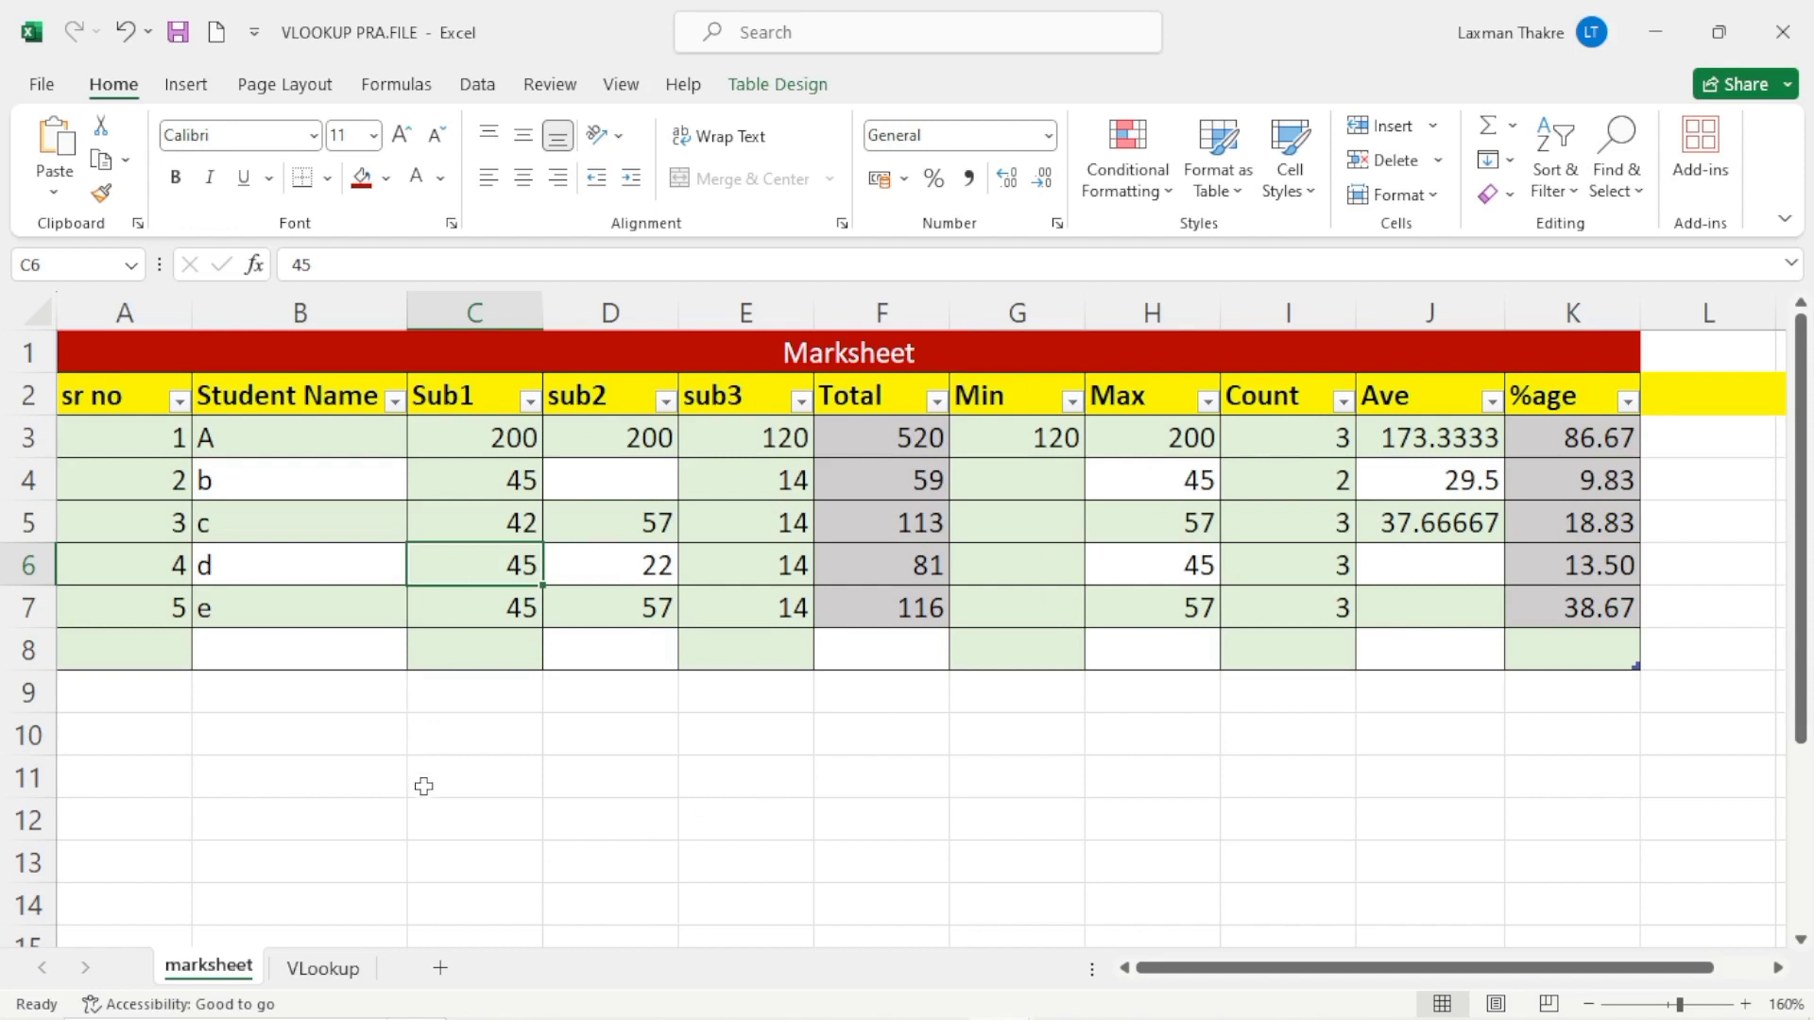
Add a new worksheet after the marksheet sheet and enter the header SR NO in cell A1.
click(439, 970)
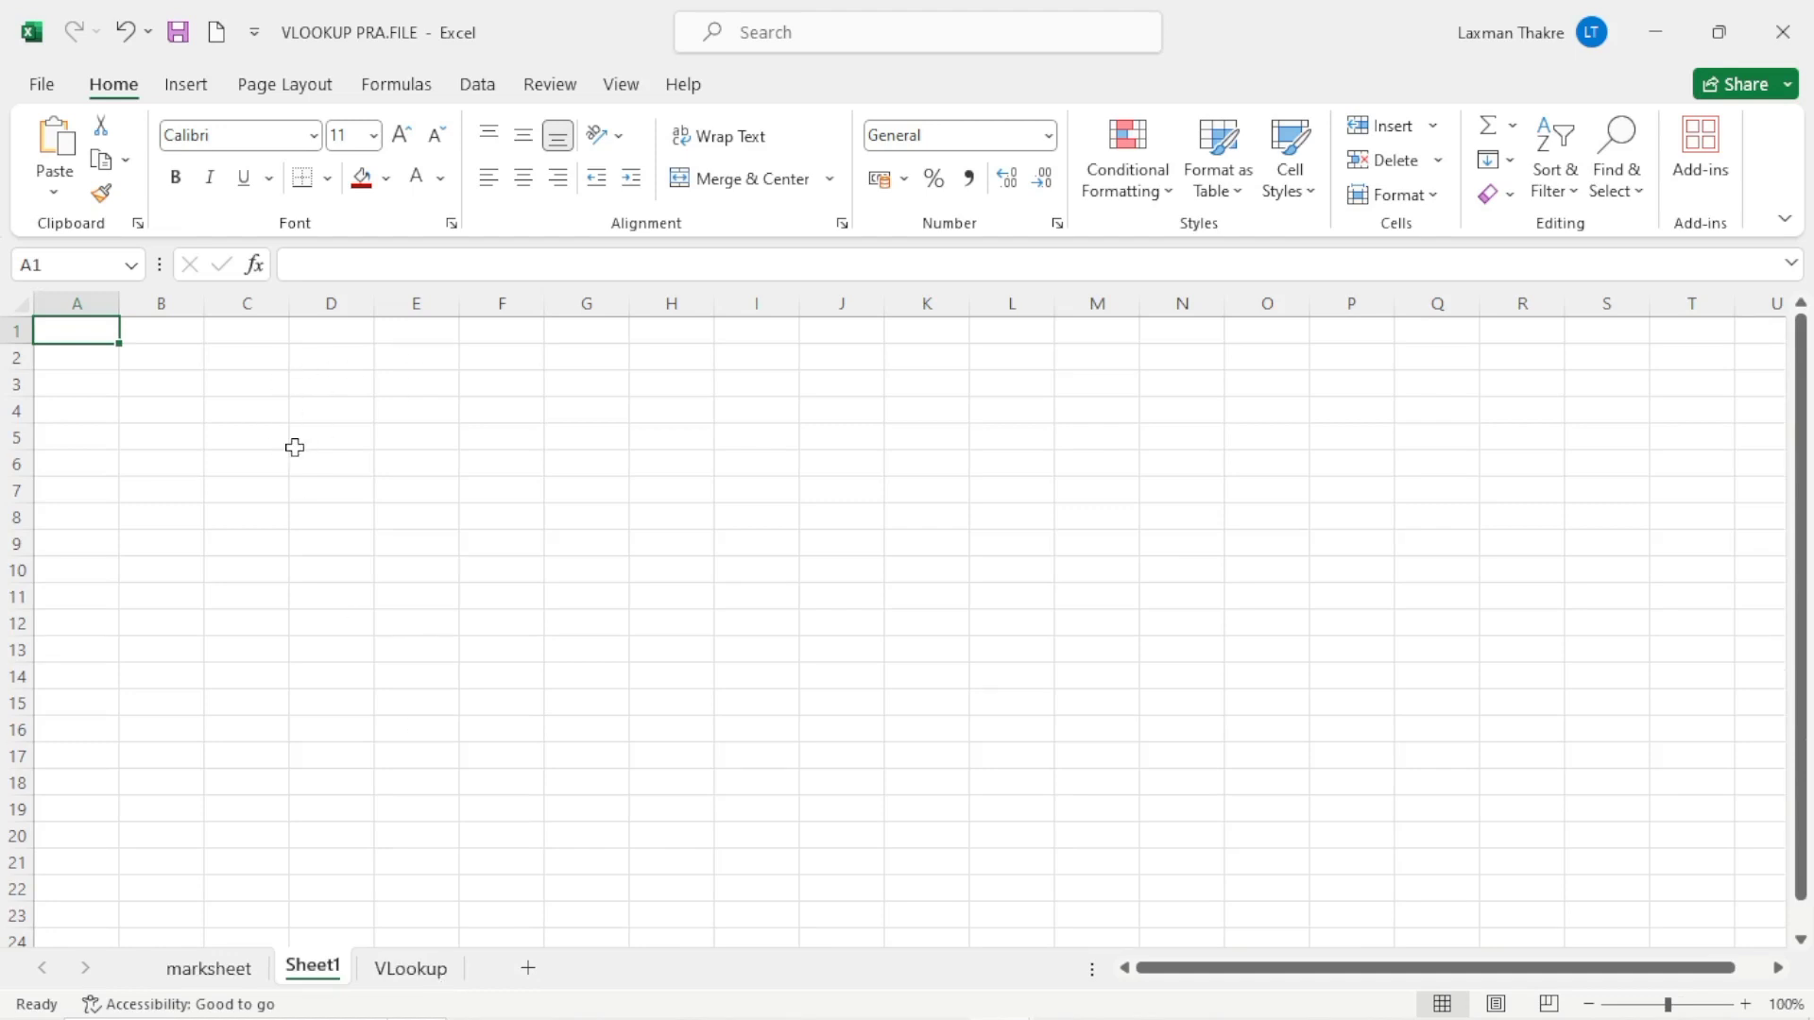
scroll(185, 395, up, 9)
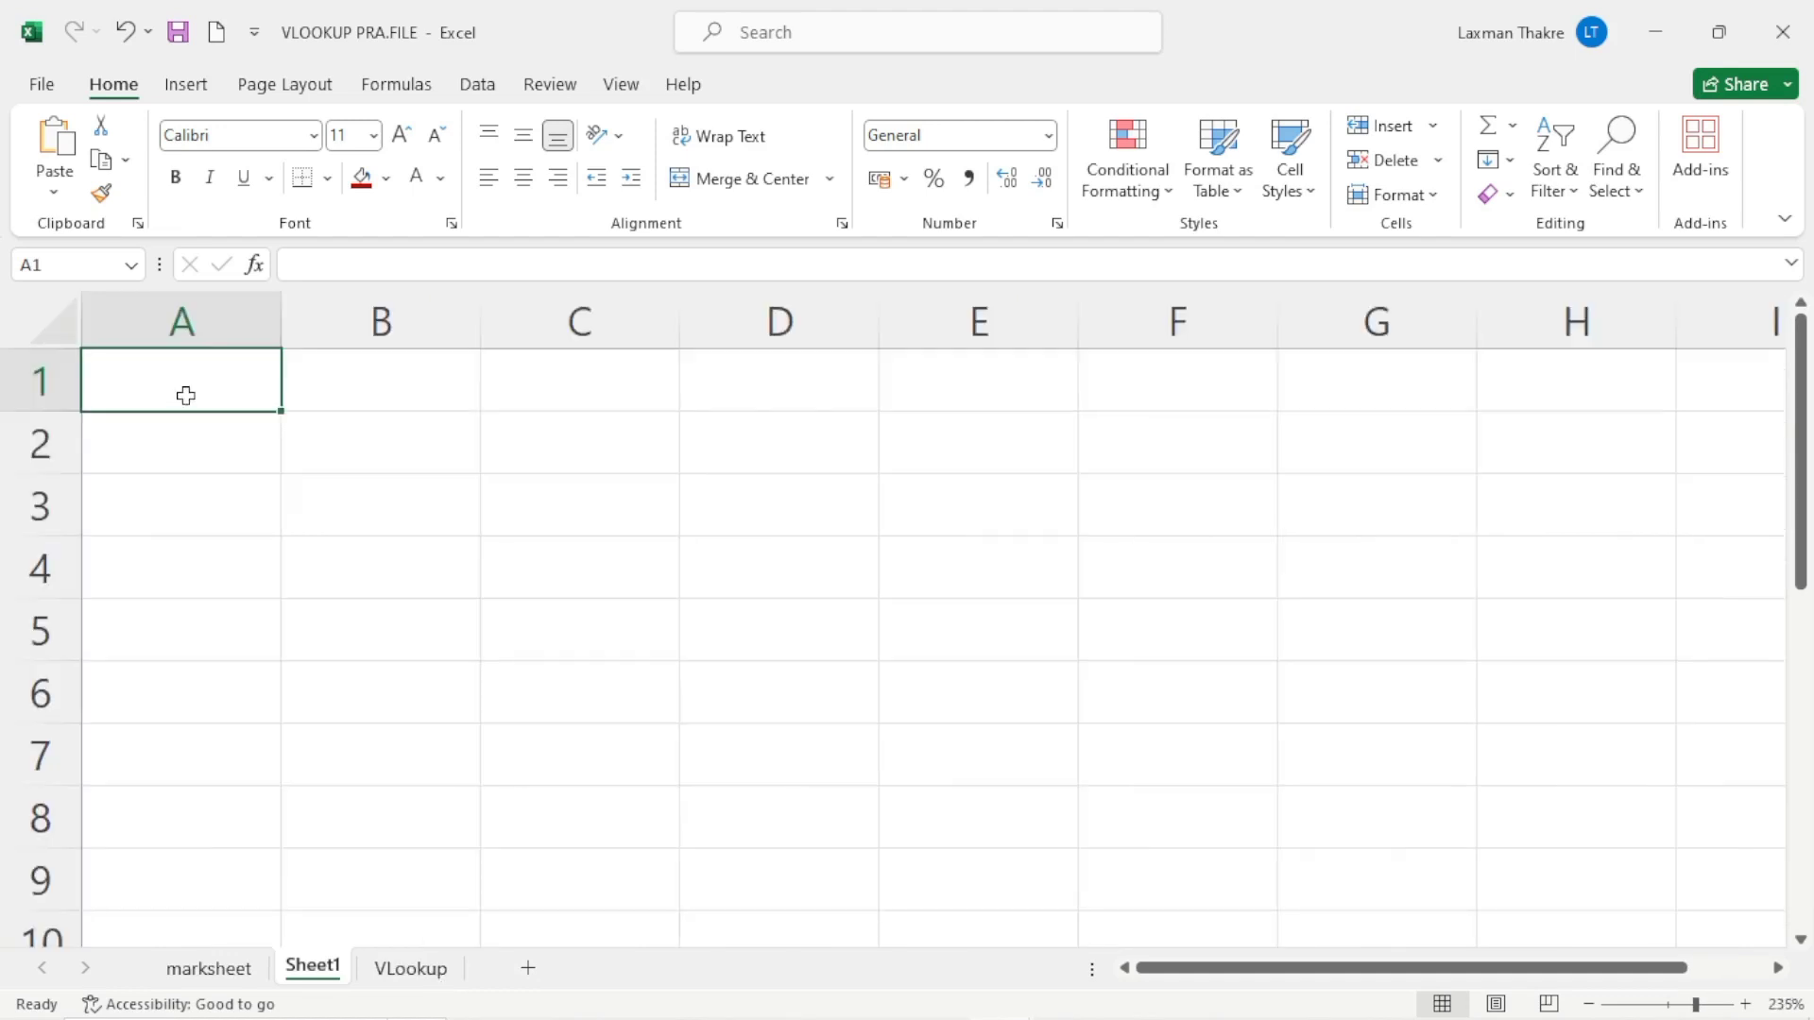
text(SR)
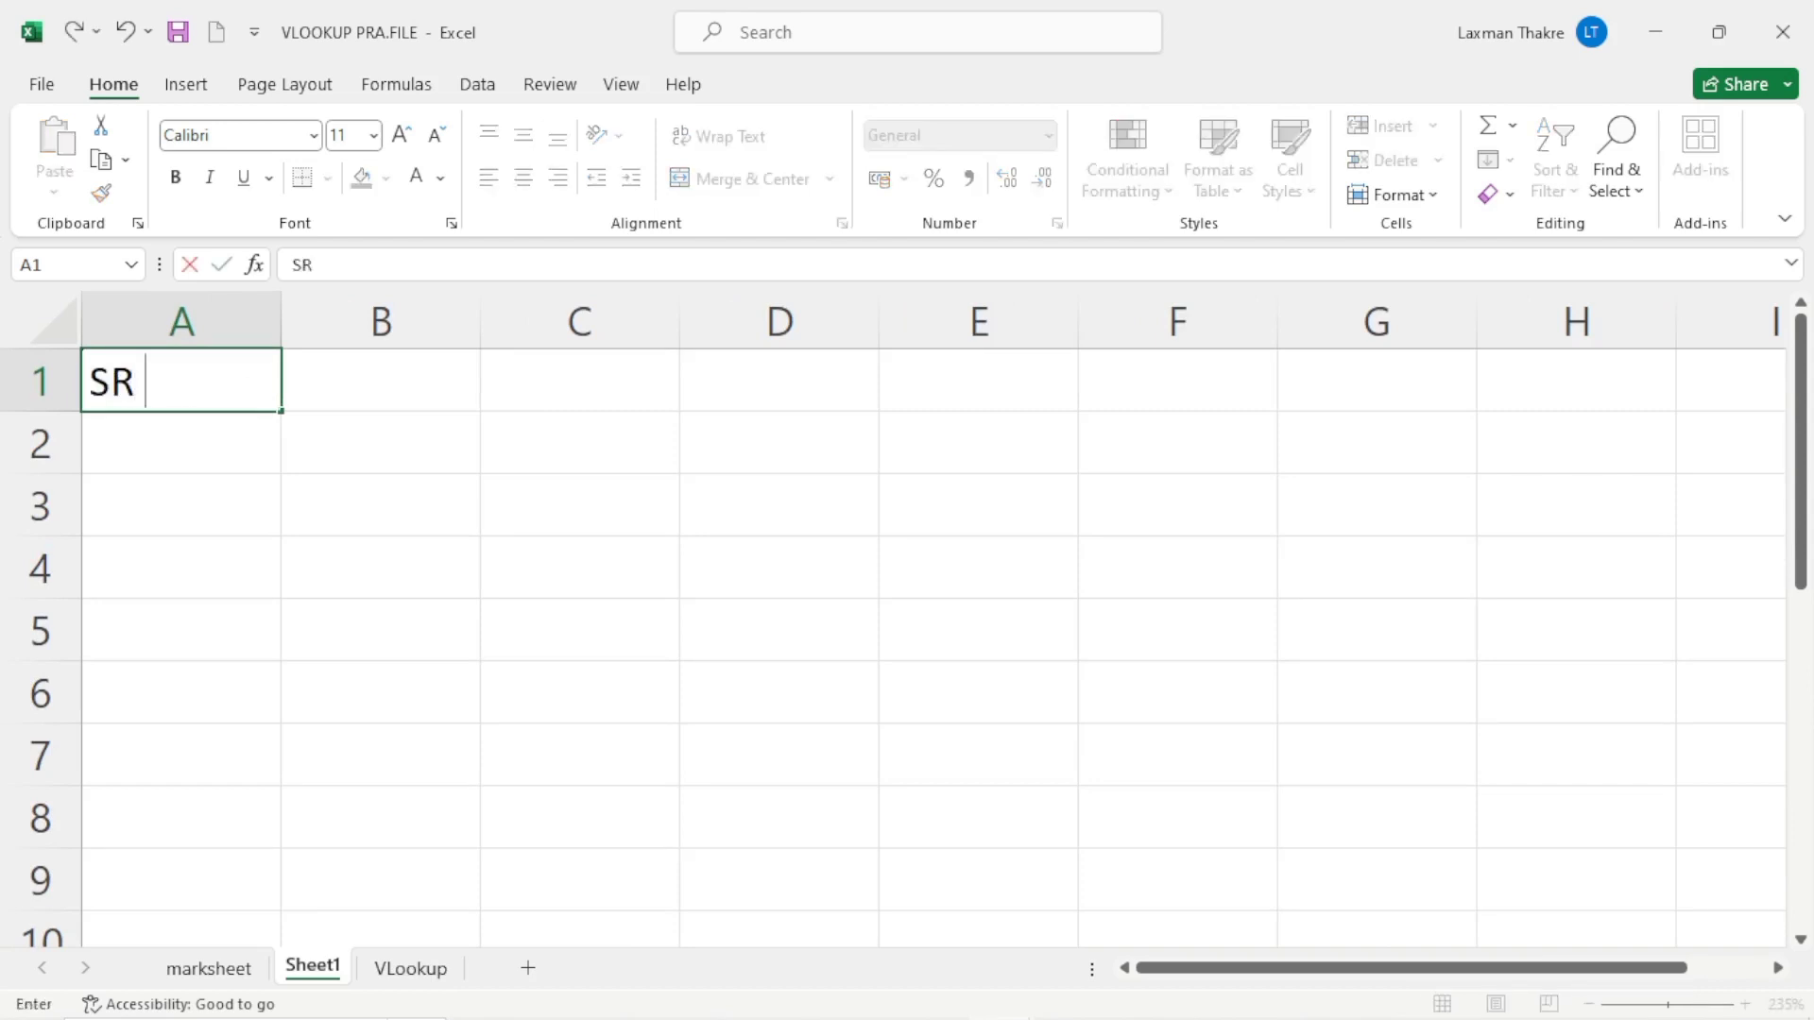
text( NO)
key(Return)
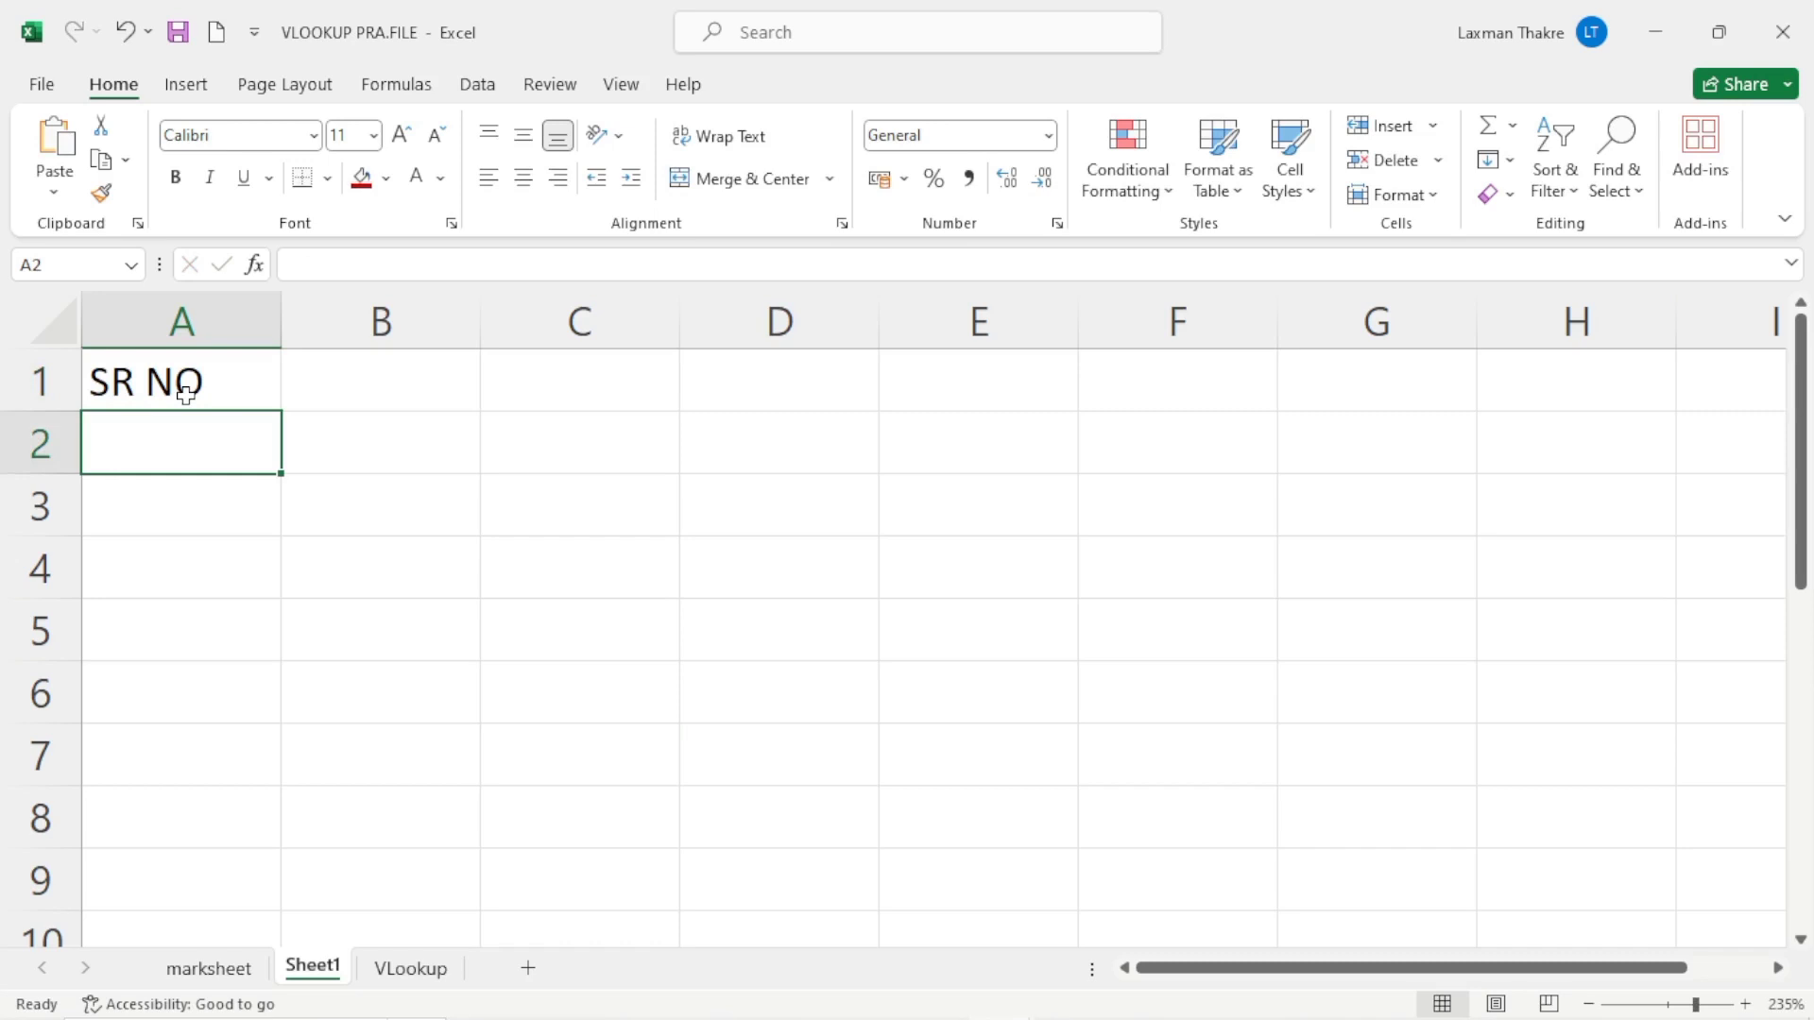
Enter the serial numbers 1 in cell A2 and 2 in cell A3.
text(1)
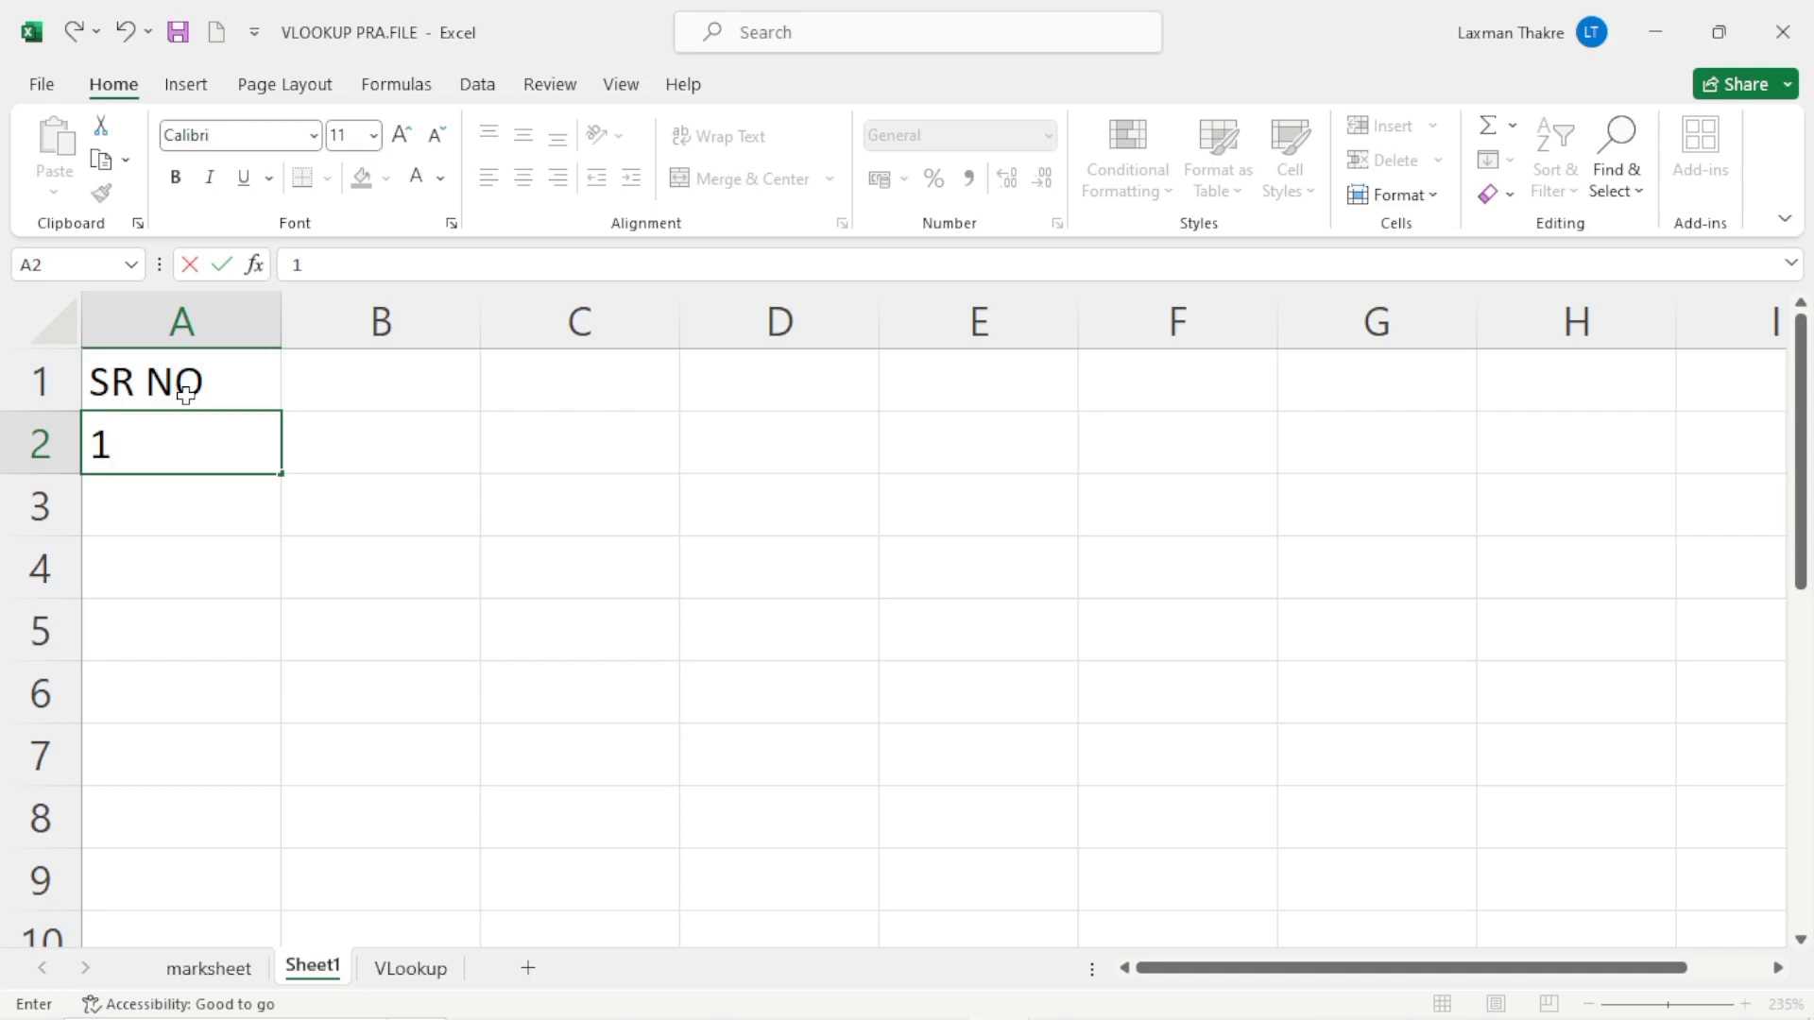
key(Return)
text(2)
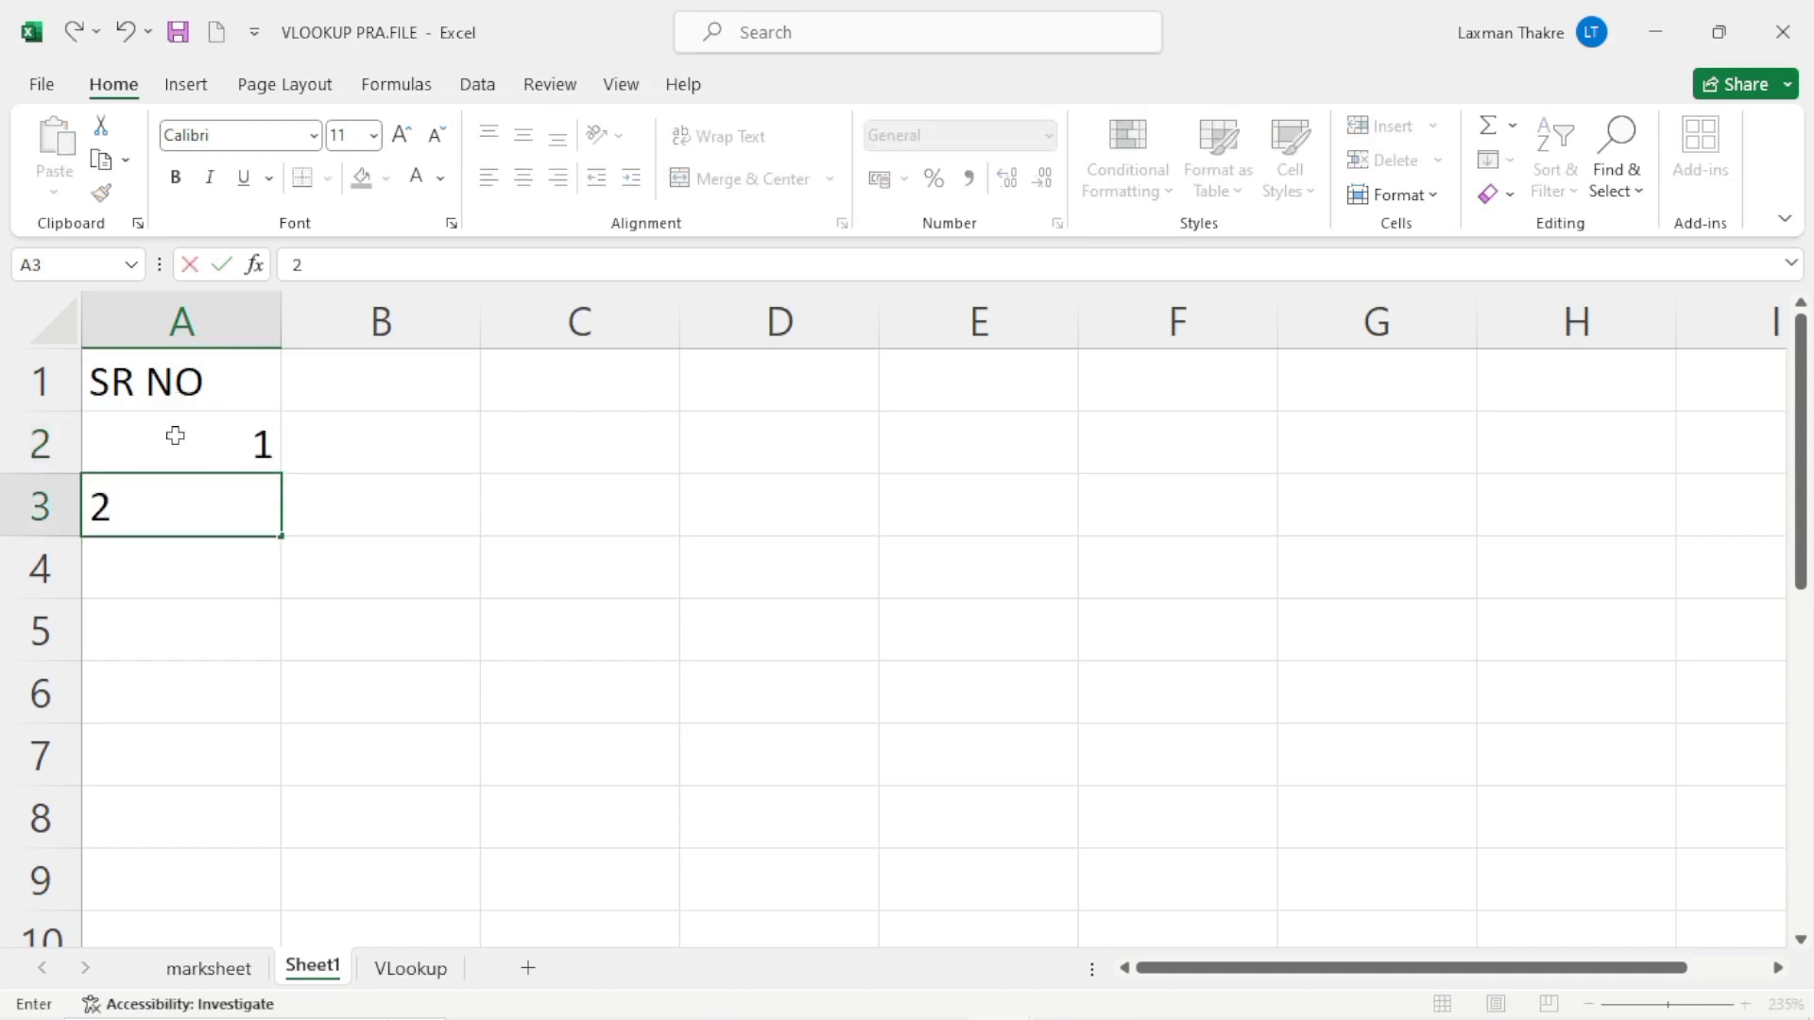
Try extending the number series in A2:A3 down to A7, and undo the fill.
drag(176, 437, 178, 494)
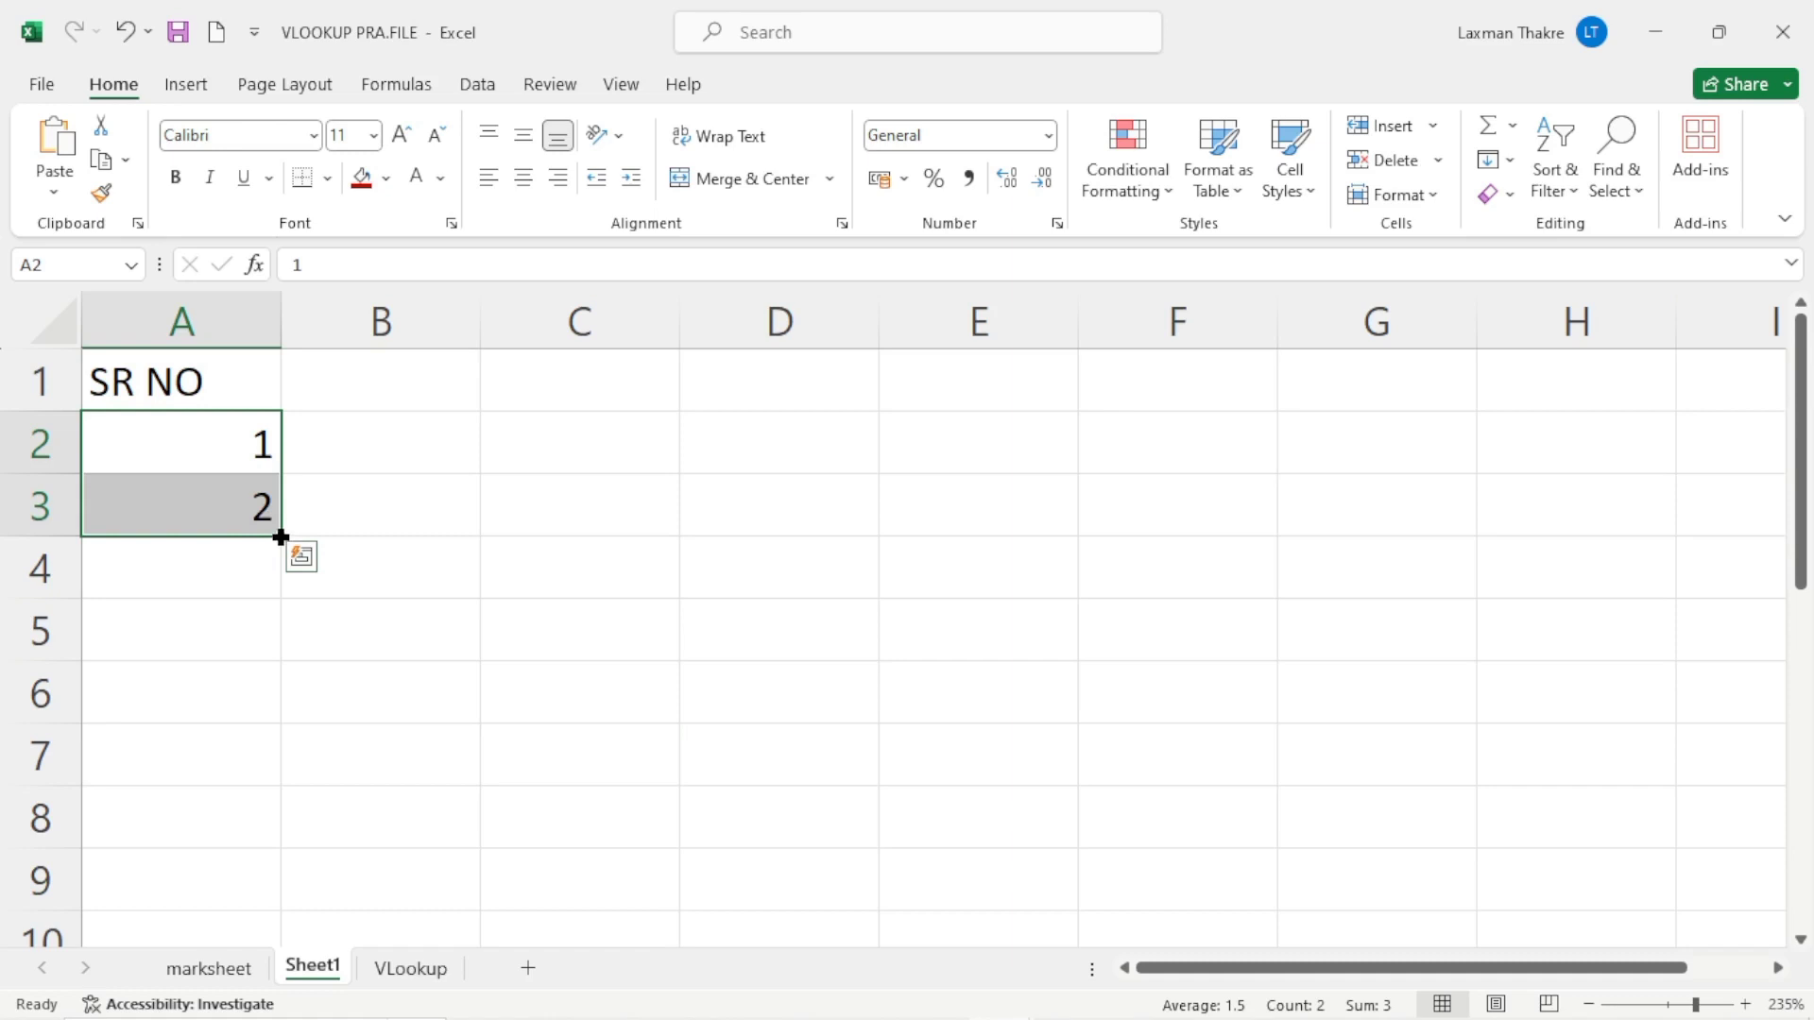
drag(281, 537, 286, 769)
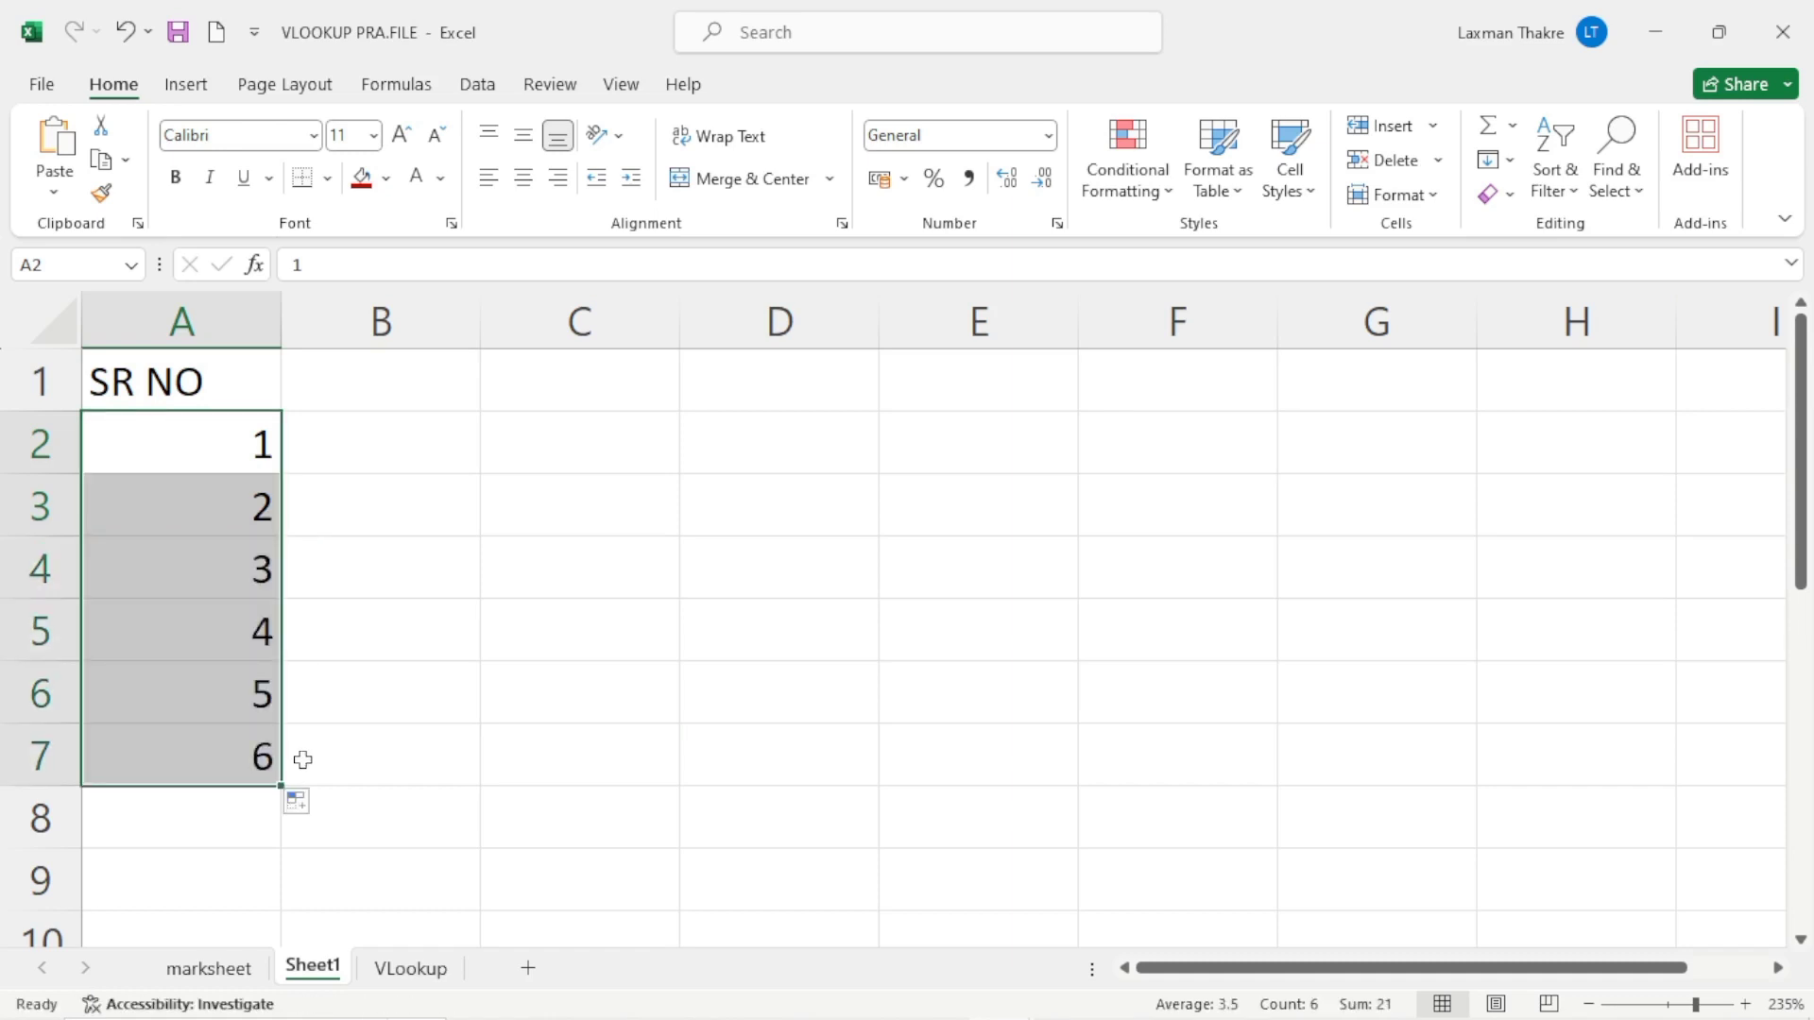
key(ctrl+z)
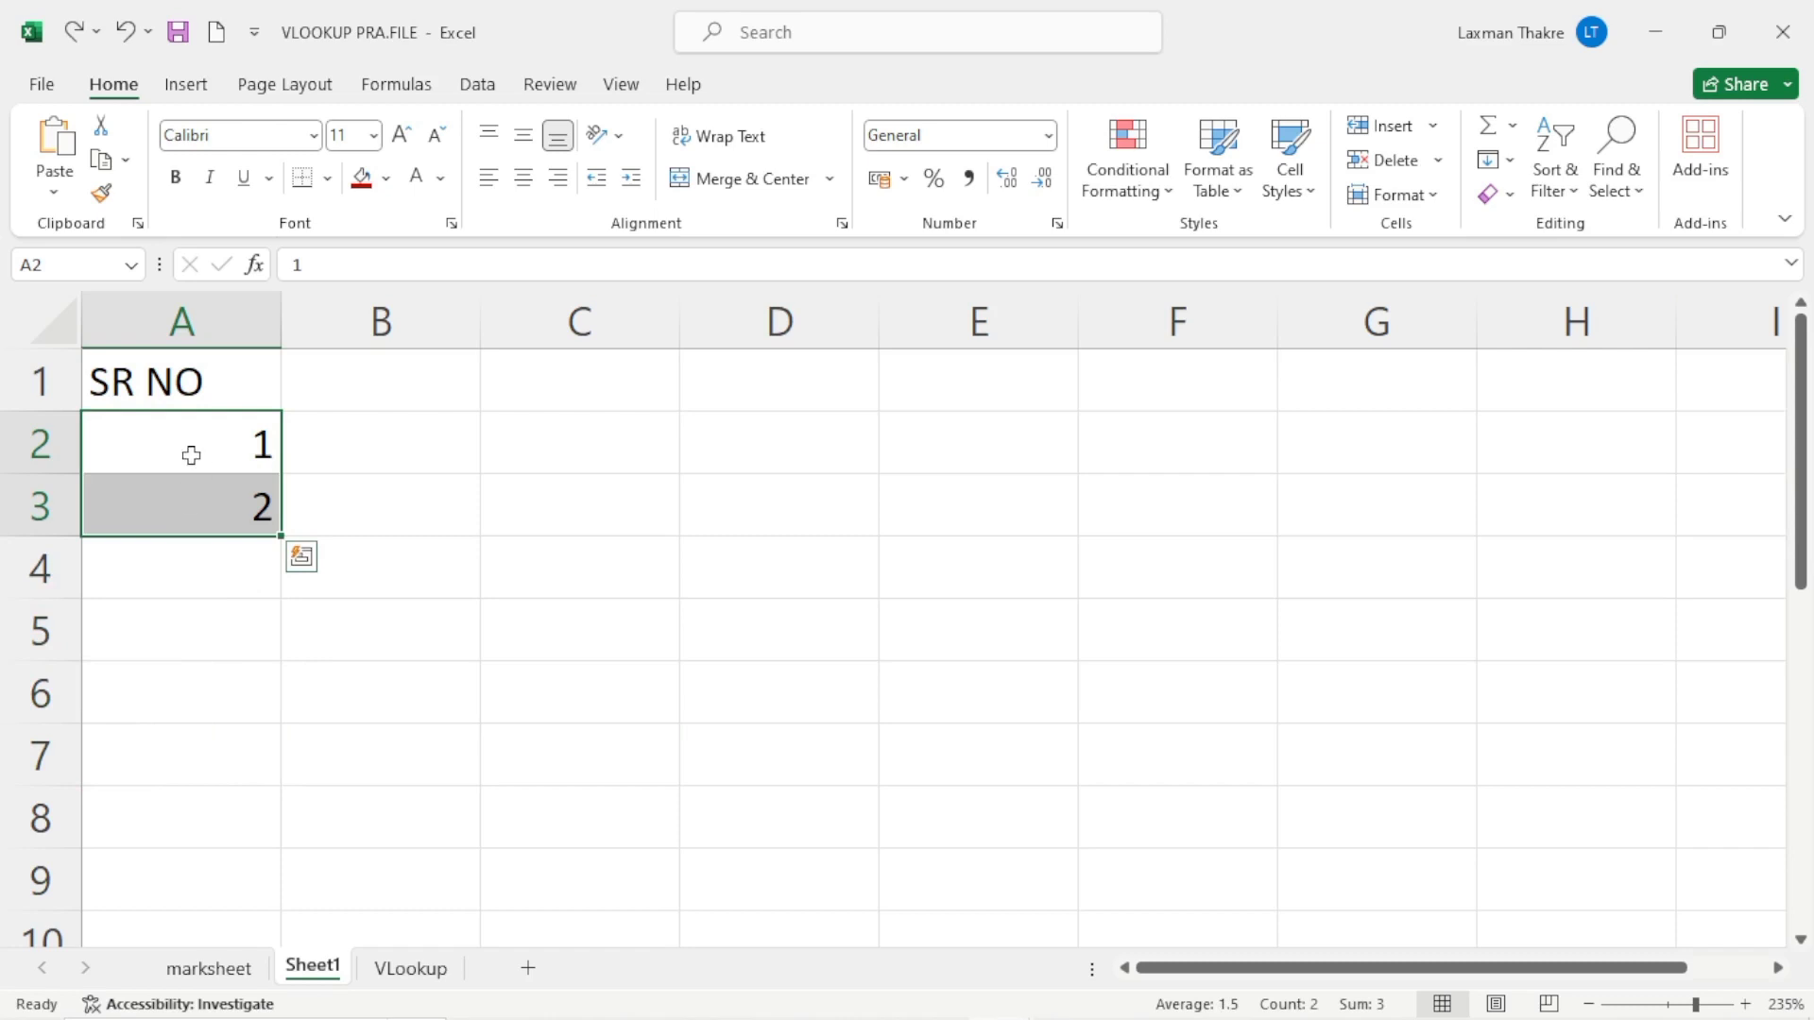
drag(189, 450, 183, 749)
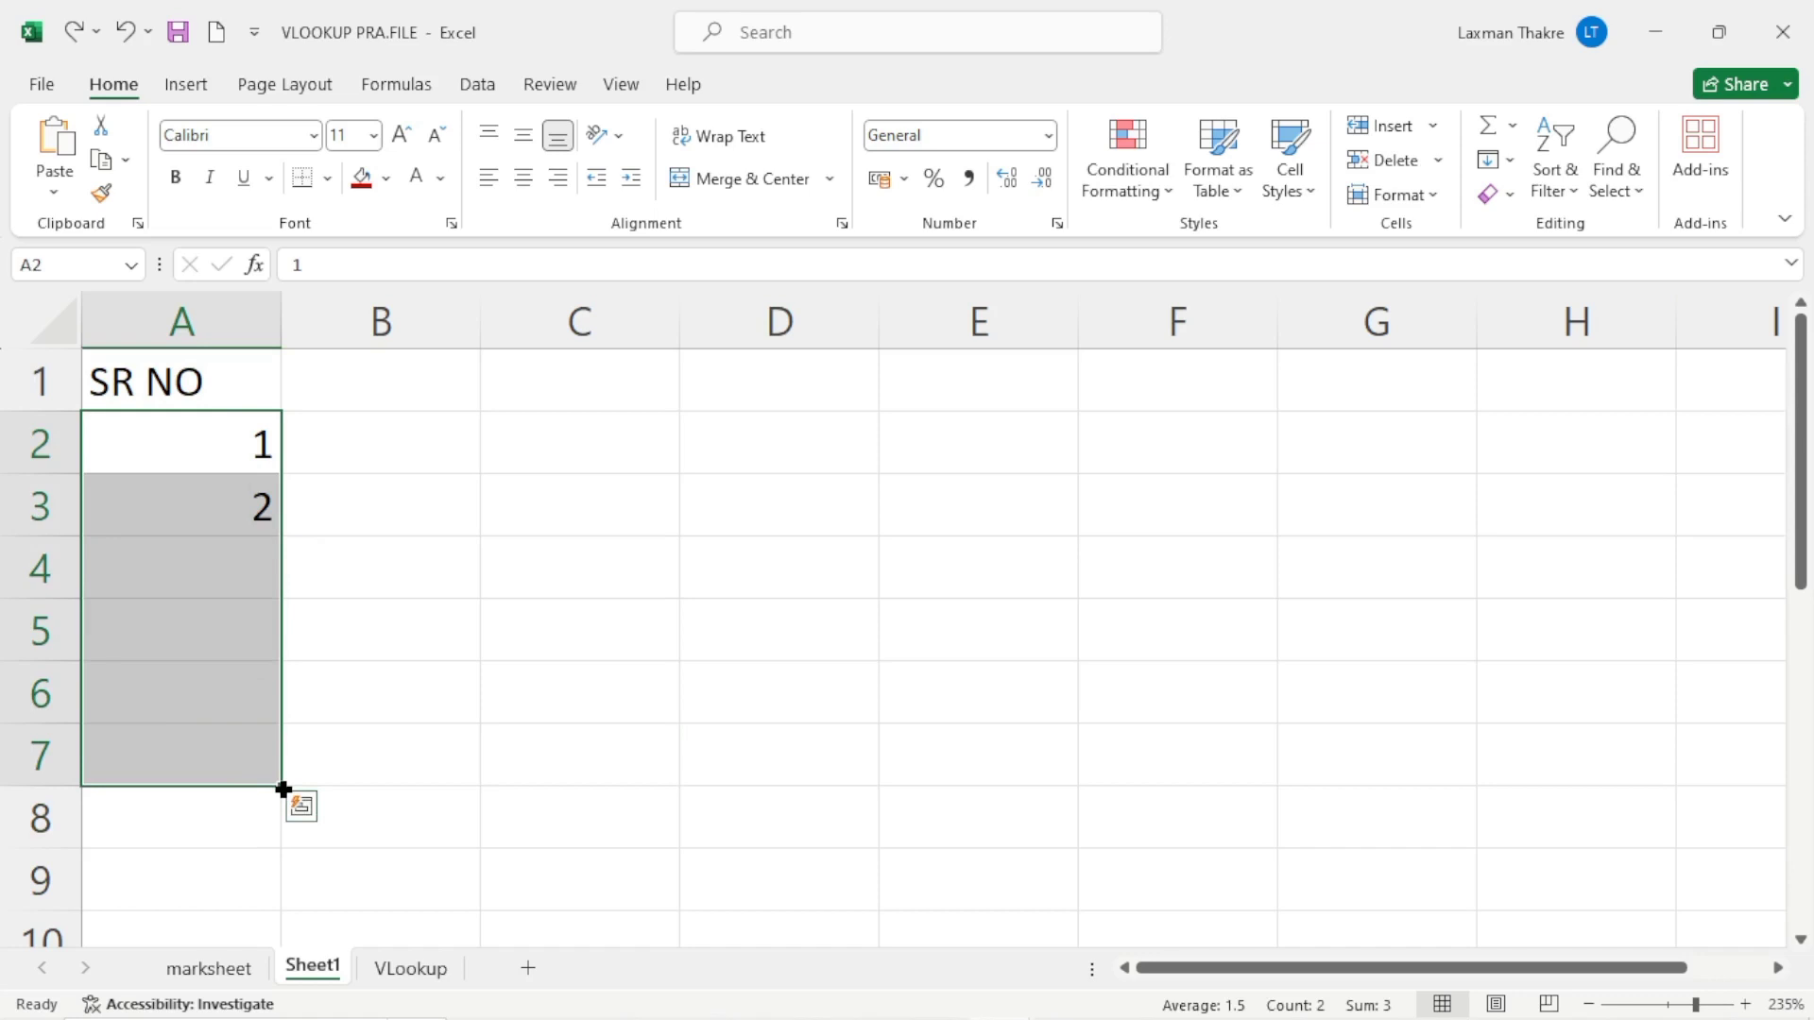
click(253, 519)
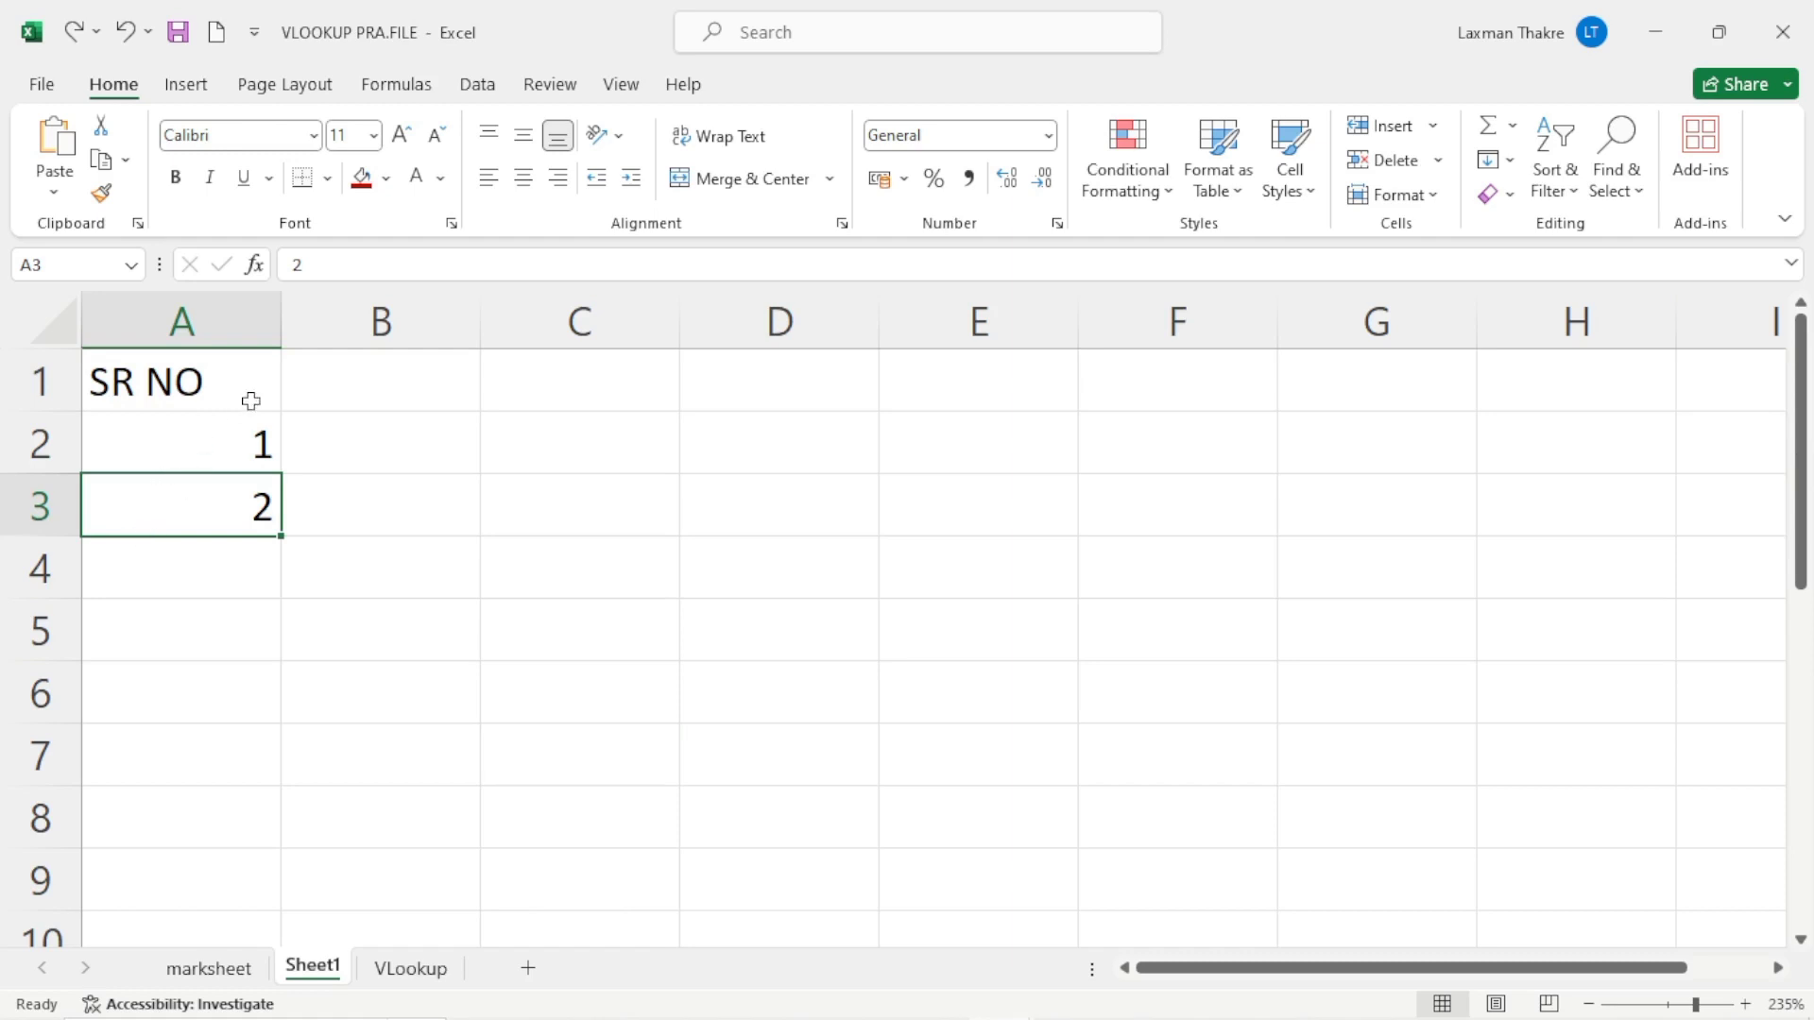
click(241, 453)
drag(255, 445, 275, 534)
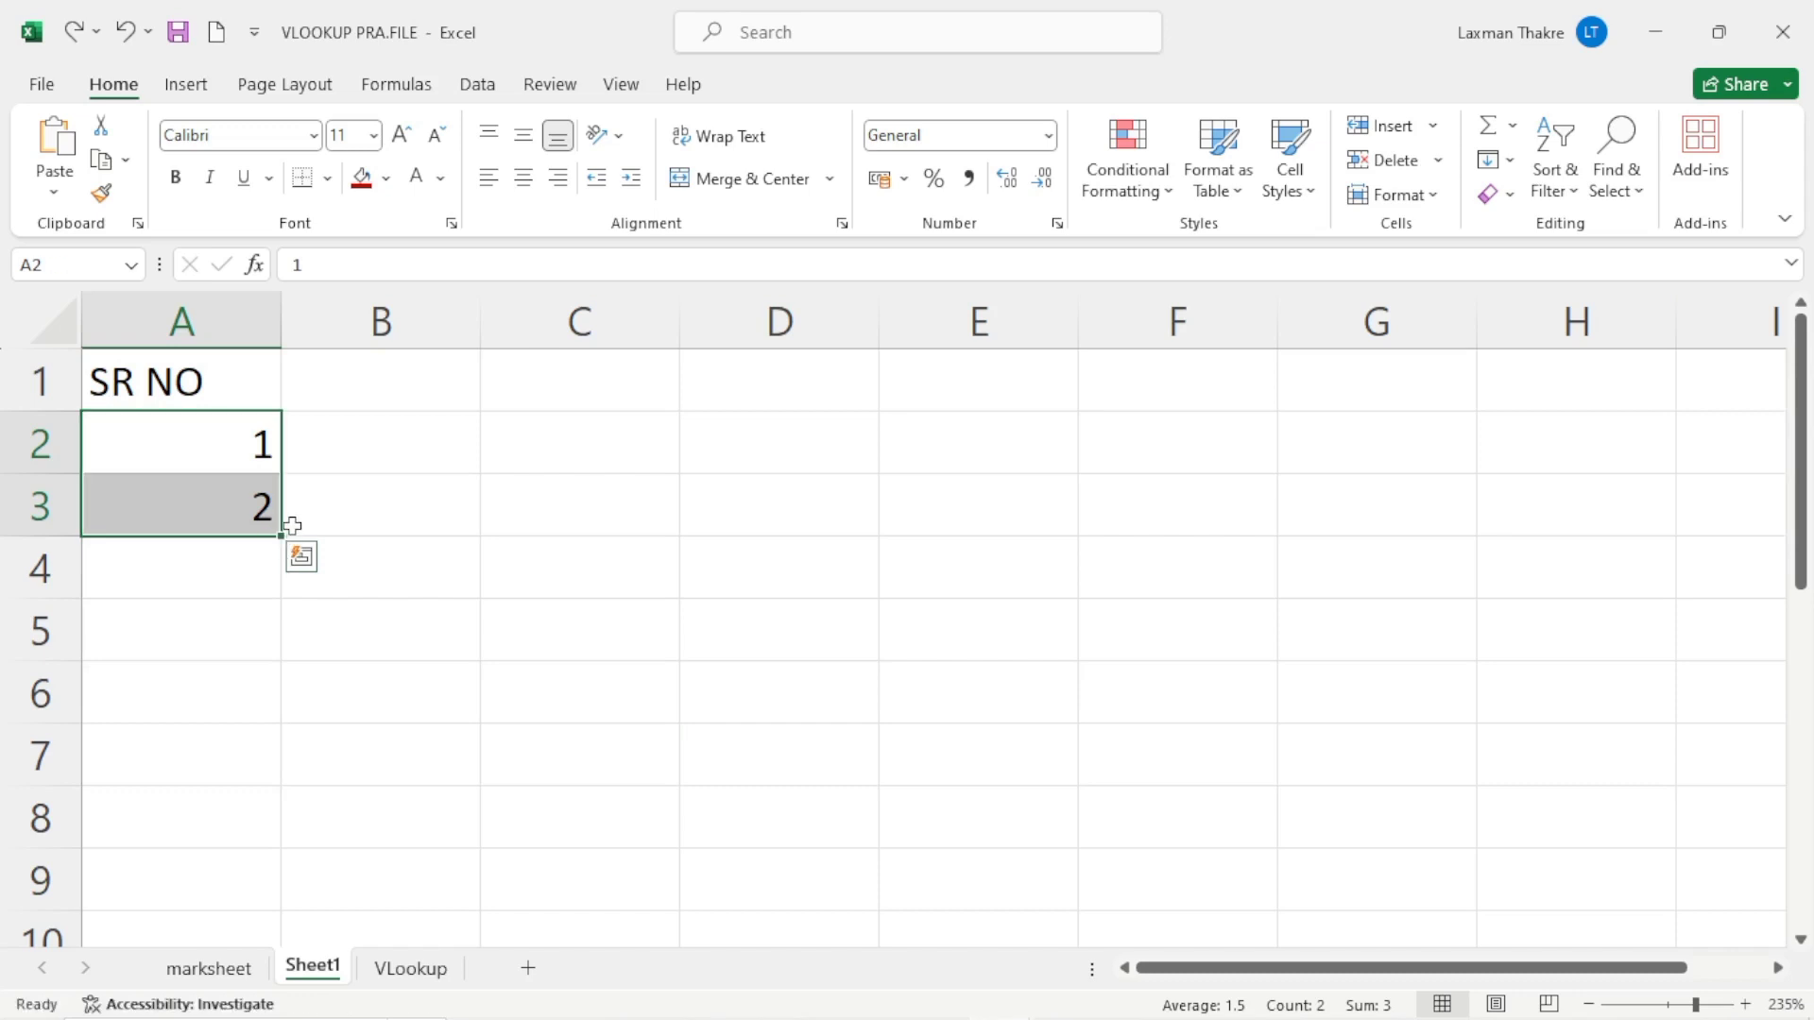
Clear cell A3, and try filling A2 down to A7 with the Fill Series option before undoing the fill.
click(242, 513)
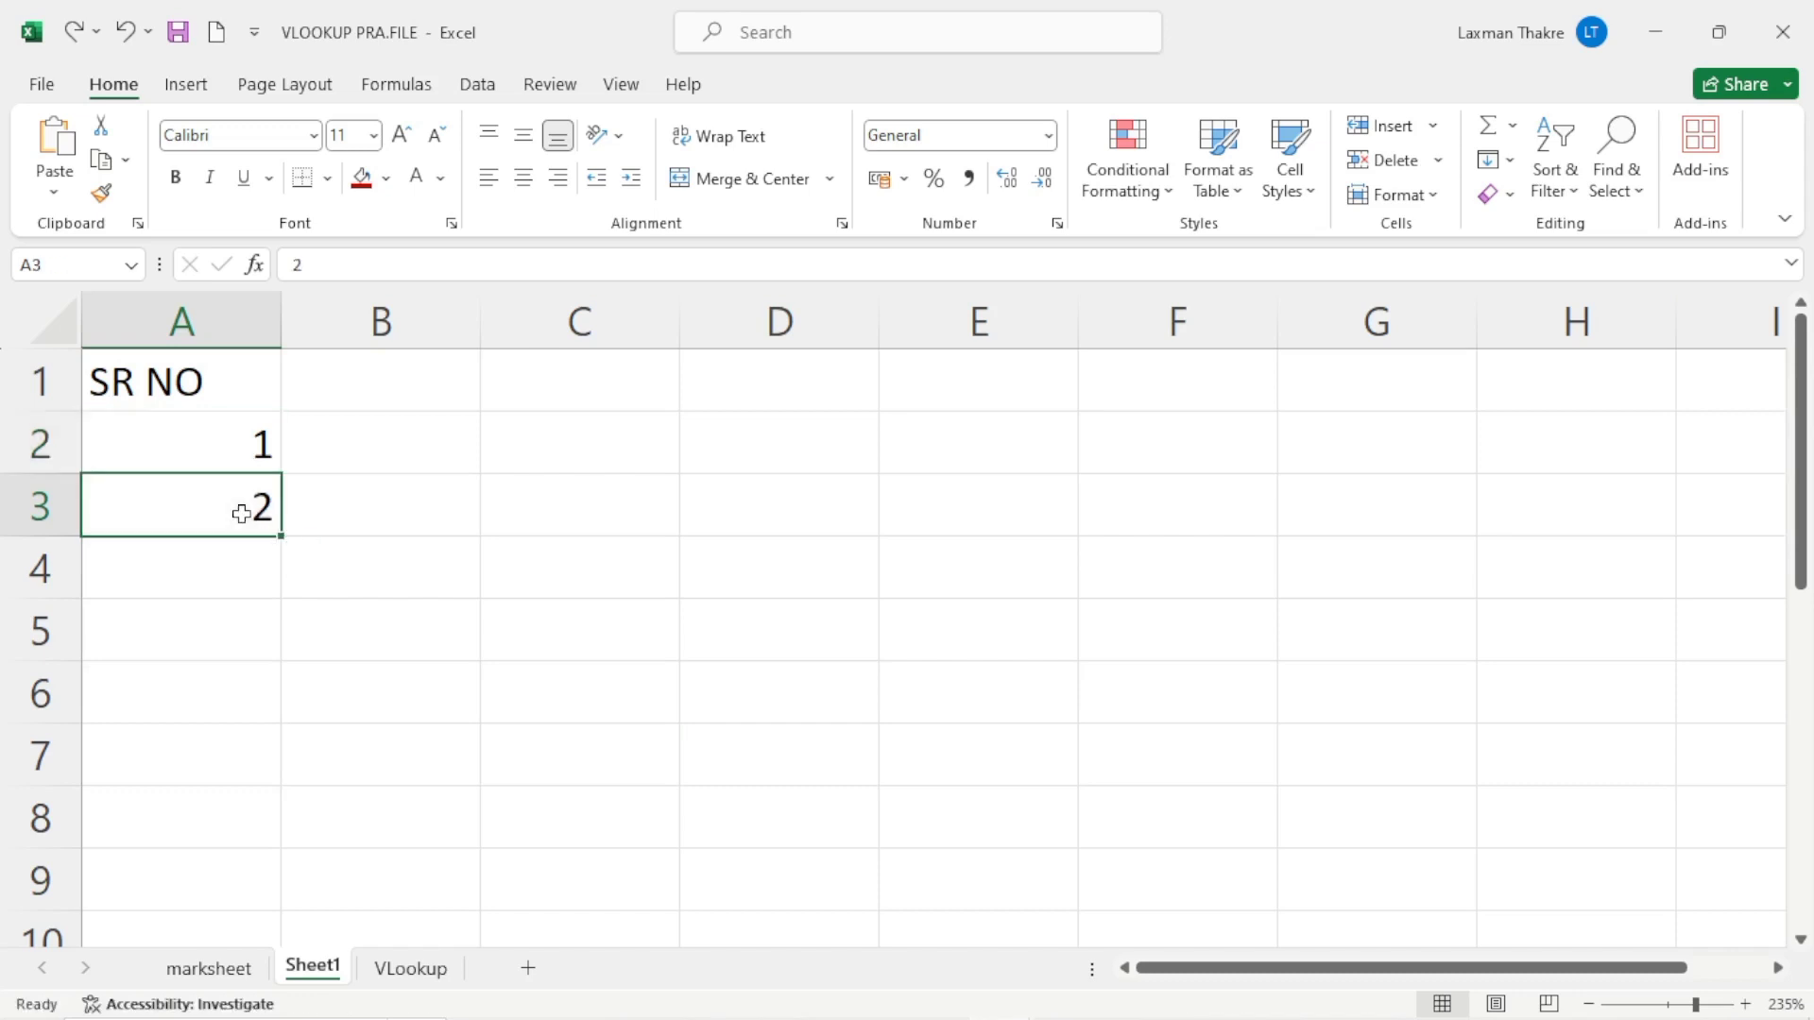
key(BackSpace)
click(227, 434)
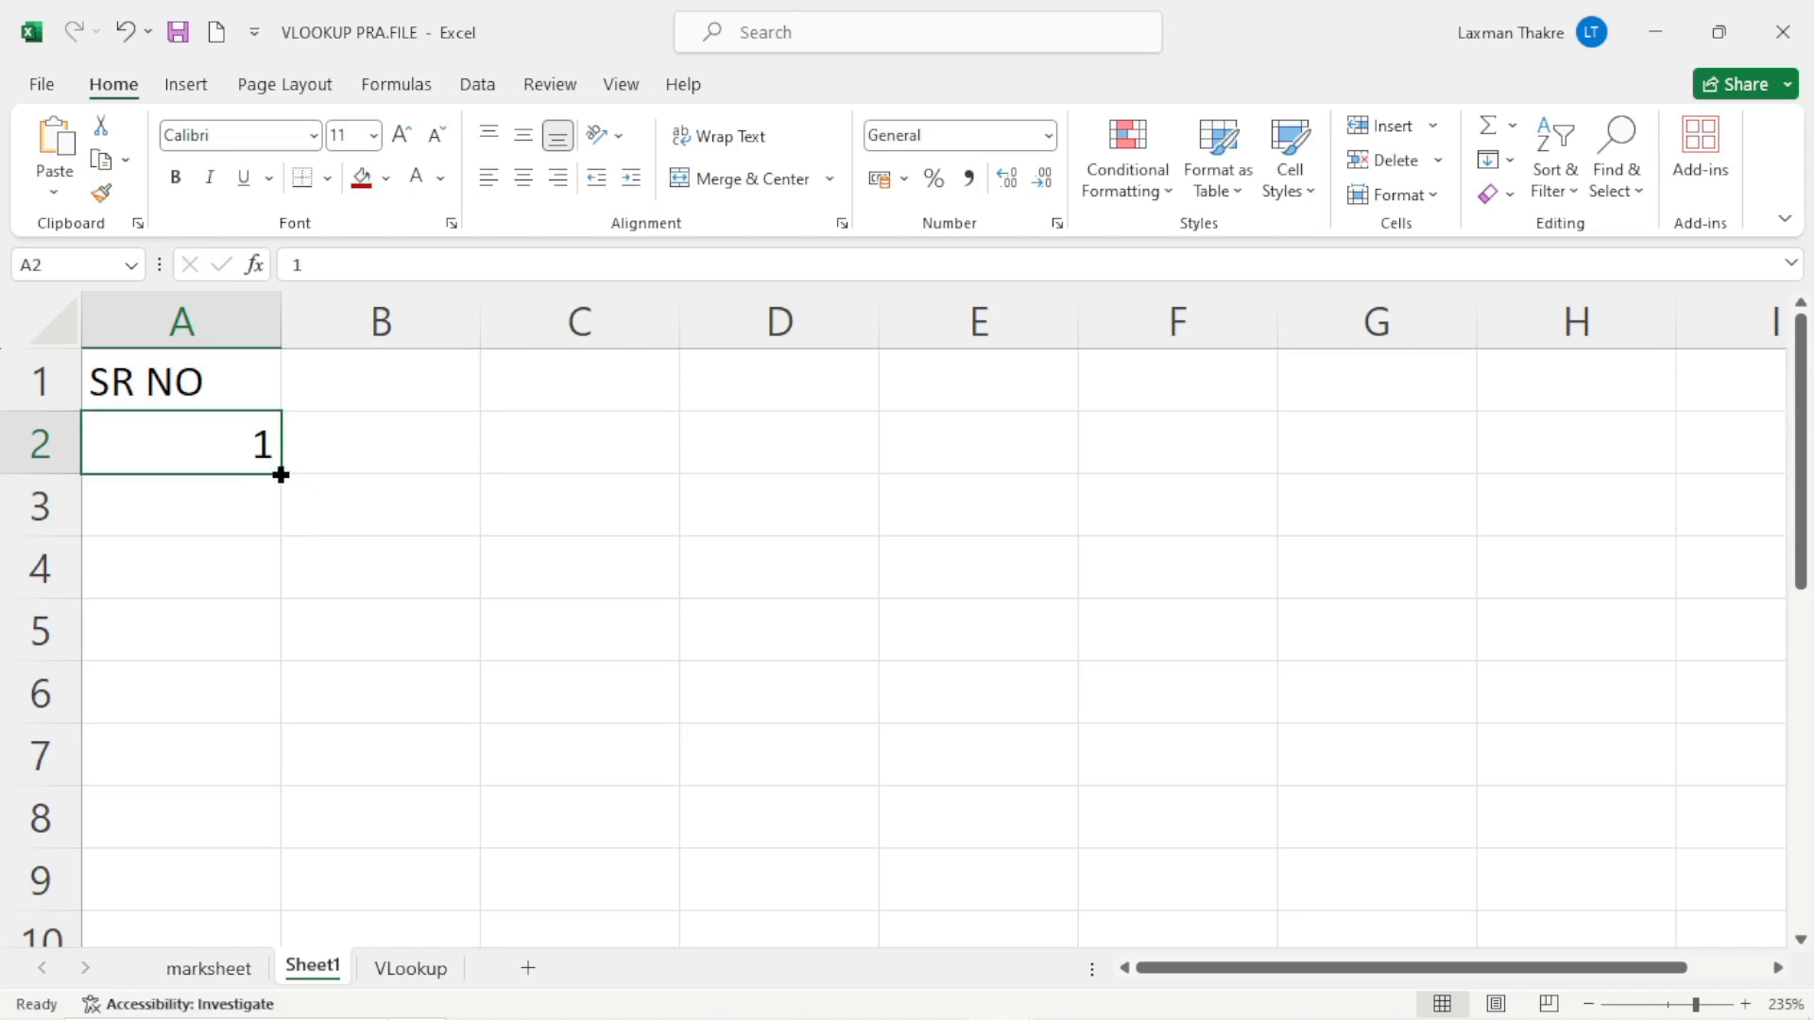
drag(280, 475, 281, 779)
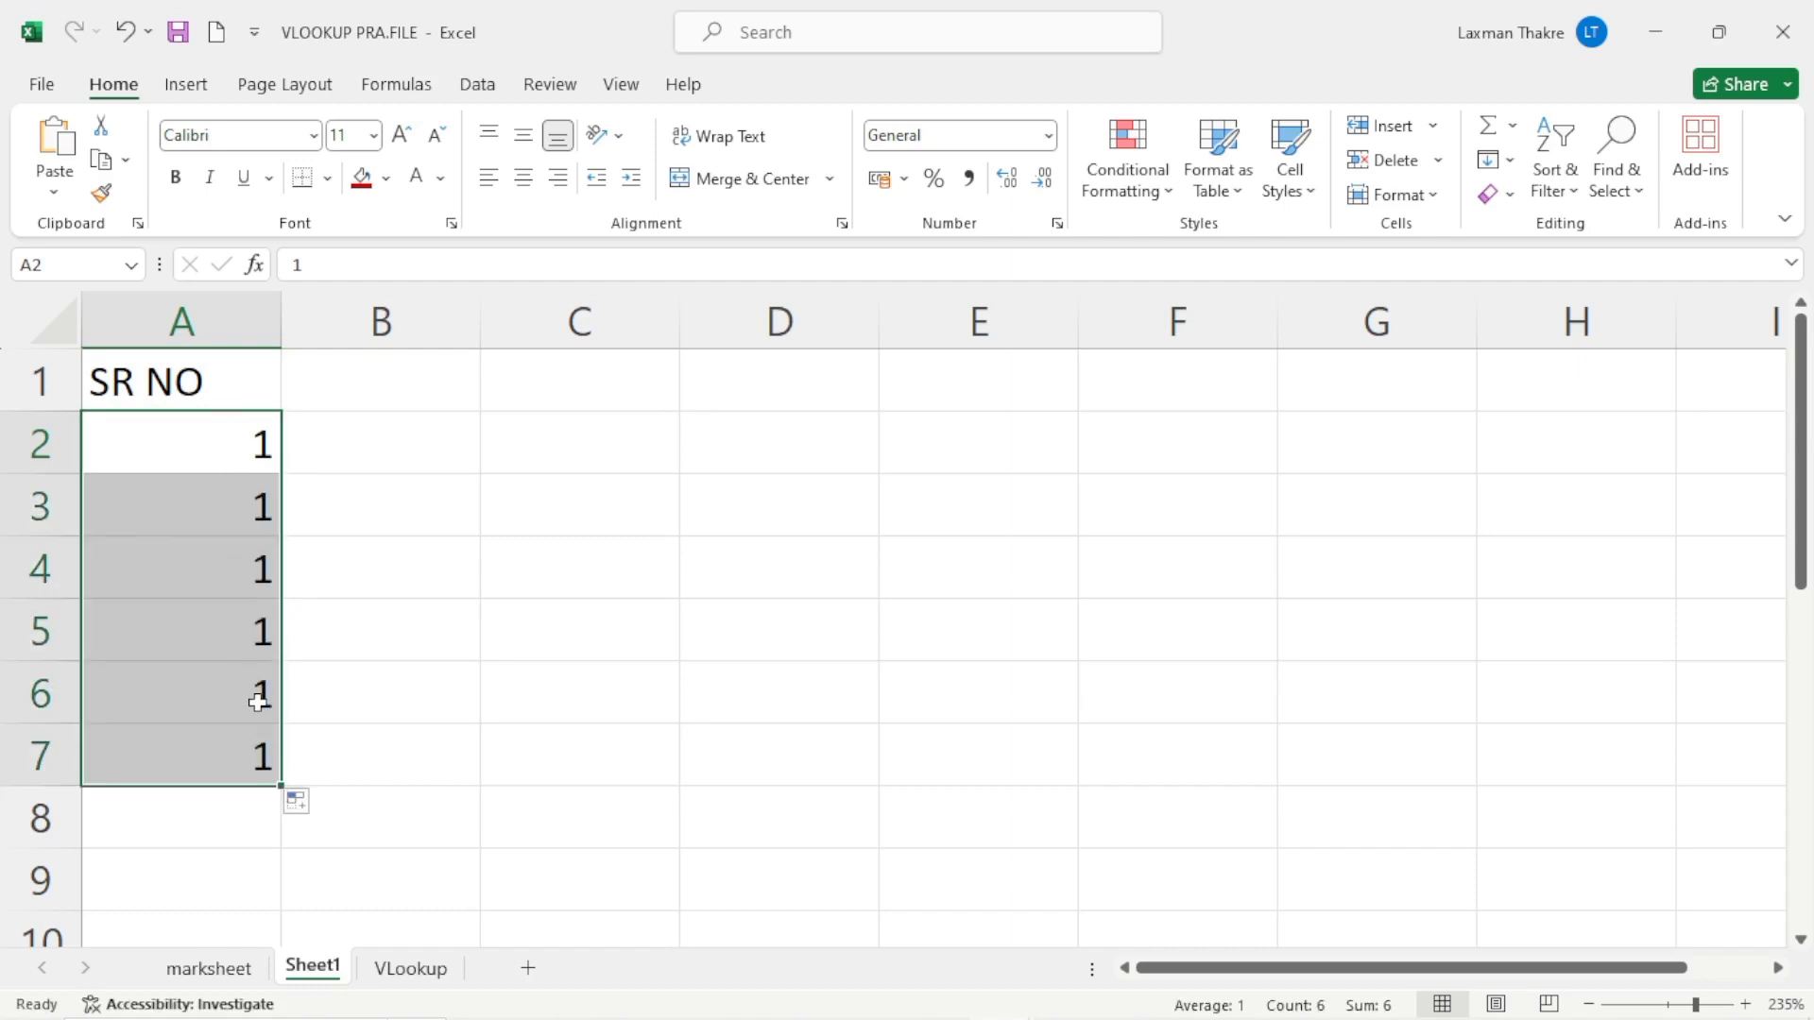
click(304, 805)
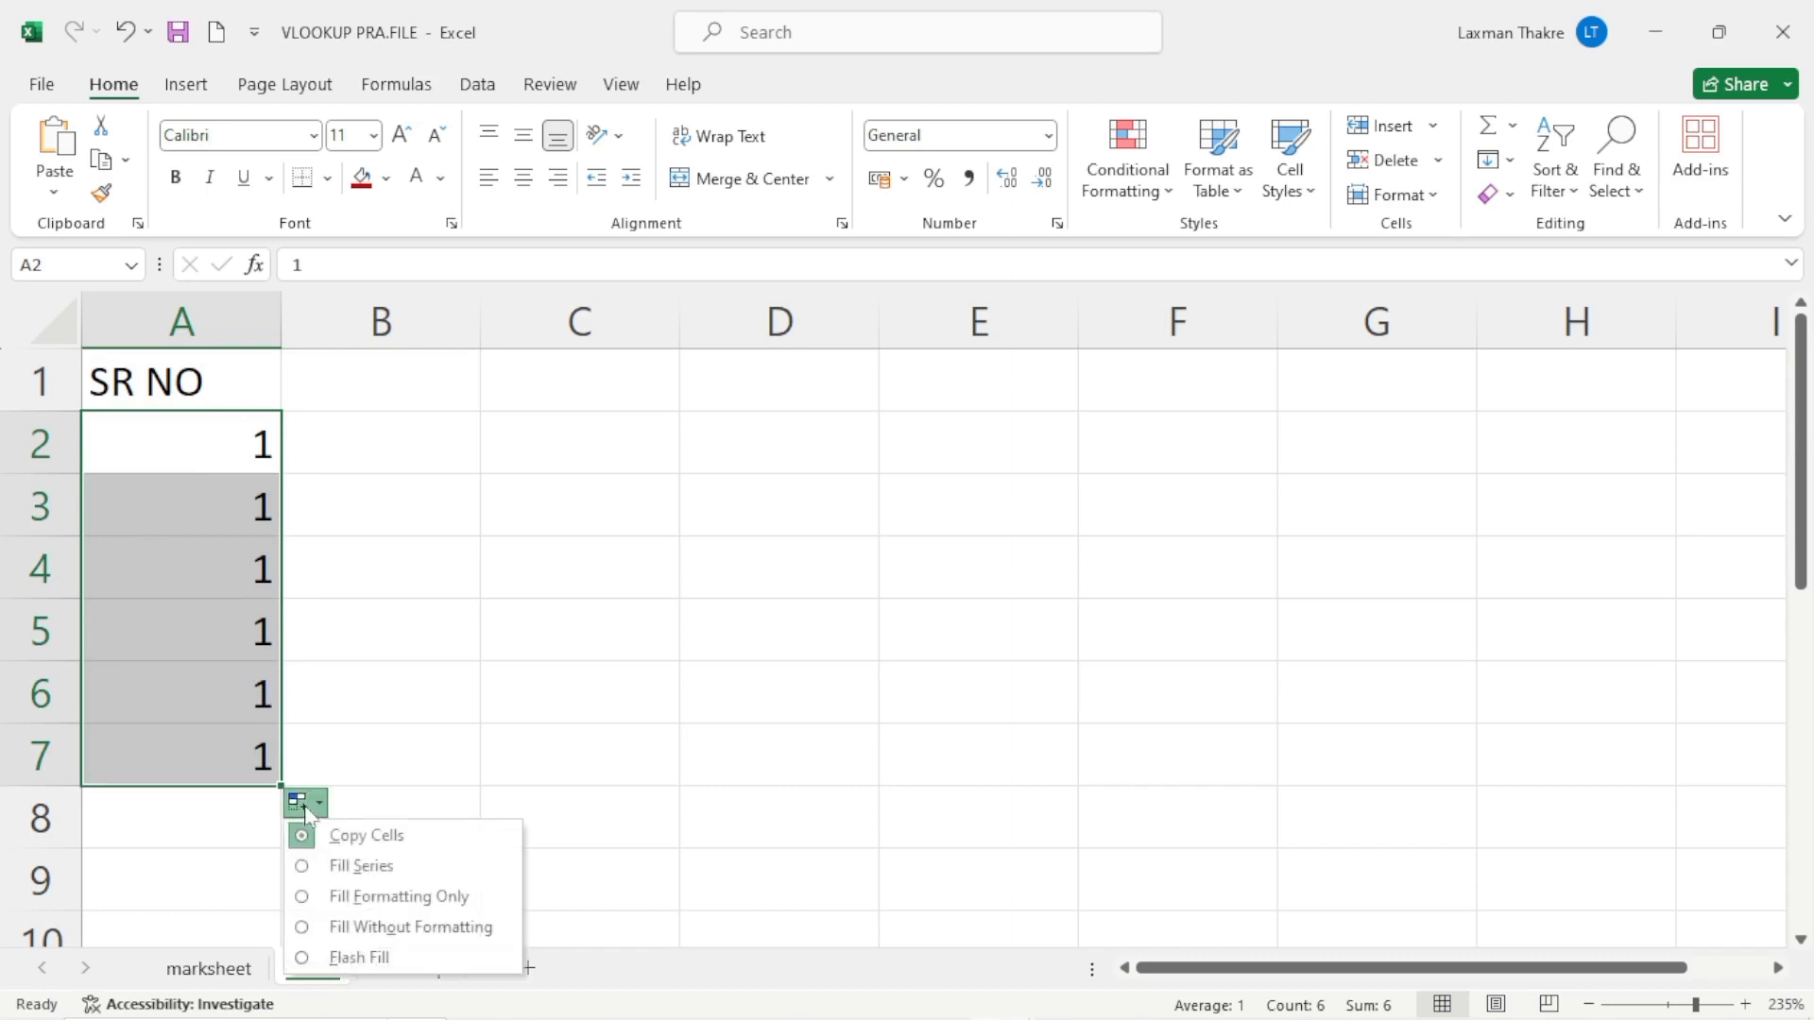
click(397, 869)
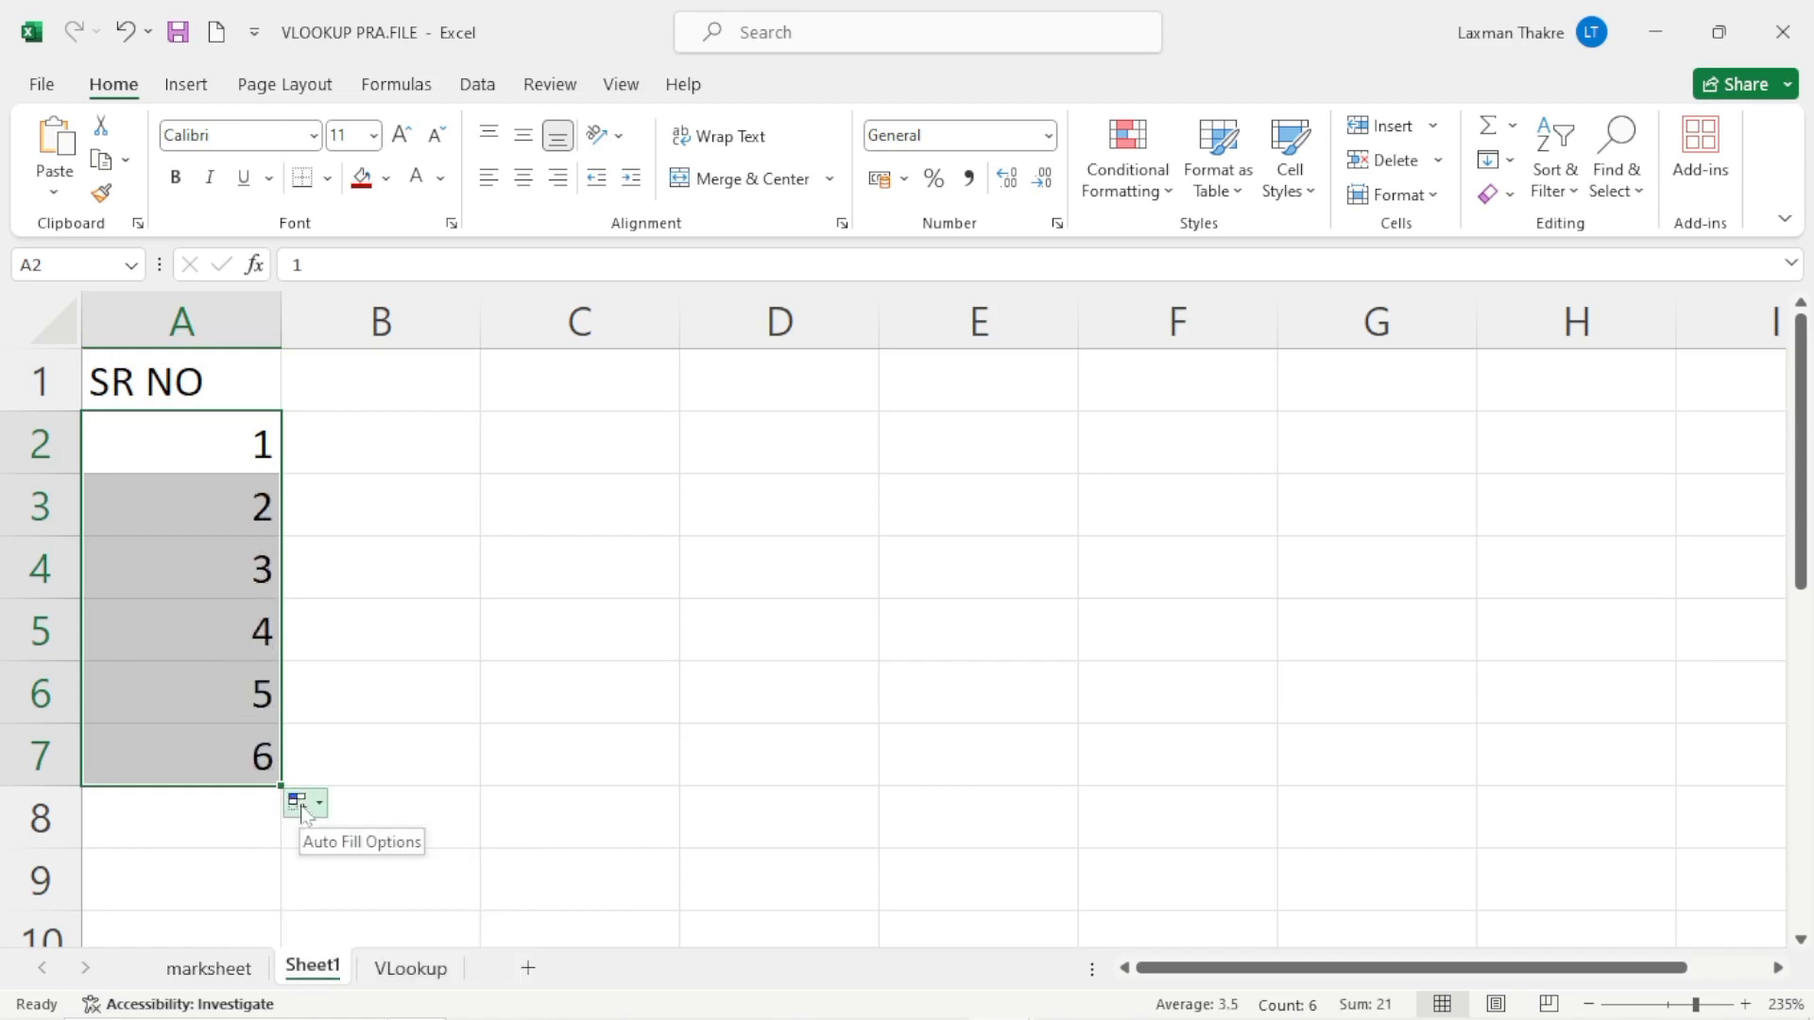
key(ctrl+z)
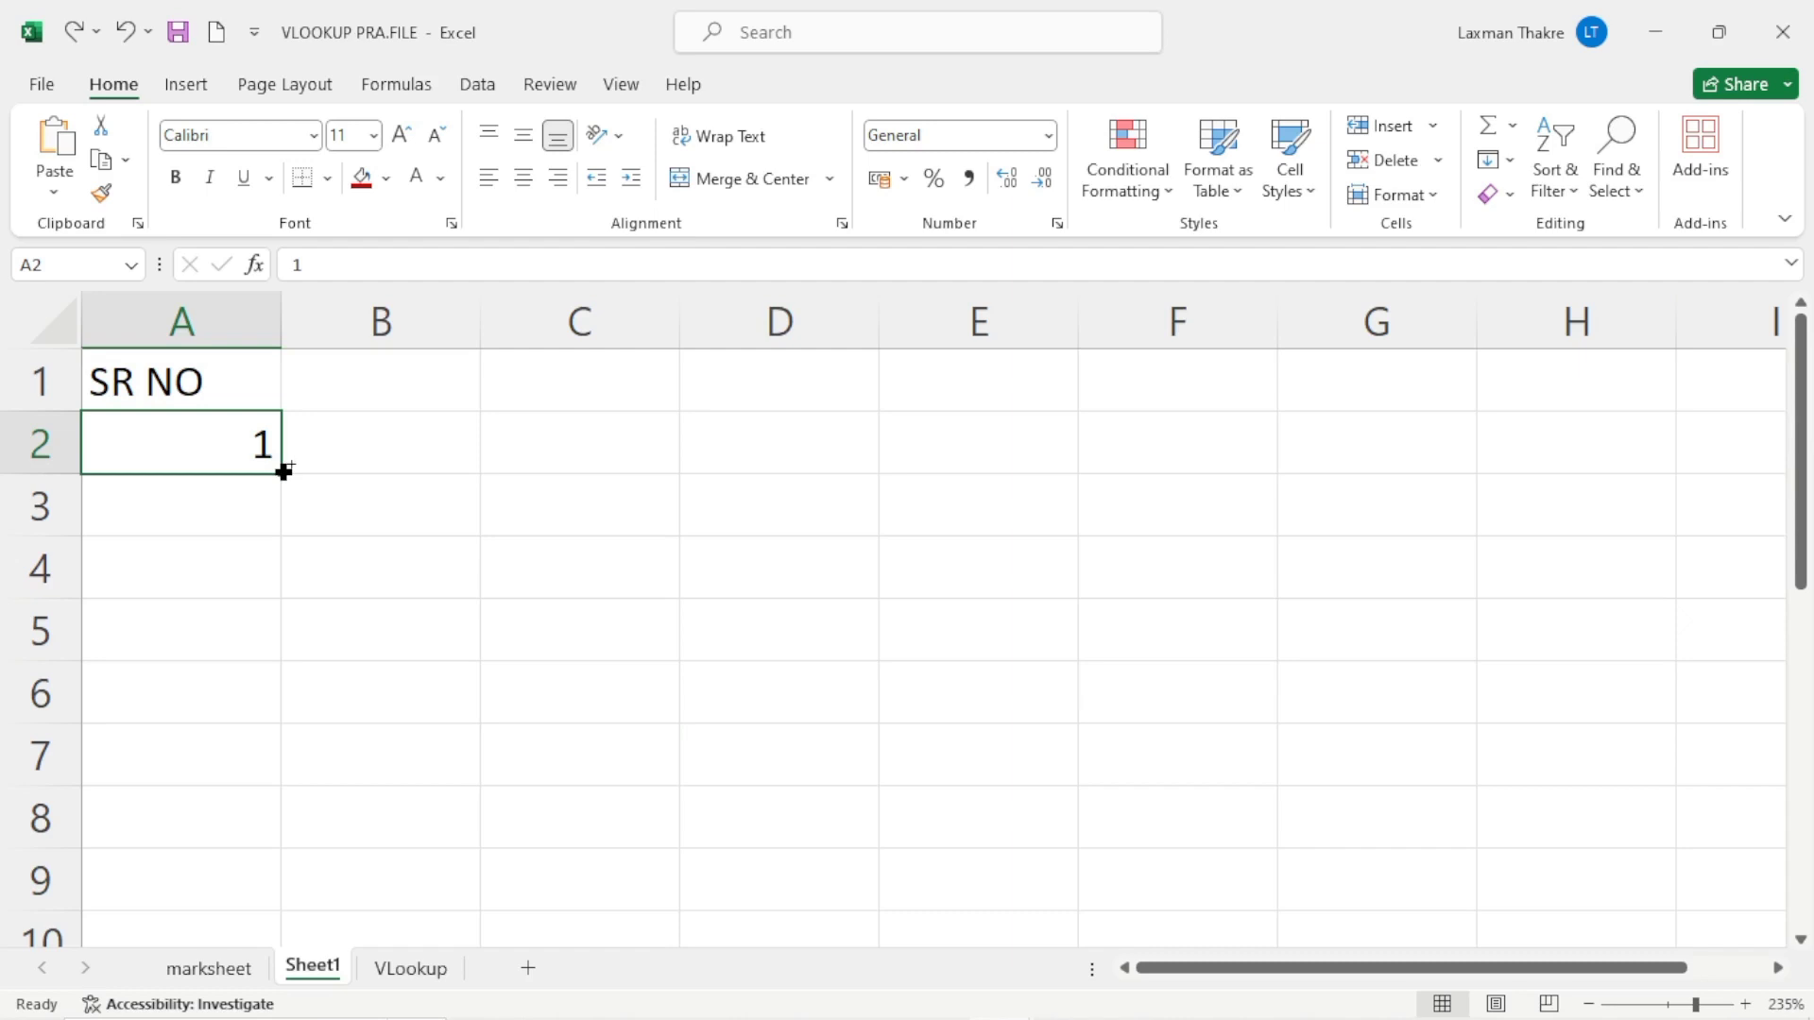
Fill consecutive serial numbers 1 to 5 from cell A2 down to A6.
drag(284, 472, 269, 748)
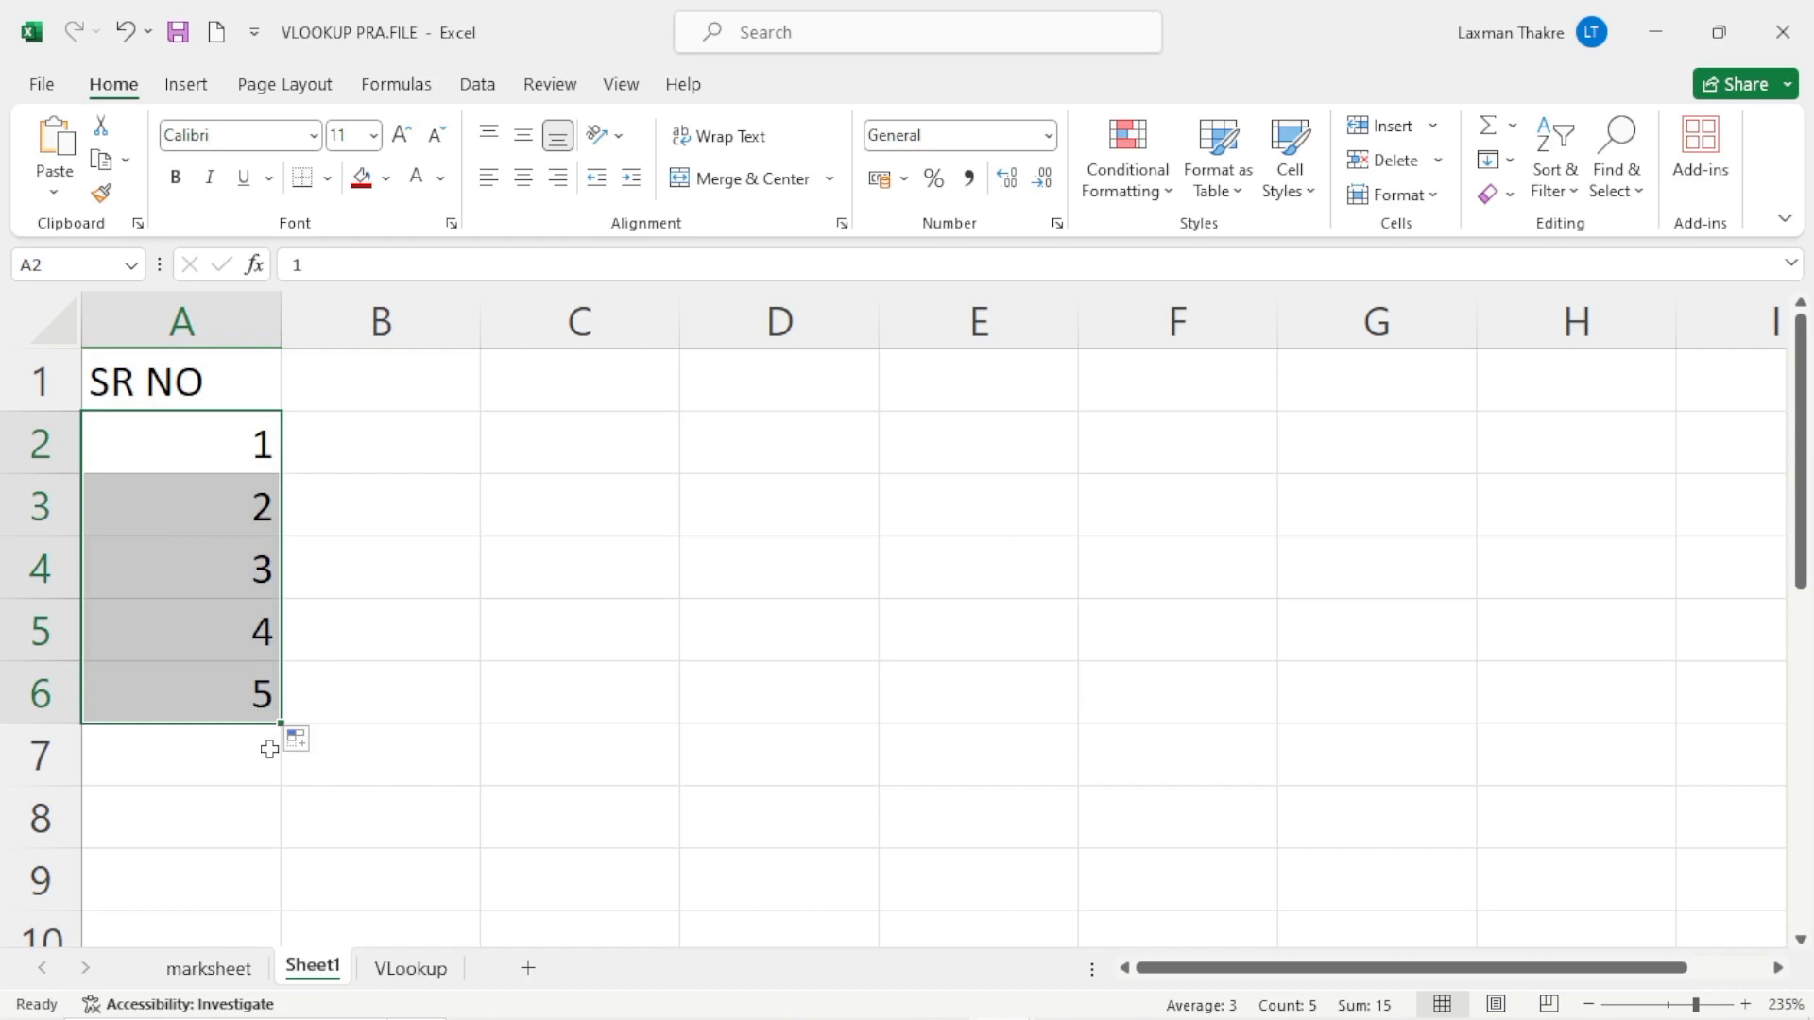
Enter the header STUDENT NAME in cell B1 and autofit column B's width to the text.
click(378, 379)
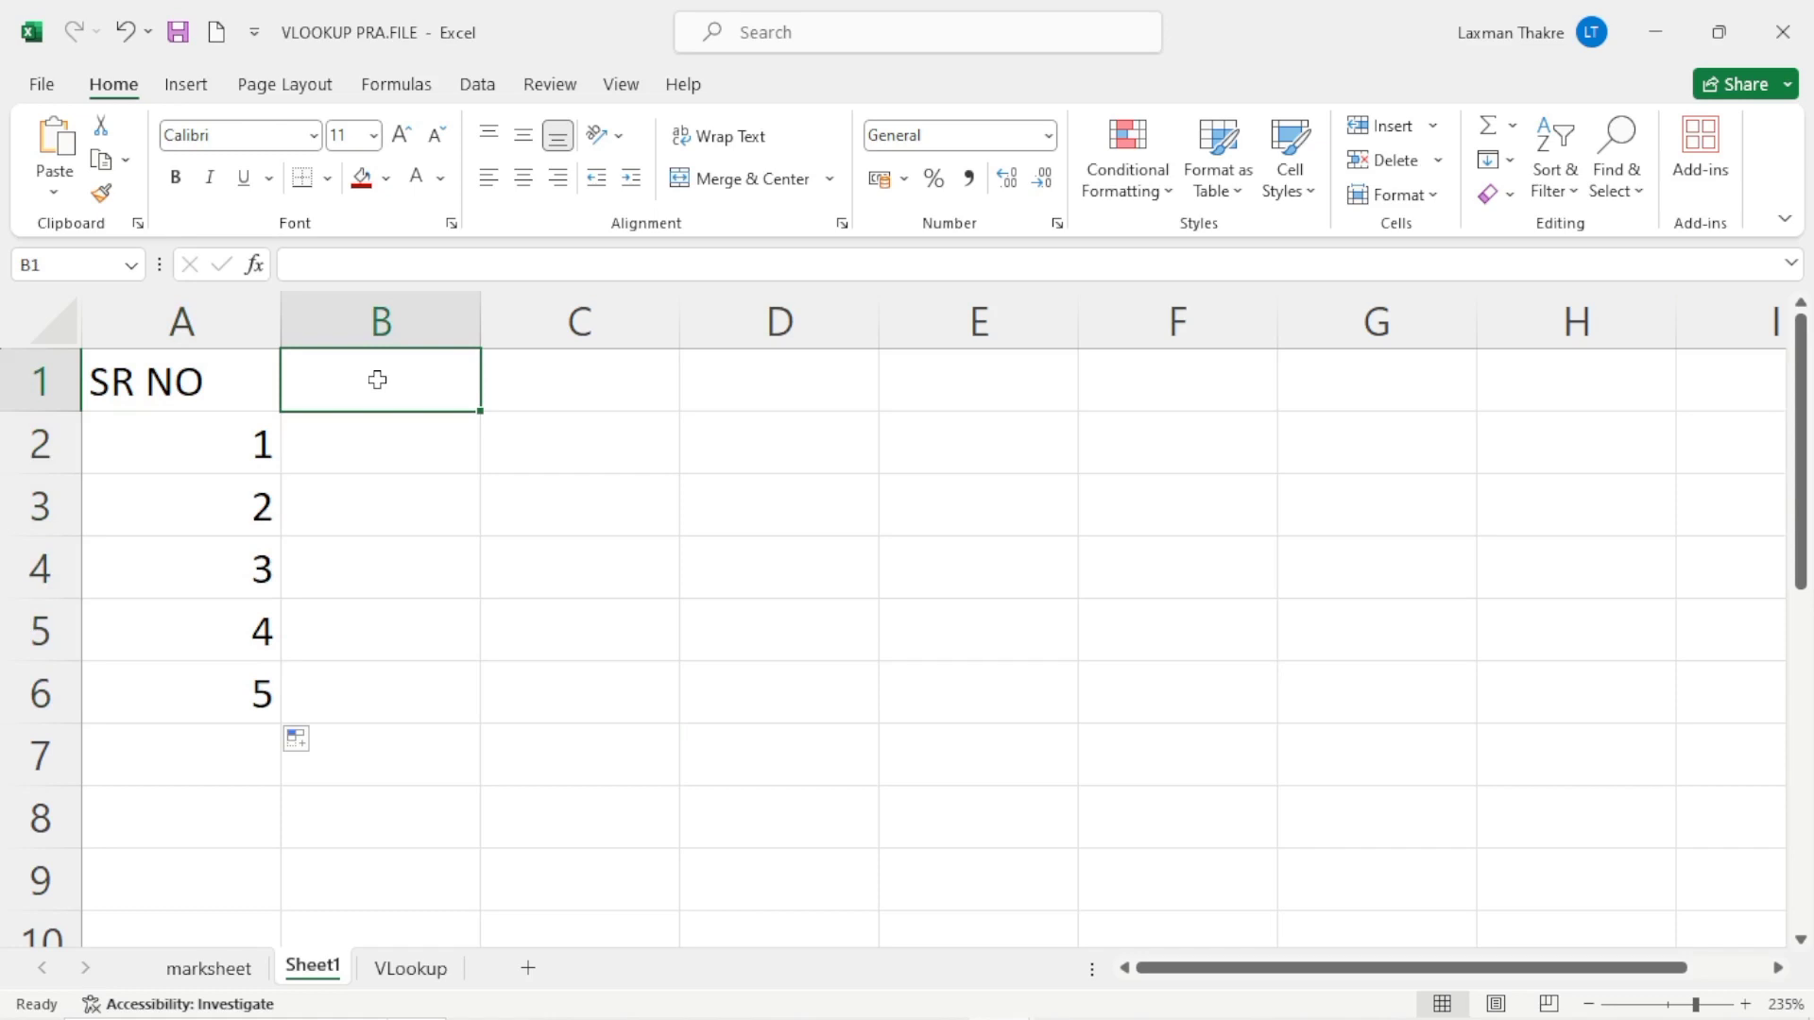
text(STUDENT)
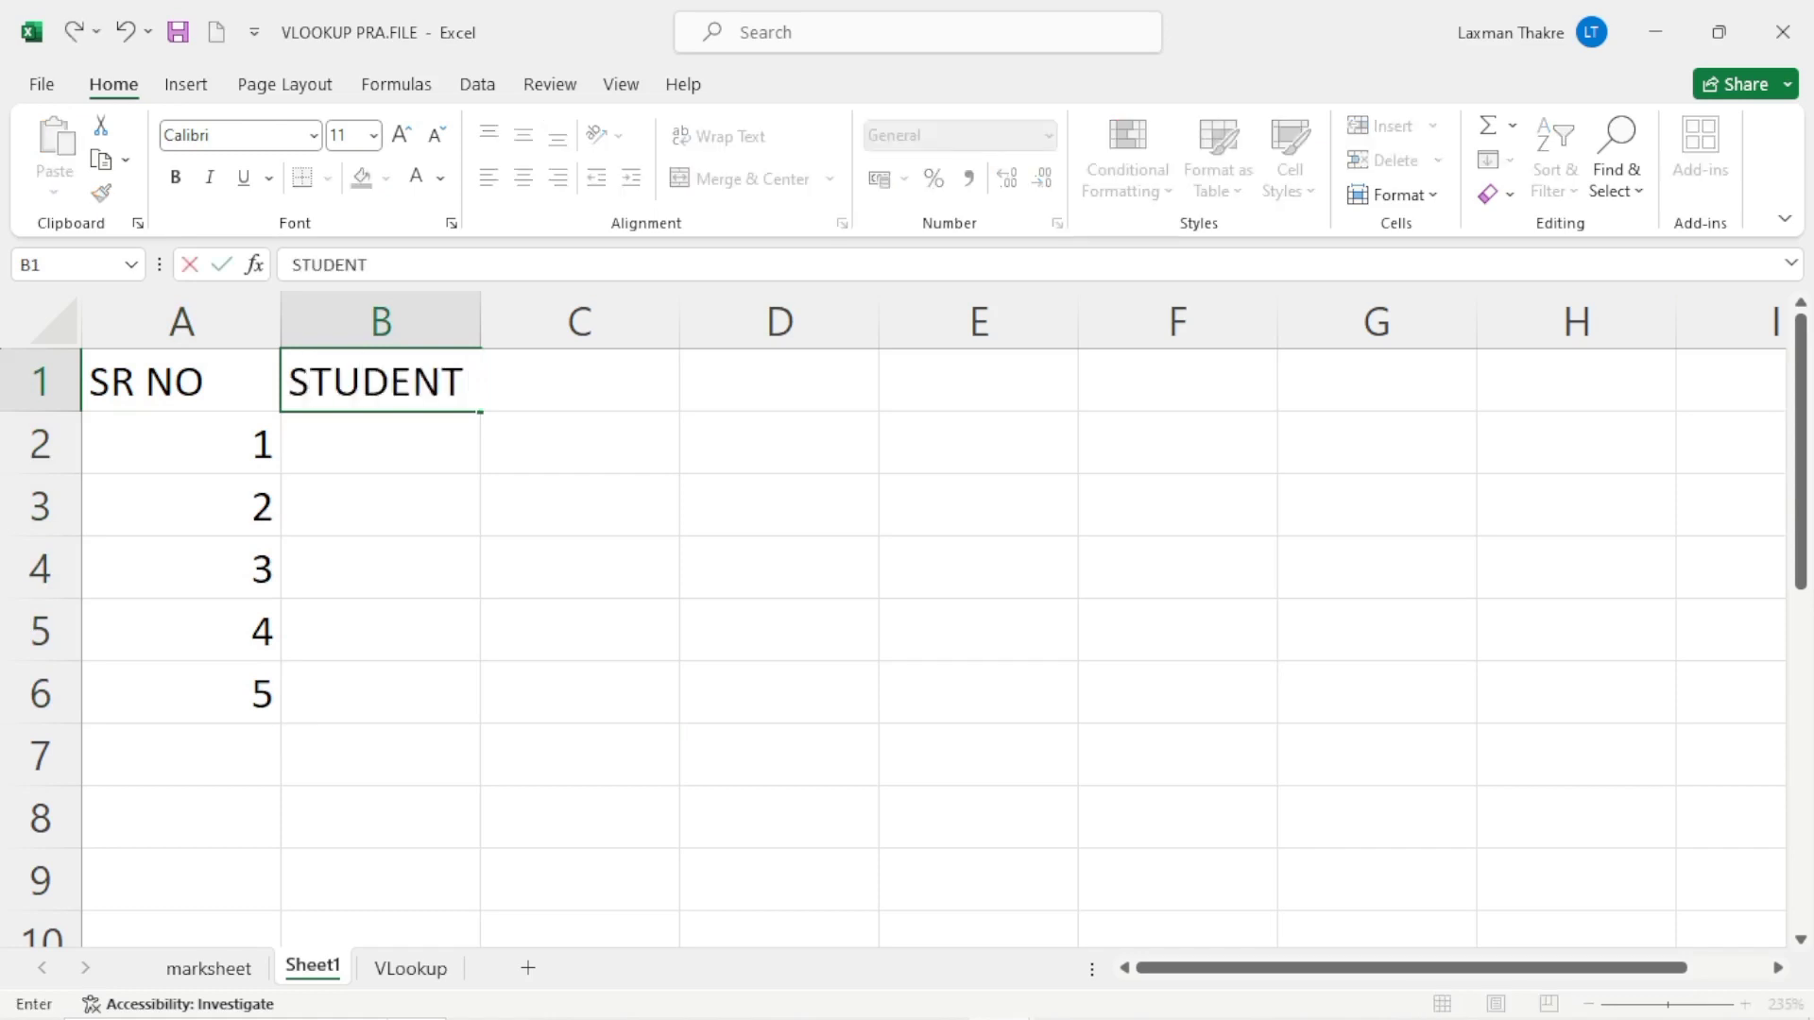
text( NAME)
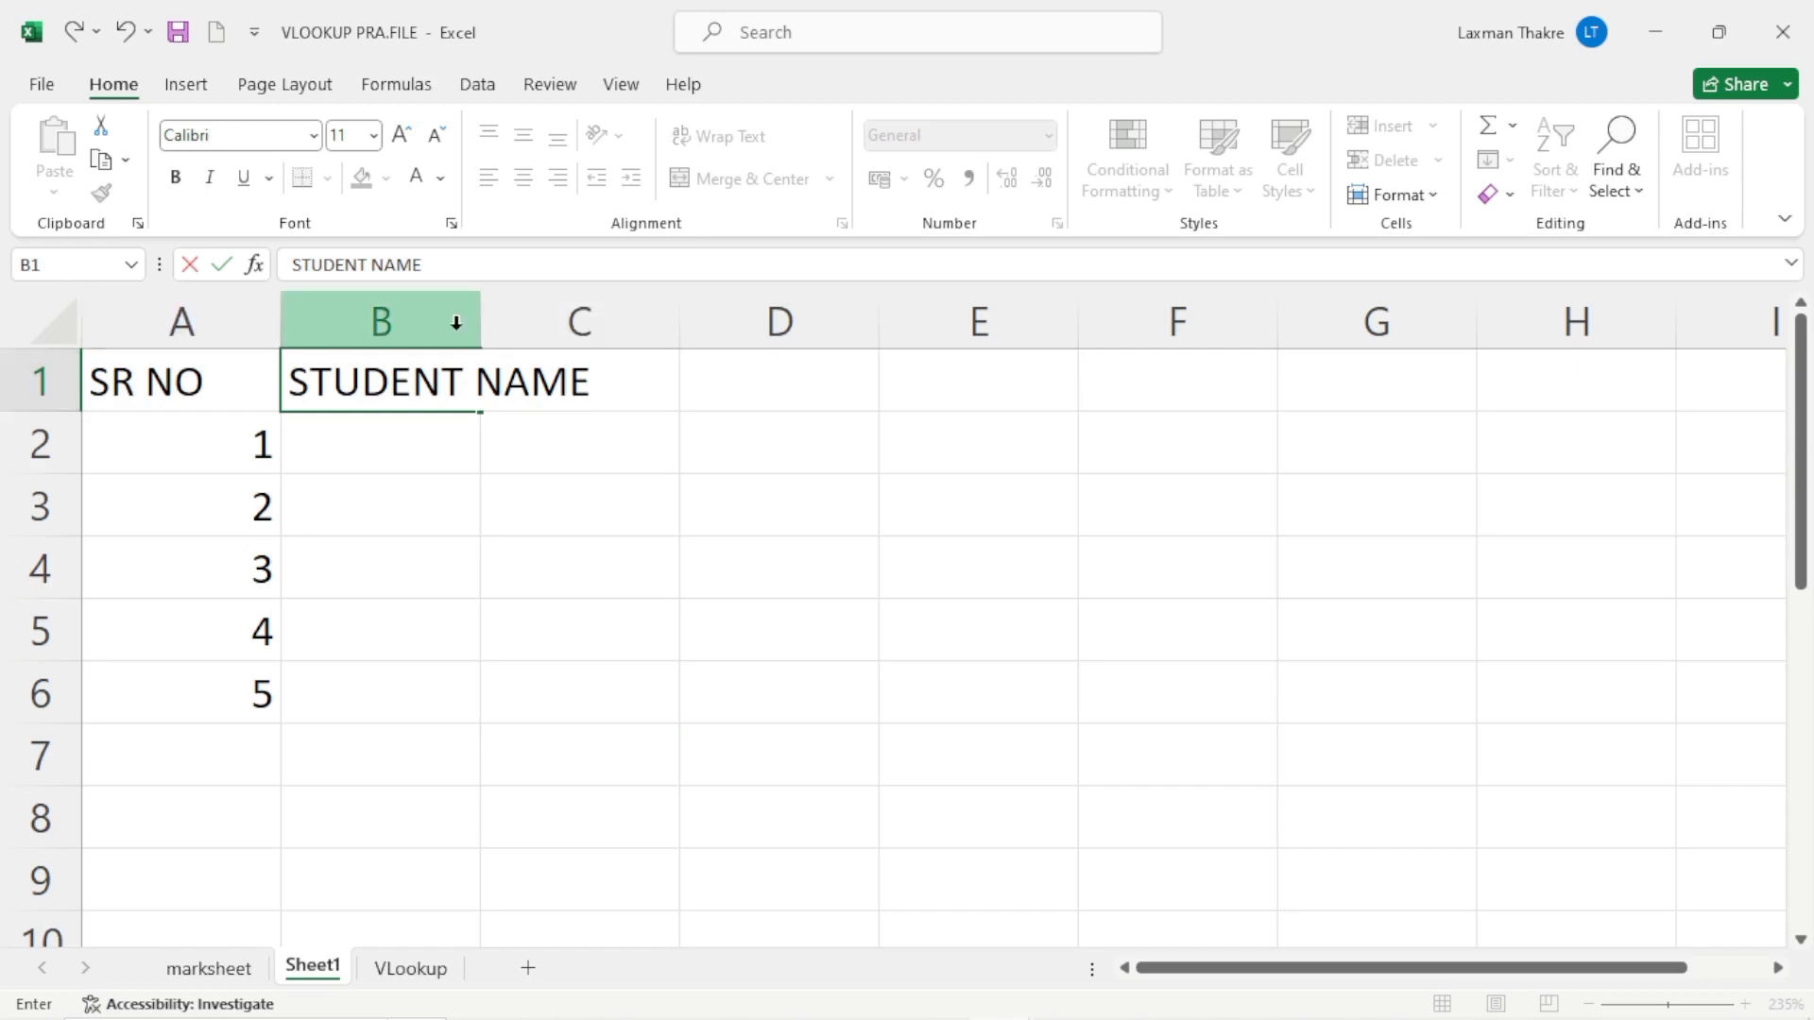
click(502, 319)
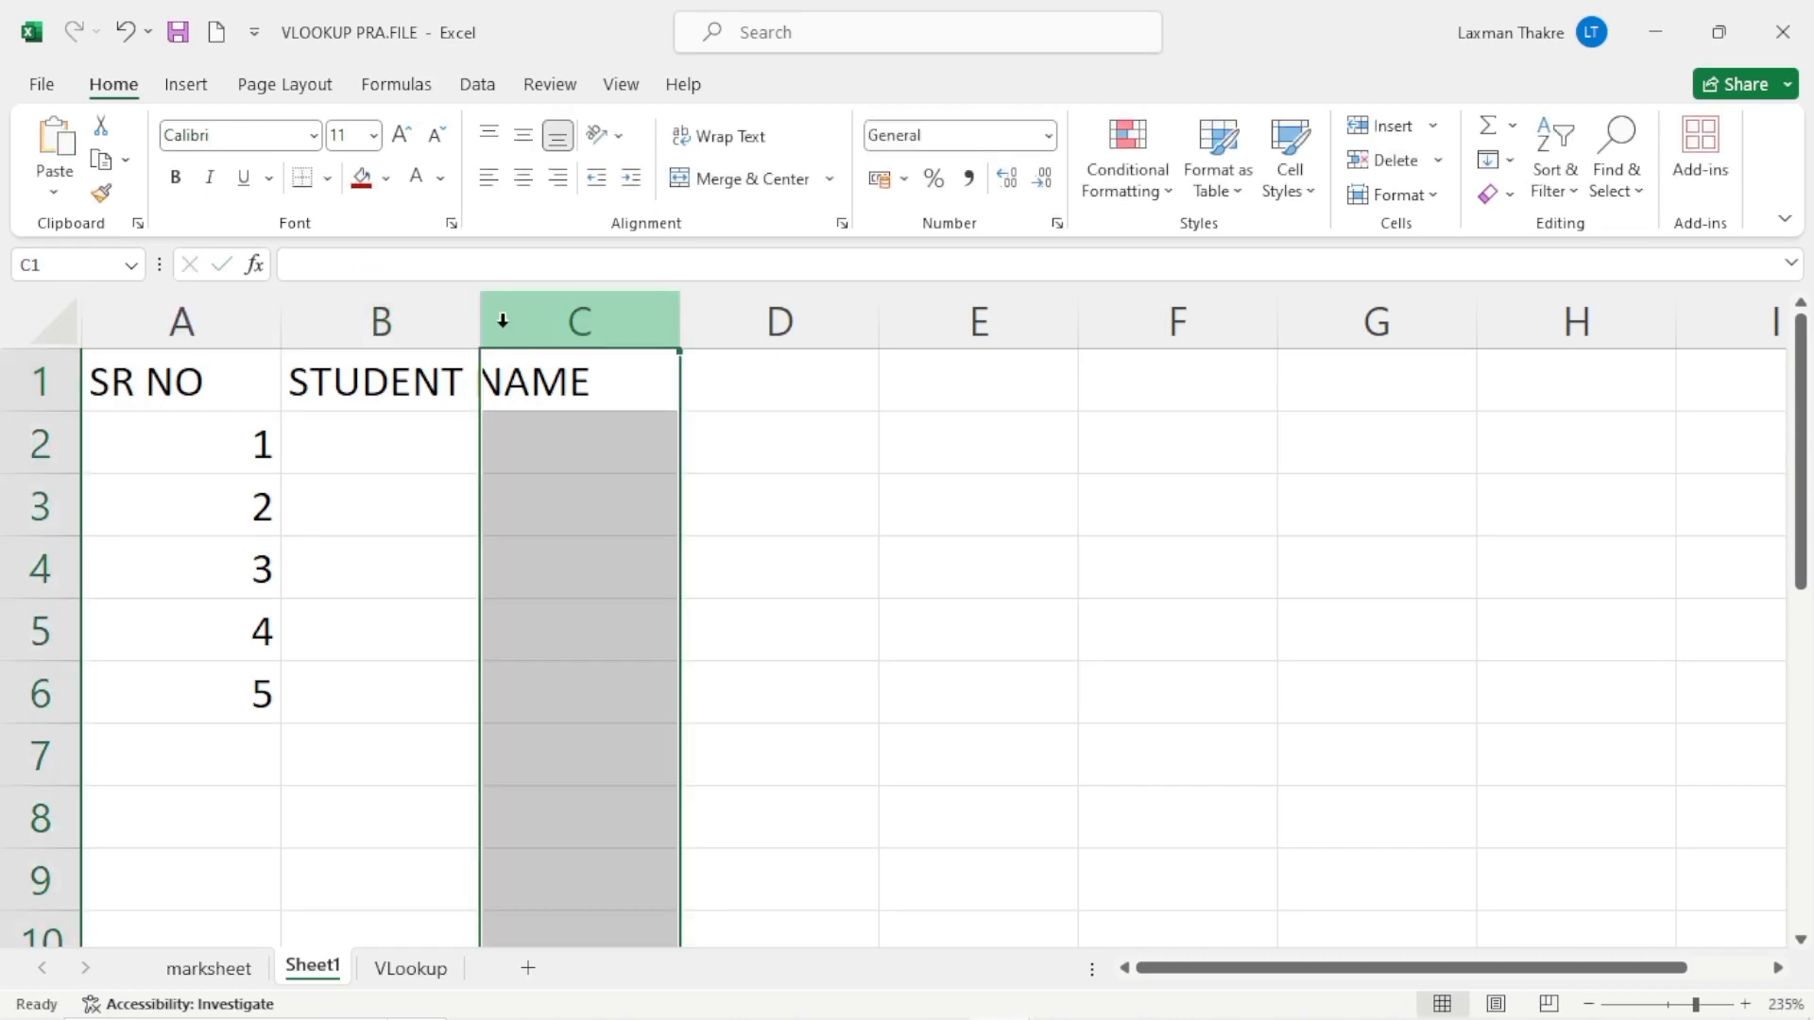
click(401, 321)
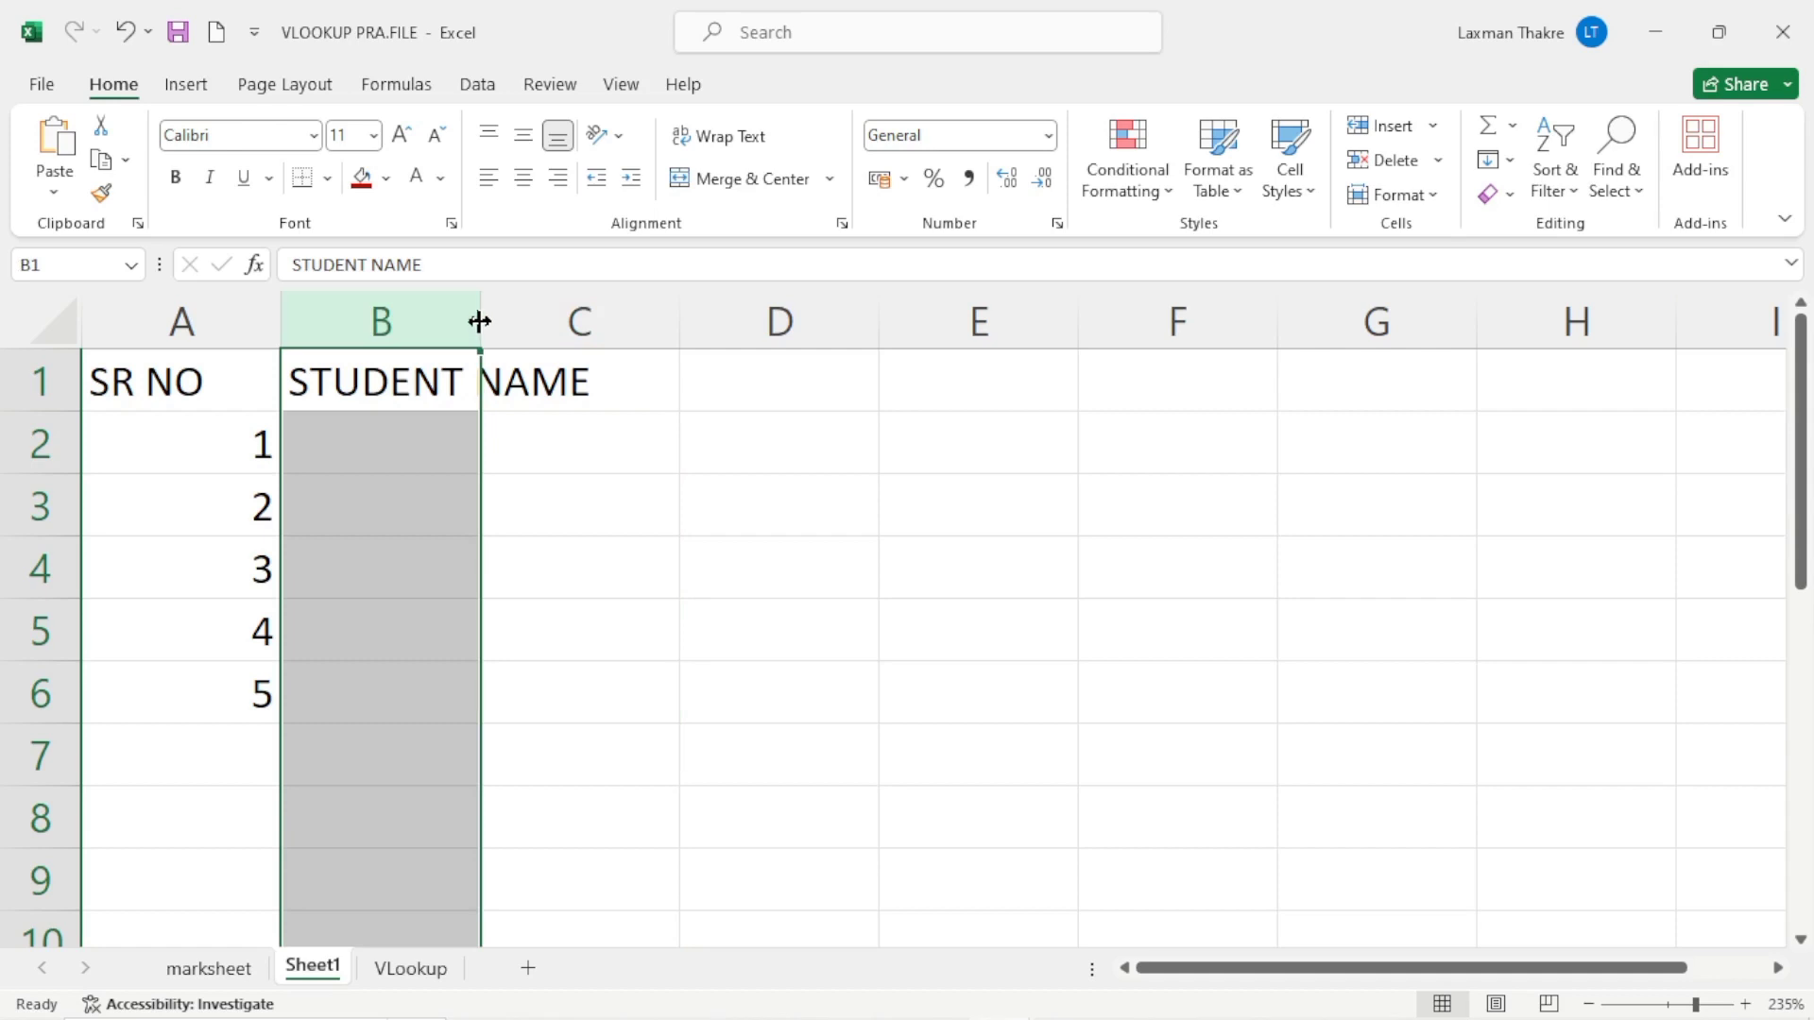
drag(479, 322, 636, 314)
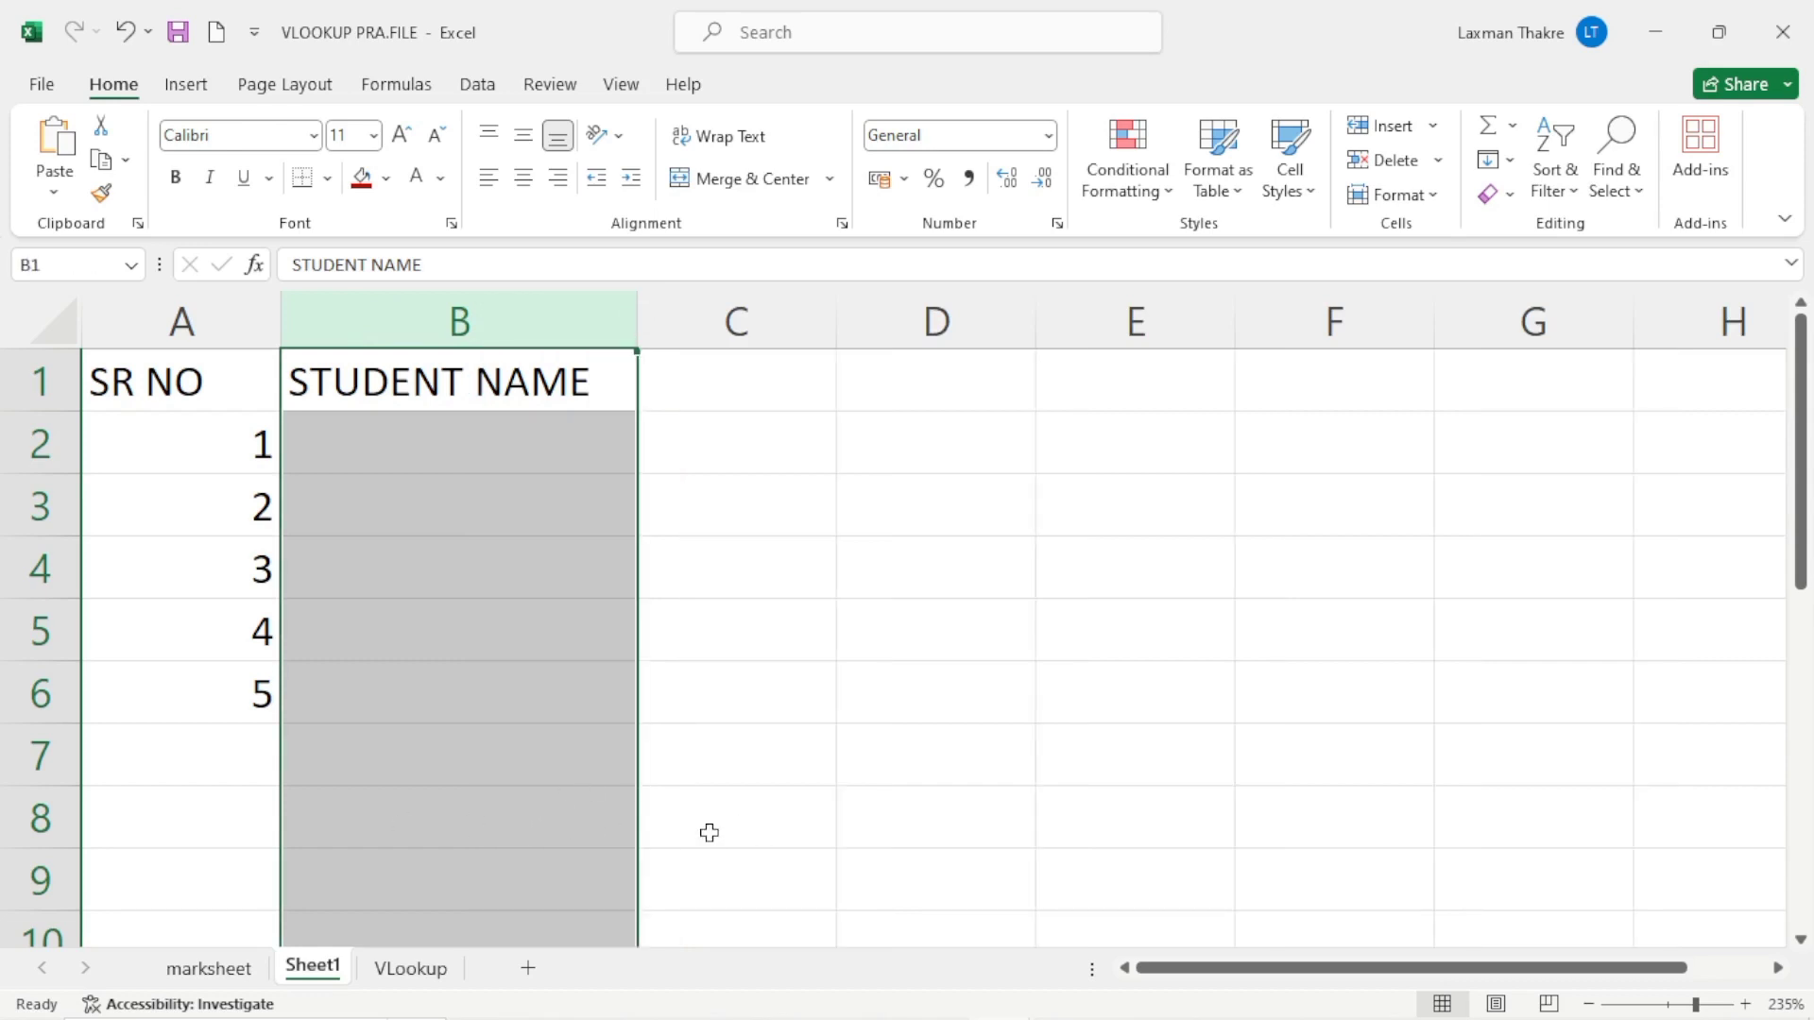
double_click(643, 320)
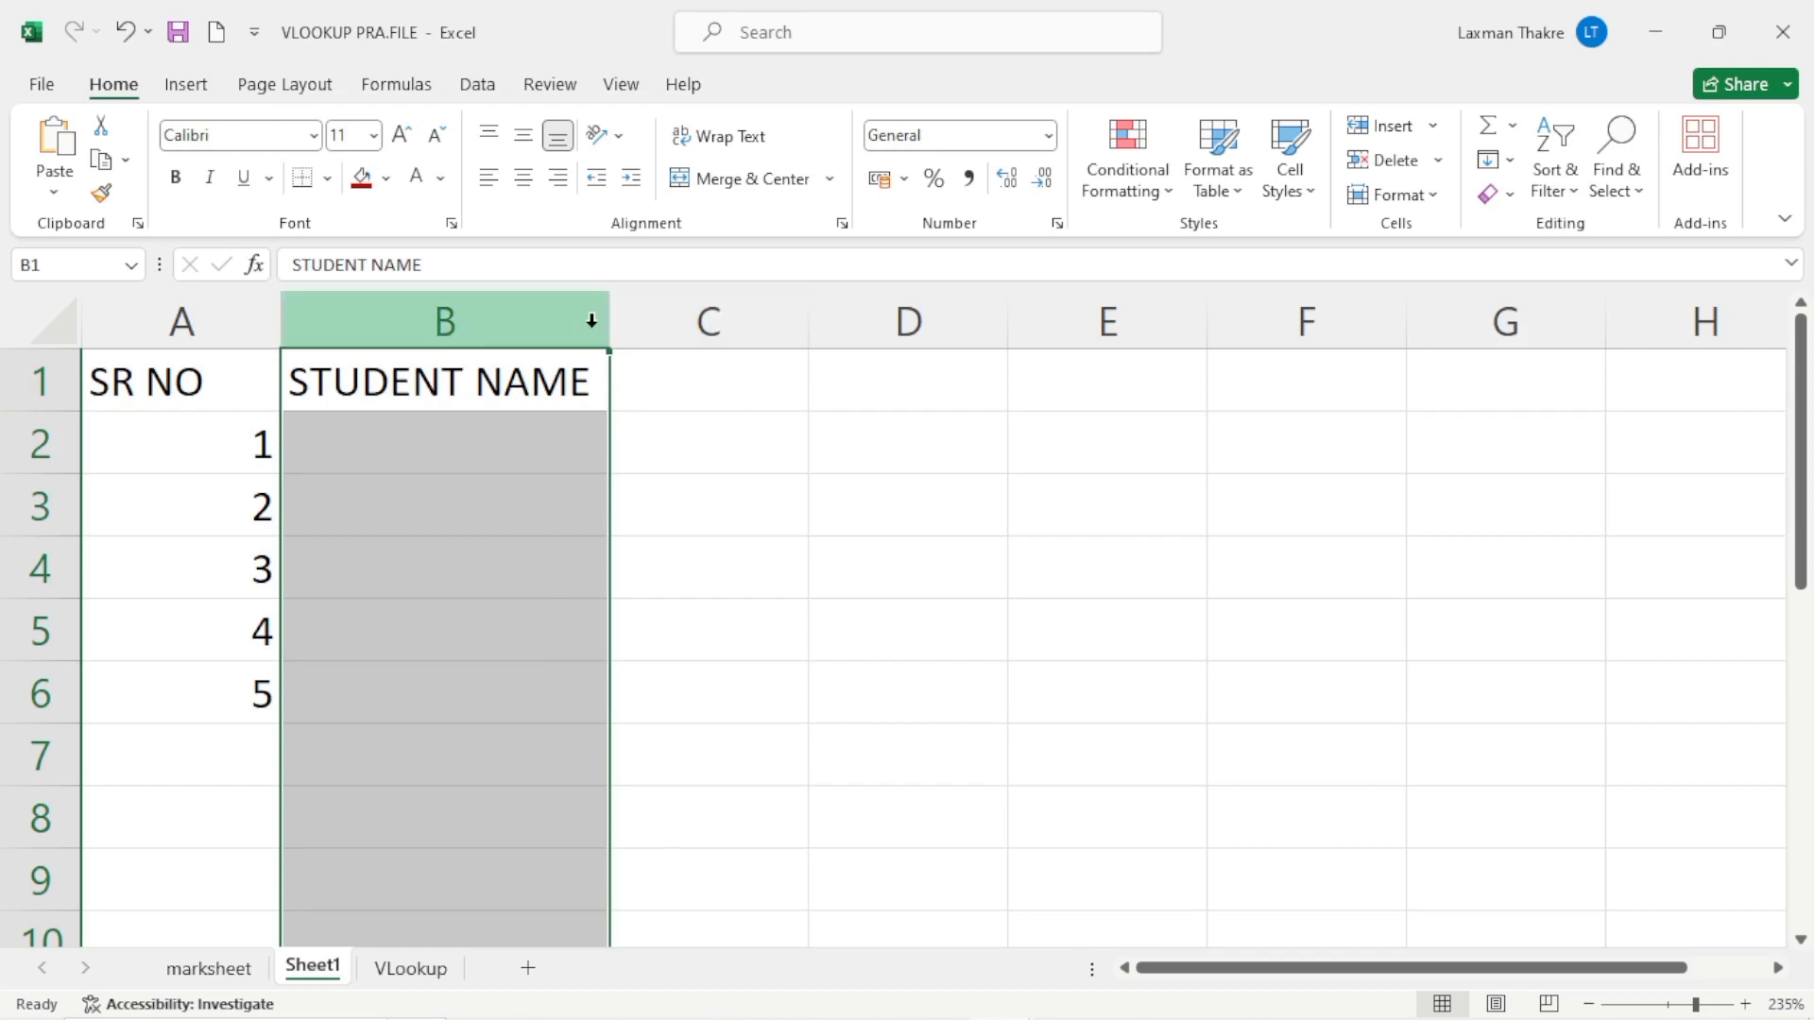
Enter the subject headers SUB1, SUB2 and SUB3 in cells C1 to E1.
click(735, 379)
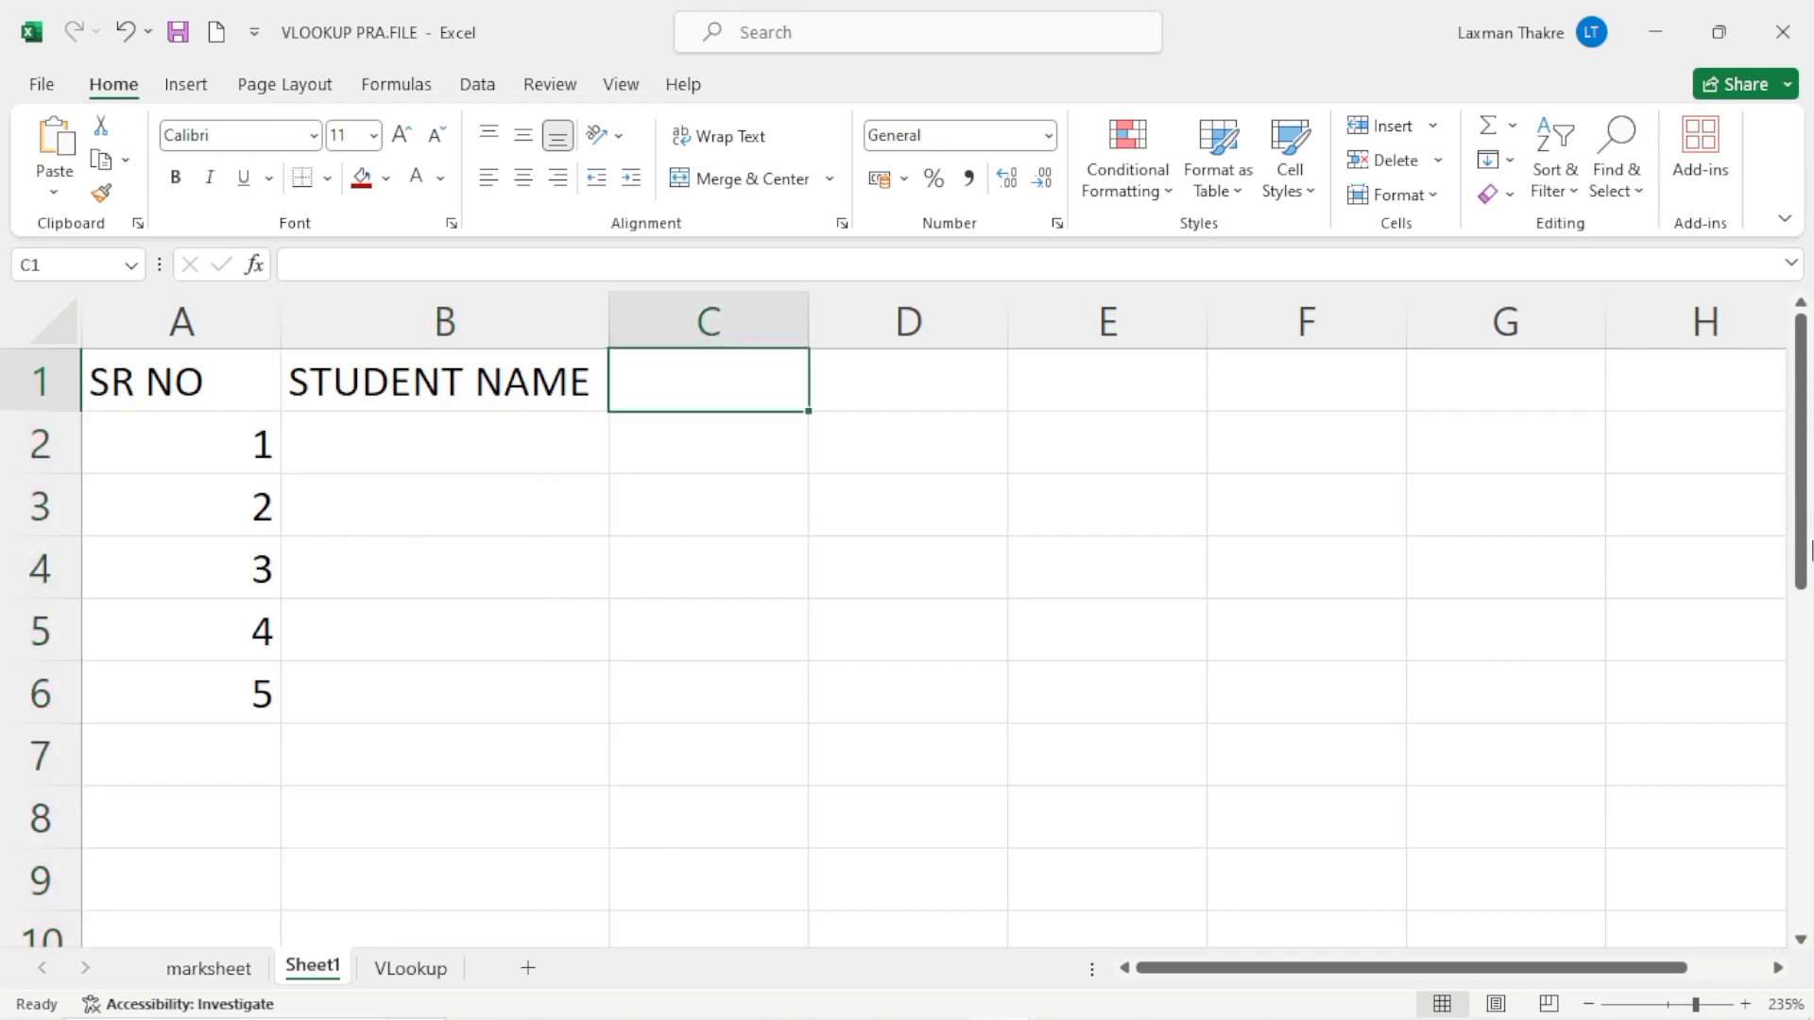
text(SUB)
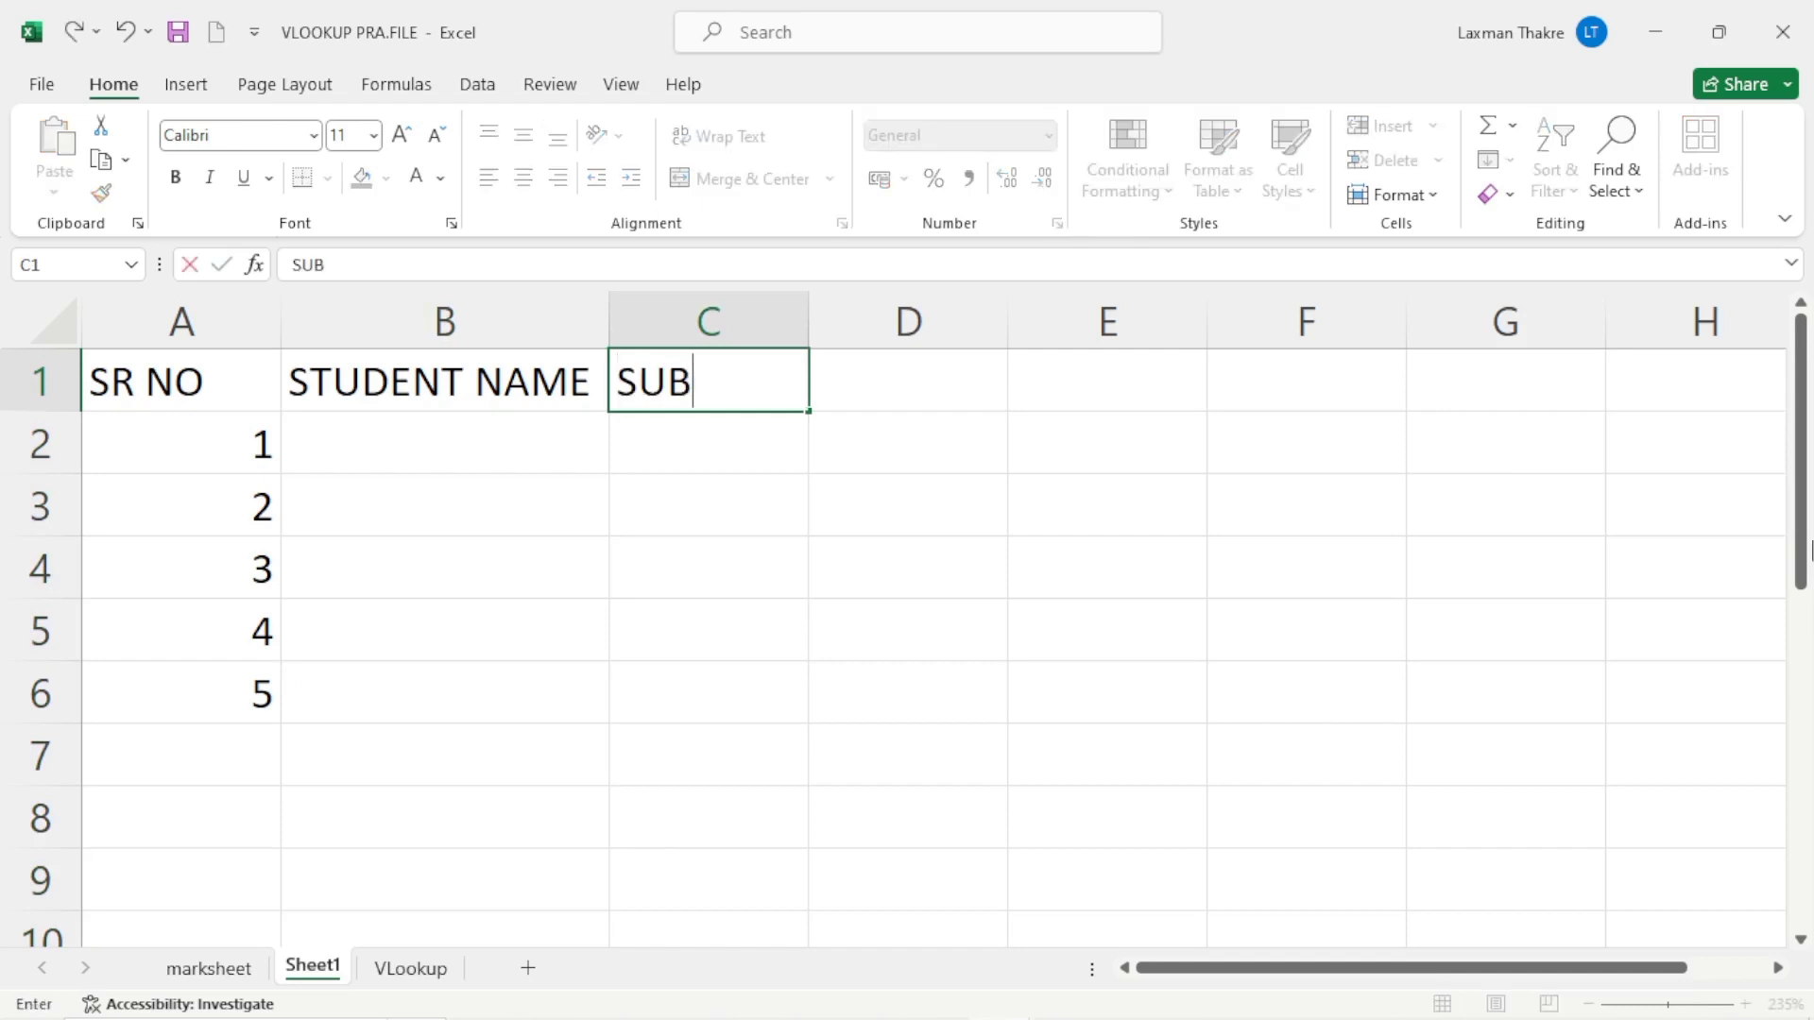
text(1)
key(Tab)
text(SUB3)
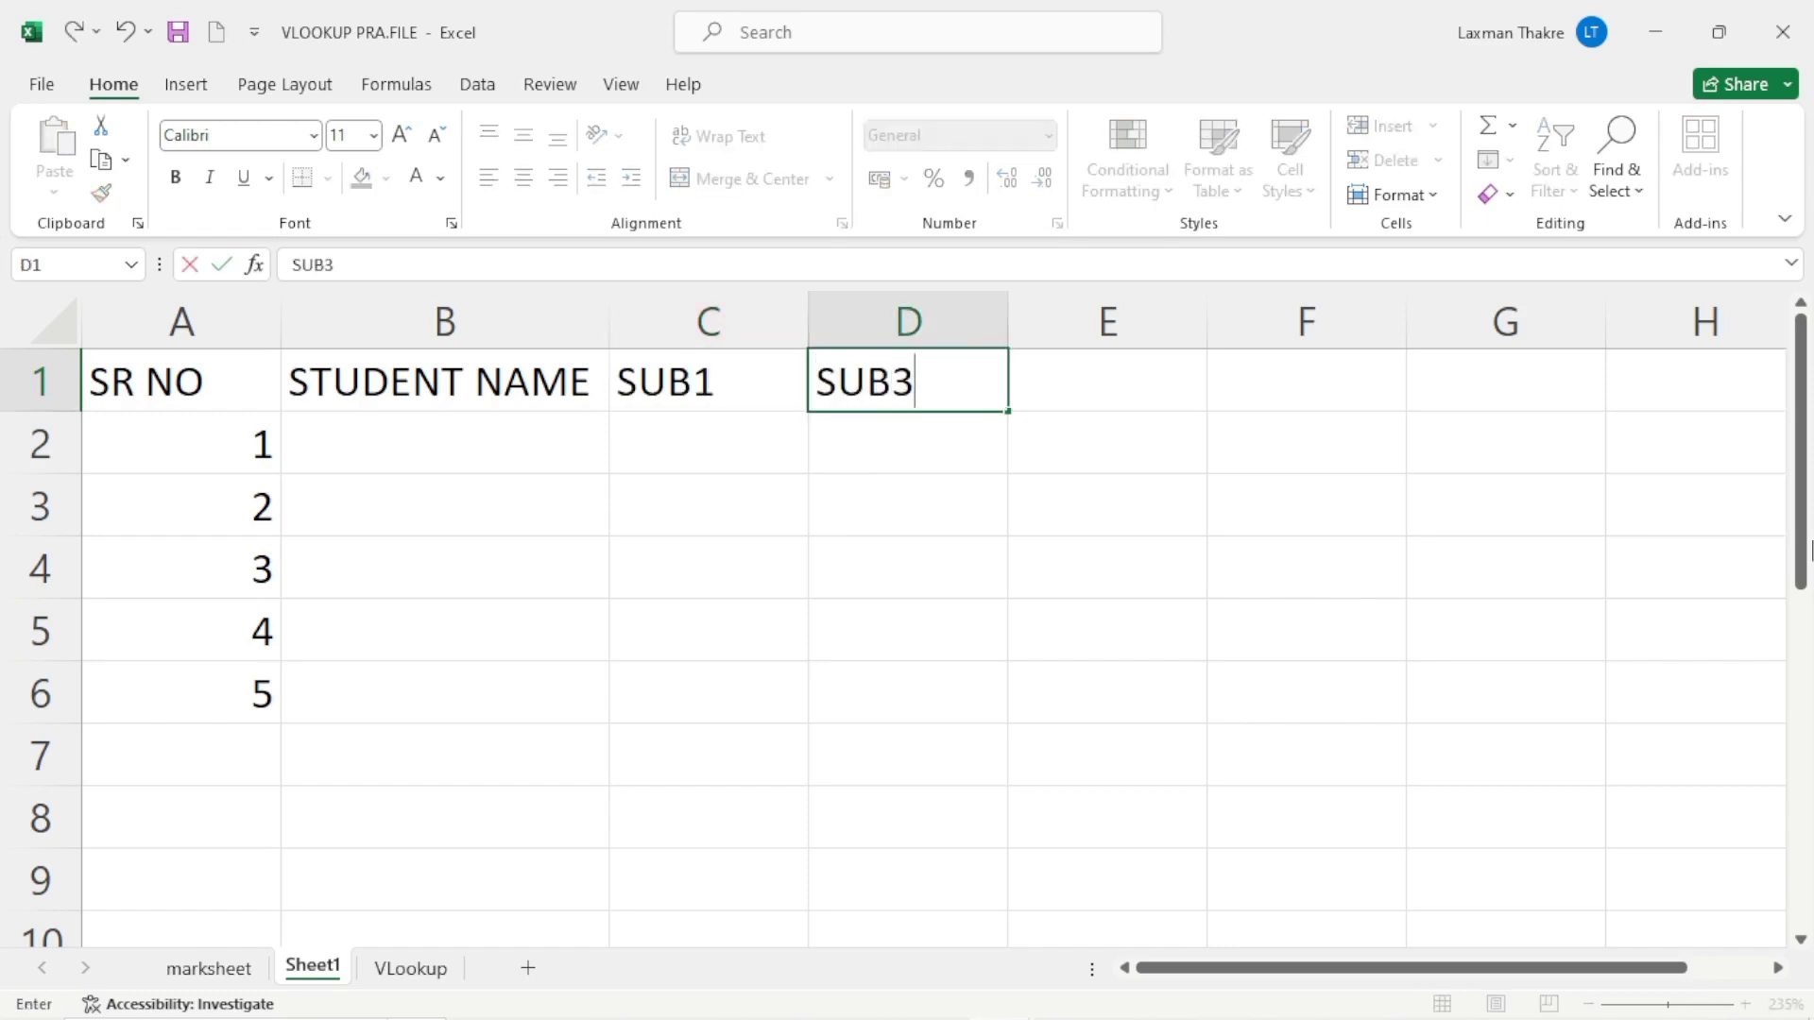
key(BackSpace)
text(2)
key(Tab)
text(SUB)
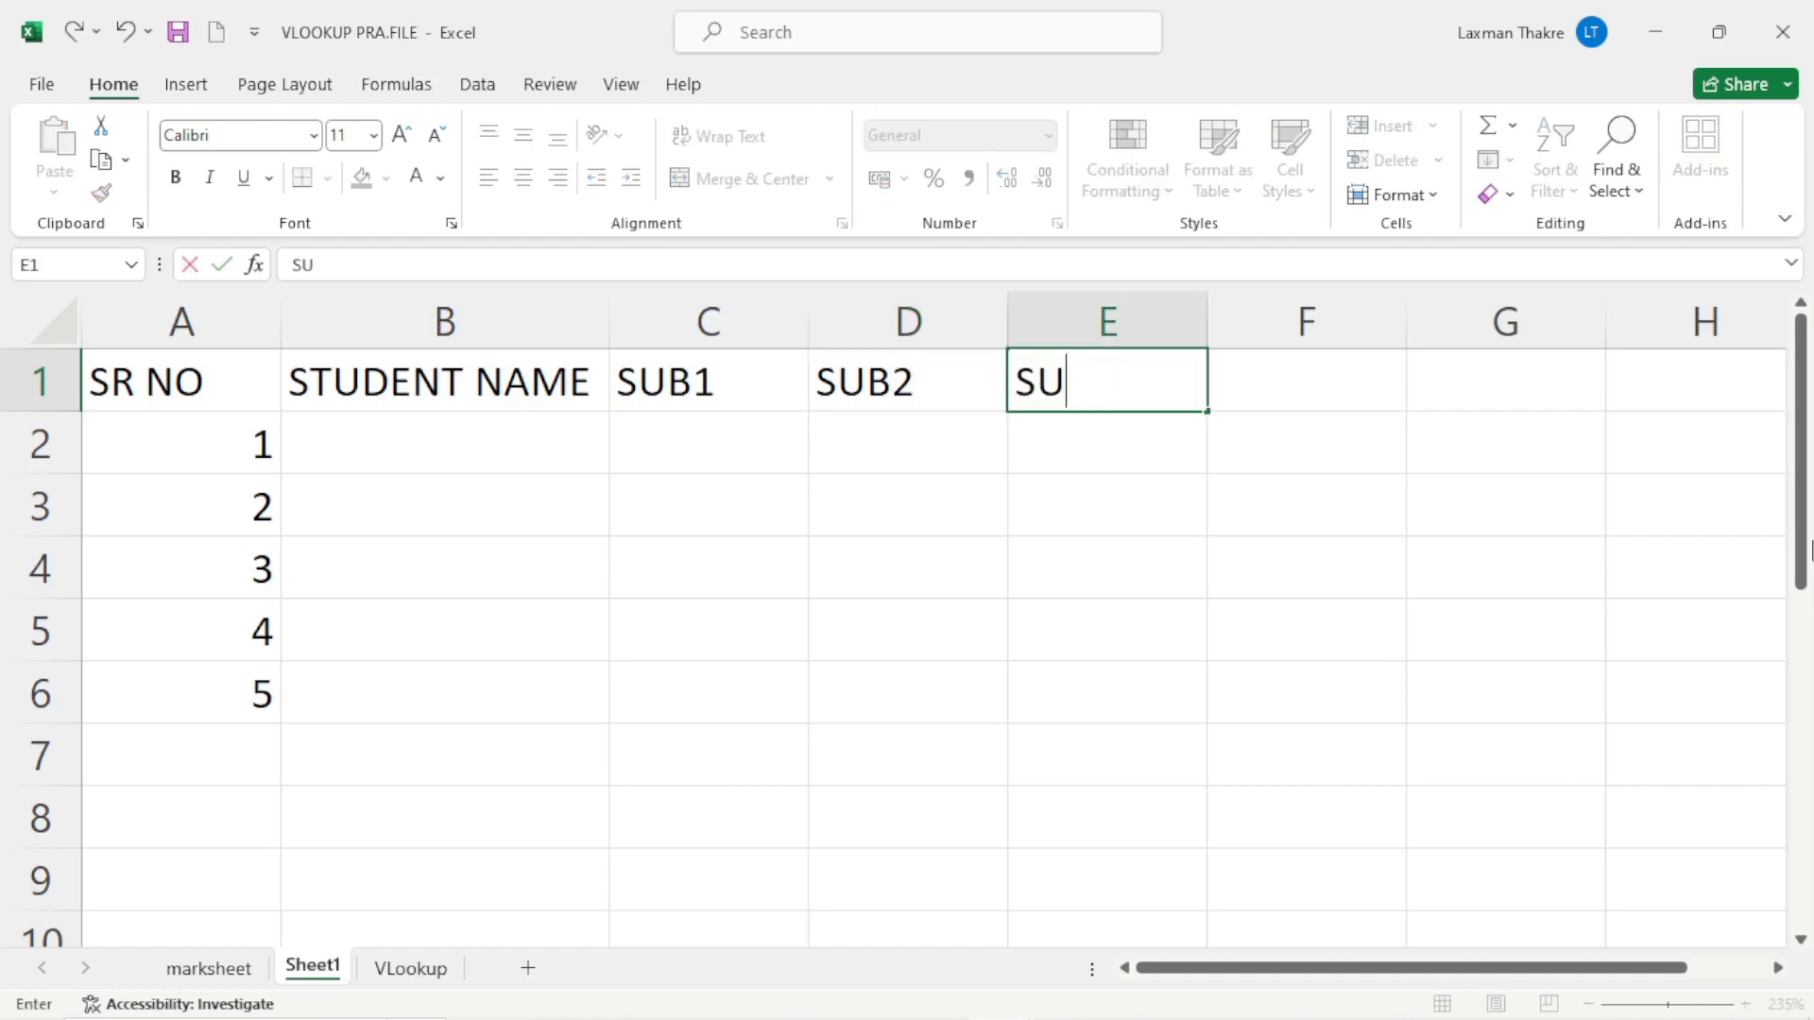
text(3)
key(Tab)
Enter the headers TOTAL, MIN and MAX in cells F1 to H1.
text(TOTAL)
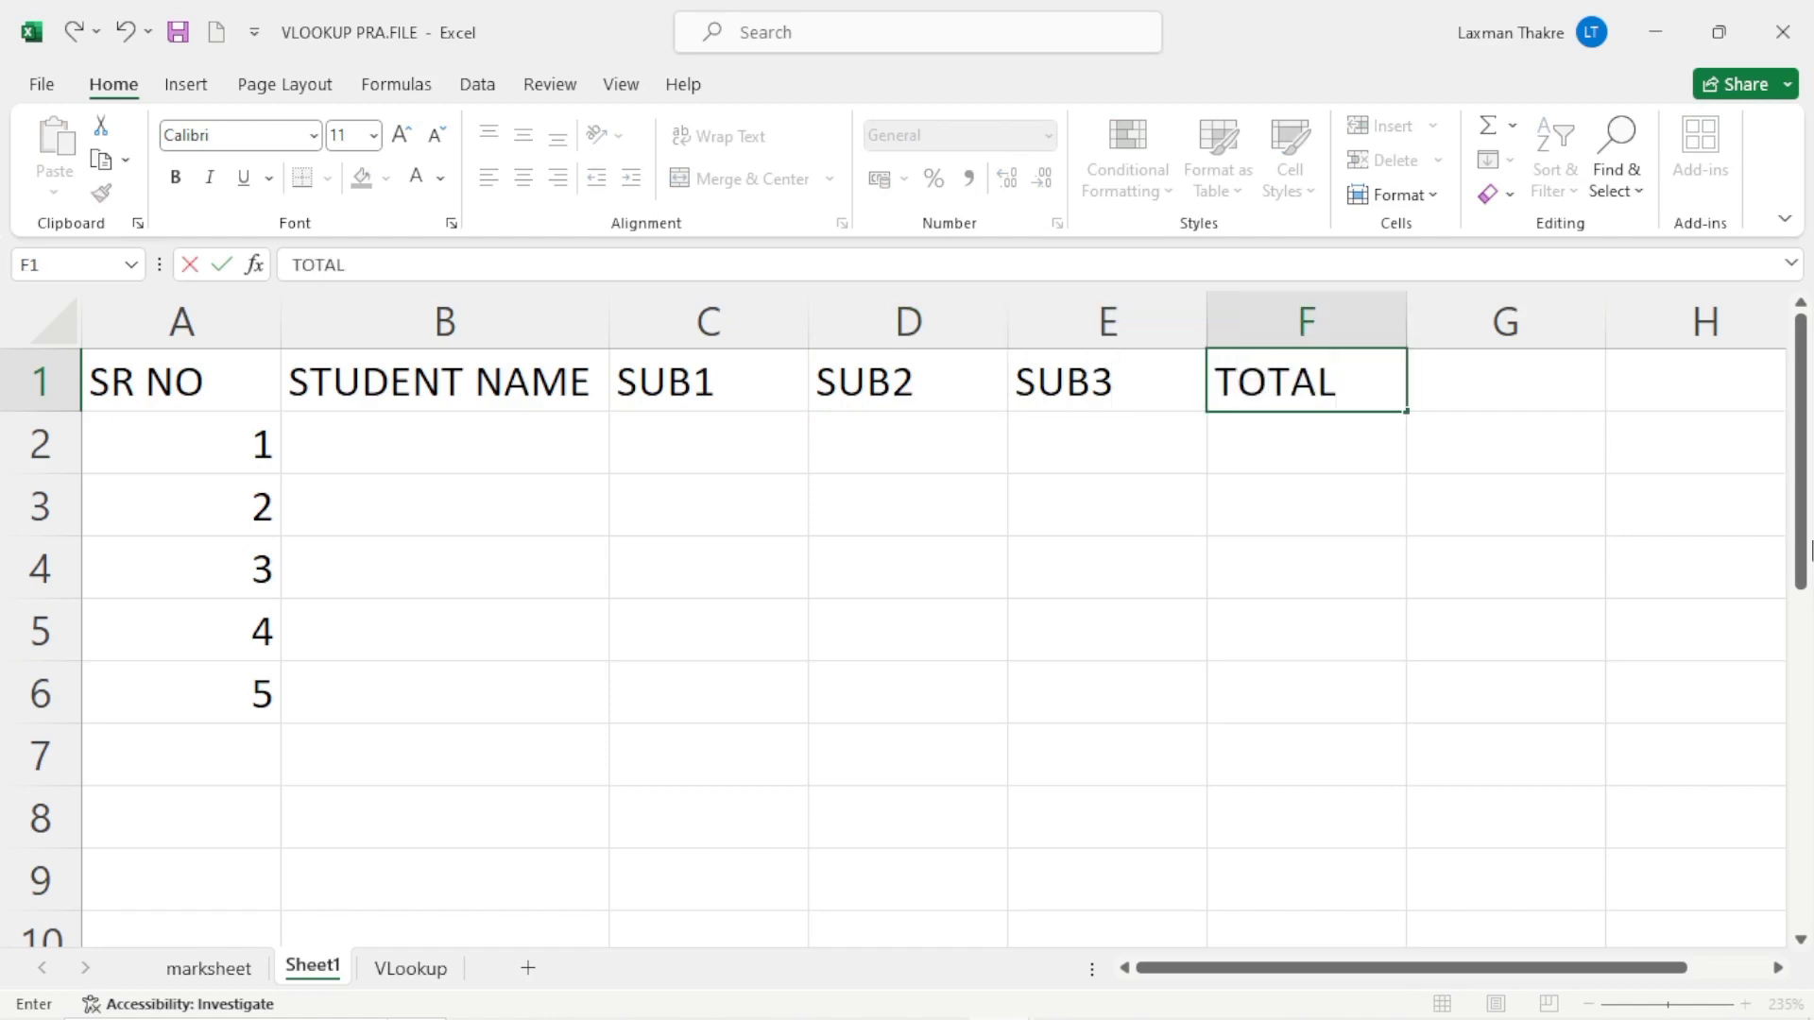
key(Tab)
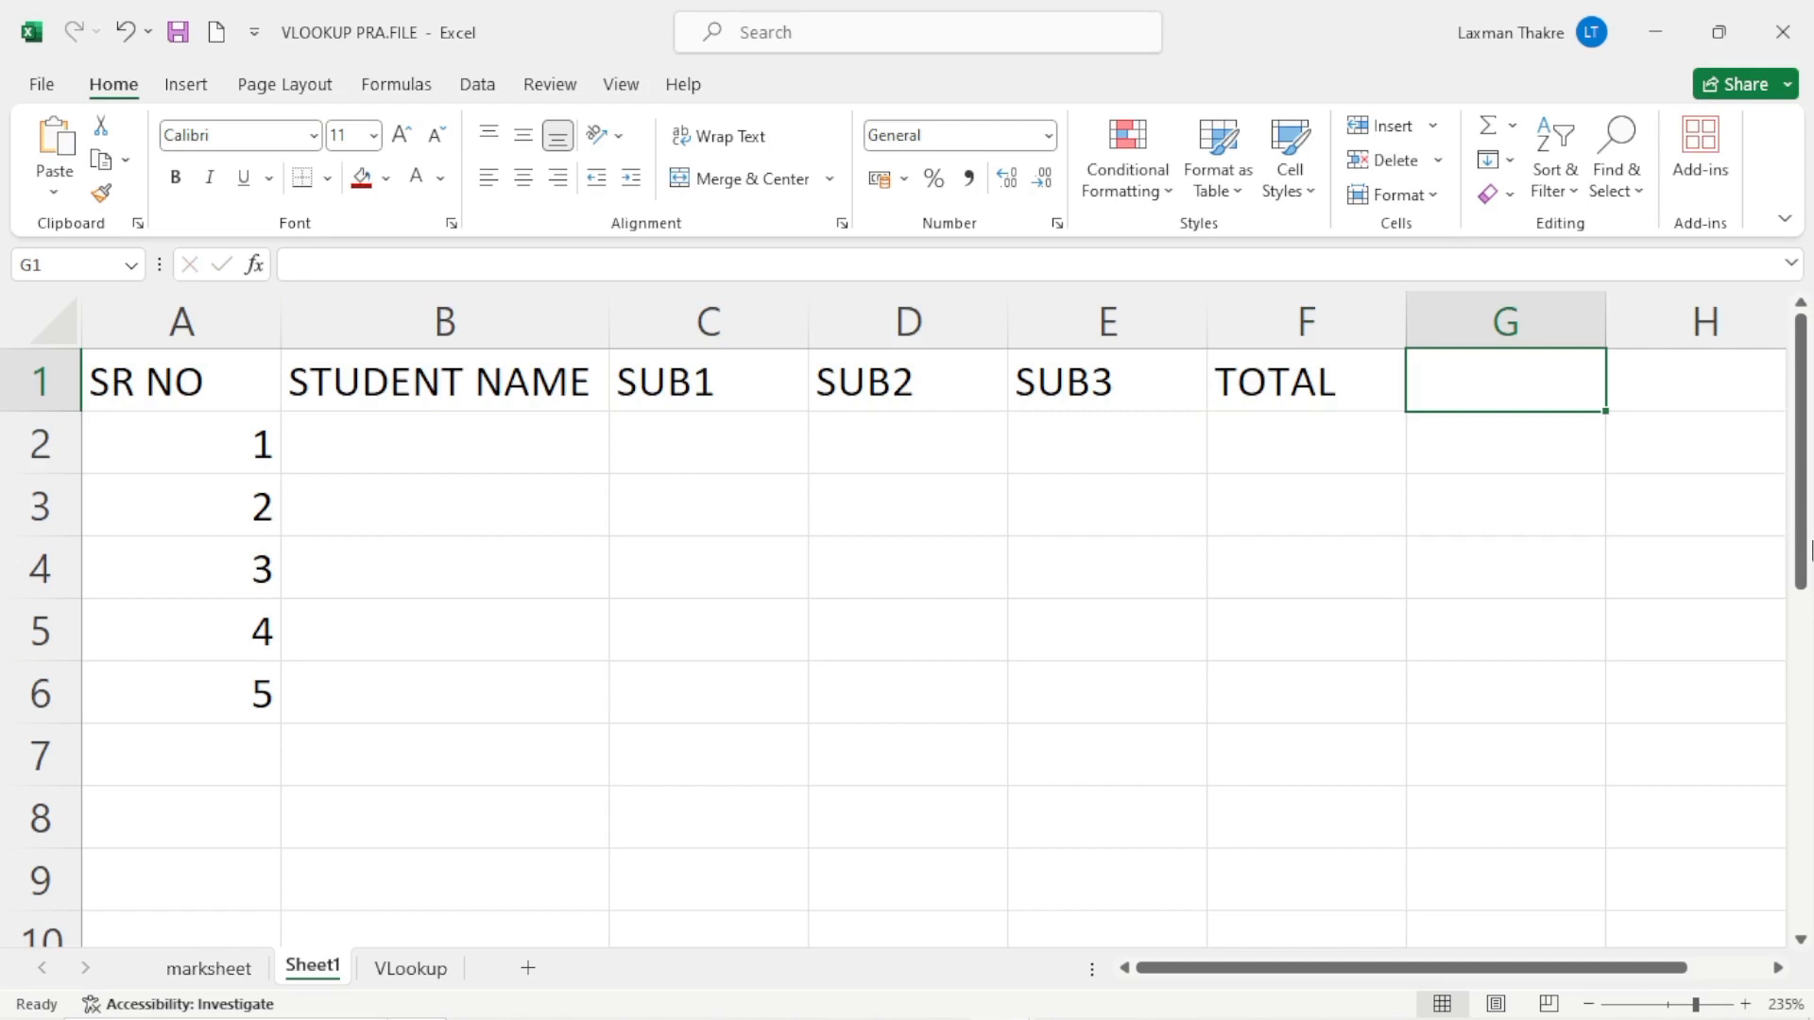
text(MIN)
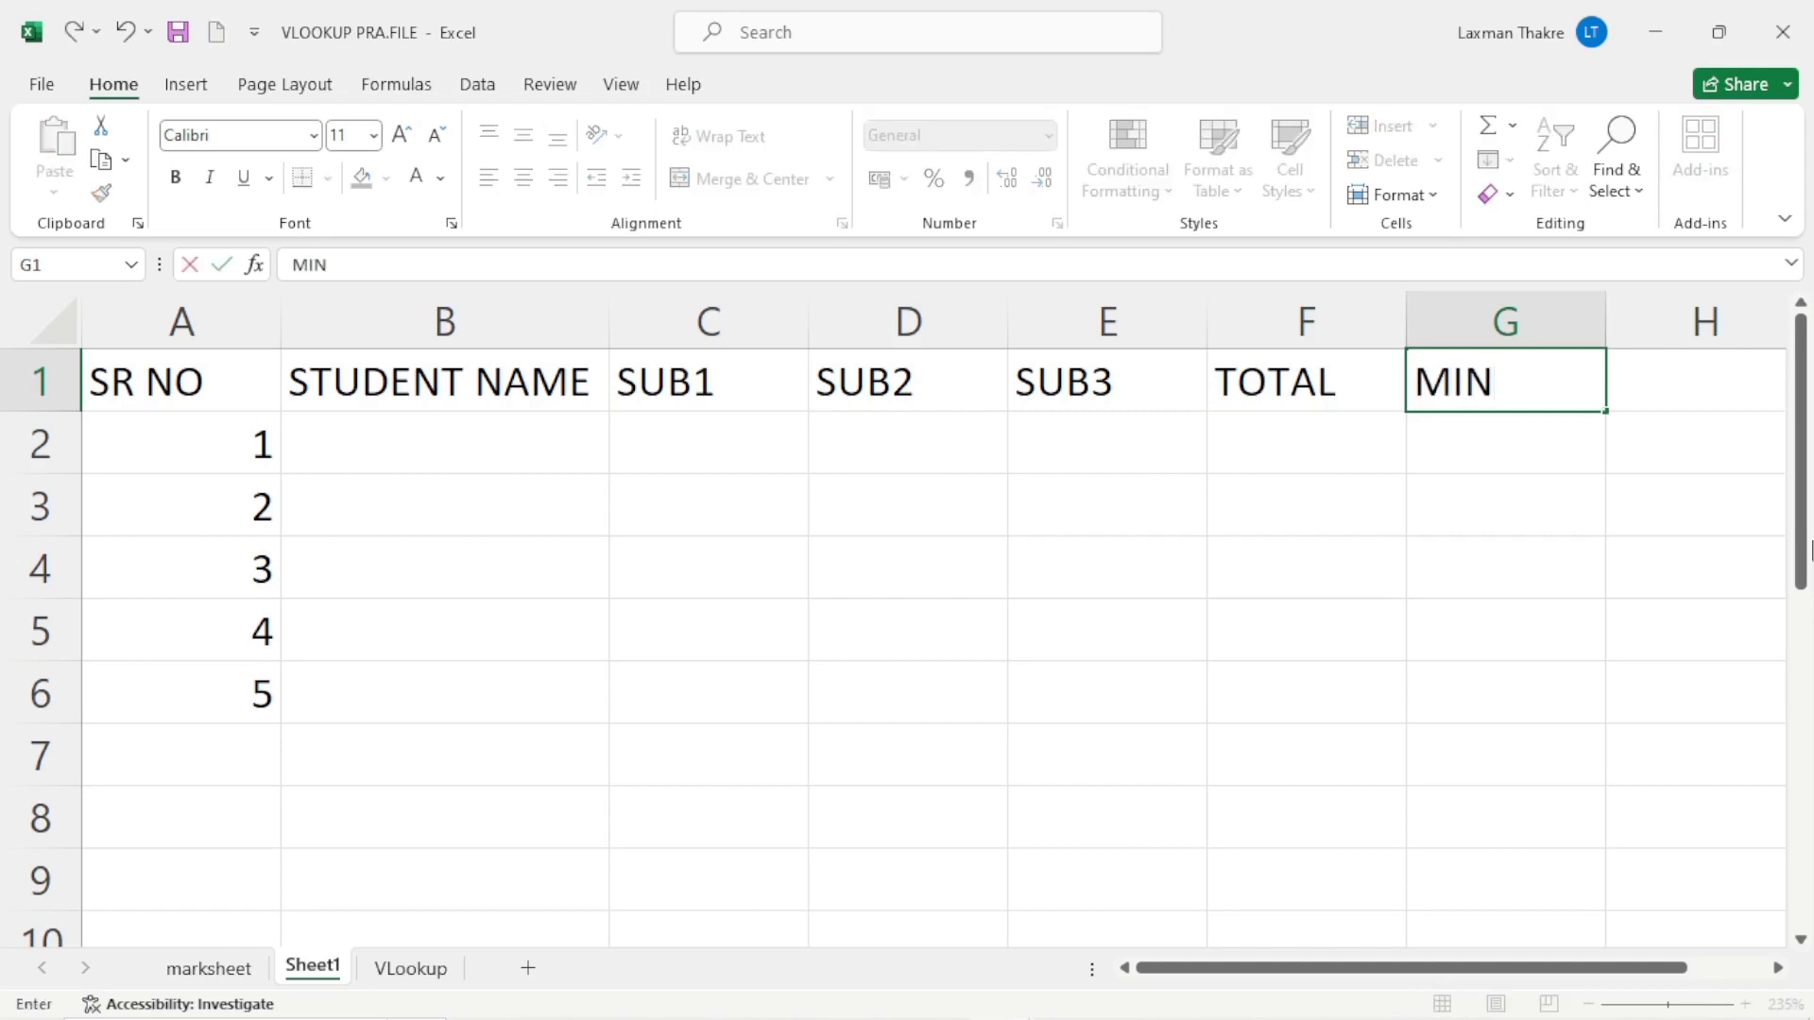
key(Tab)
text(MAX)
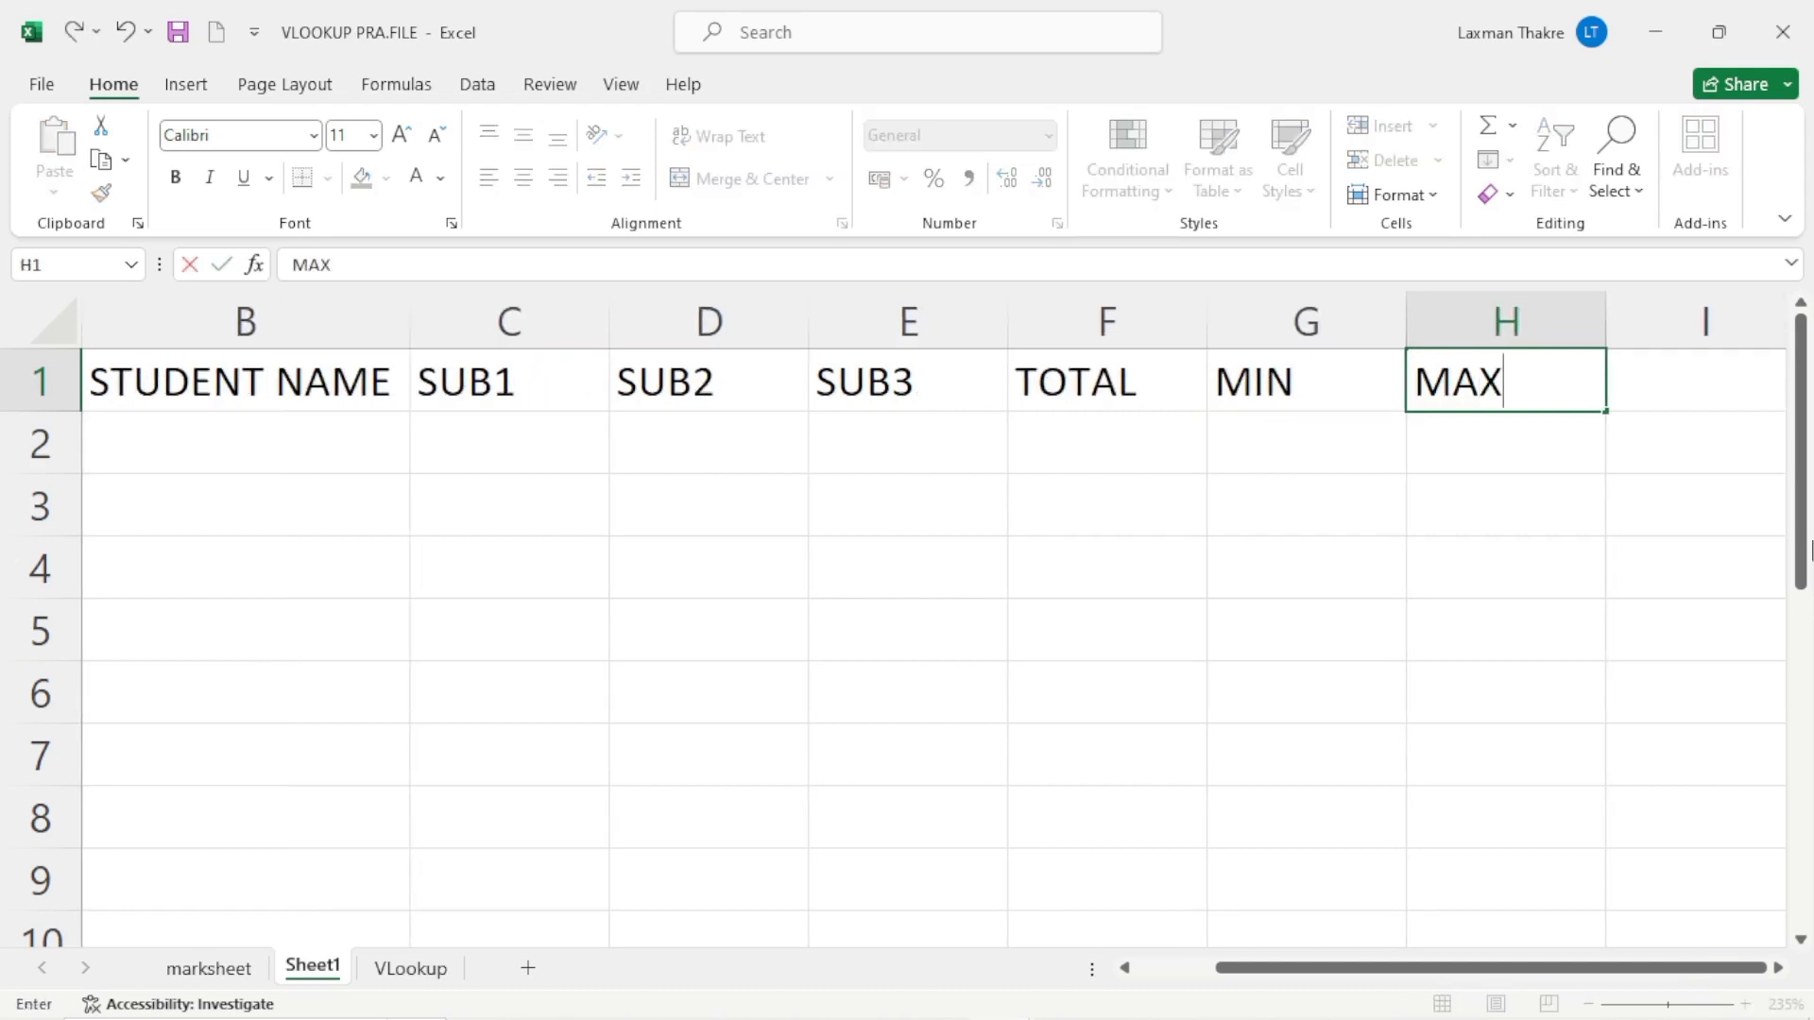
key(Tab)
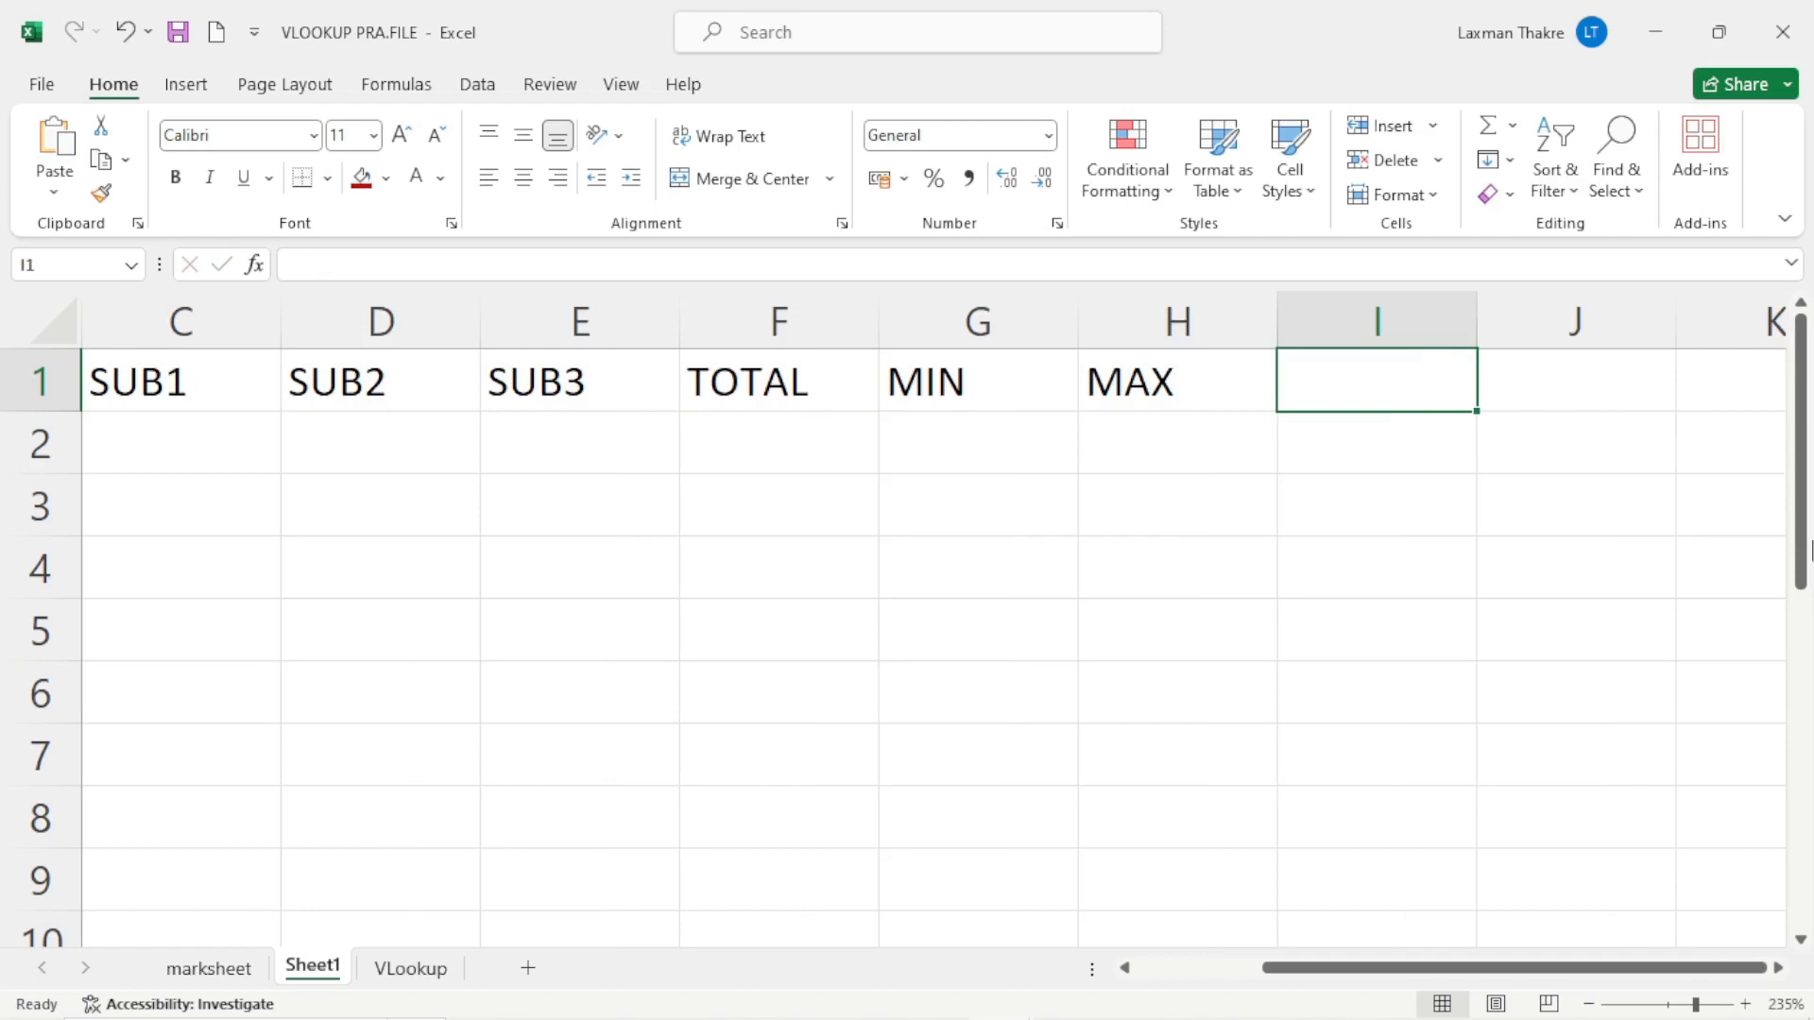
Enter the headers COUNT, AVE and % in cells I1 to K1.
text(COUNT)
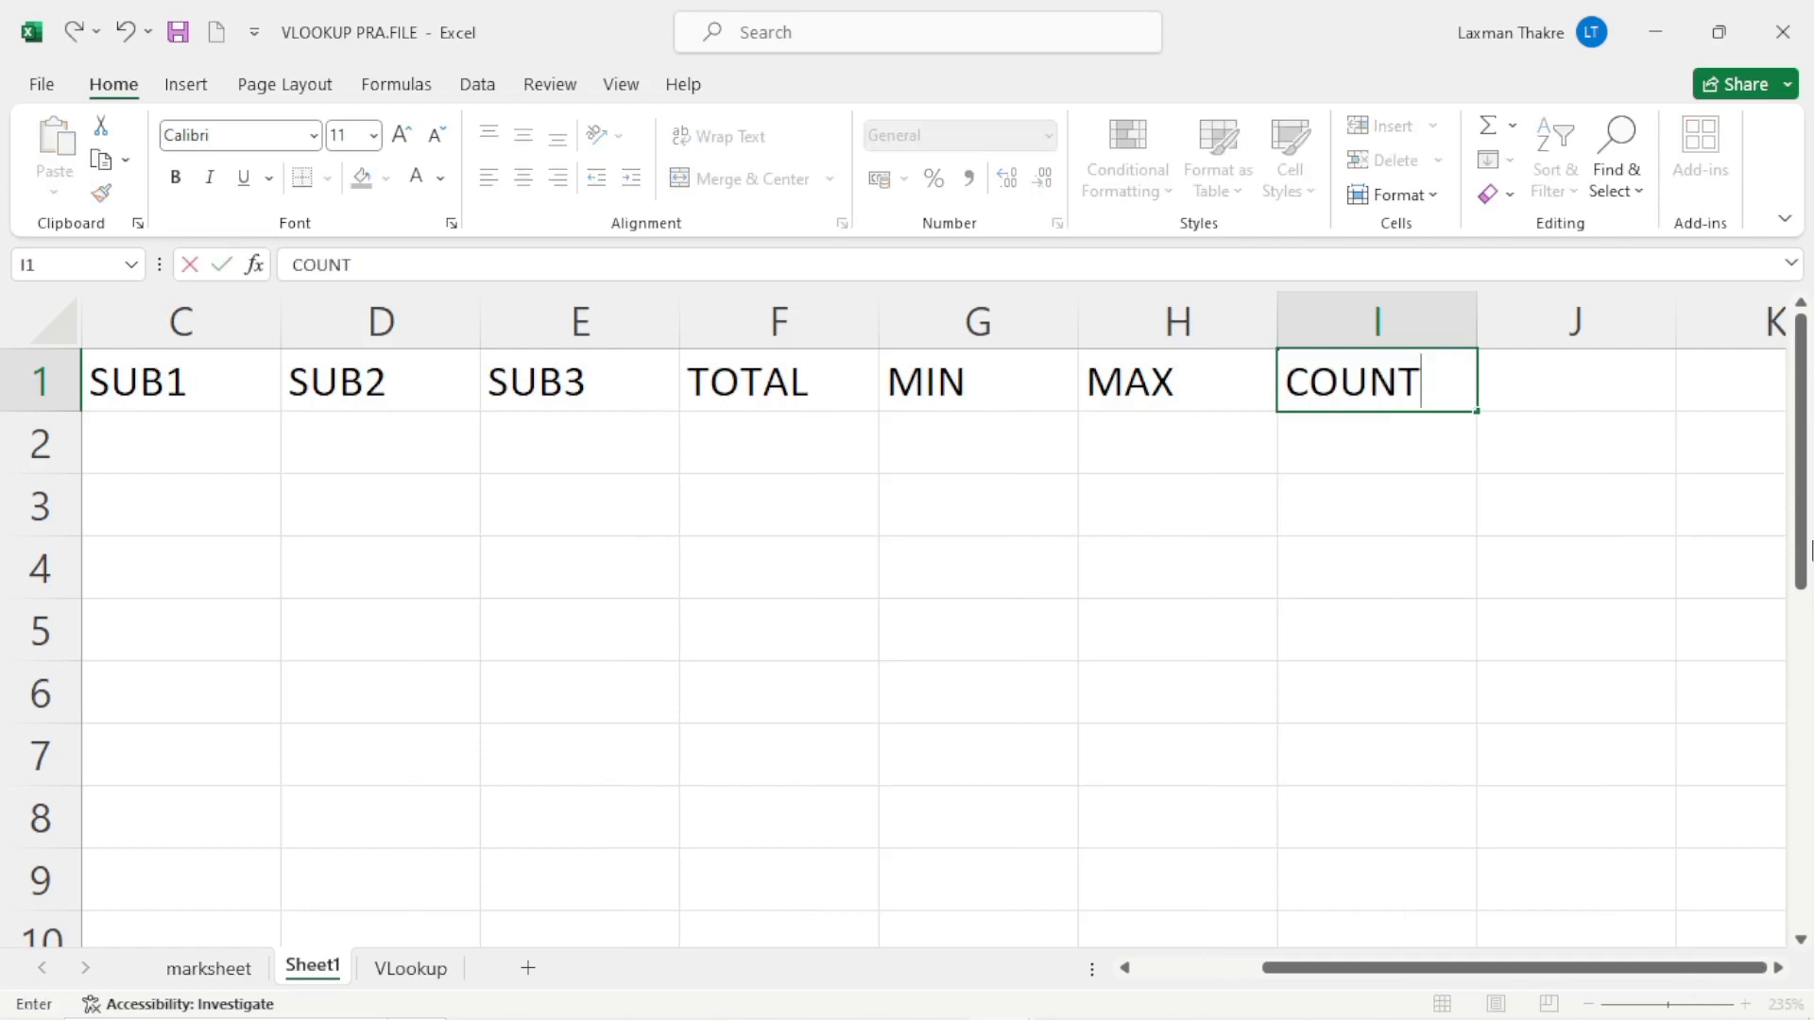
key(Tab)
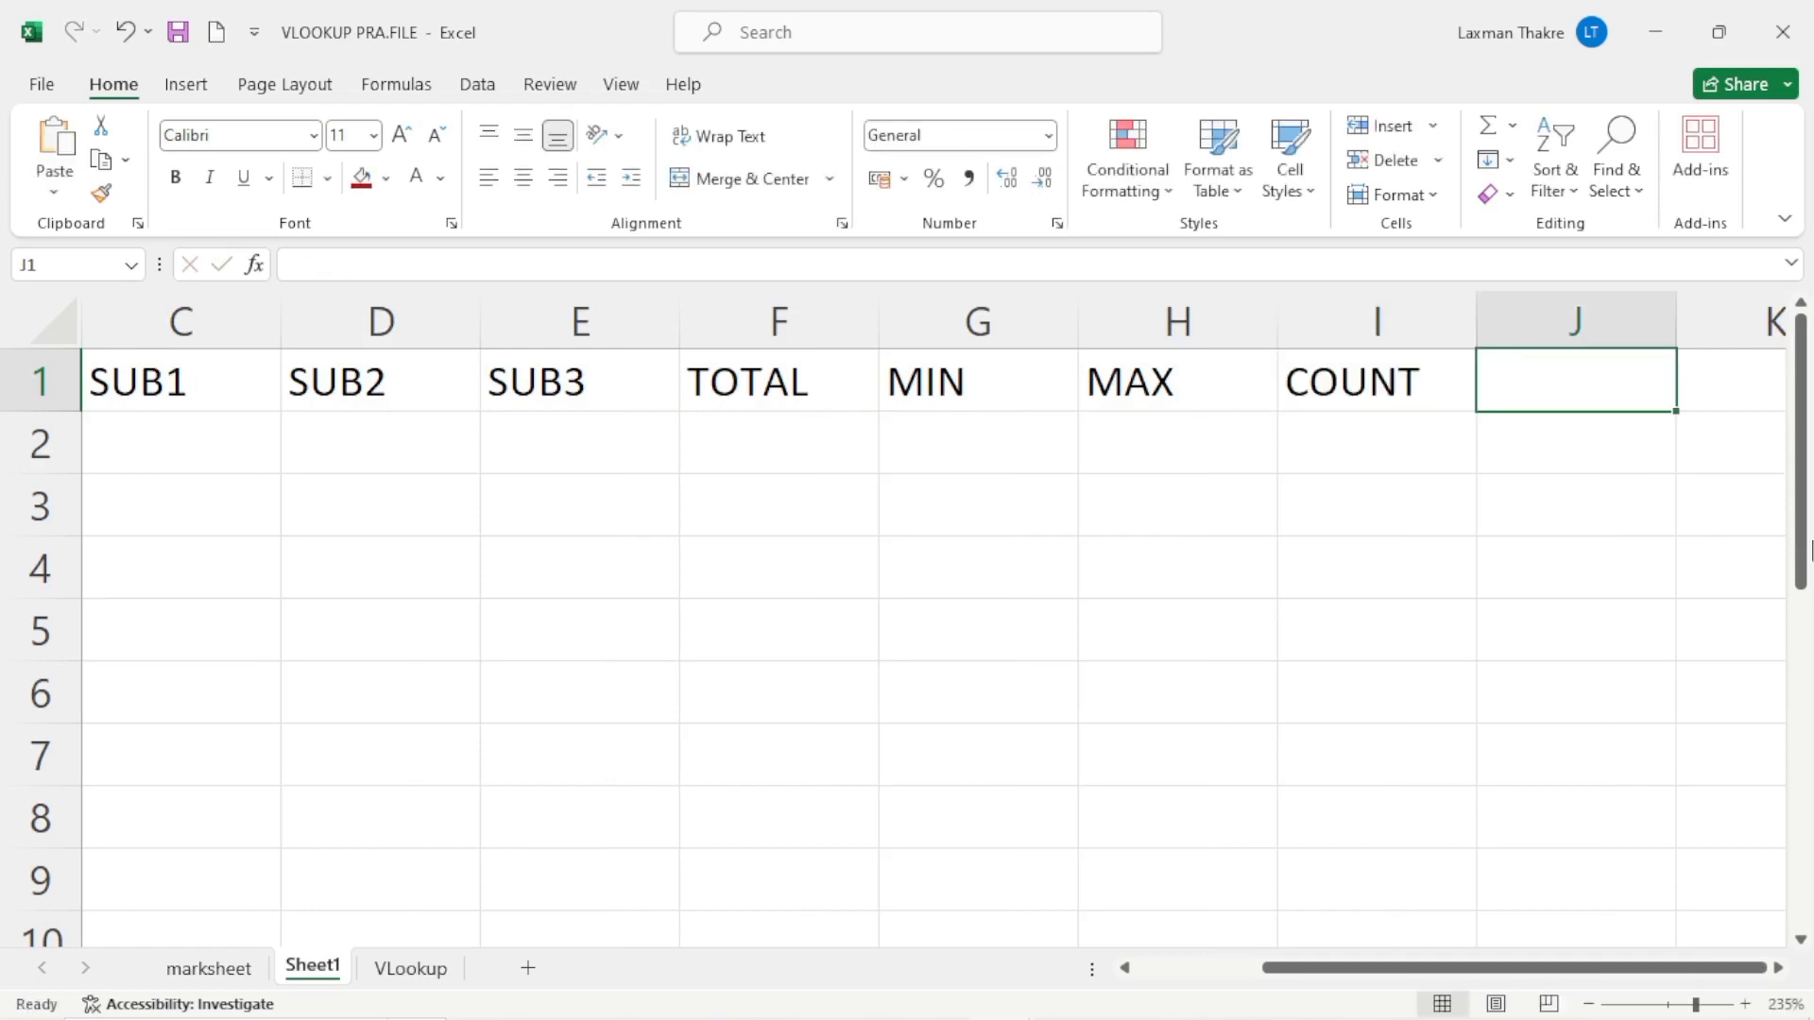
text(AVE)
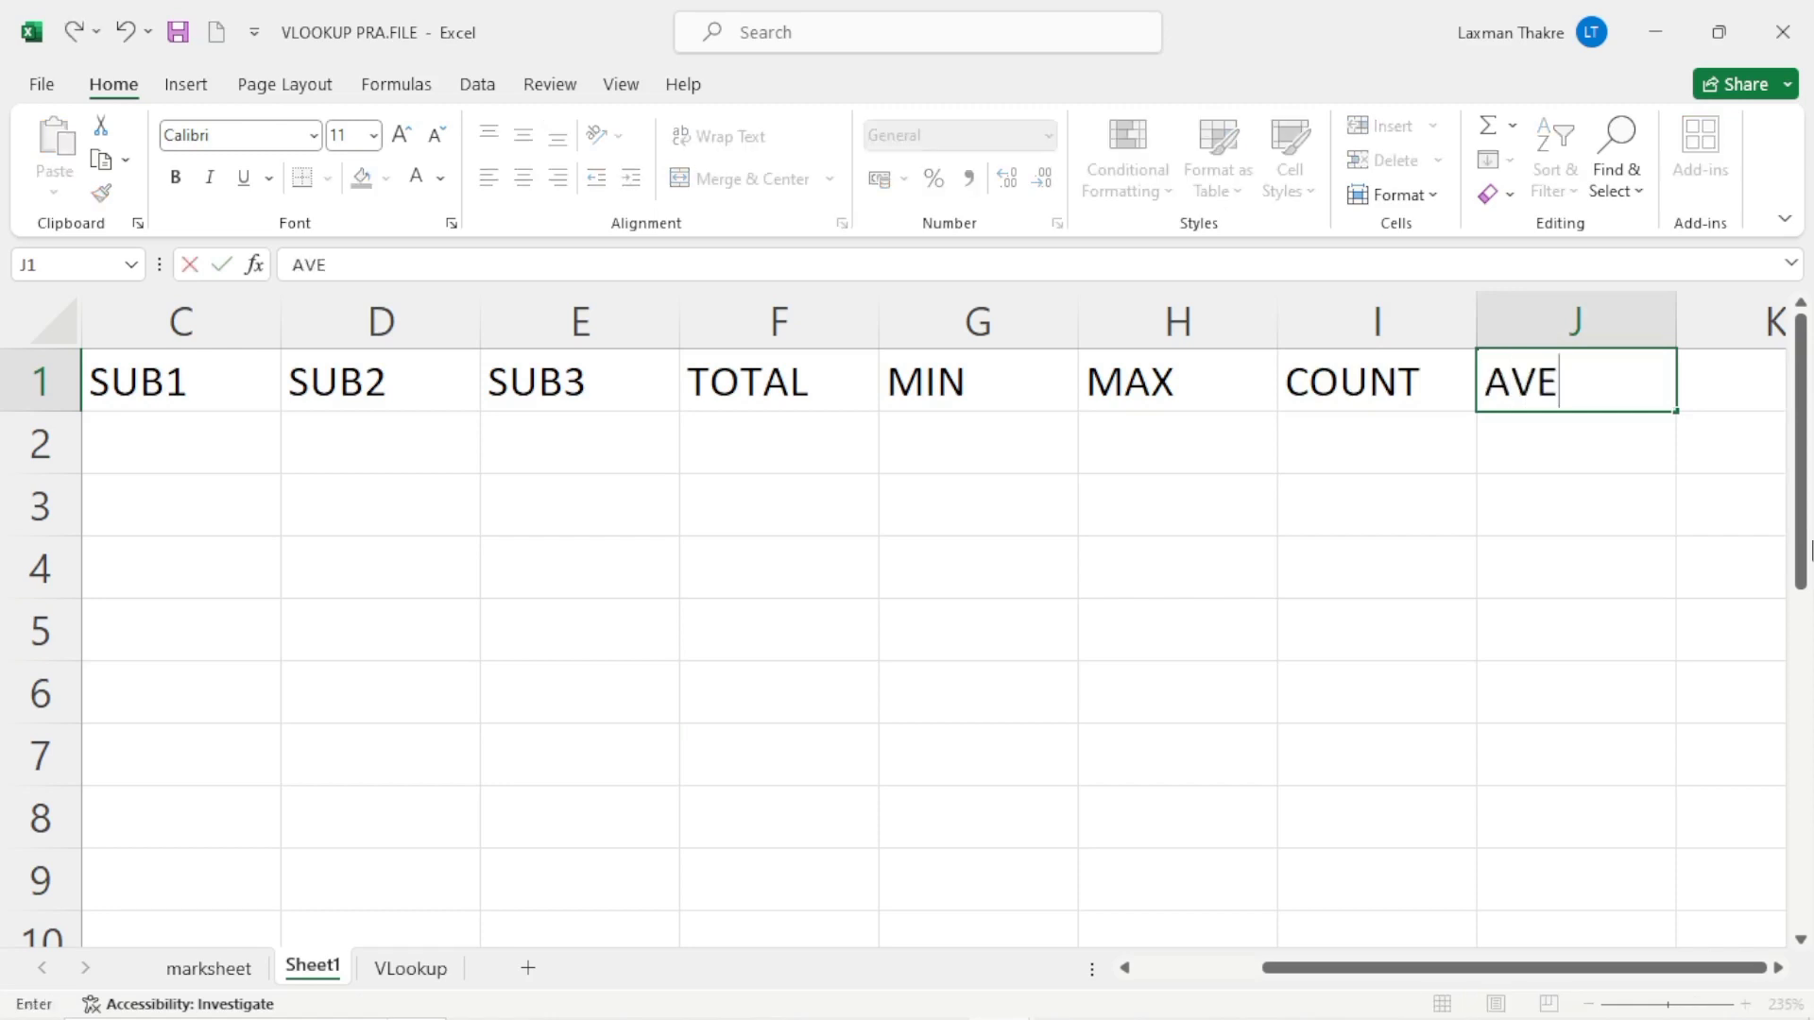
key(Tab)
text(%)
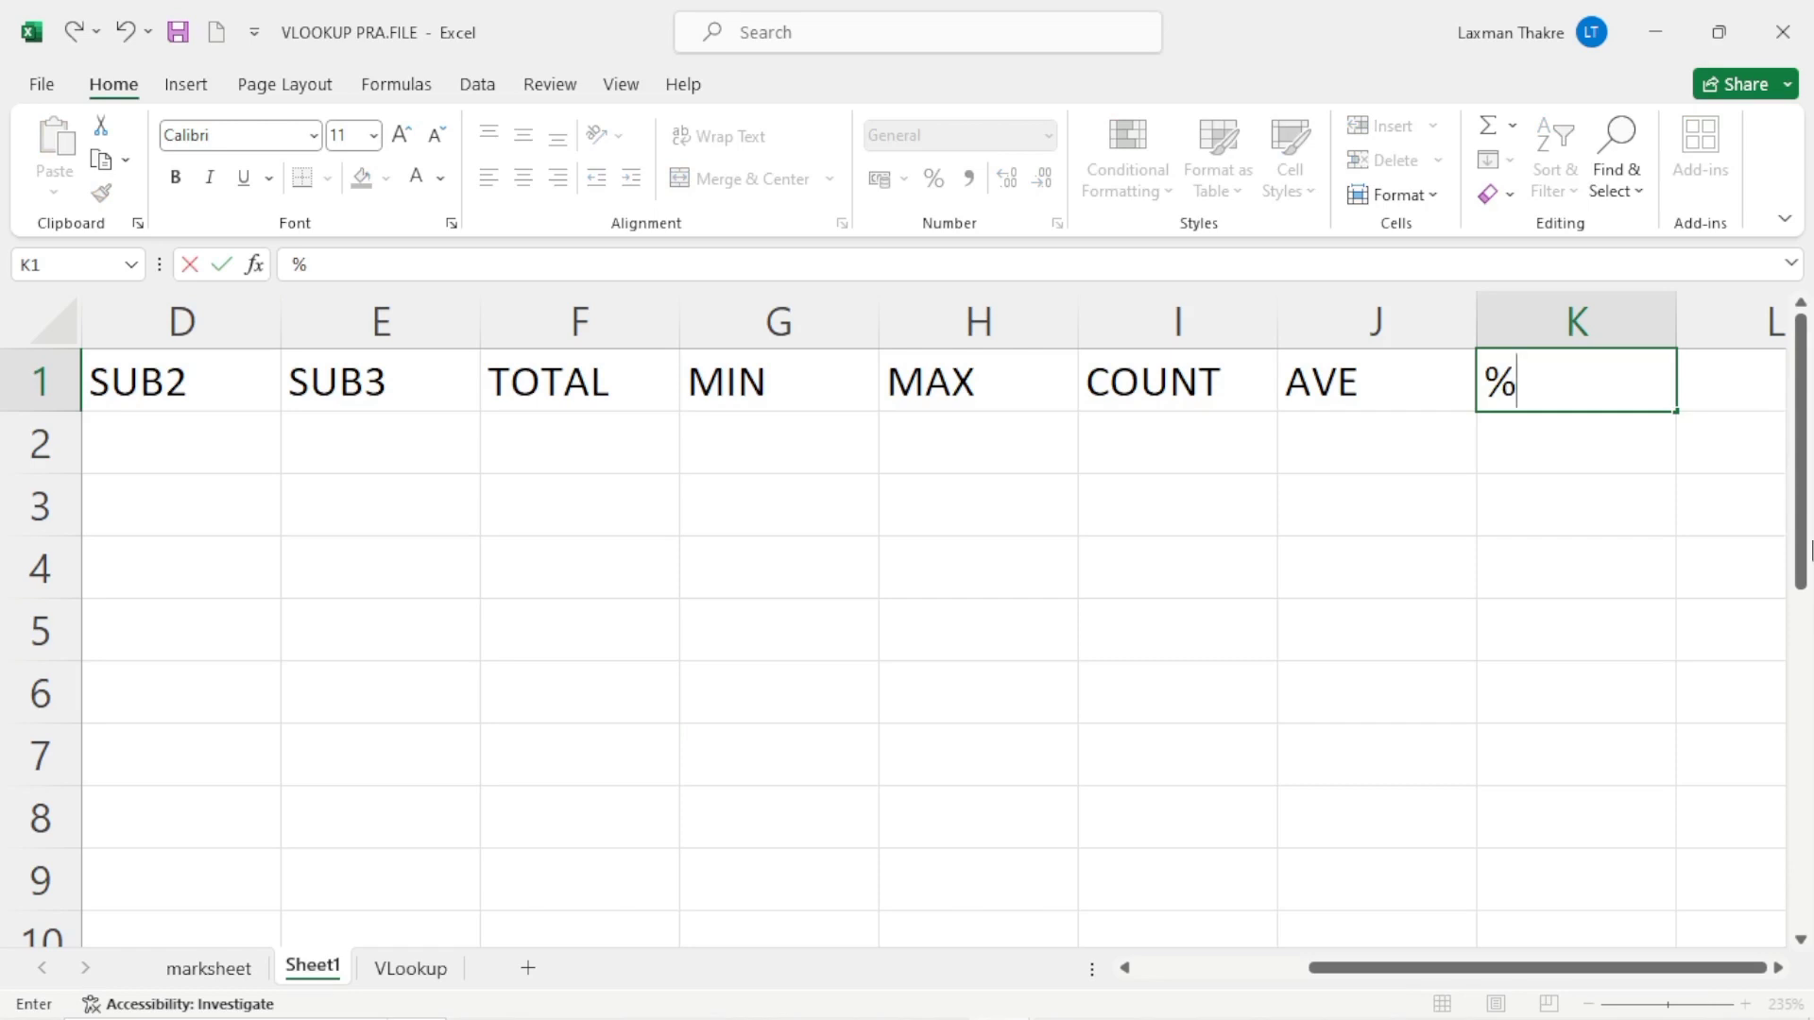
key(Left)
Enter the student names A, B, C, D and E in cells B2 to B6.
key(Left)
key(Left)
key(Left)
key(Left)
key(Left)
key(Left)
key(Left)
key(Left)
key(Left)
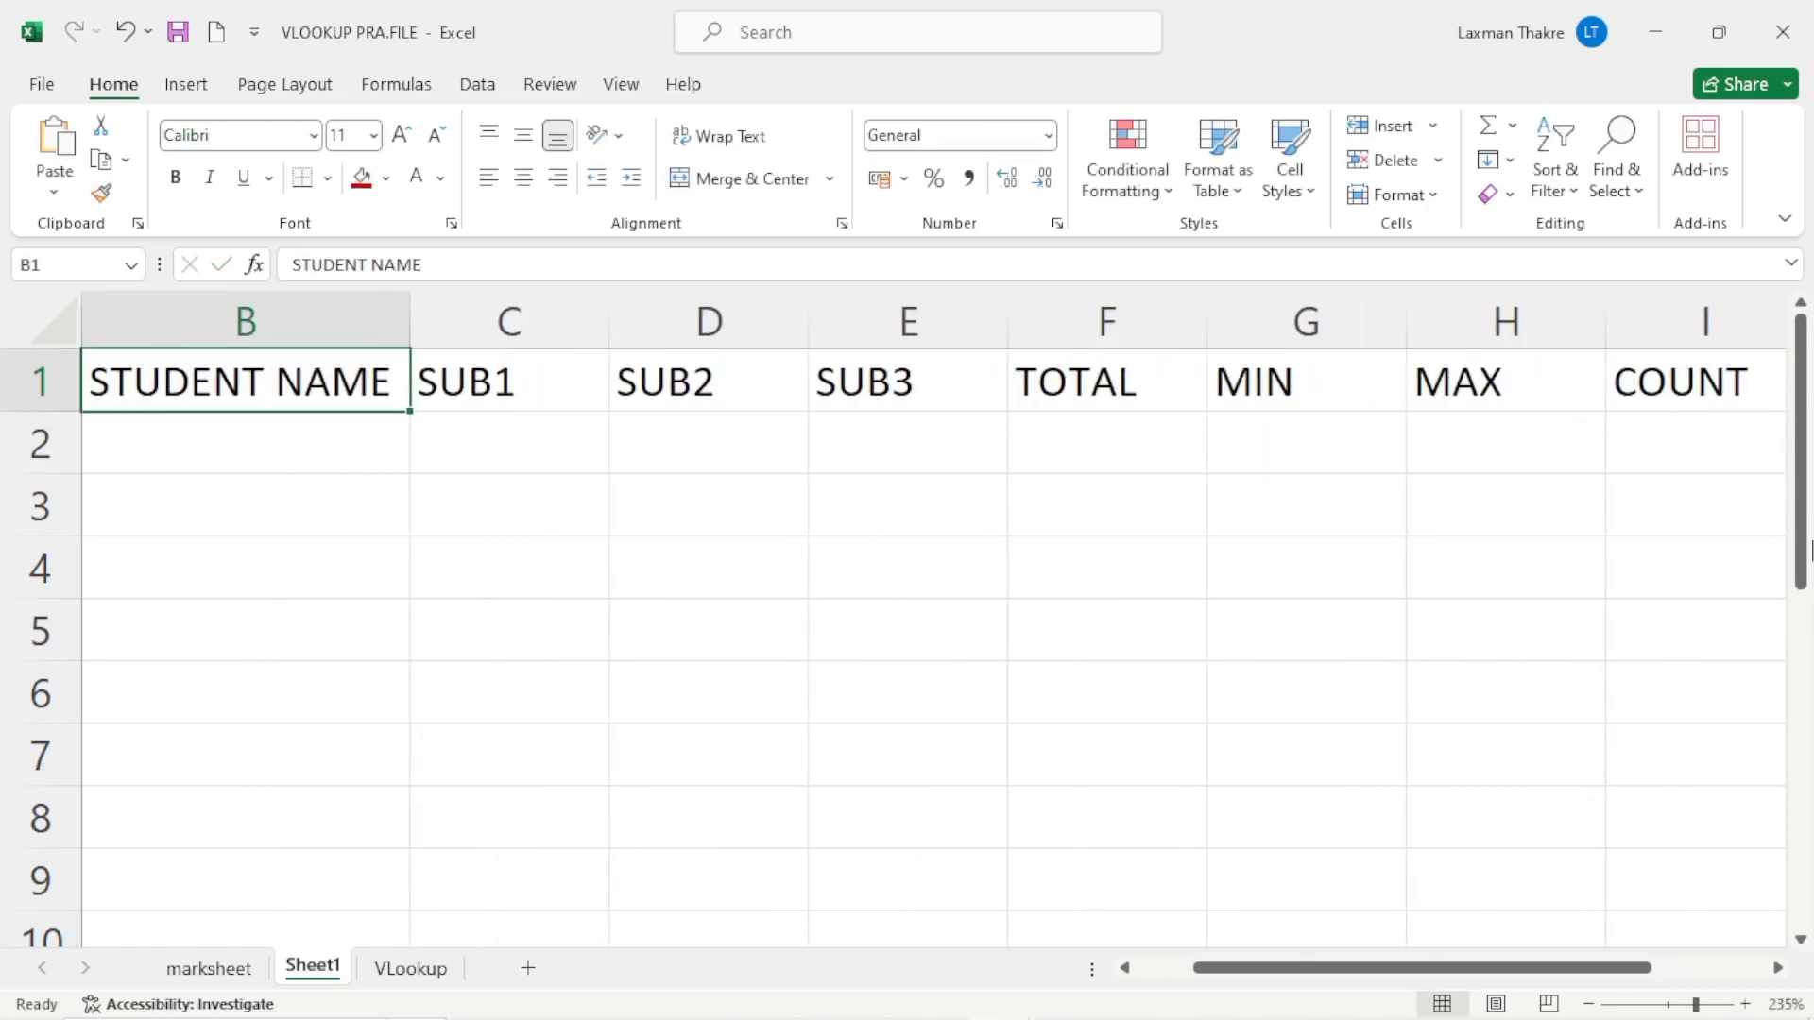
key(Down)
key(Right)
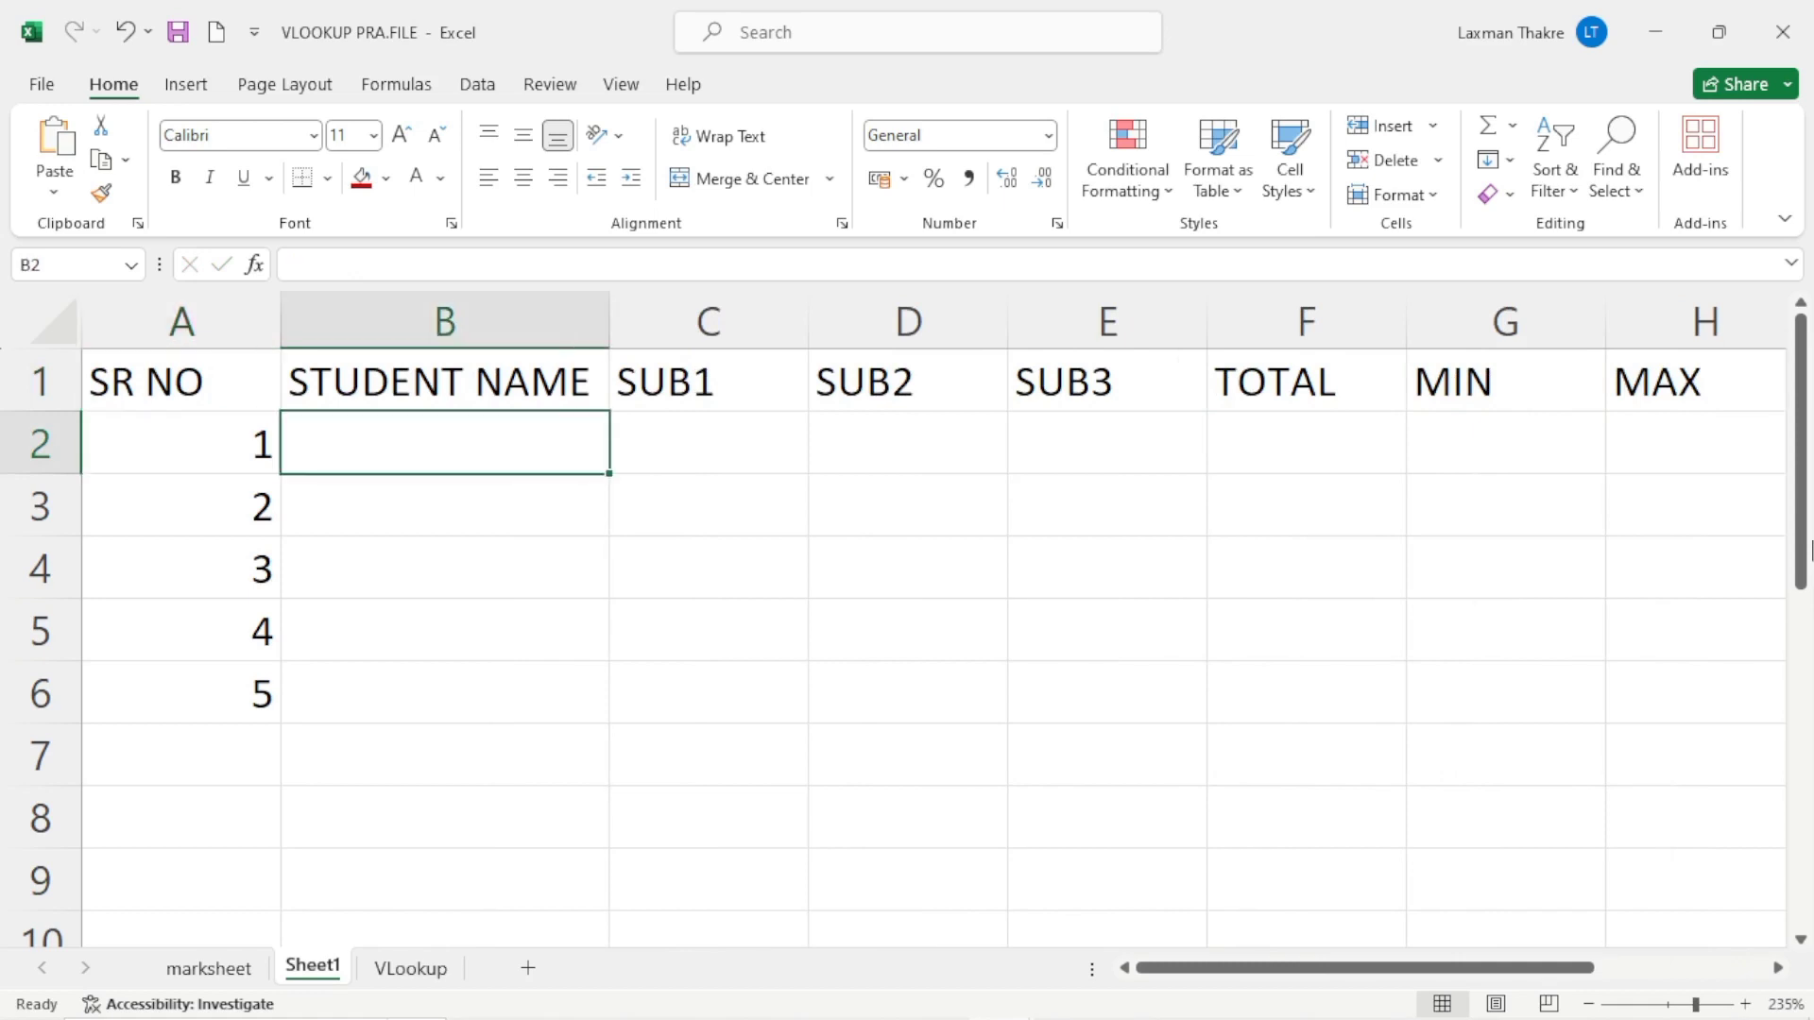
text(A)
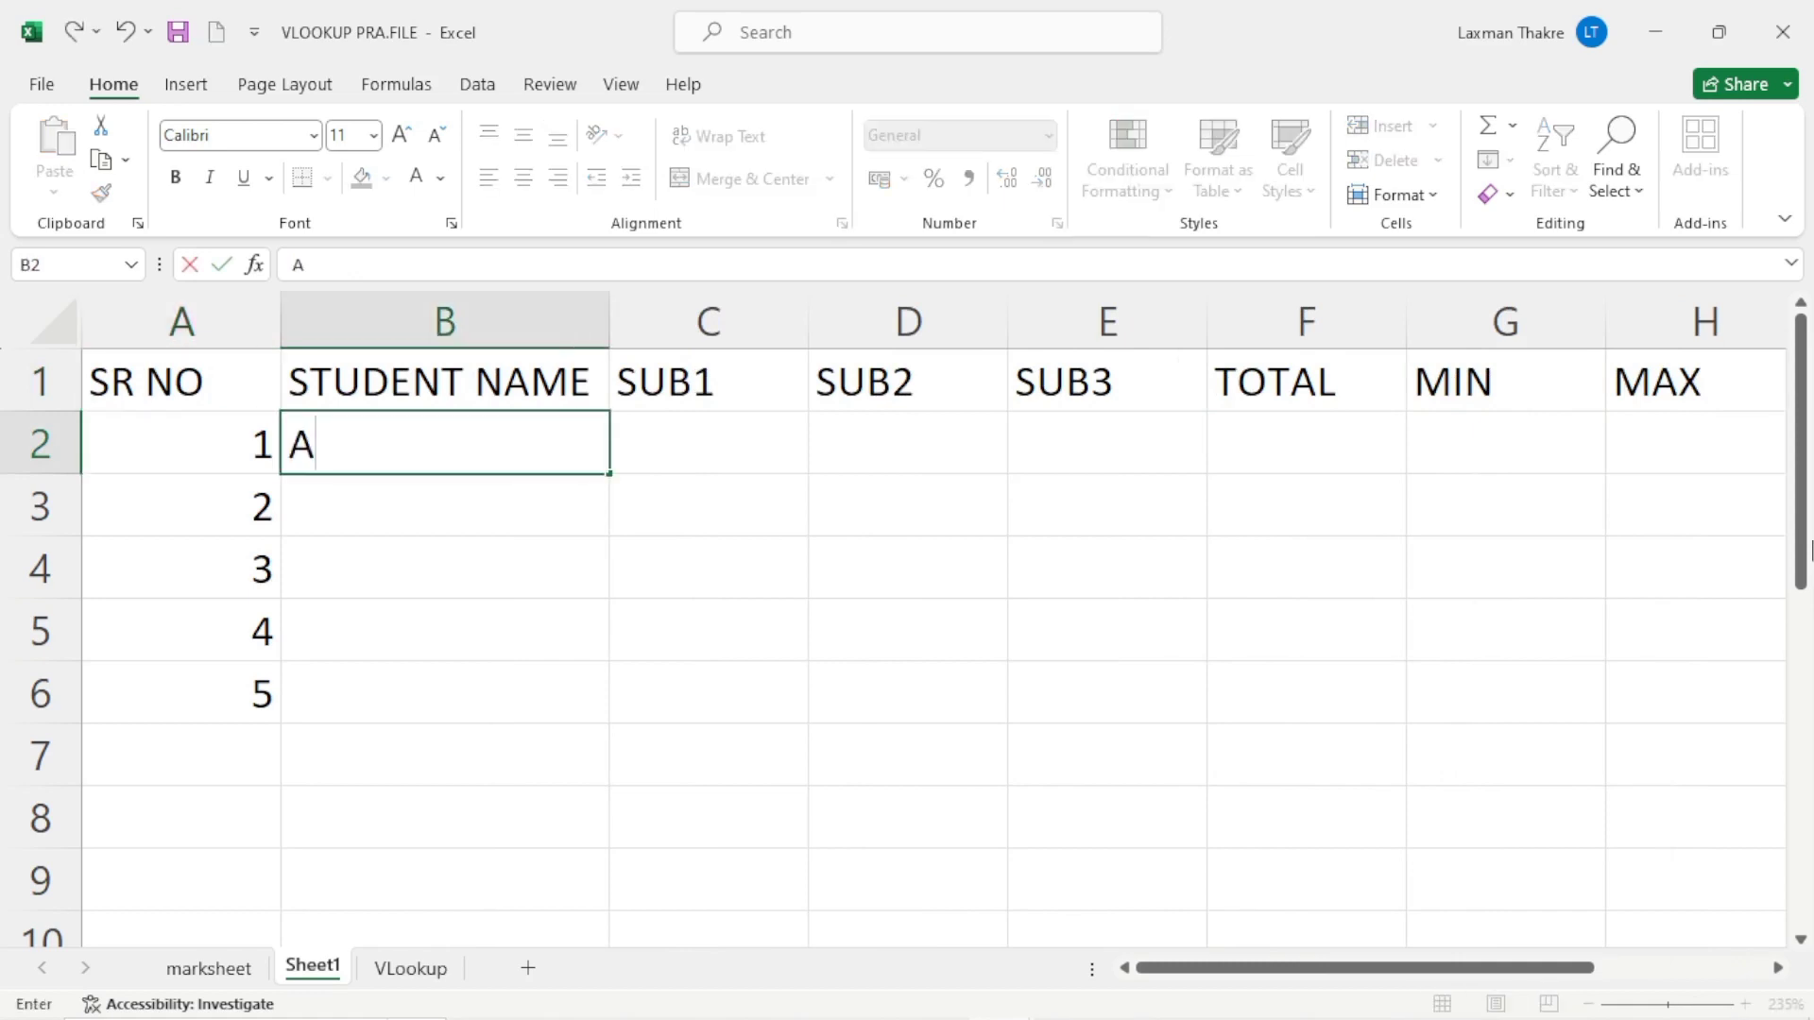
key(Return)
text(B)
key(Return)
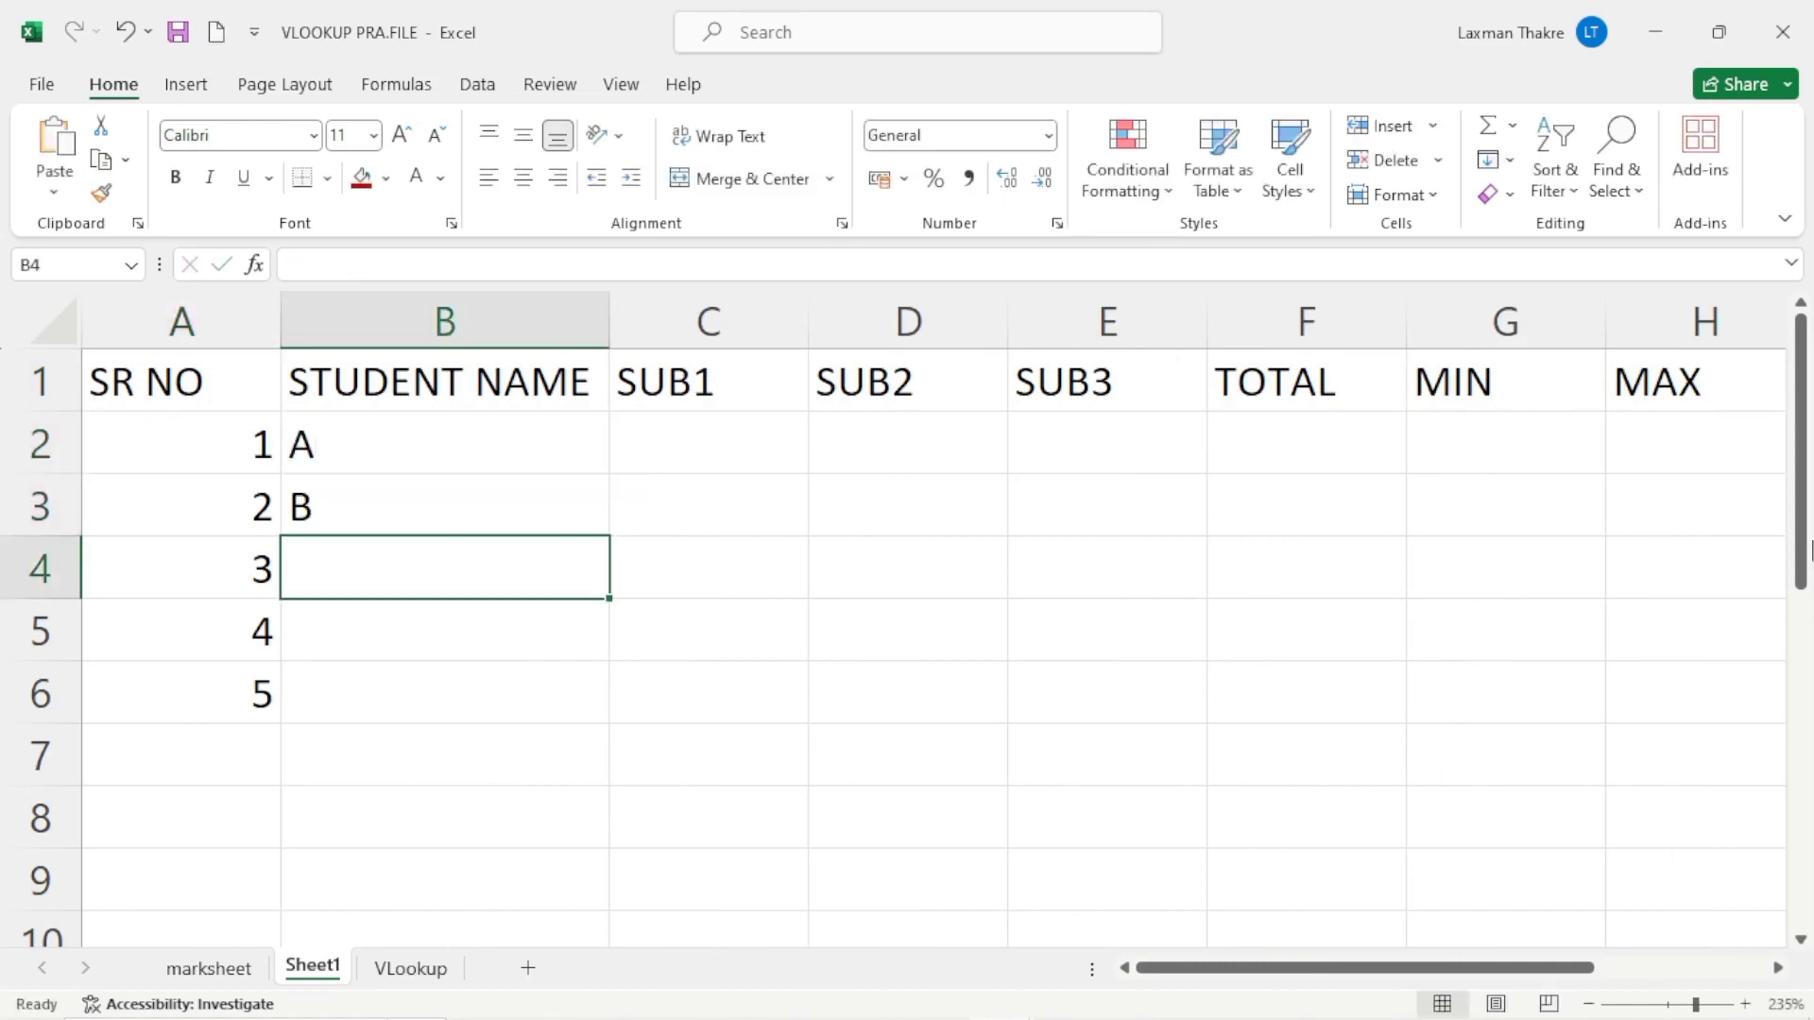
text(C)
key(Return)
text(D)
key(Return)
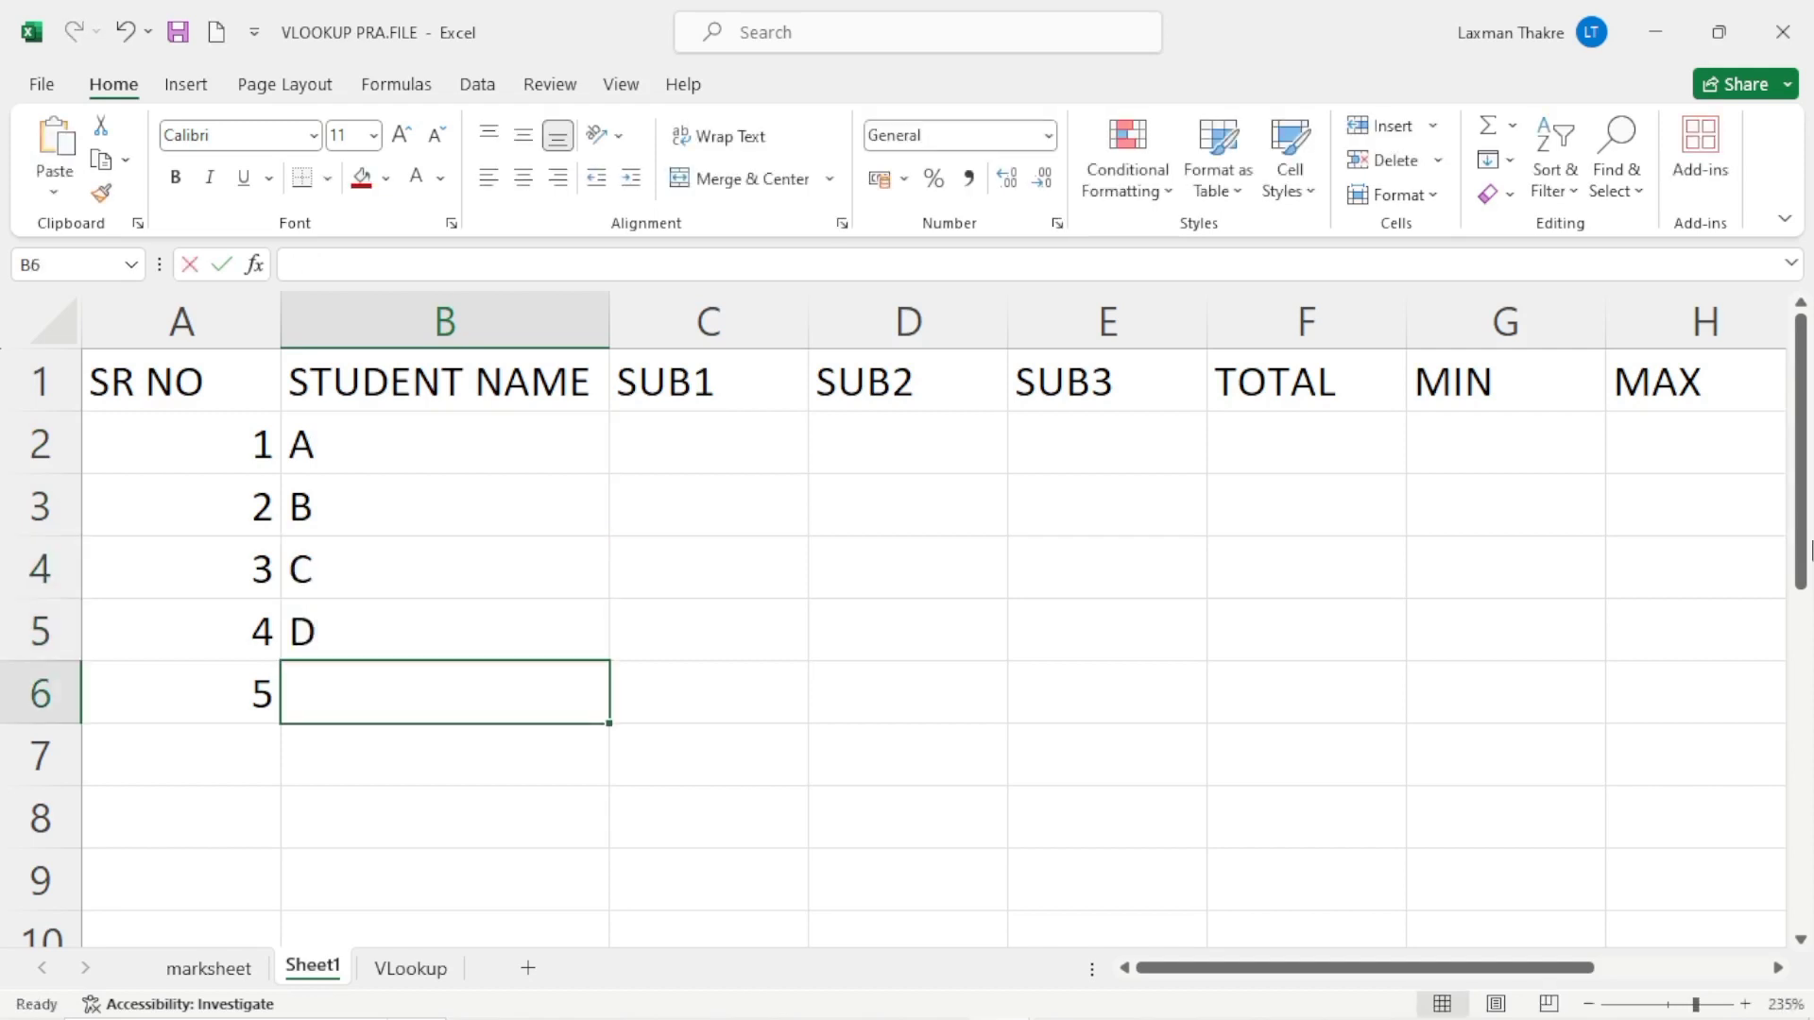
text(E)
key(Return)
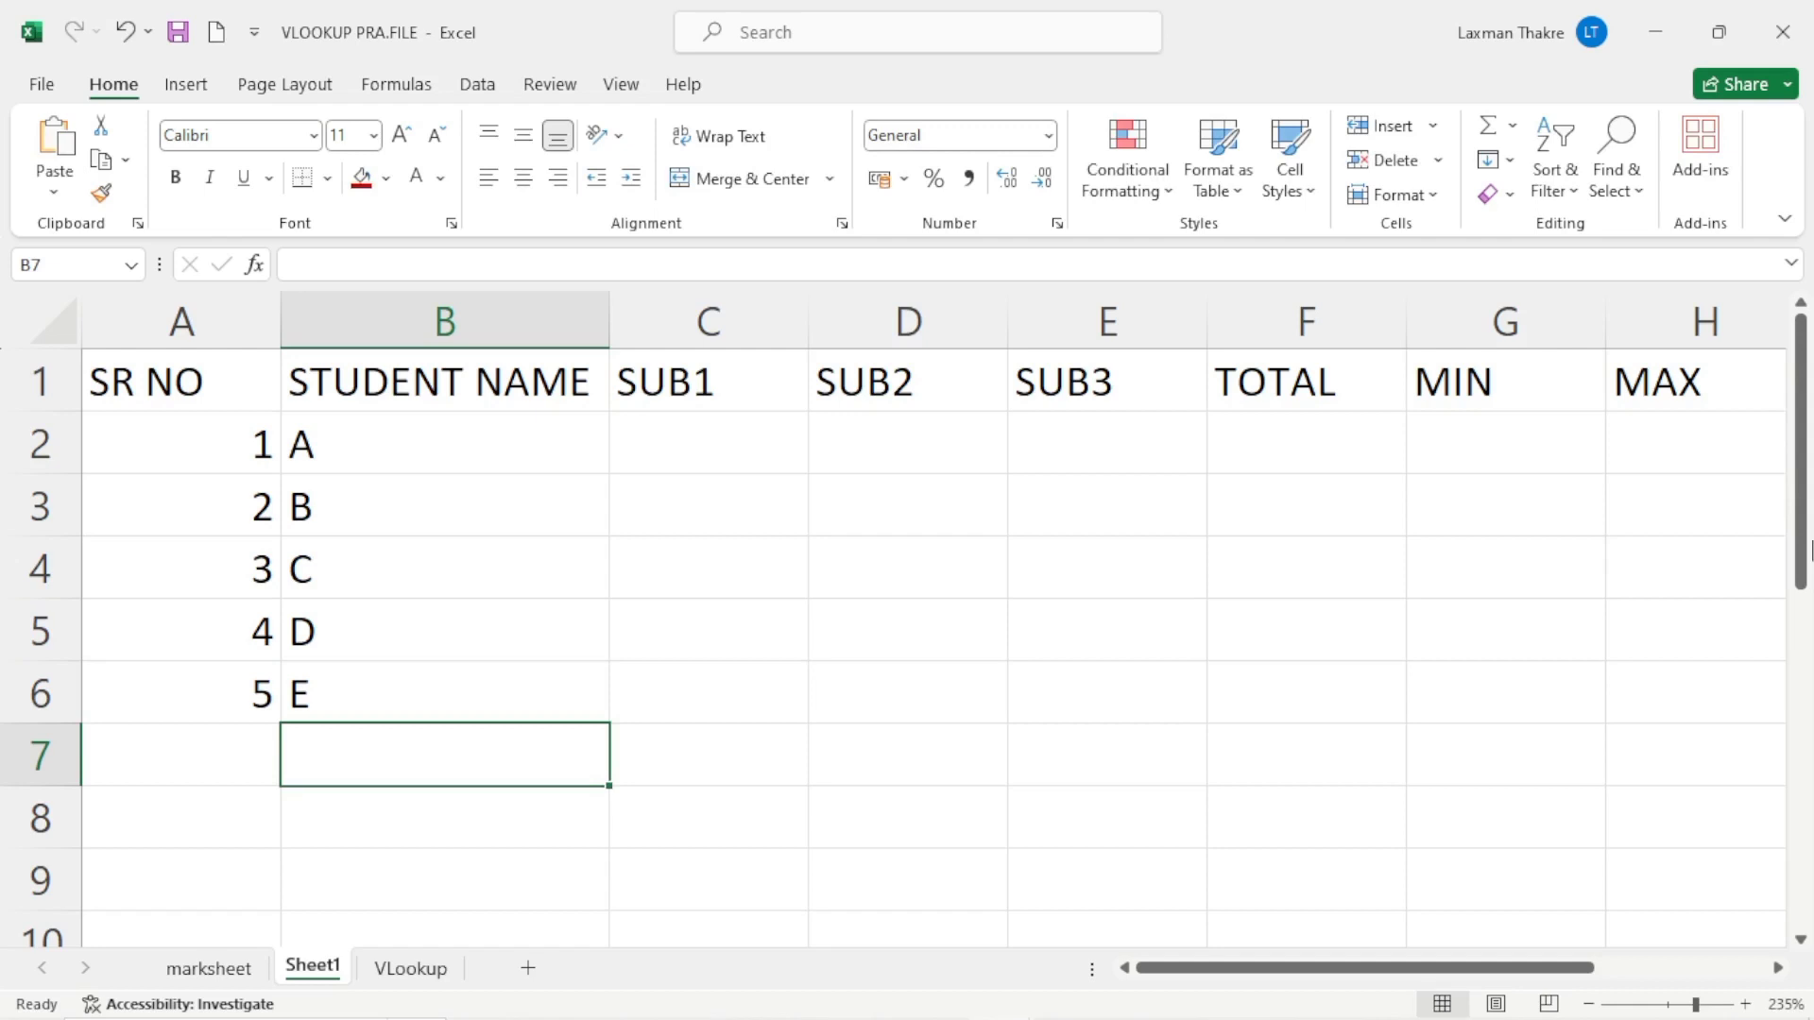
Enter the SUB1 marks 54, 87 and 96 in cells C2 to C4 and 32 in C6, leaving C5 blank.
key(Right)
key(Up)
key(Up)
key(Up)
key(Up)
key(Up)
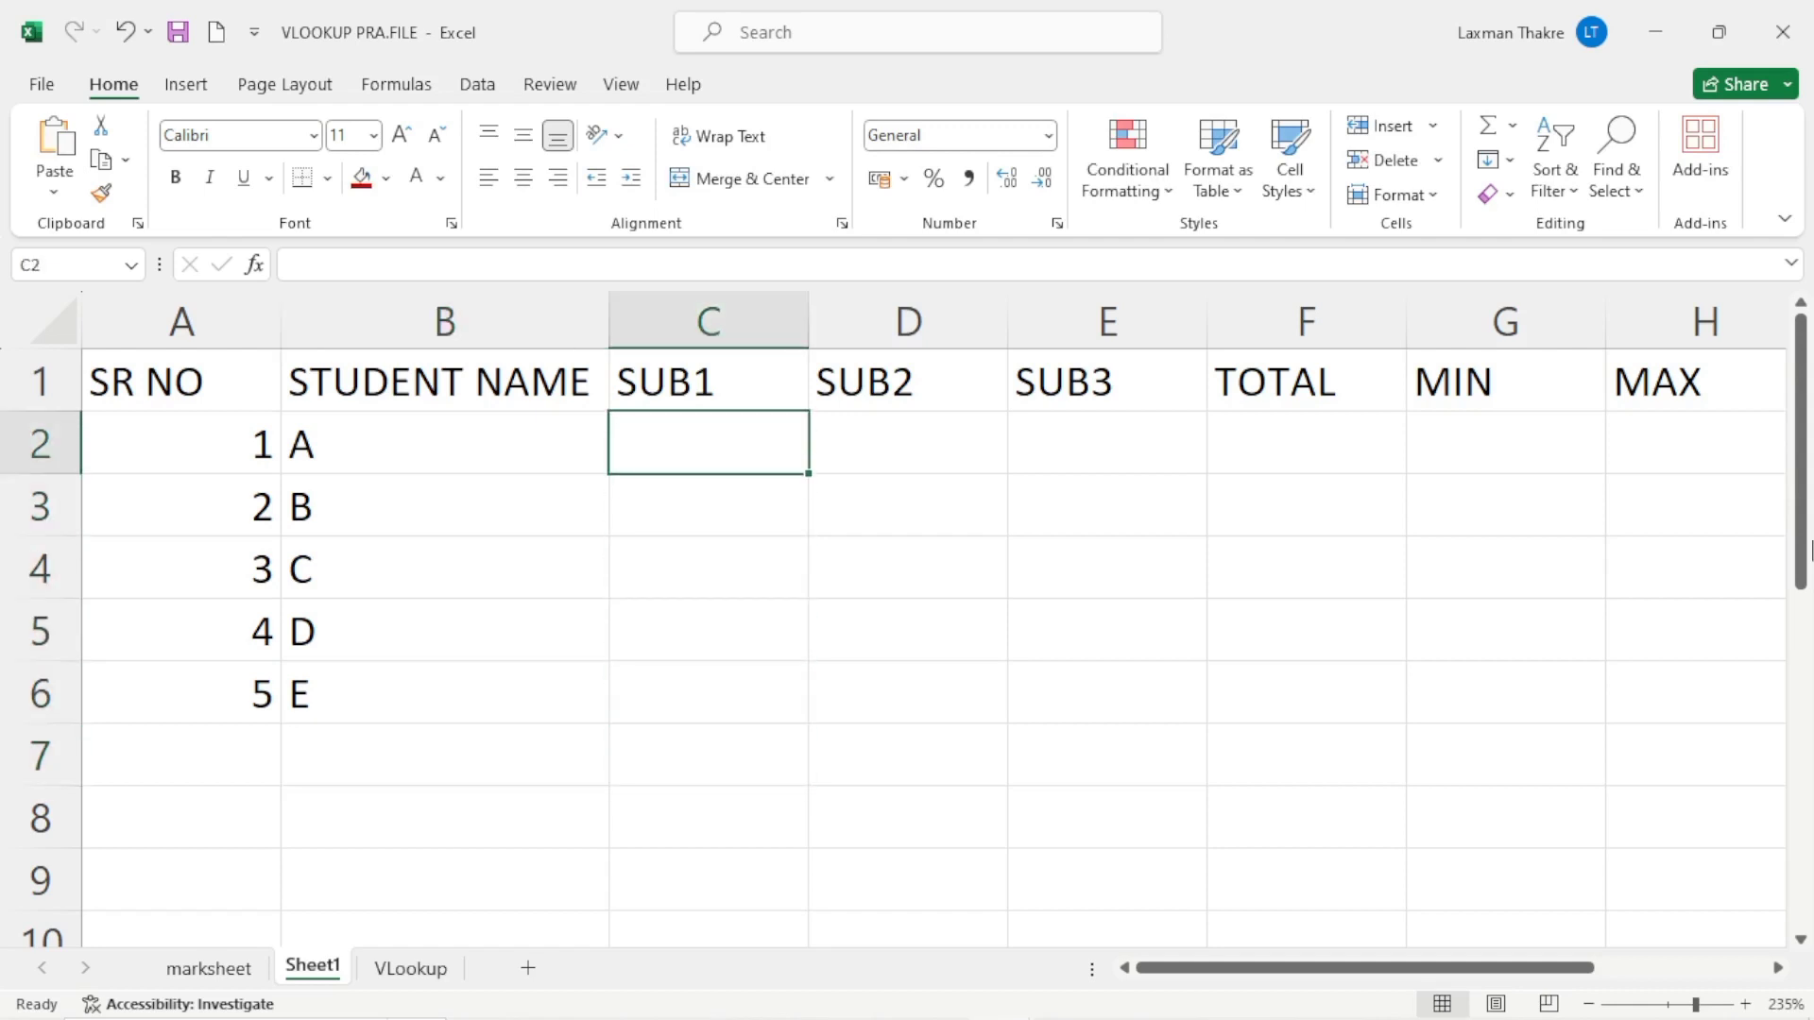
text(54)
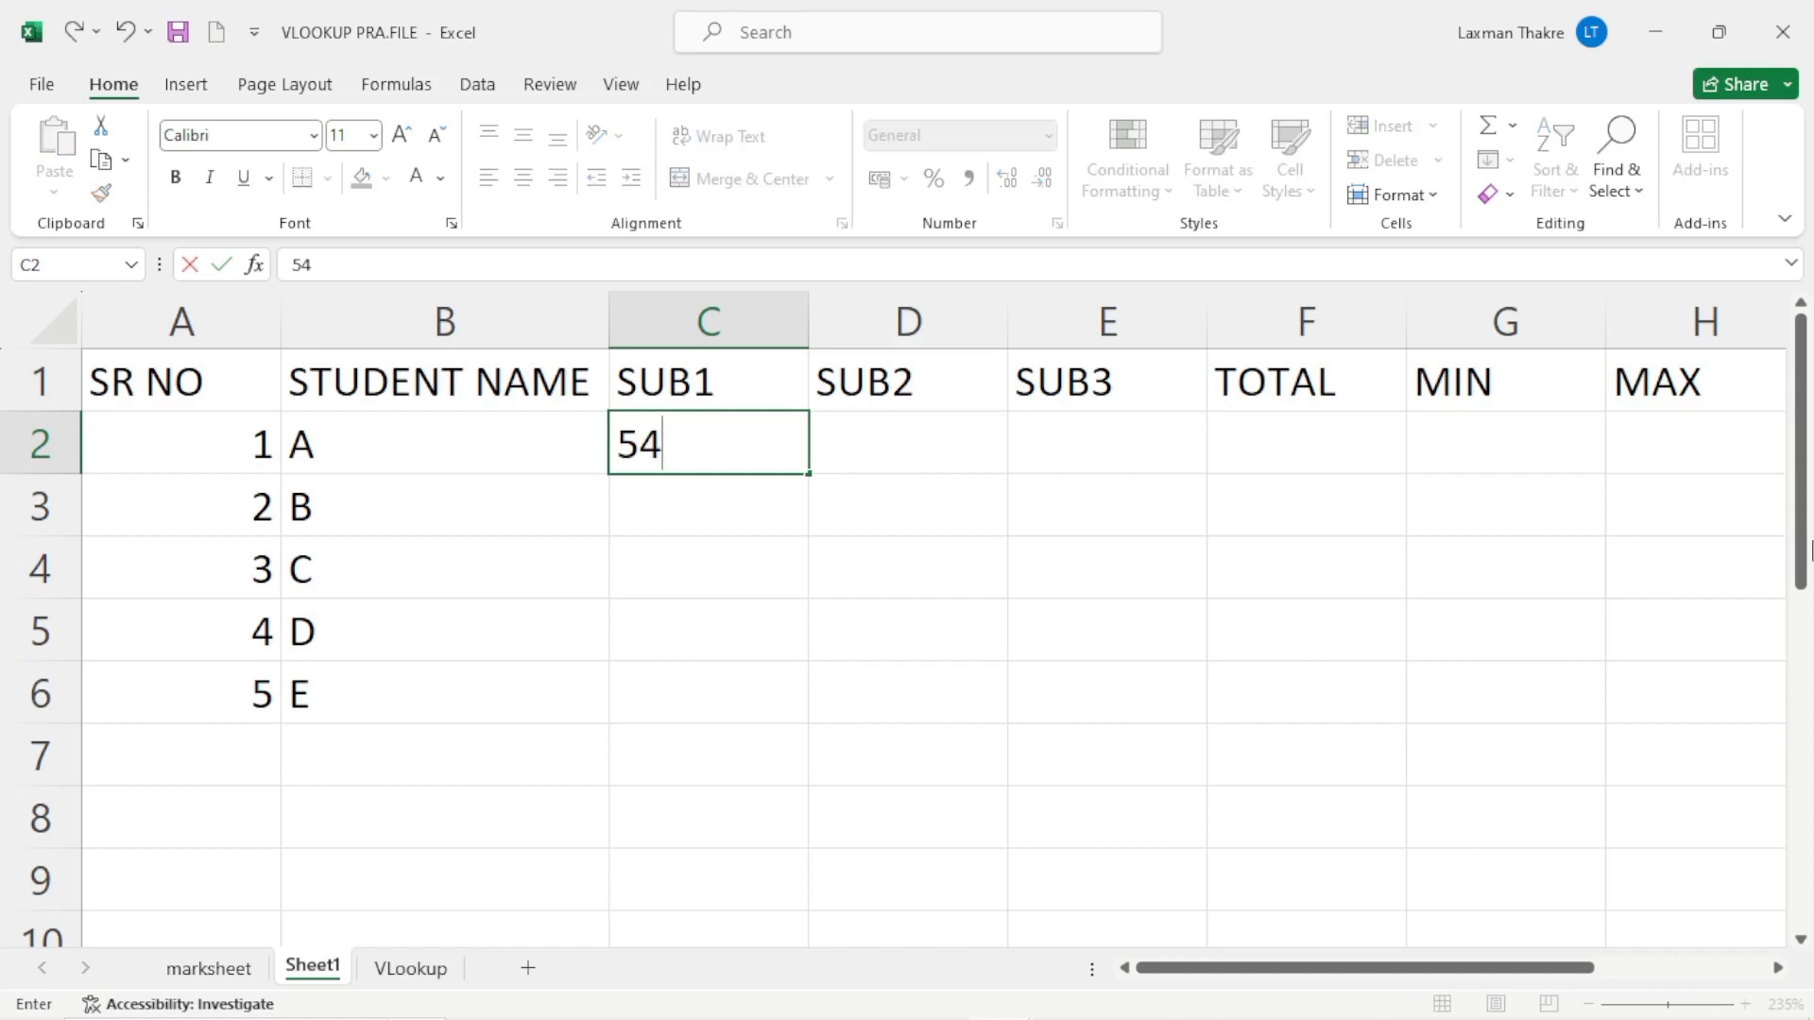
key(Return)
text(87)
key(Return)
text(96)
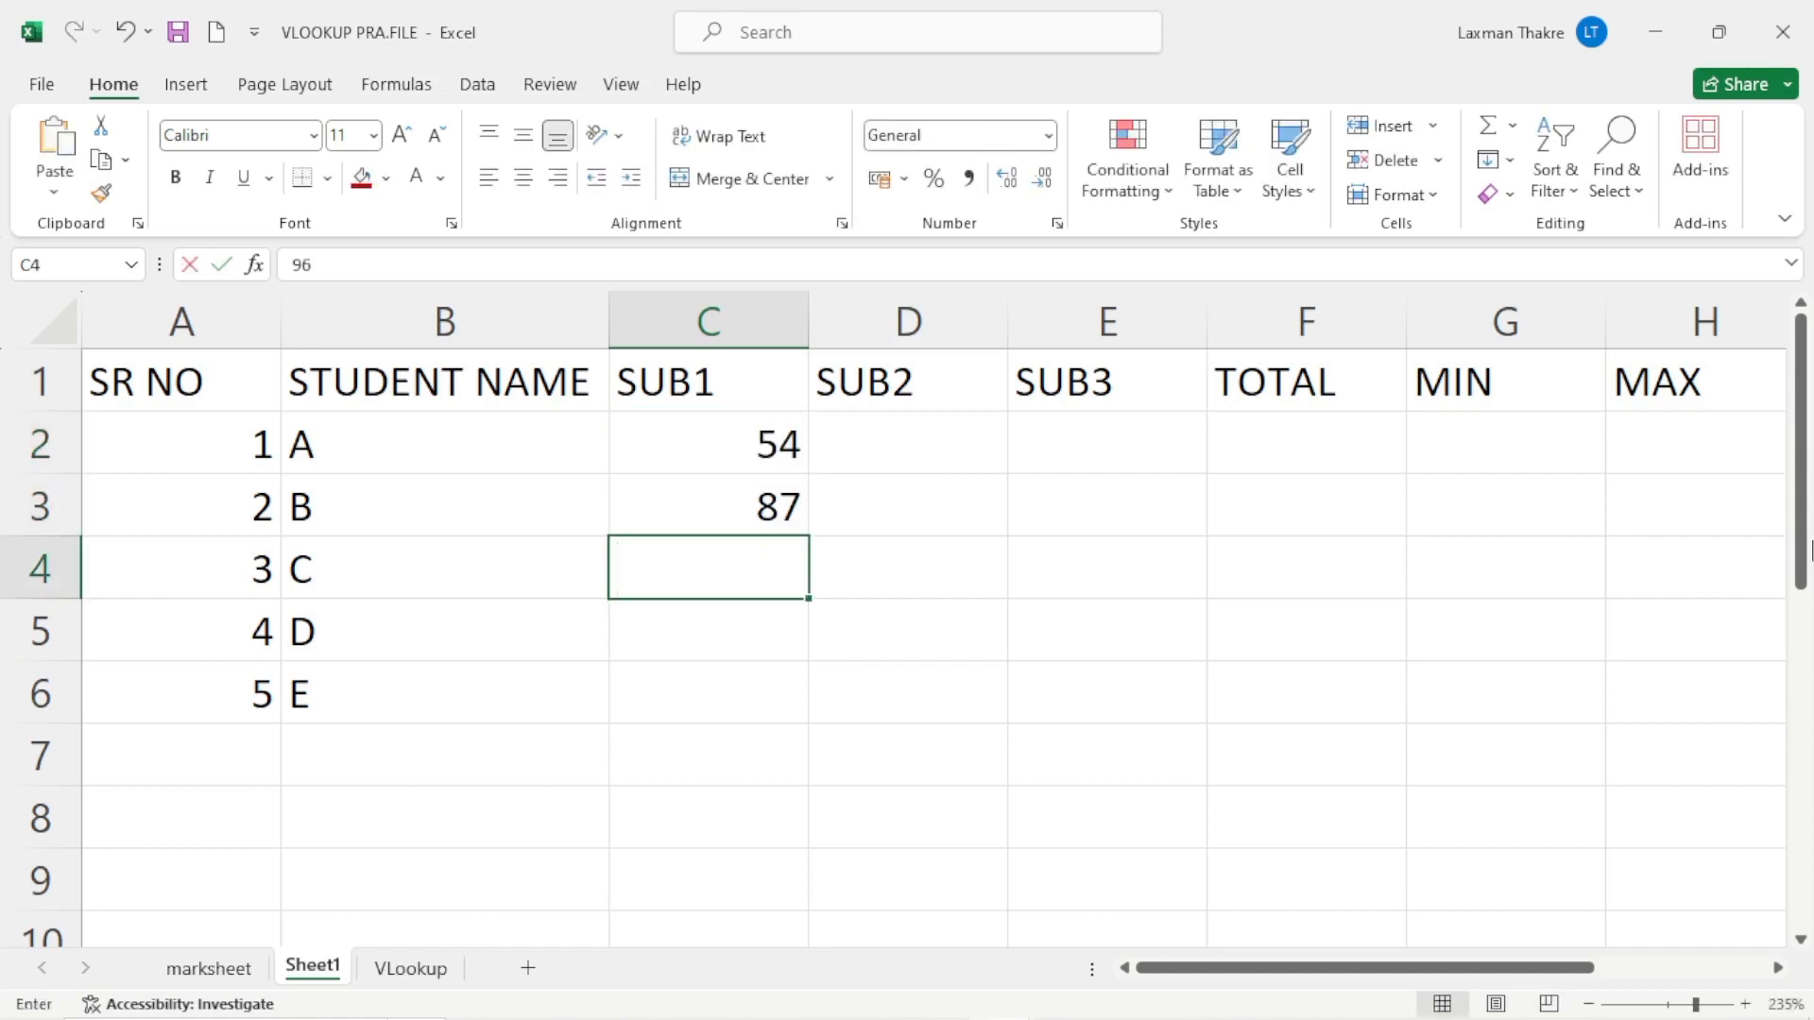
key(Return)
key(Return)
text(32)
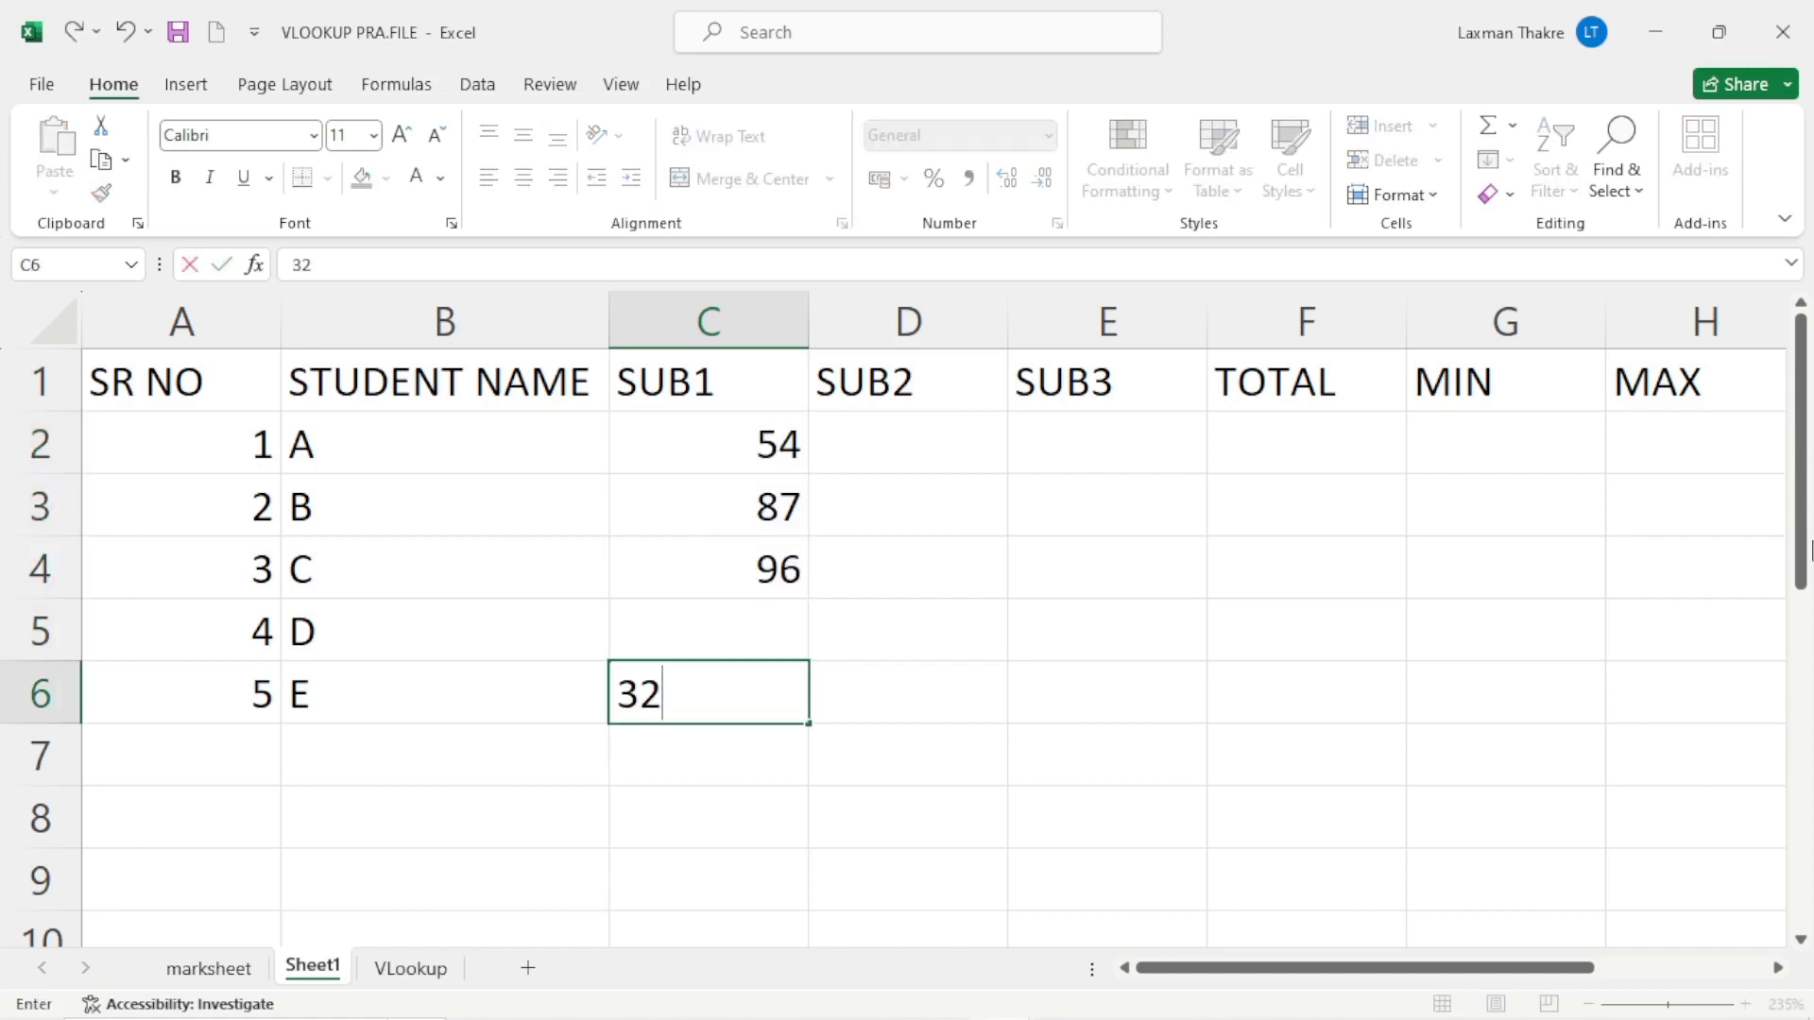
key(Tab)
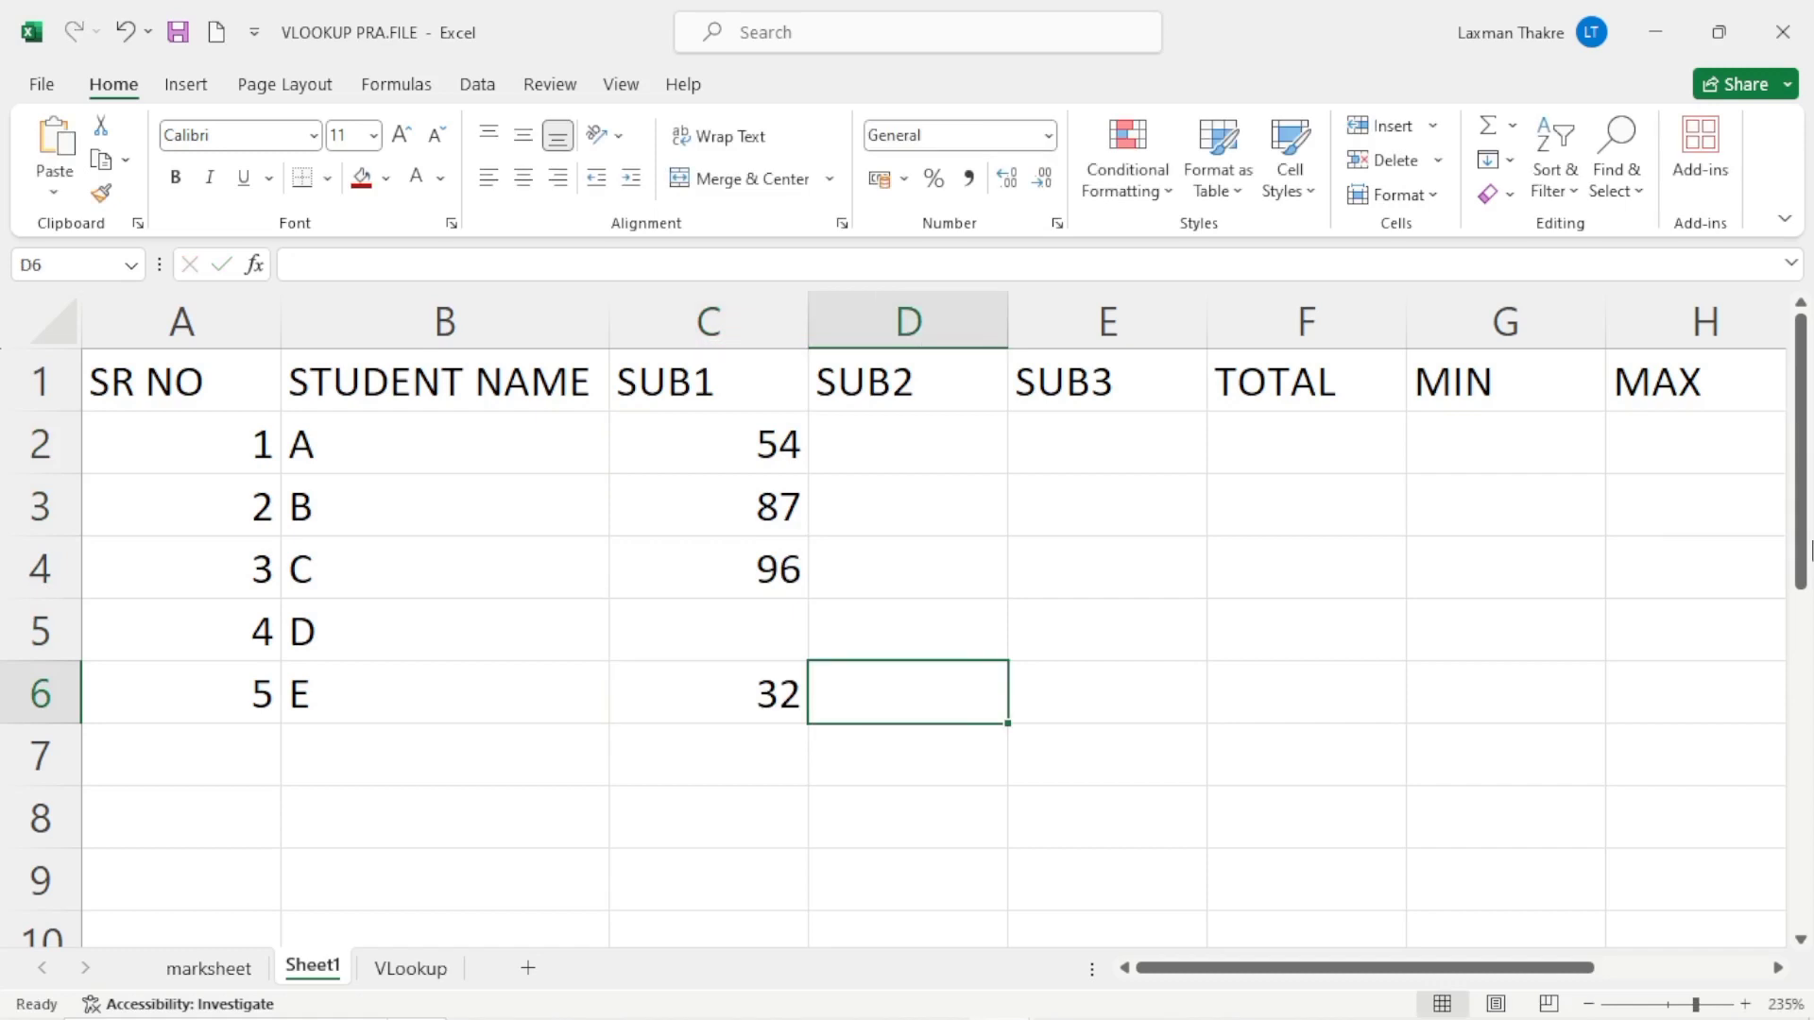
Enter the SUB2 marks 54, 65, 56, 45 and 65 from cell D6 up to D2.
key(Up)
key(Right)
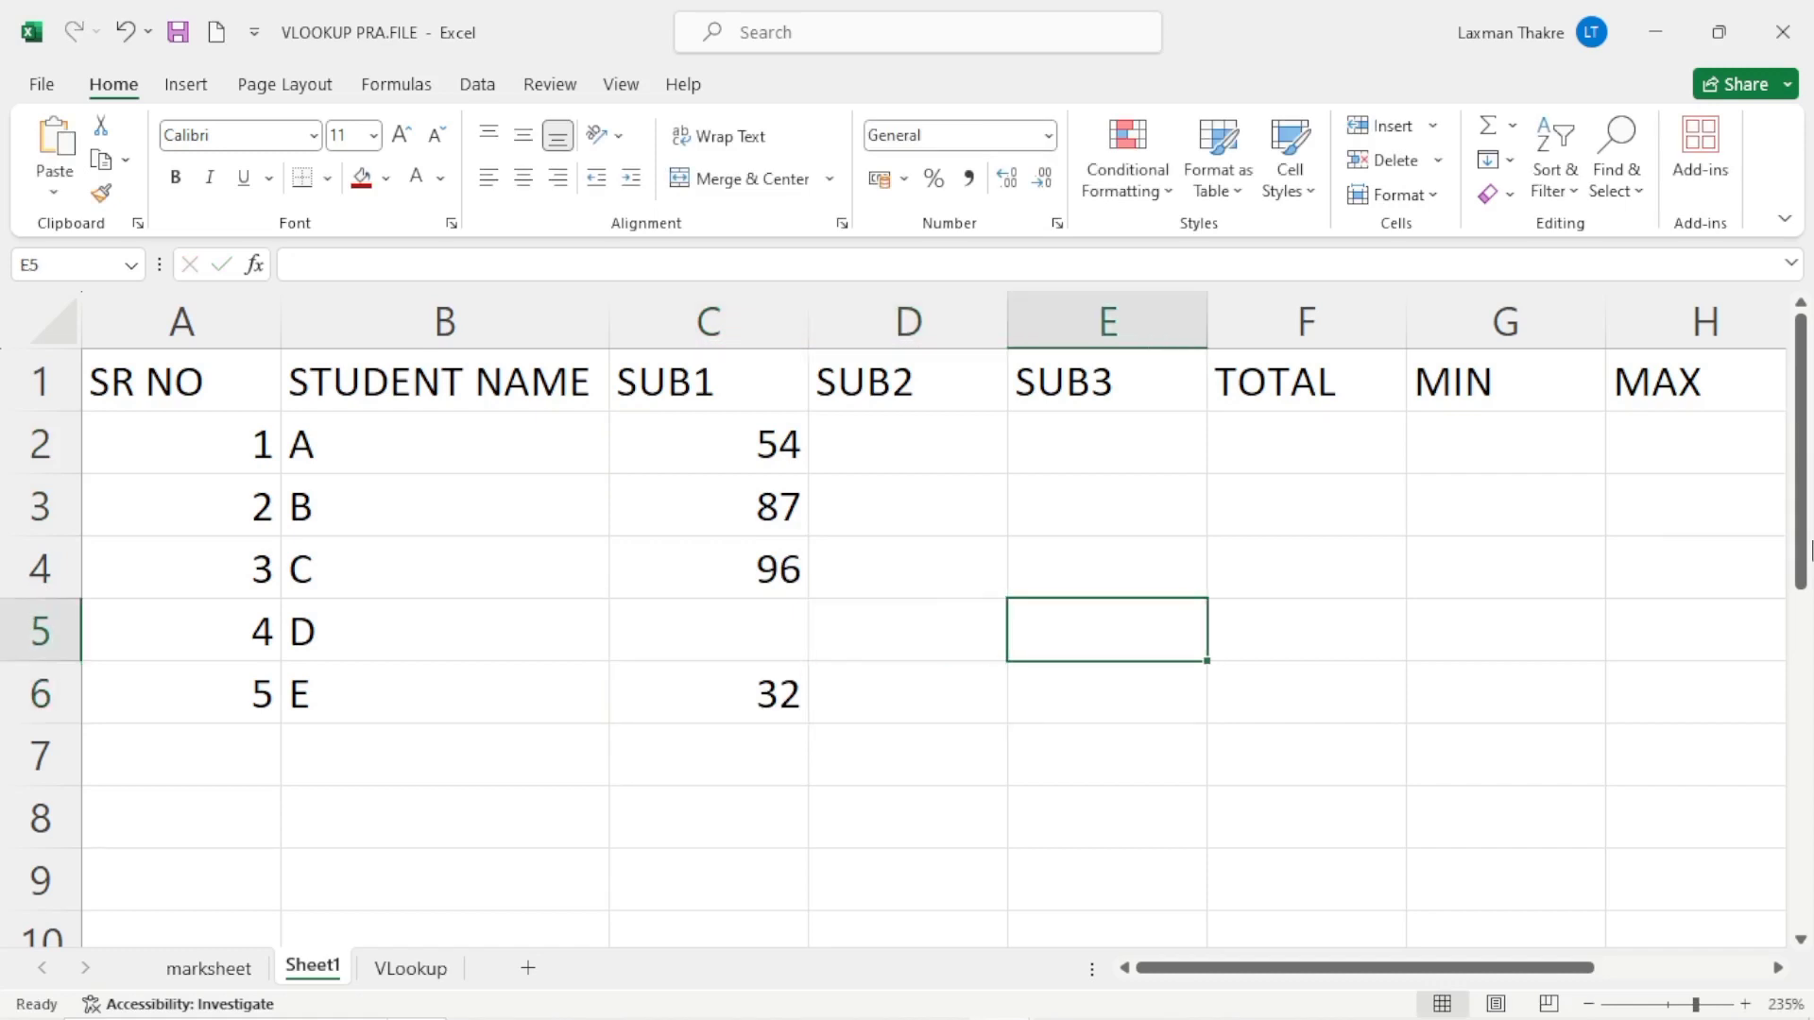
key(Down)
key(Left)
text(54)
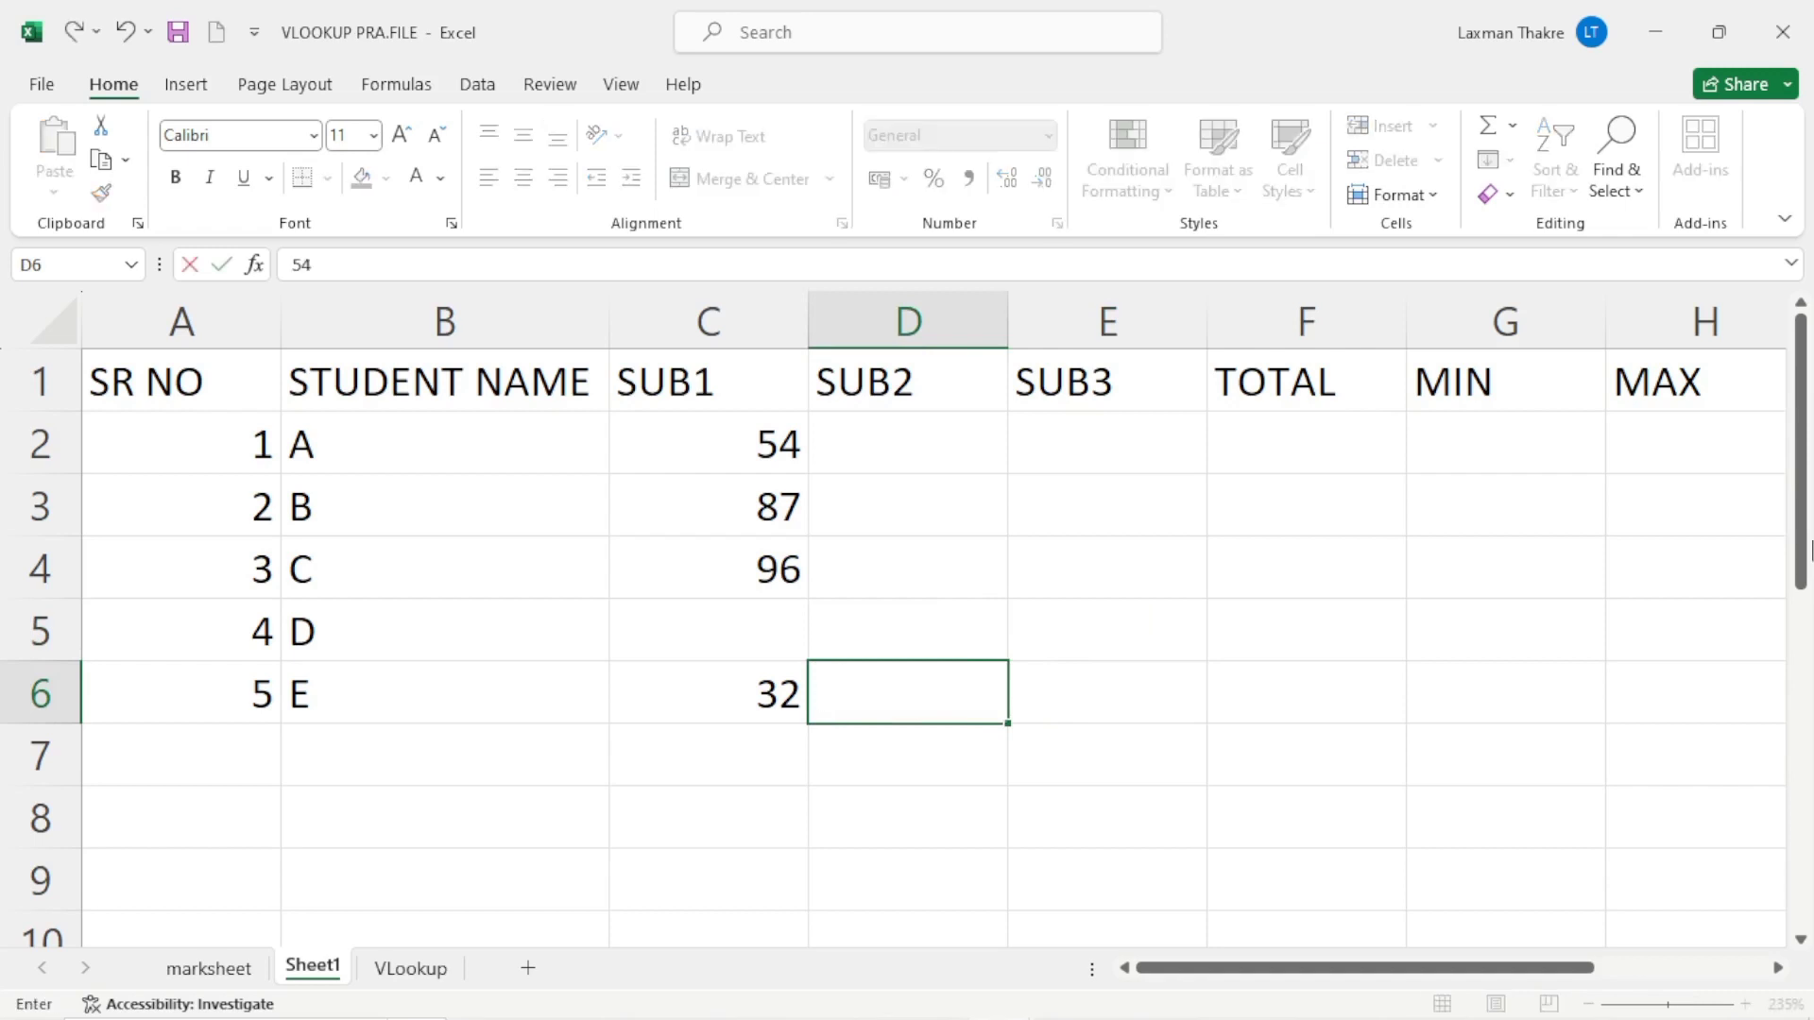
key(Up)
text(65)
key(Up)
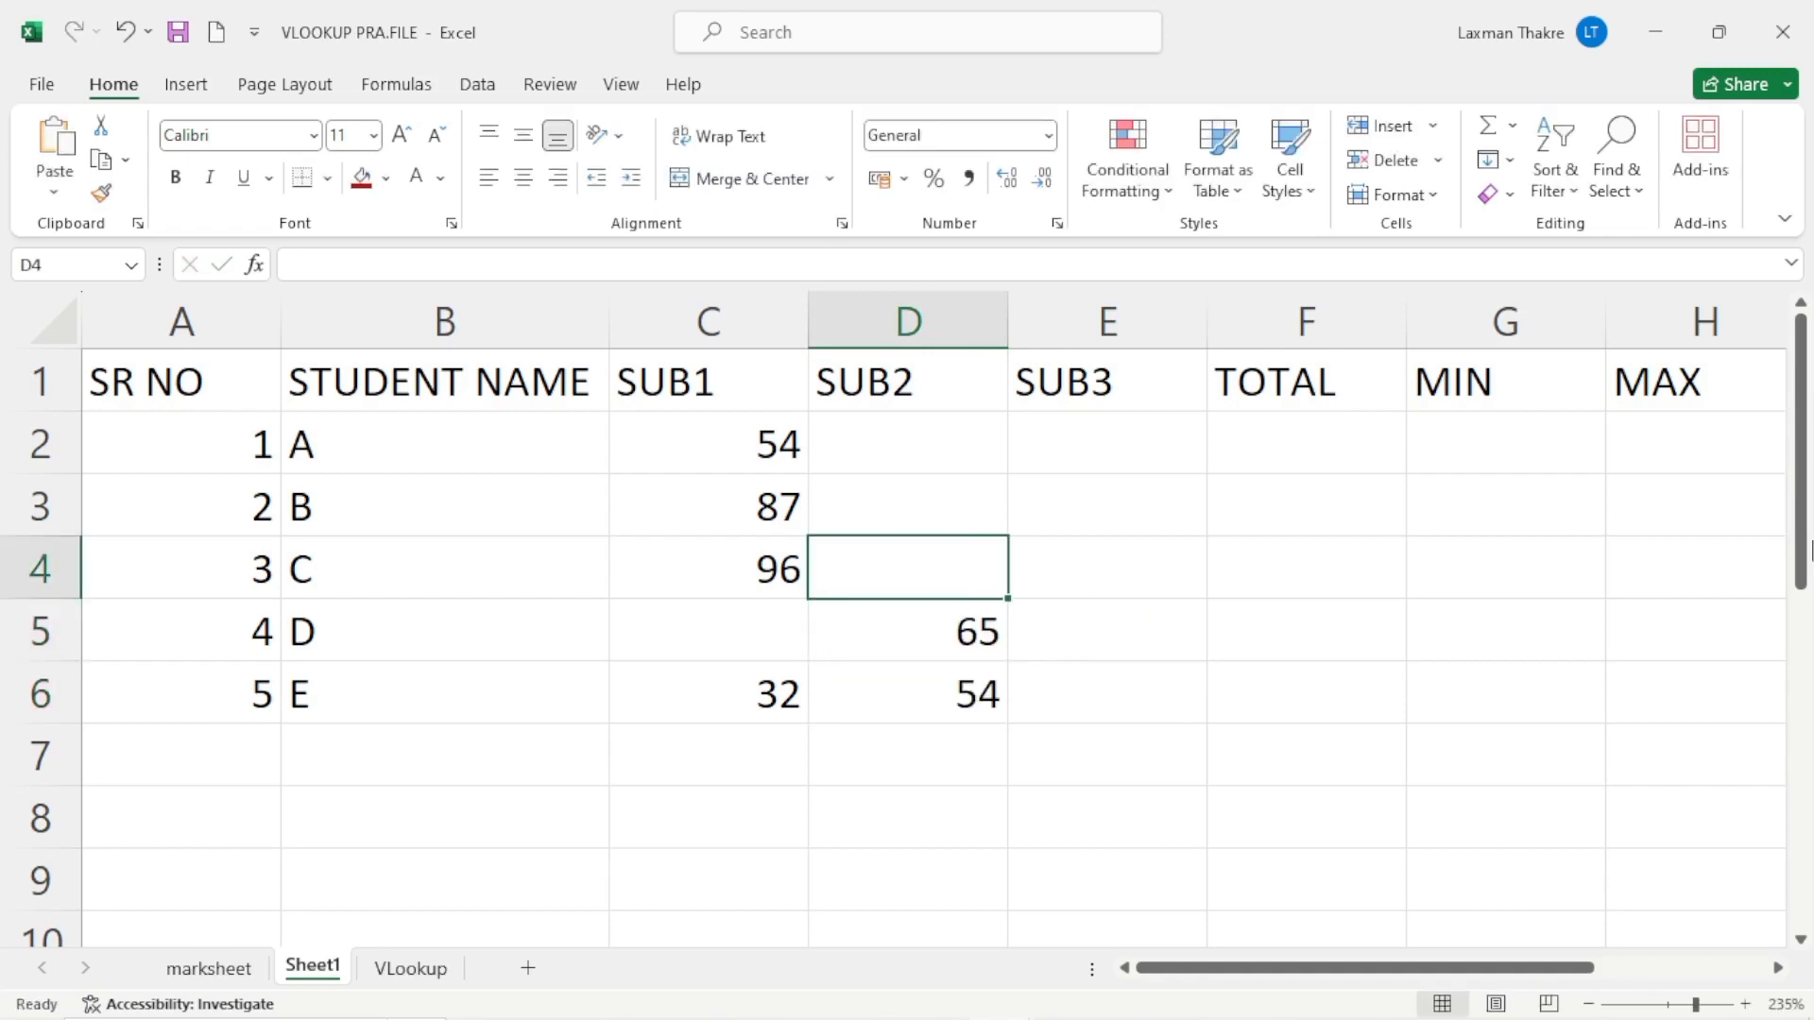
text(56)
key(Up)
text(45)
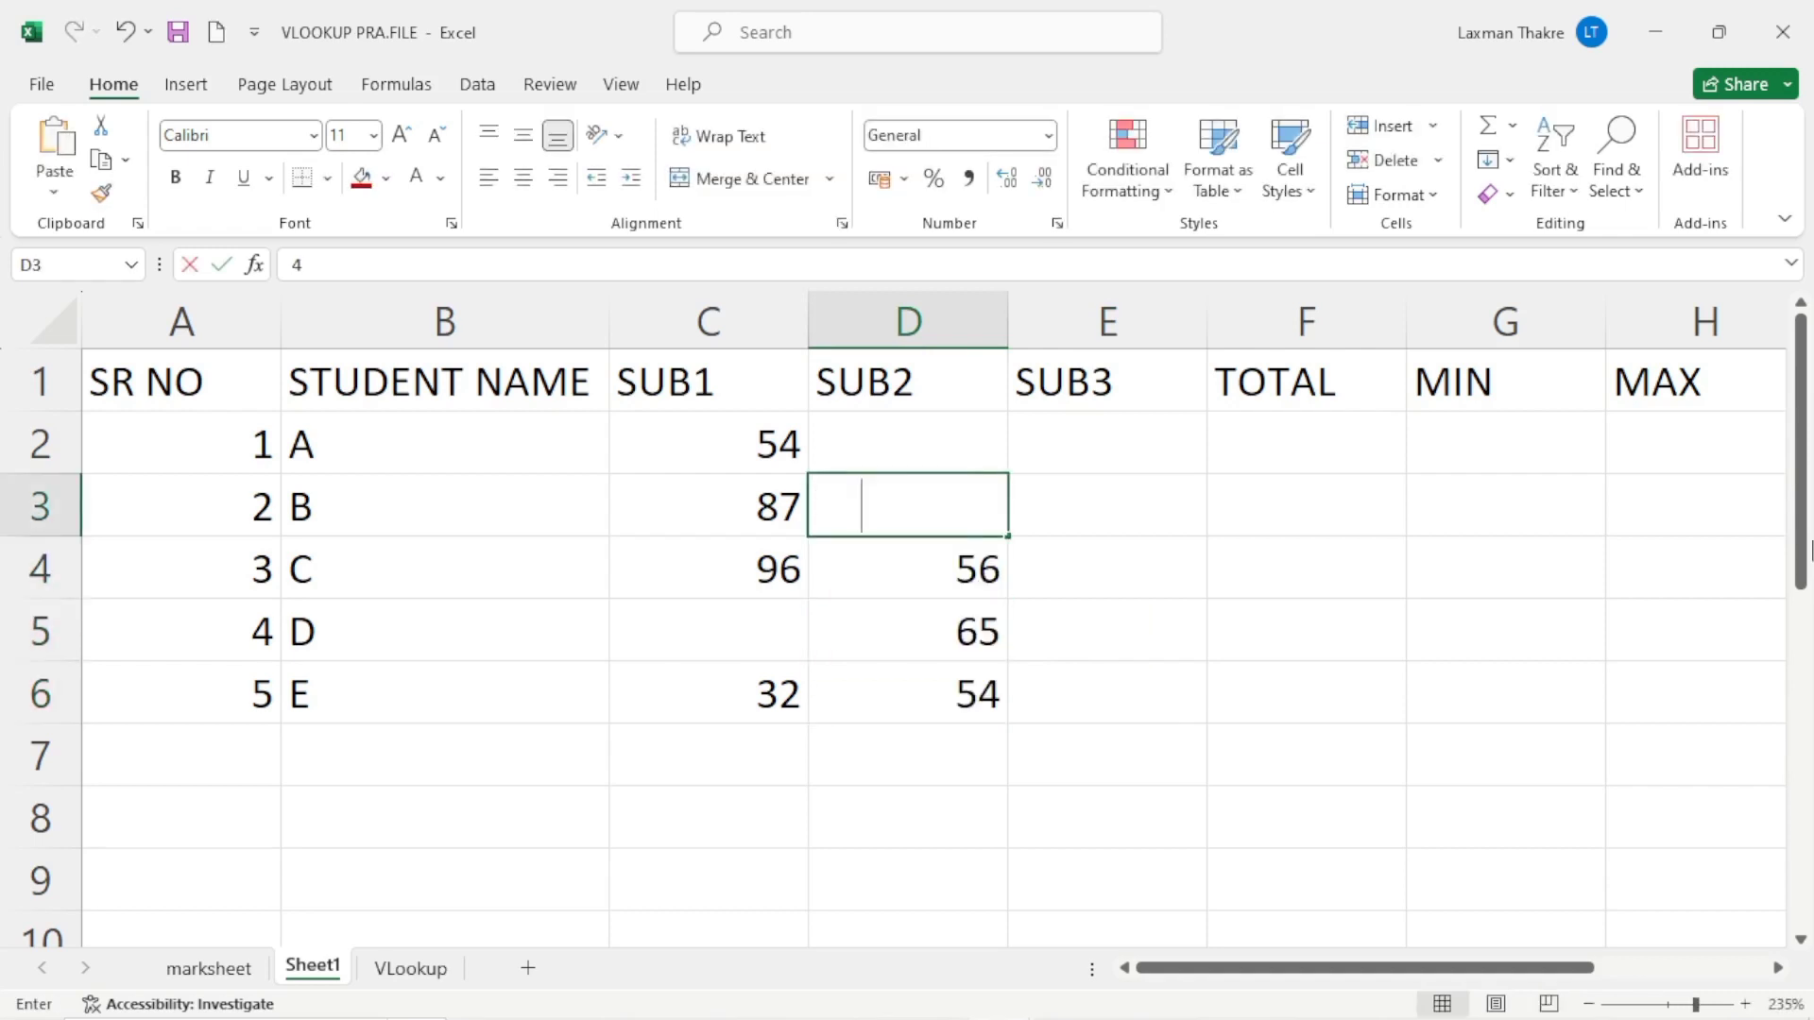
key(Up)
text(65)
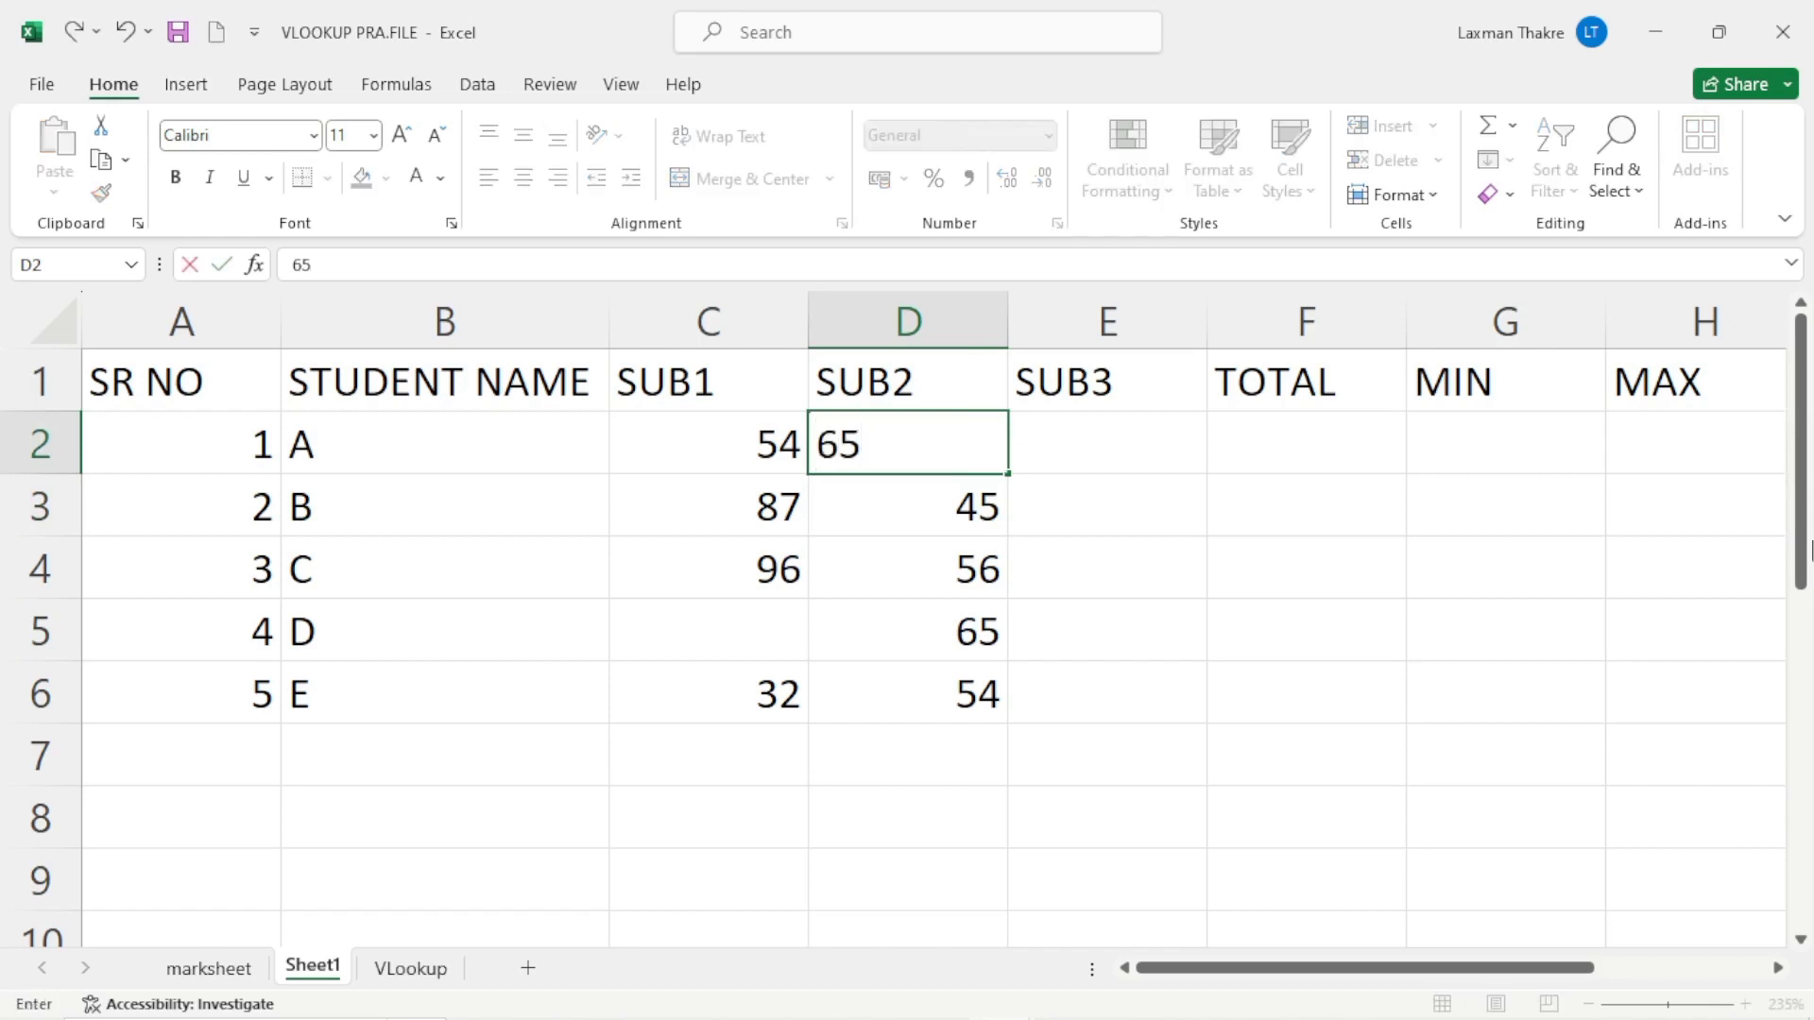
key(Right)
Enter the SUB3 marks 54, 65, 54, 21 and 45 in cells E2 to E6.
key(Right)
key(Right)
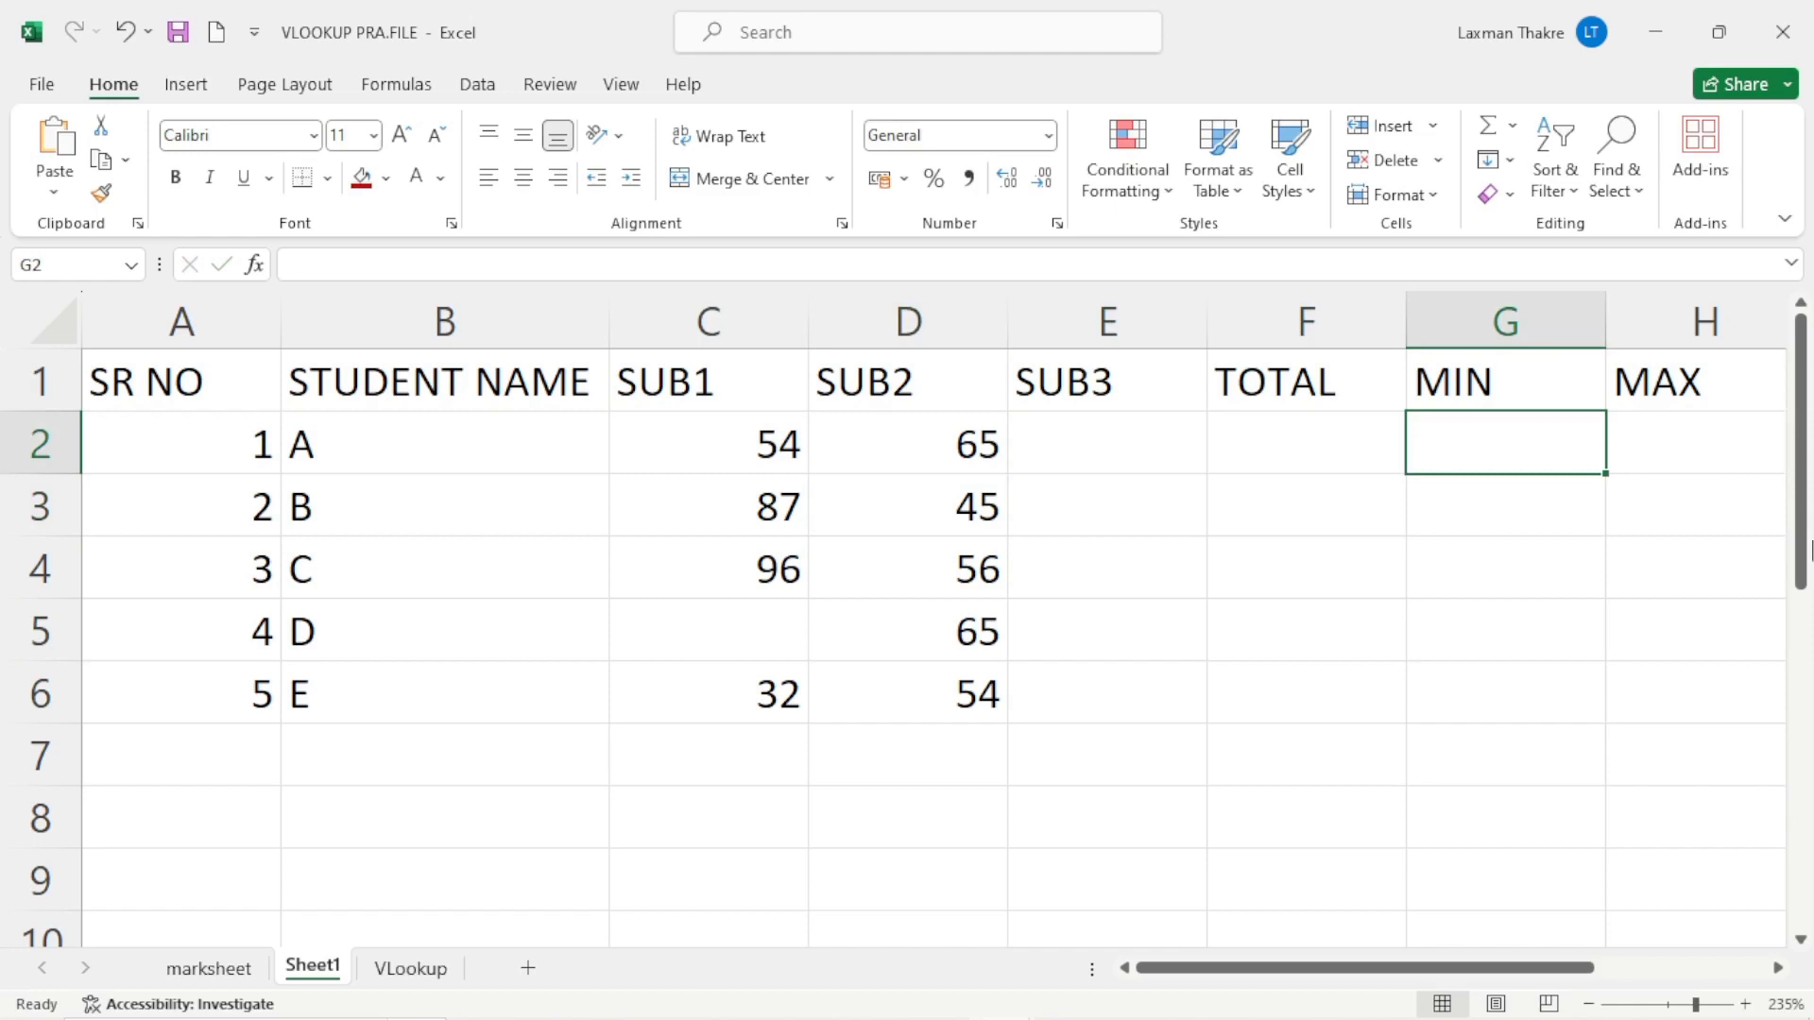
key(Left)
key(Left)
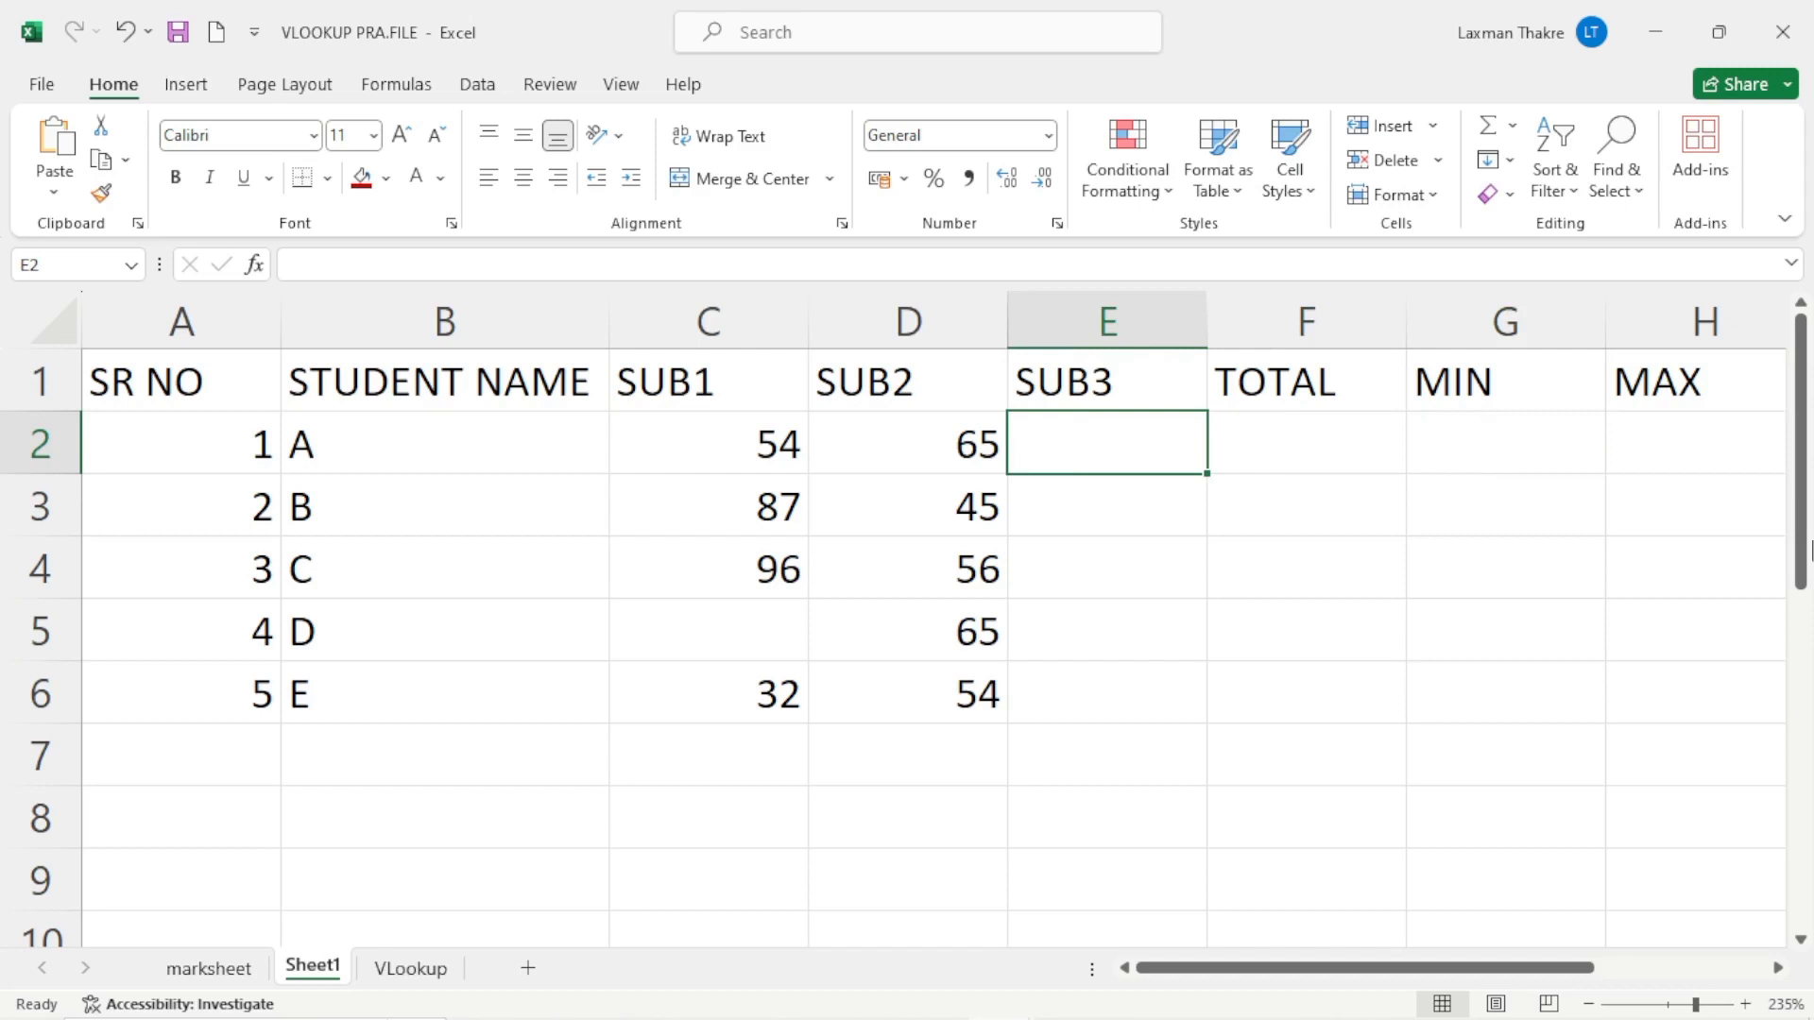
text(54)
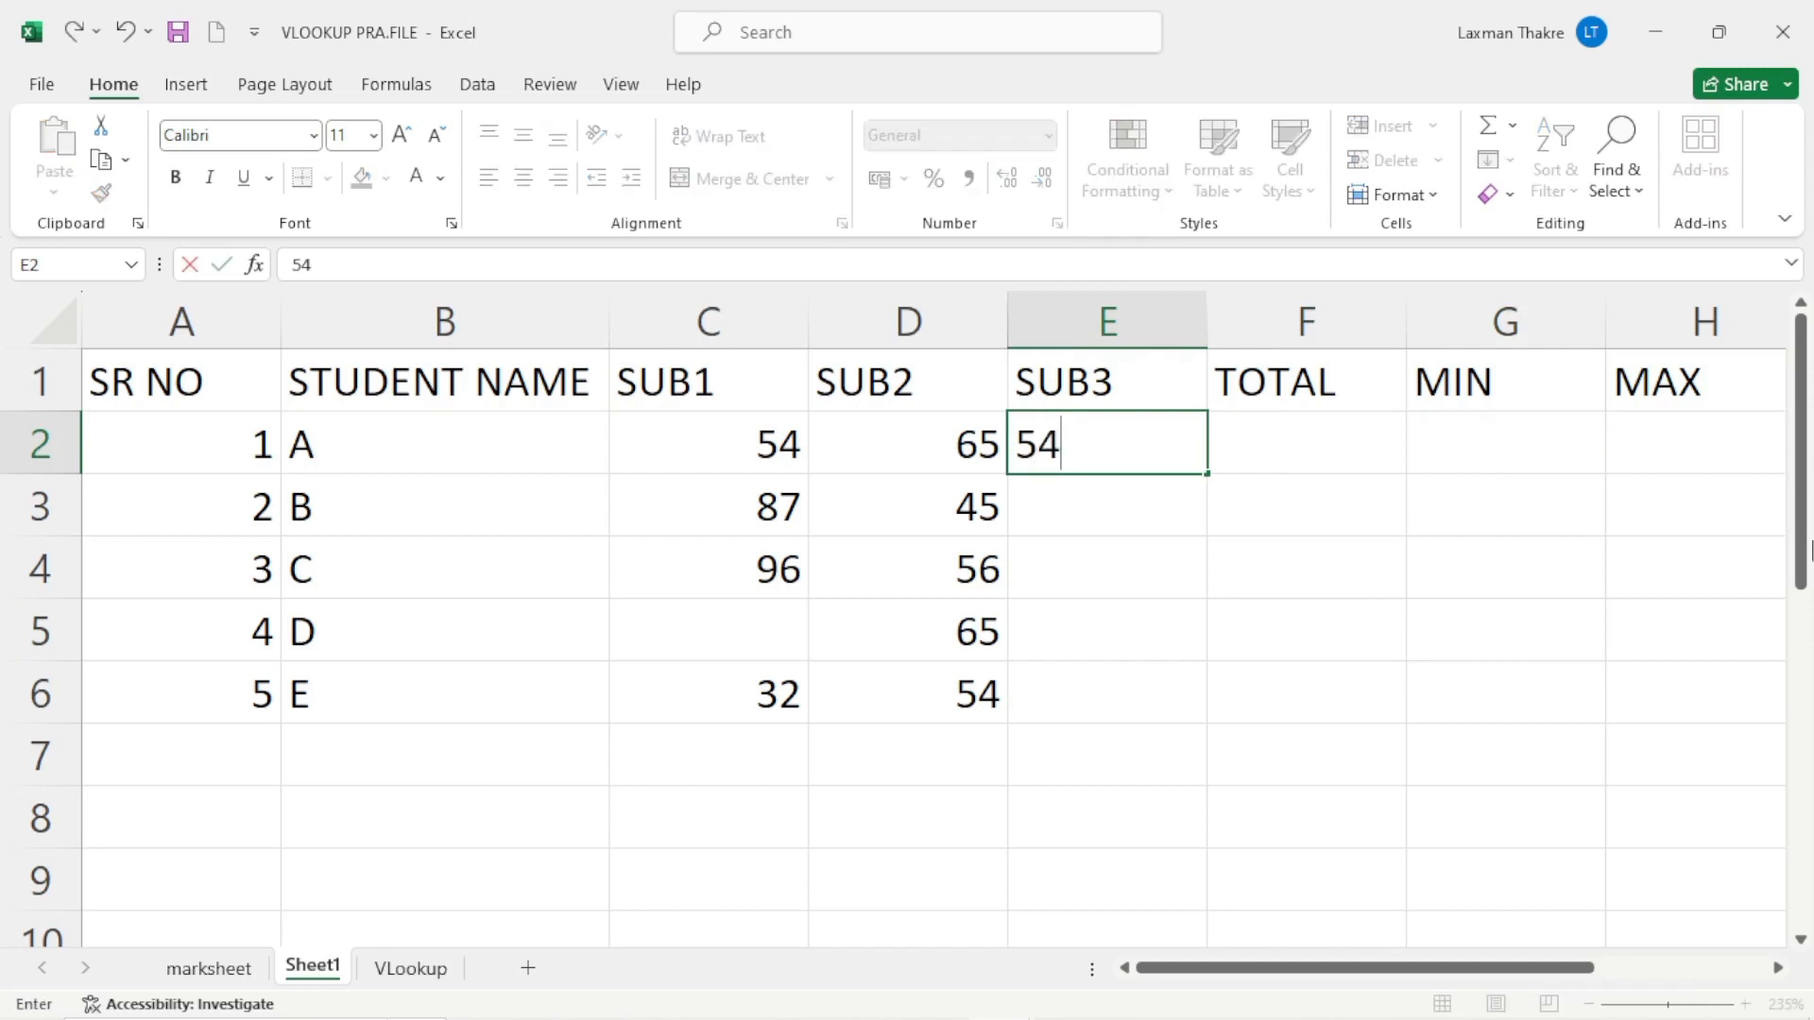
key(Return)
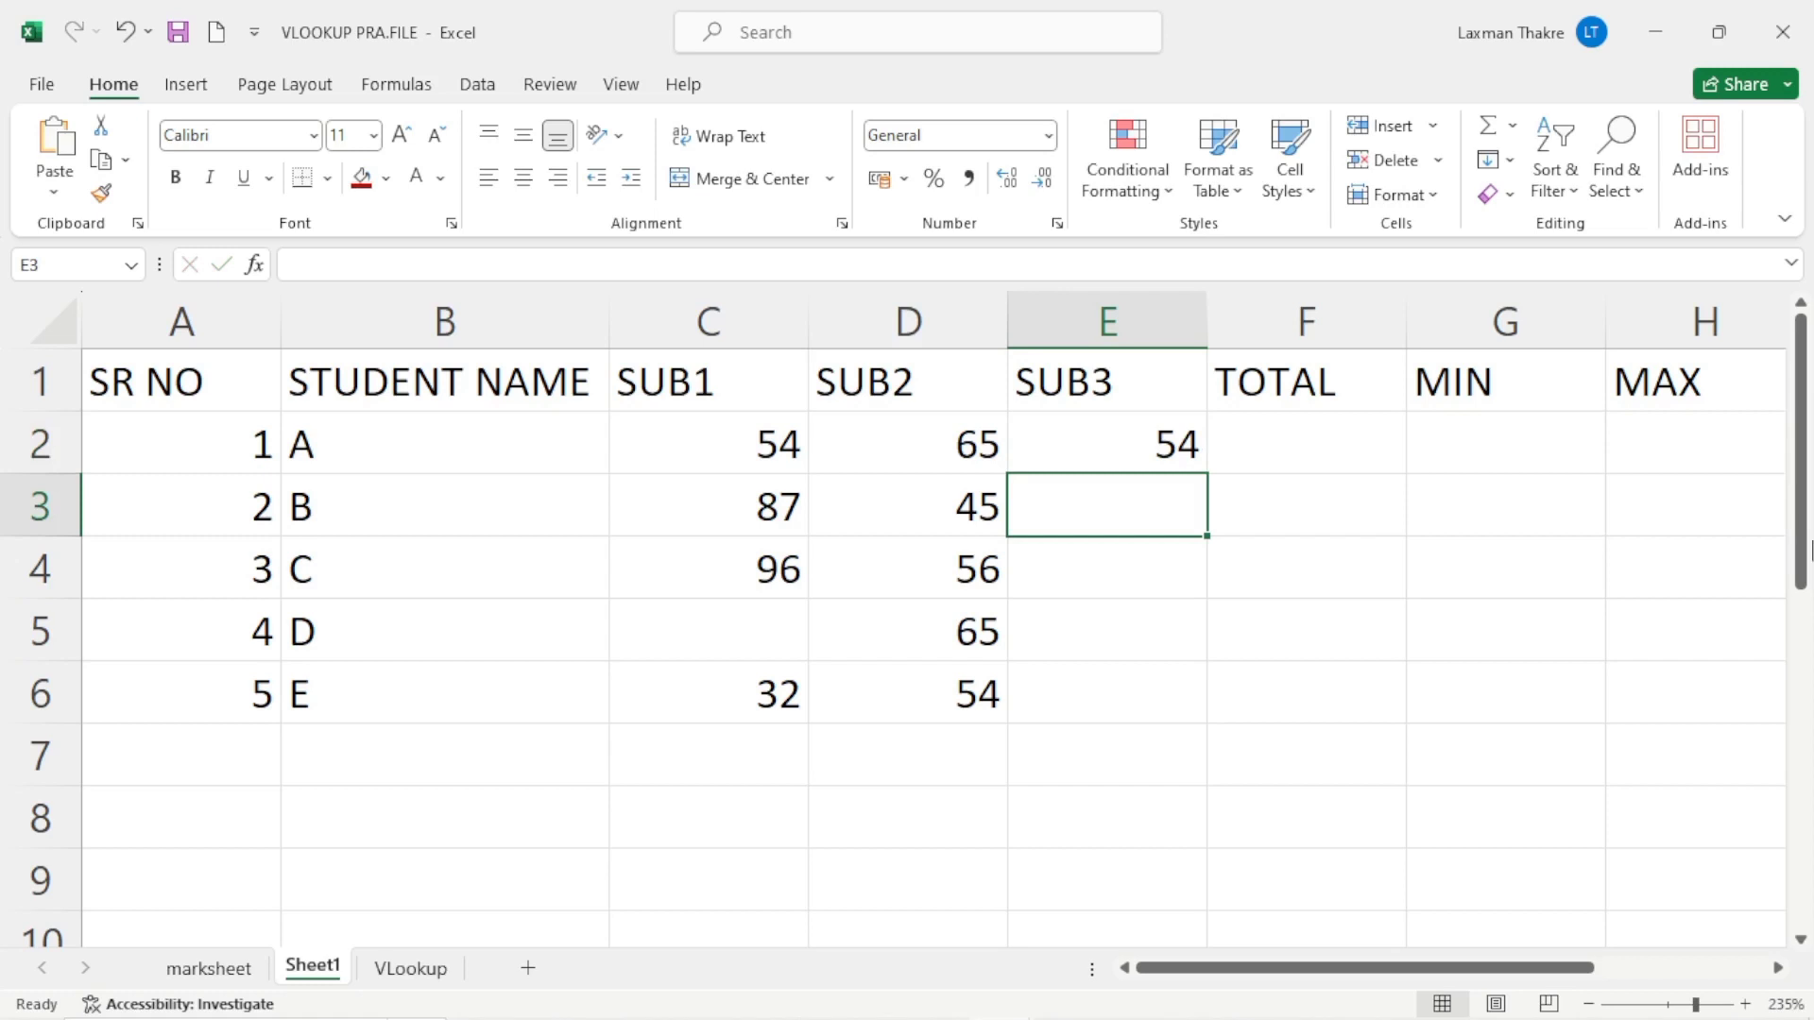
text(65)
key(Return)
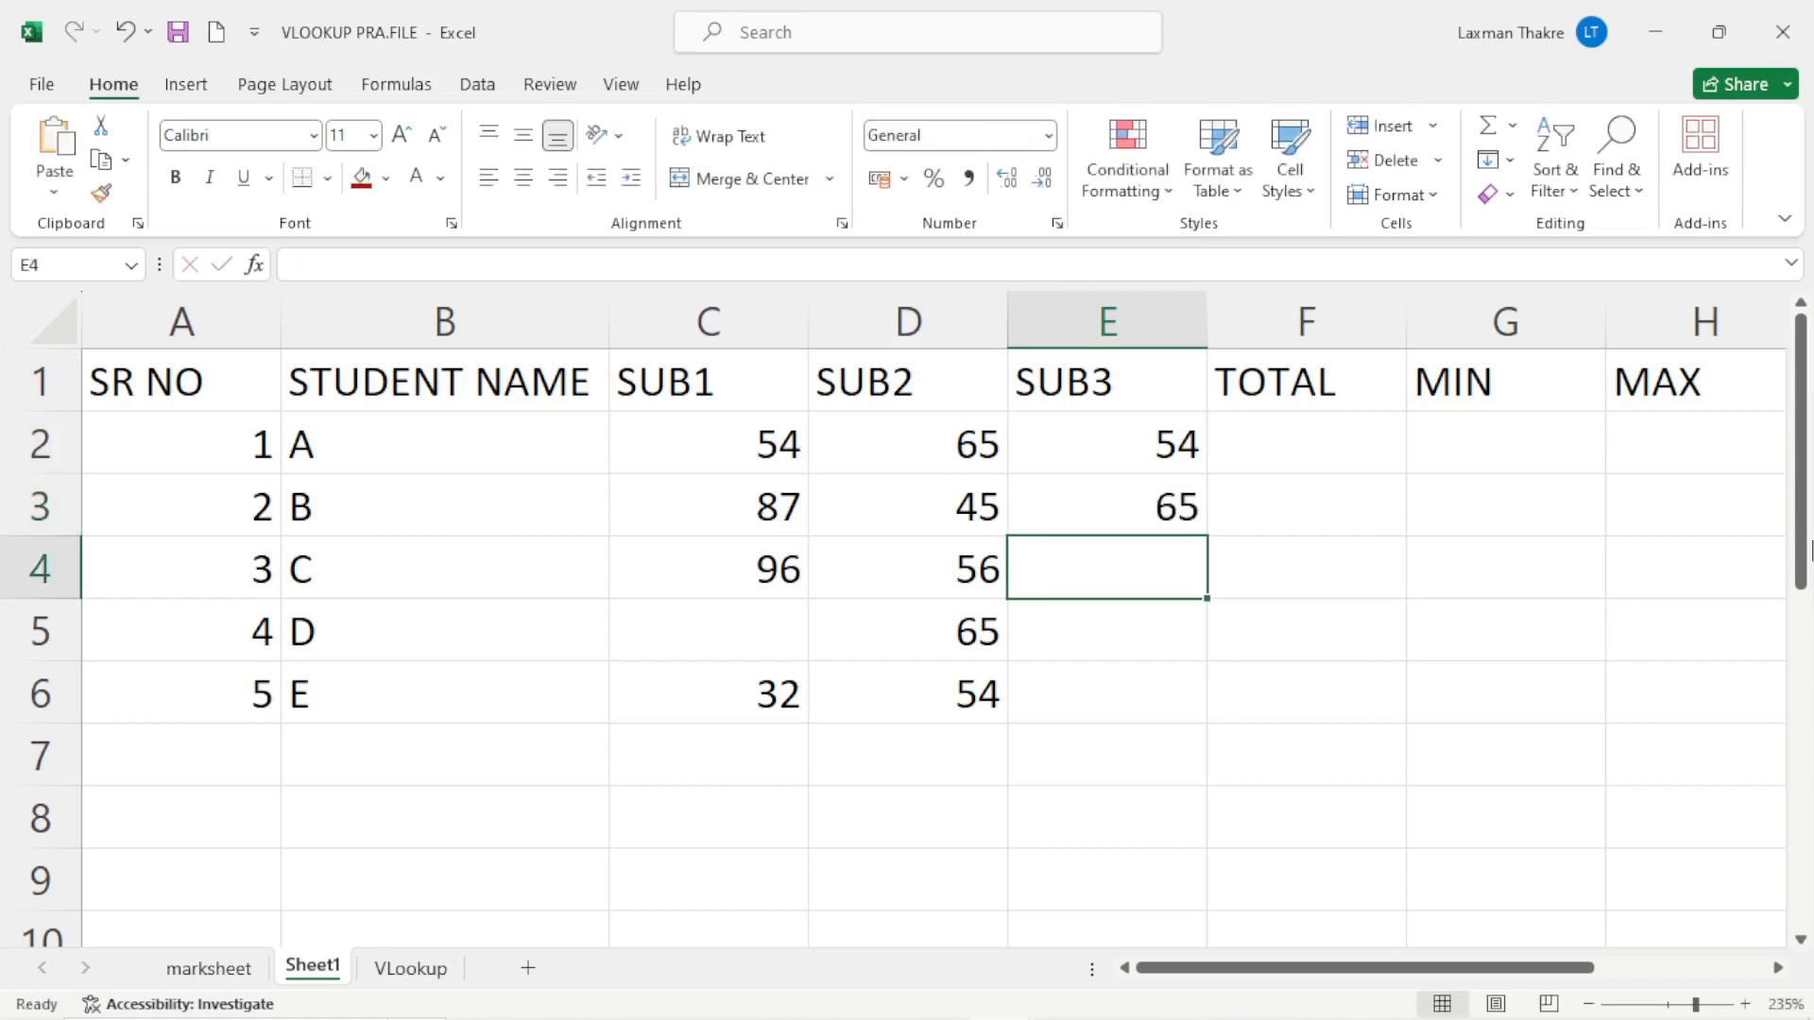
text(54)
key(Return)
text(2)
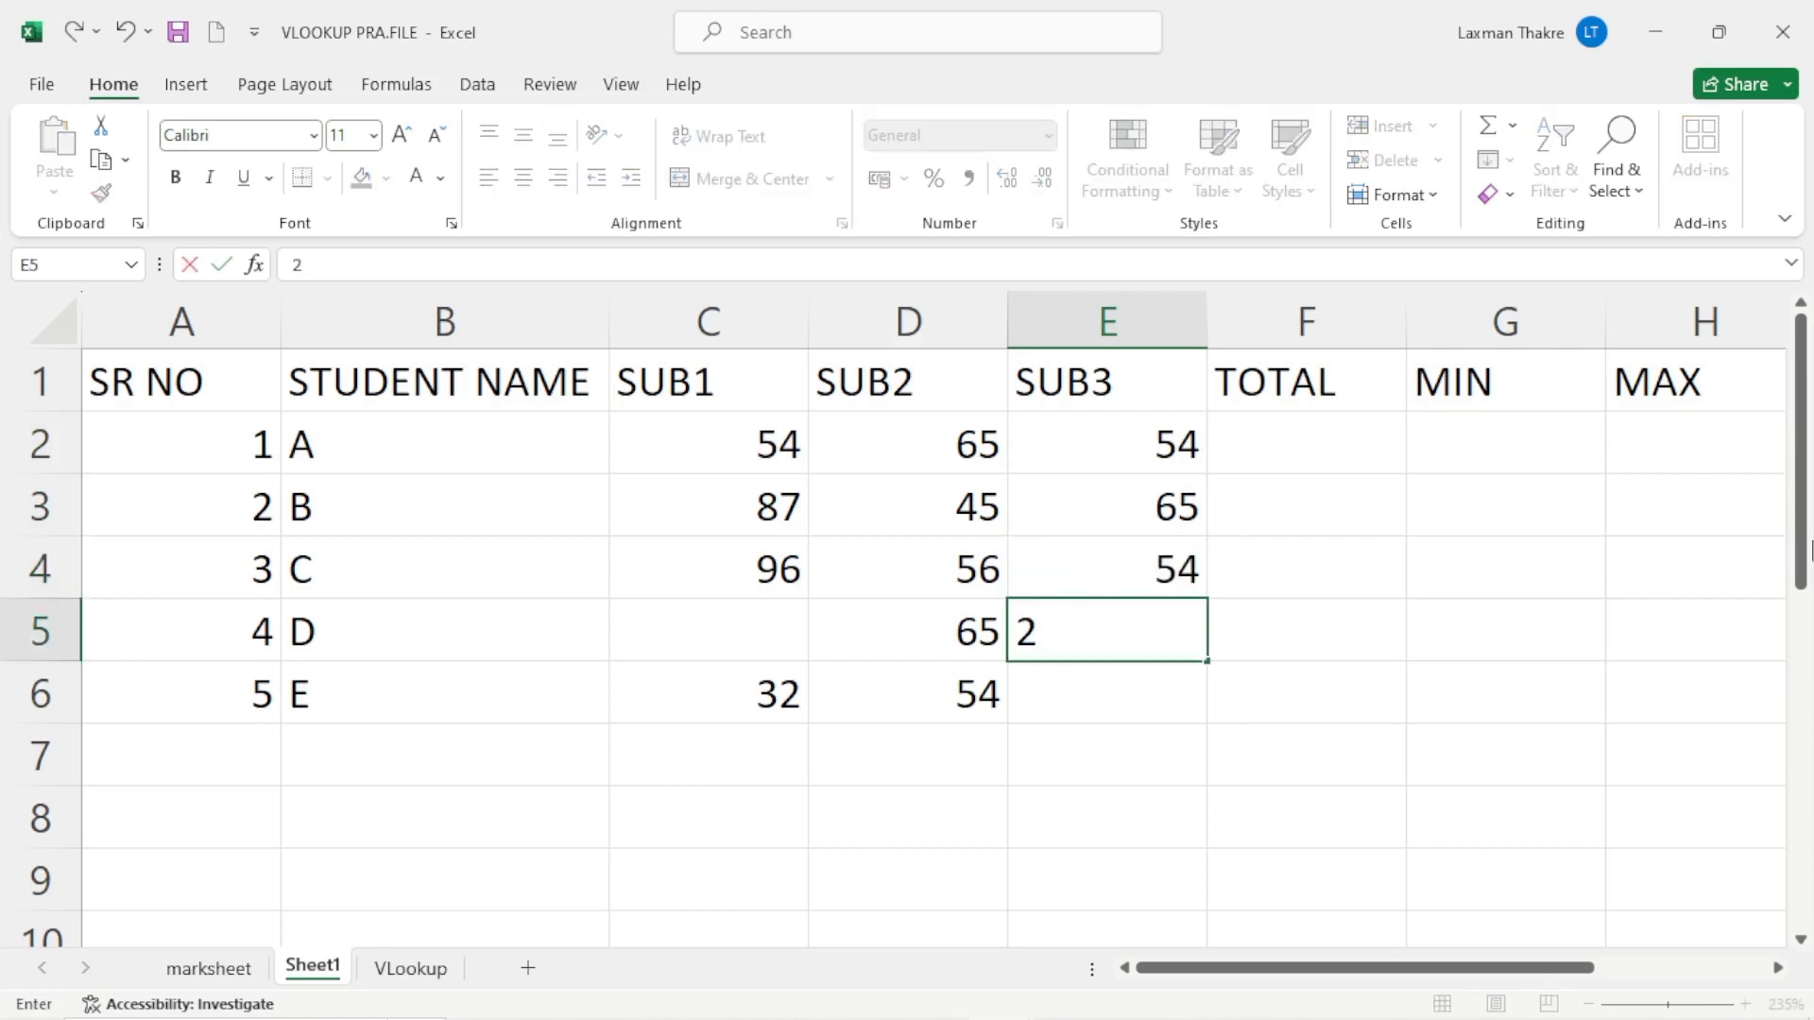
text(1)
key(Tab)
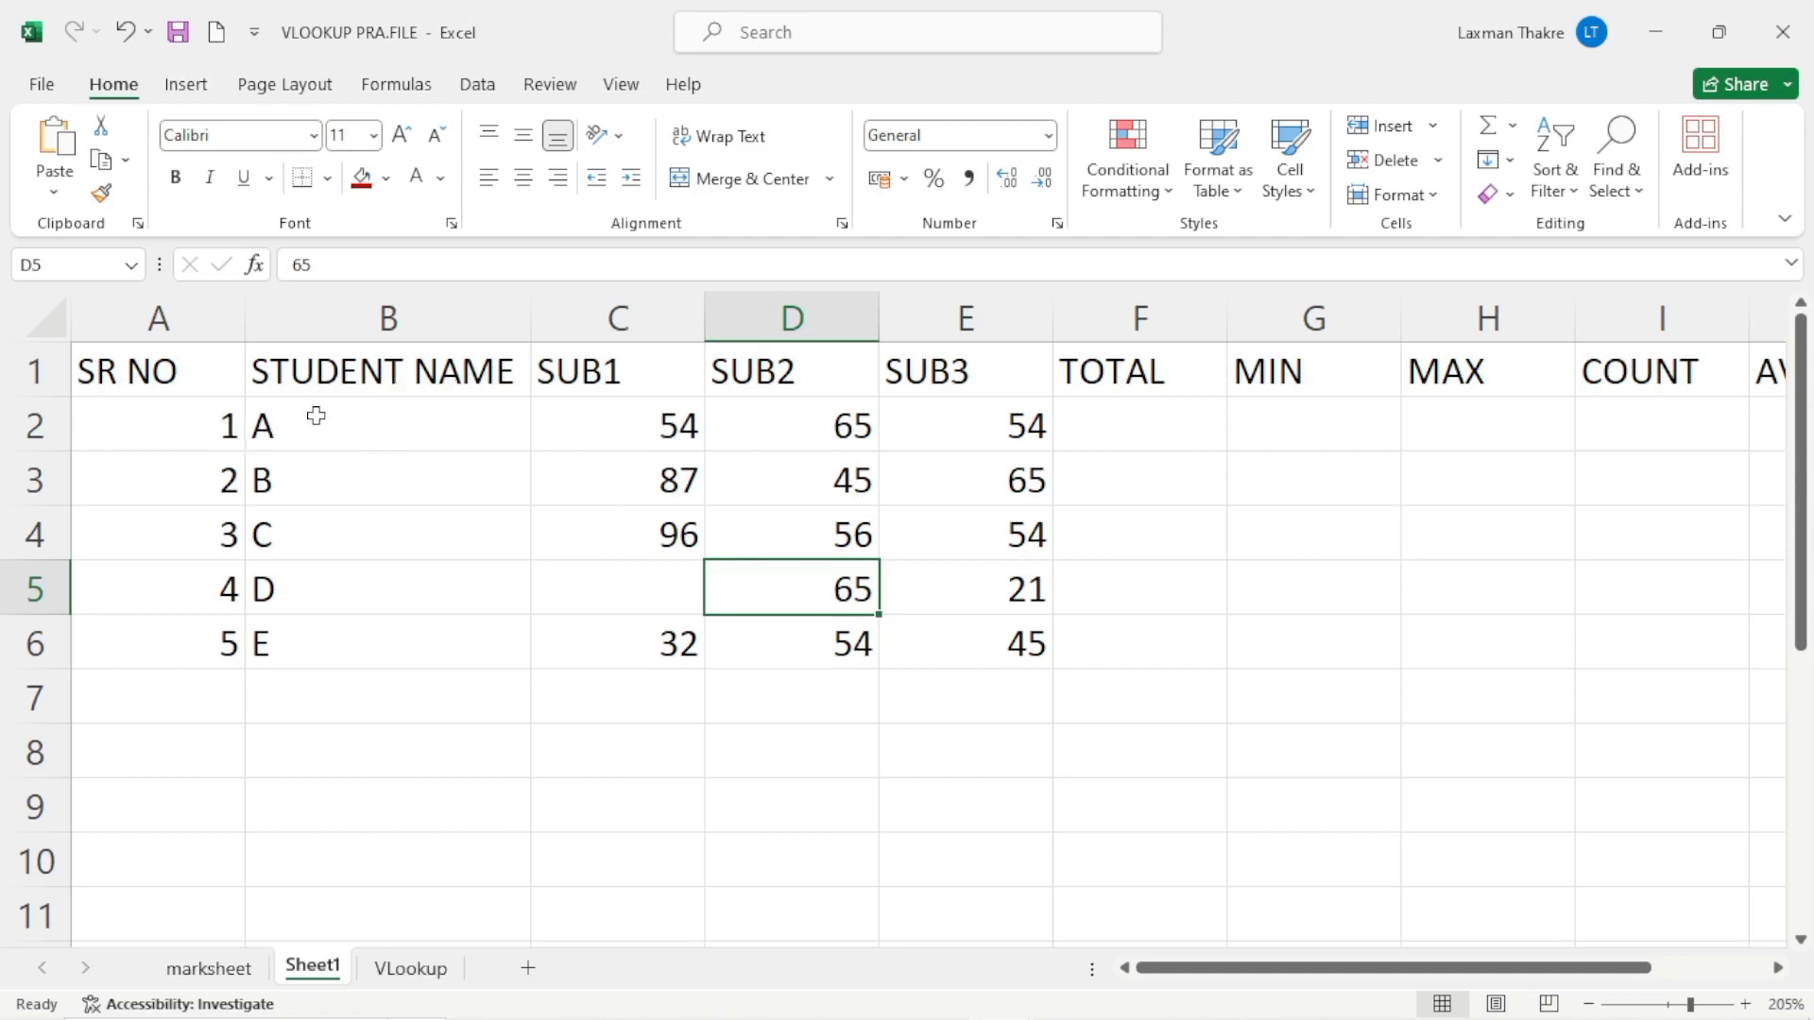
Centre the contents of the STUDENT NAME column and the SR NO column horizontally.
click(375, 417)
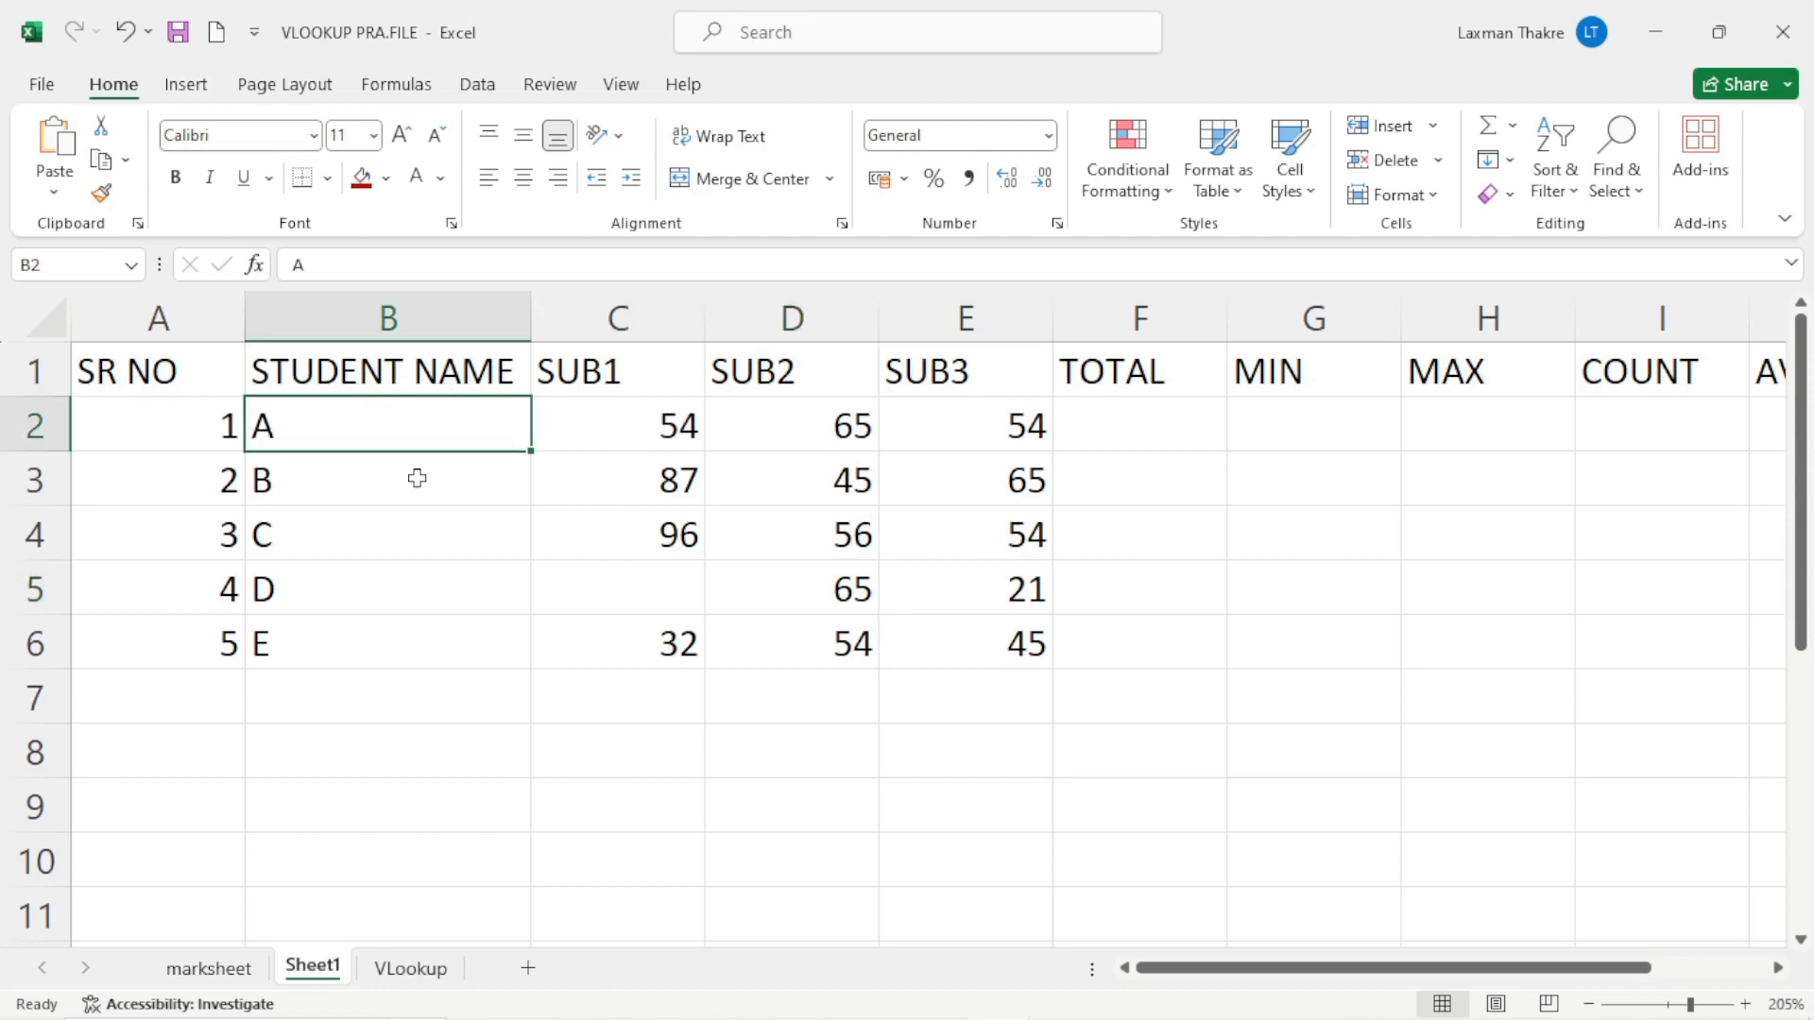
click(384, 318)
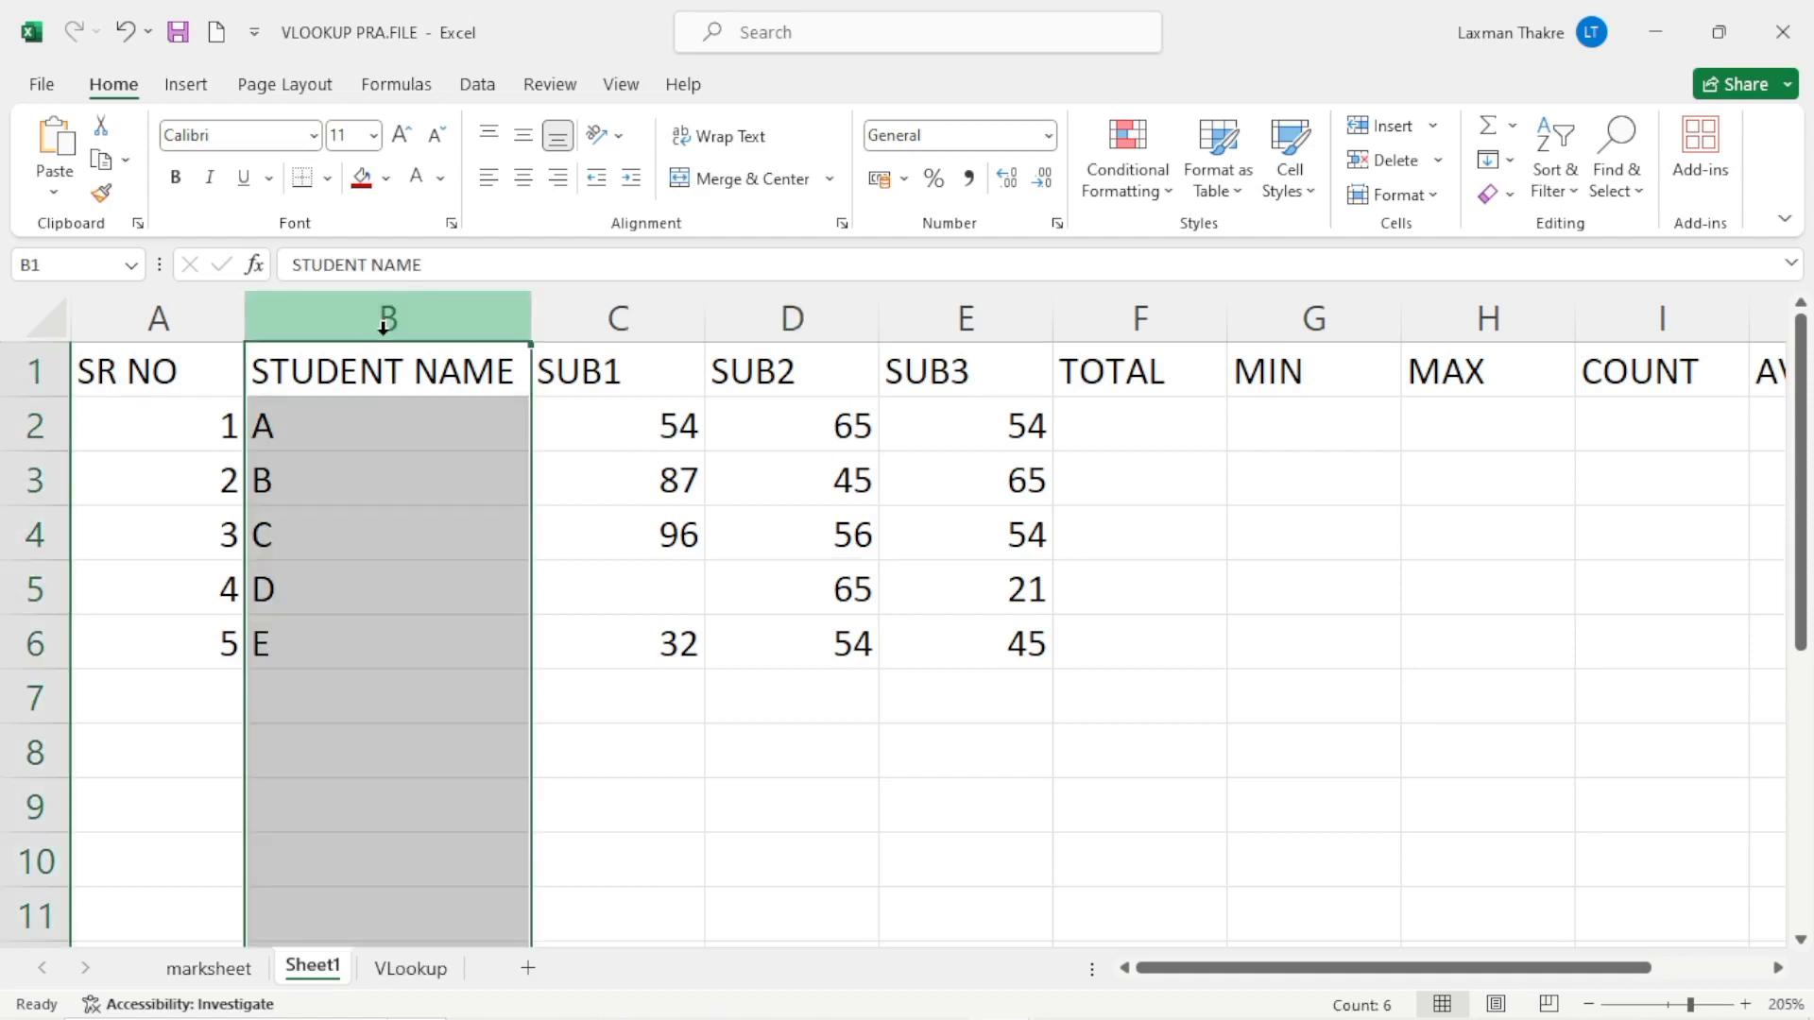
click(522, 179)
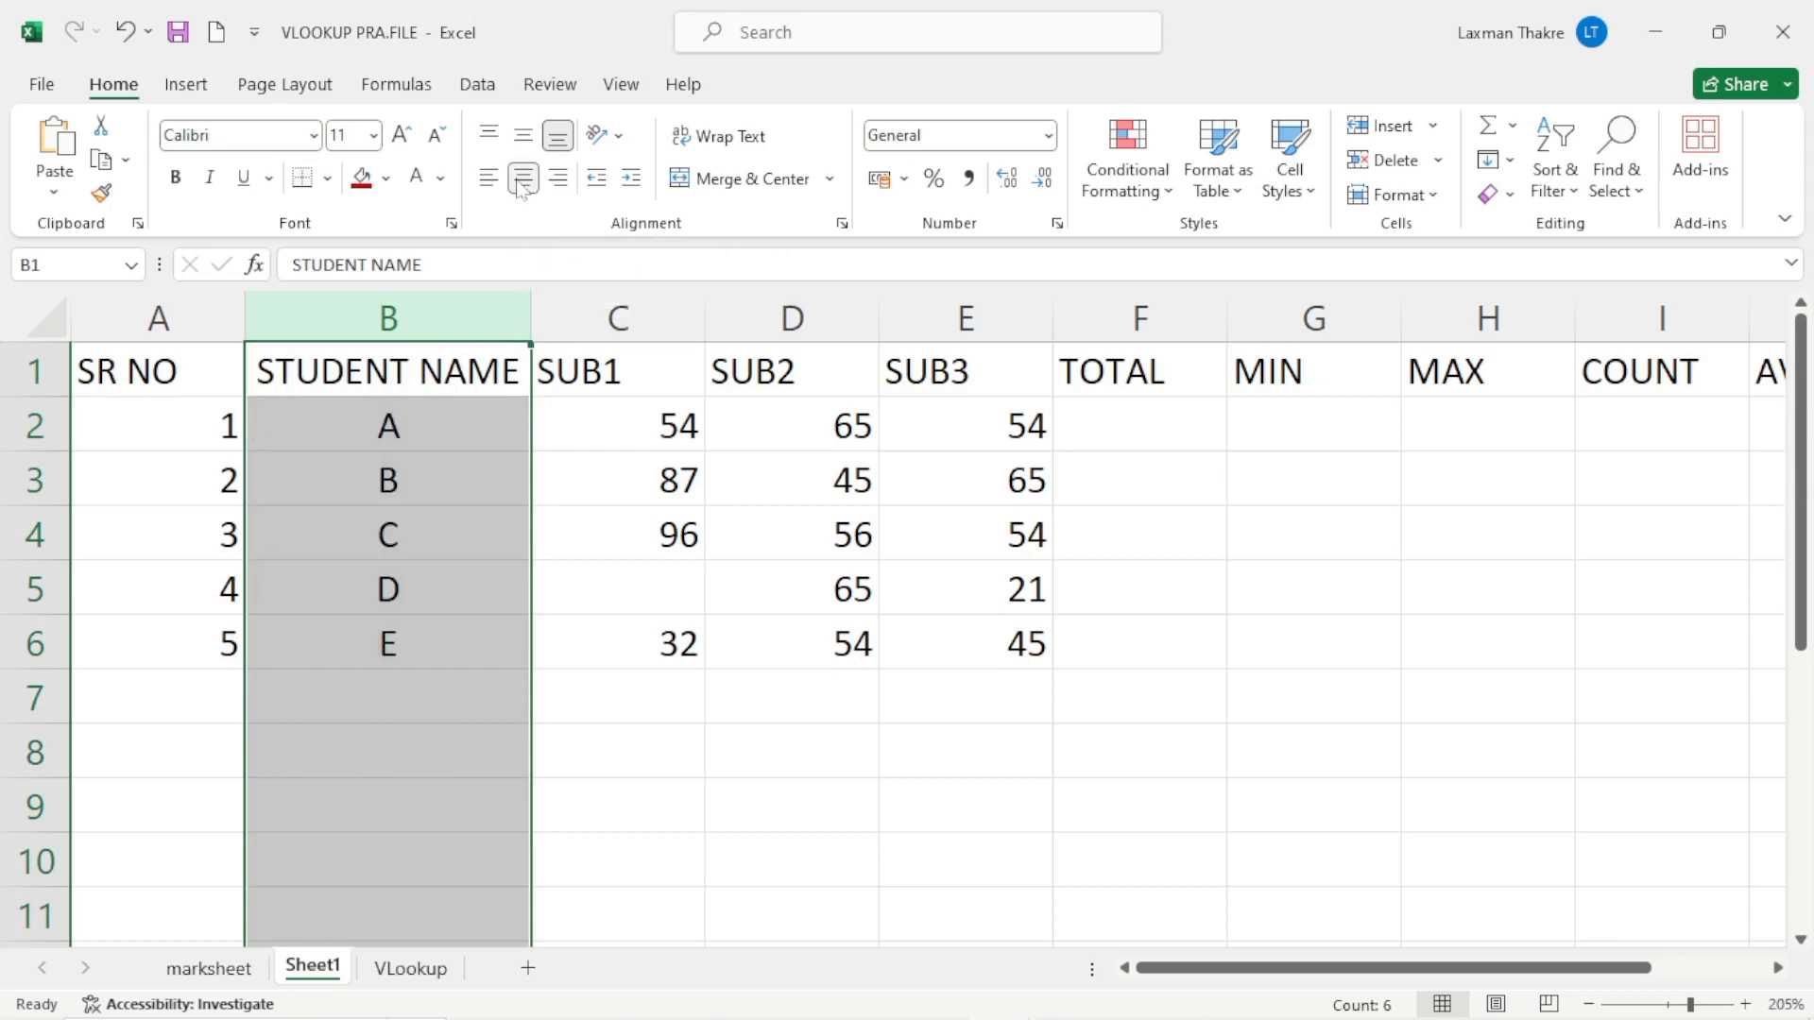
click(384, 744)
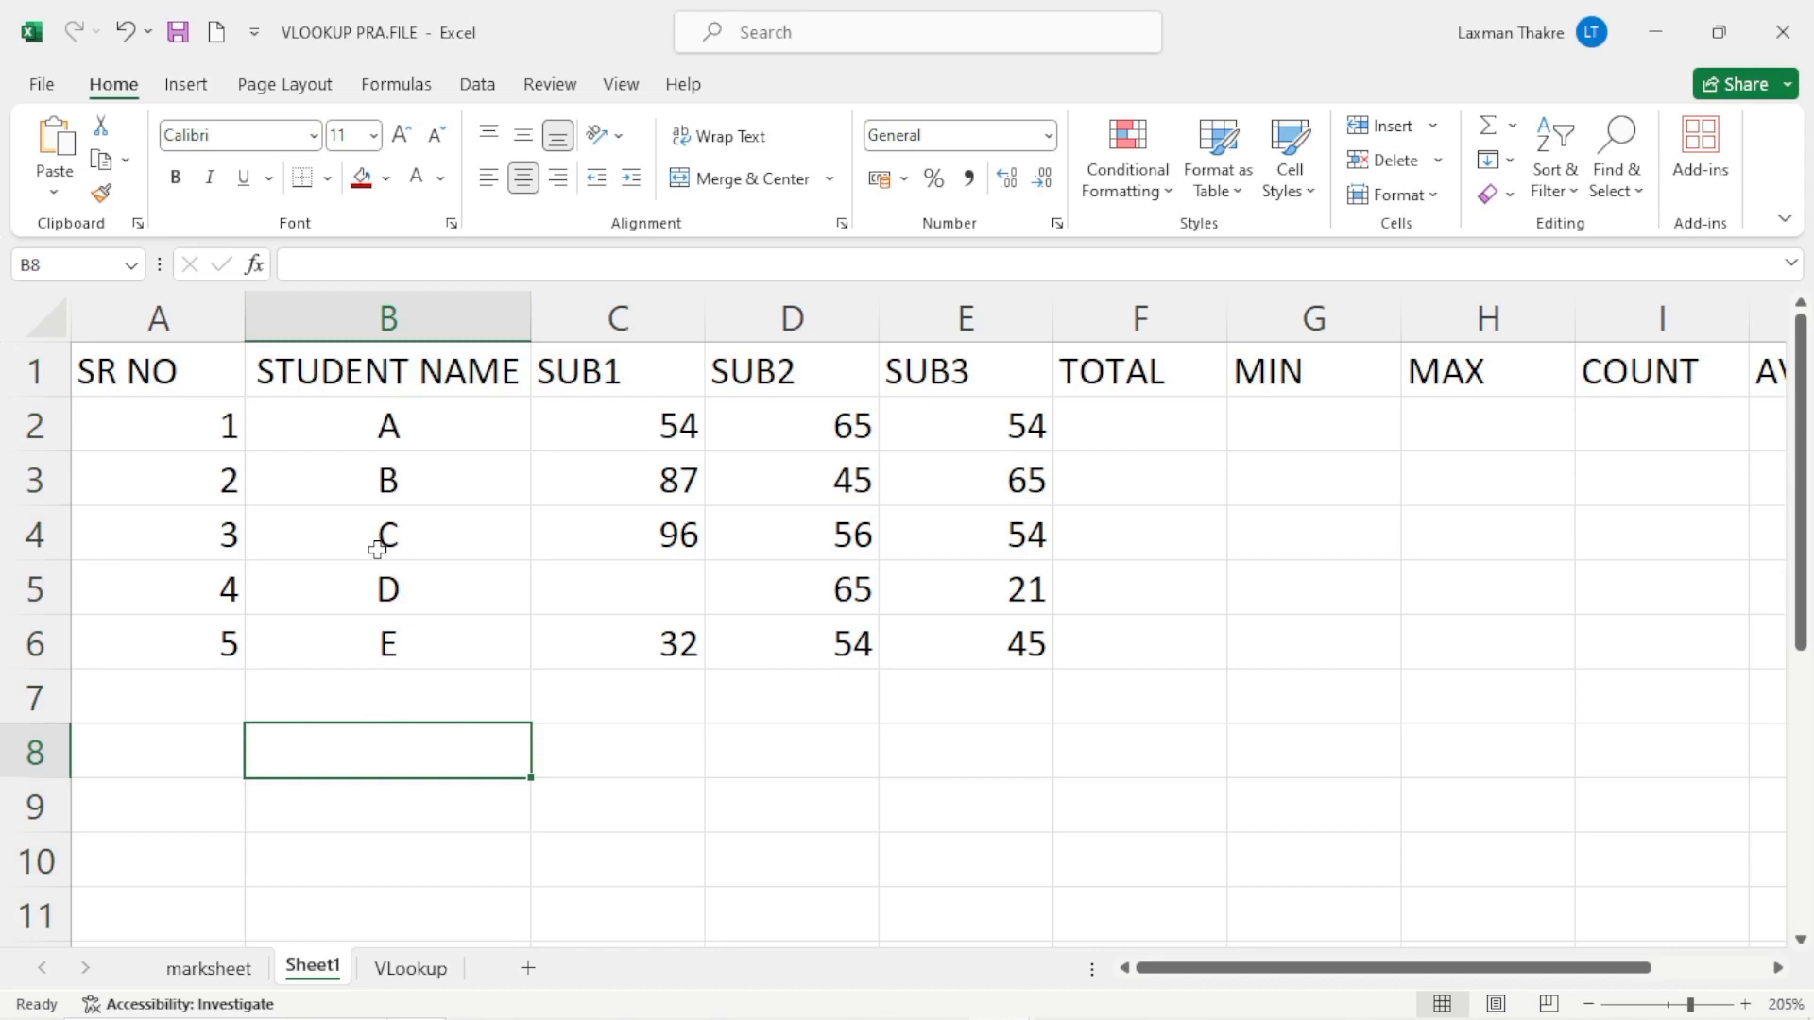
click(147, 307)
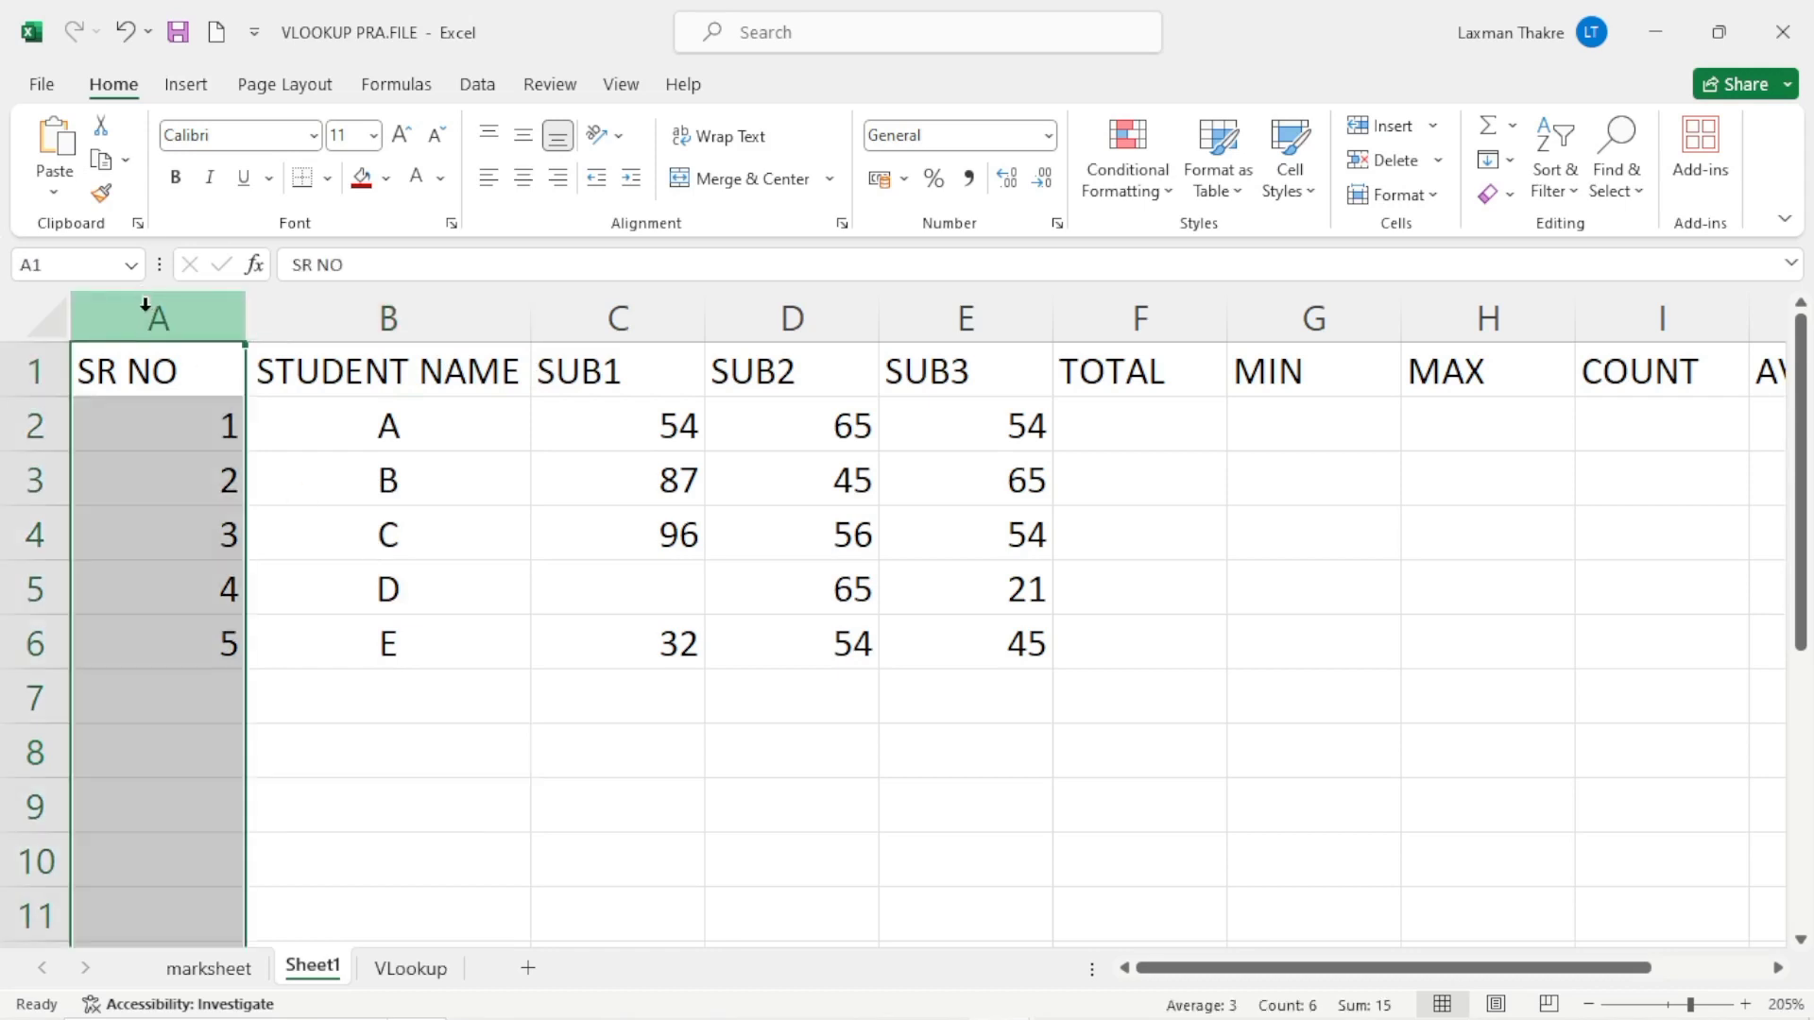
click(523, 177)
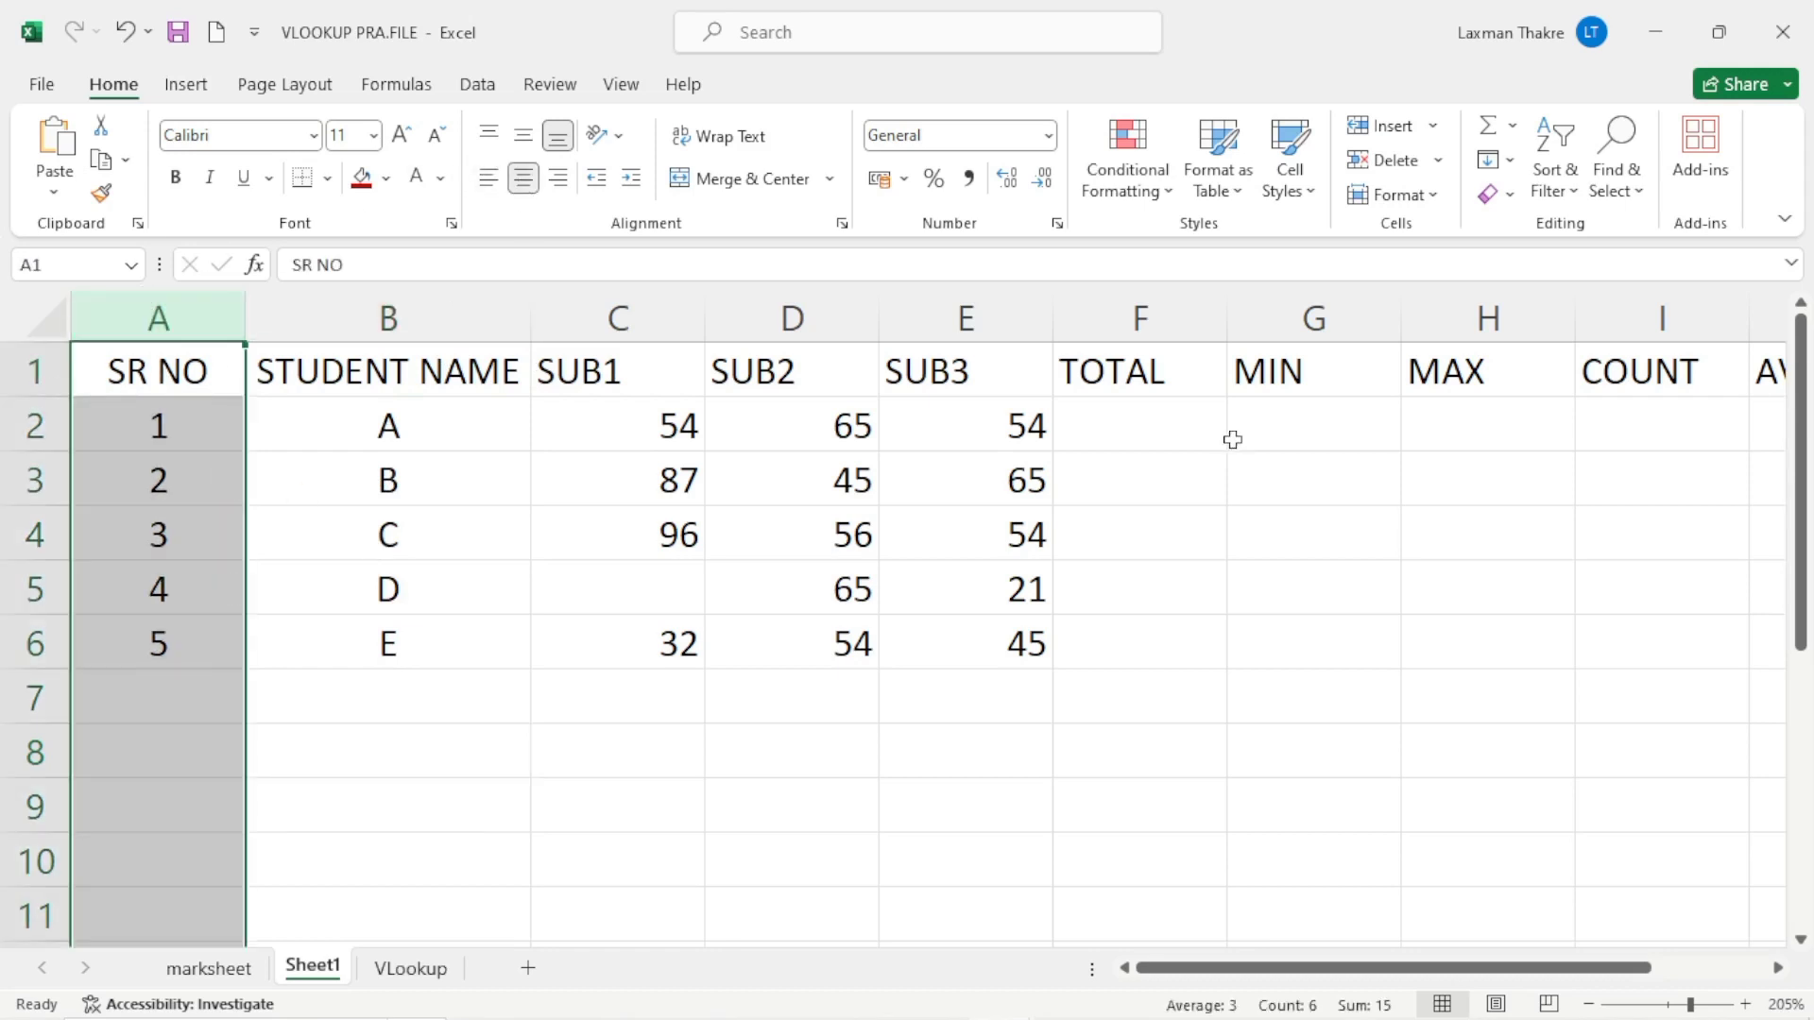
Try to centre the contents of columns A through F horizontally in one operation.
drag(166, 312, 1117, 307)
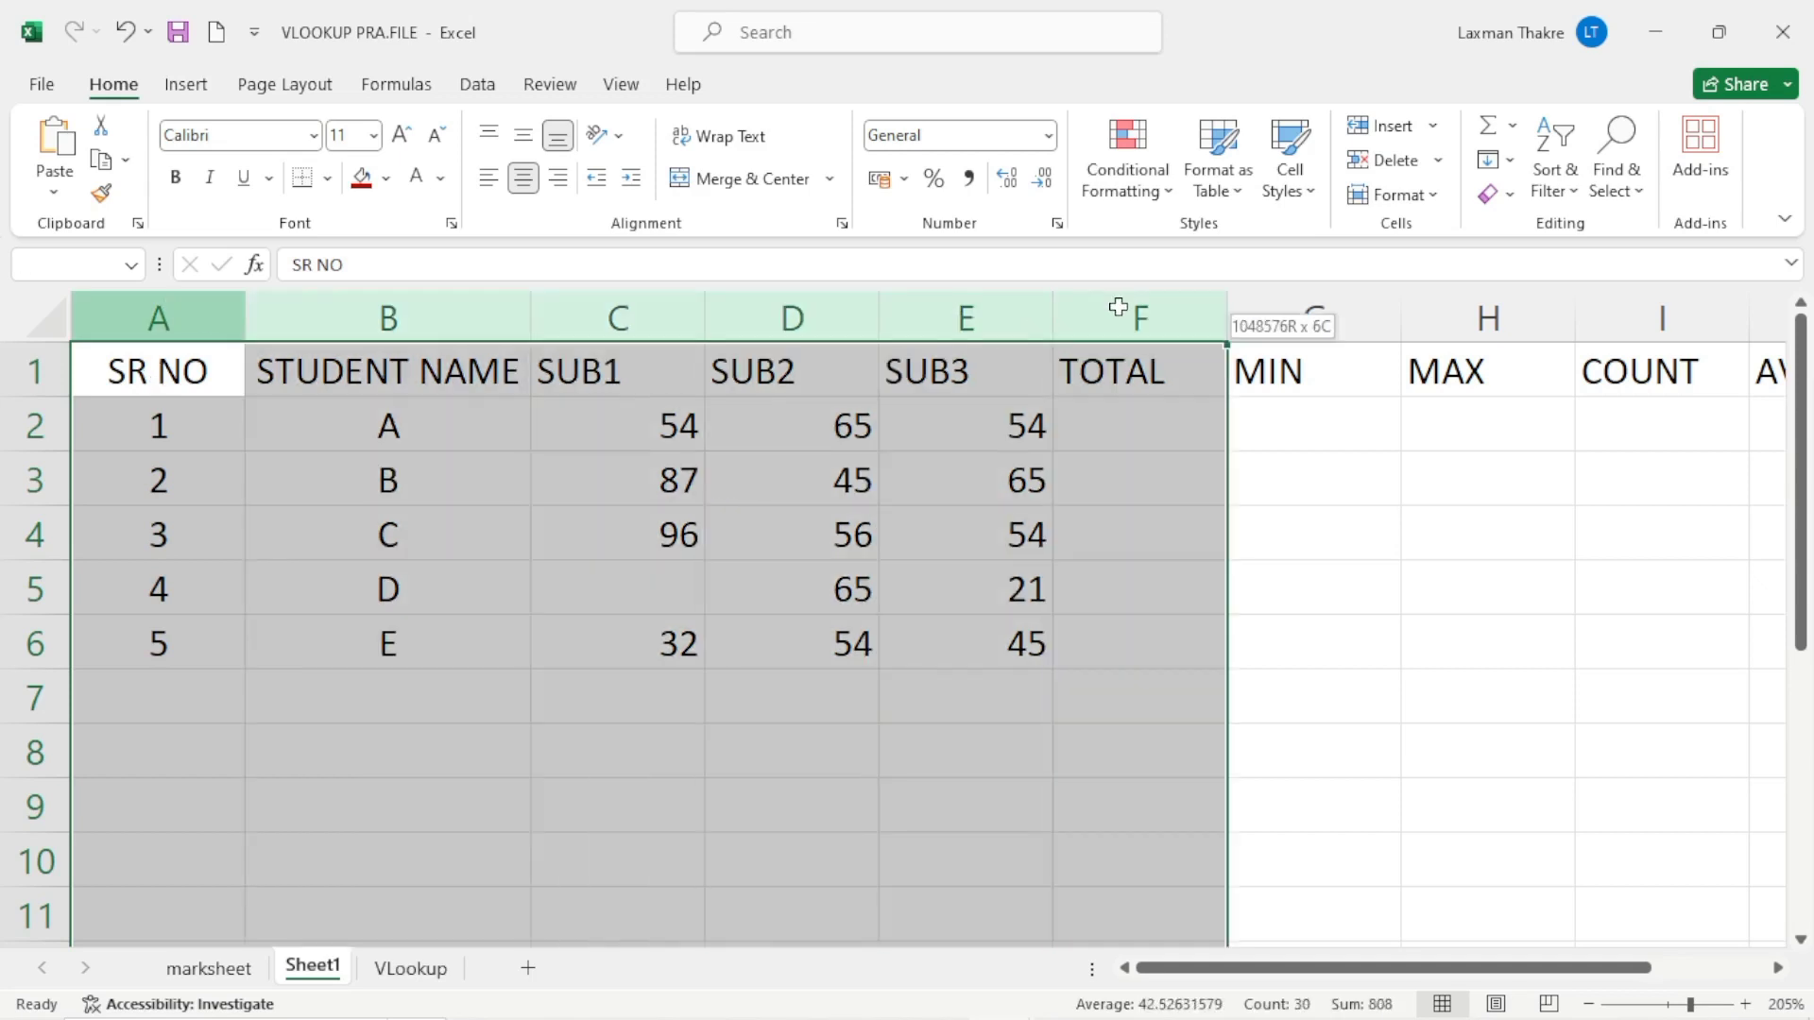
click(522, 177)
click(990, 482)
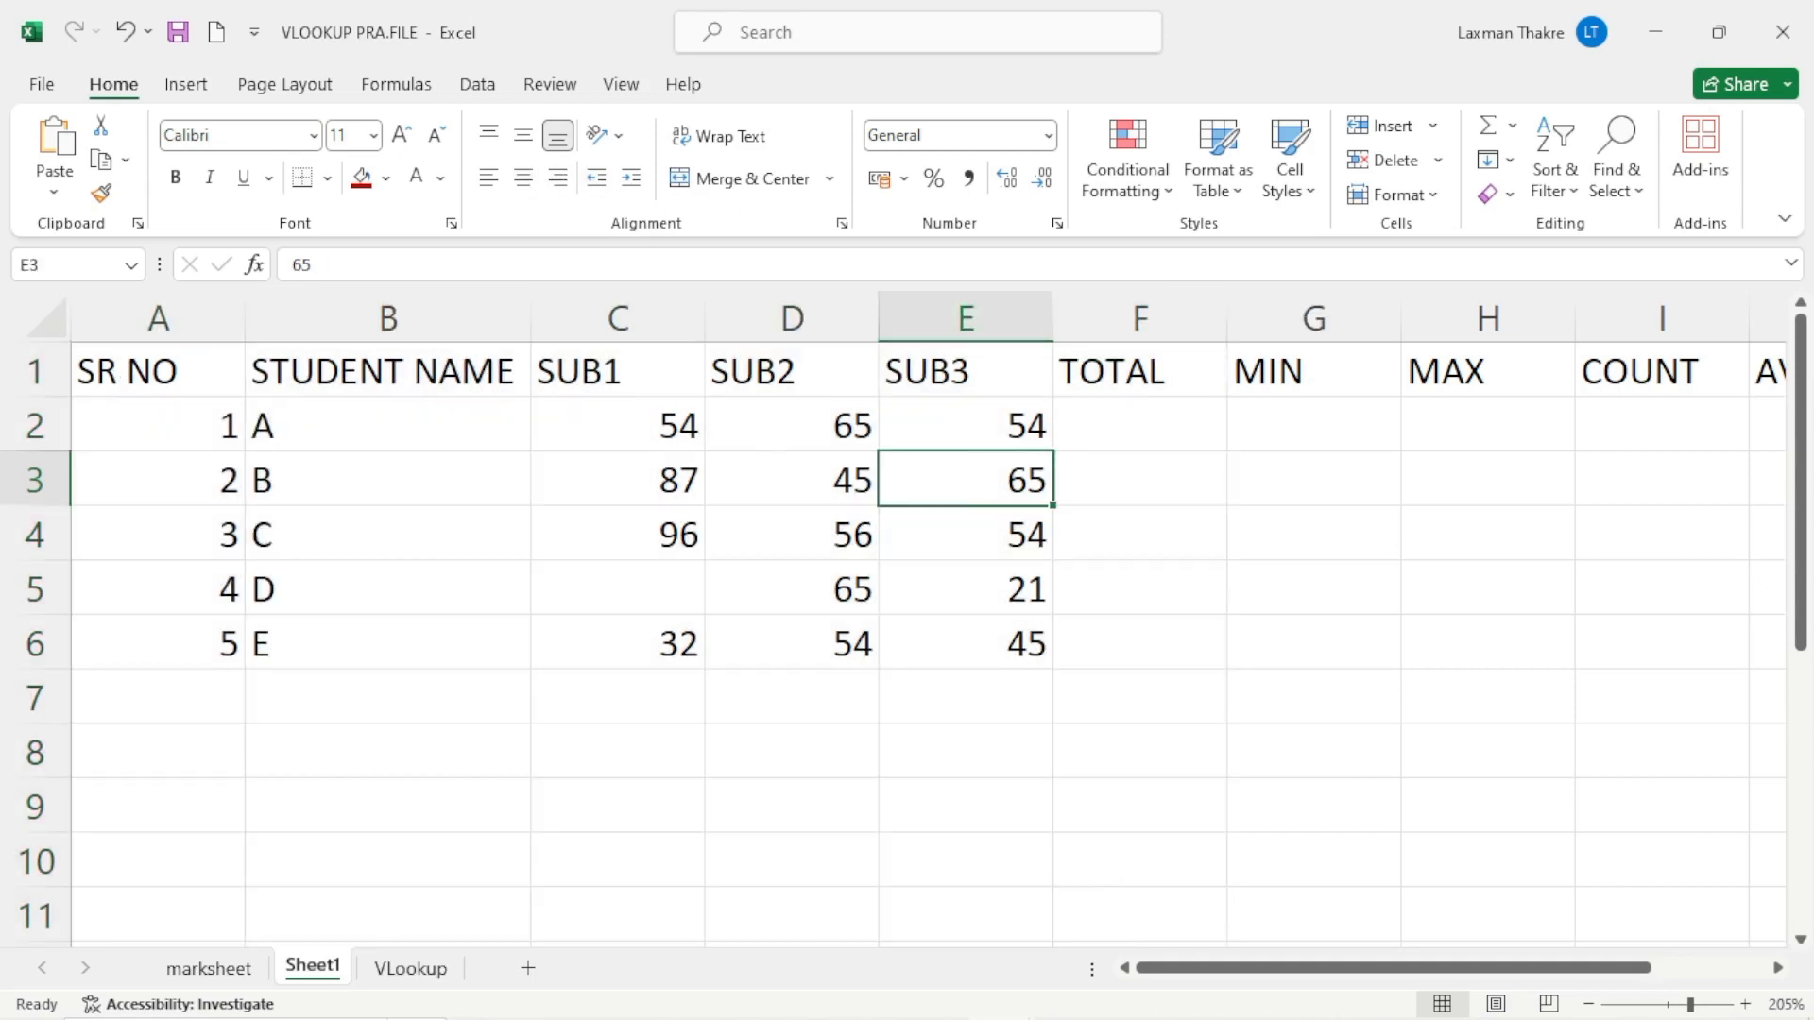
Centre the contents of columns A through F horizontally.
drag(219, 315, 1205, 317)
click(523, 178)
click(689, 458)
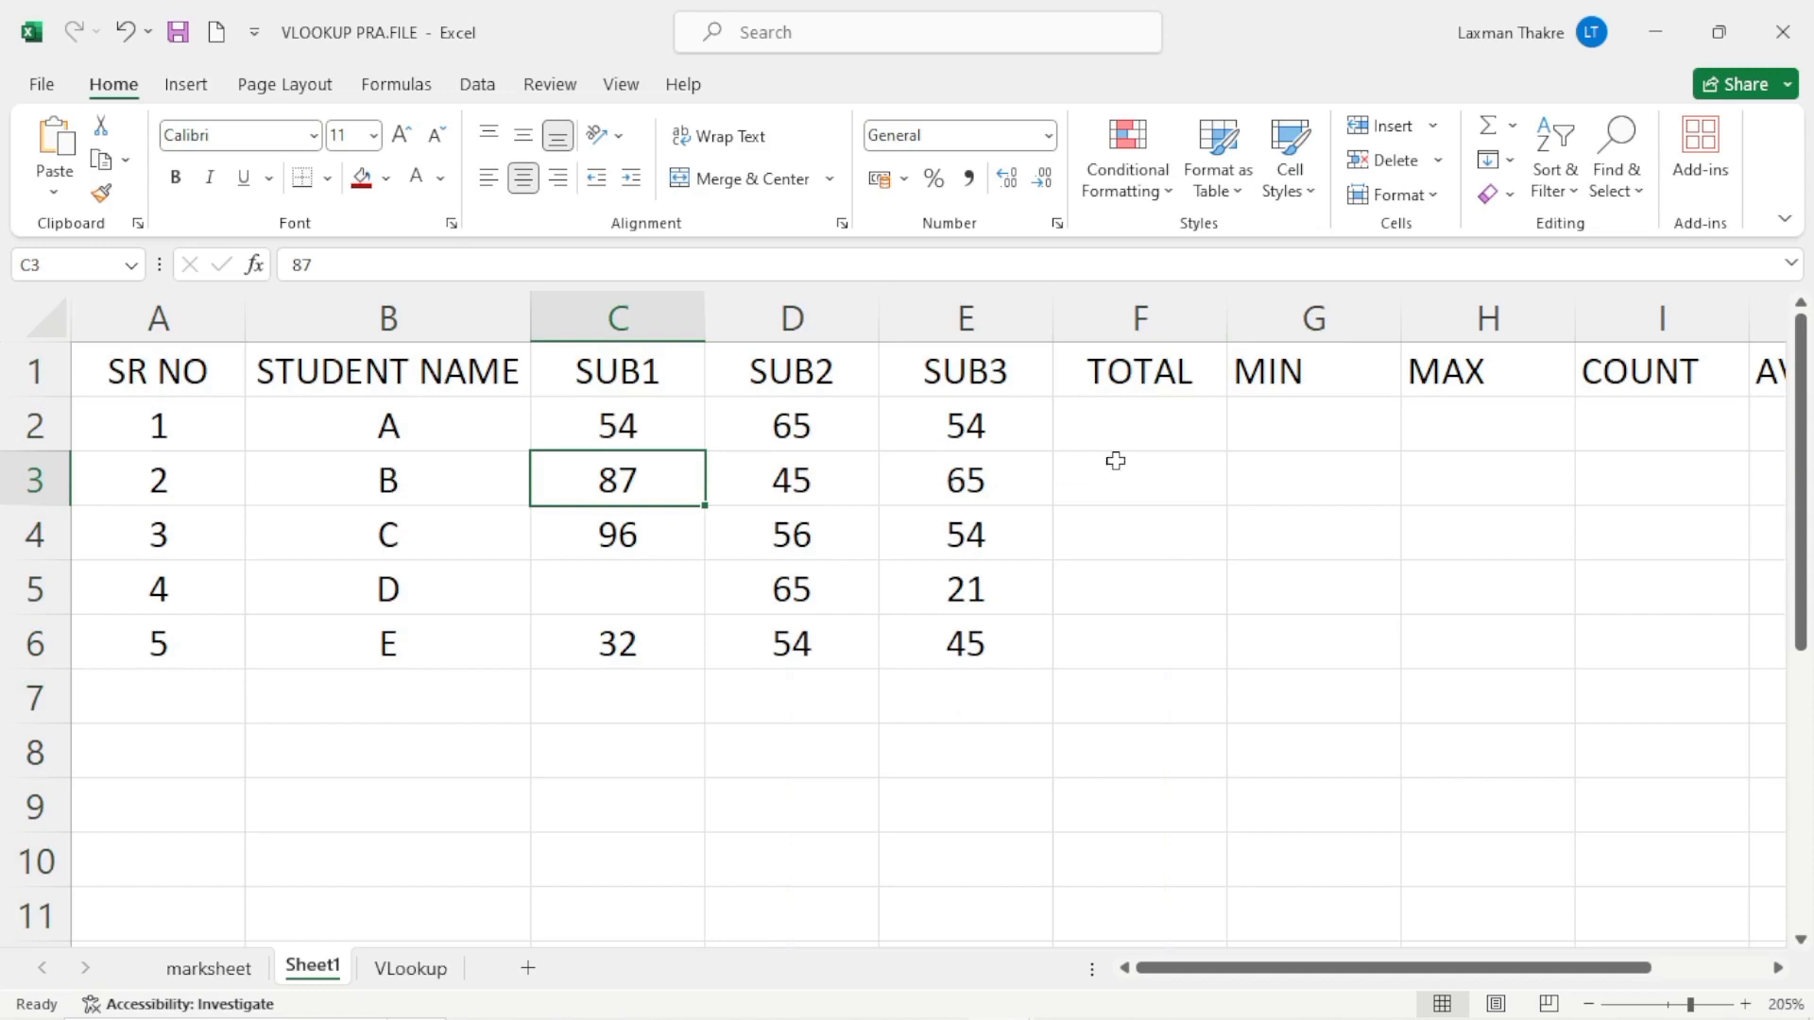
Examine each student's SUB1 to SUB3 marks row by row, from row 2 to row 6, against the TOTAL column.
click(1139, 424)
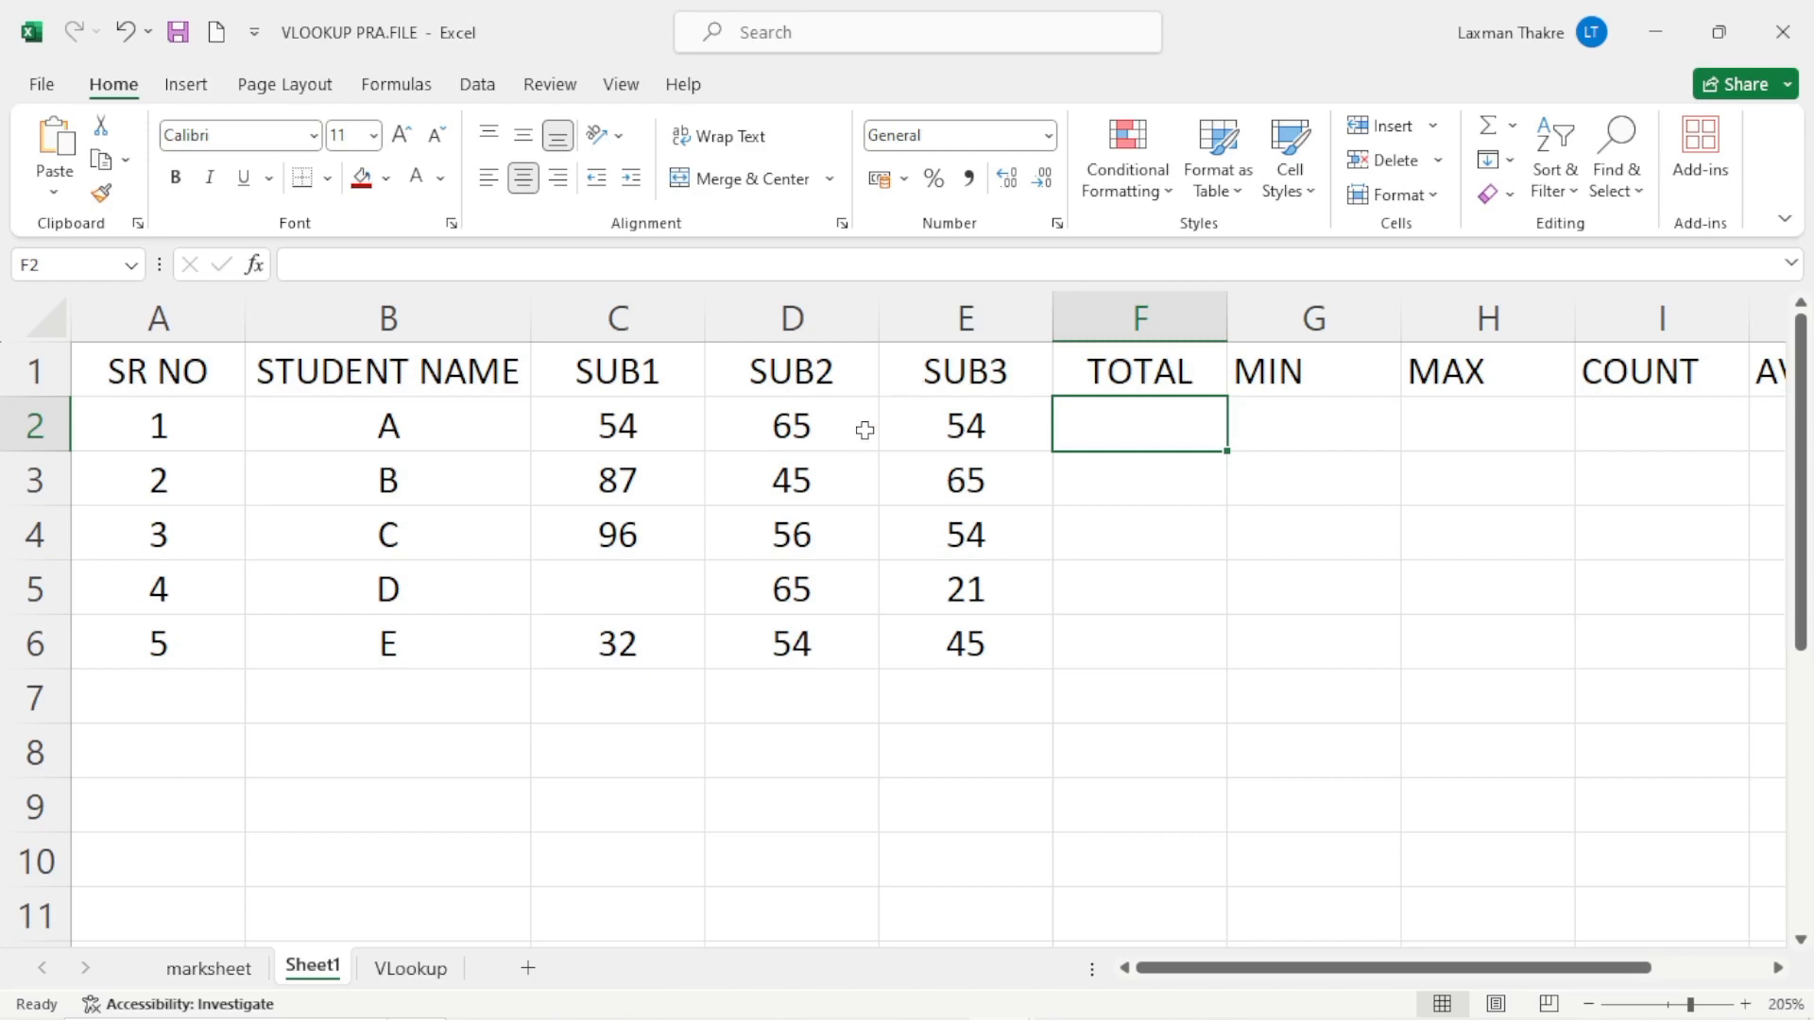
click(626, 430)
key(ctrl+shift+Right)
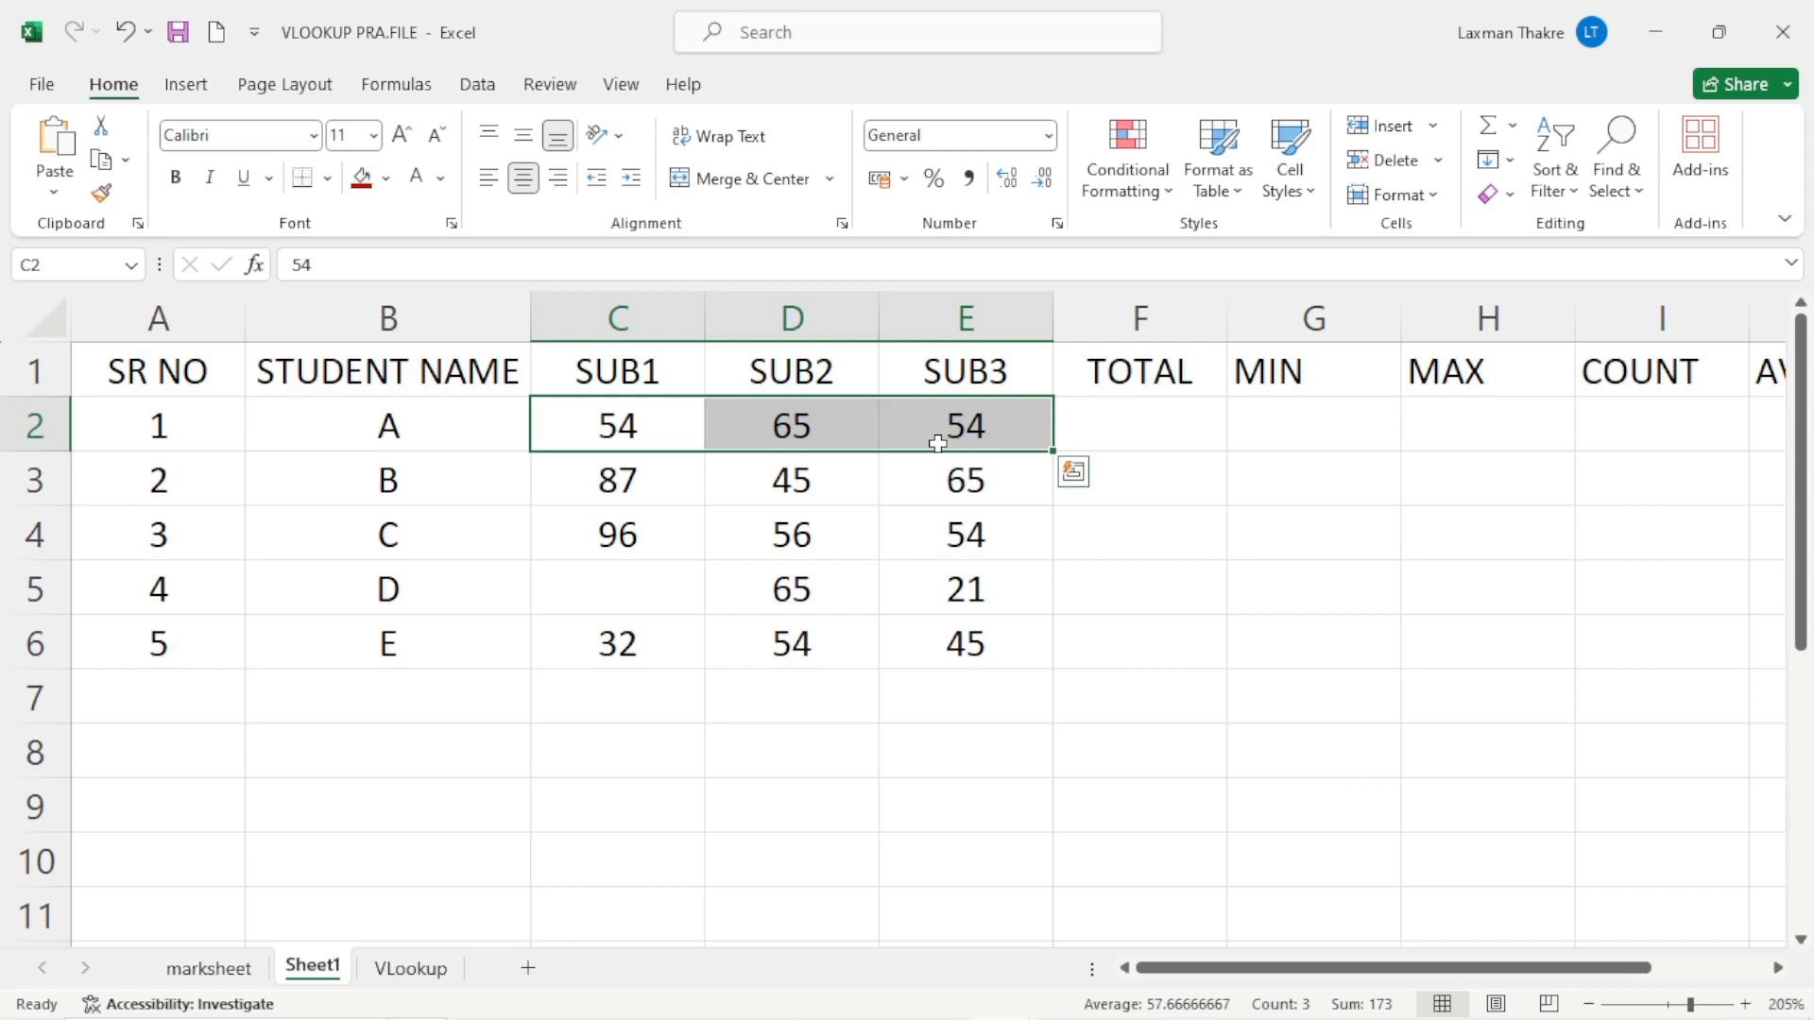
click(614, 482)
drag(808, 487, 988, 488)
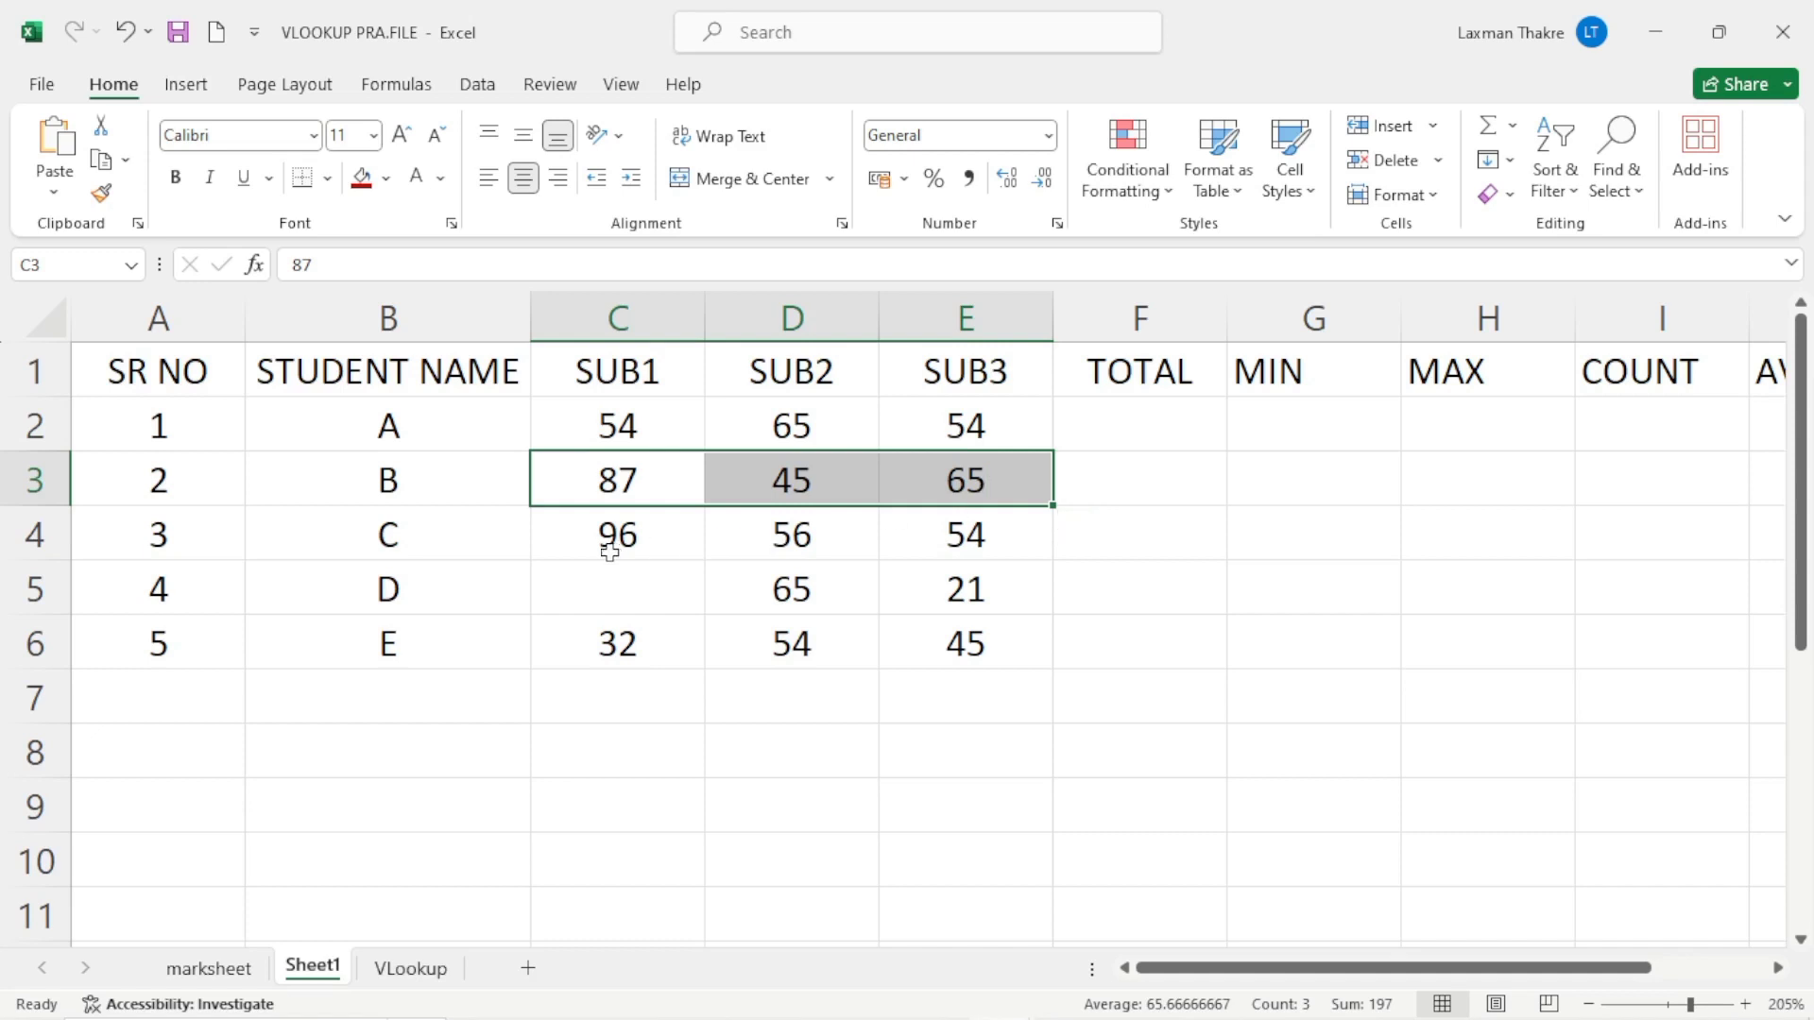
drag(612, 550, 1024, 553)
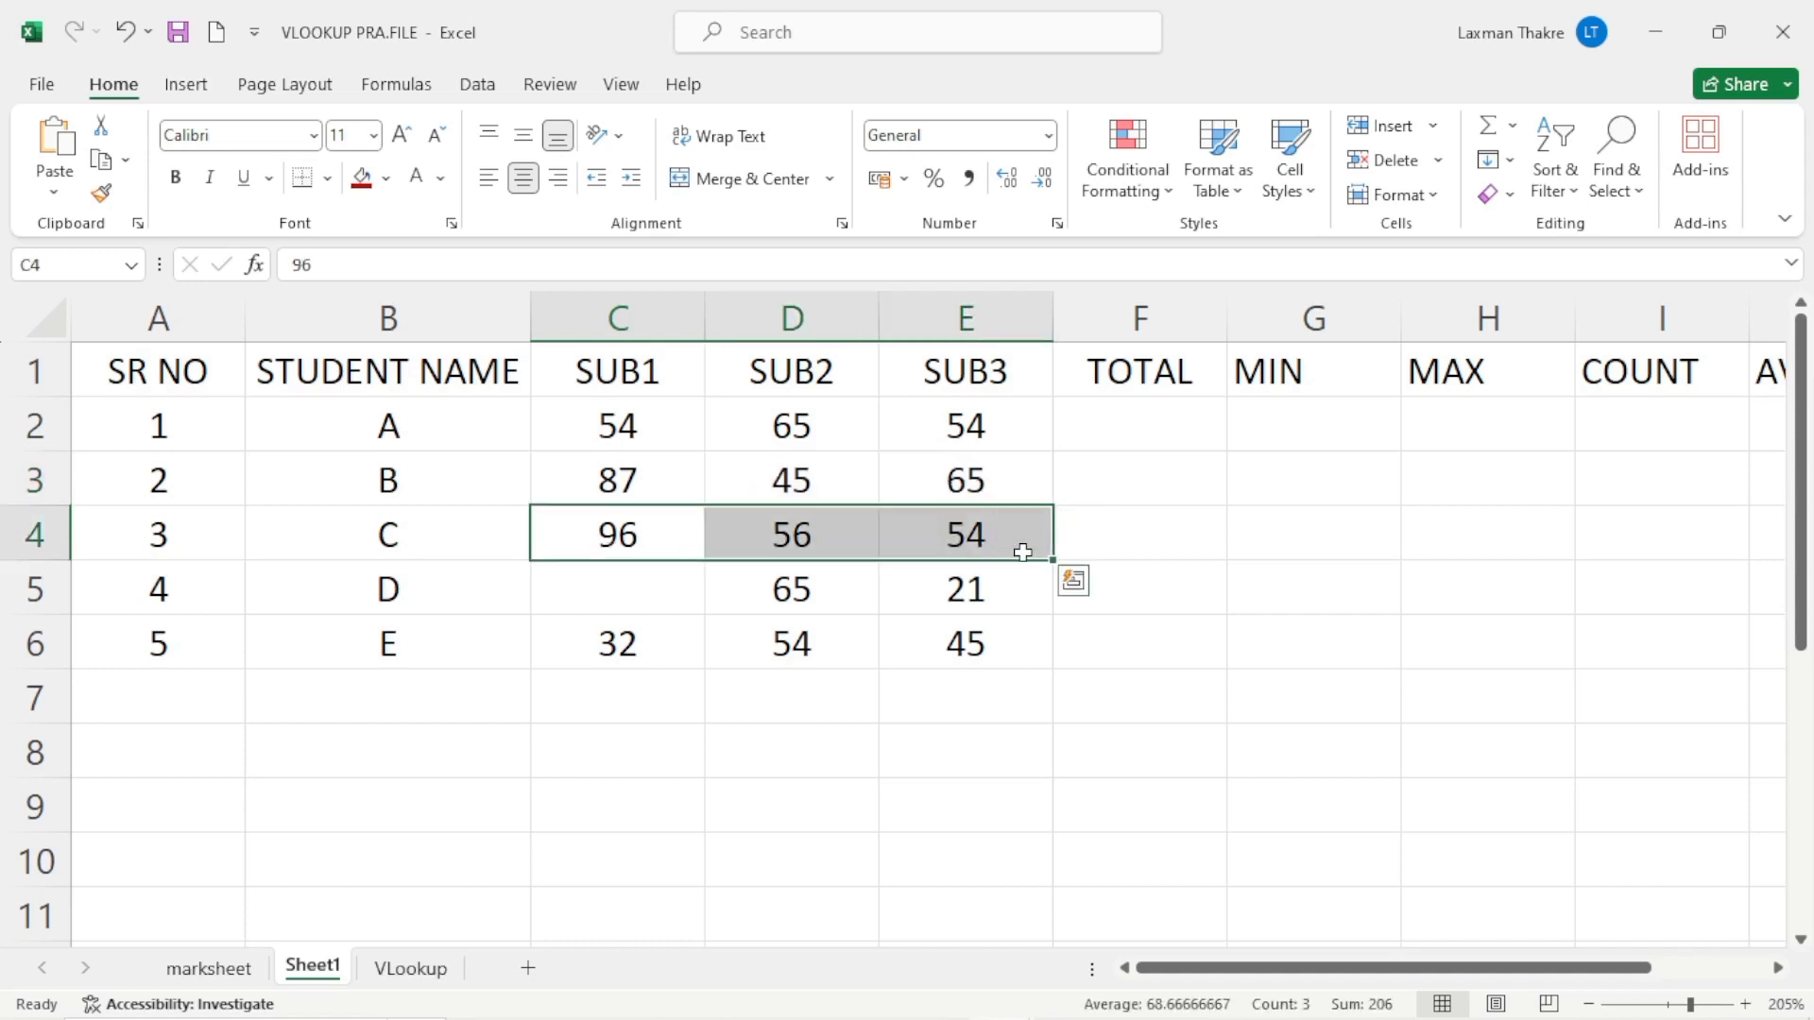
drag(643, 588, 911, 586)
drag(635, 643, 1001, 641)
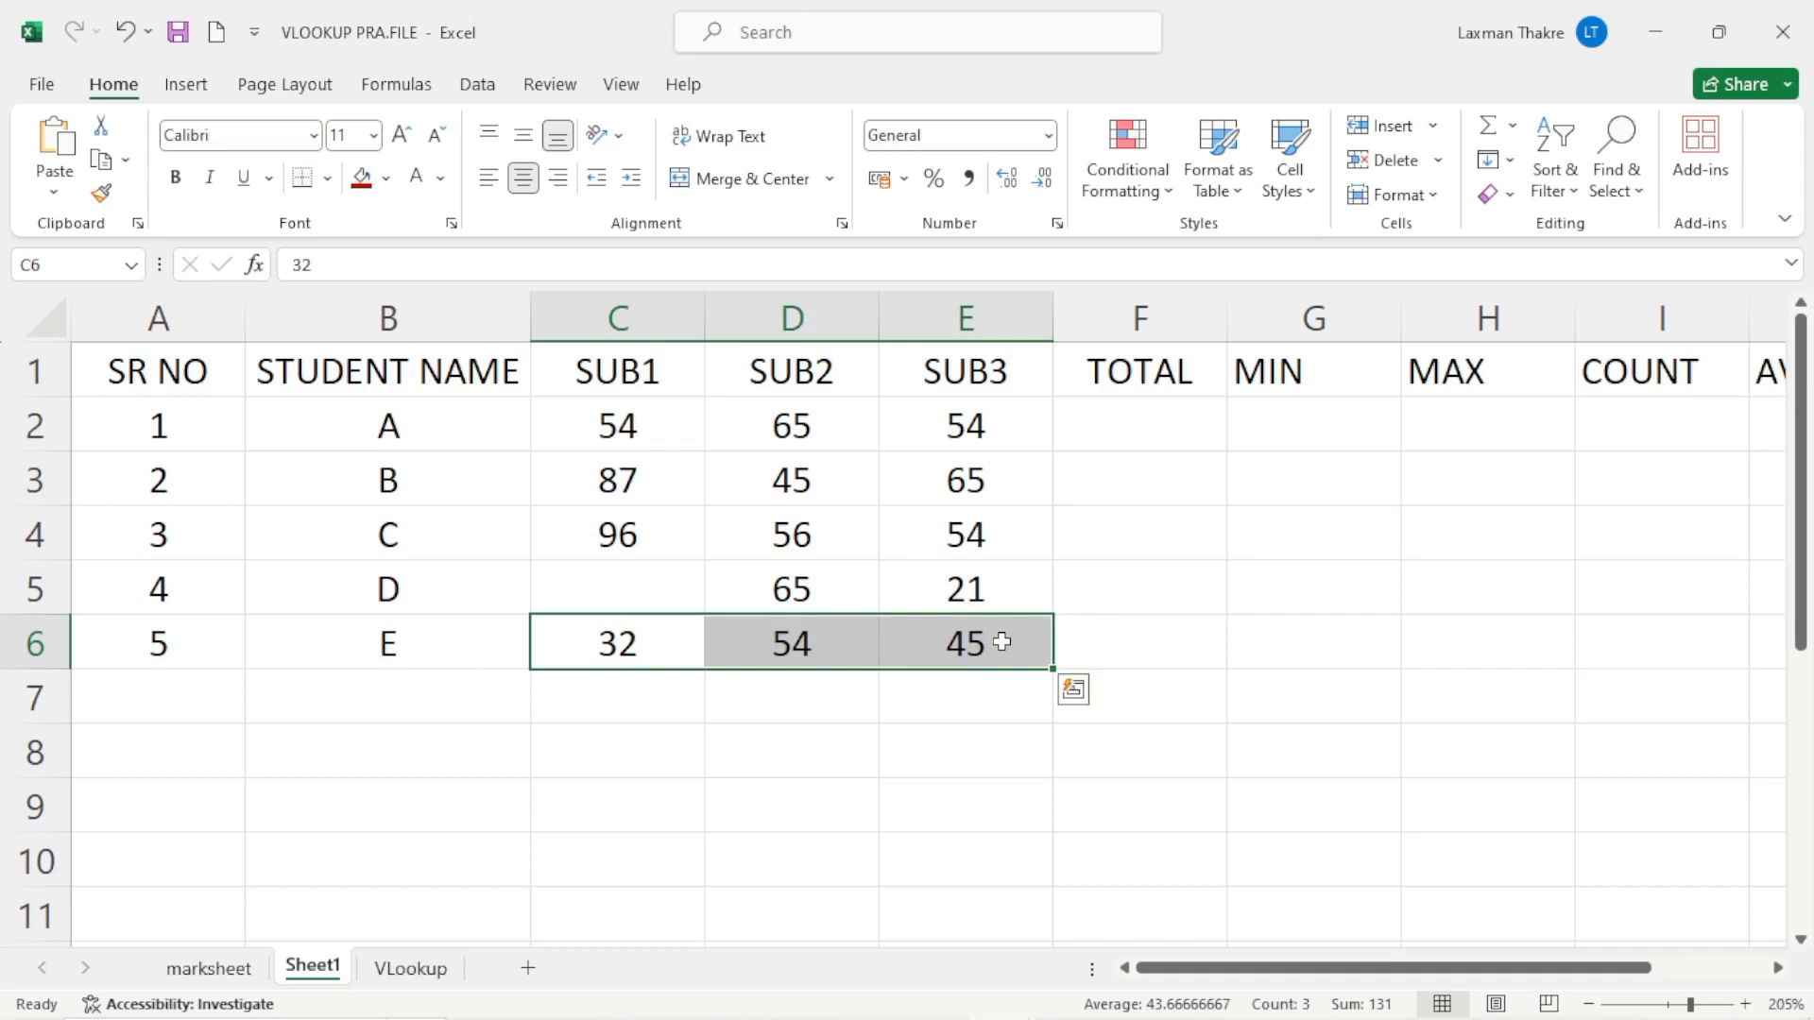
click(1138, 424)
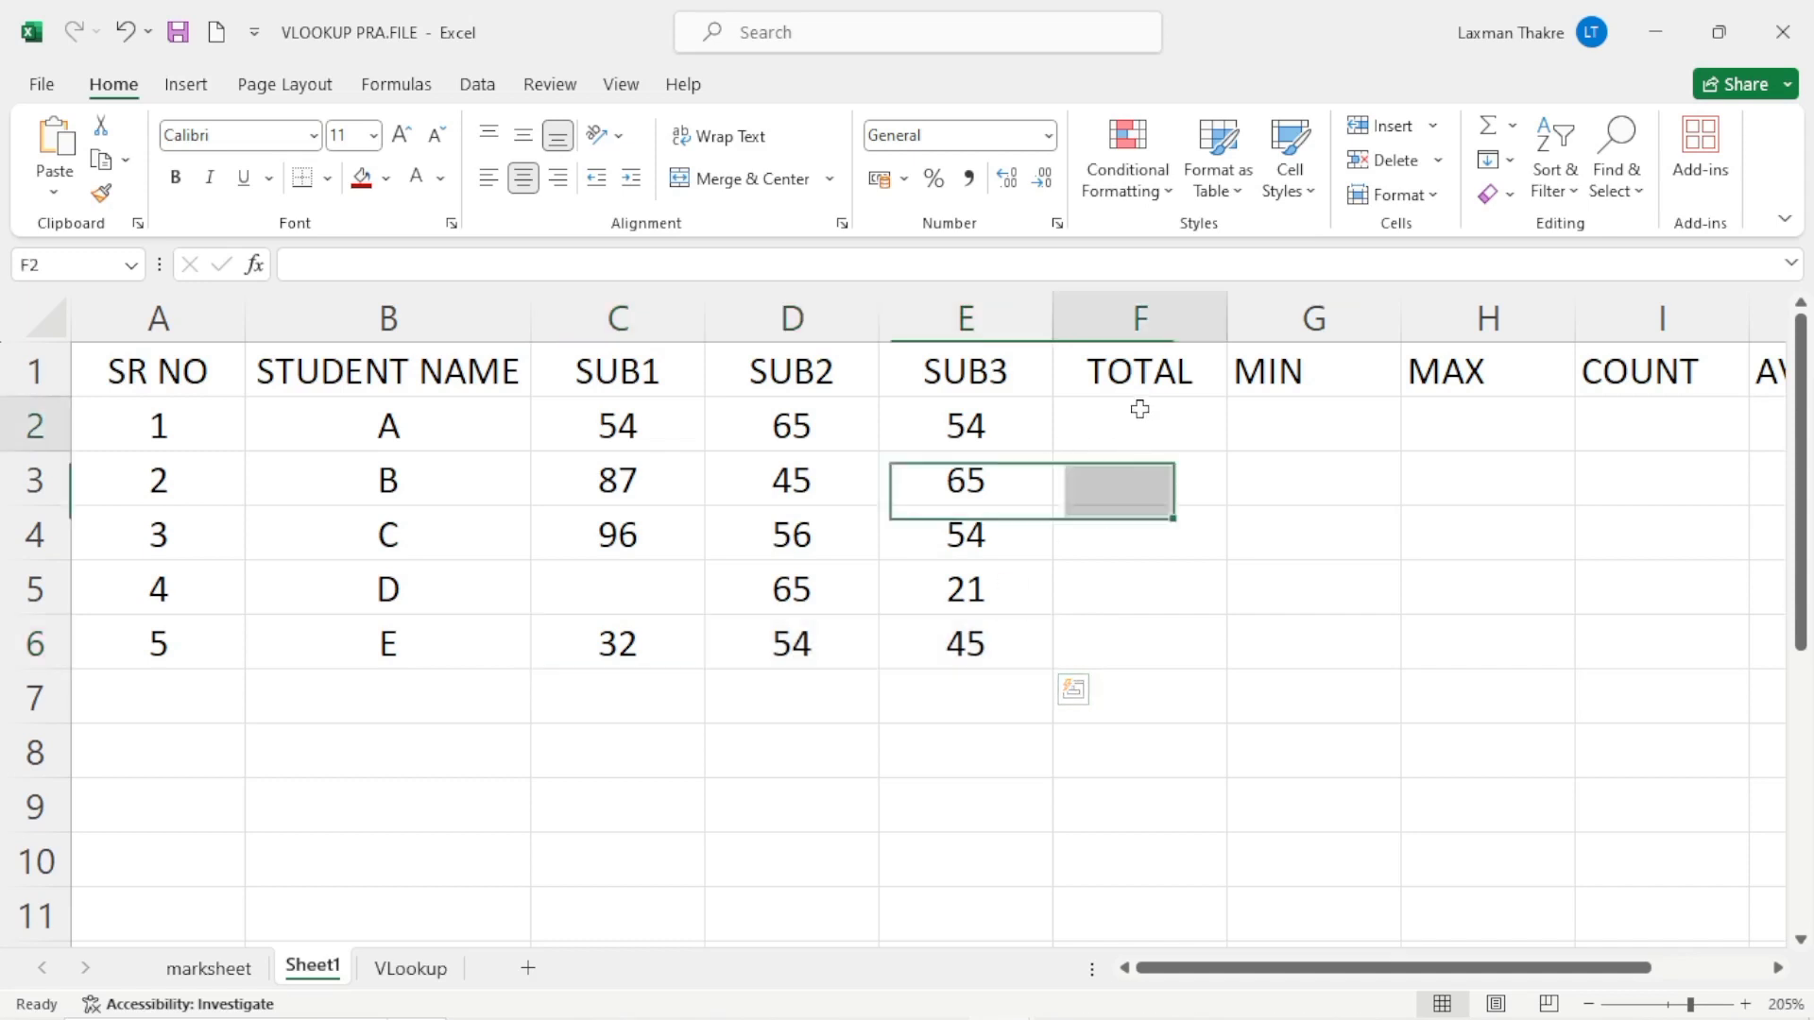
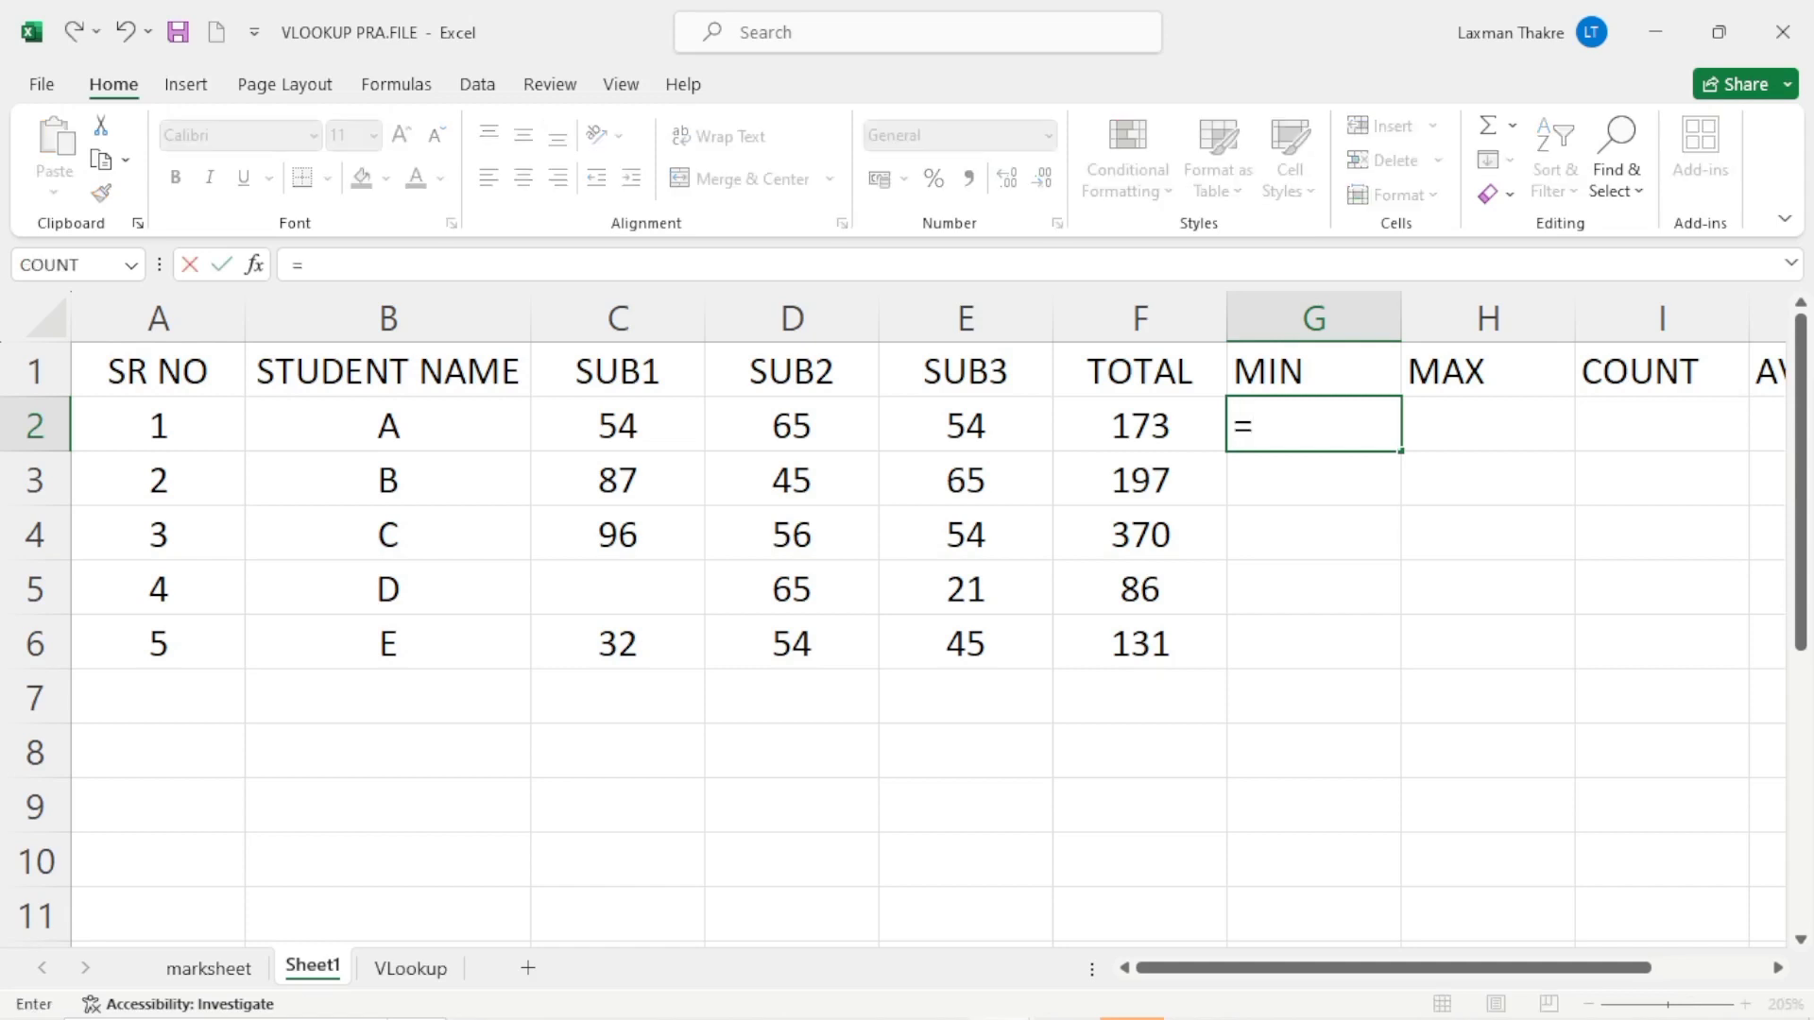
Complete the formula =MIN(C2:E2) in cell G2 for the first student's lowest mark.
text(MIN)
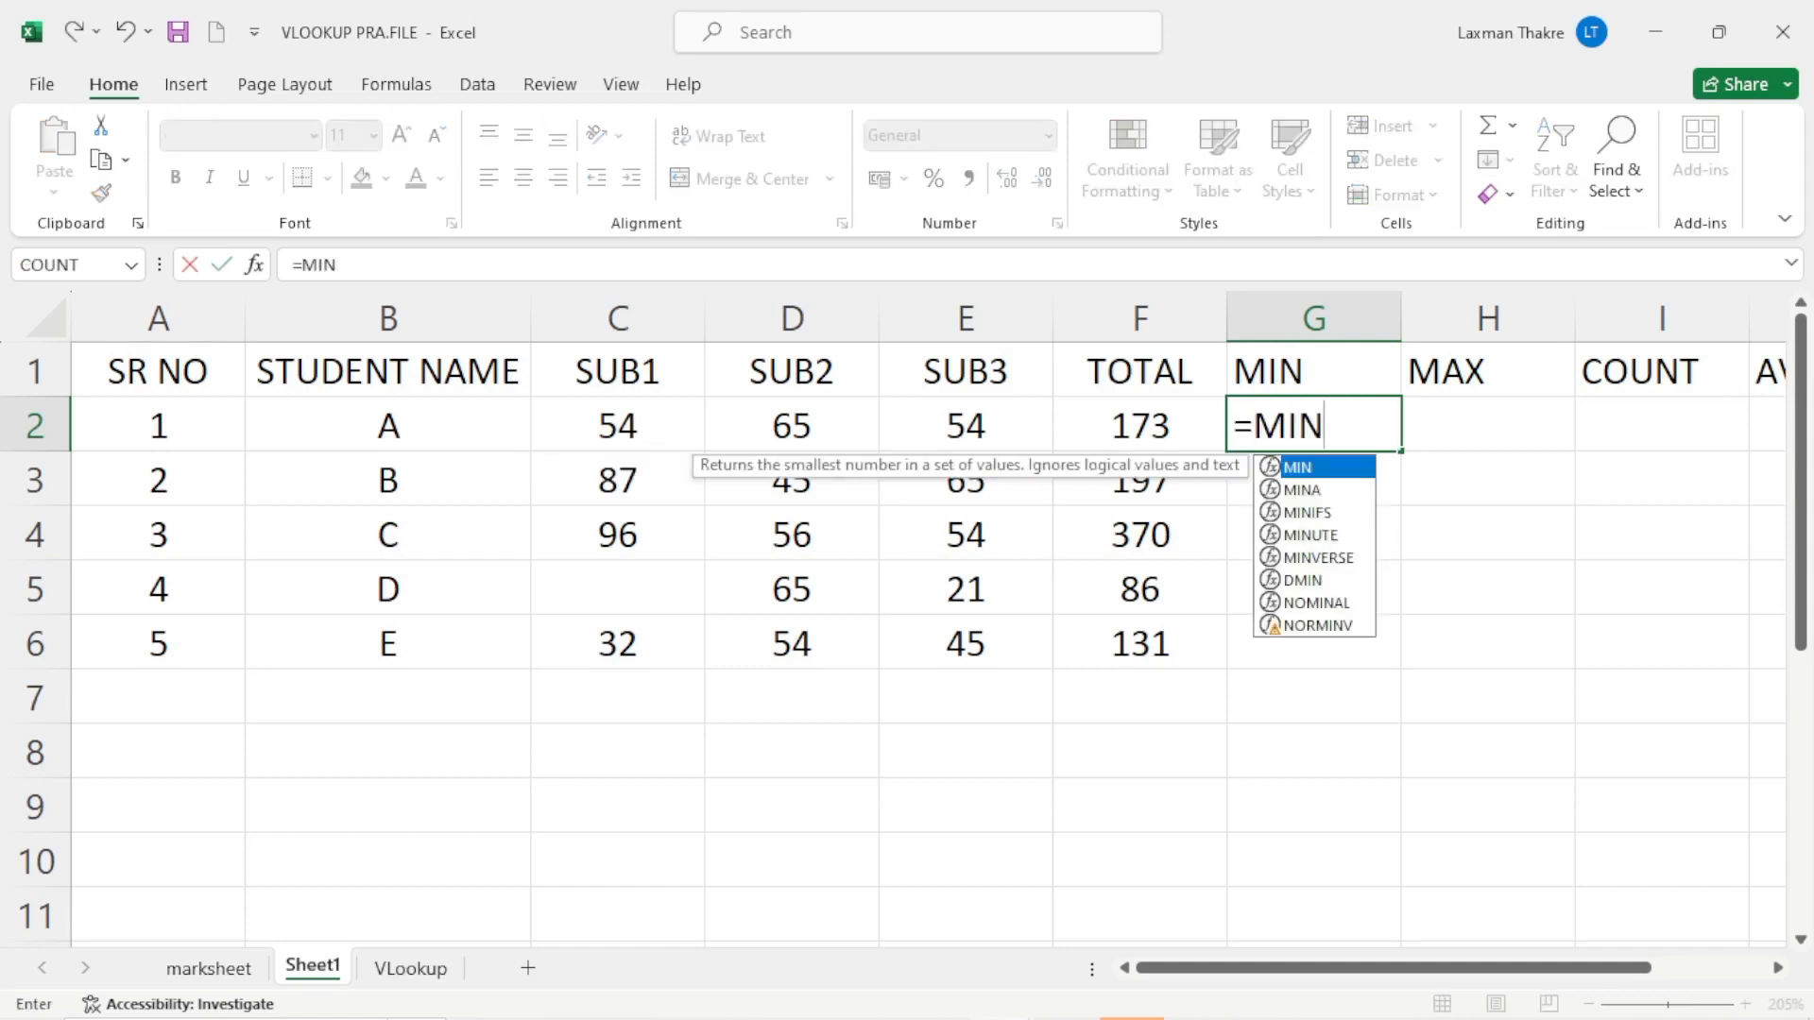
text(()
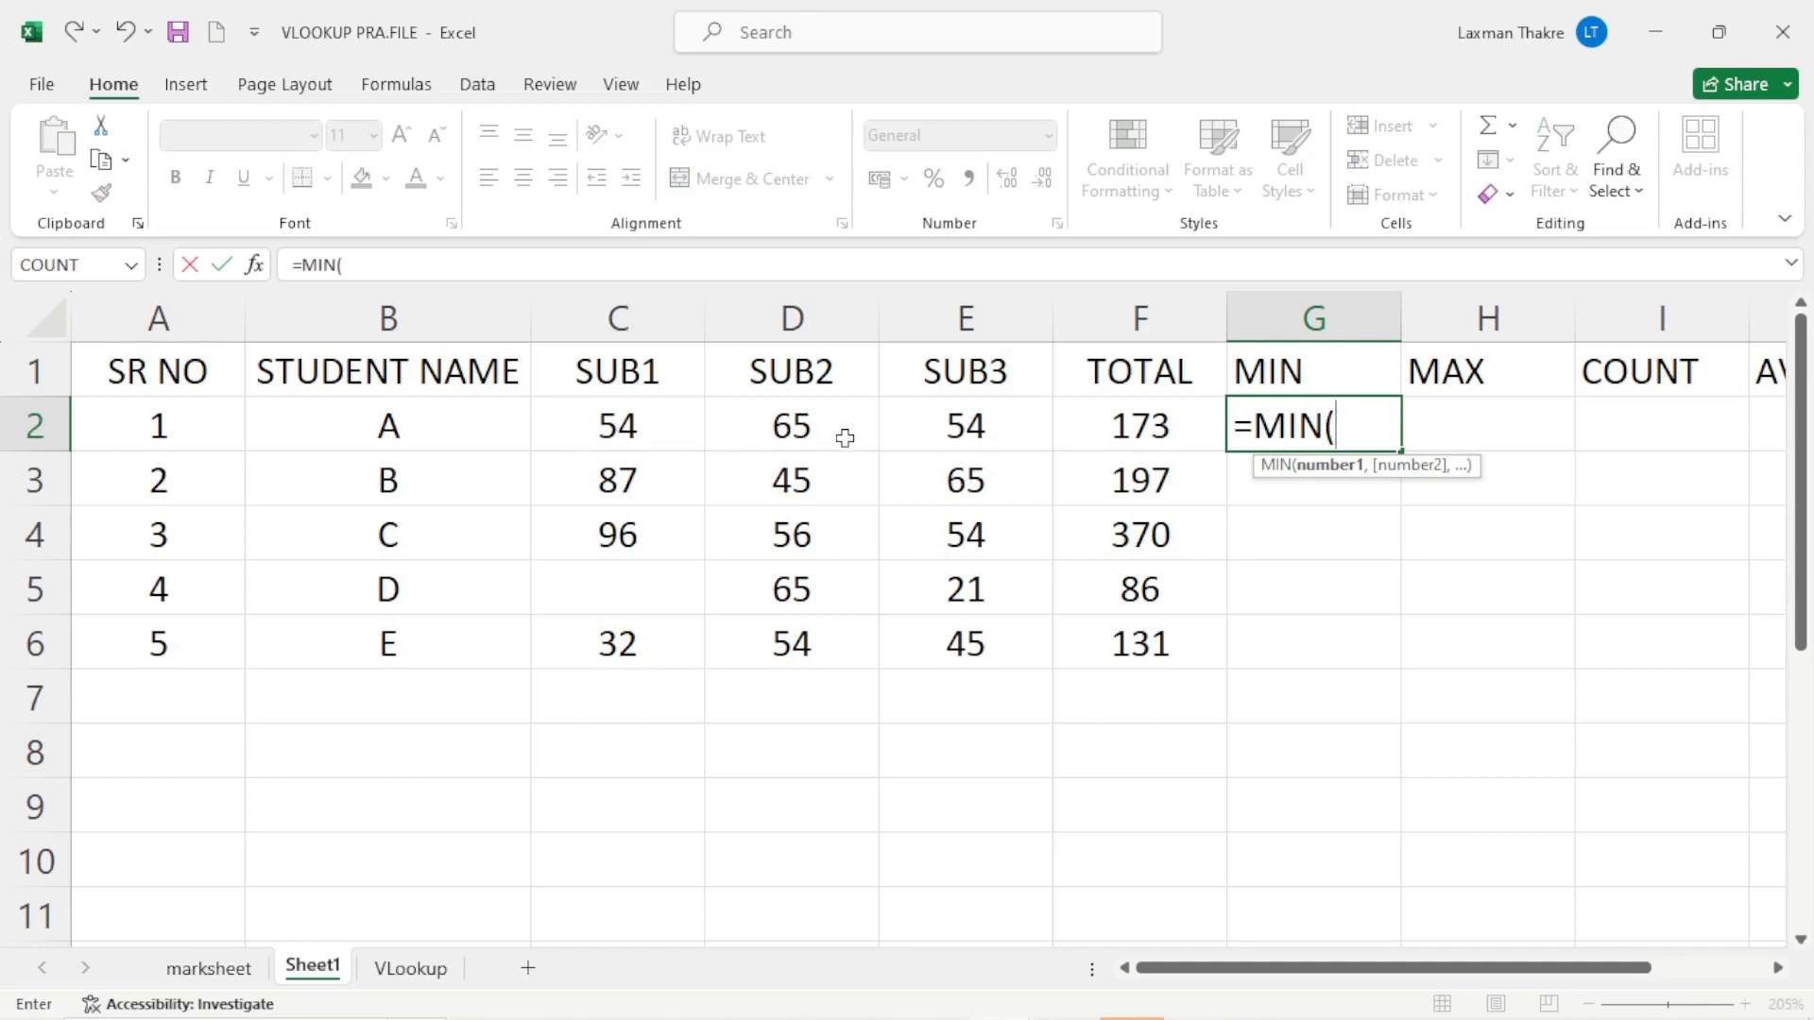
drag(942, 422, 683, 430)
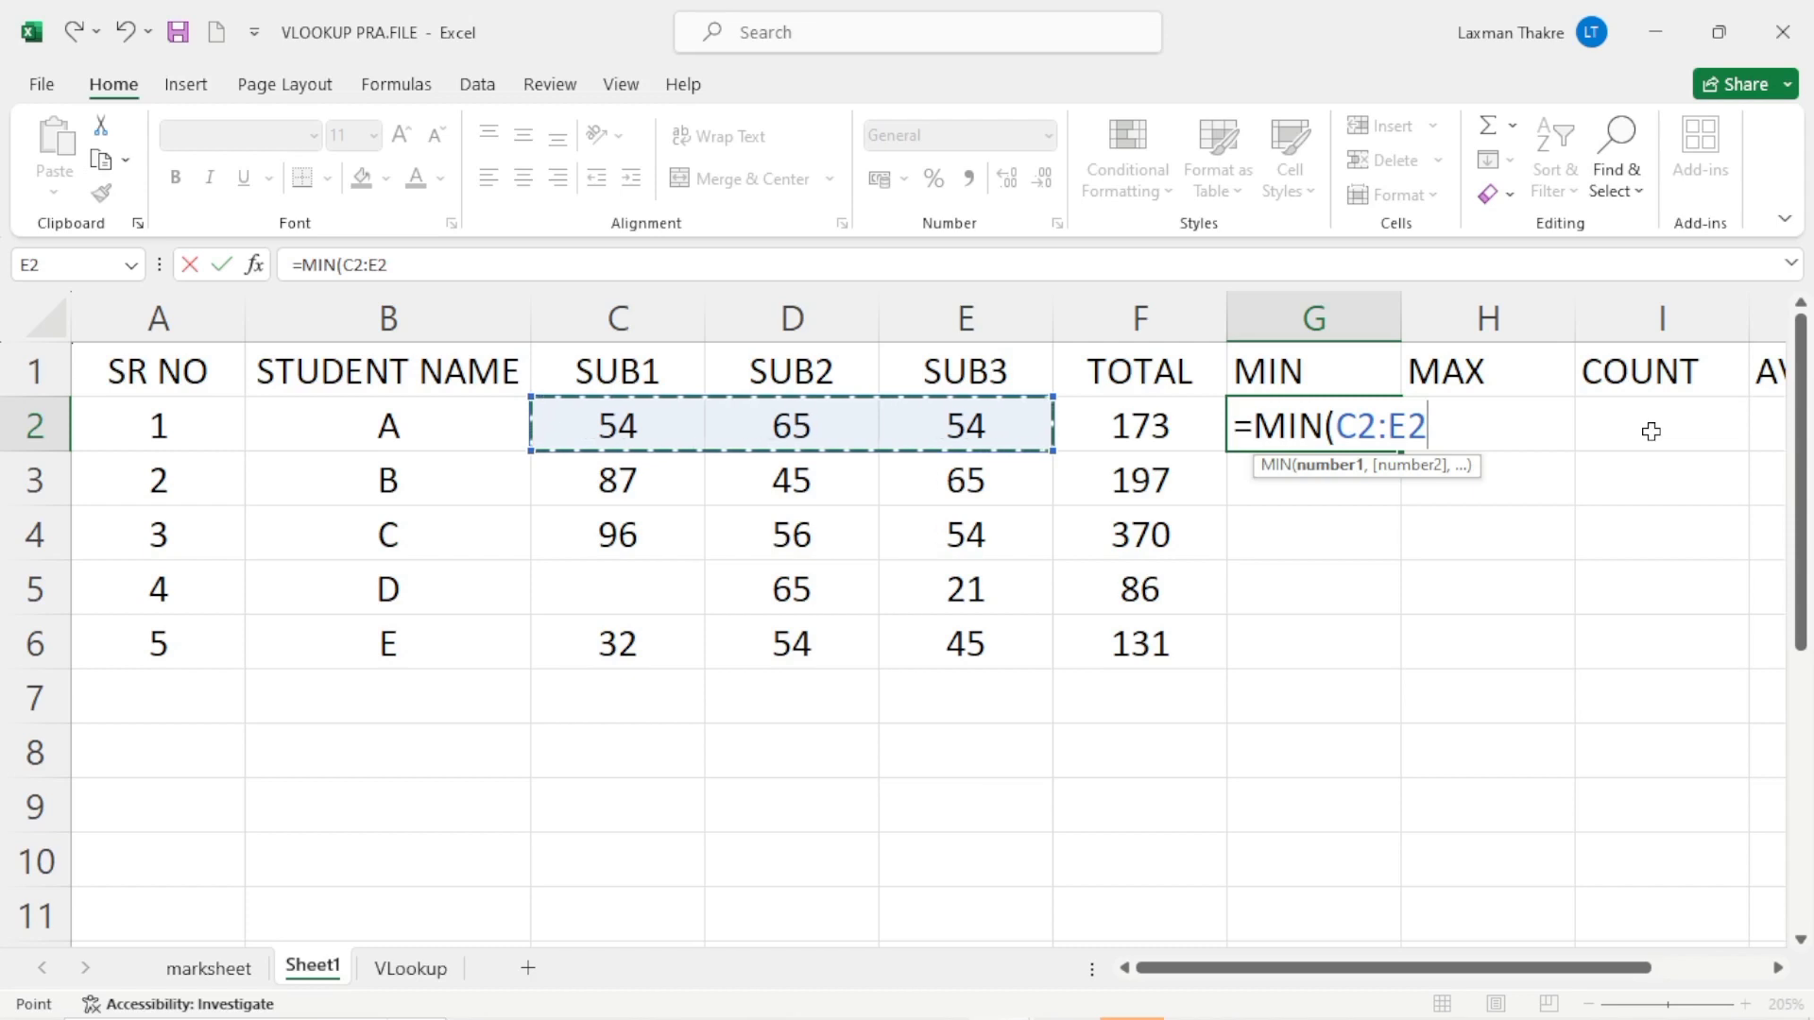
text())
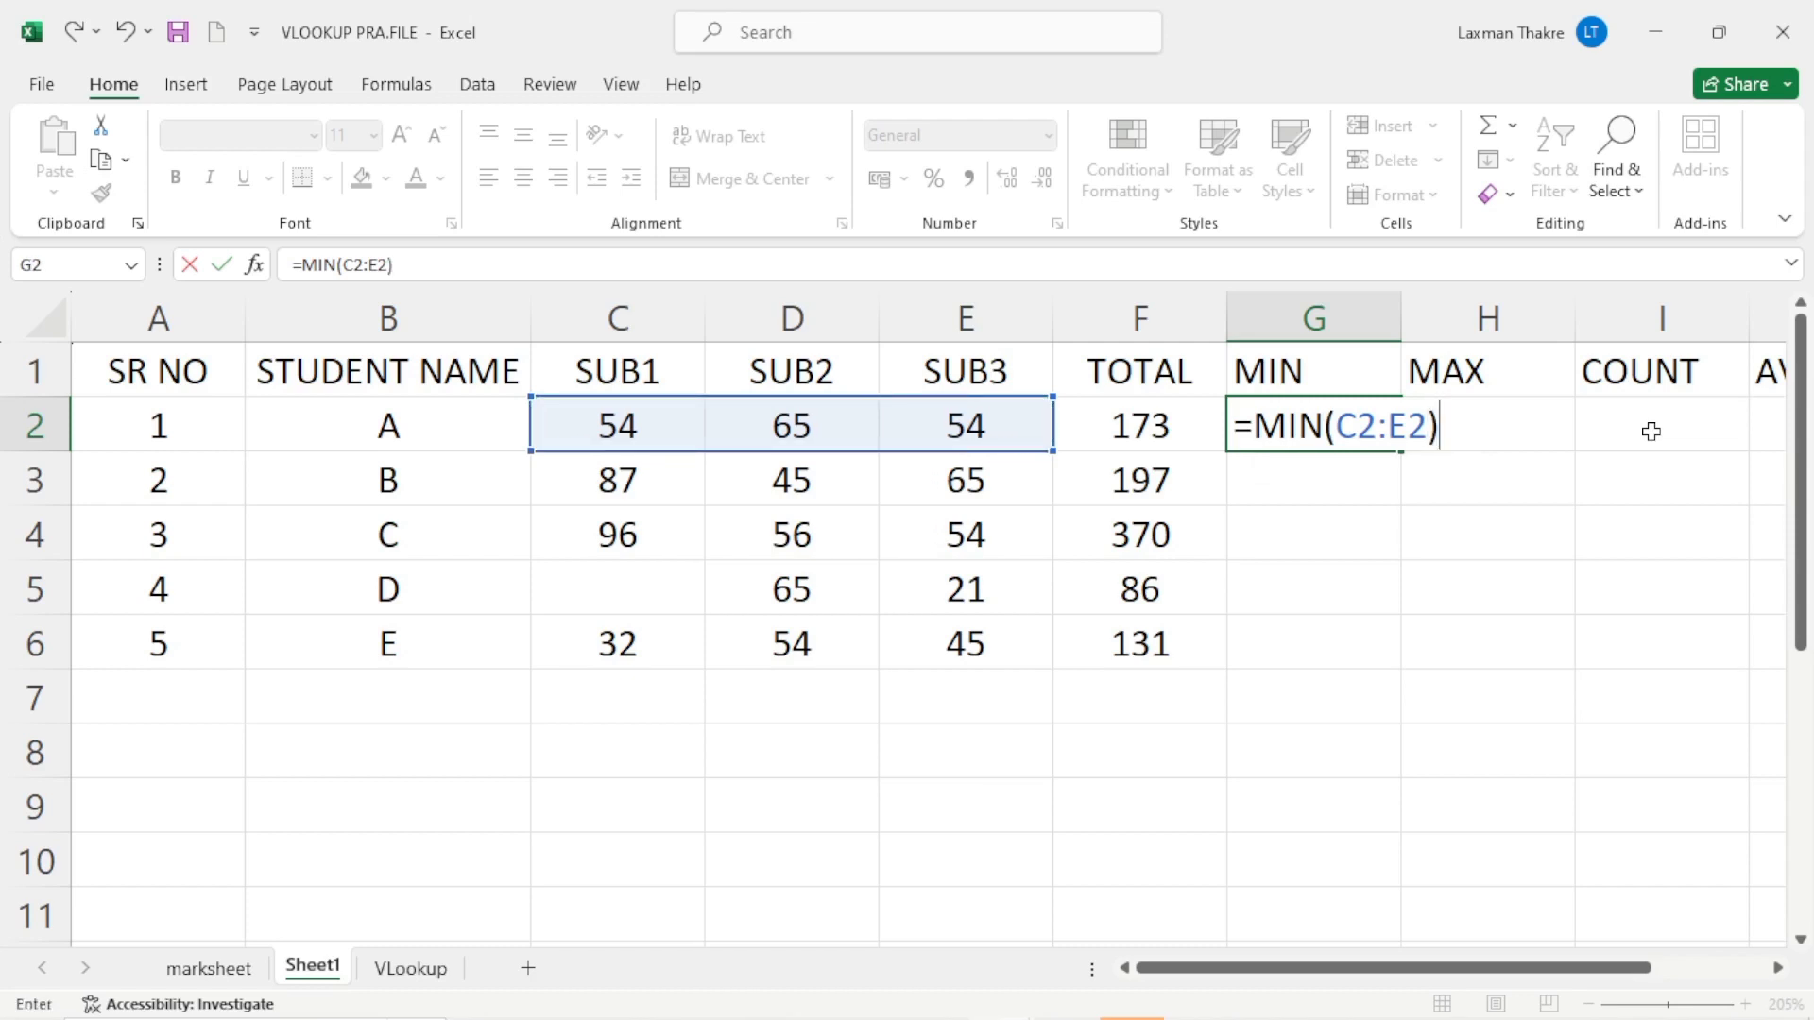
key(Return)
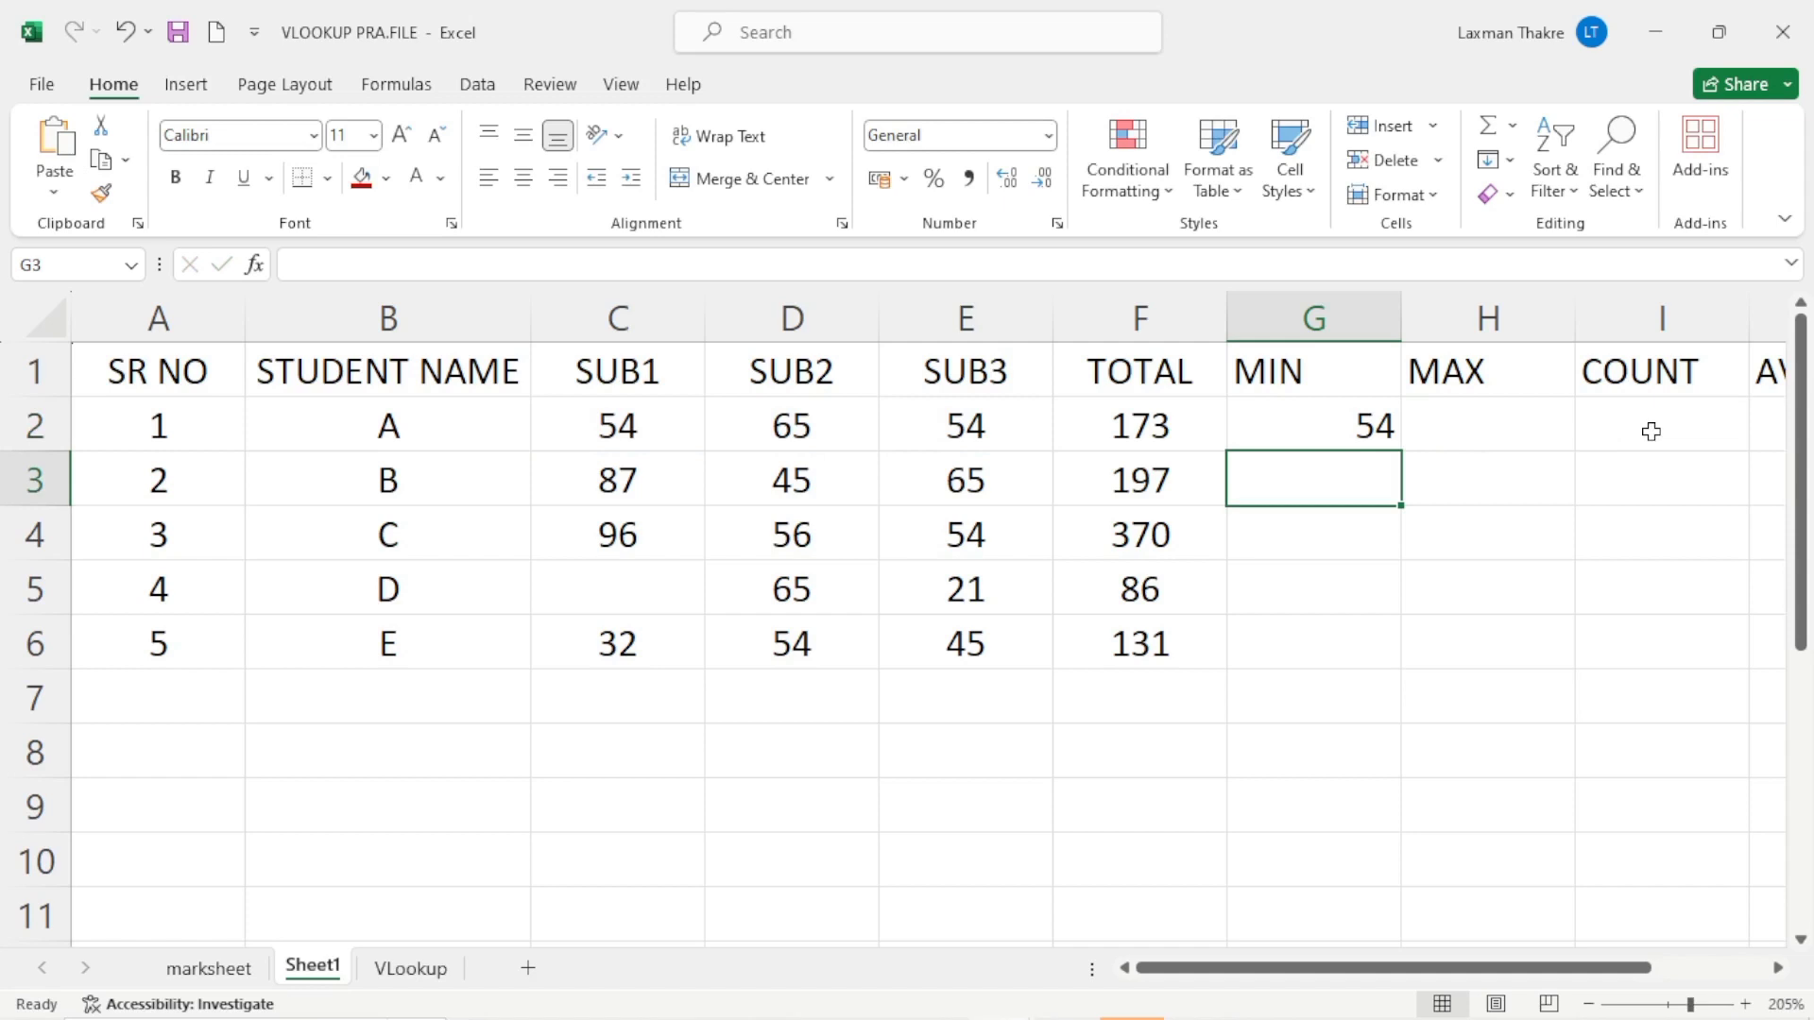
Try copying the MIN formula from G2 through G6 with Fill Down, and undo it.
click(1242, 426)
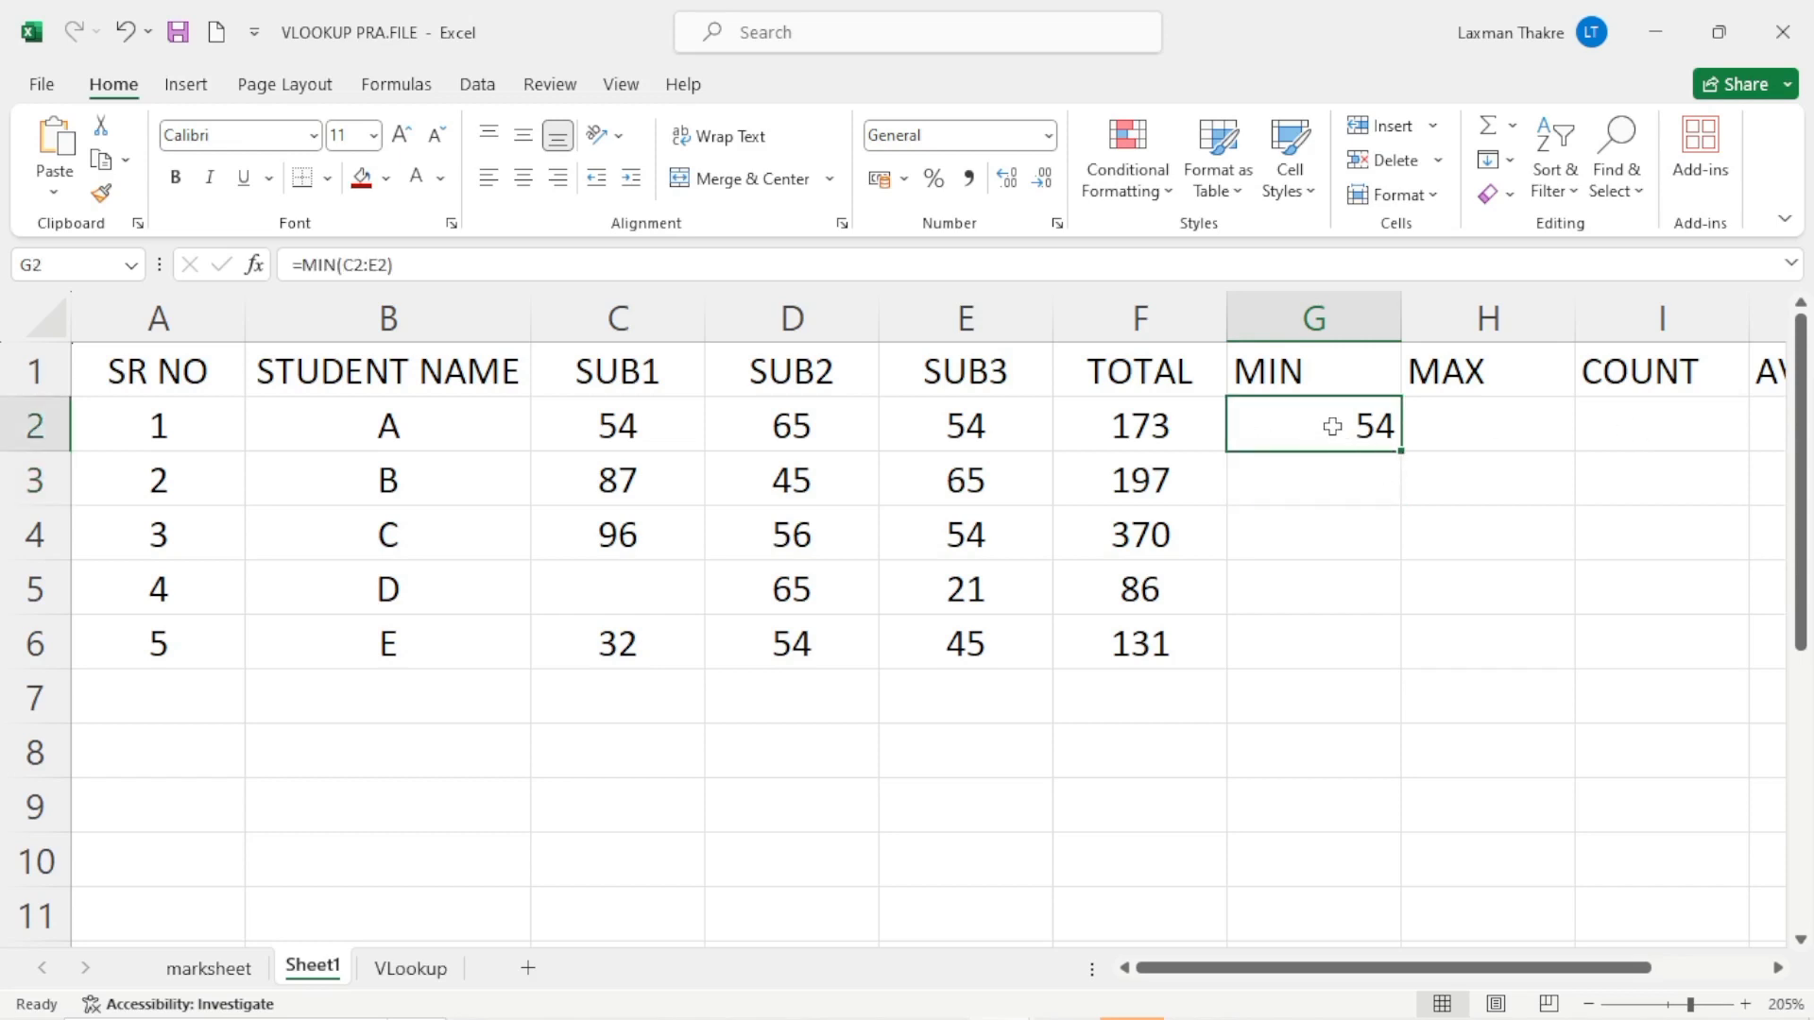
key(shift+Down)
key(shift+Down)
key(shift+Down)
key(shift+Down)
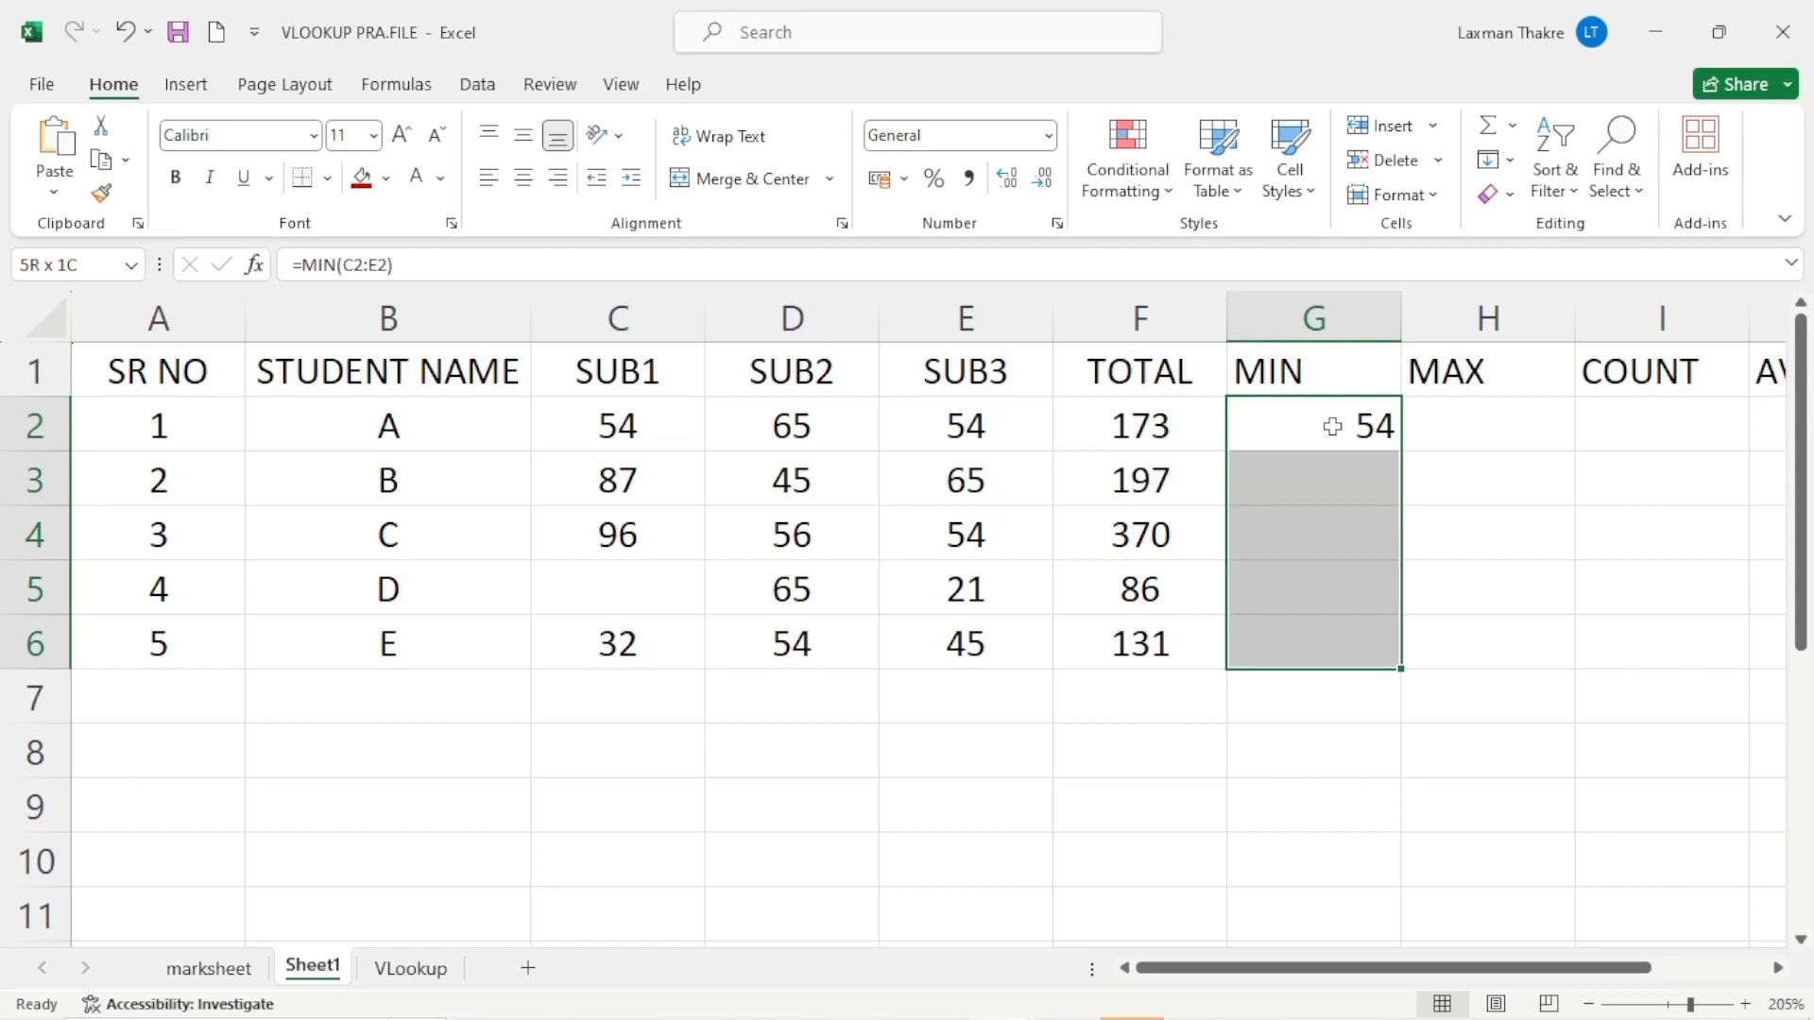
key(ctrl+d)
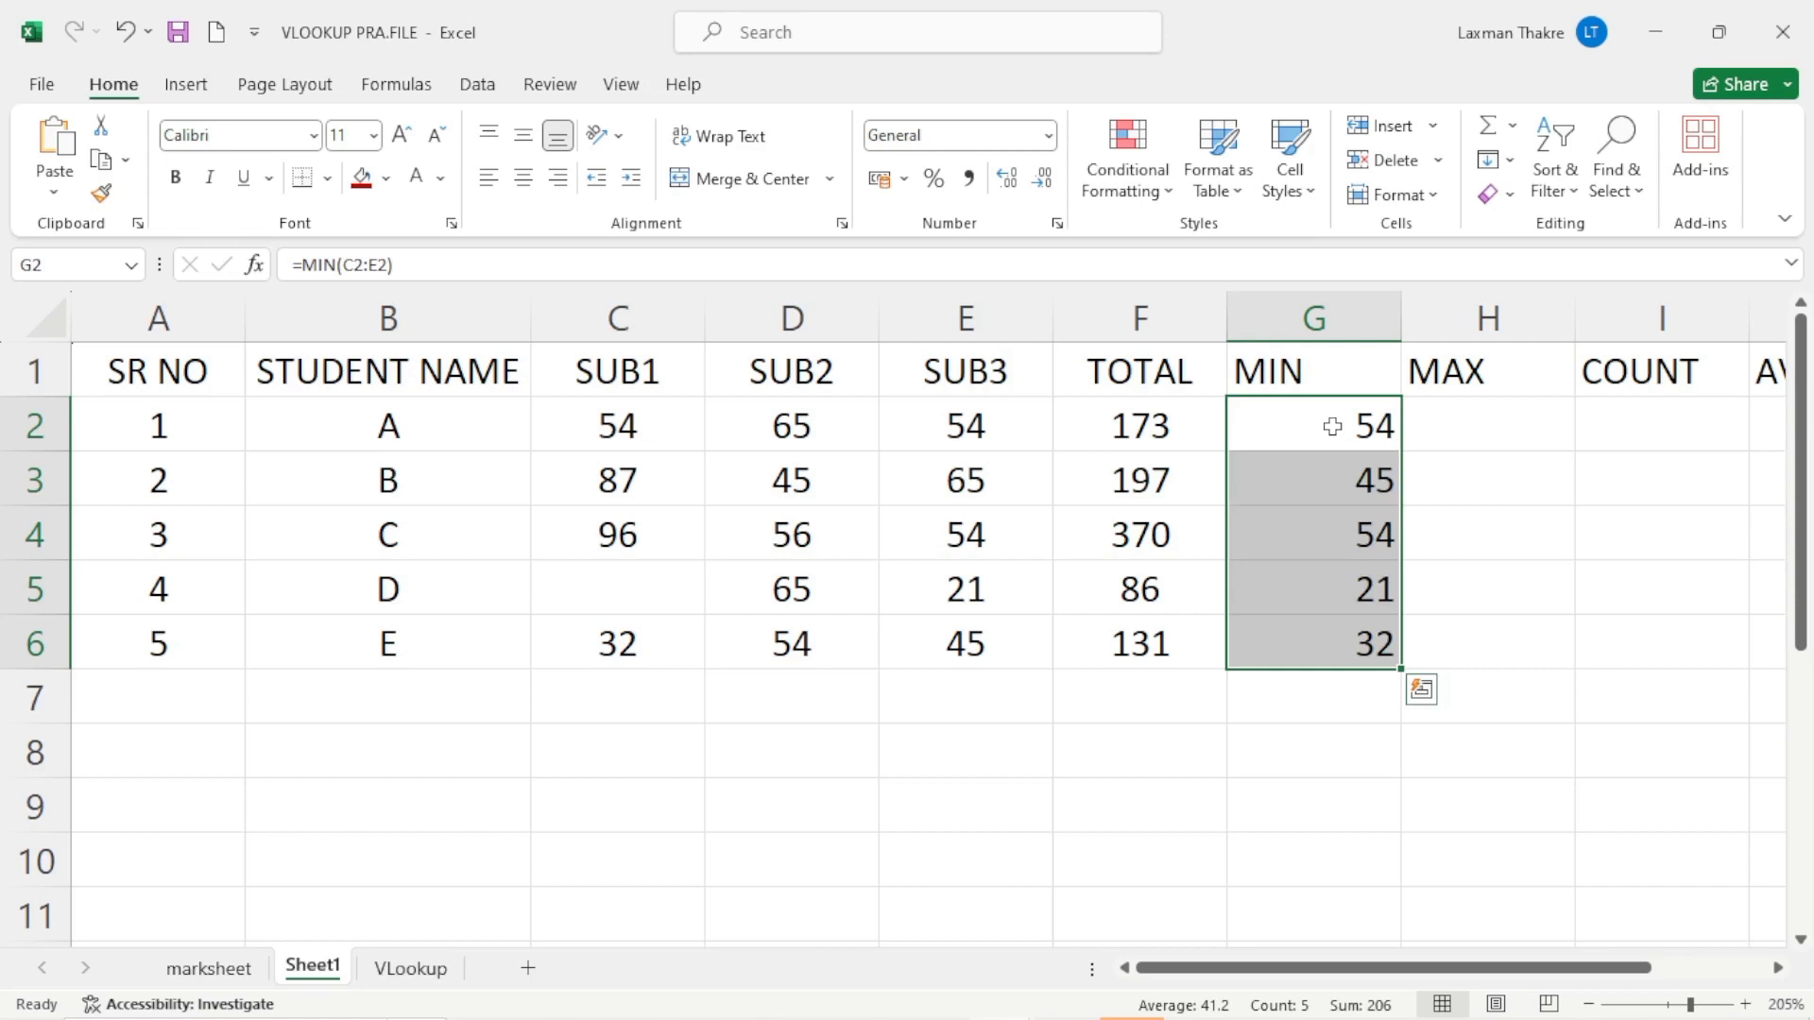
key(ctrl+z)
Try extending the MIN formula from G2 to G6 with AutoFill in two ways, undoing each fill.
click(1315, 425)
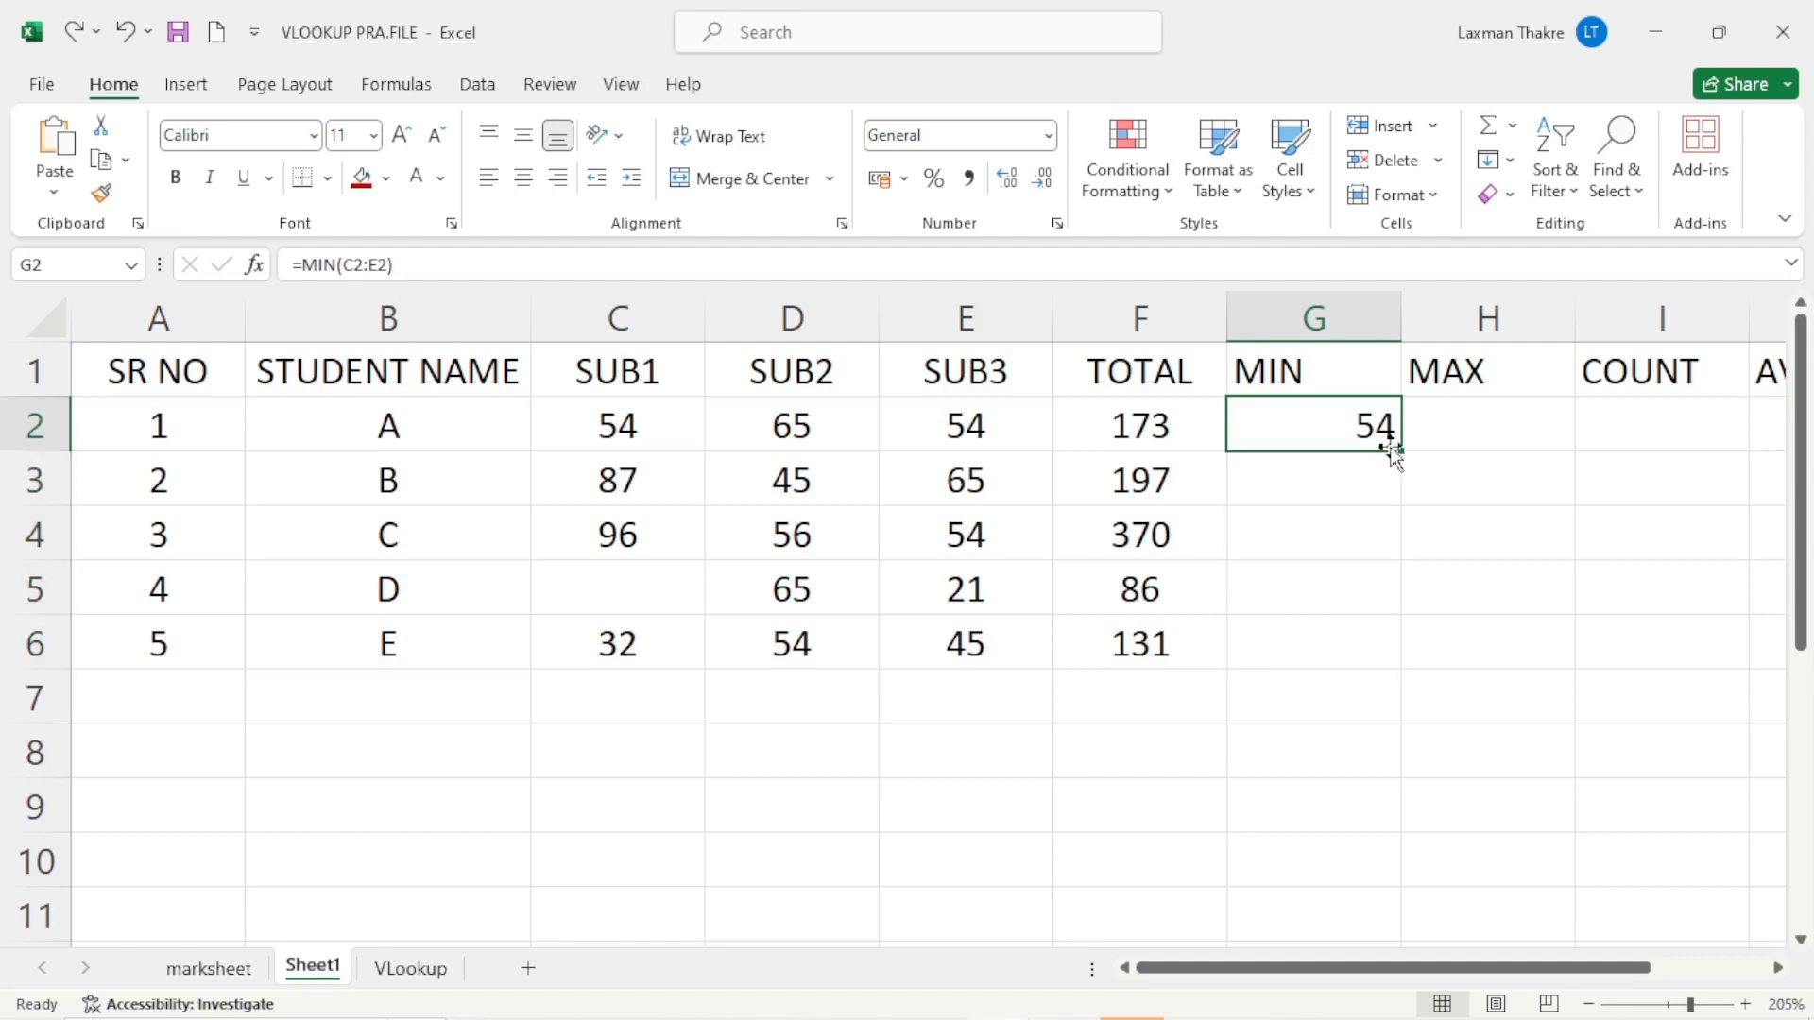
double_click(1399, 450)
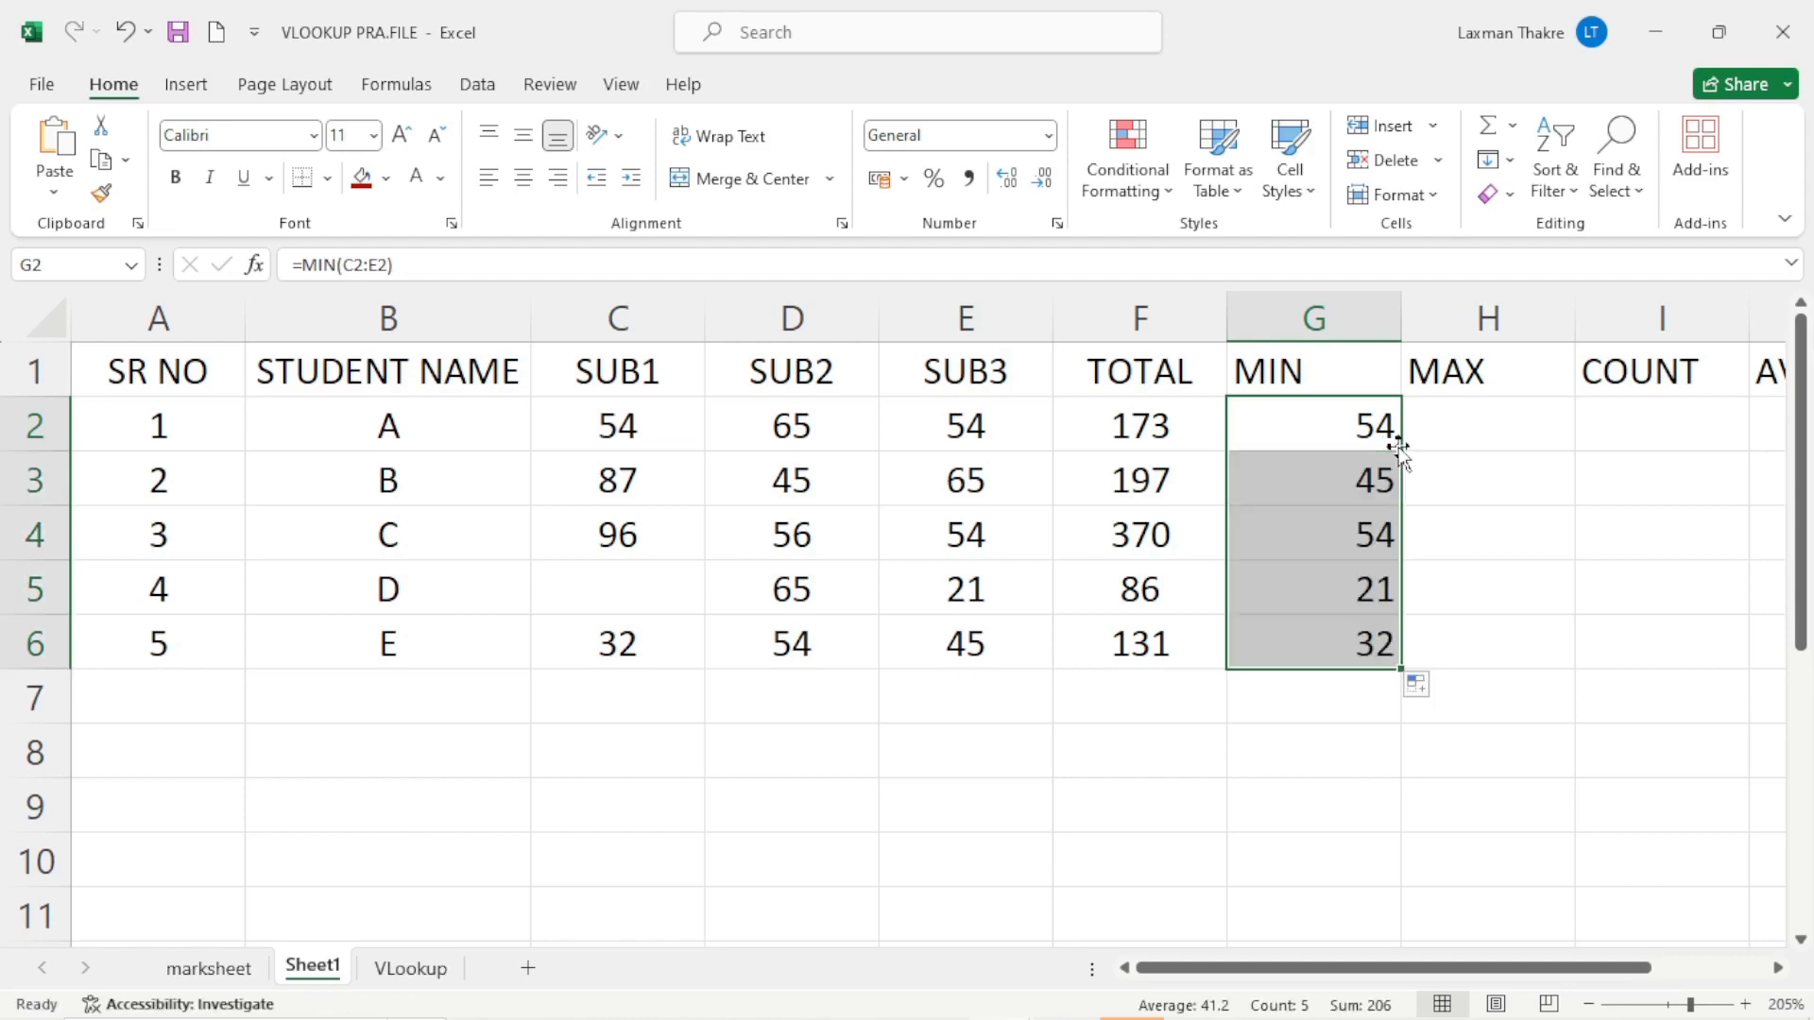
key(ctrl+z)
drag(1400, 450, 1387, 656)
key(ctrl+z)
Enter the formula =MIN(C3:E3) in cell G3 and fill it down to G6.
click(1348, 468)
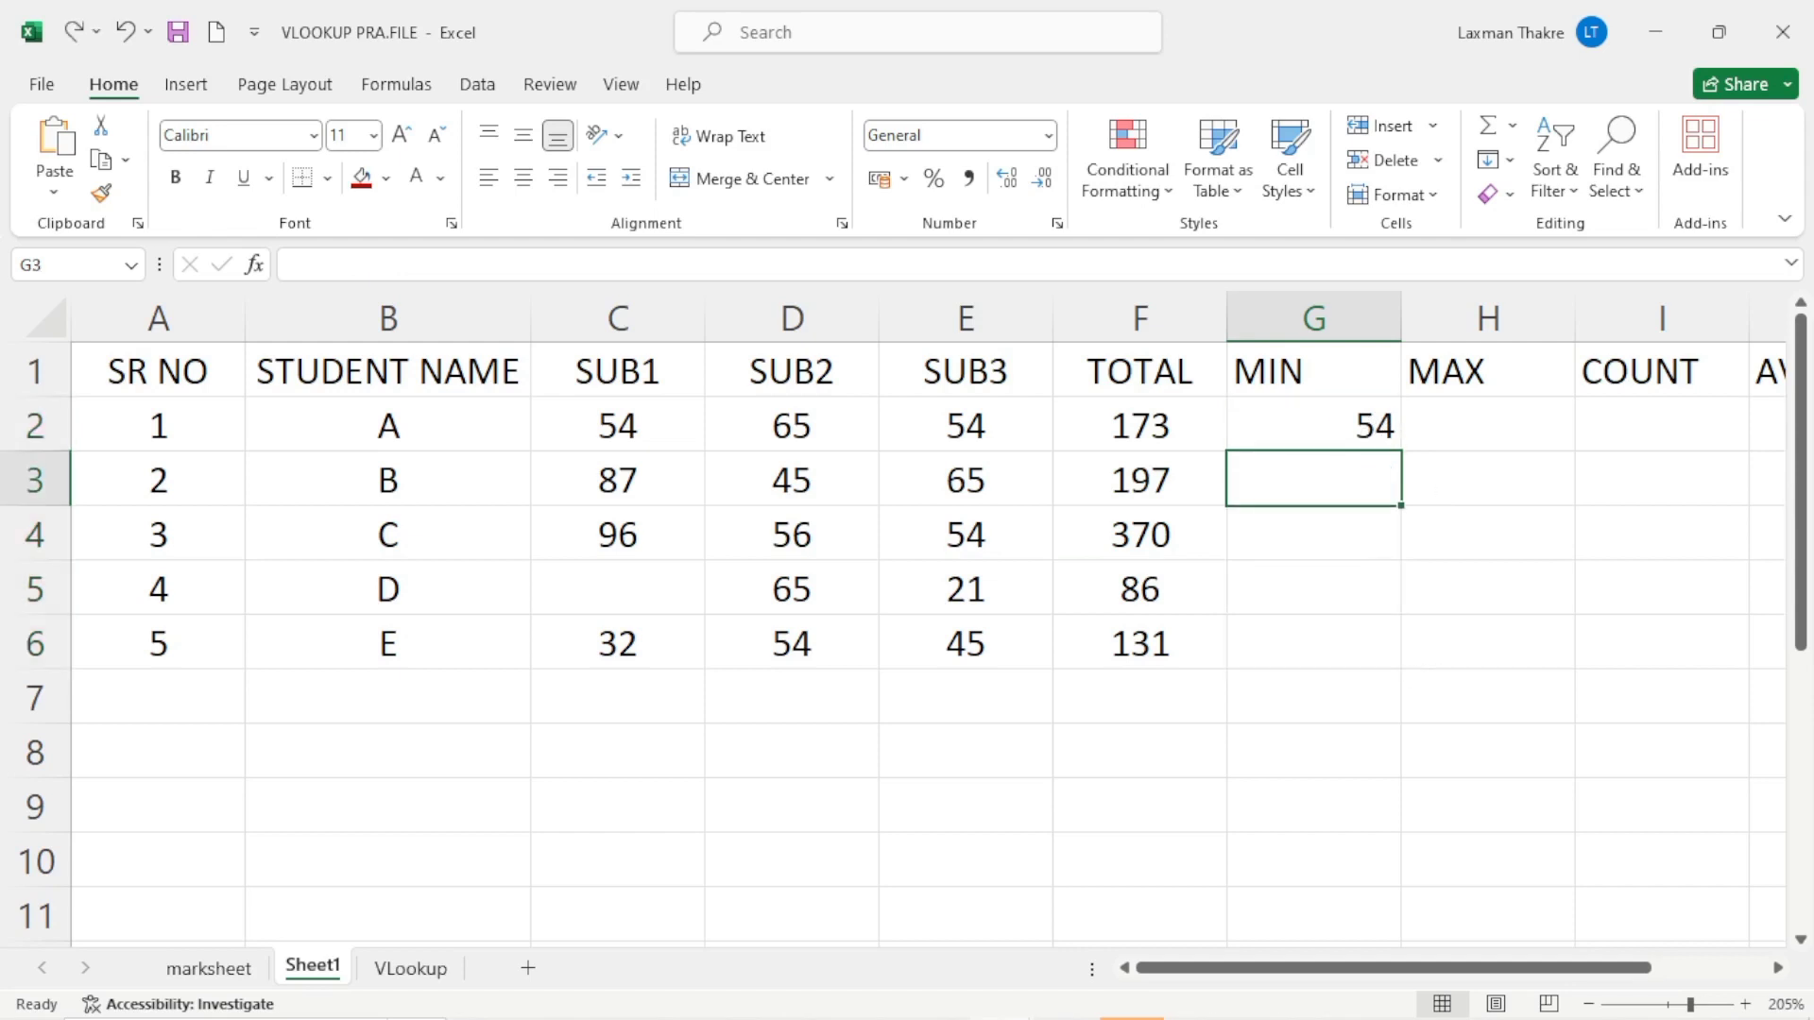
text(=SMI)
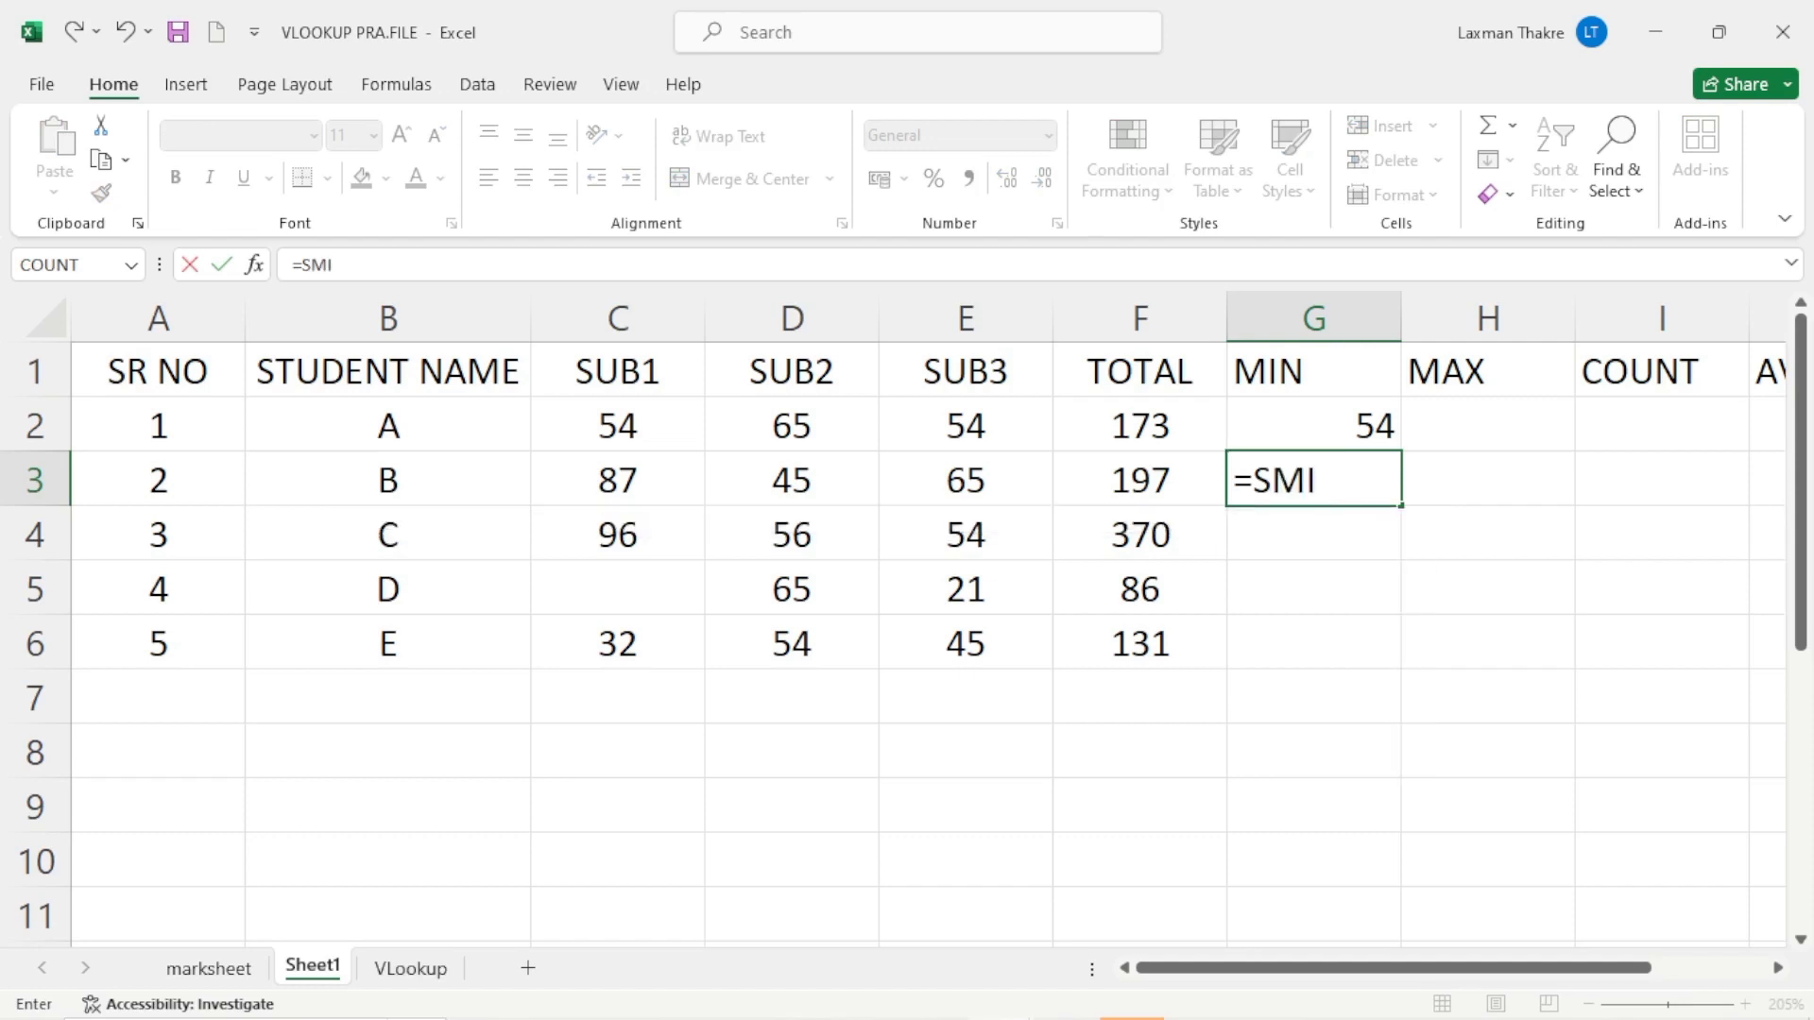
key(BackSpace)
key(BackSpace)
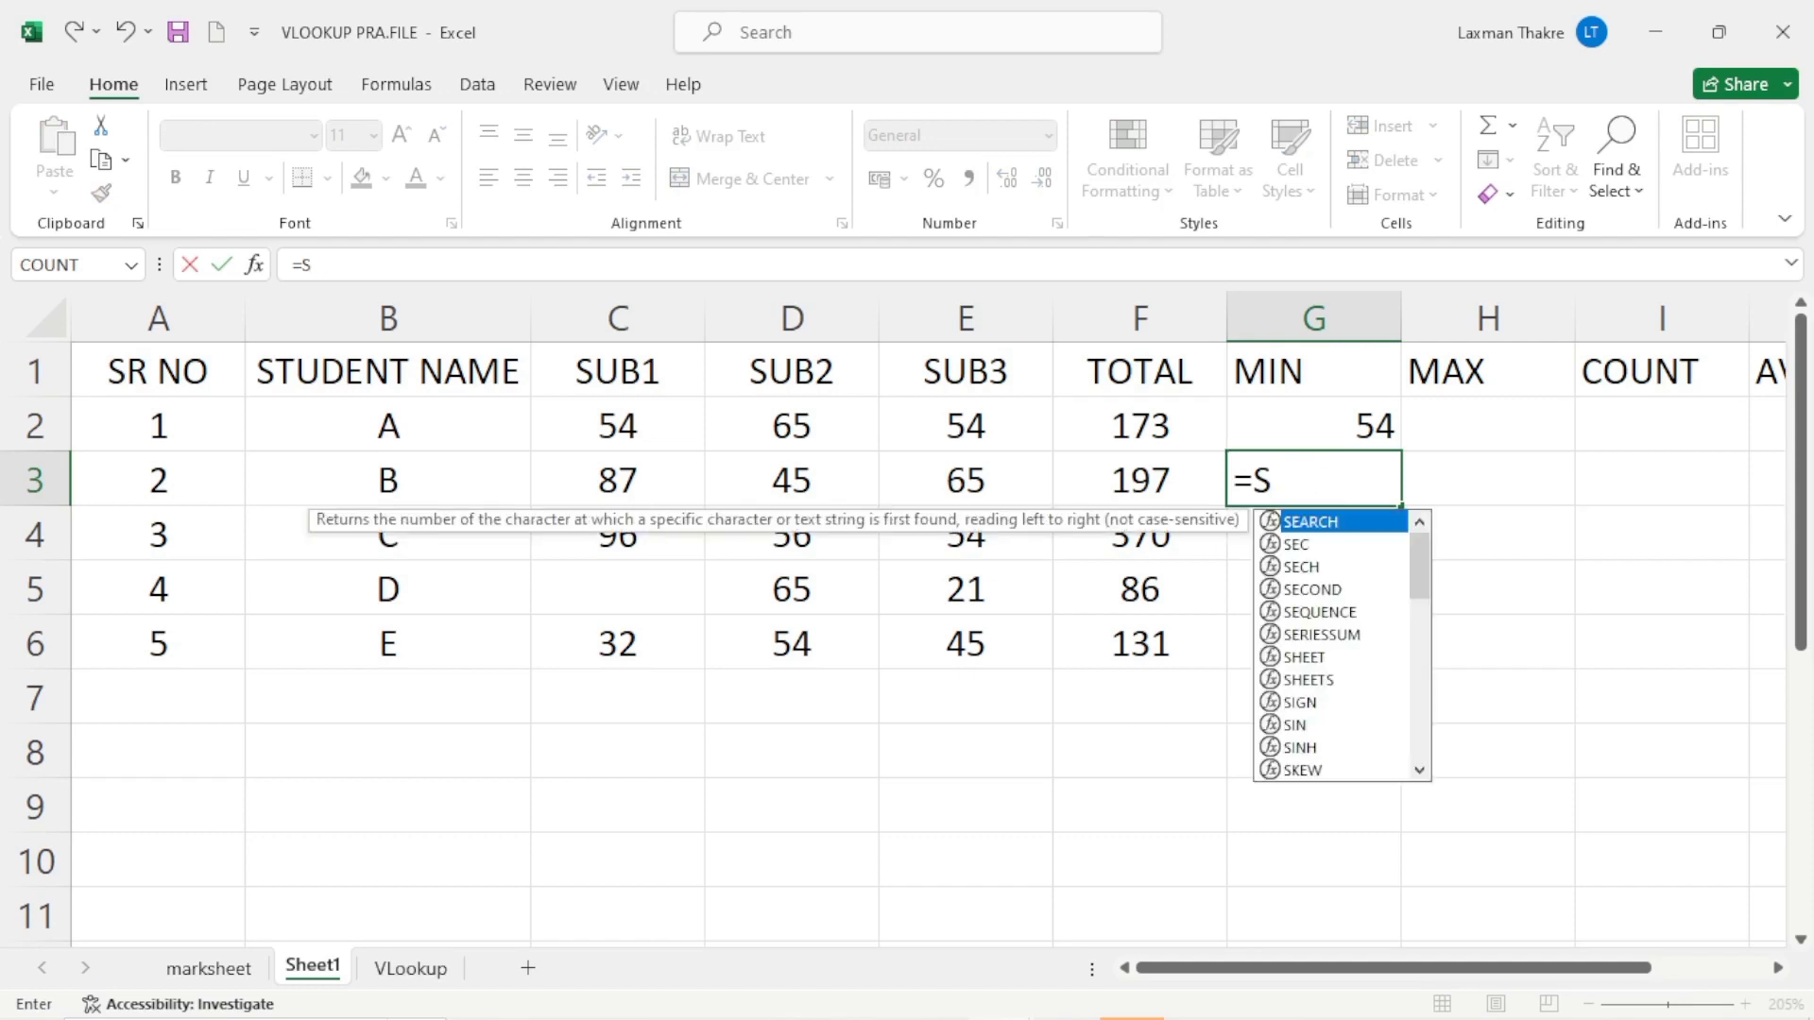
key(BackSpace)
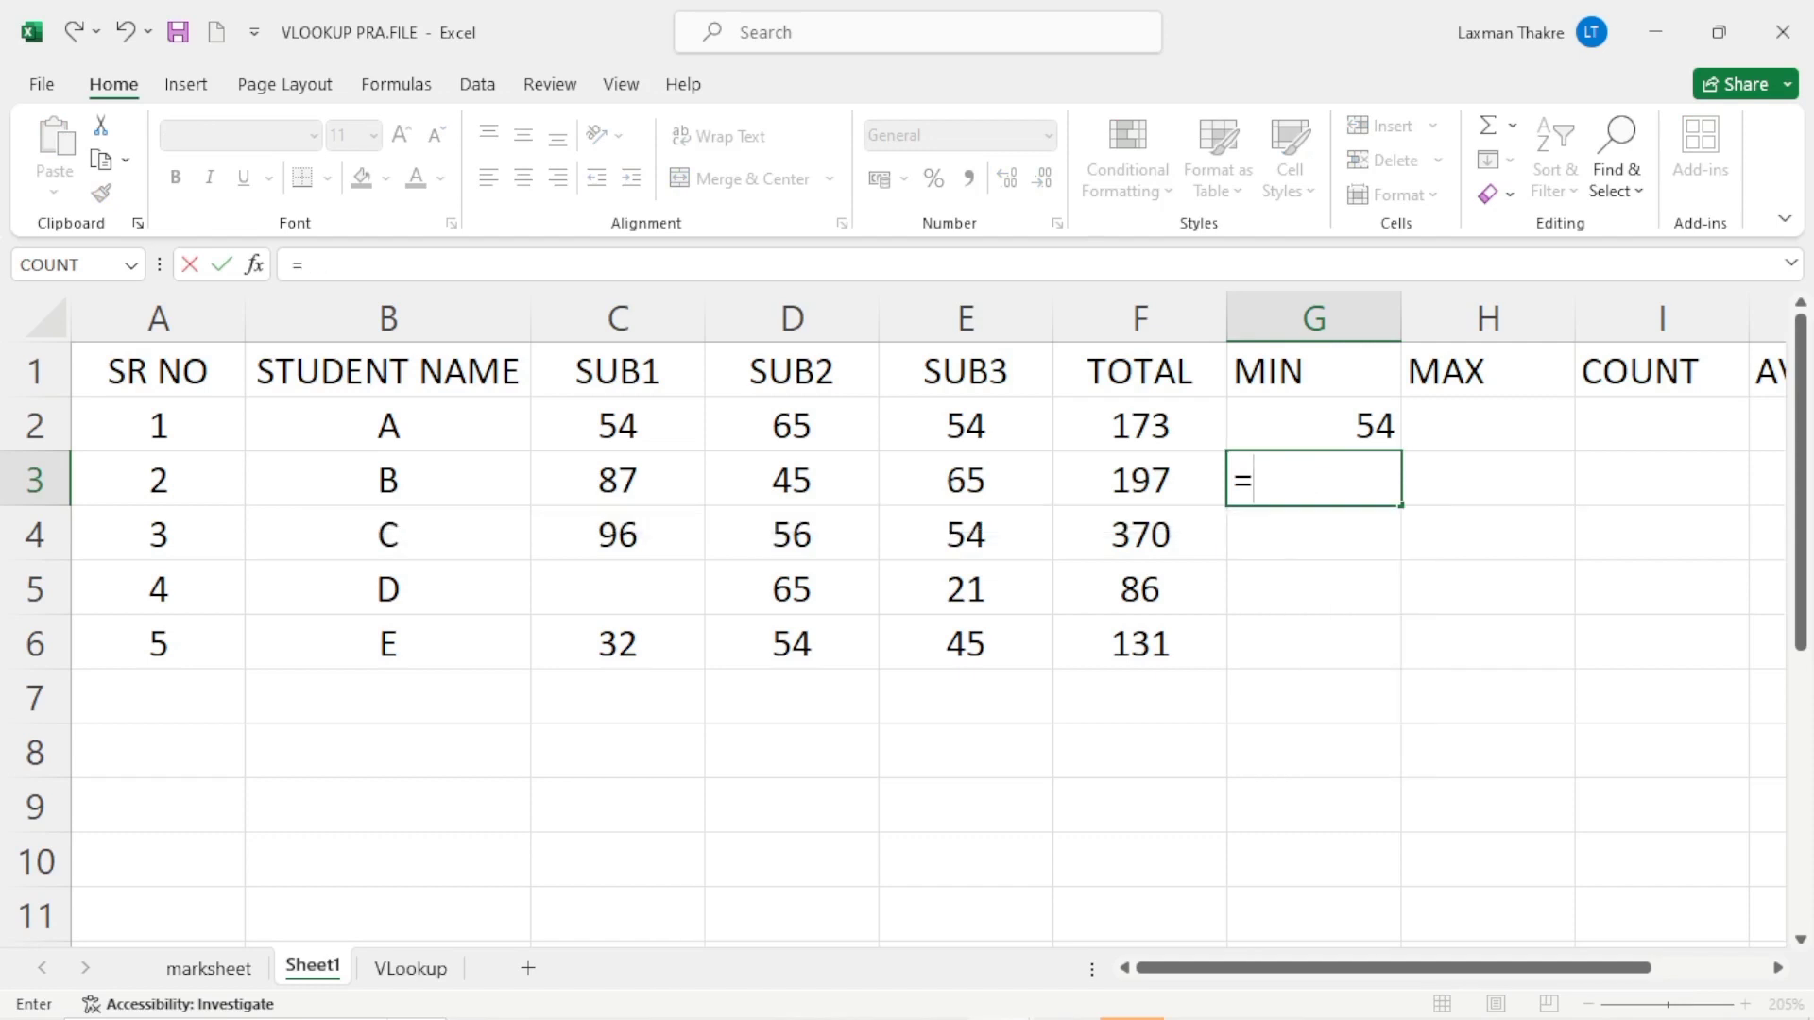
text(MI)
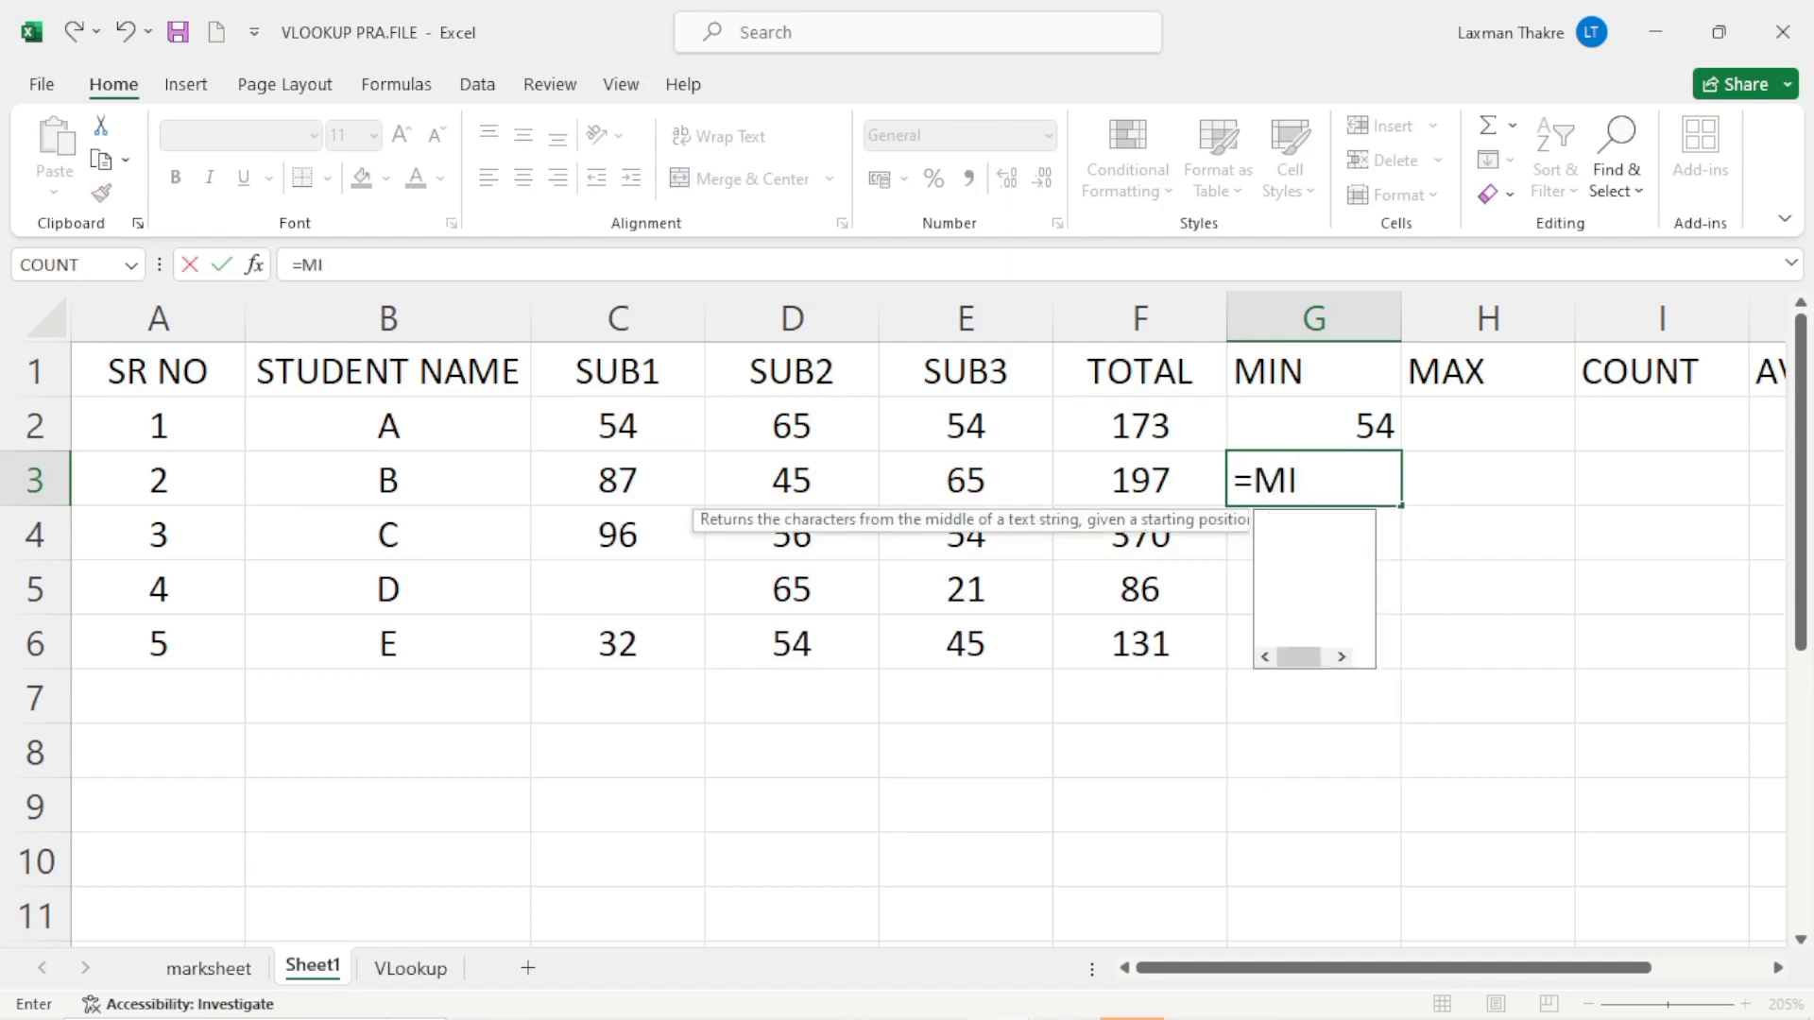
text(N()
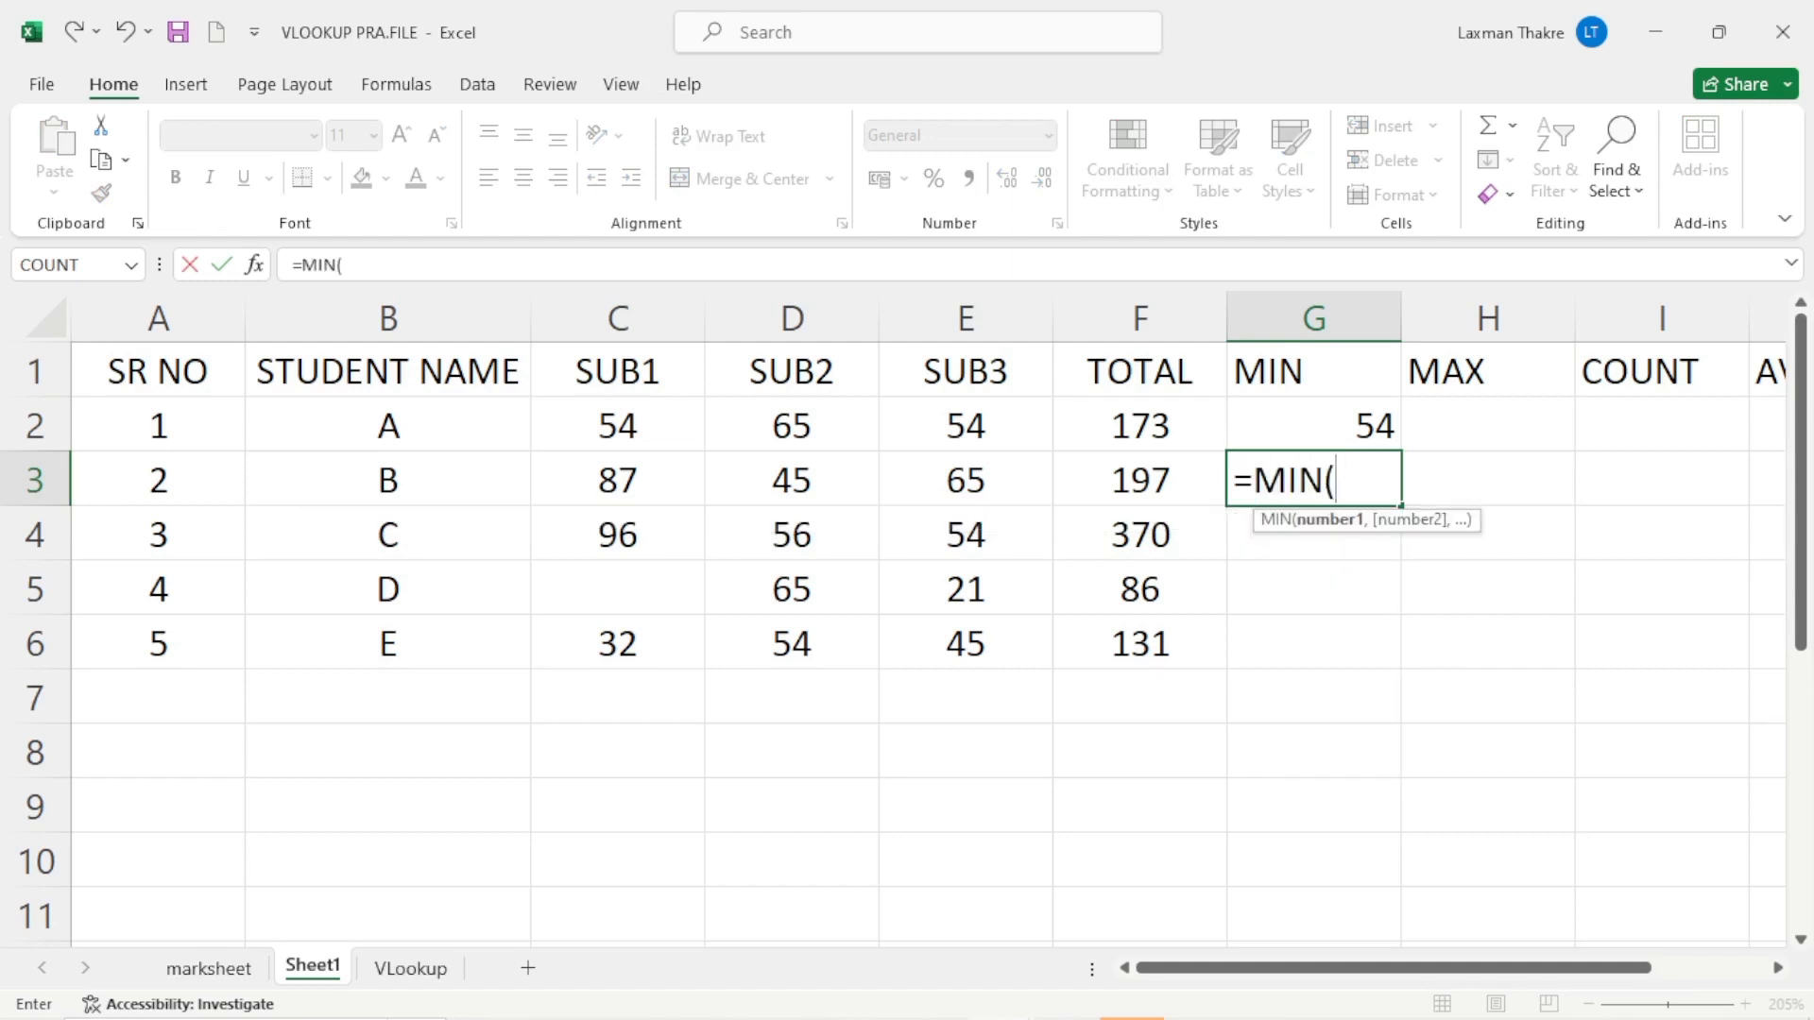
key(Left)
key(Left)
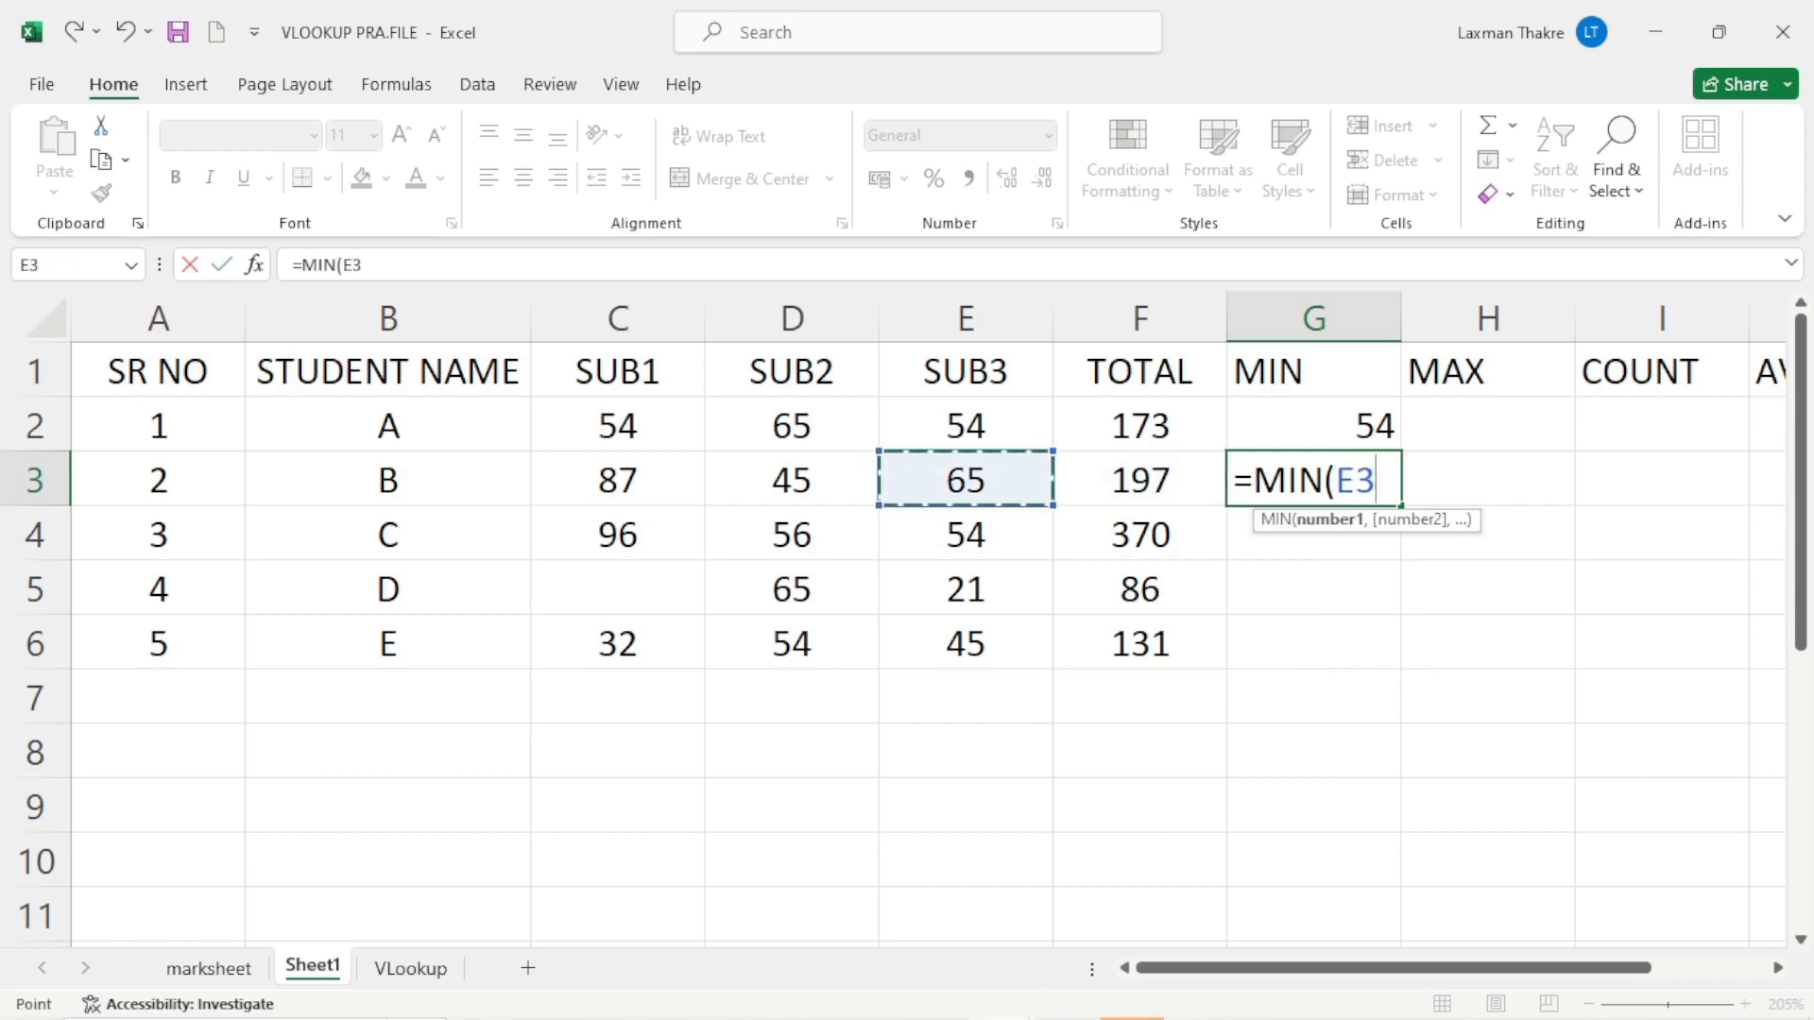
key(shift+Left)
key(shift+Left)
key(shift+Left)
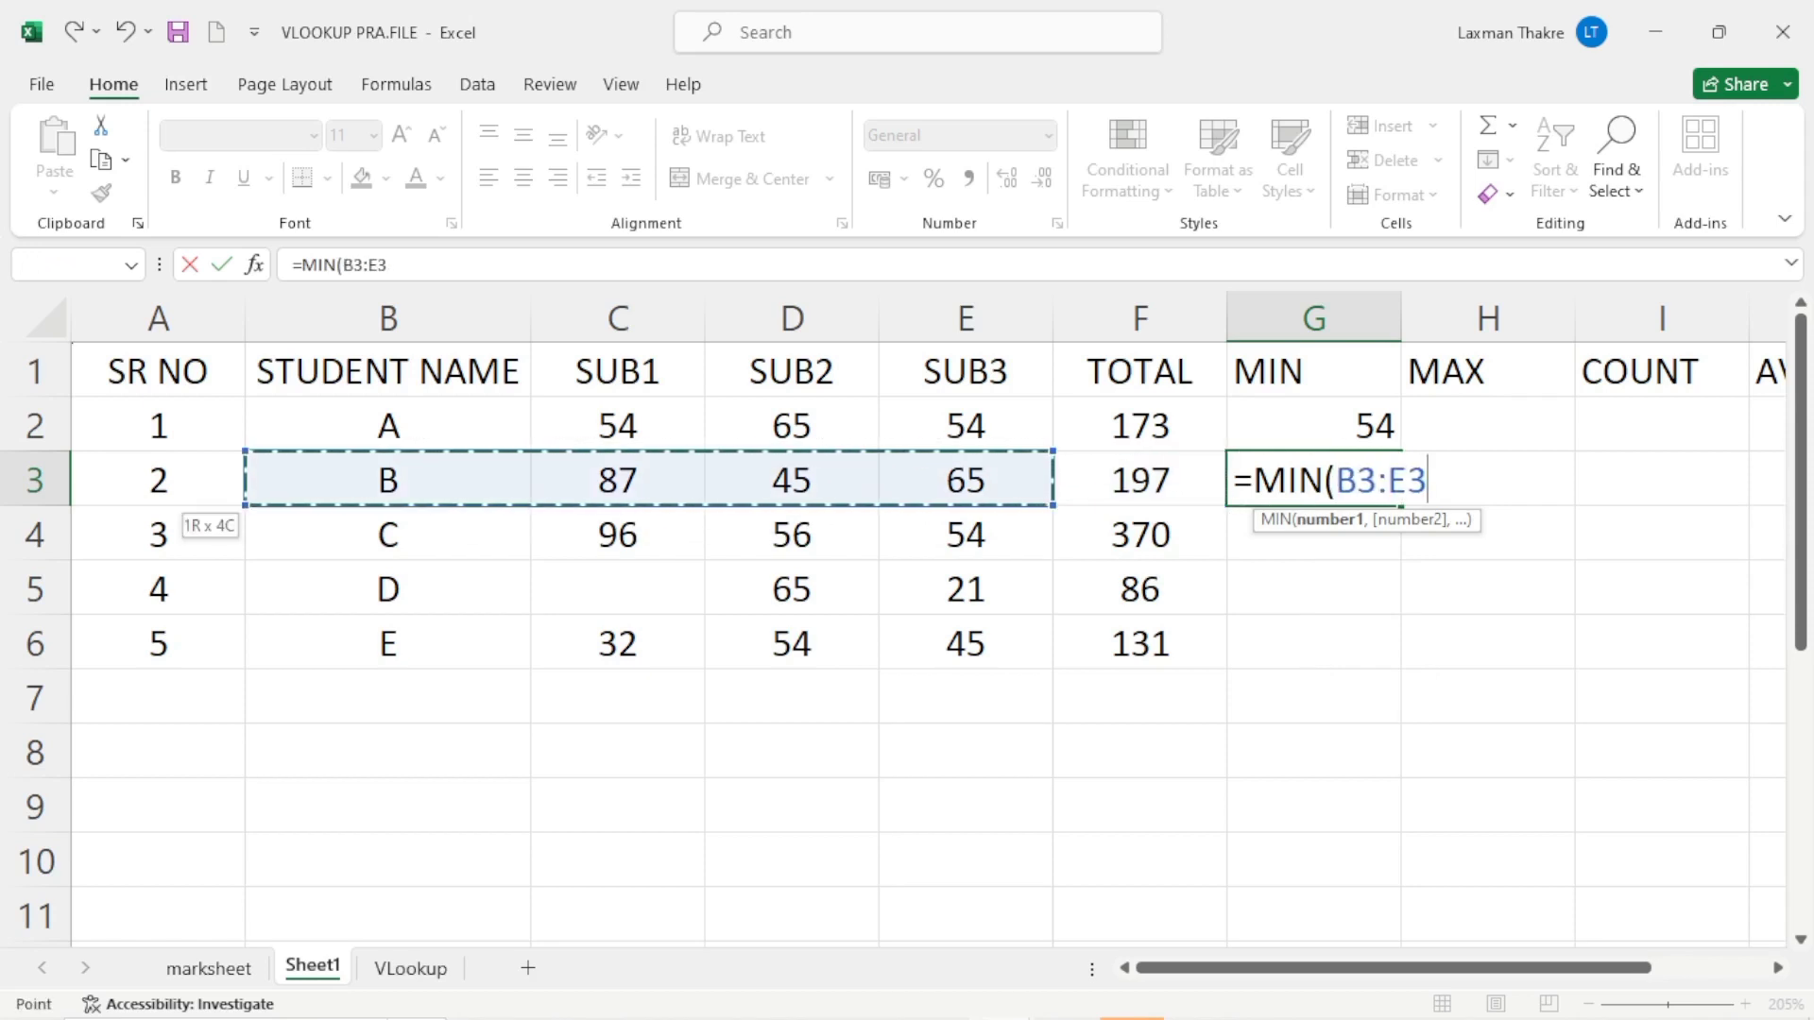
key(shift+Right)
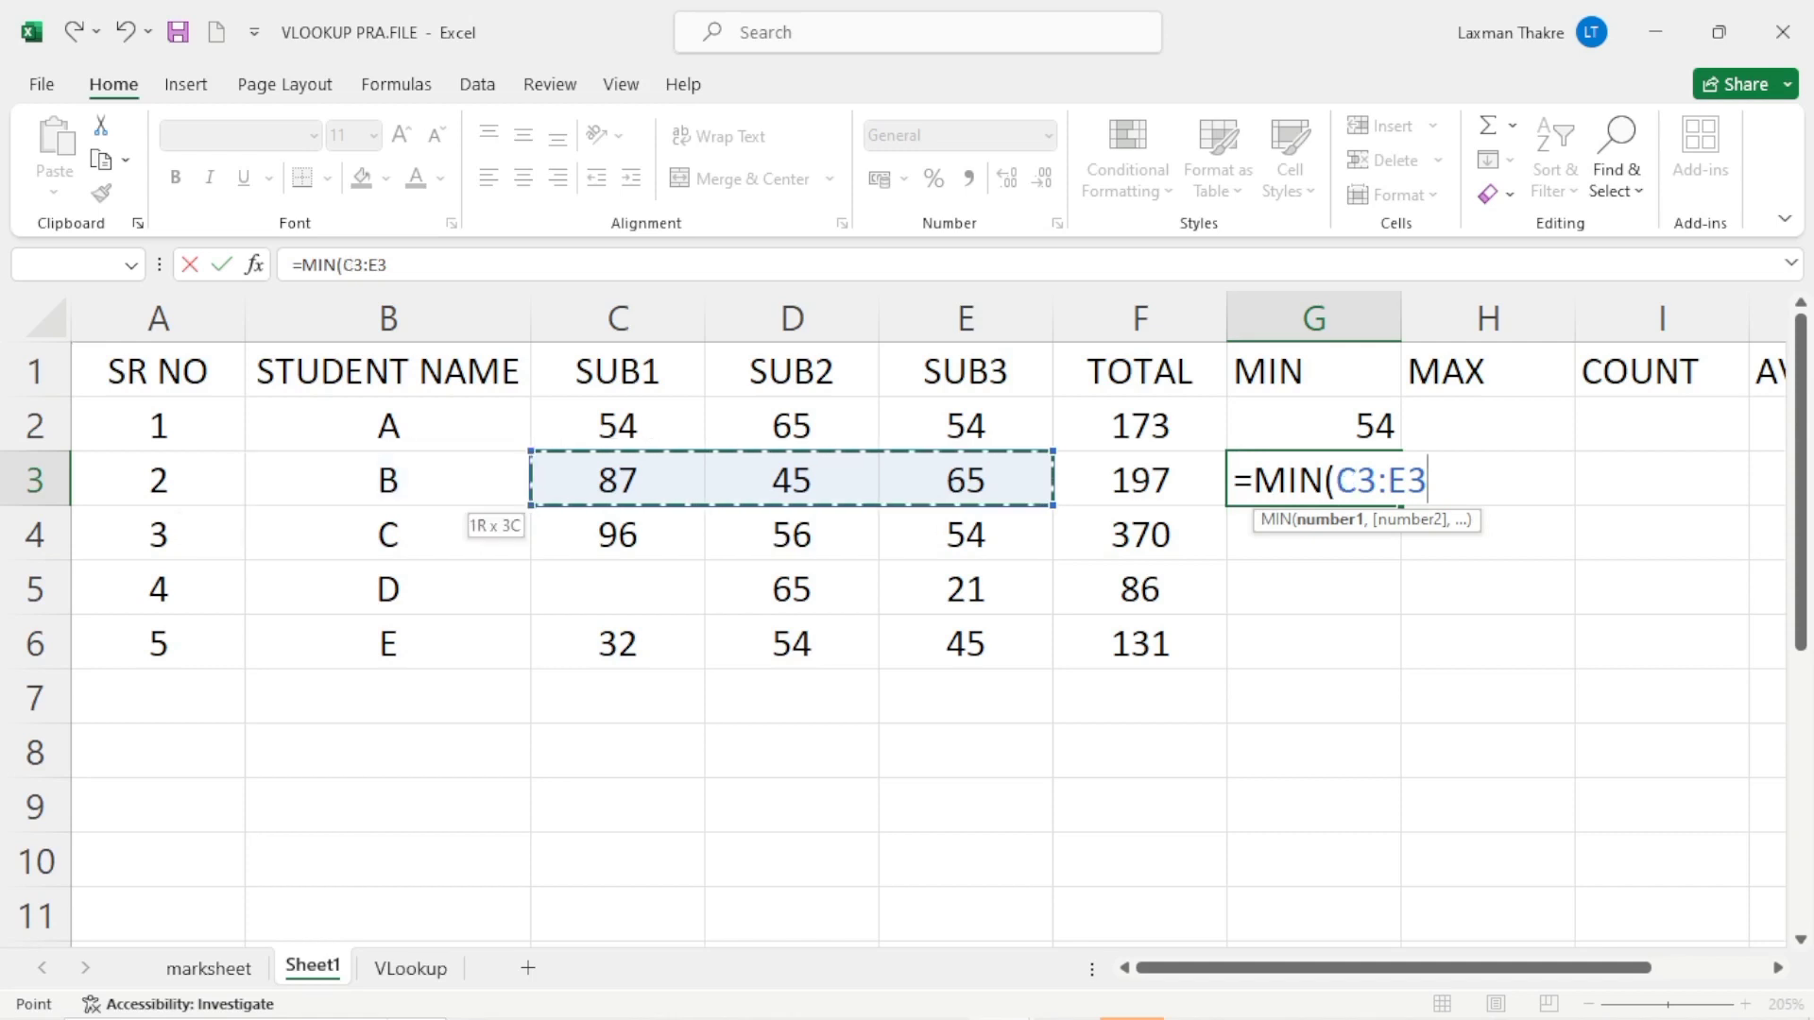
key(Return)
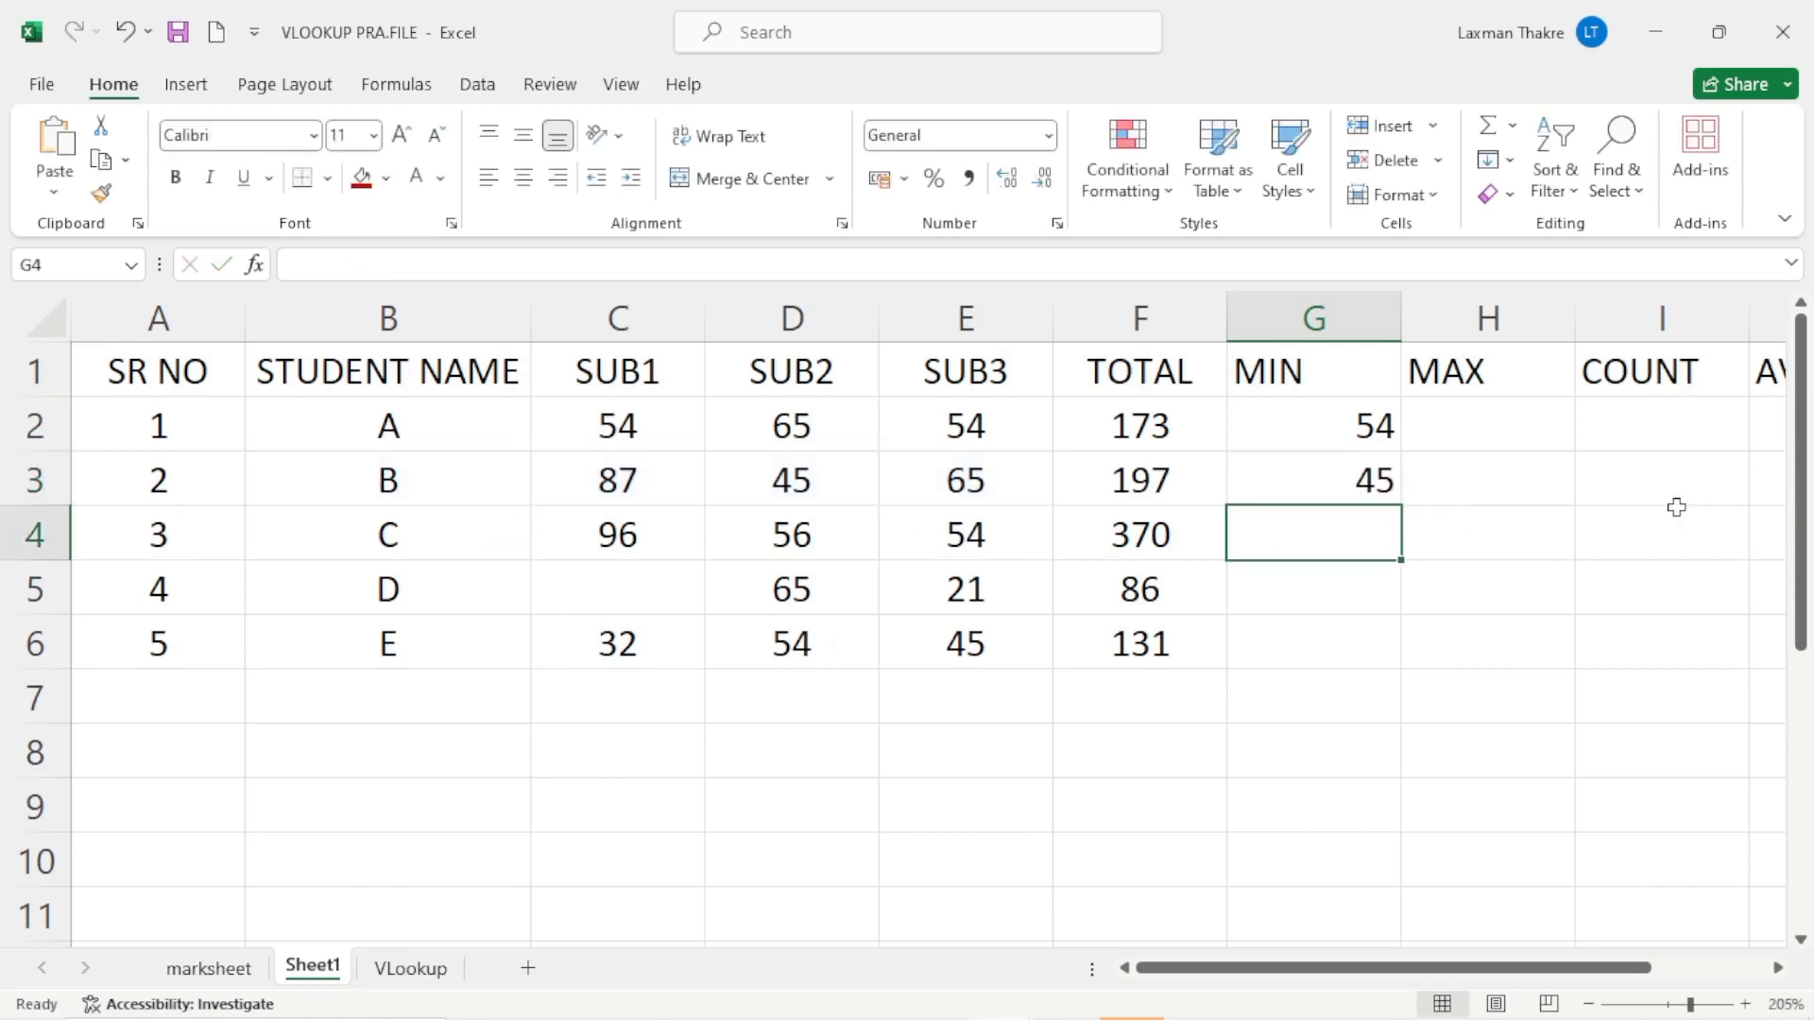
click(1348, 480)
drag(1400, 510, 1406, 664)
Enter the formula =MAX(C2:E2) in cell H2 for the first student's highest mark, and reselect that cell.
click(1473, 412)
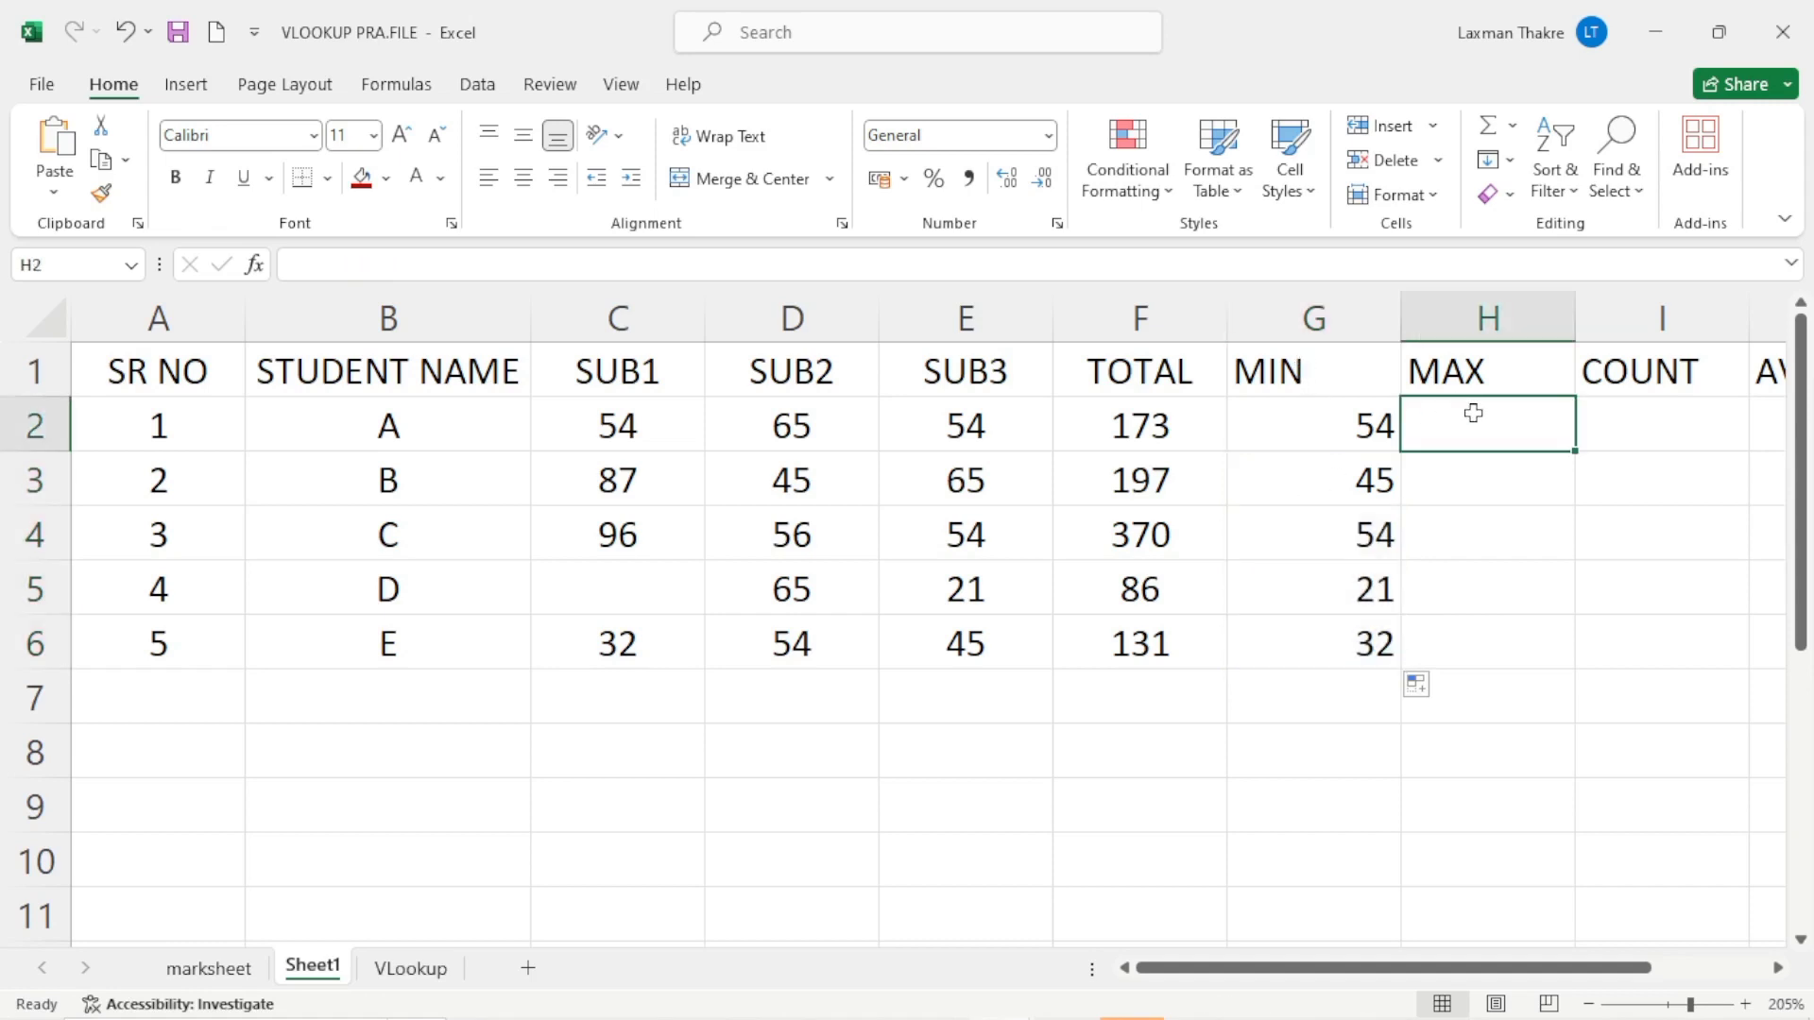
text(=)
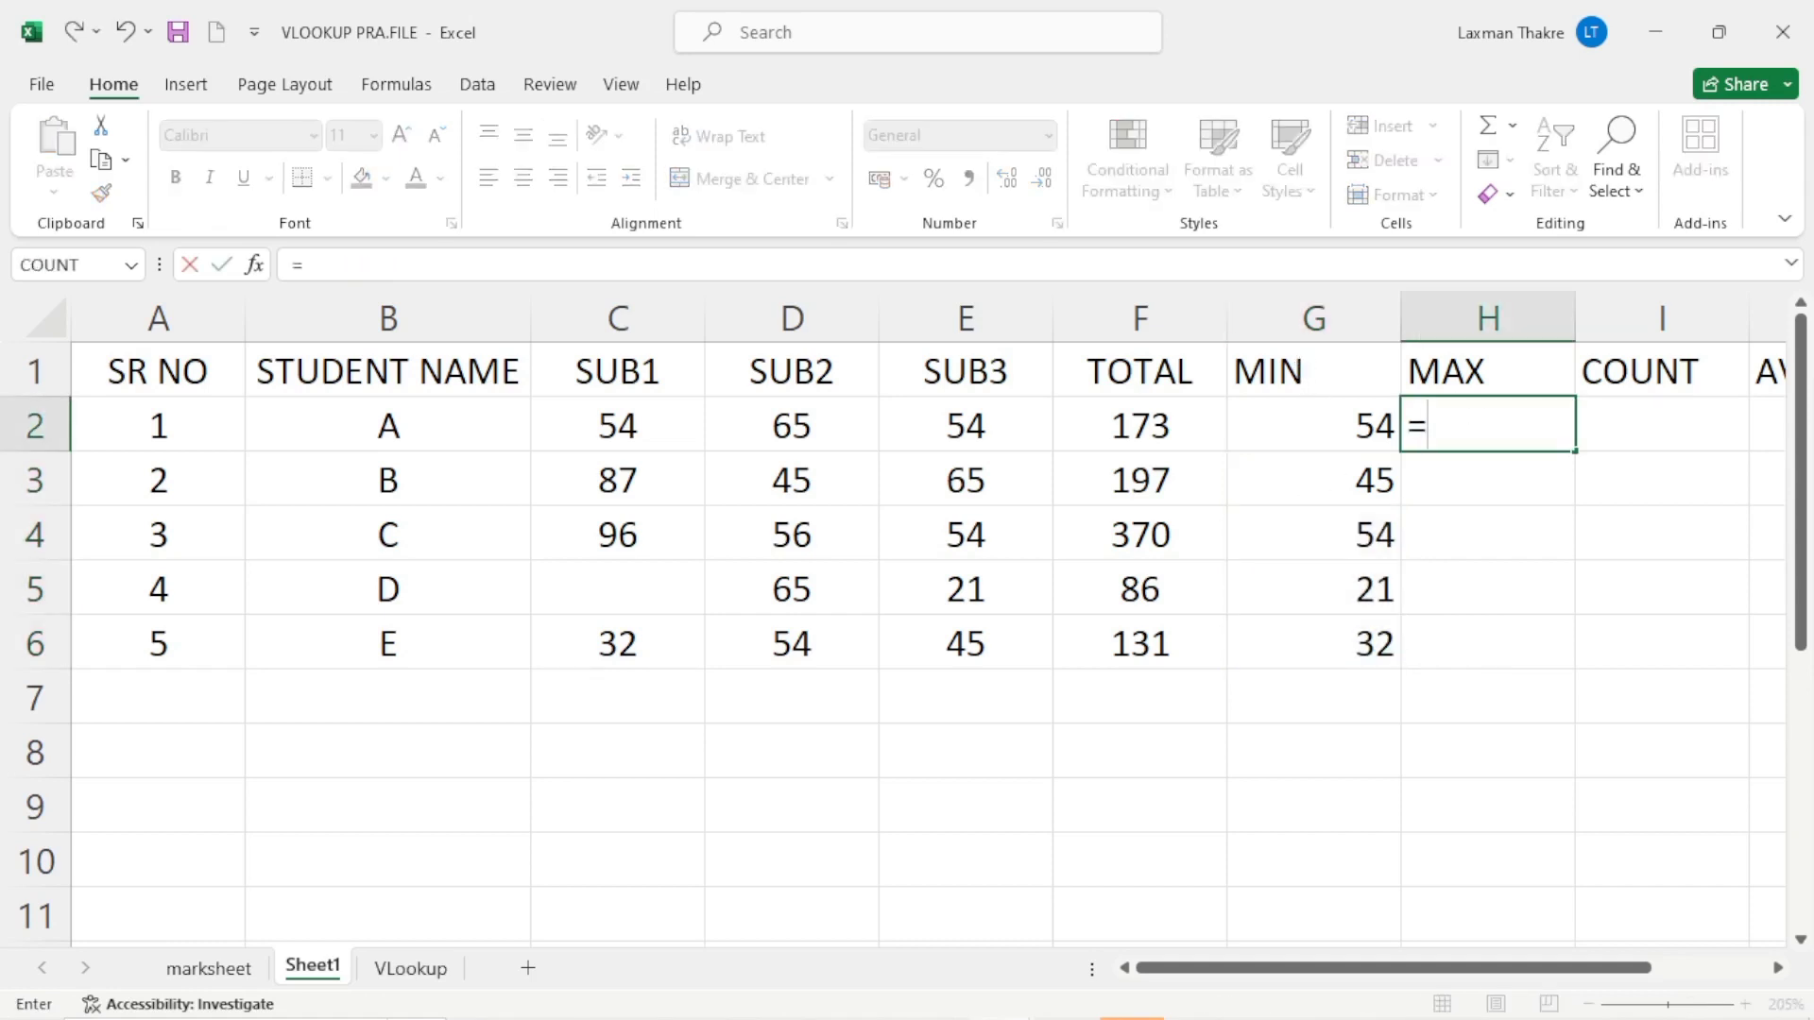
text(MAX)
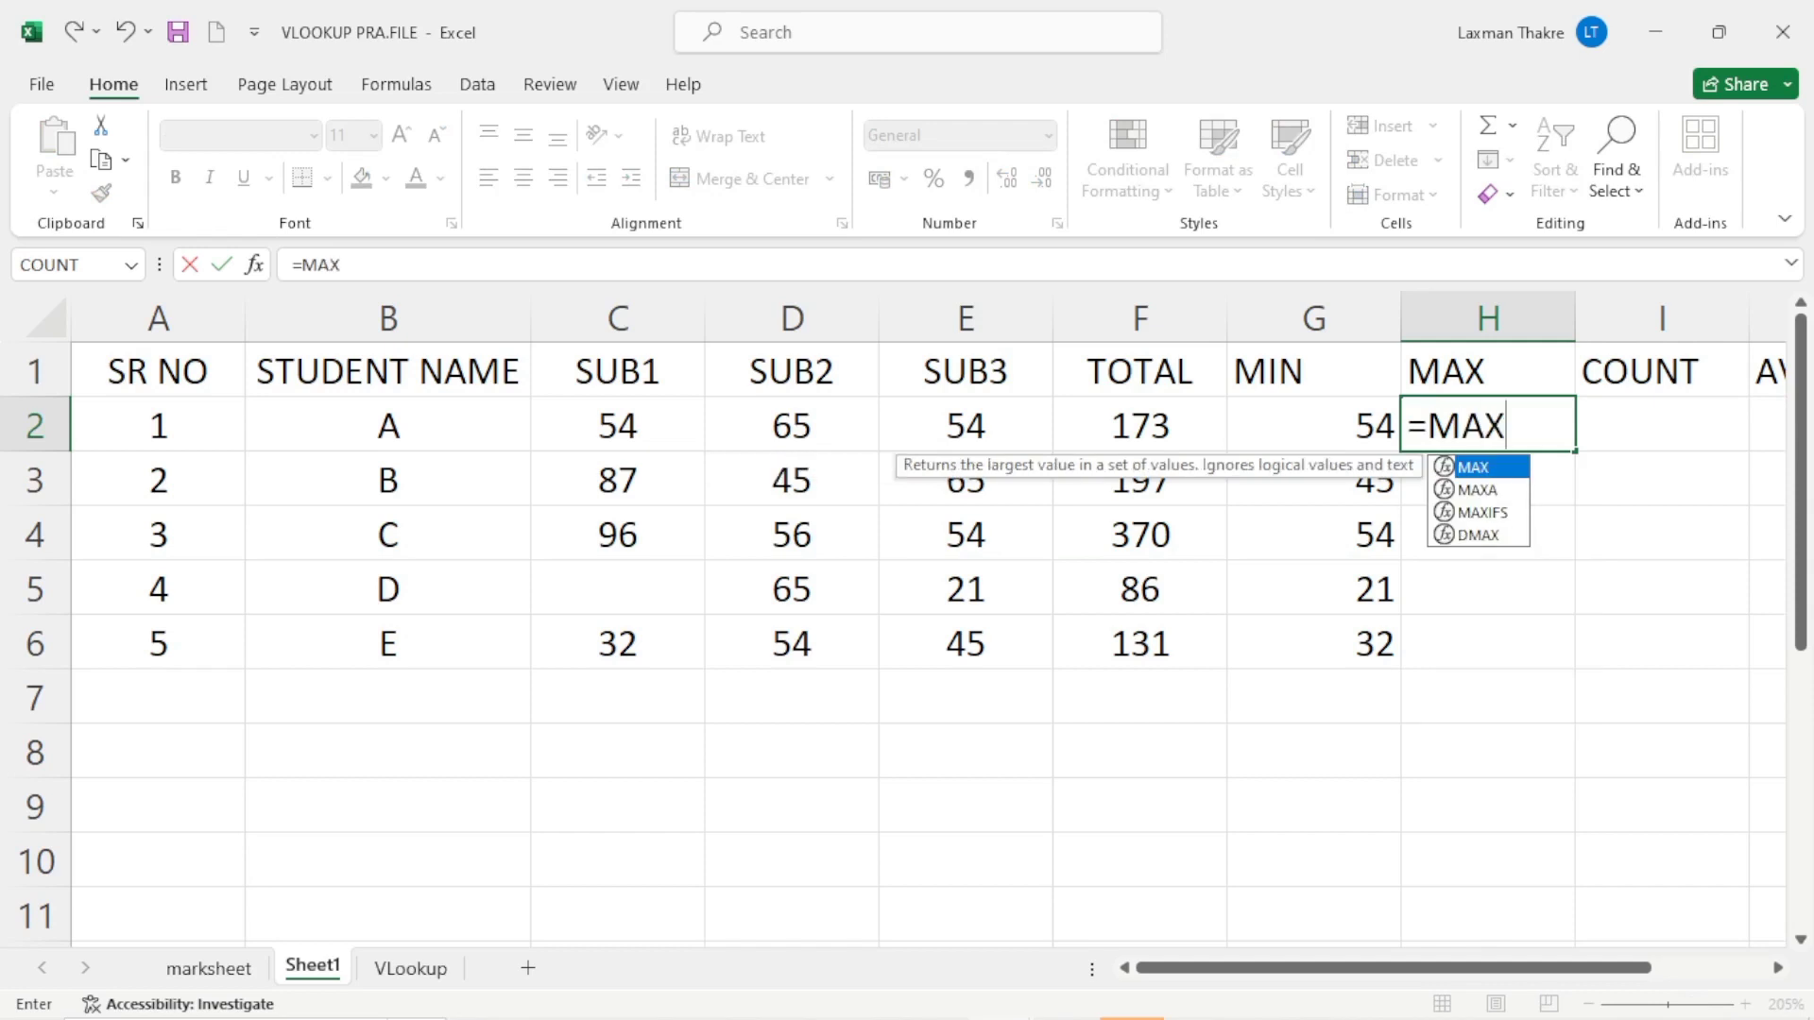
text(()
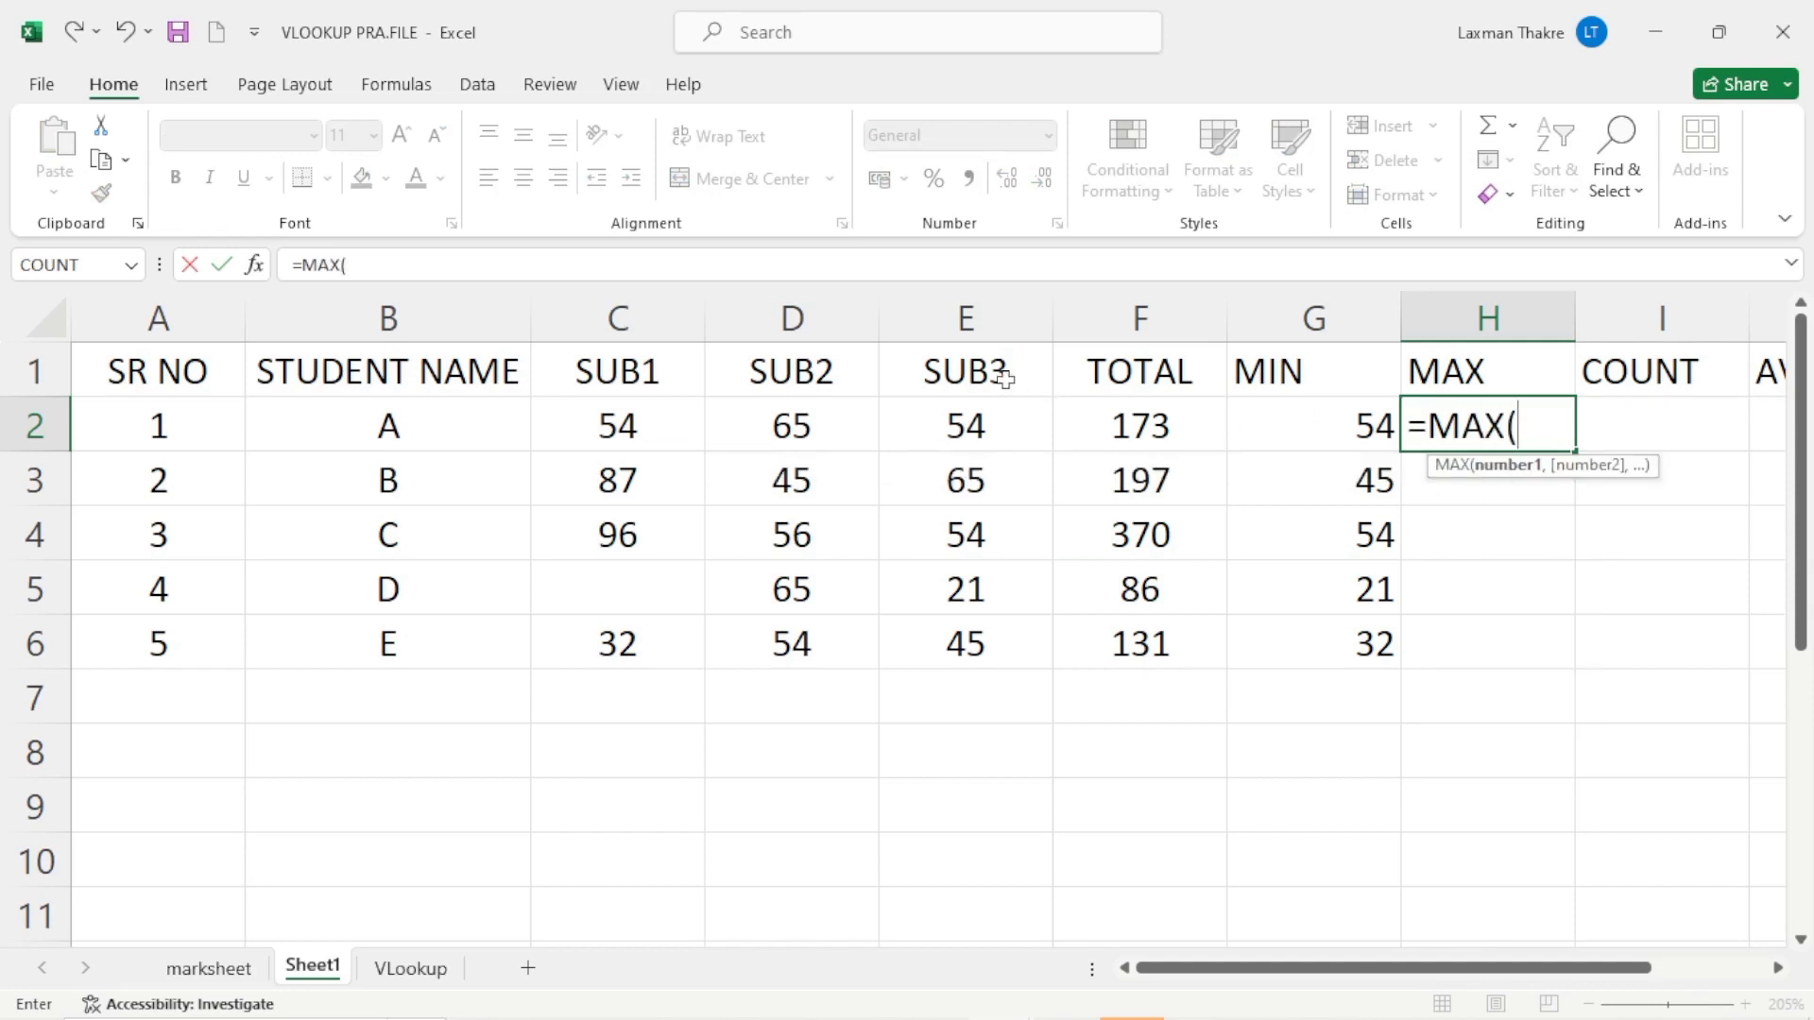
drag(625, 425, 936, 423)
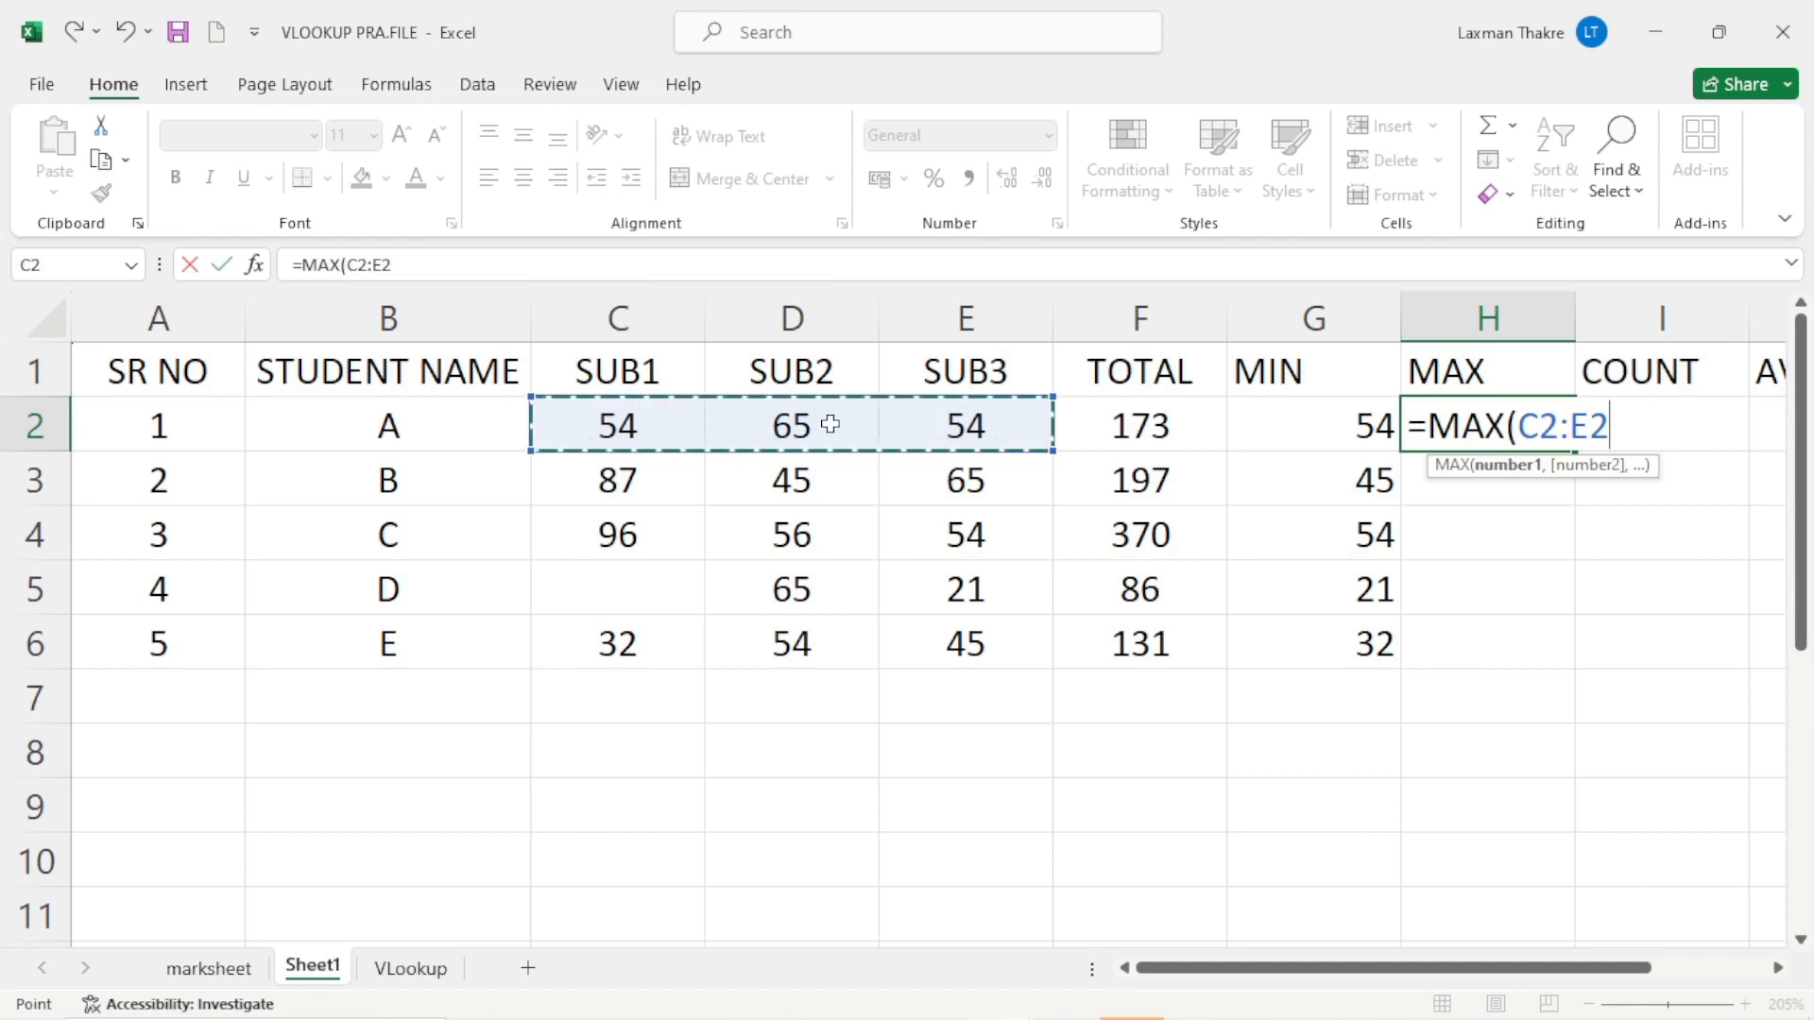
text())
key(Return)
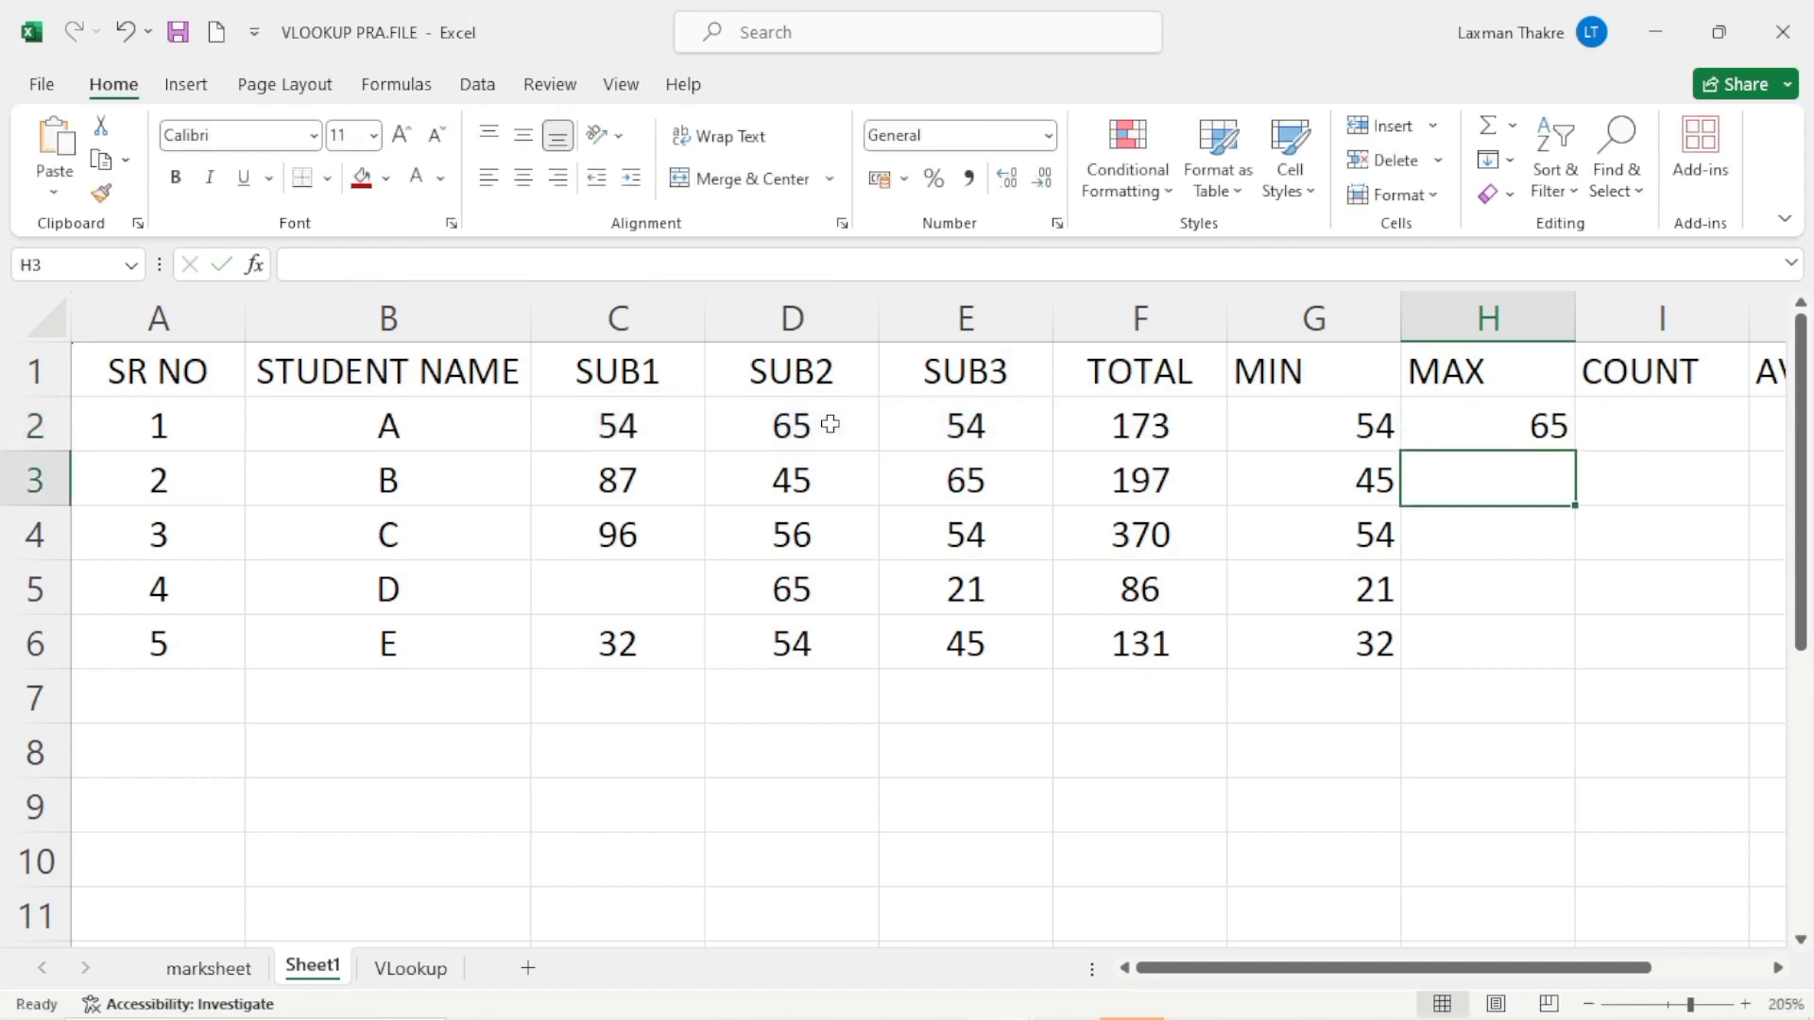
click(1491, 424)
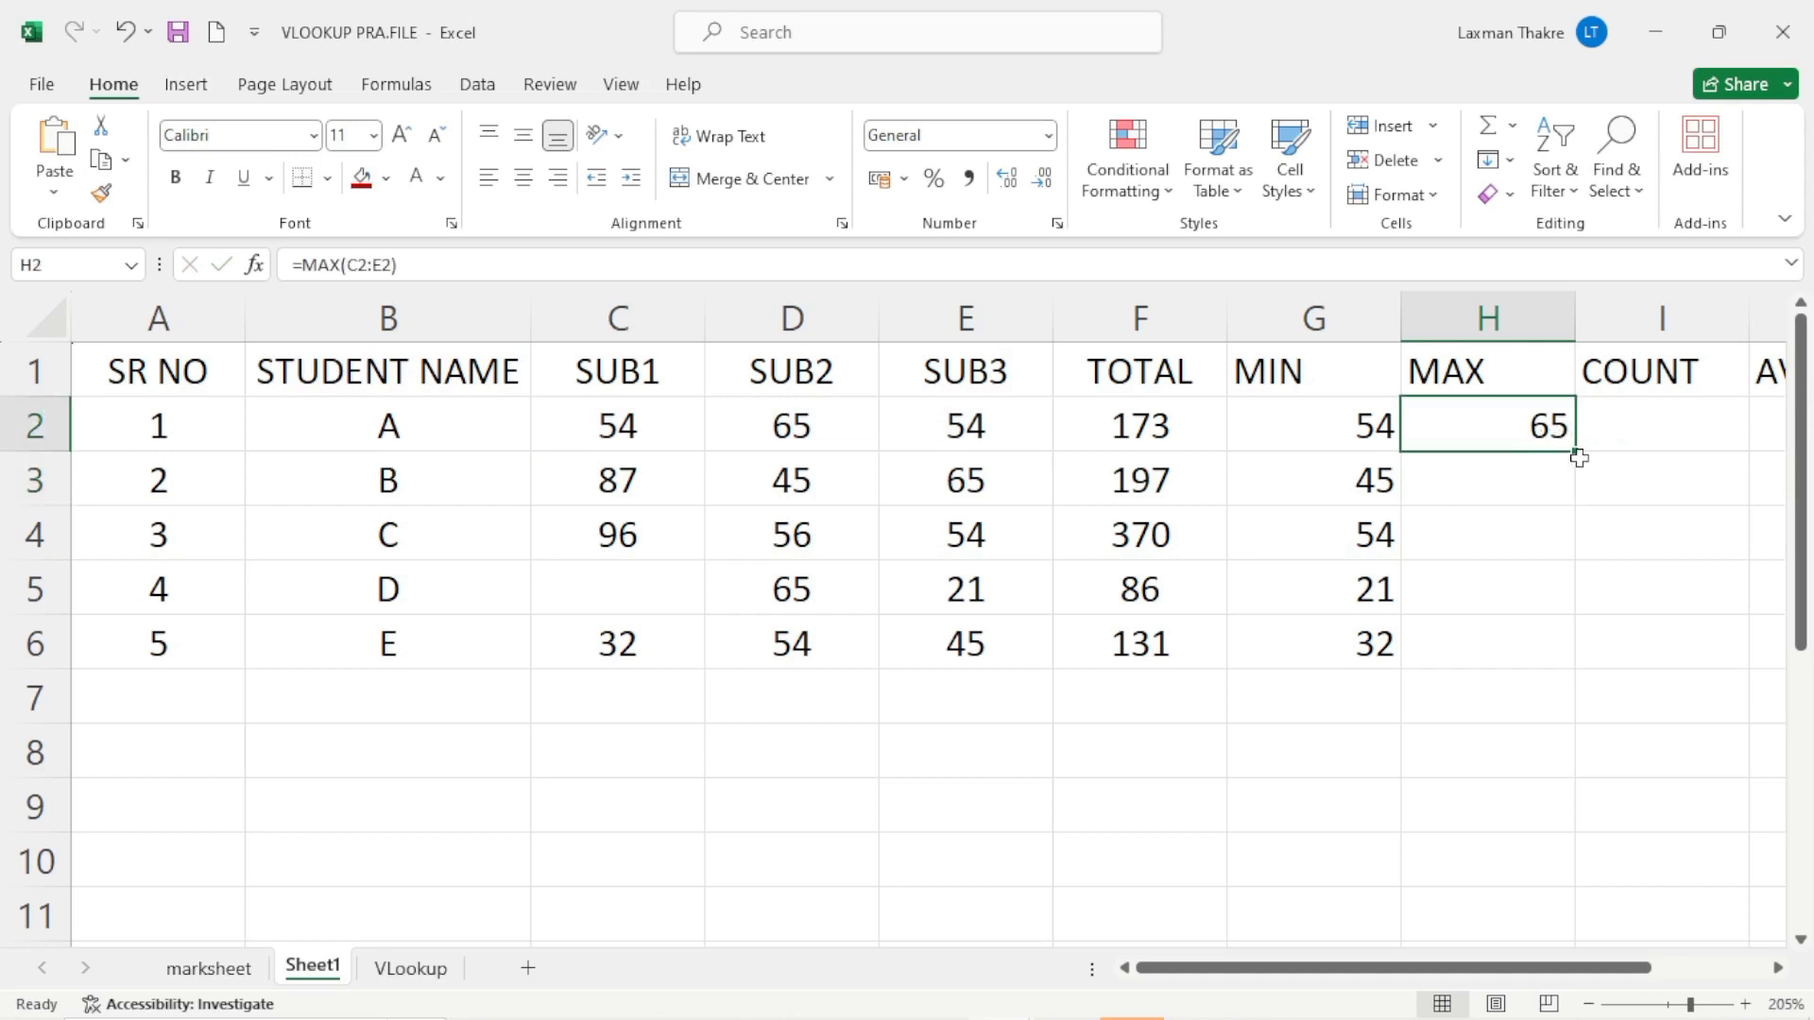
Fill the MAX formula from H2 down to H6.
drag(1577, 450, 1565, 661)
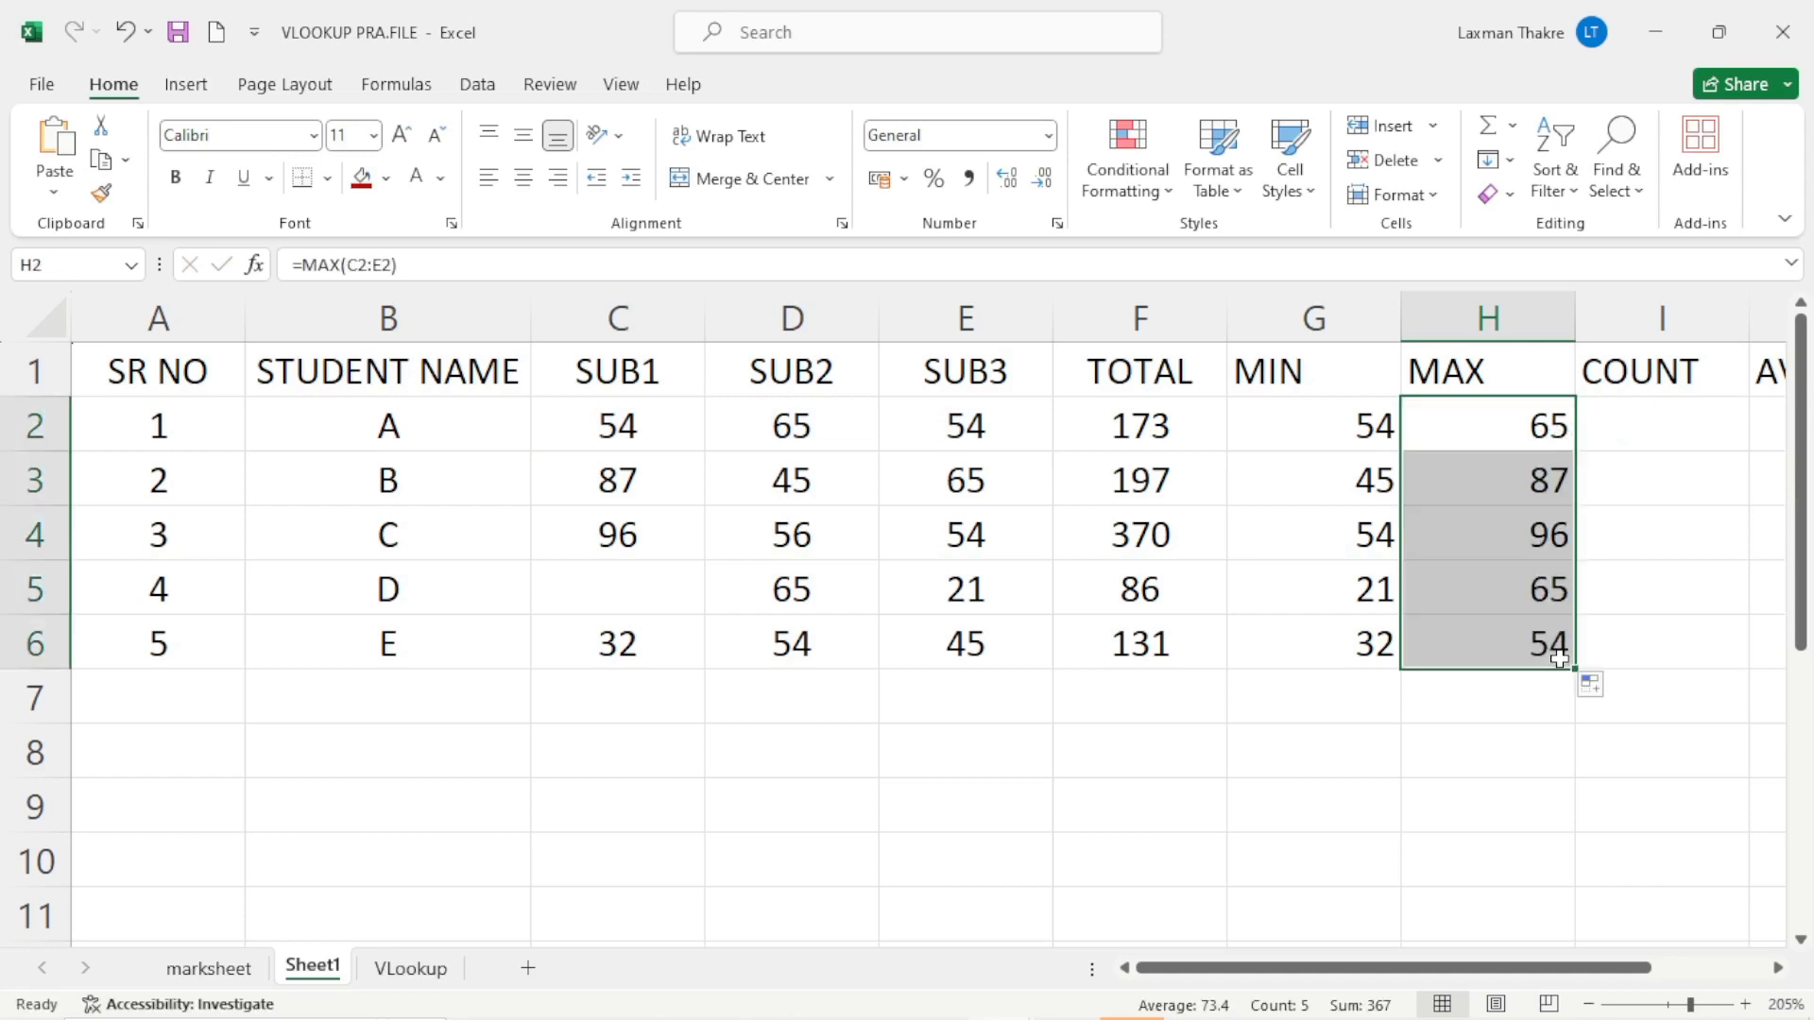
Enter the formula =COUNT(C2:E2) in cell I2 and fill it down to I6.
click(1700, 417)
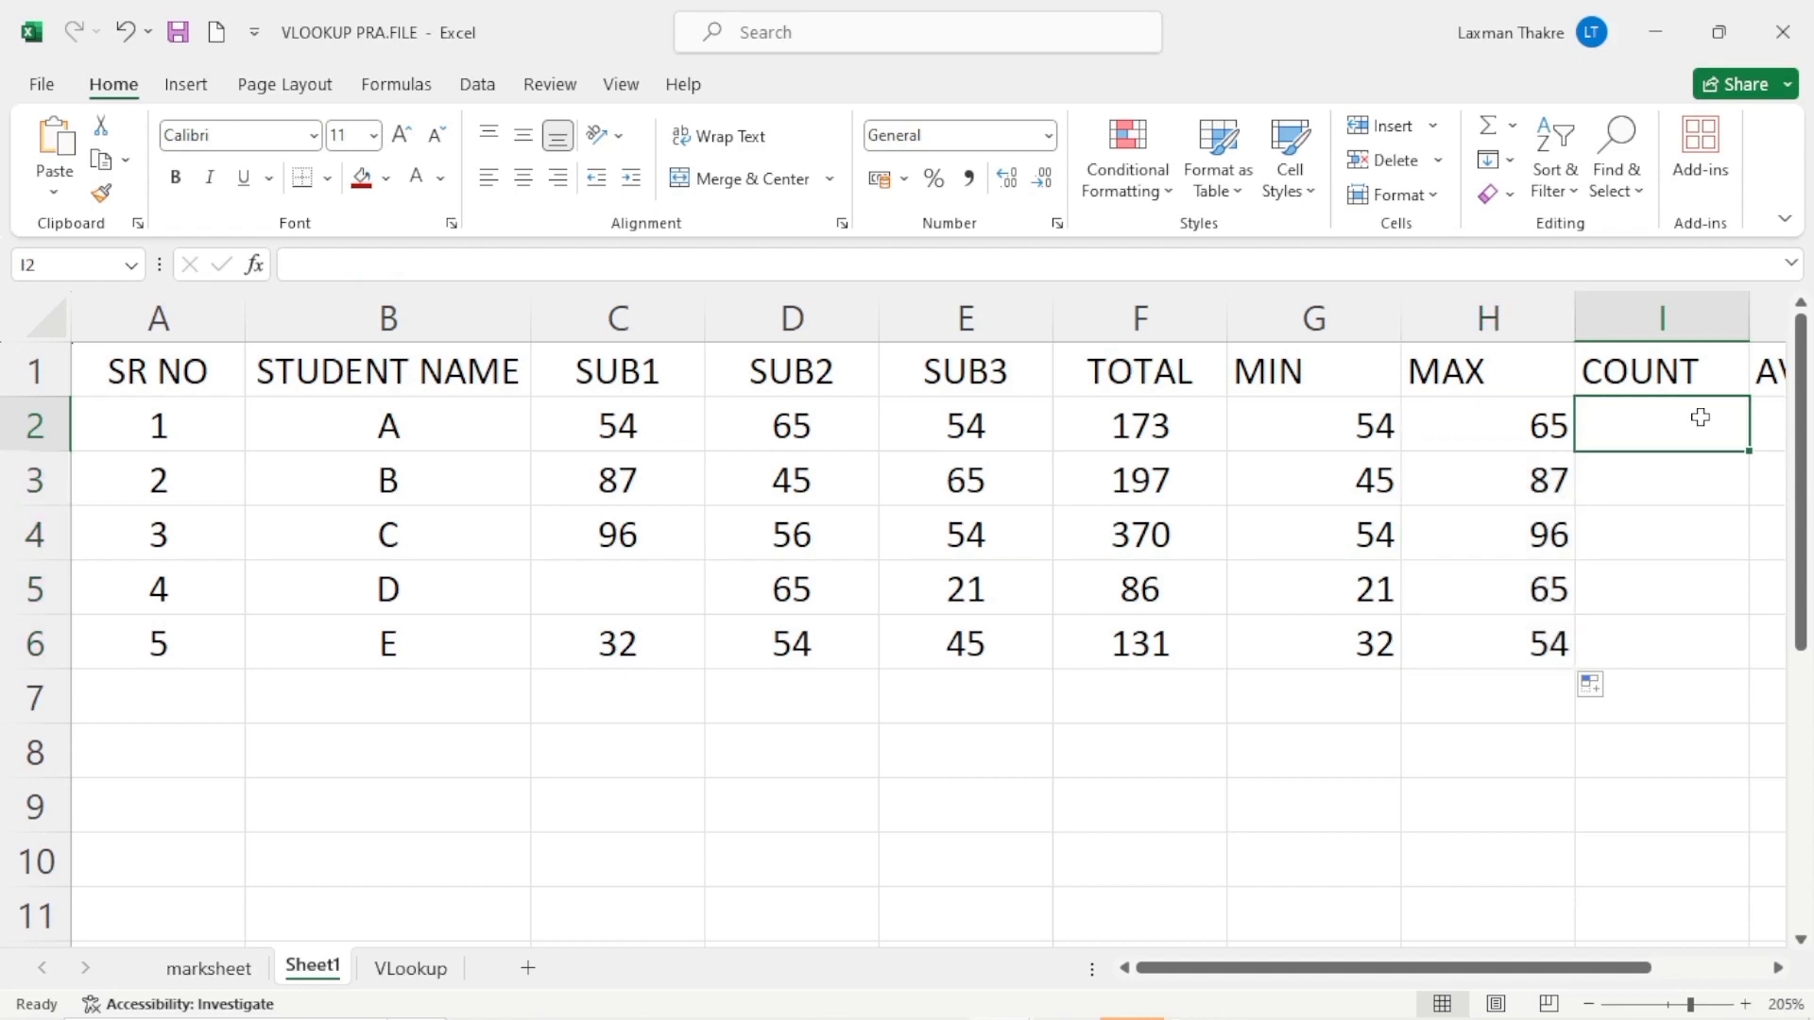
click(1512, 126)
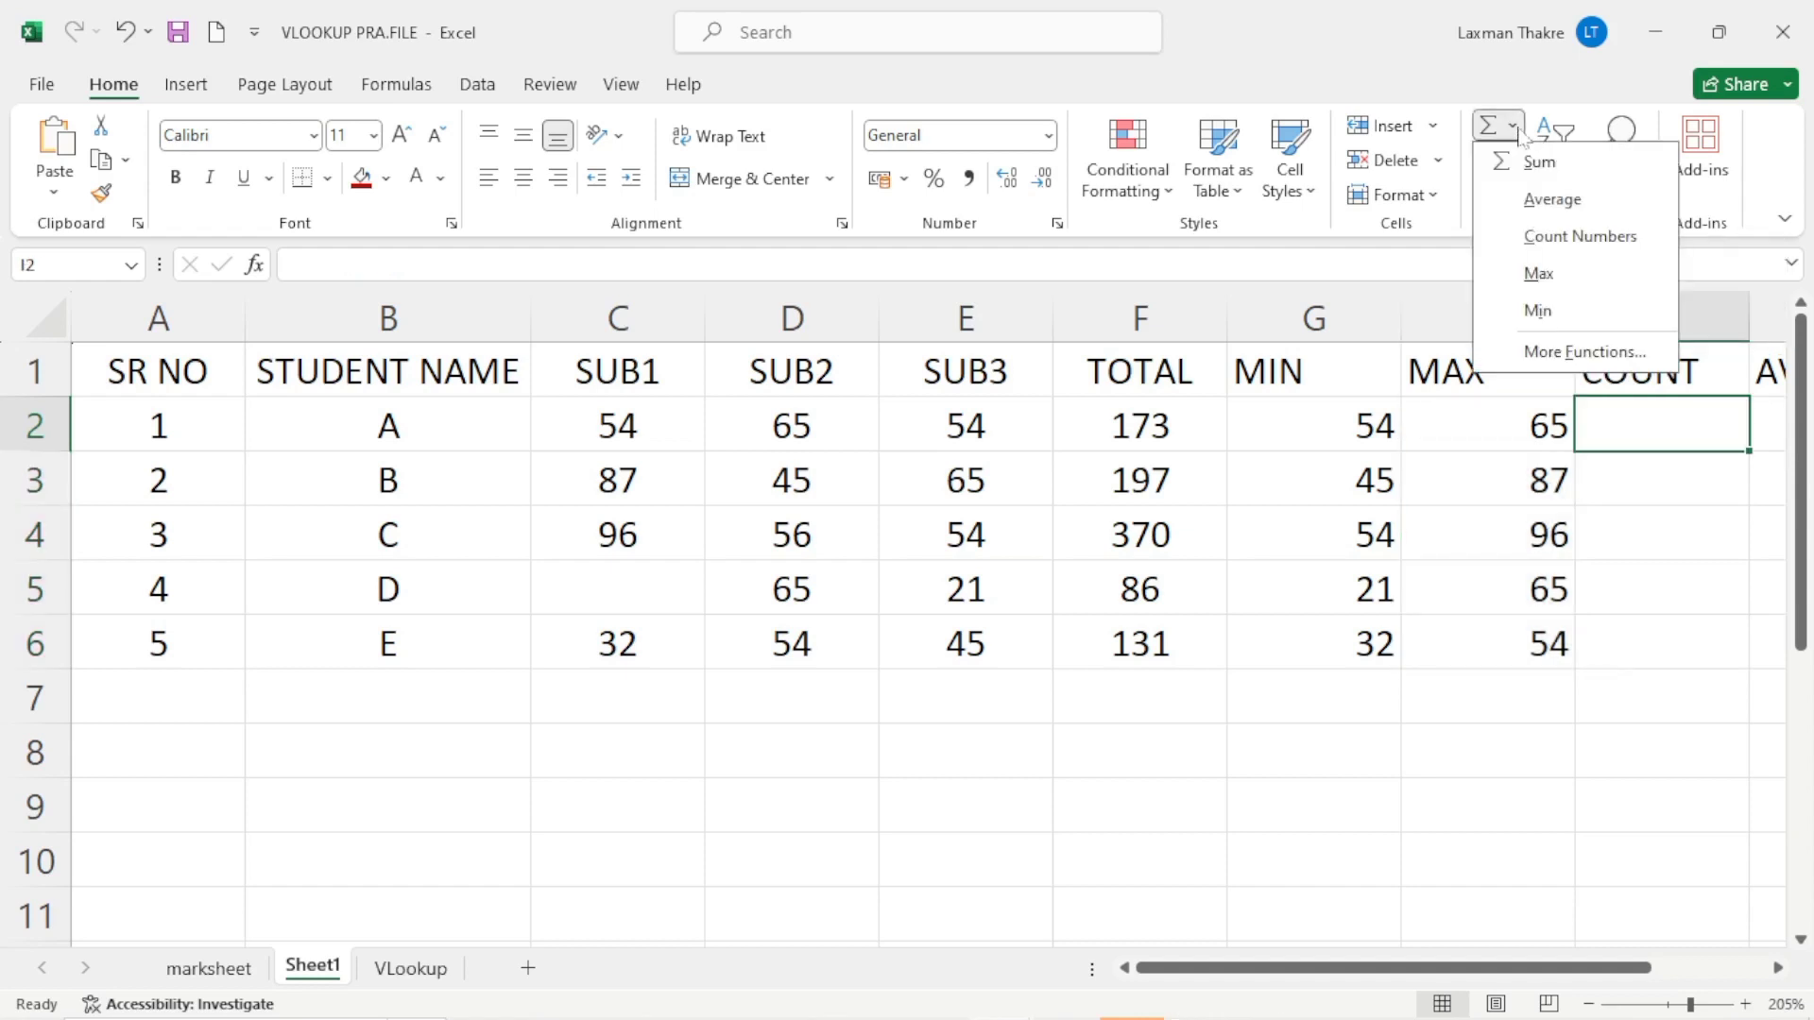
click(1580, 236)
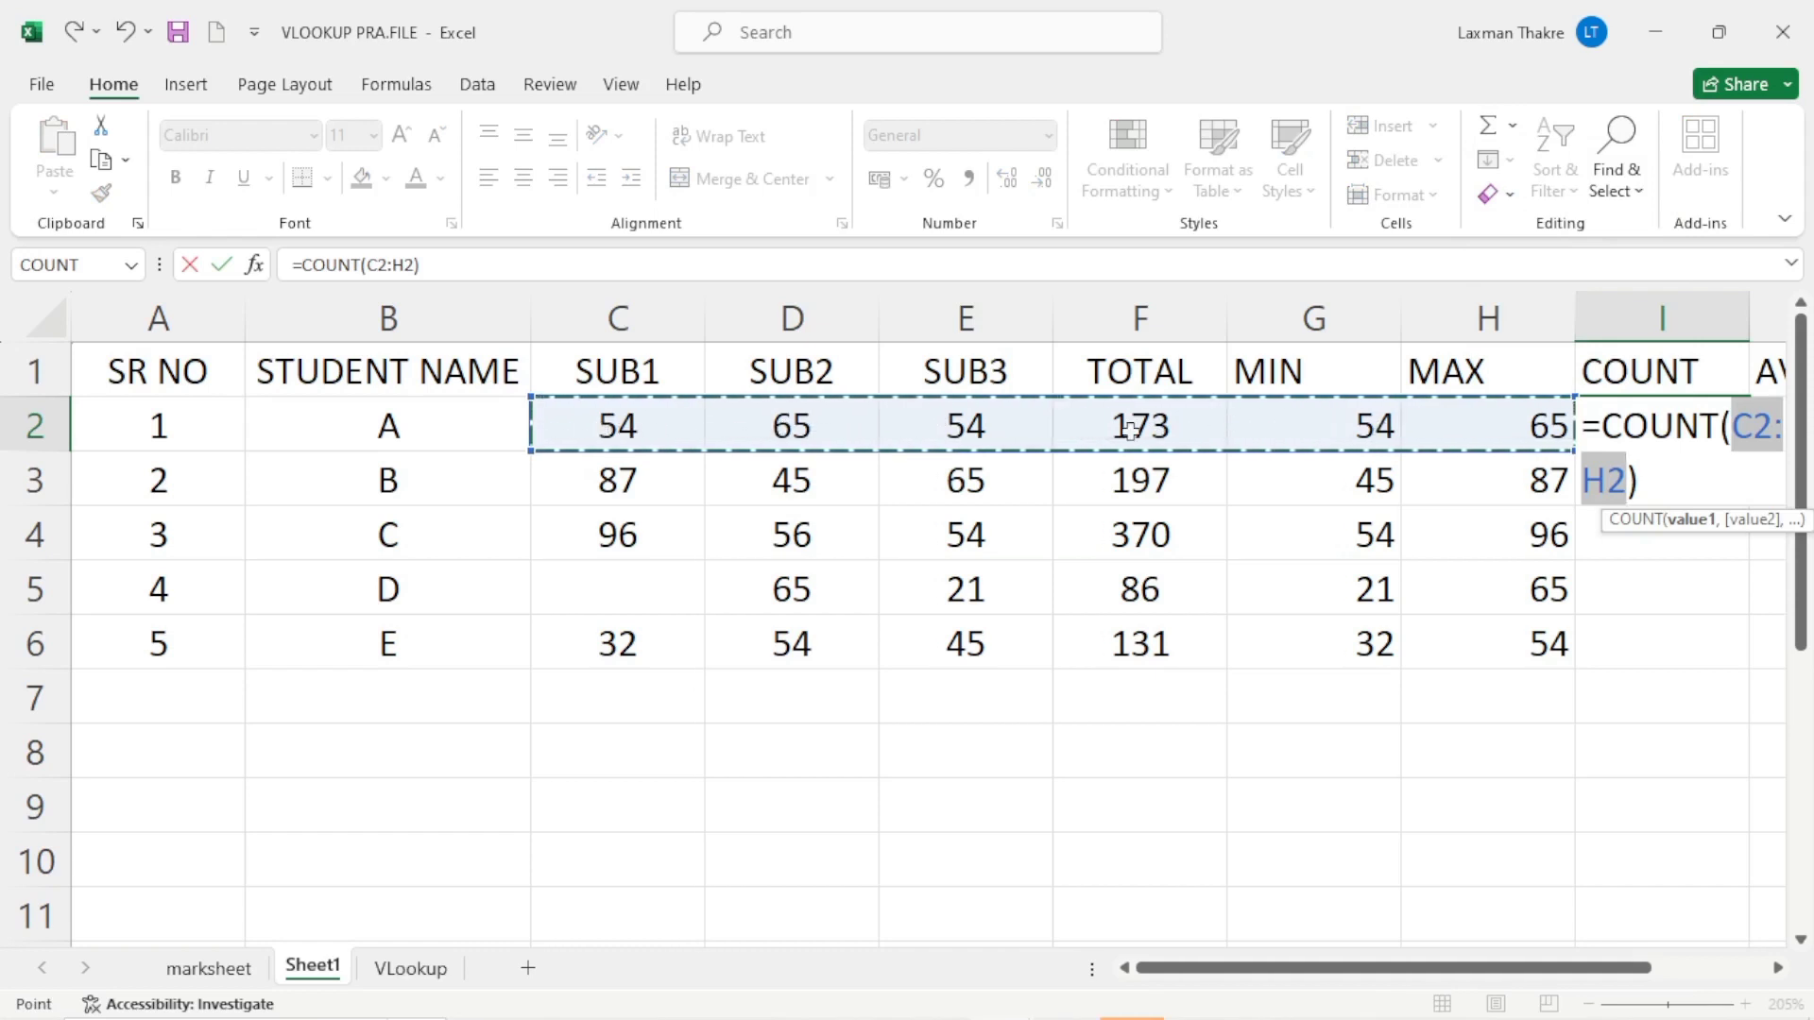
click(961, 428)
drag(961, 428, 669, 434)
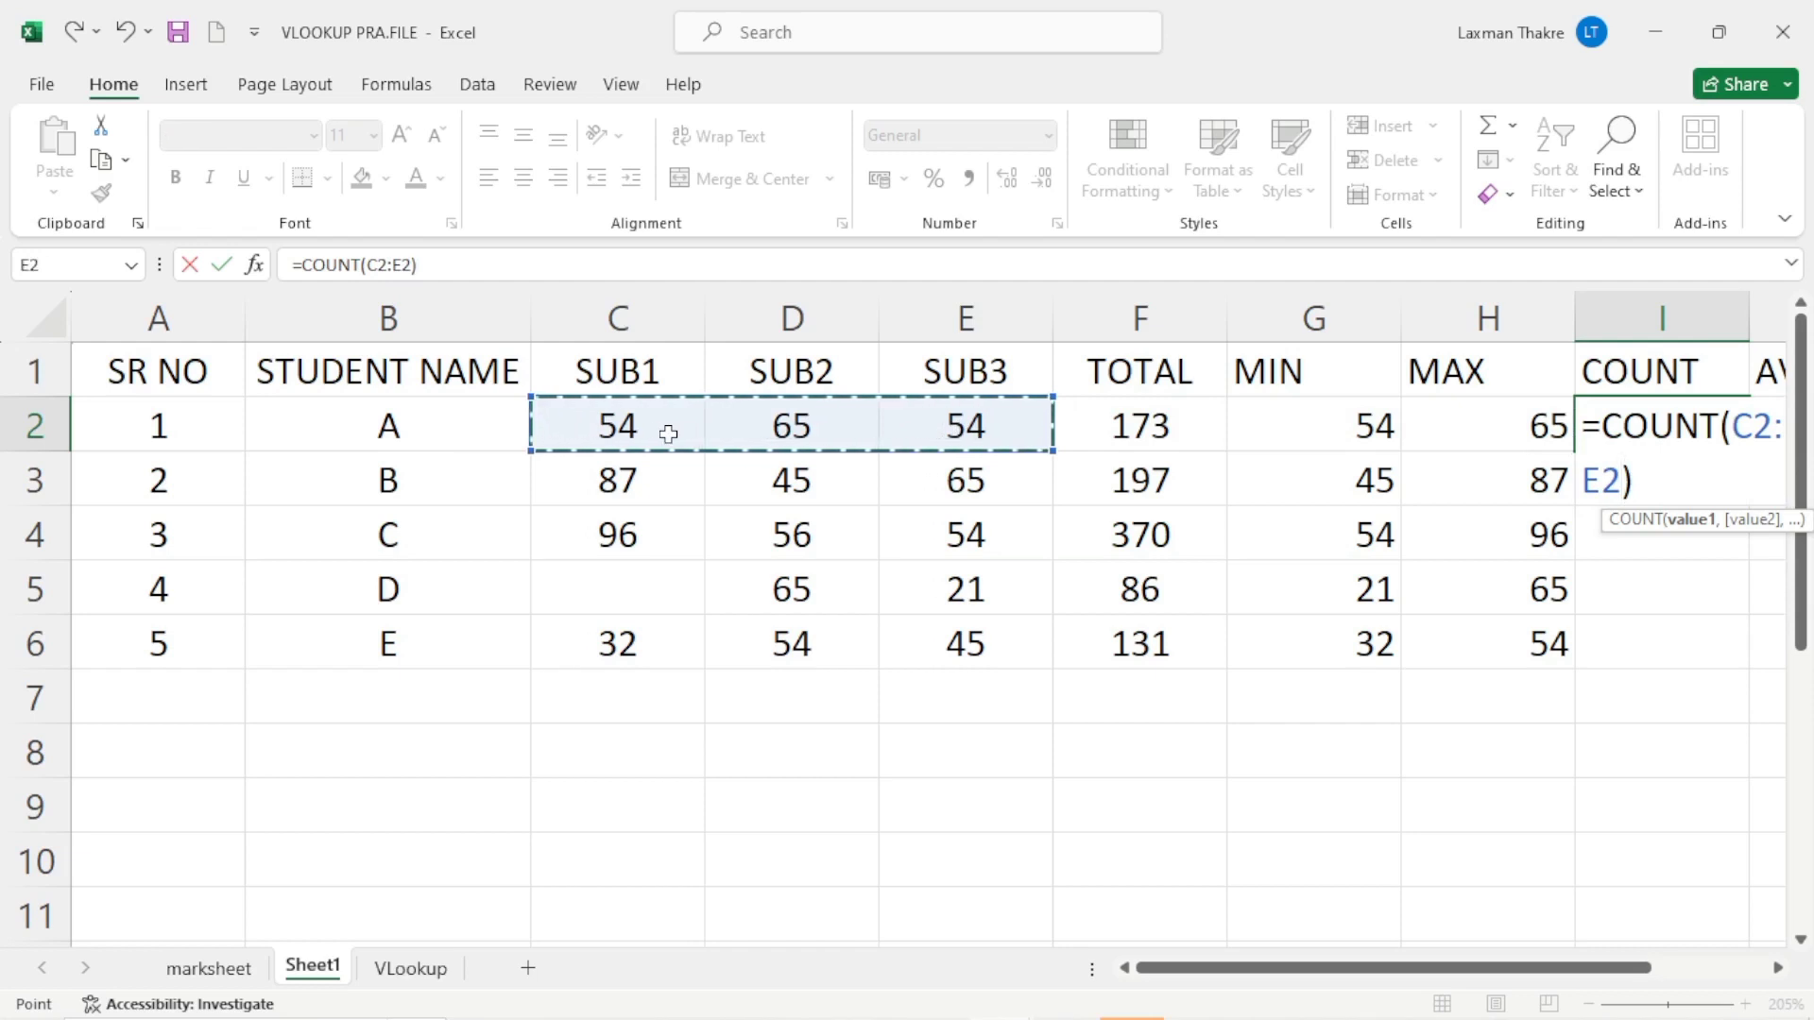
key(Return)
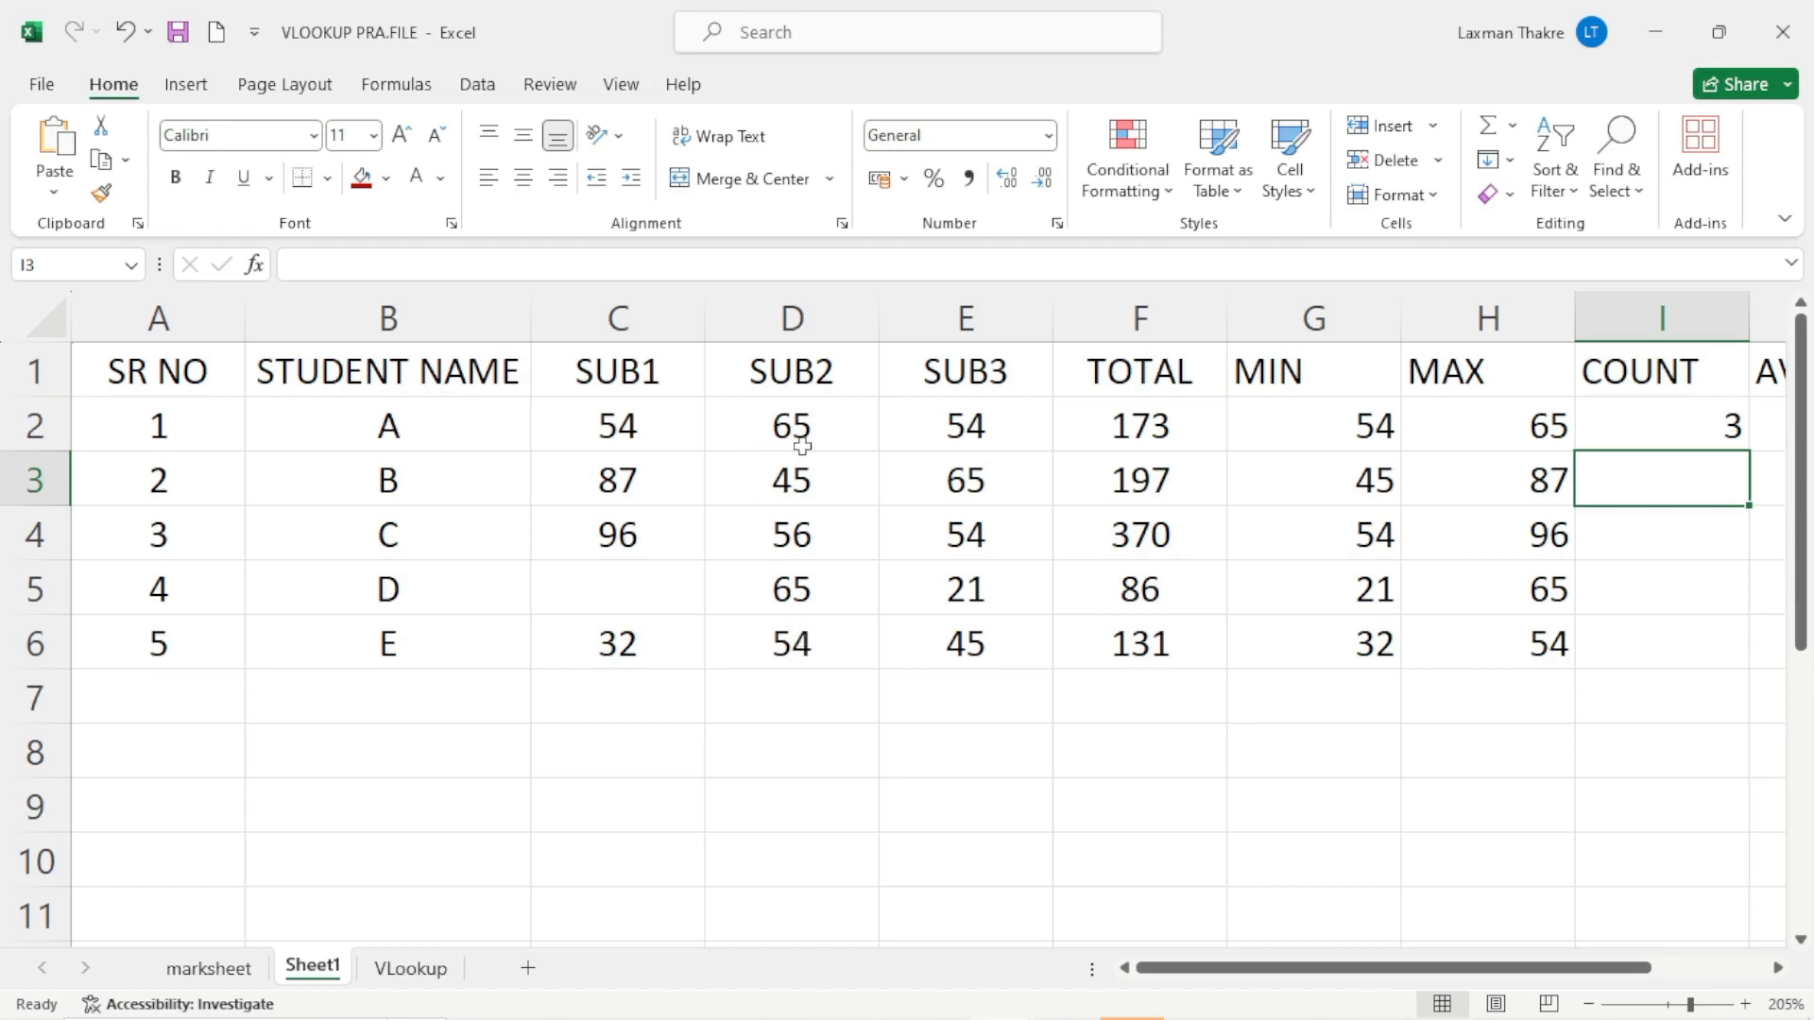
click(1682, 425)
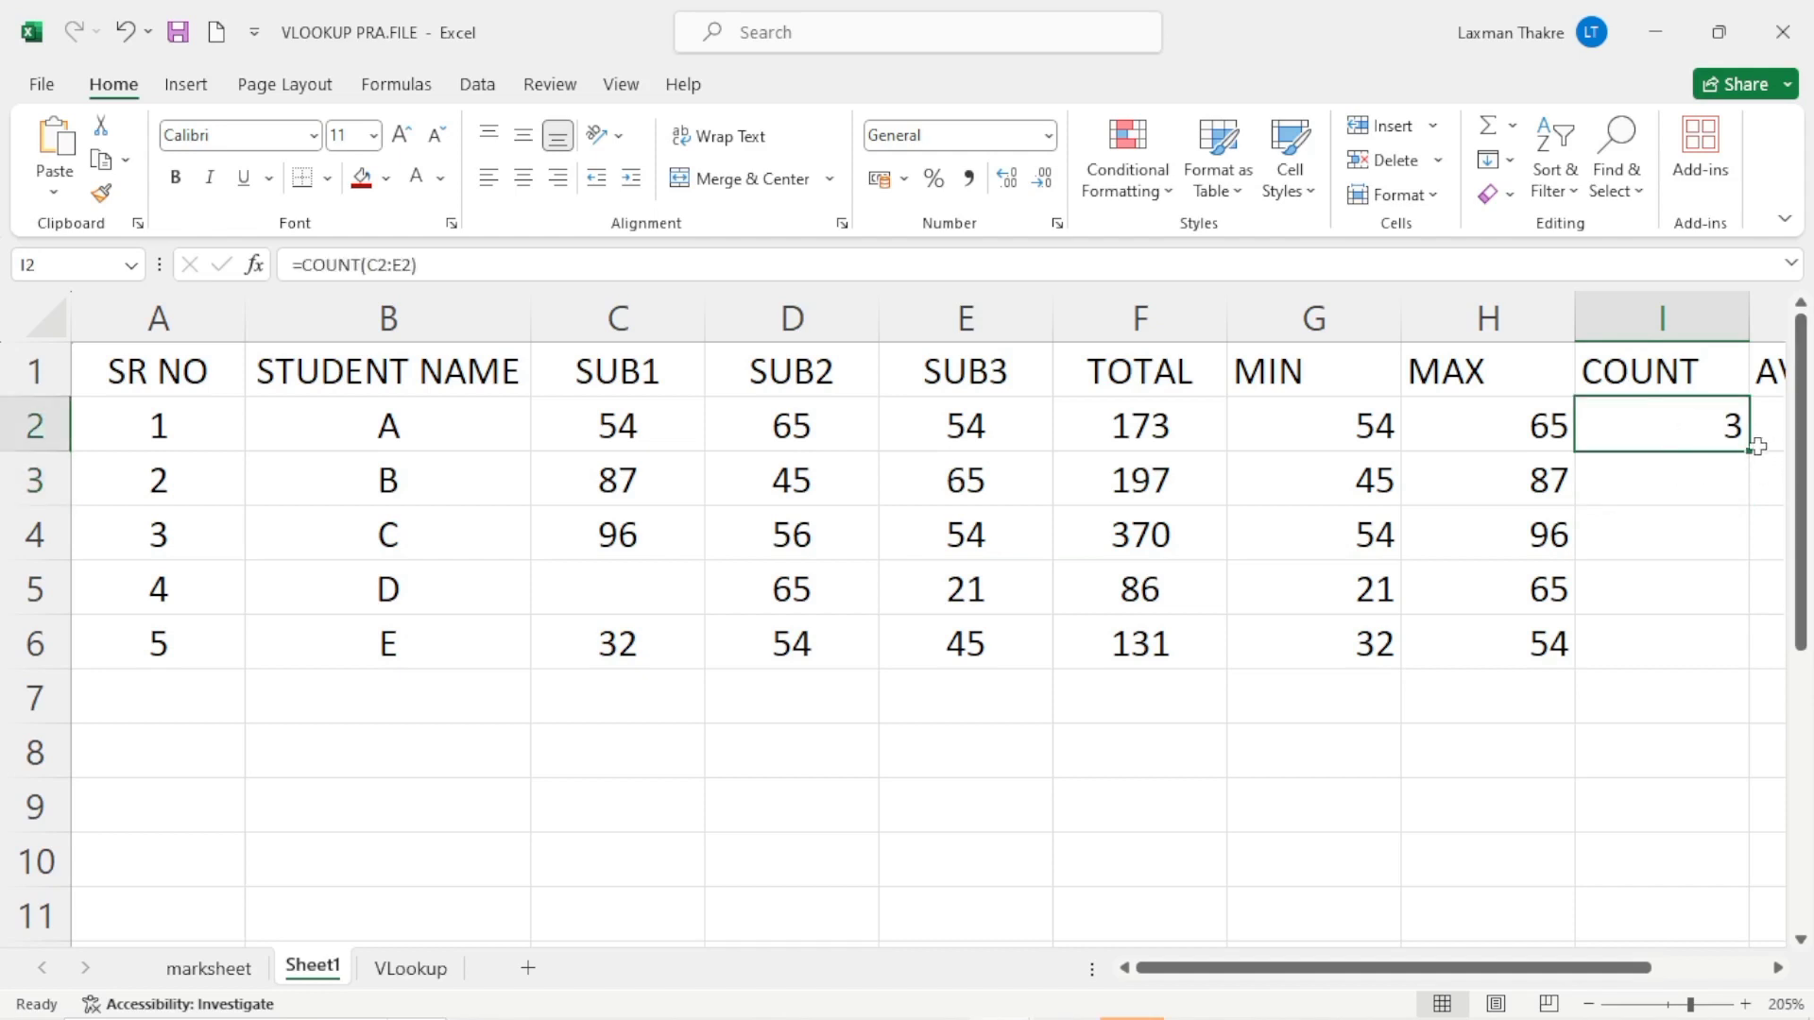
drag(1748, 451, 1727, 658)
Examine the COUNT formulas for students D, E and C, and the empty AVE and % cells in row 2.
click(1668, 597)
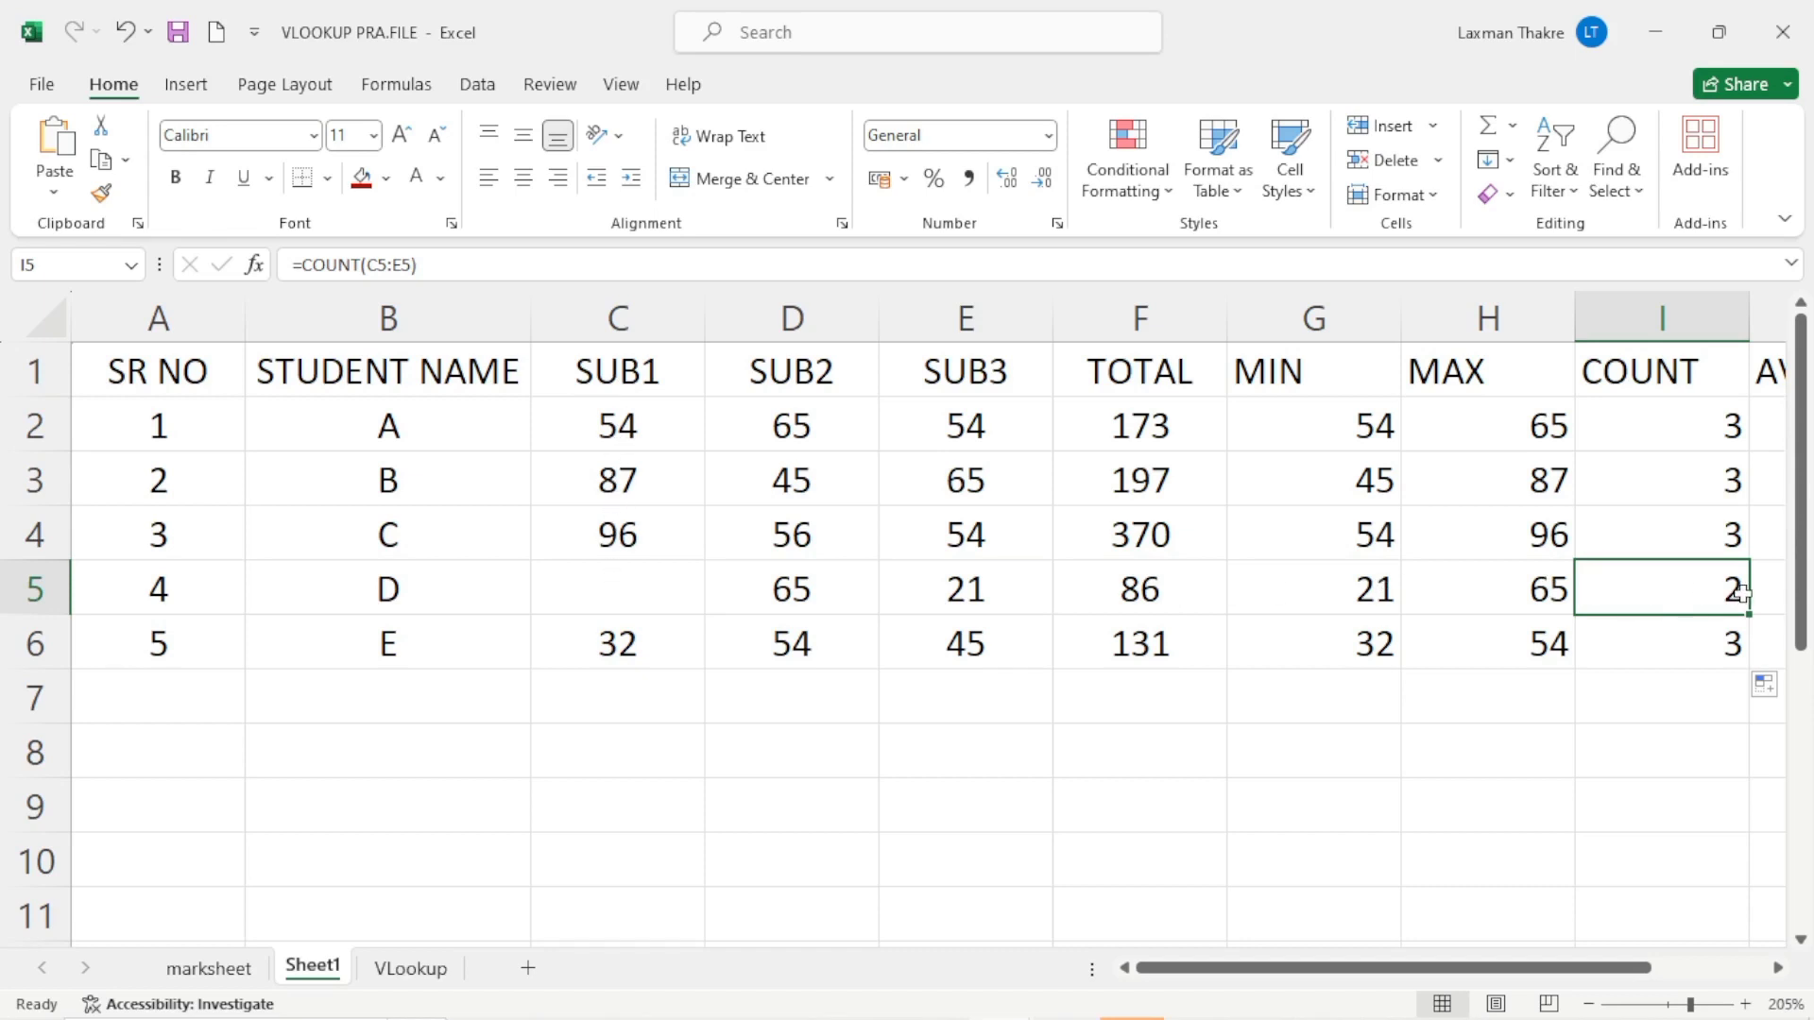
drag(1606, 968, 1698, 975)
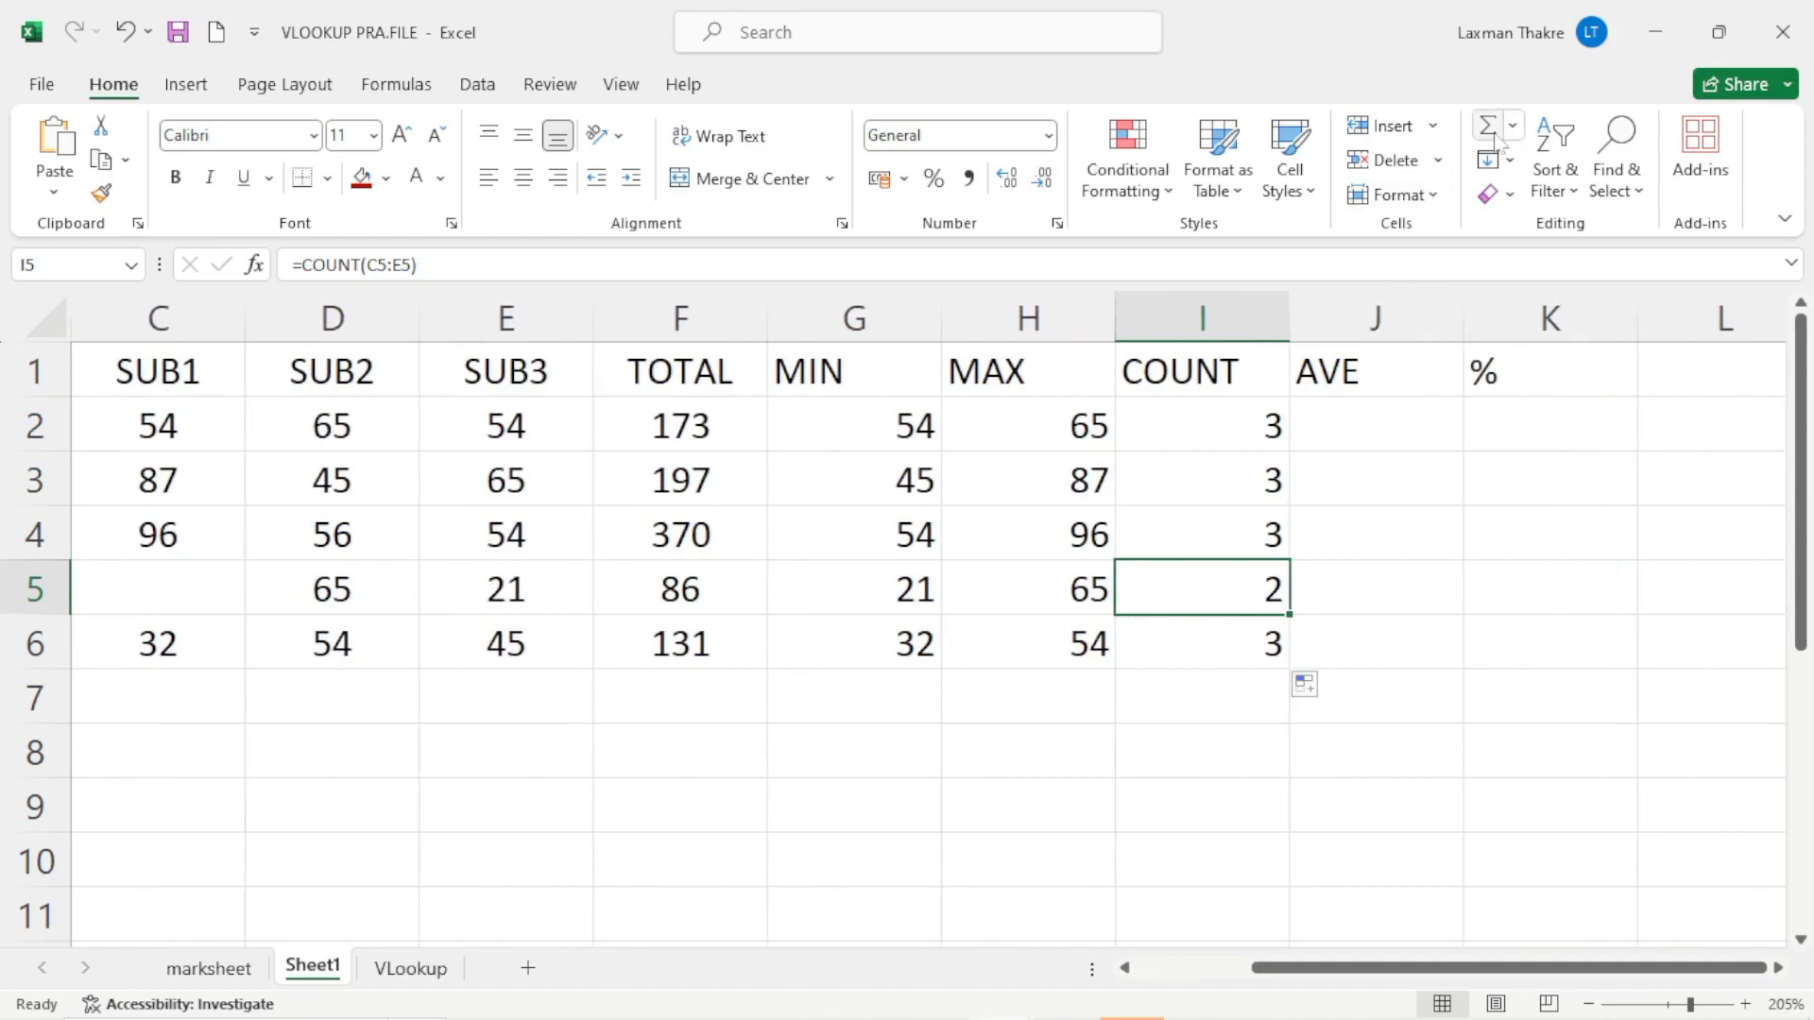
double_click(1235, 627)
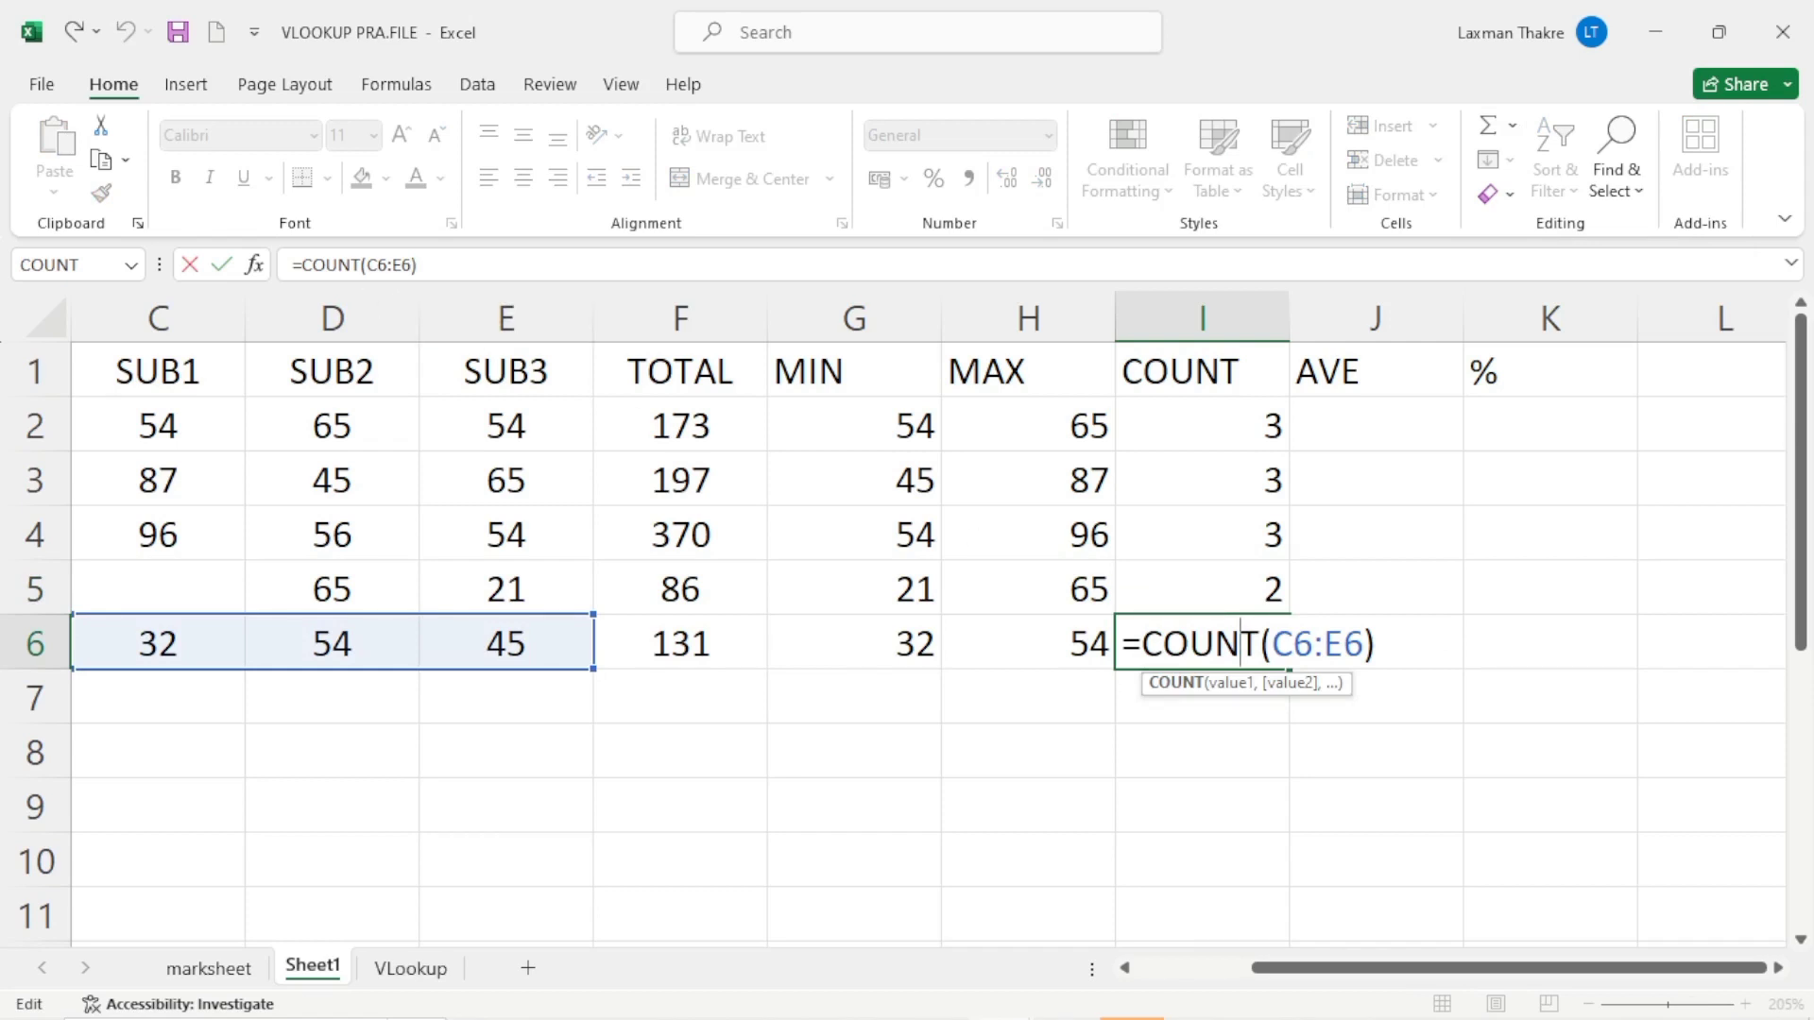
click(1244, 522)
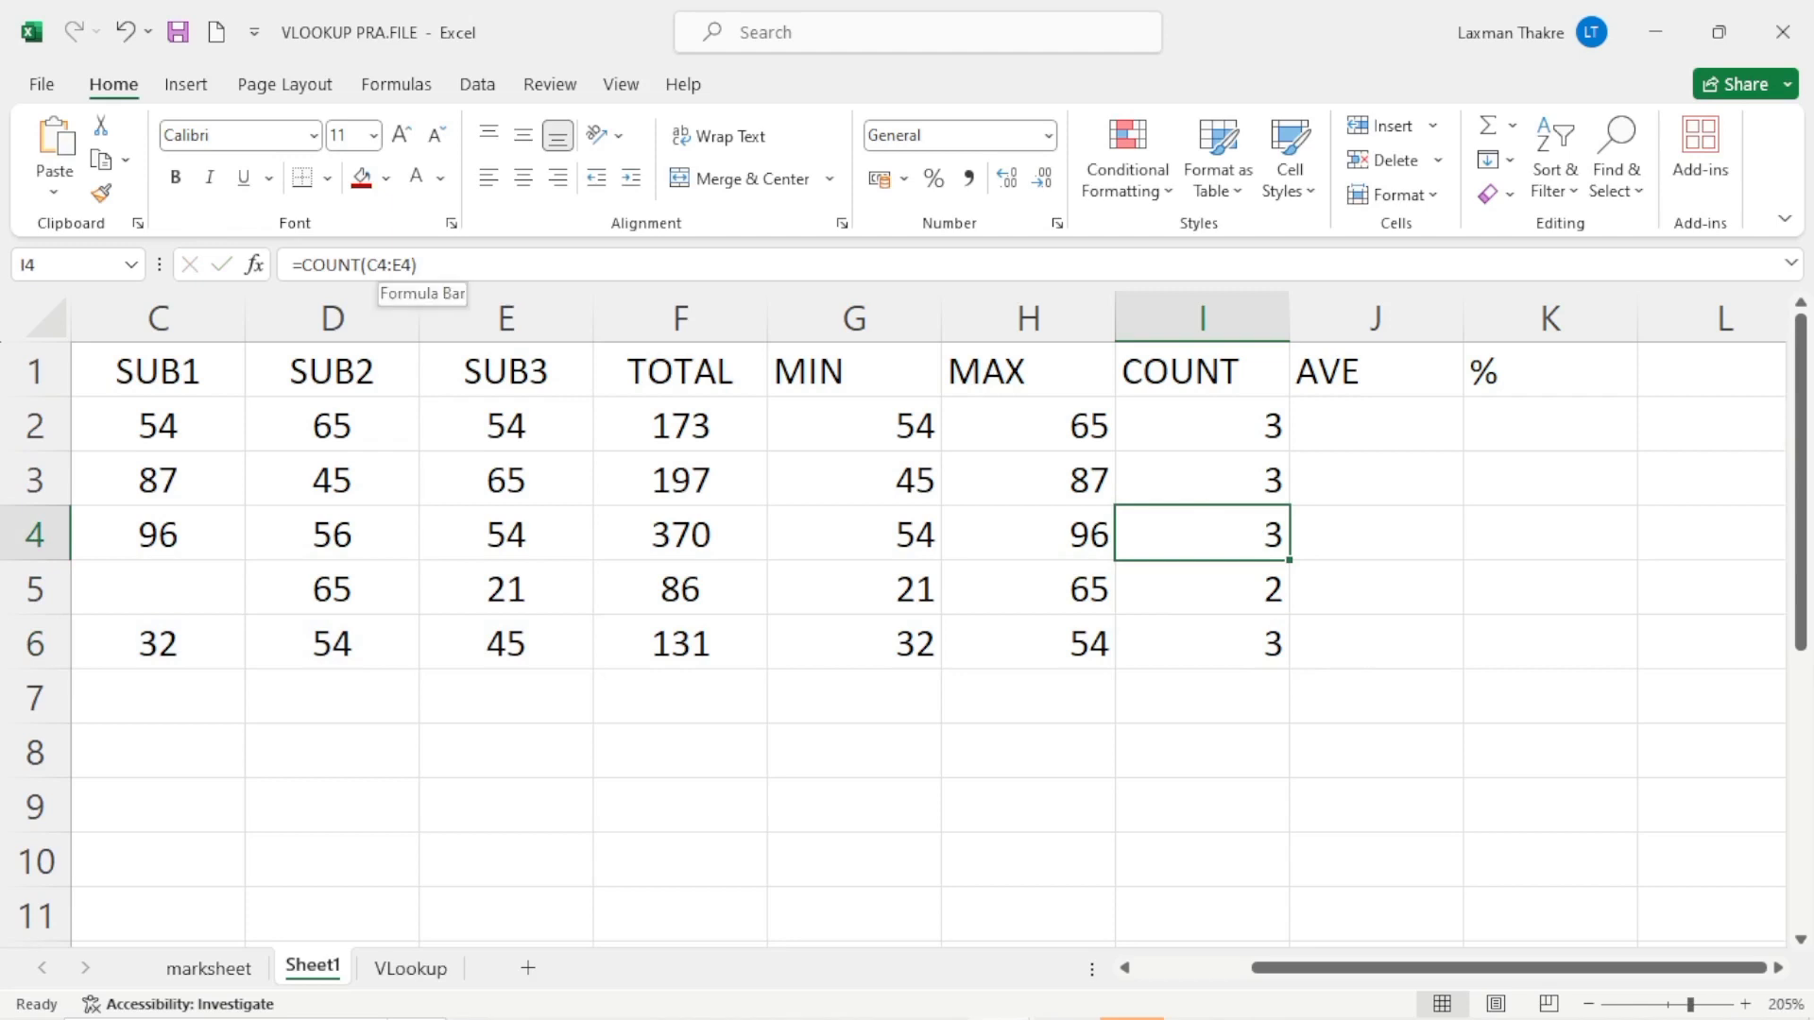
click(1358, 425)
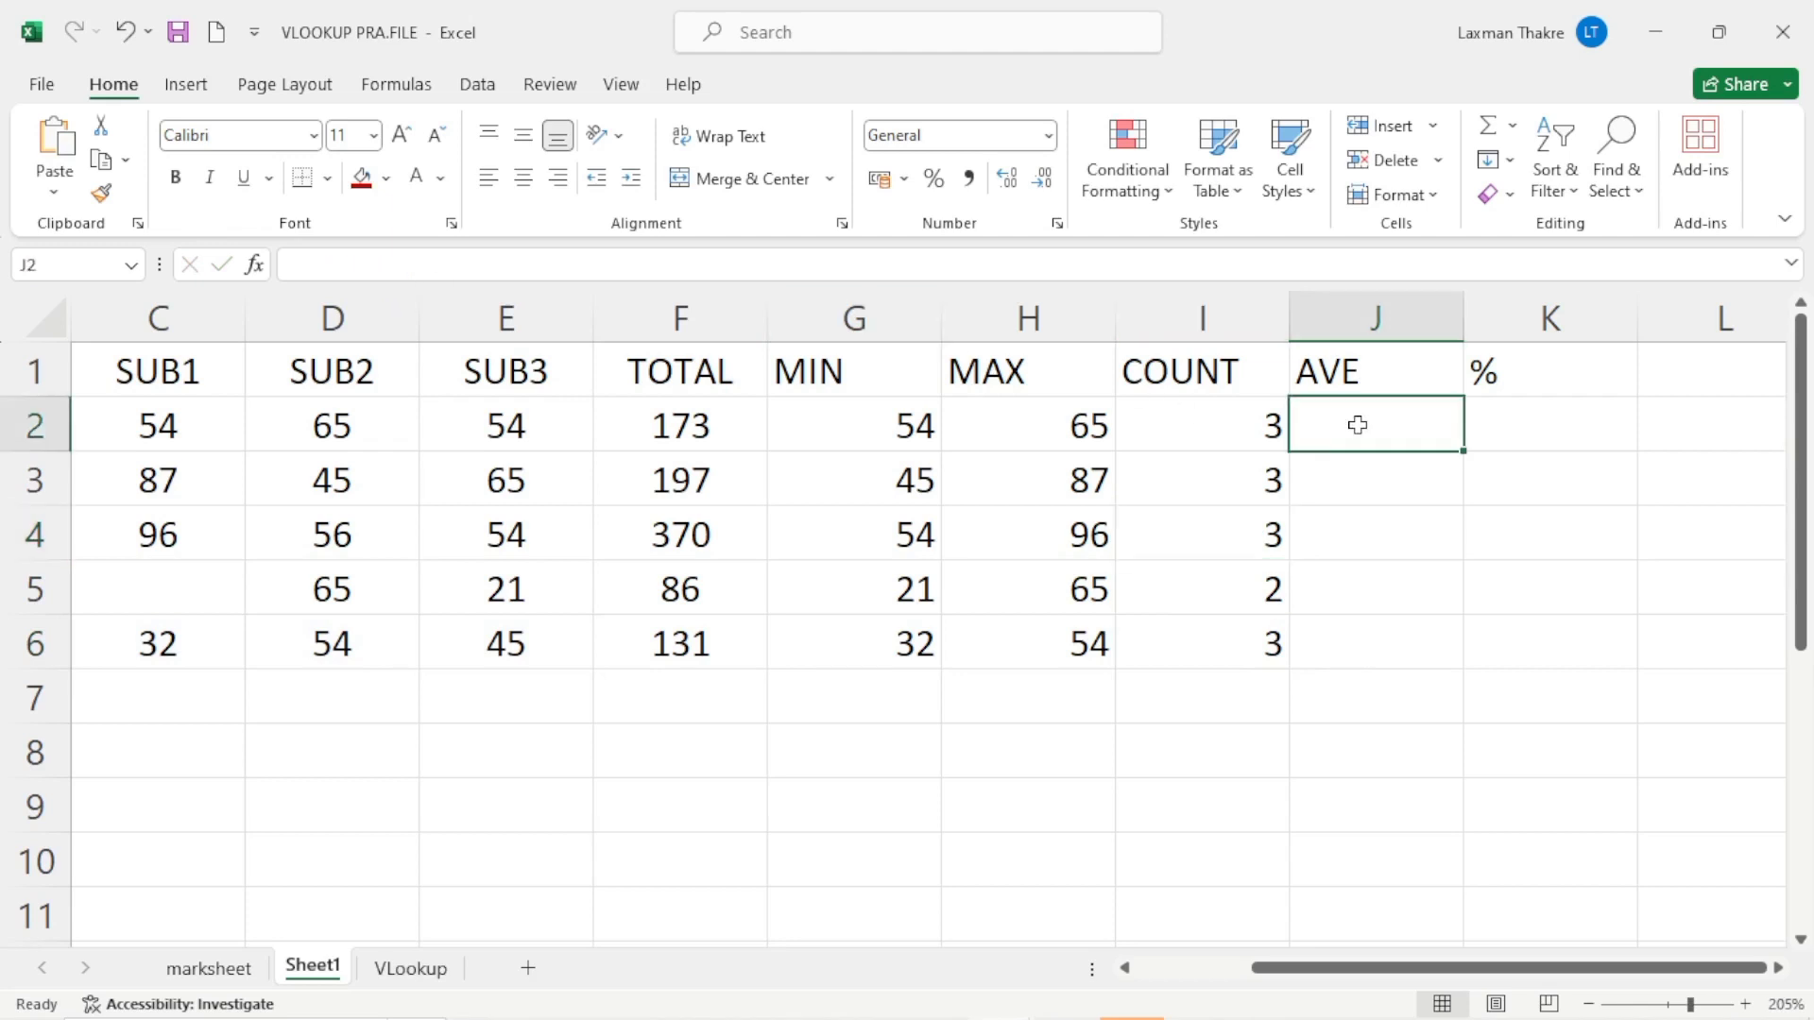
click(1524, 427)
click(1350, 435)
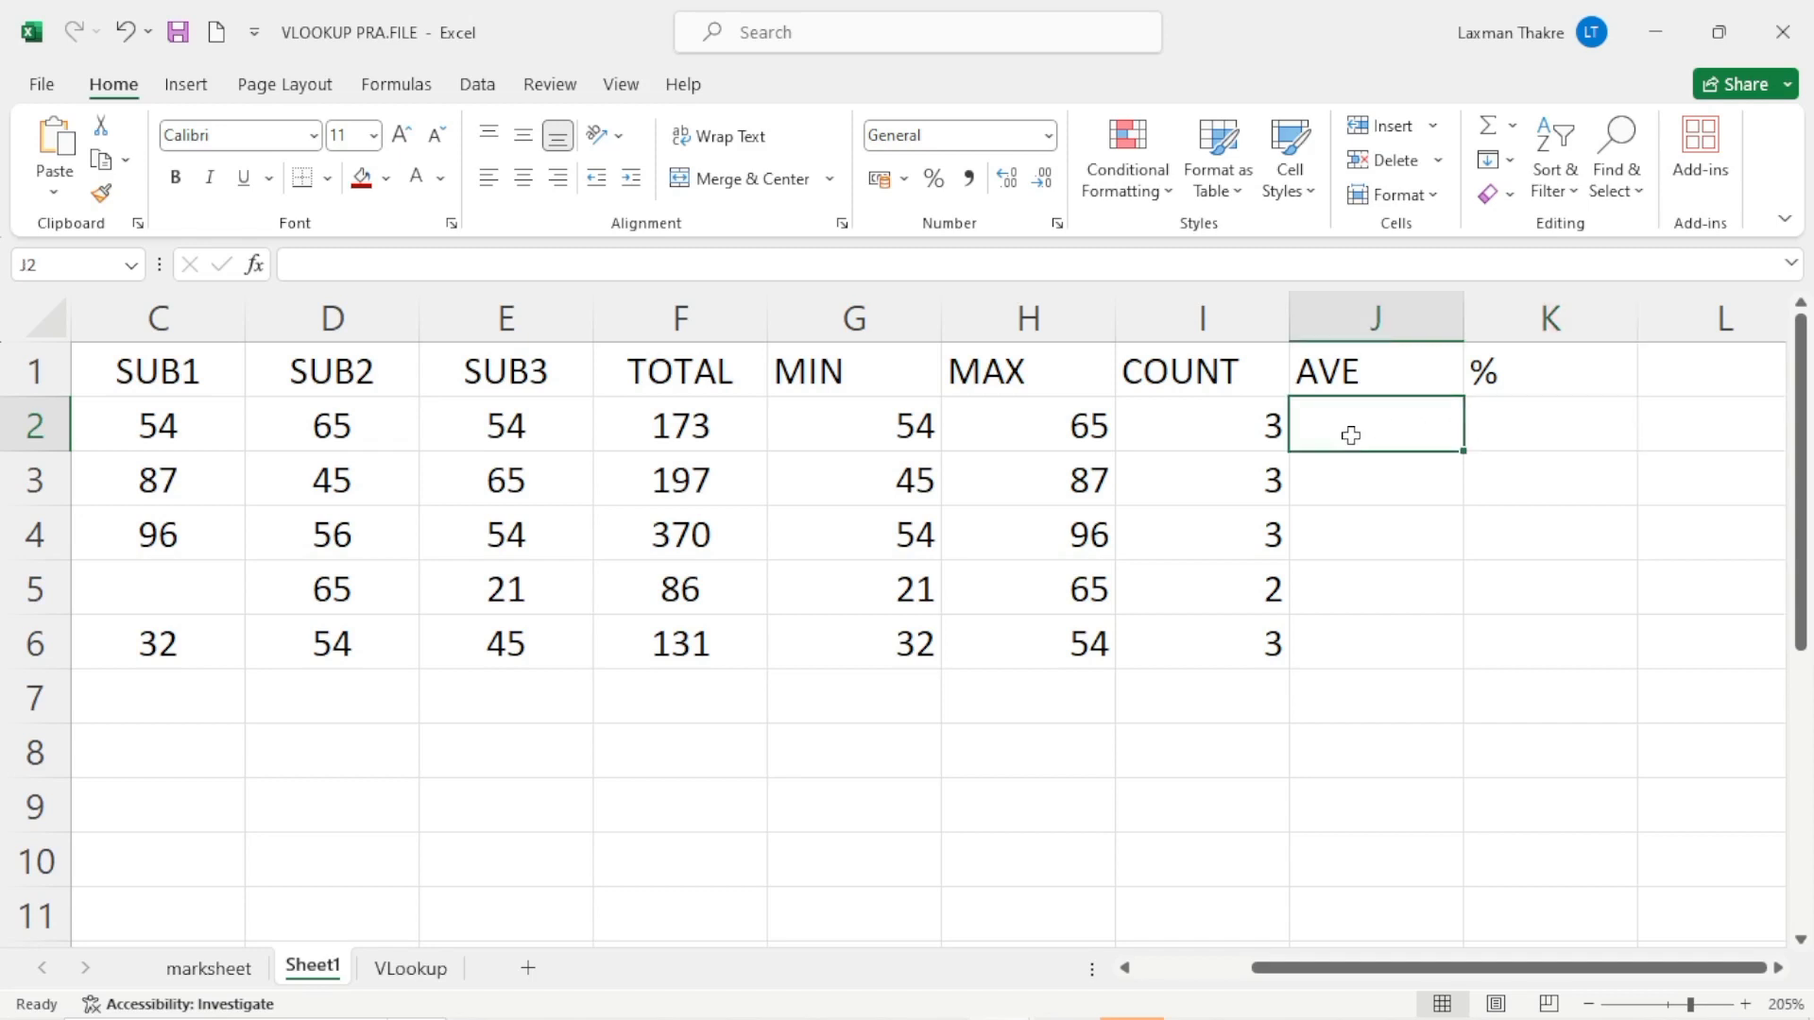
click(1513, 436)
click(1401, 428)
click(1619, 433)
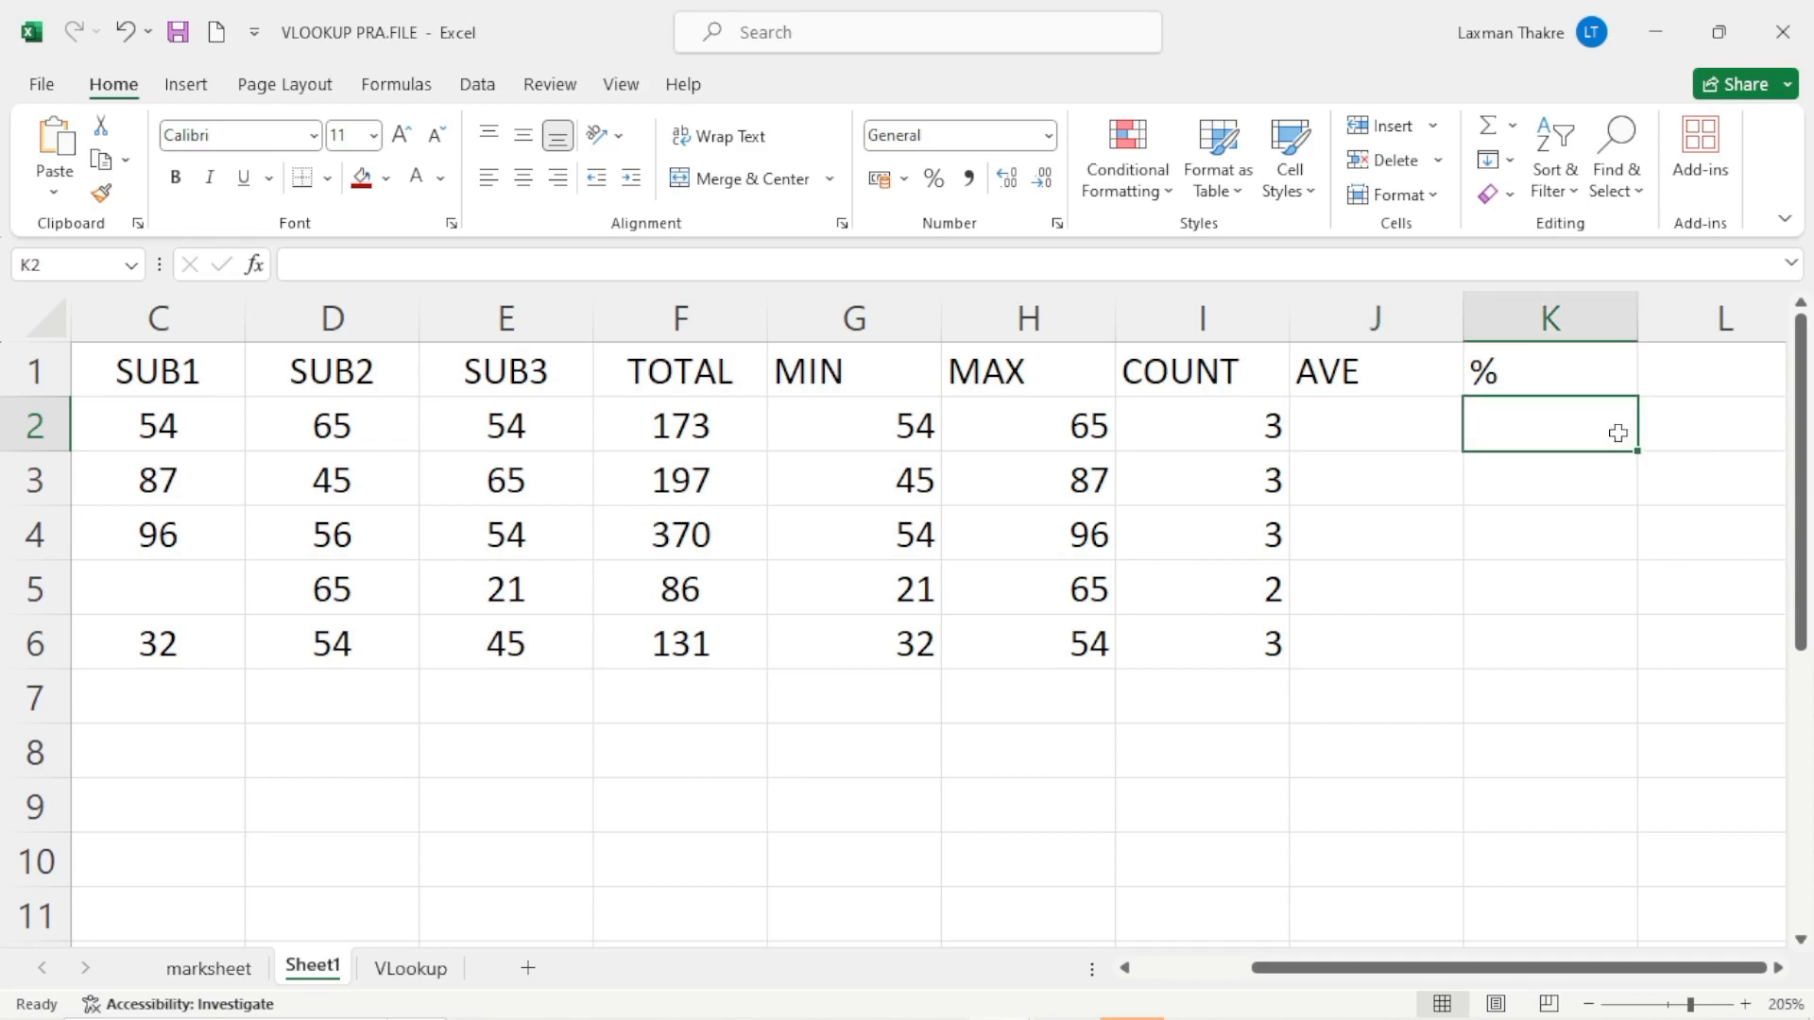
Enter the formula =AVERAGE(C2:E2) in cell J2 and fill it down to J6.
click(1380, 430)
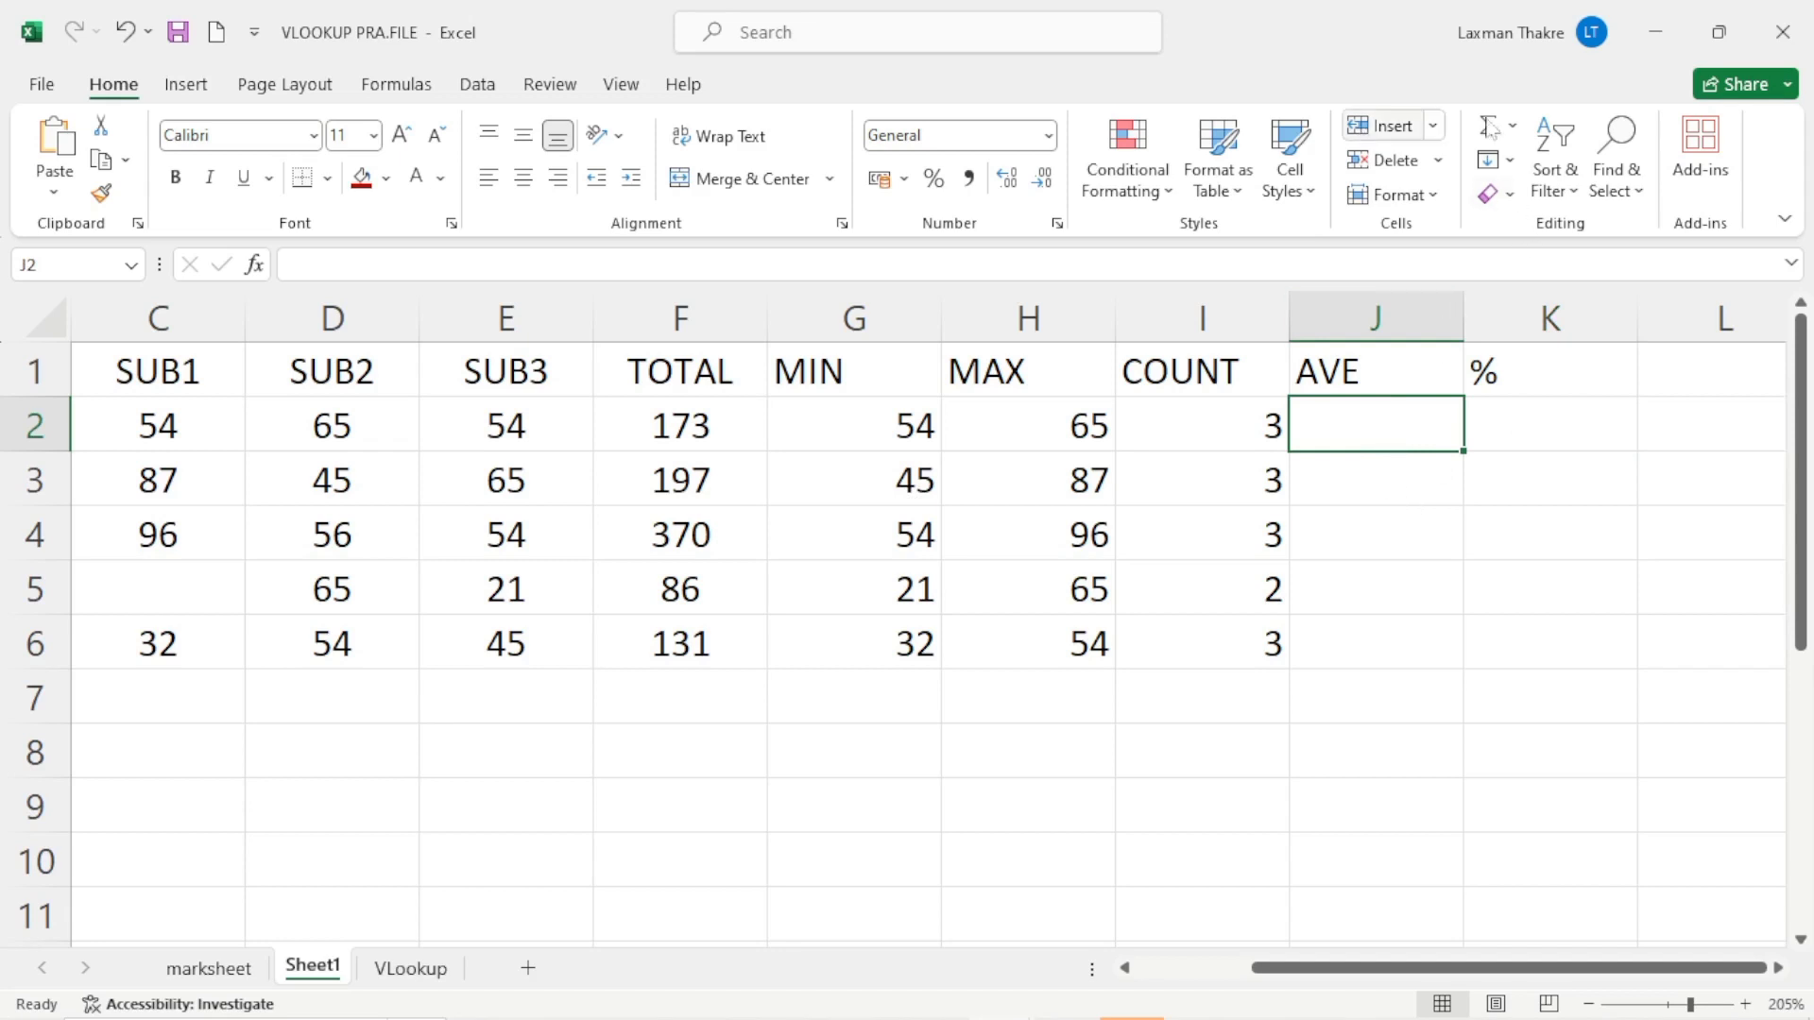
click(1515, 128)
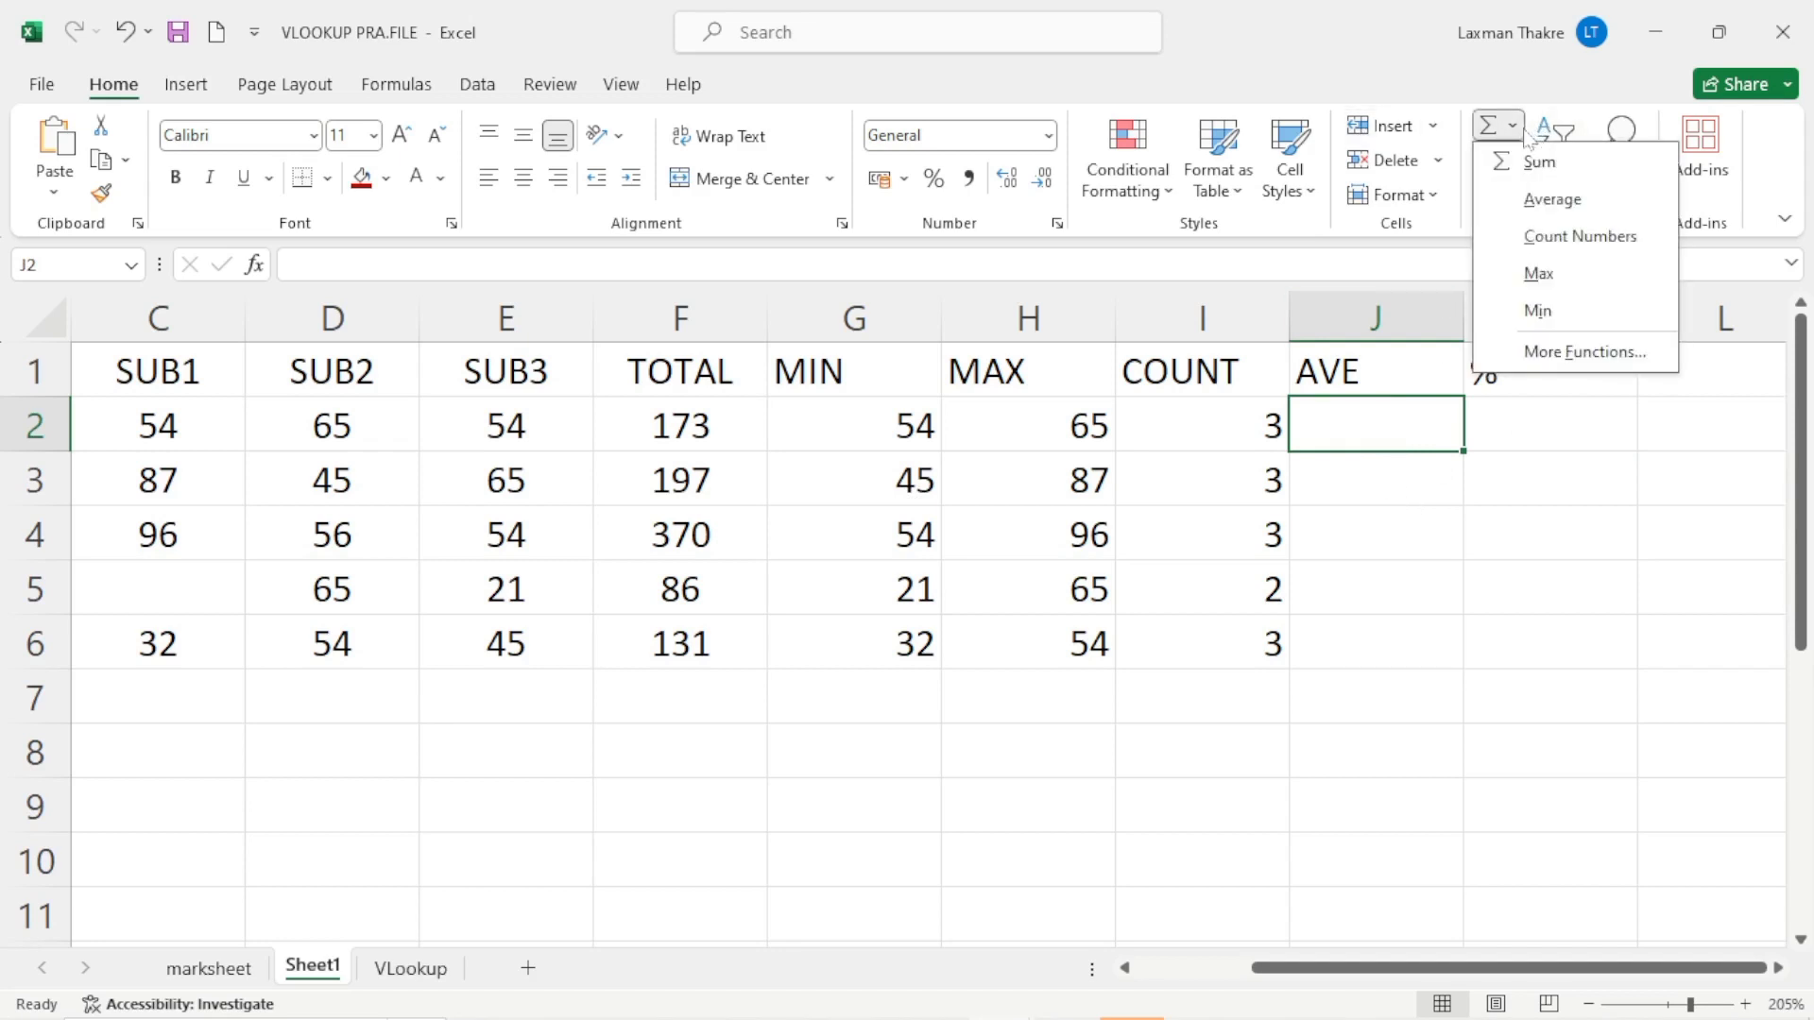
click(1552, 199)
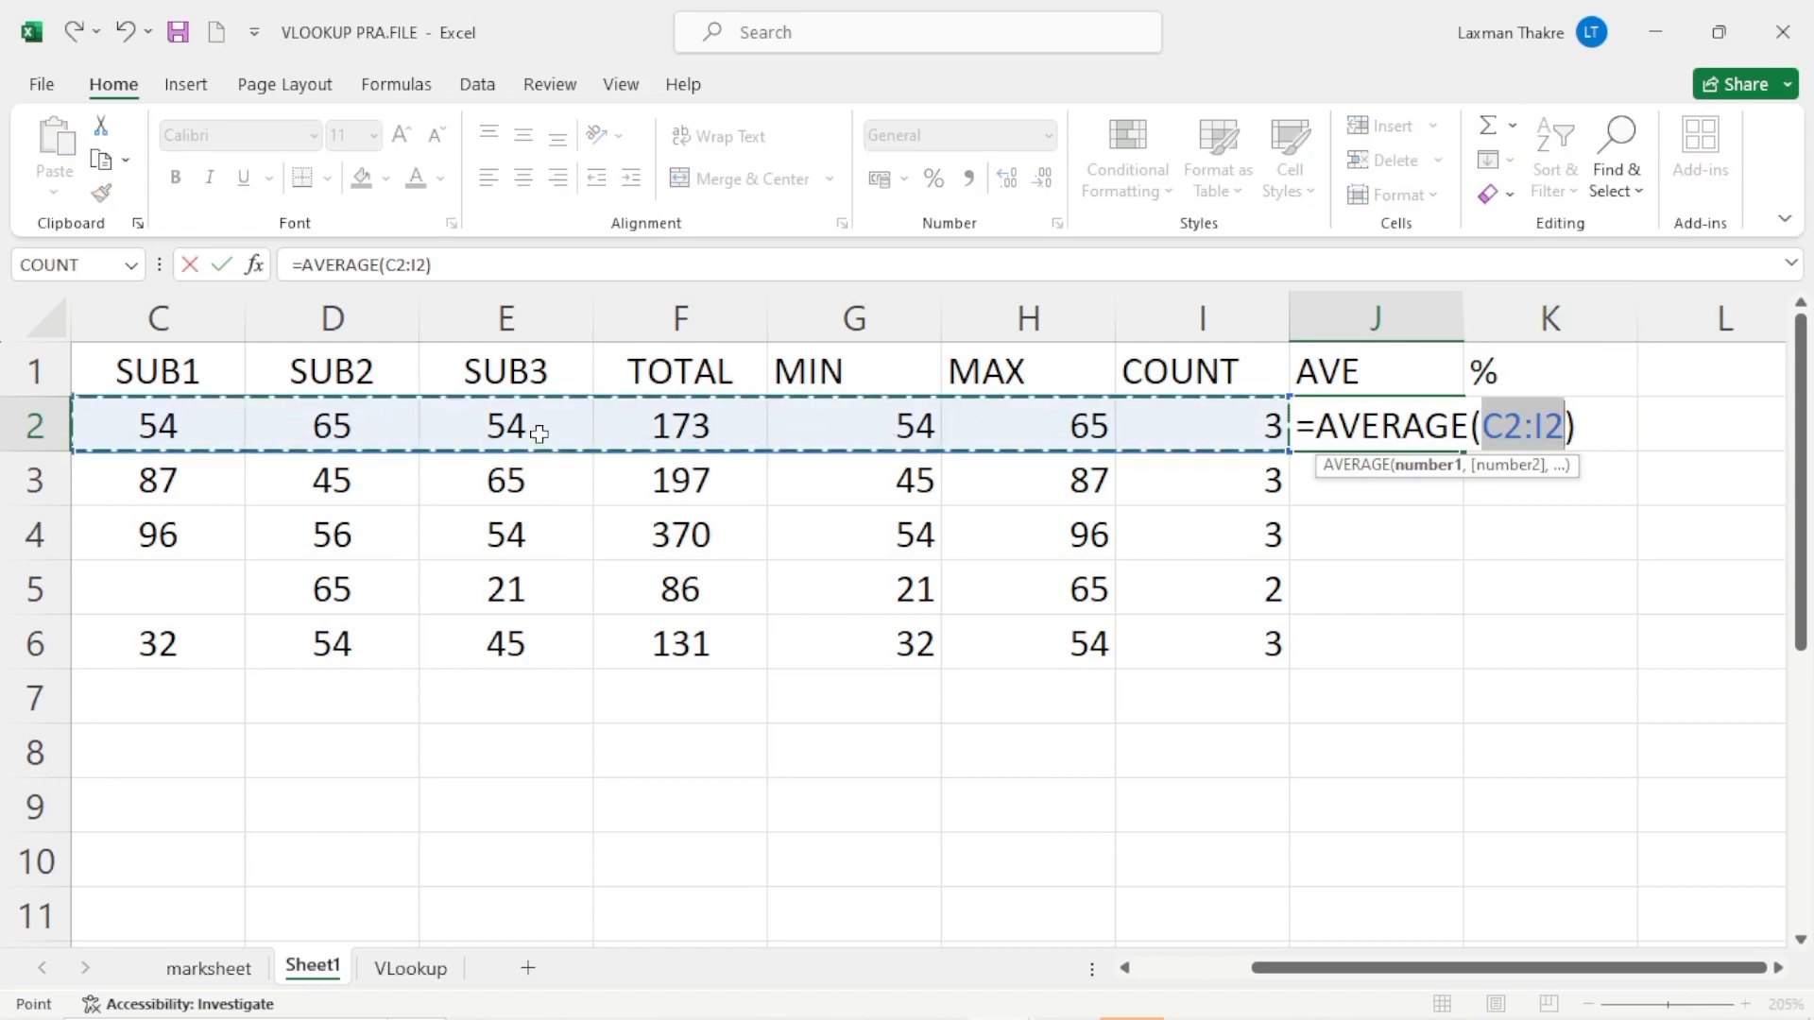
drag(519, 425, 177, 427)
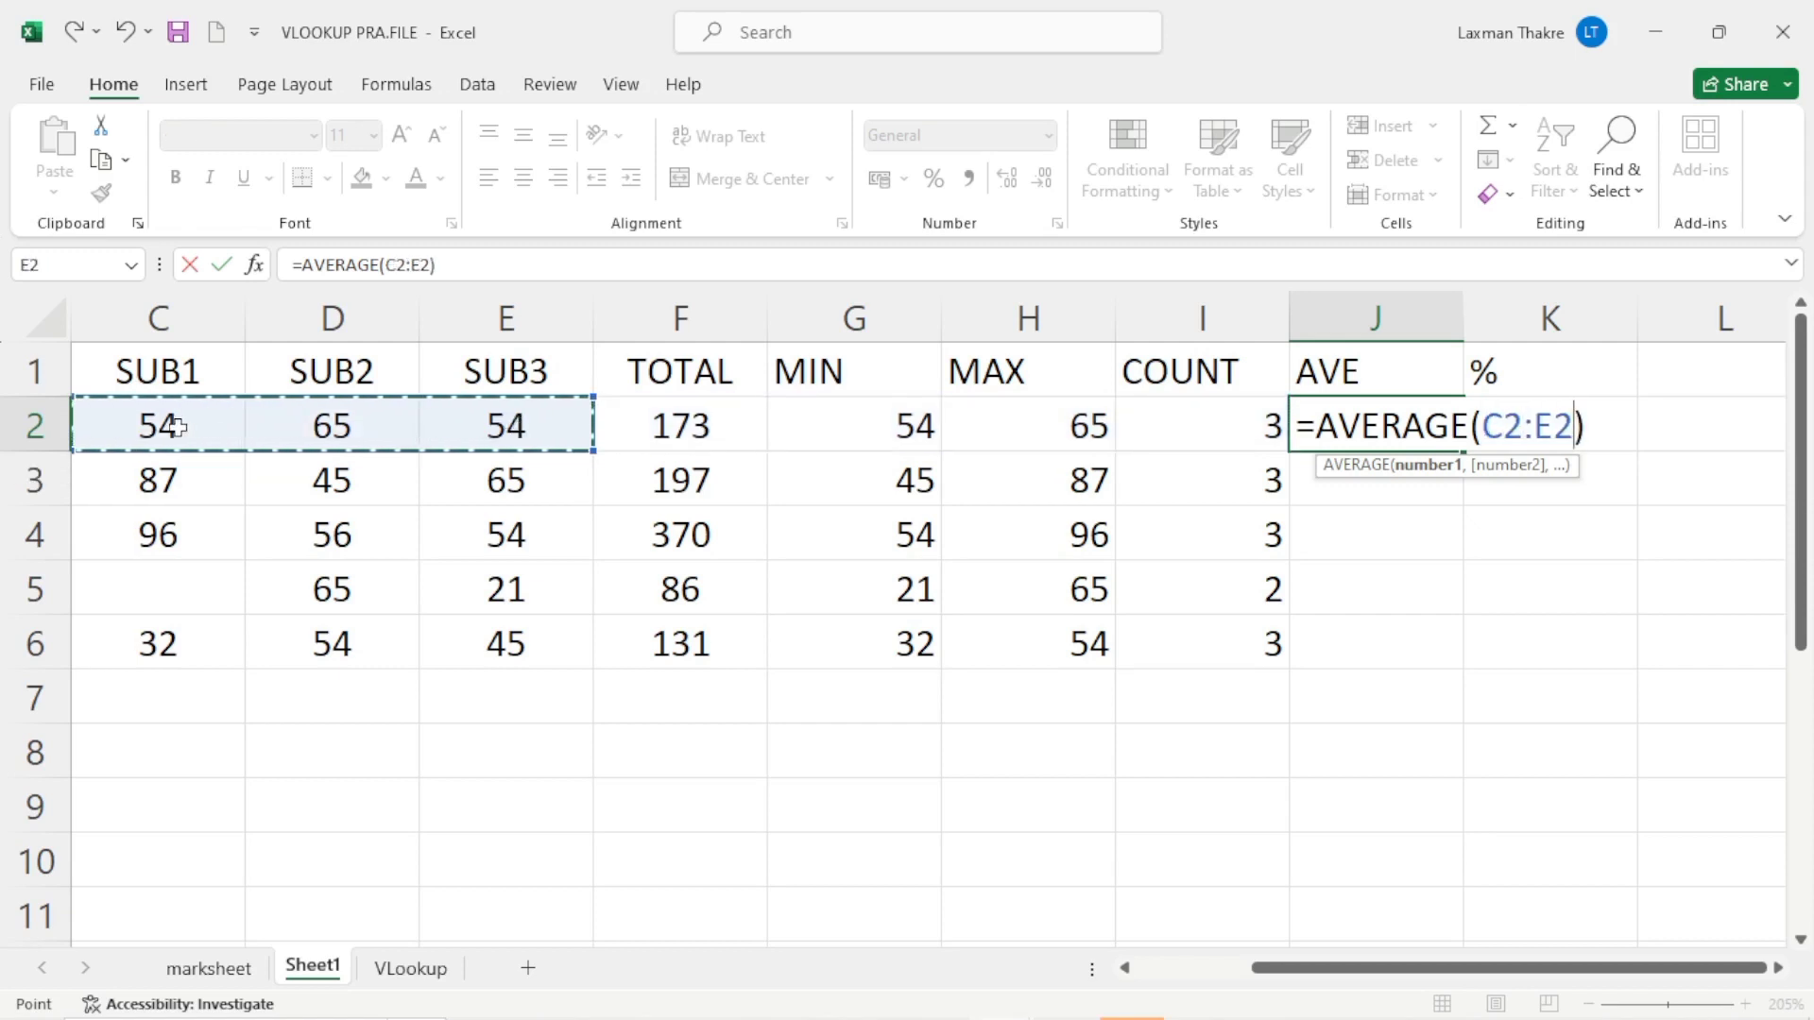
key(Return)
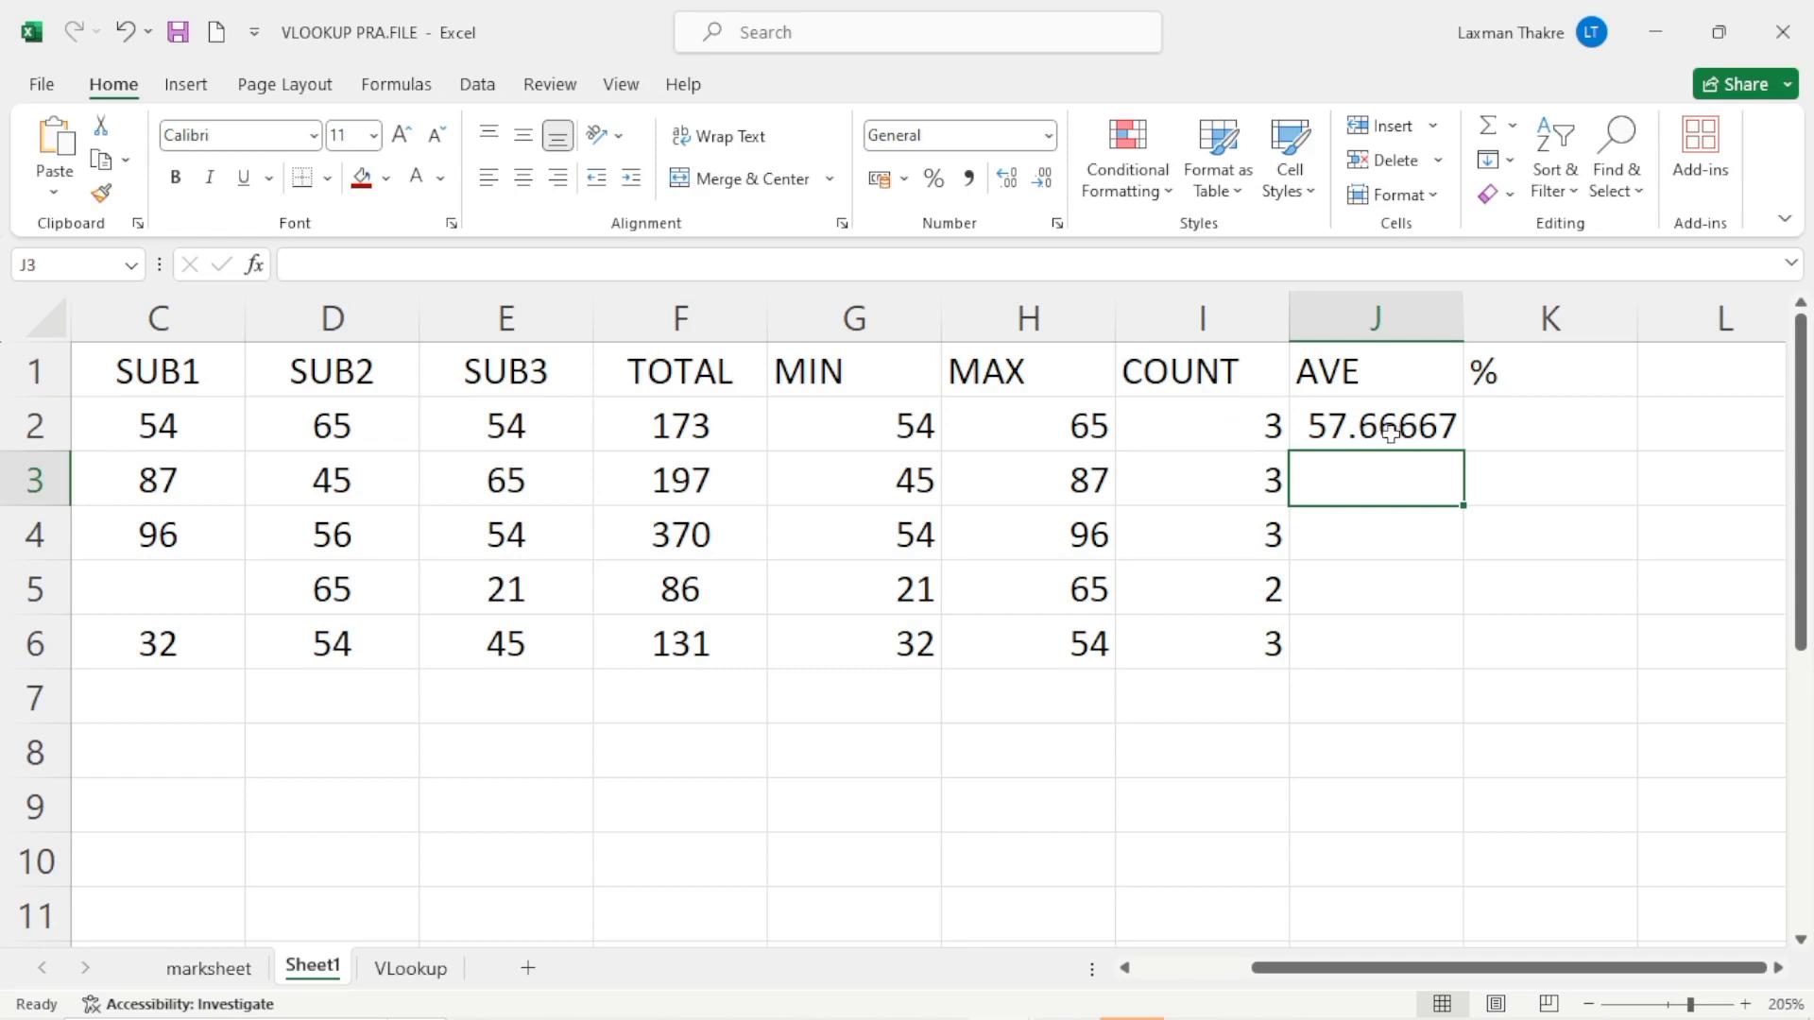
click(1417, 435)
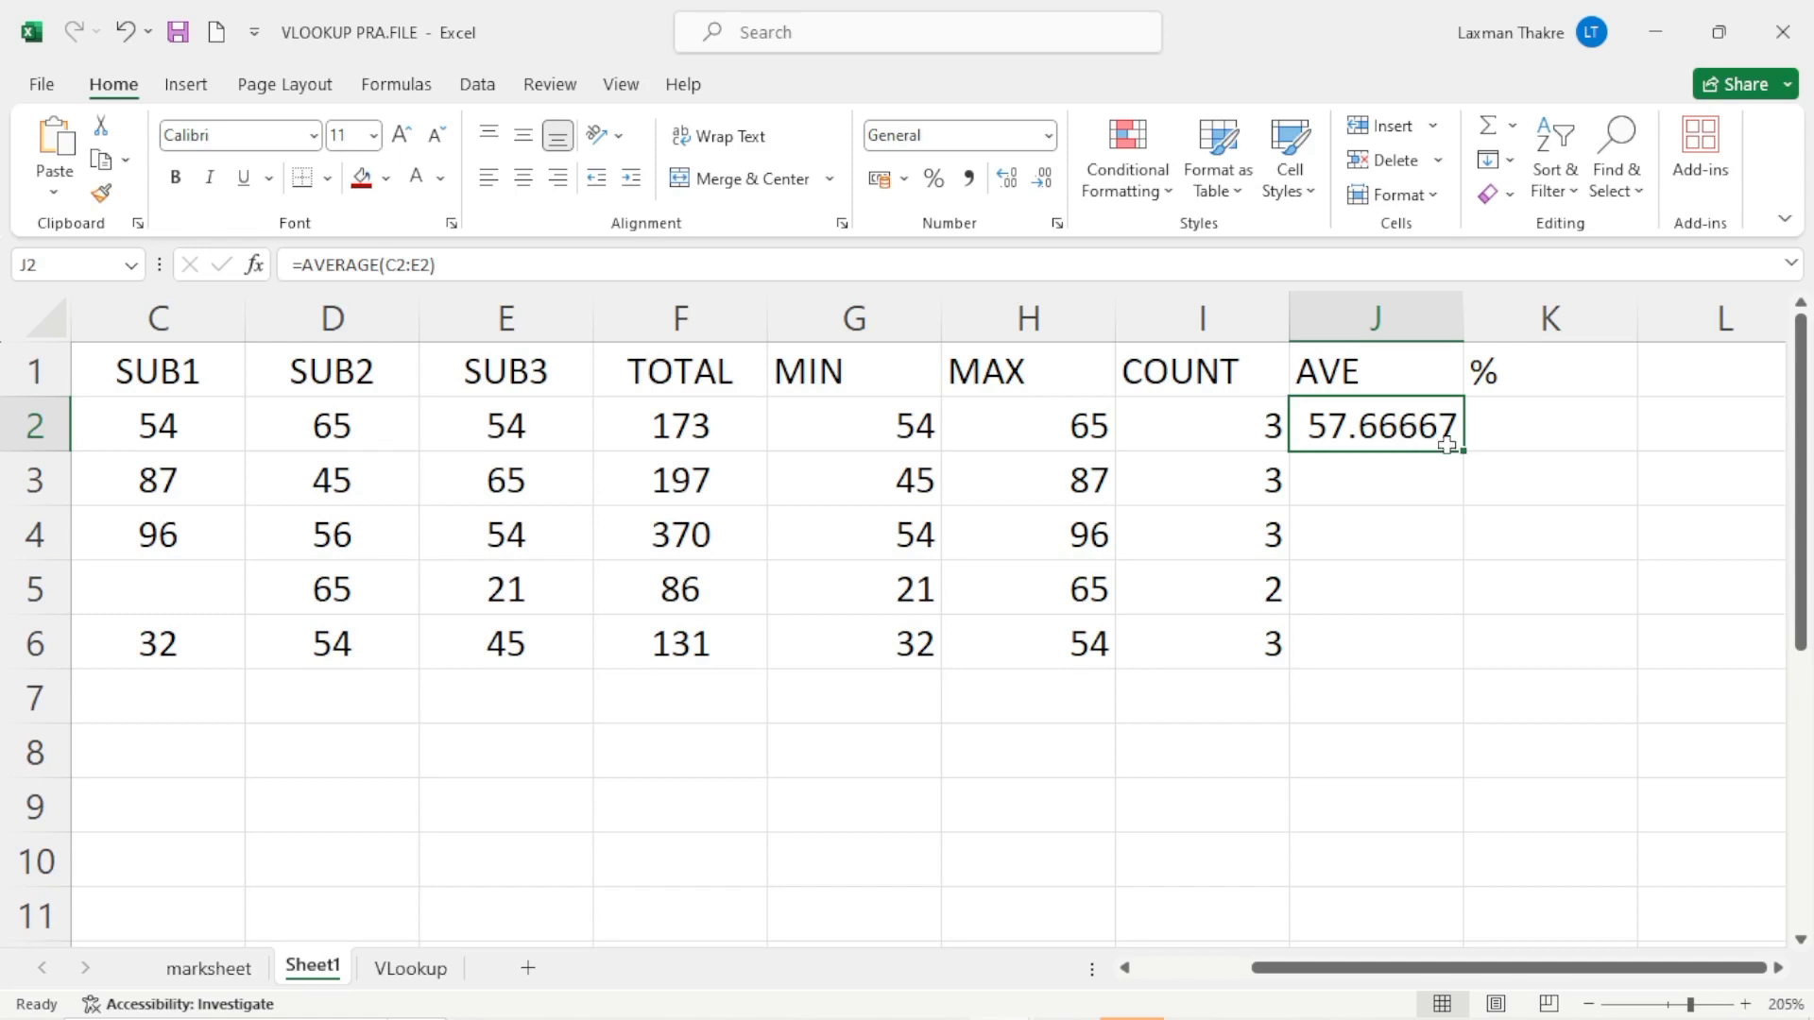
drag(1465, 453, 1466, 453)
double_click(1465, 454)
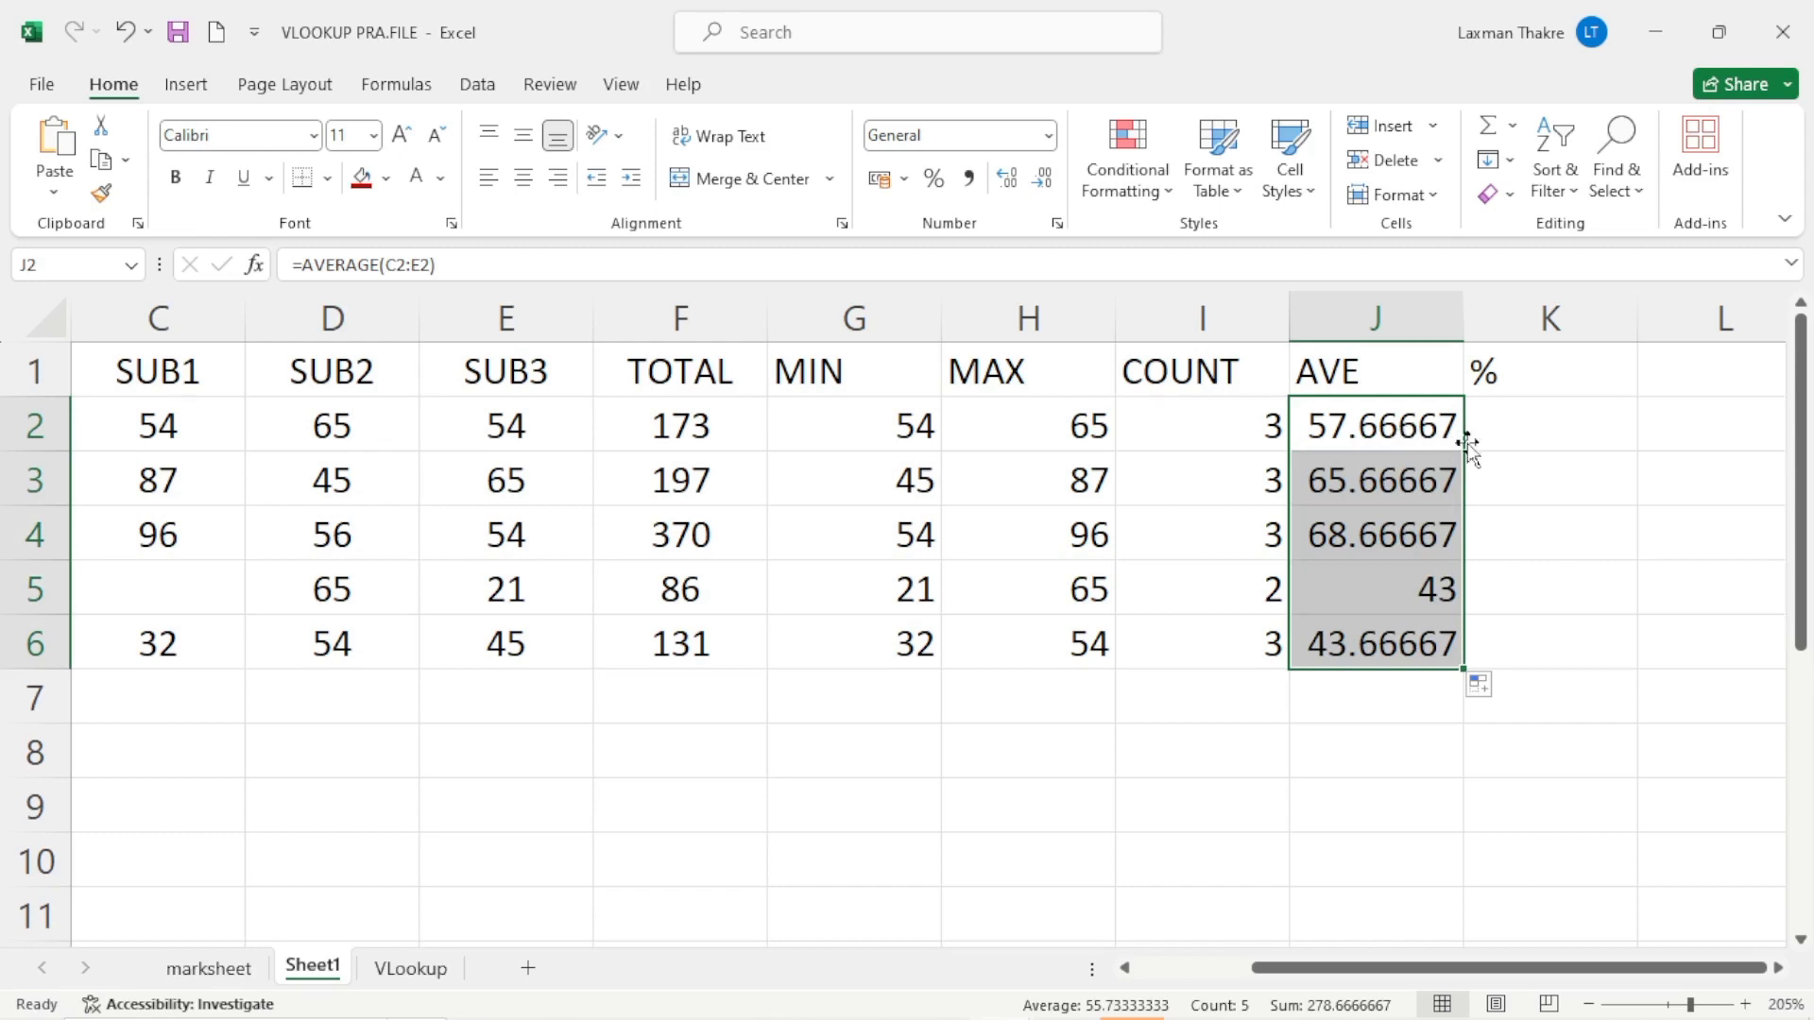
Reduce the averages in J2:J6 to two decimal places.
click(1043, 181)
click(1042, 182)
click(1043, 182)
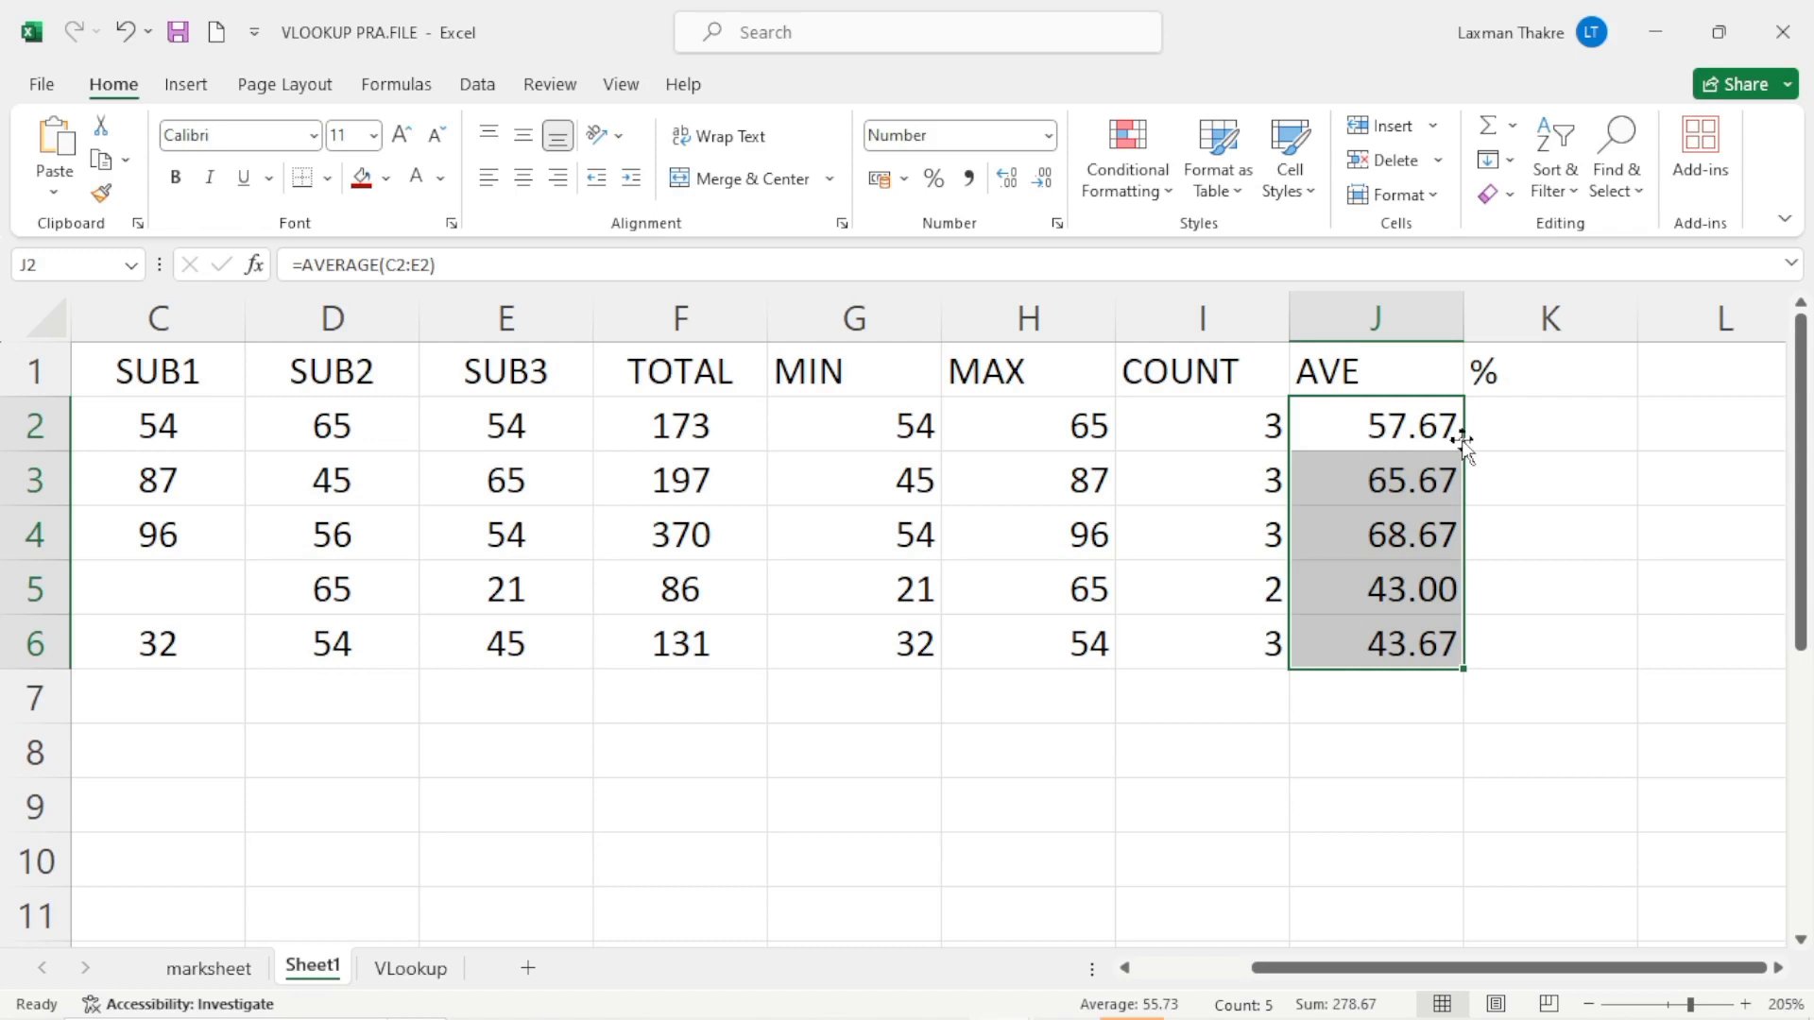
Try the sample decimals 1.25 and 1.50 in cell J8, and erase them.
click(1369, 756)
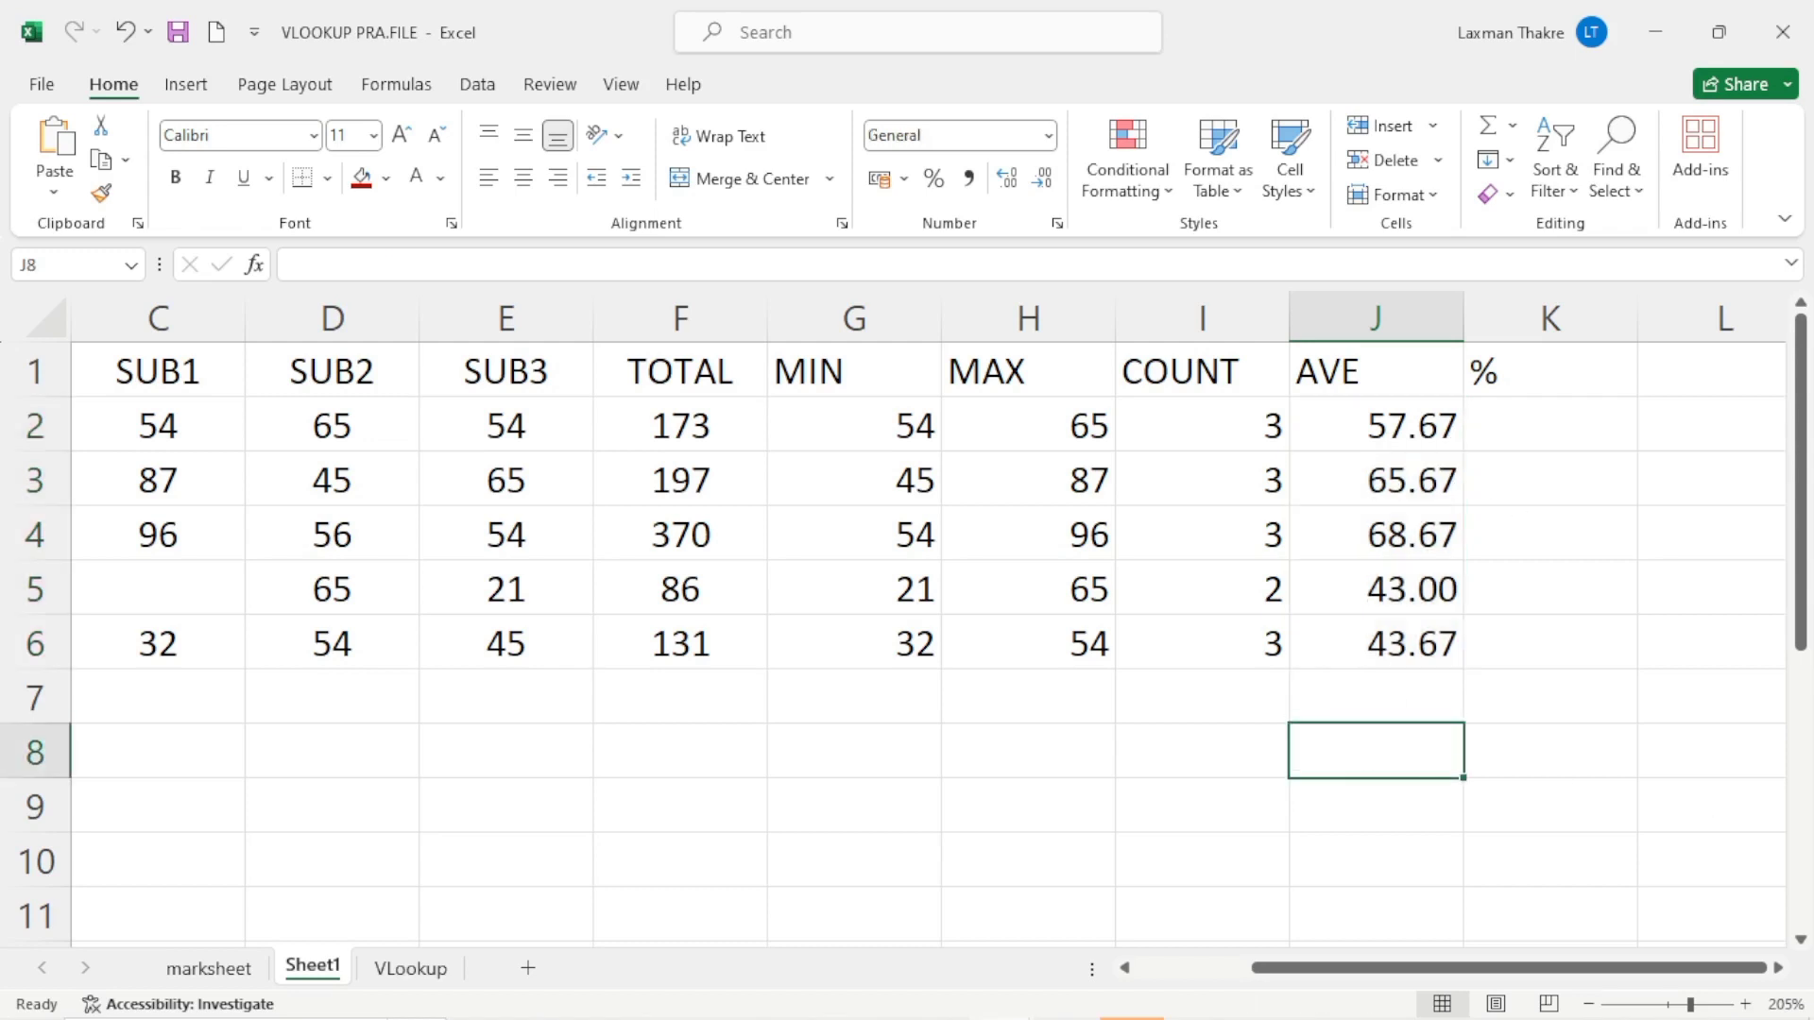
text(1.)
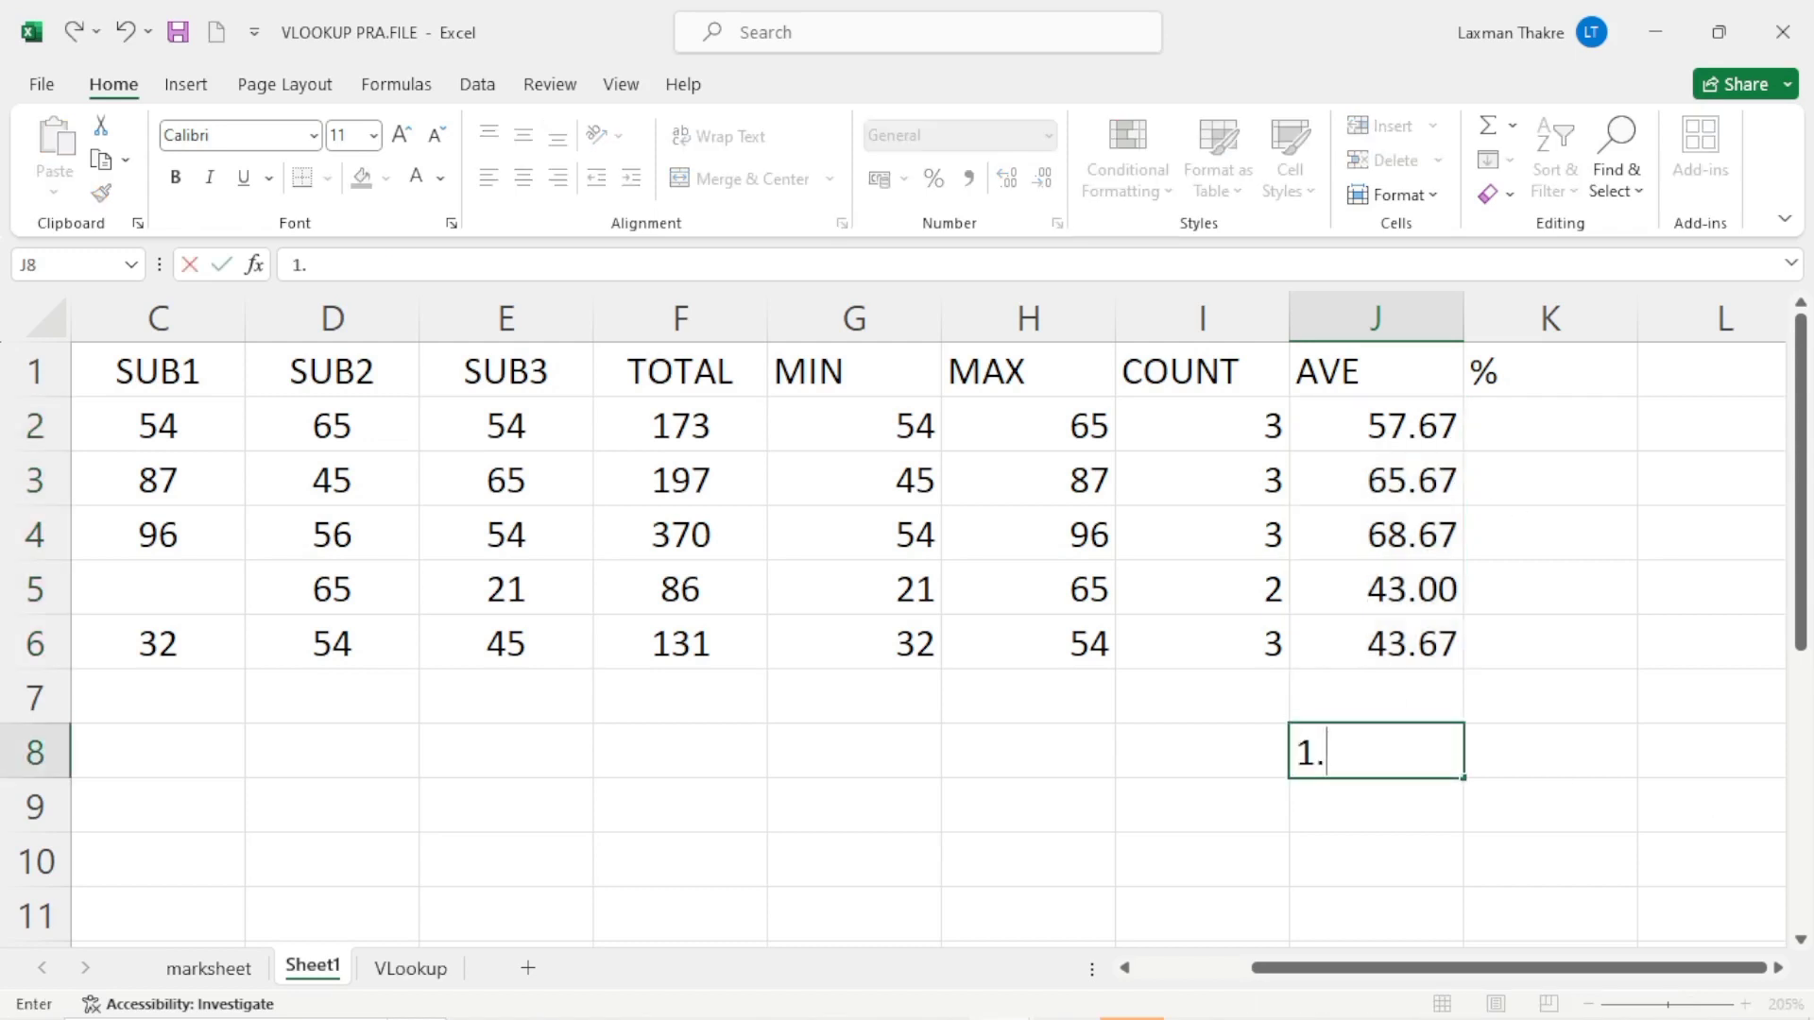
text(25)
key(BackSpace)
key(BackSpace)
text(50)
key(BackSpace)
key(BackSpace)
key(BackSpace)
key(BackSpace)
click(1407, 423)
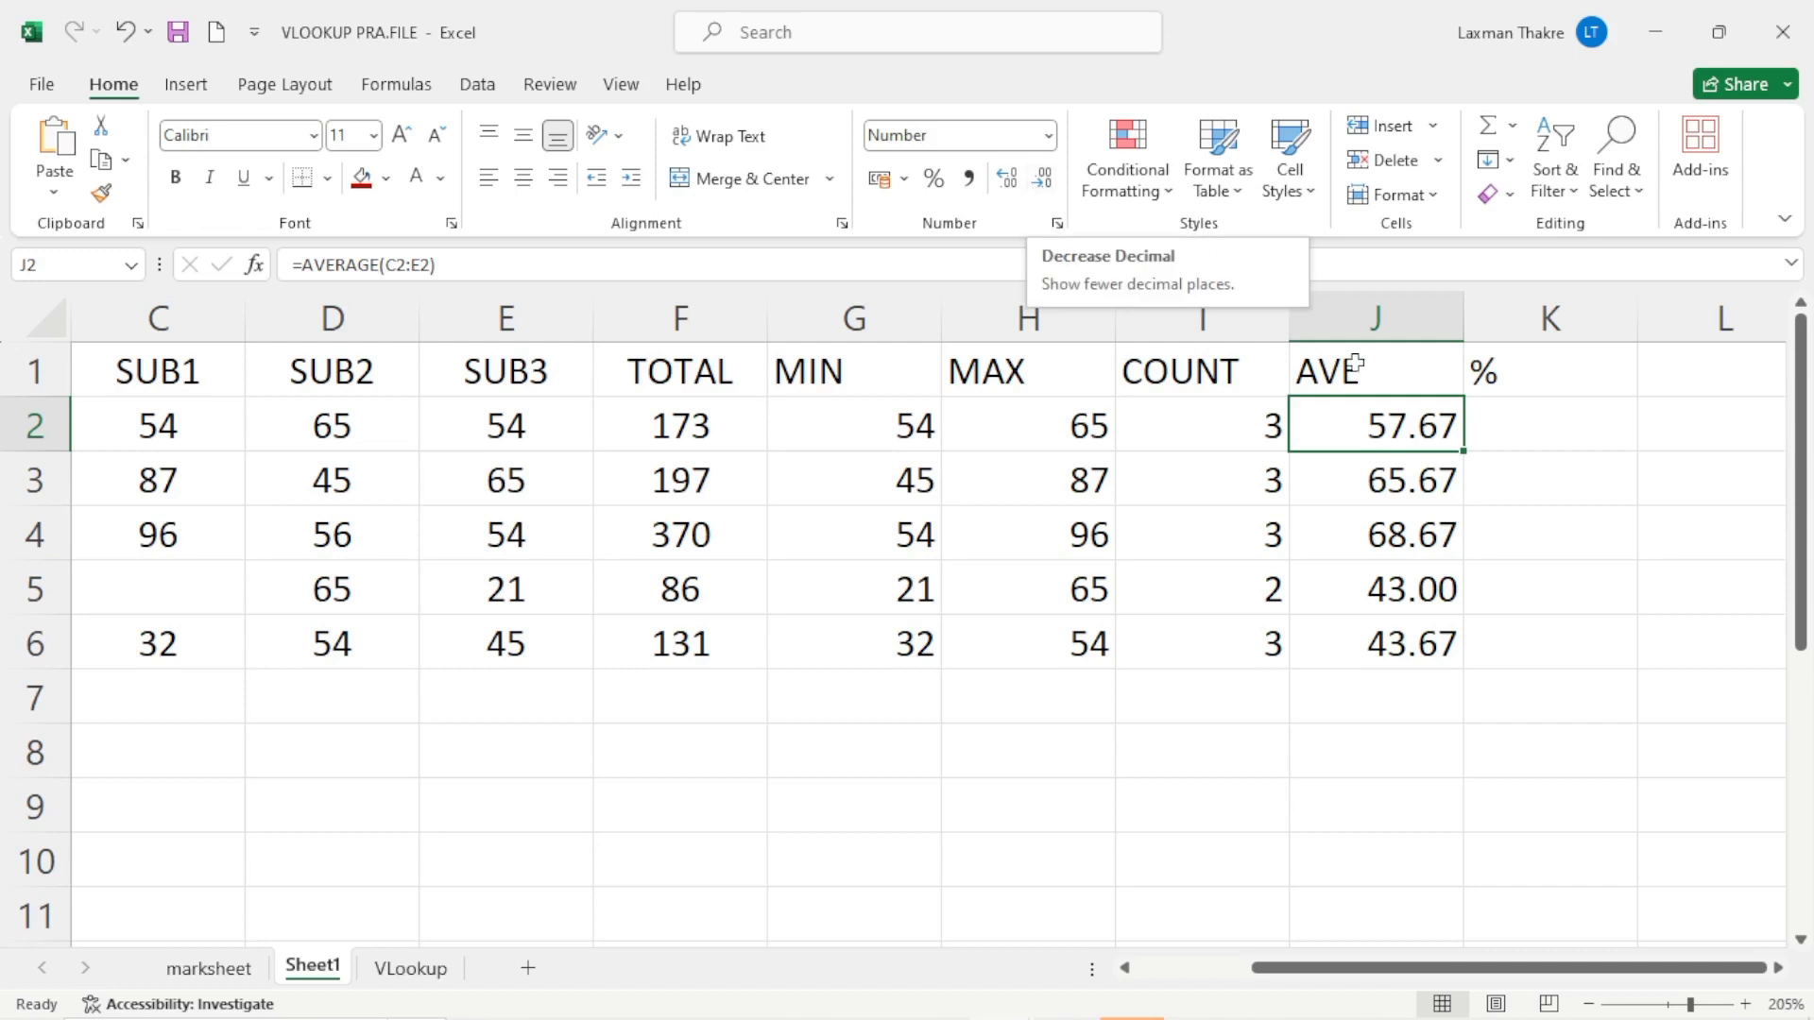
Enter the percentage formula =F2/300*100 in cell K2 and recheck it in the cell.
click(1563, 427)
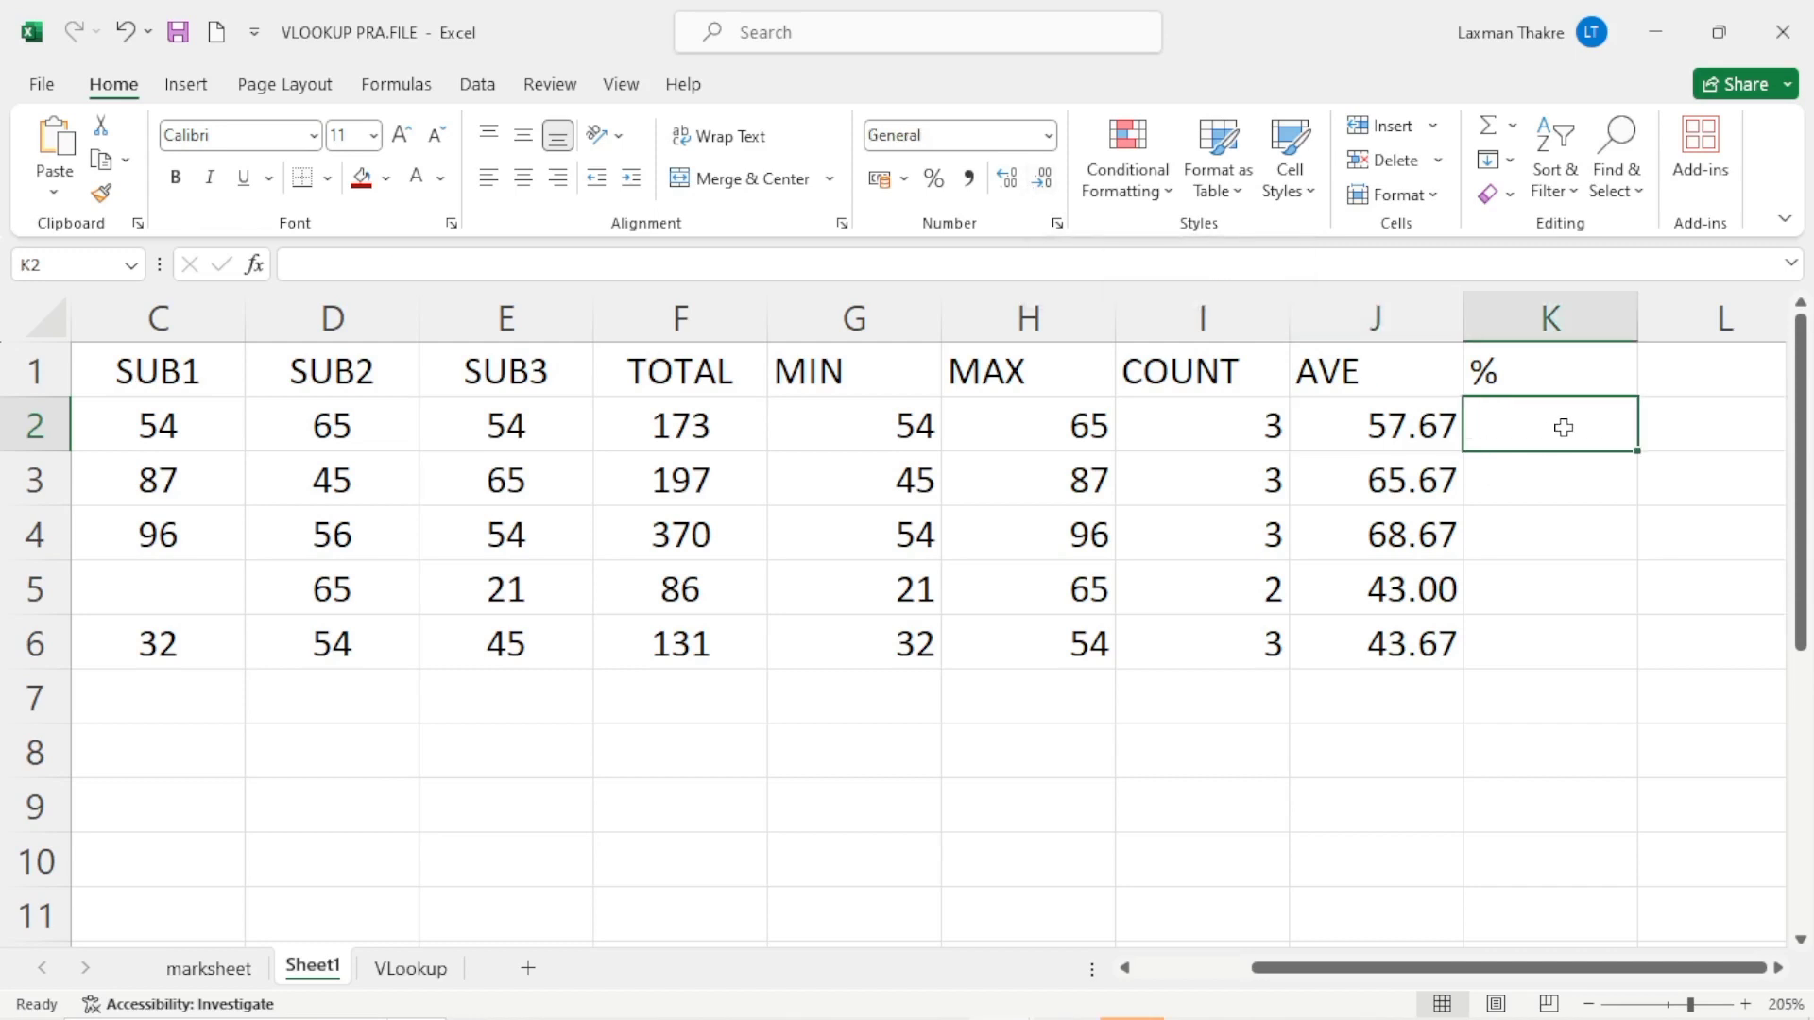
text(=)
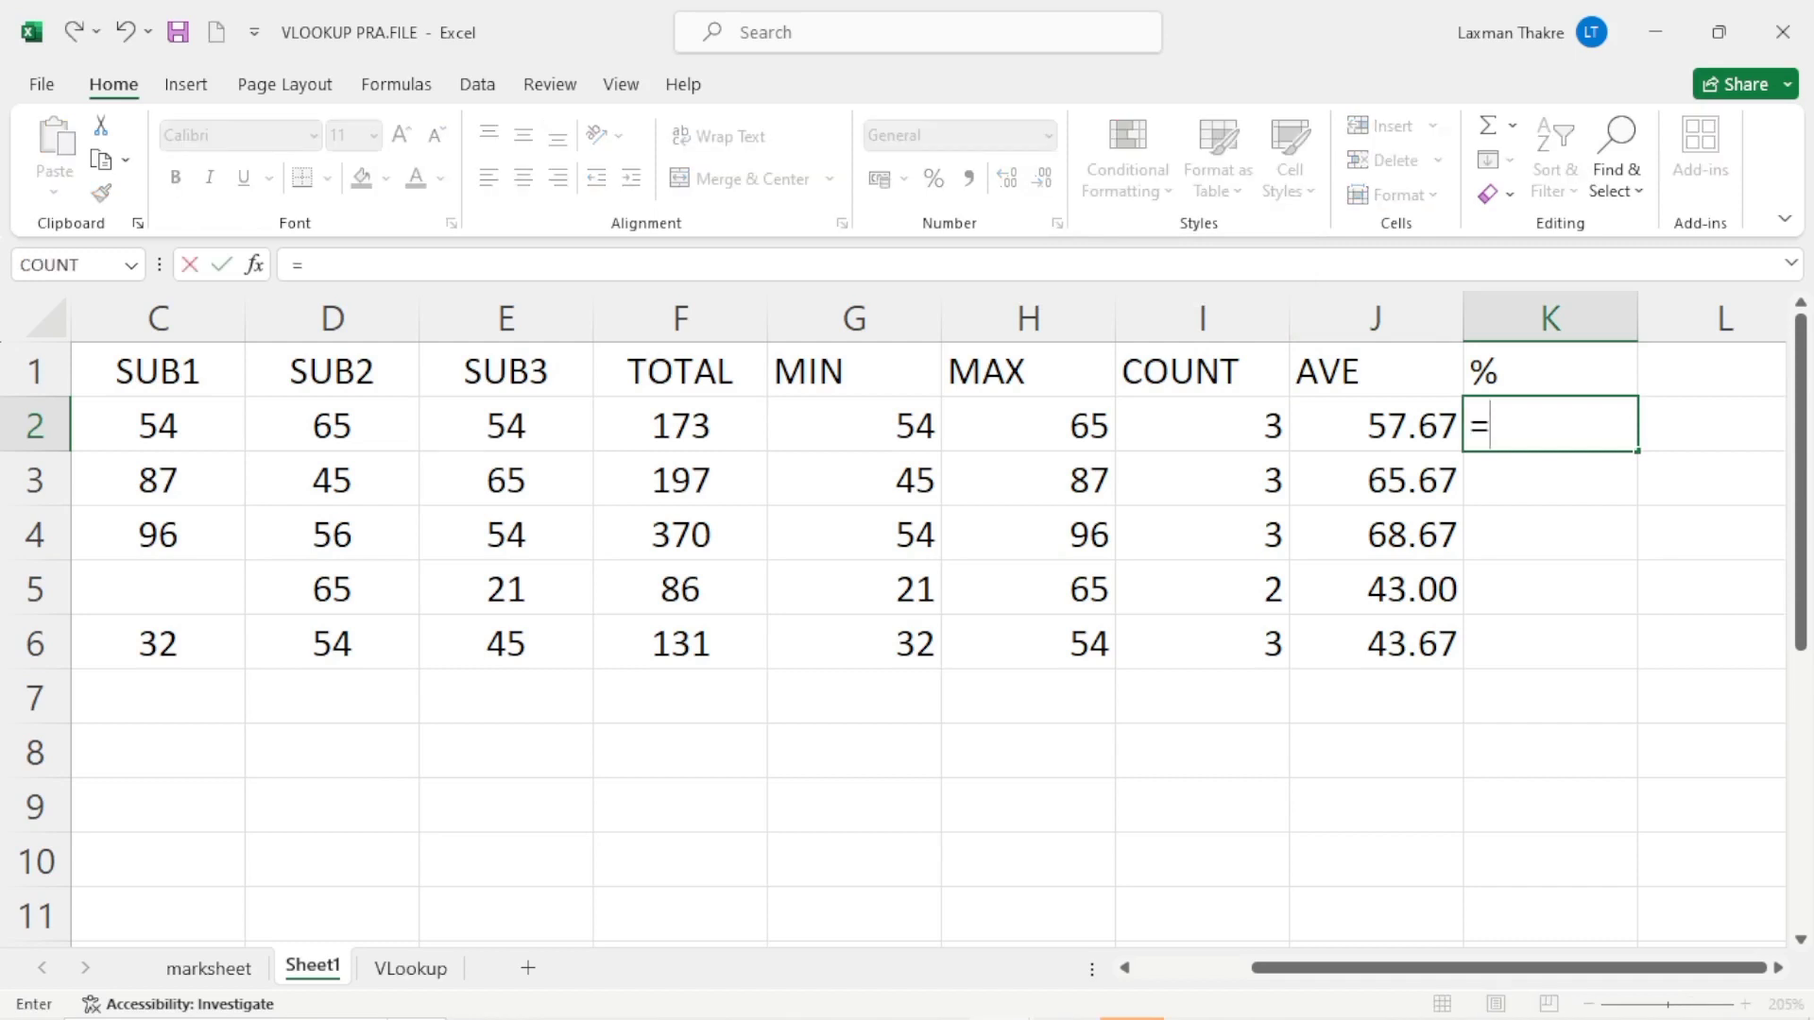
click(626, 424)
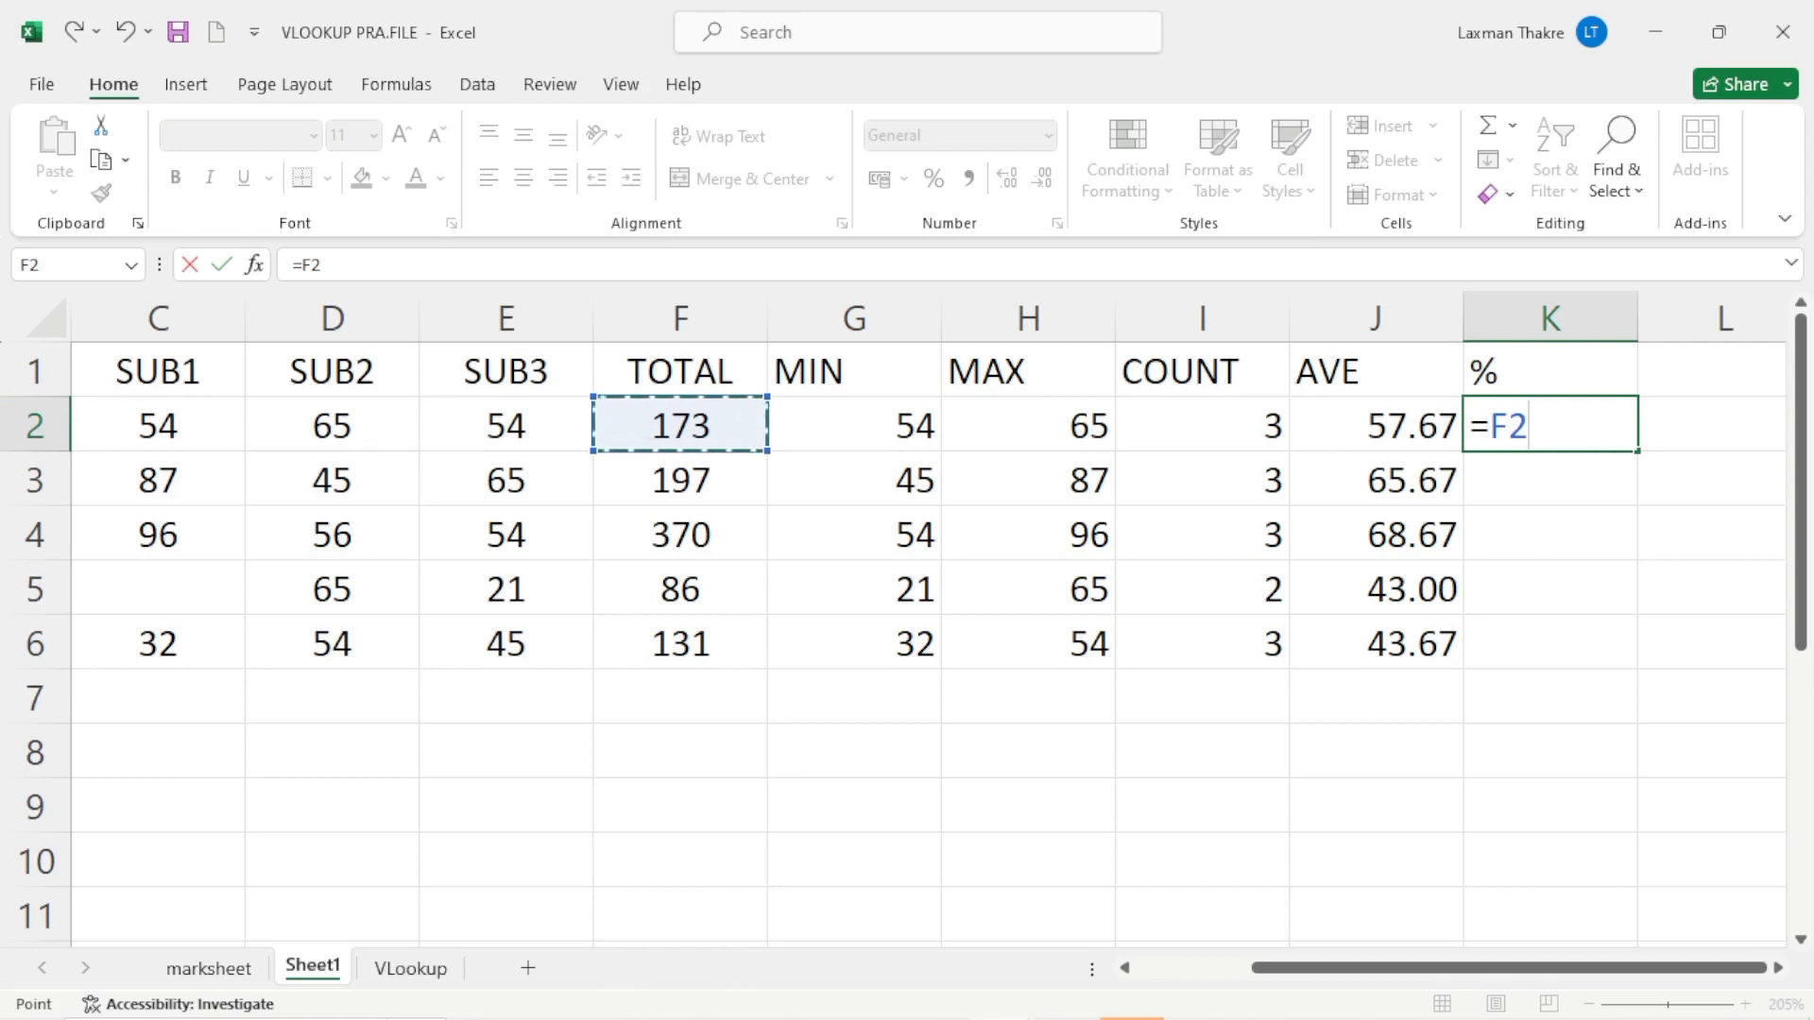
text(/)
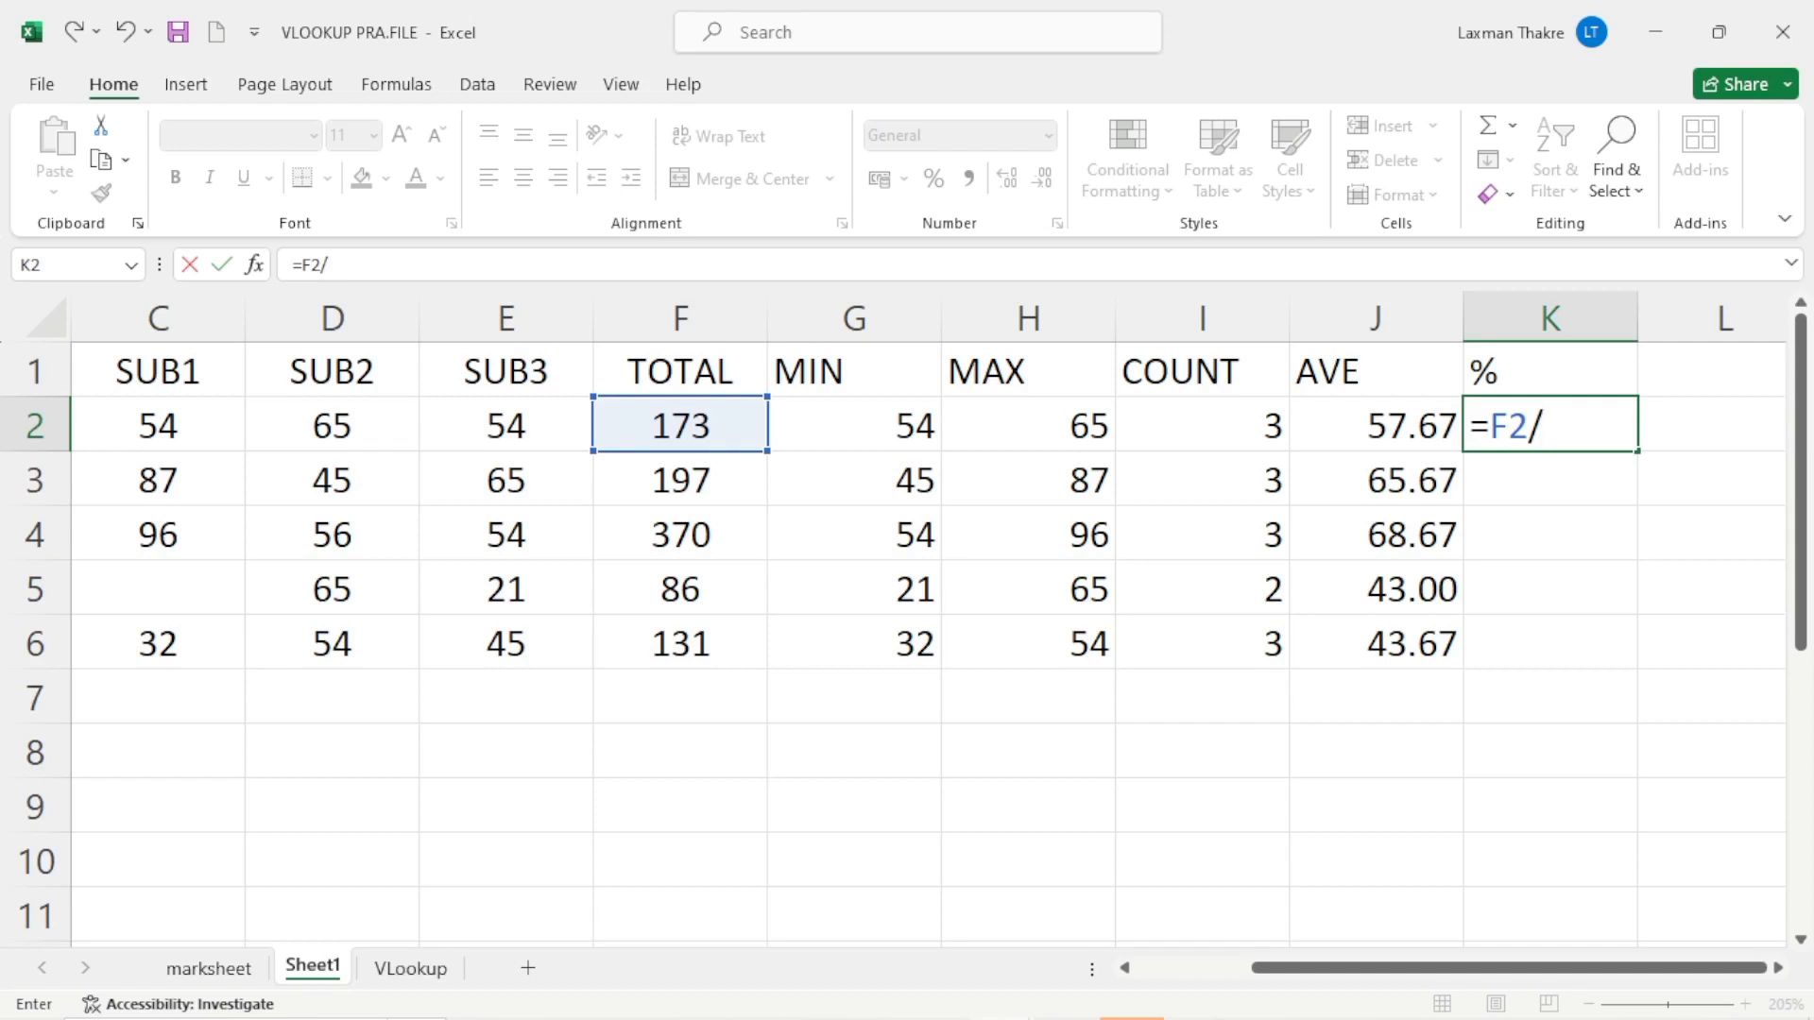
text(300*100)
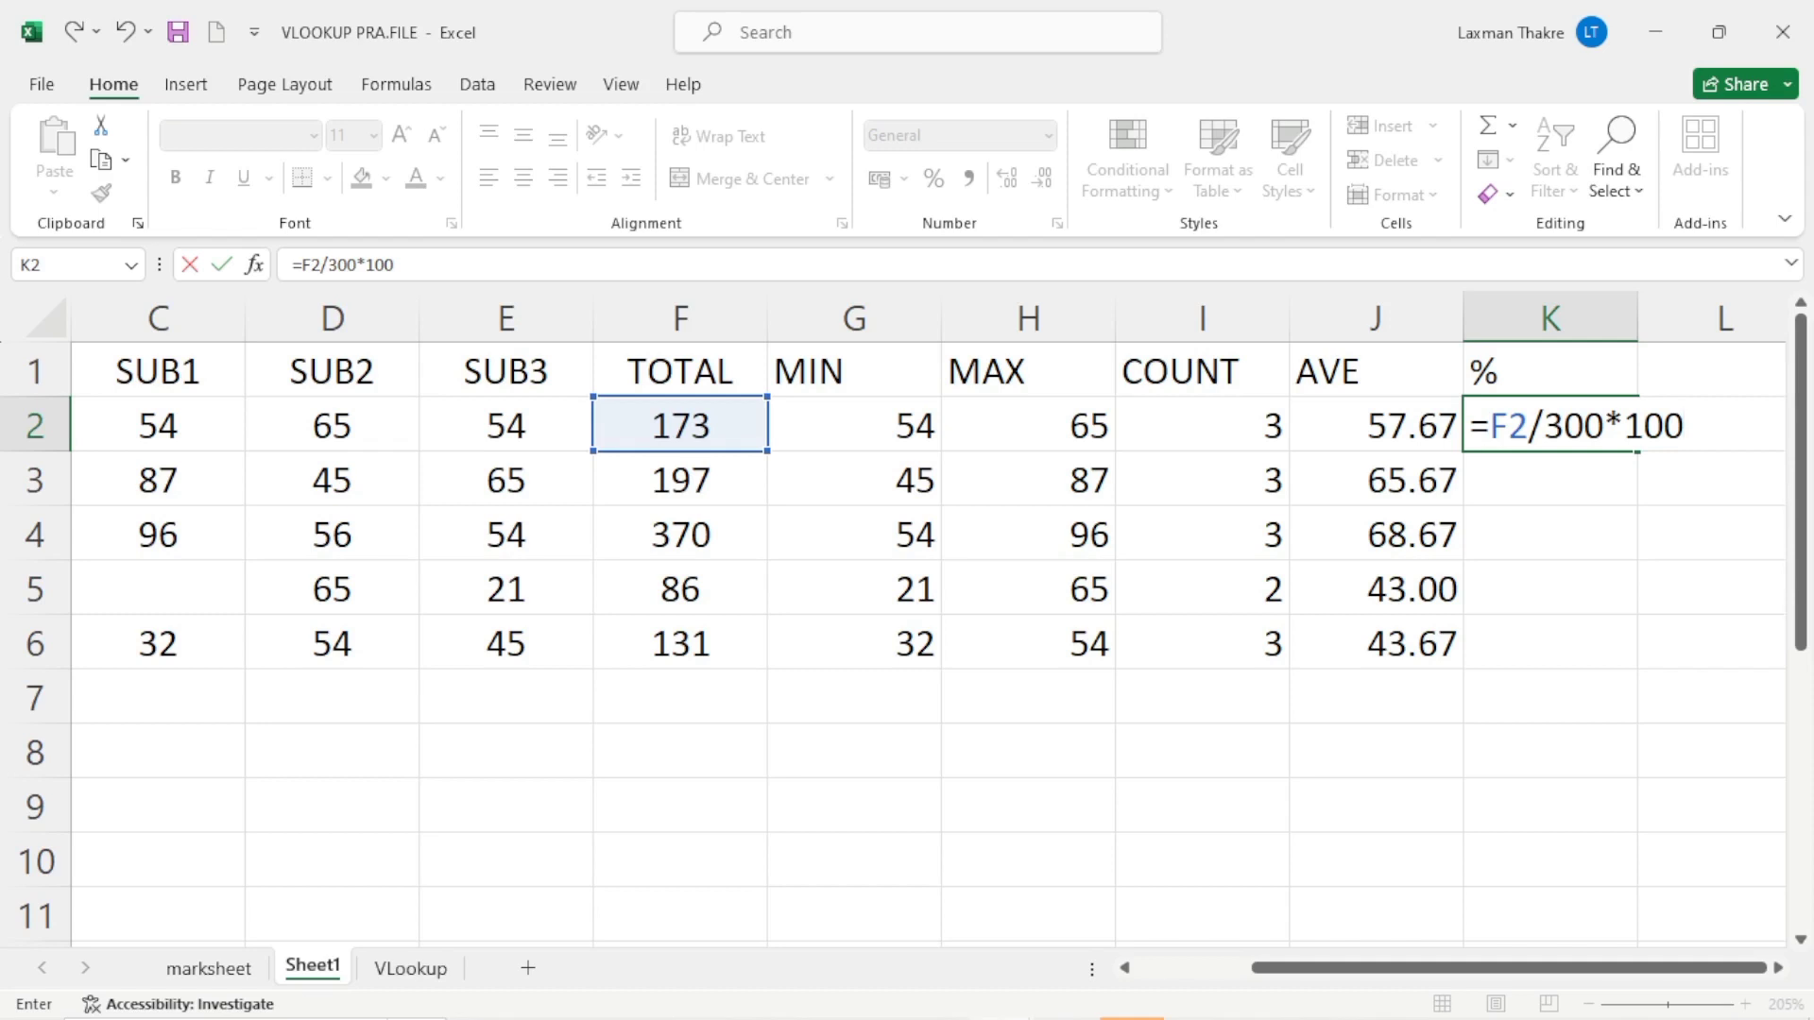
key(Return)
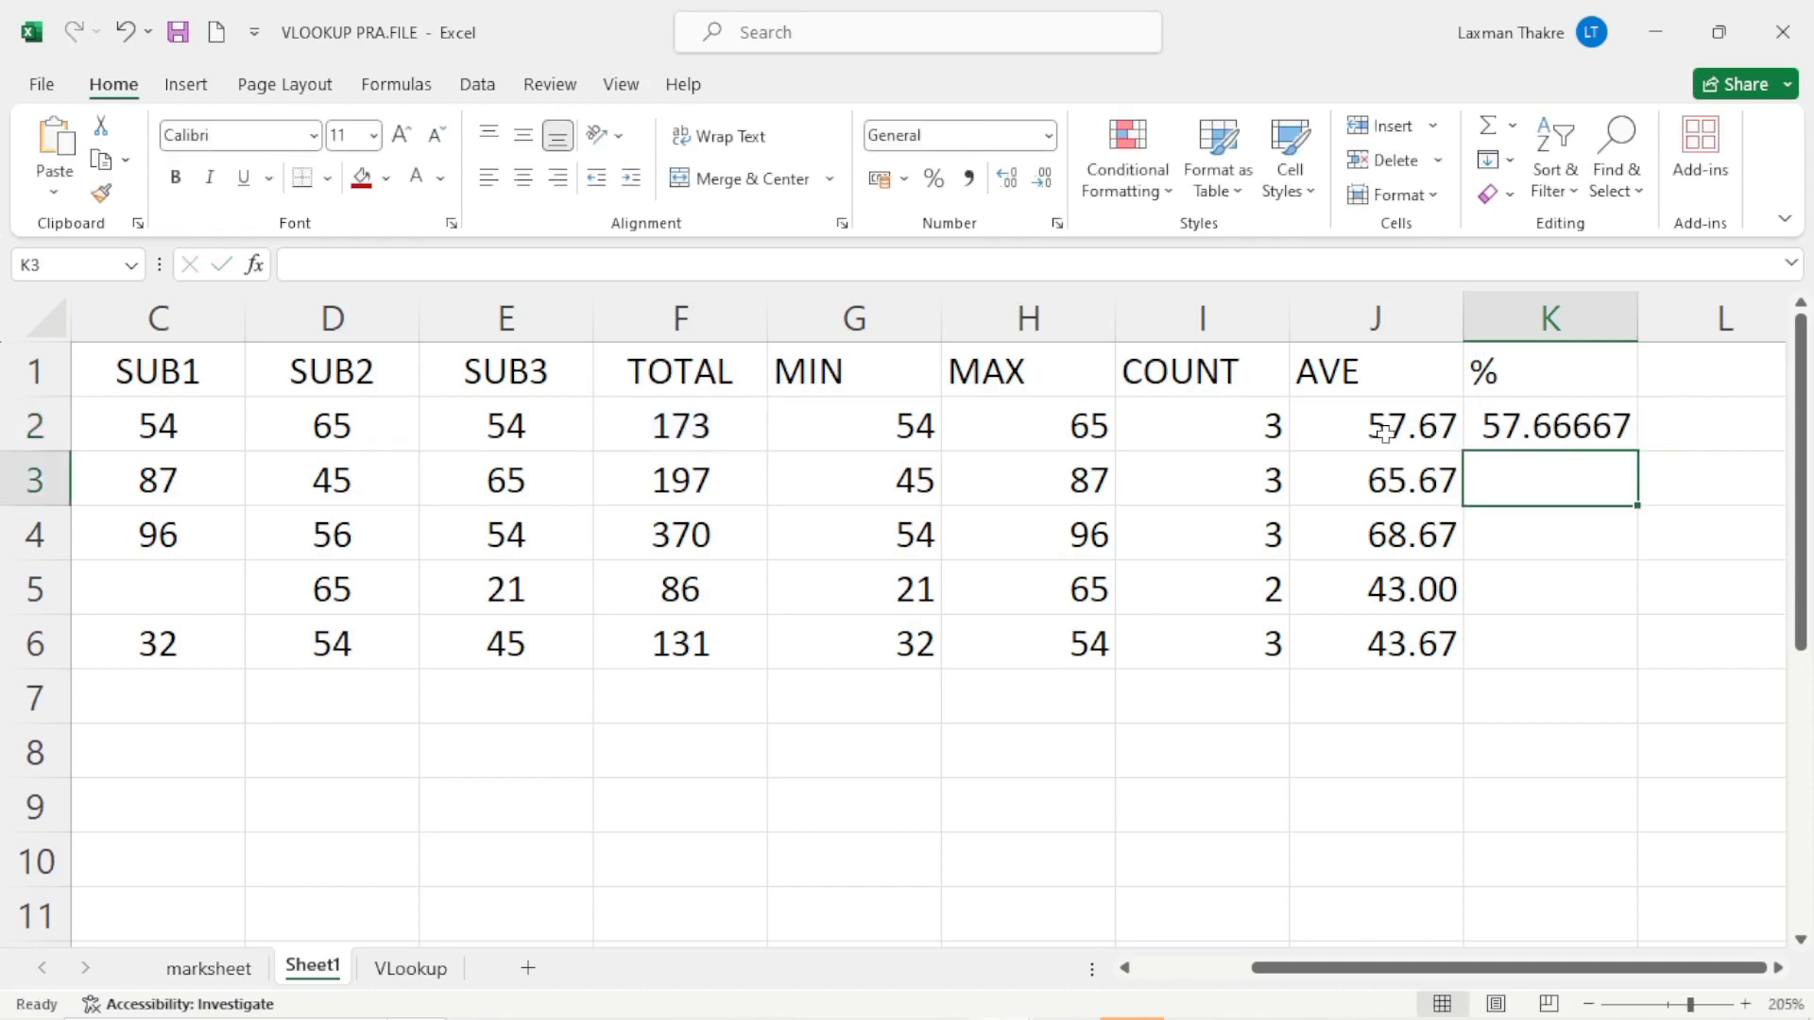
click(1559, 433)
double_click(1559, 432)
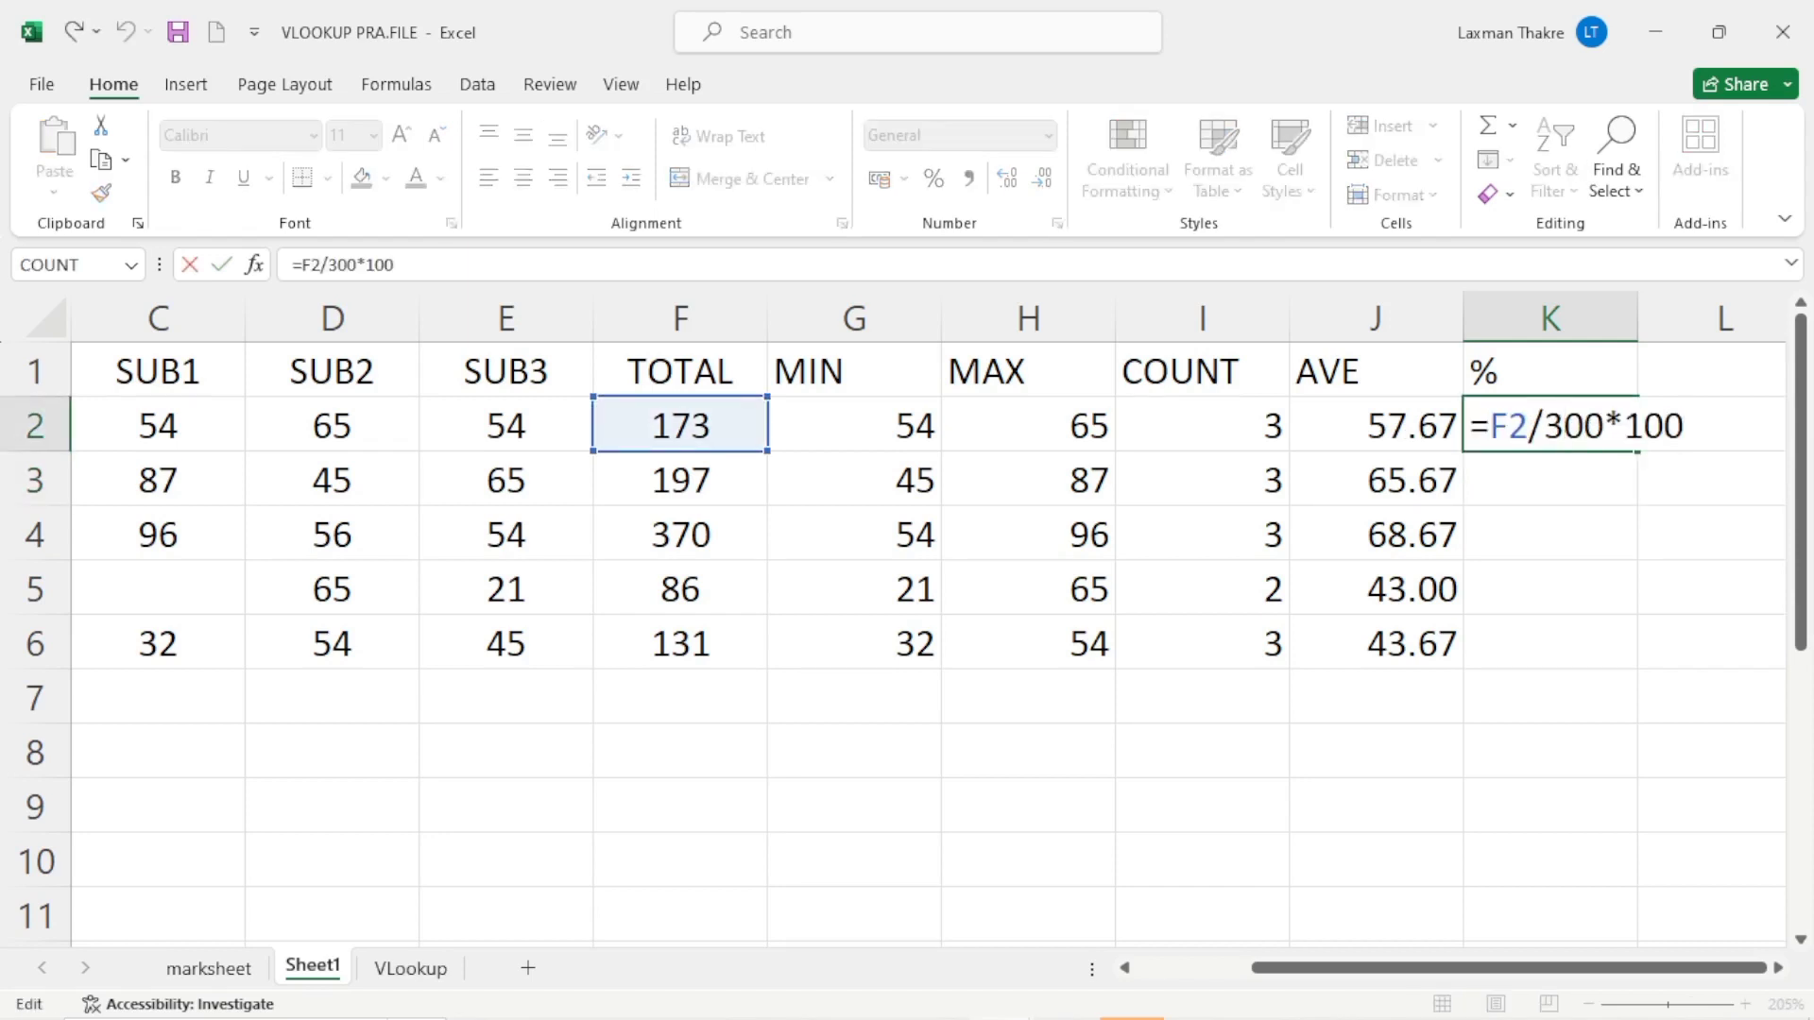
key(Return)
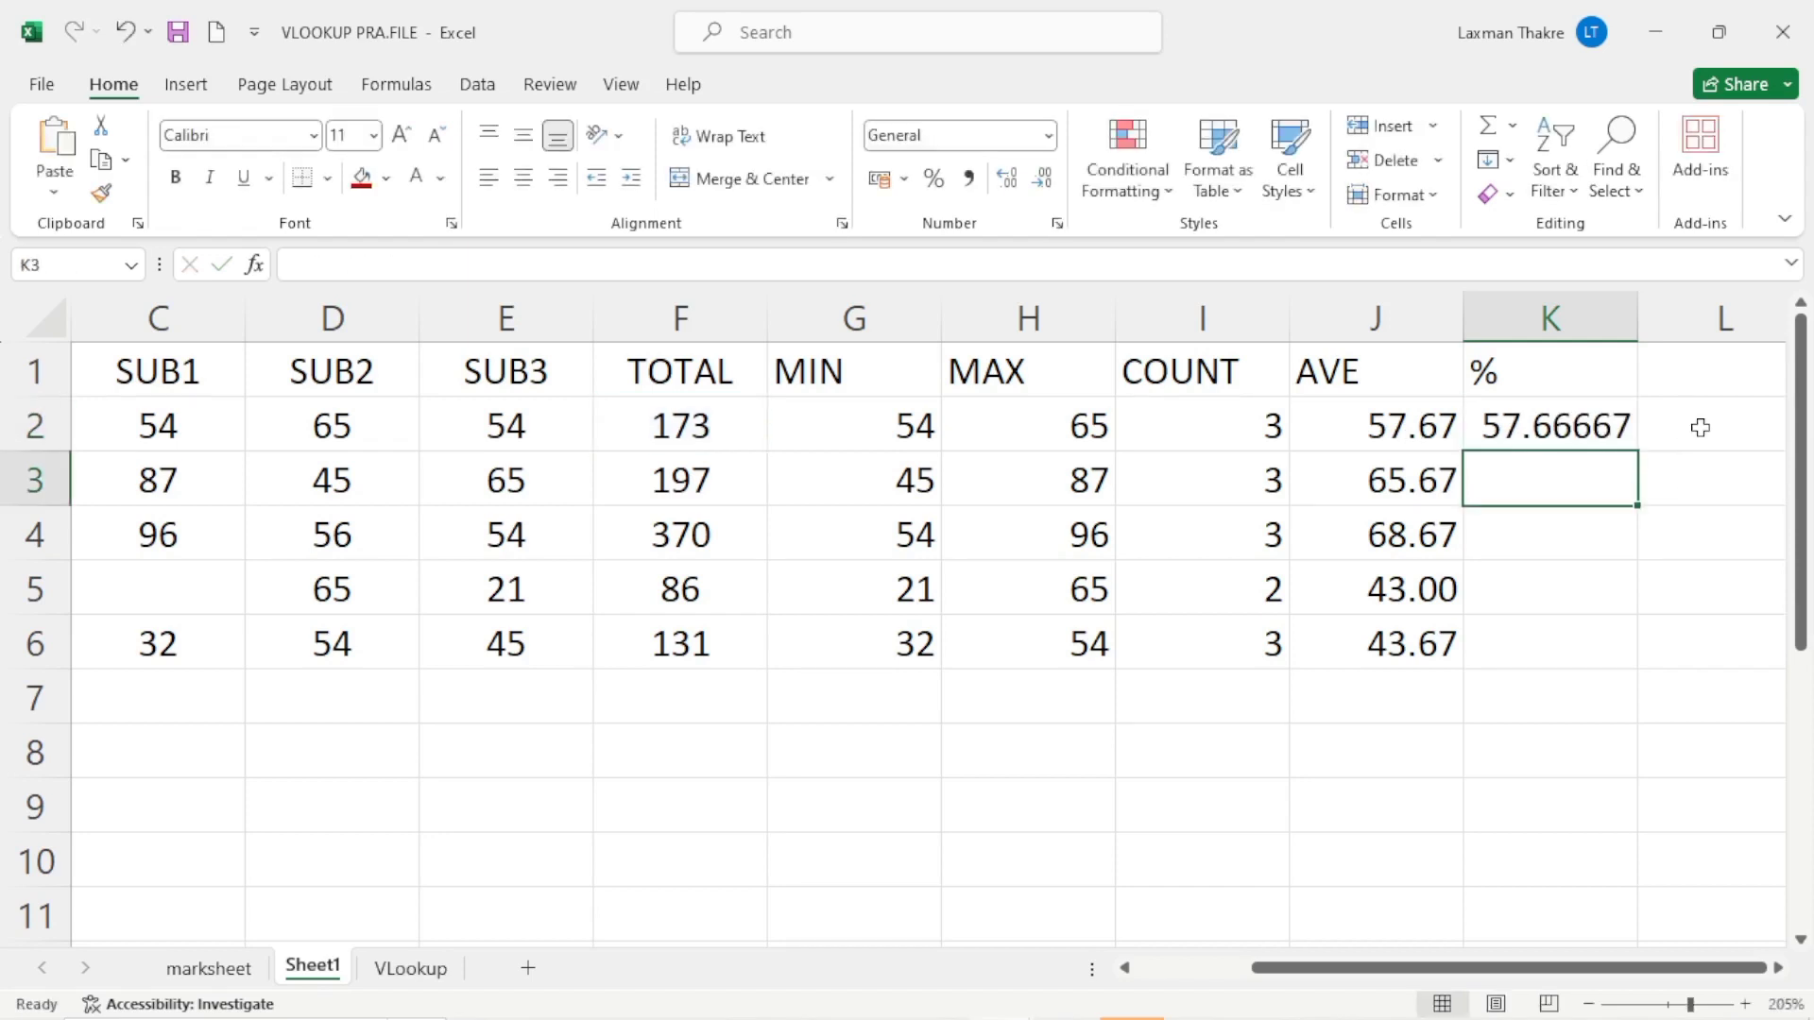
Reduce the percentage in cell K2 to two decimal places.
click(1532, 420)
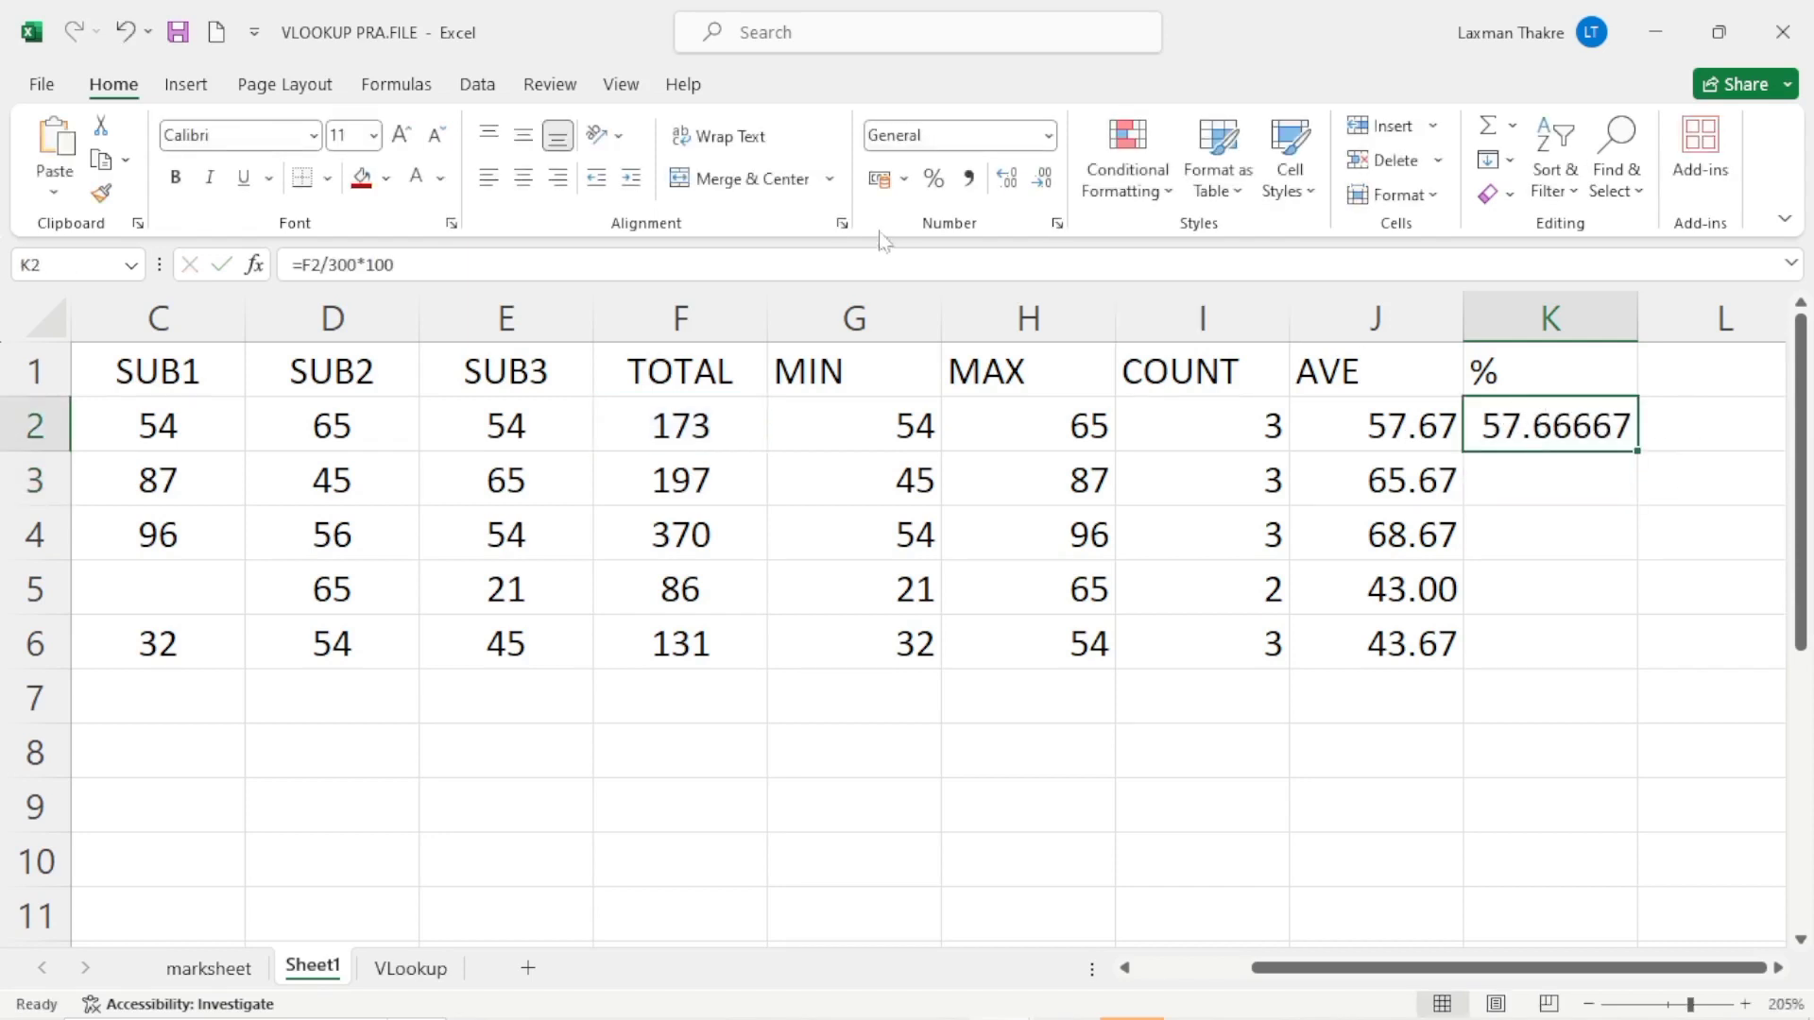
click(1042, 178)
click(1042, 178)
click(1042, 178)
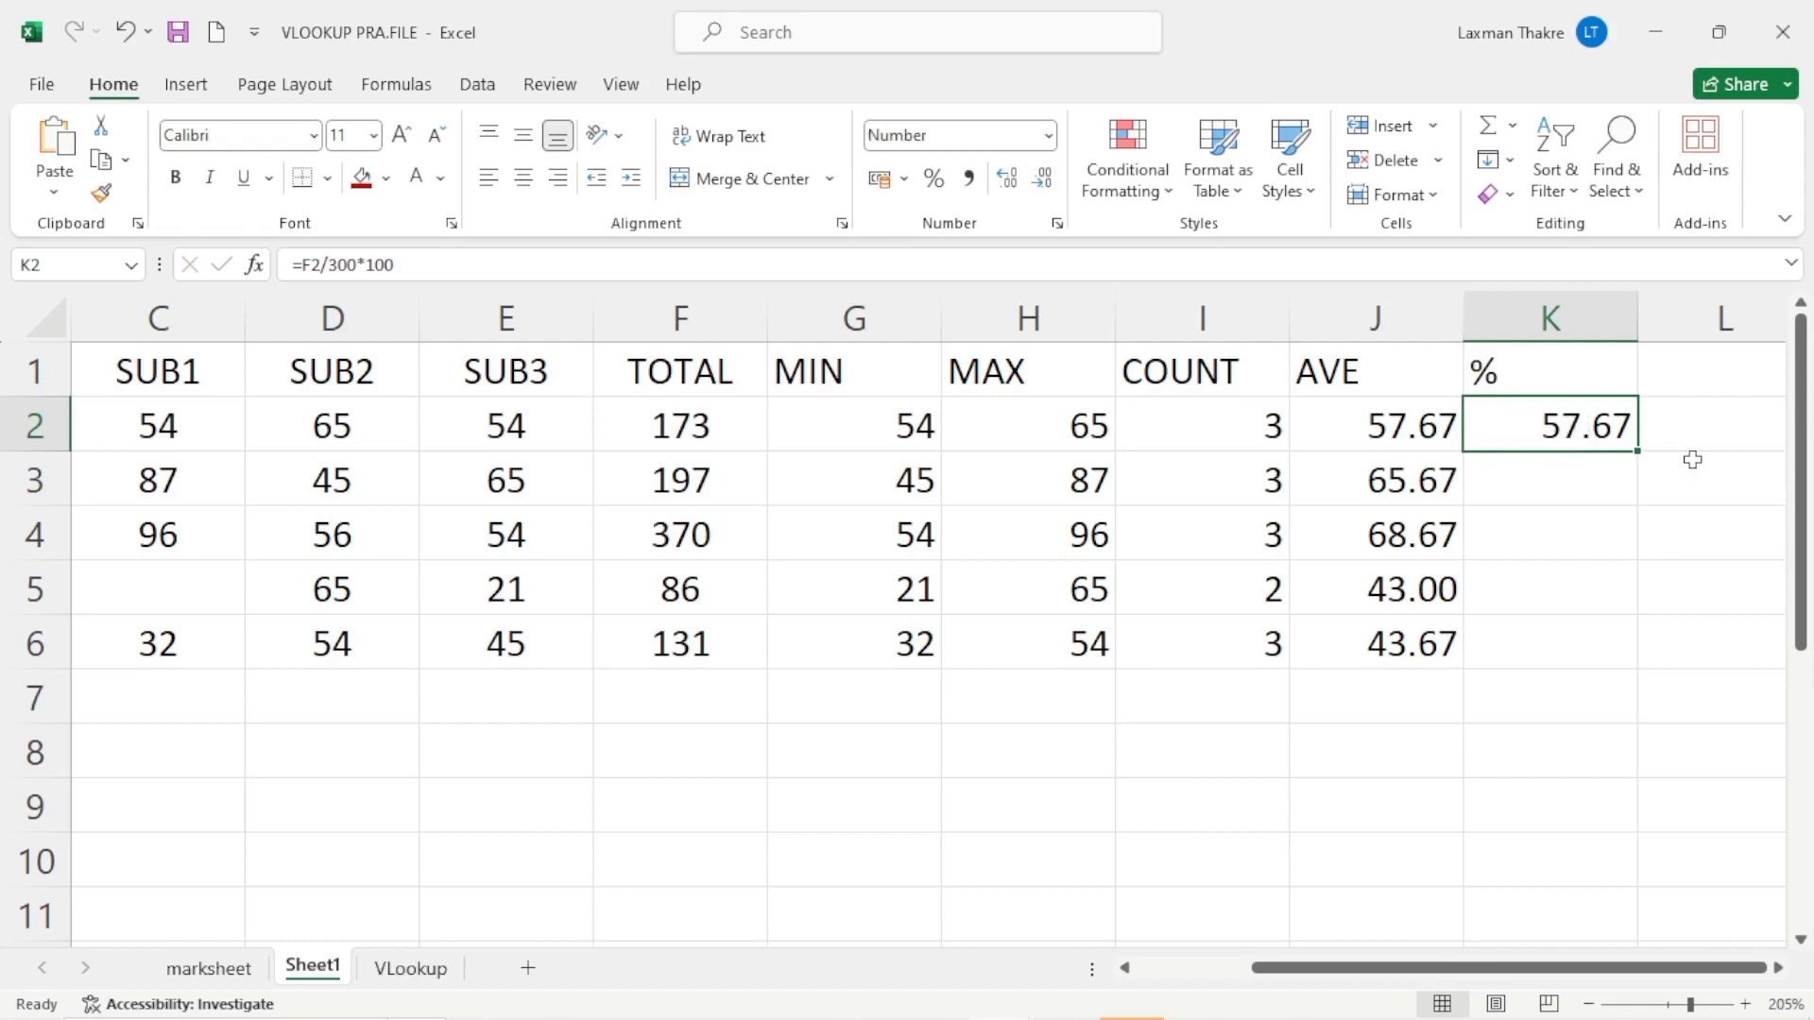
Fill the percentage formula from cell K2 down through K6.
double_click(1637, 451)
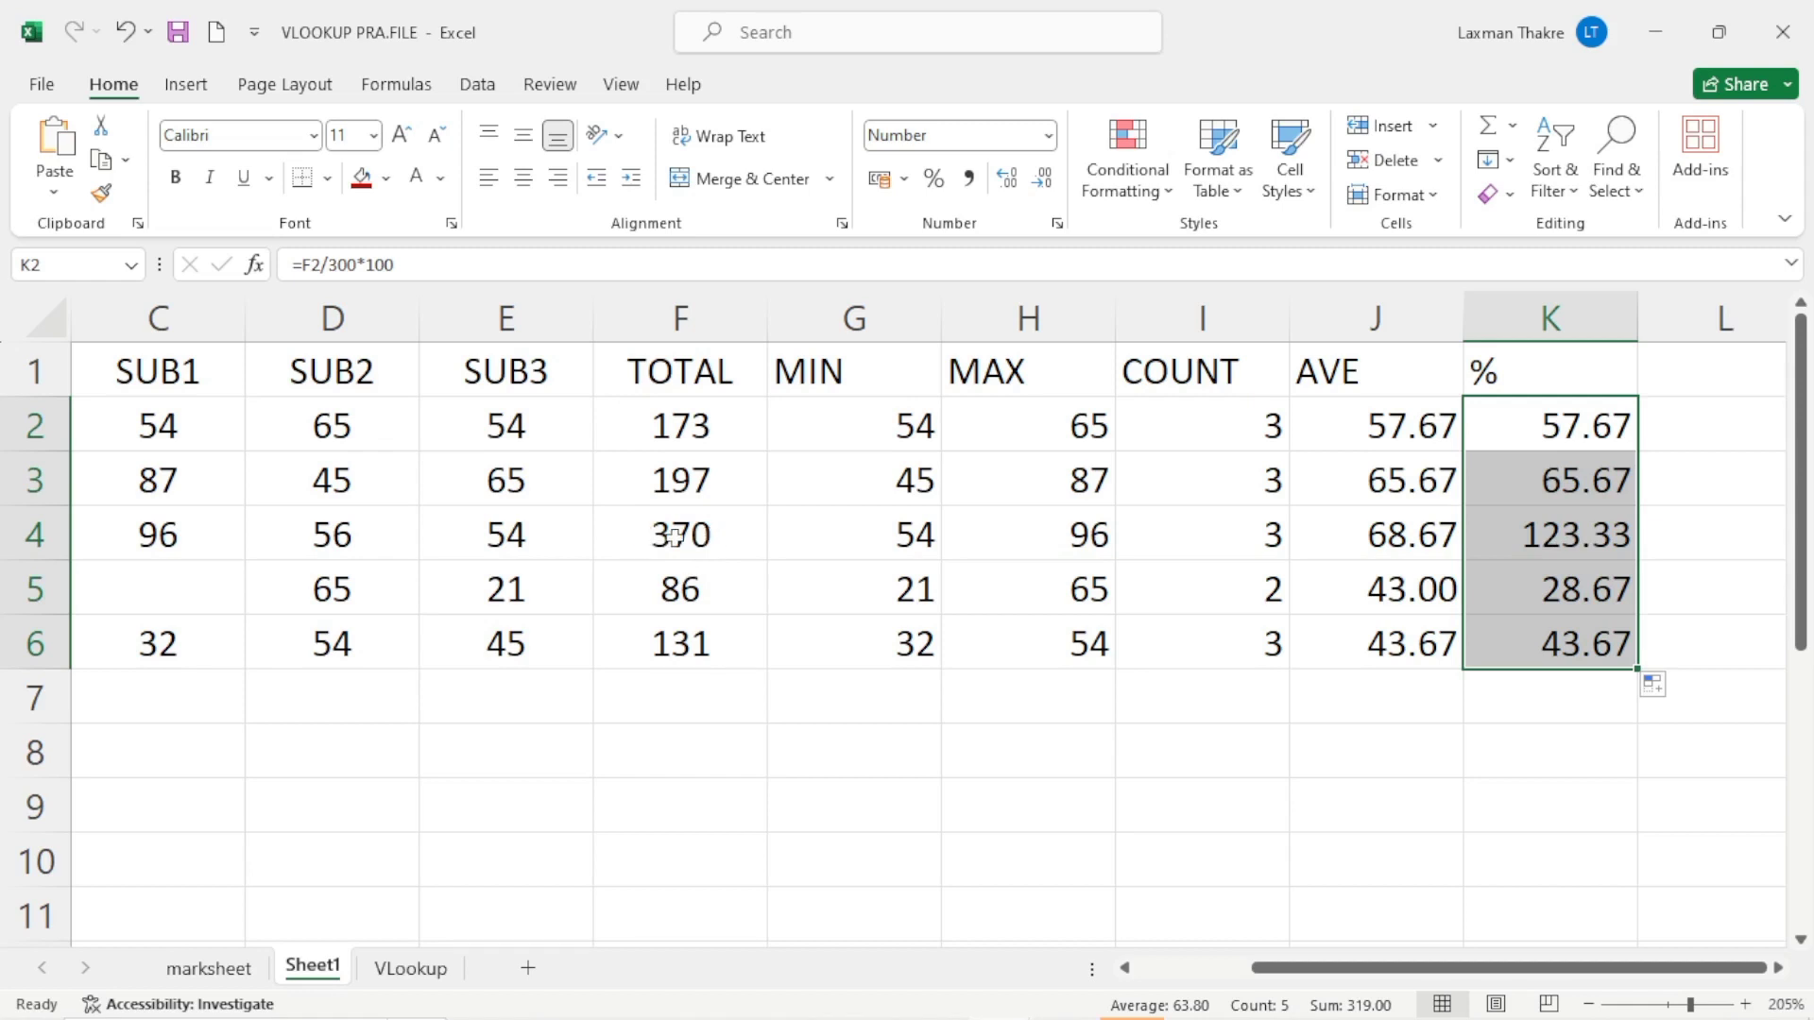
Examine student C's marks in row 4 and the formula behind the total in cell F4.
key(Left)
key(Left)
key(Left)
key(Left)
key(Left)
key(Left)
key(Left)
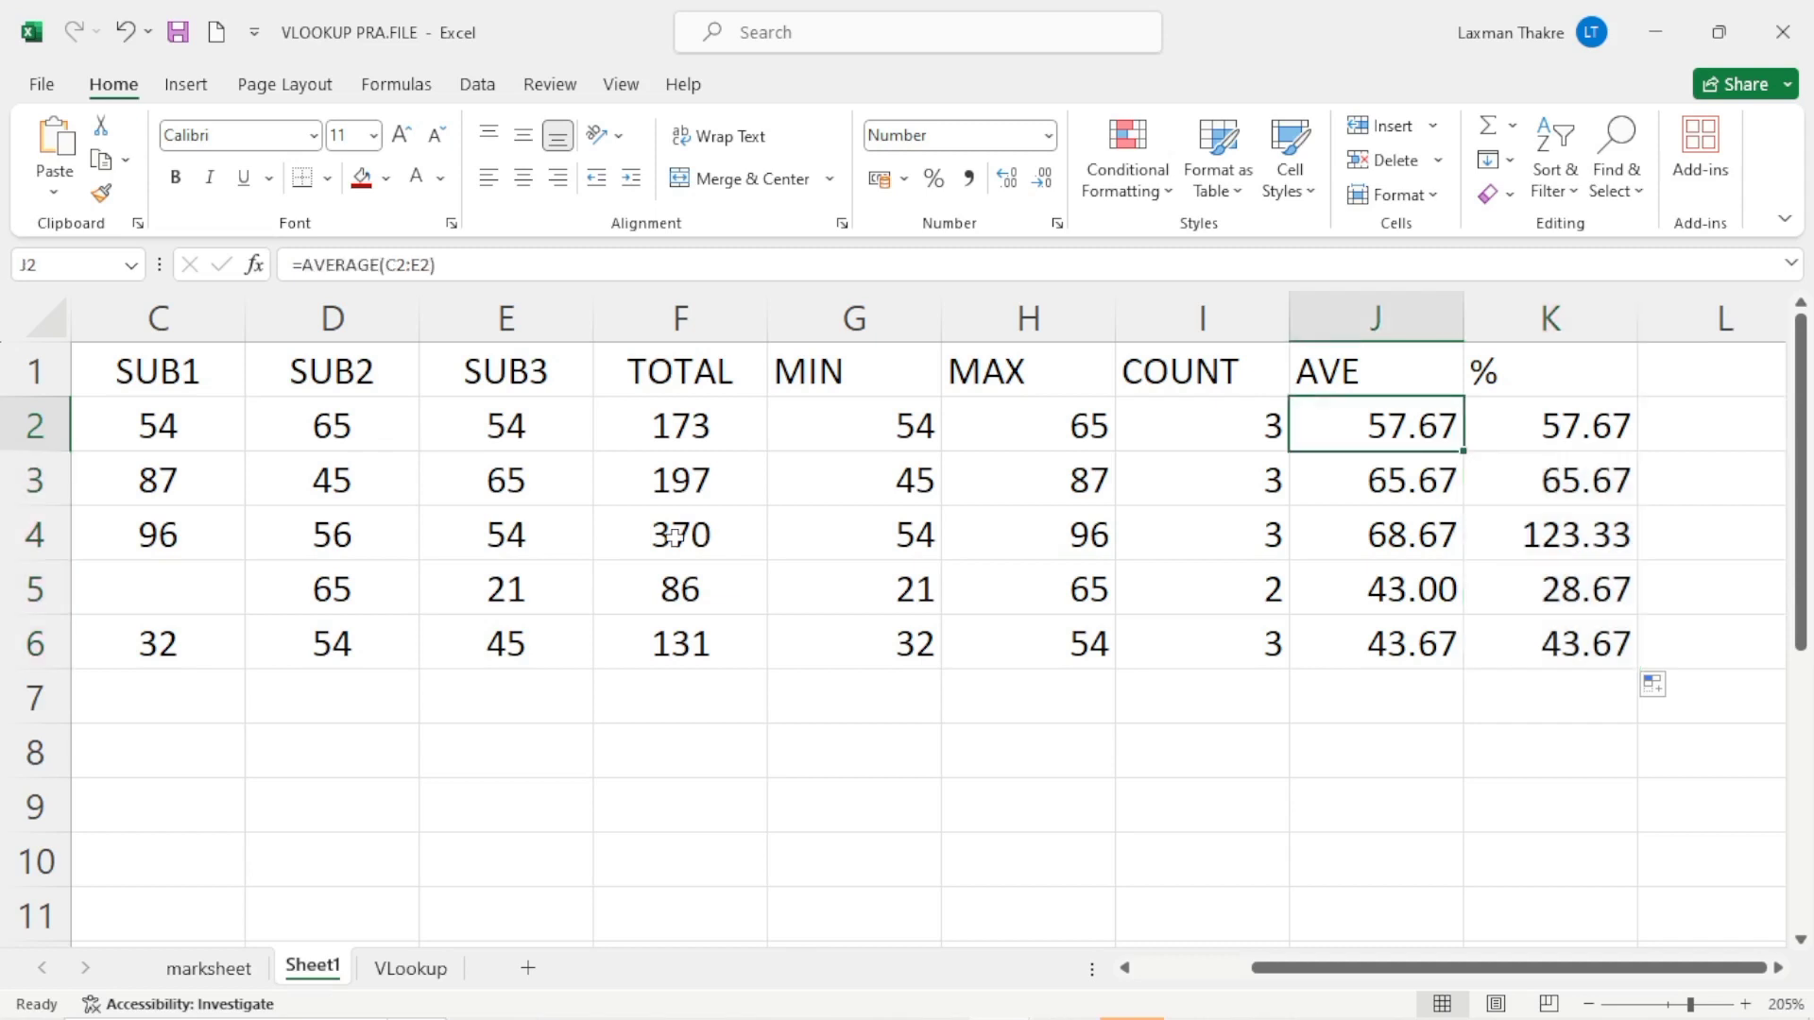
key(Left)
key(Left)
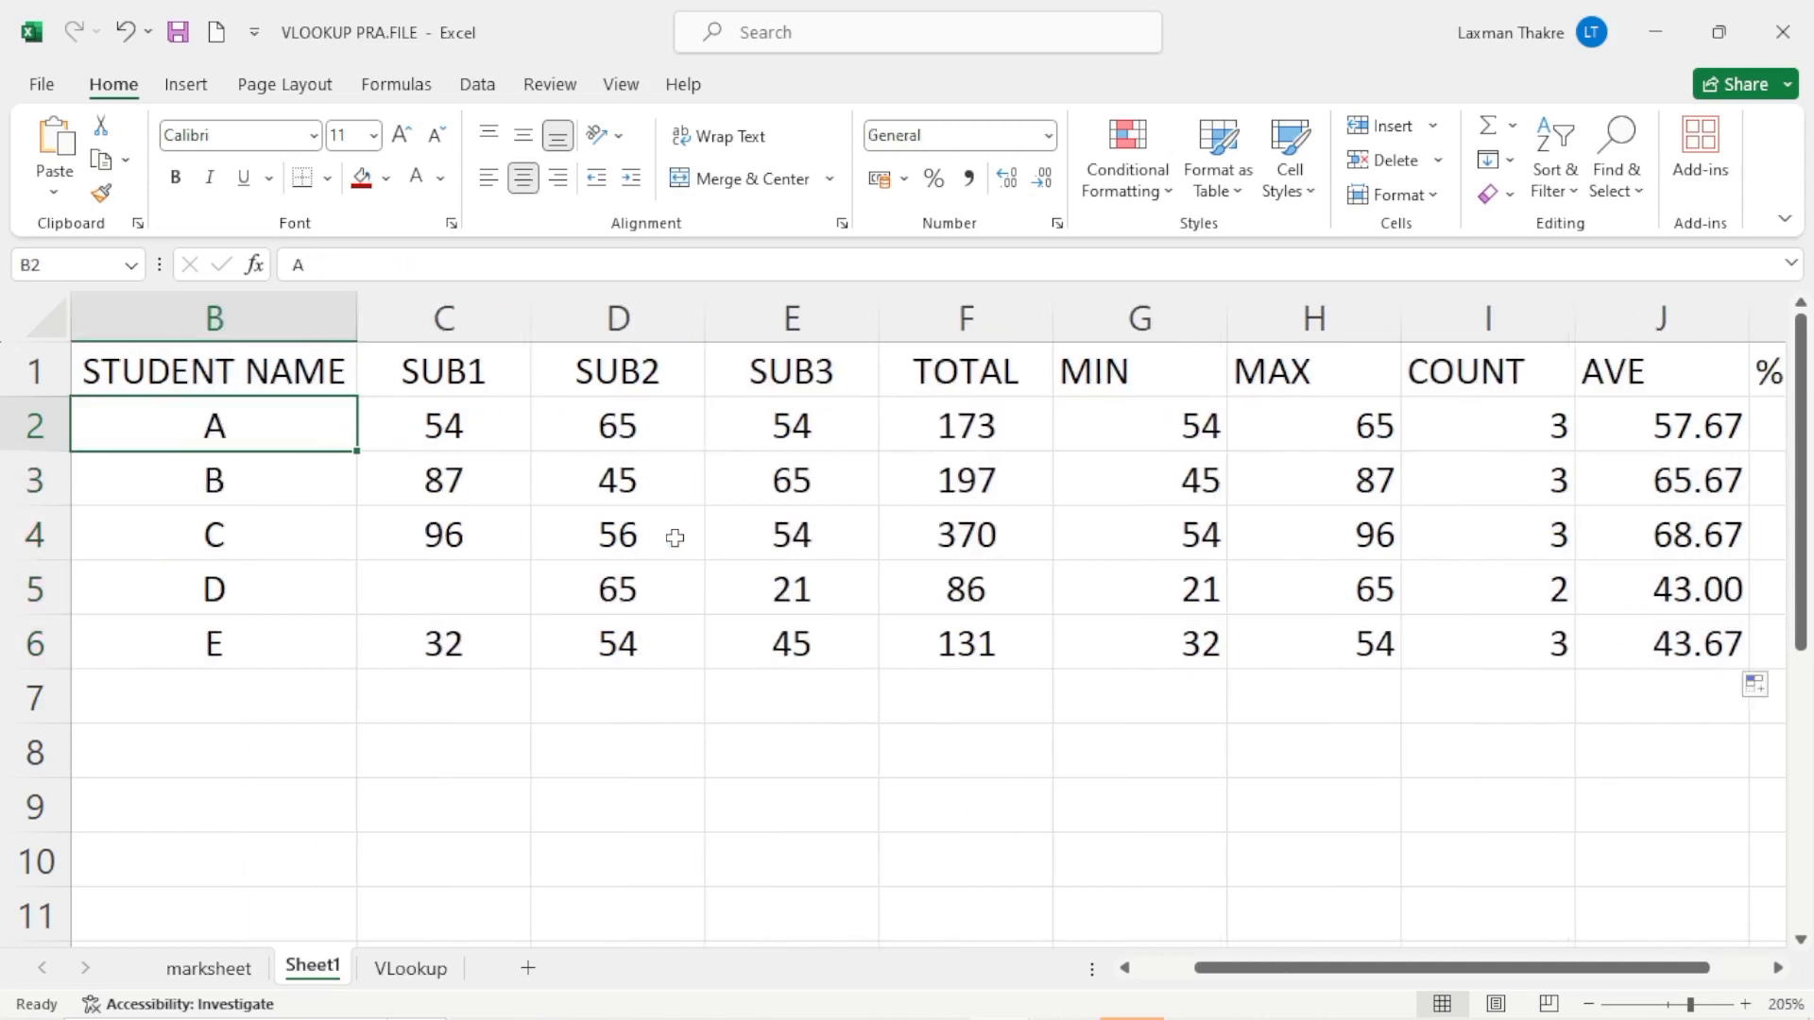
key(Down)
key(Down)
key(Right)
key(Right)
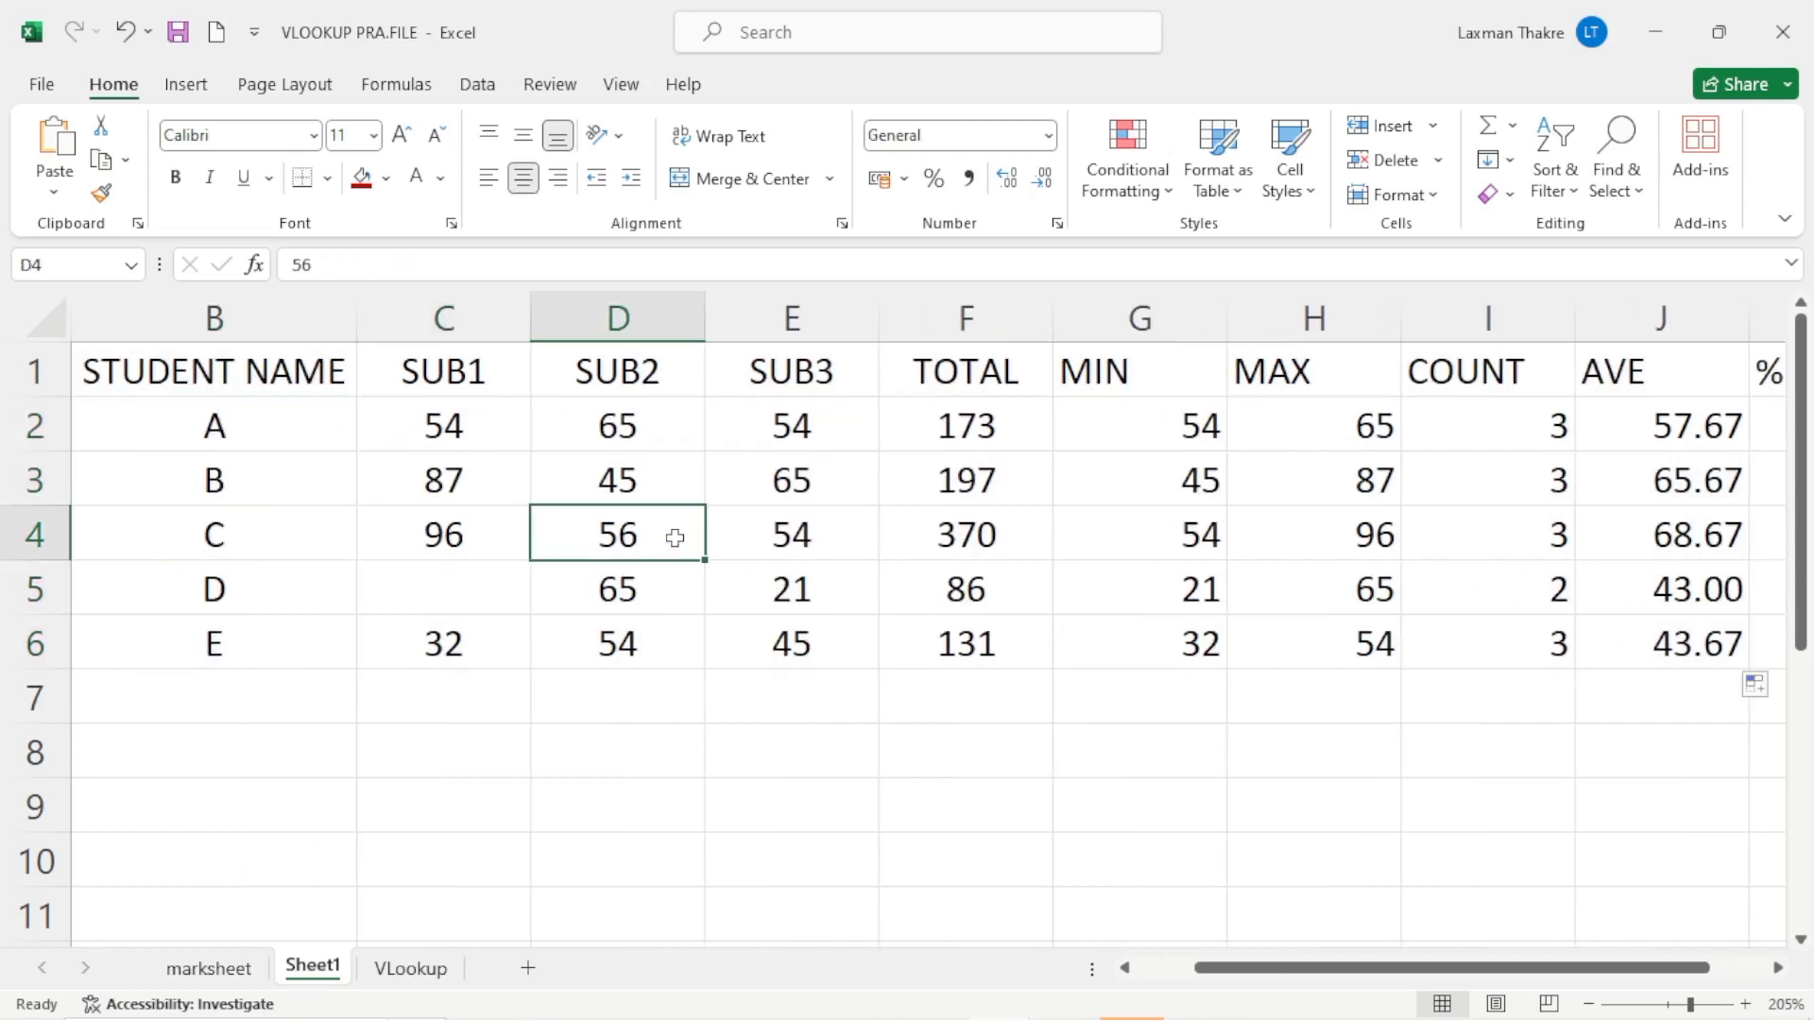
key(Right)
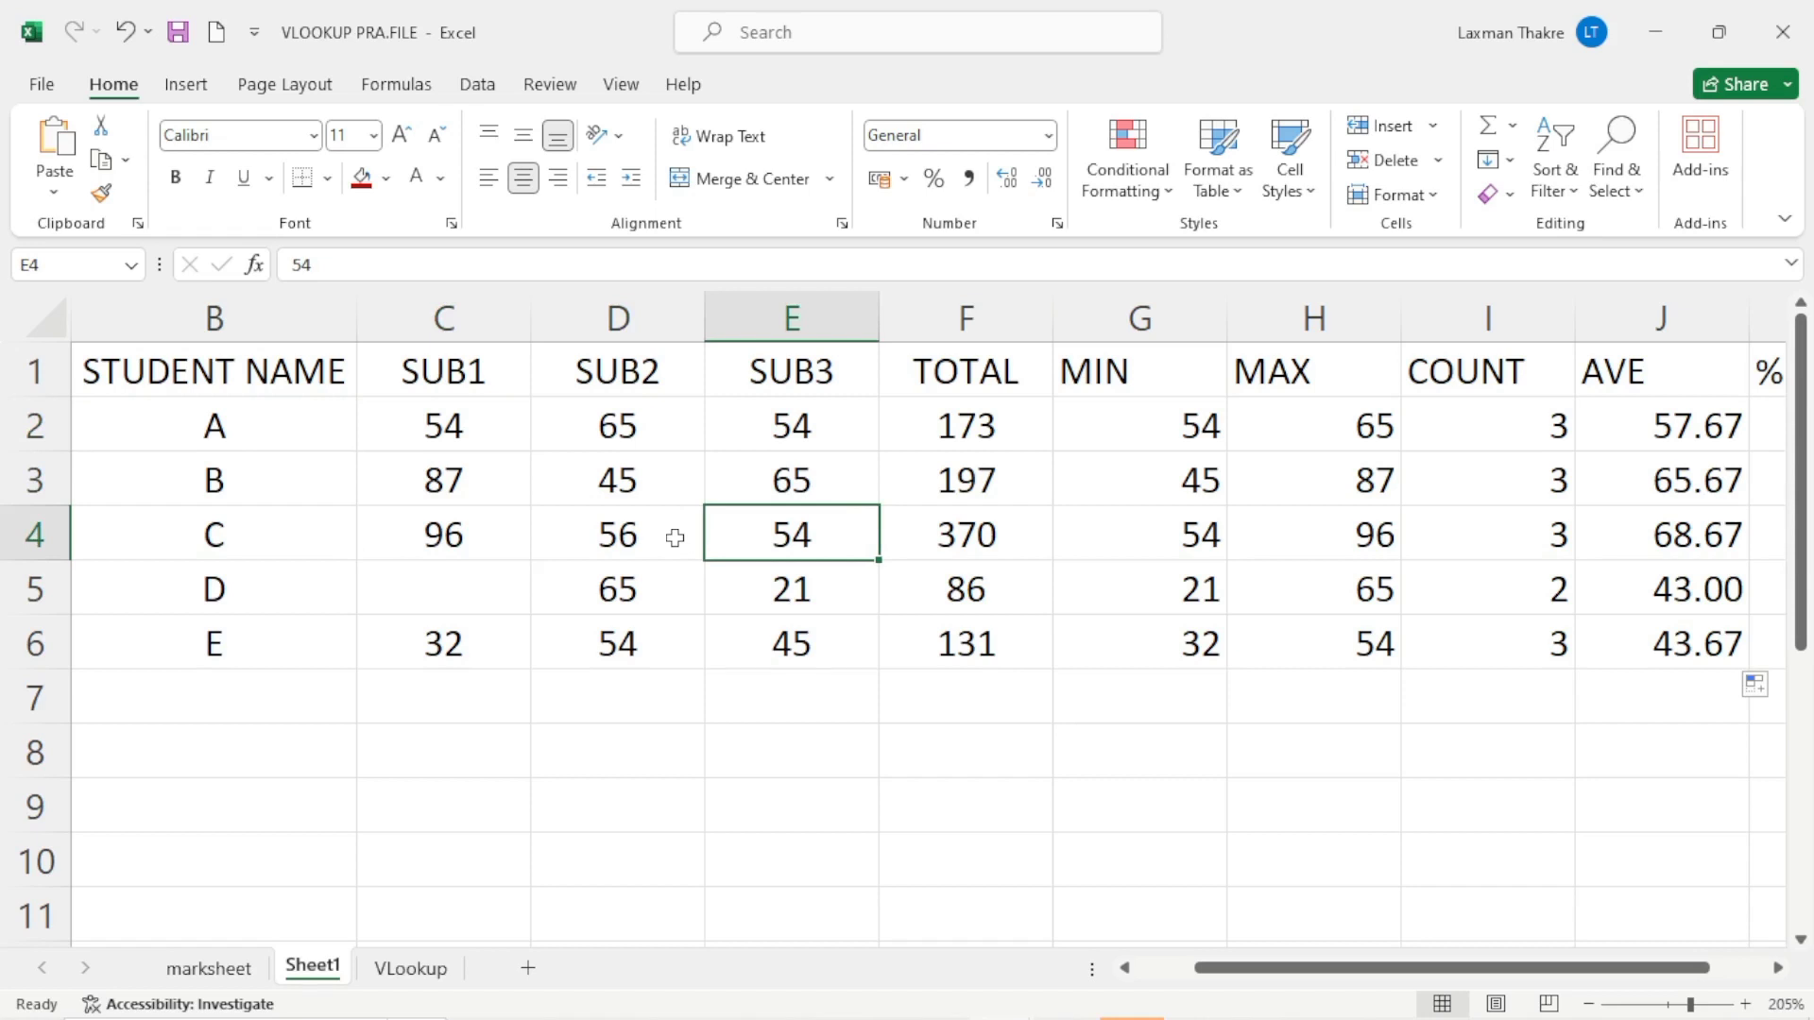
key(Right)
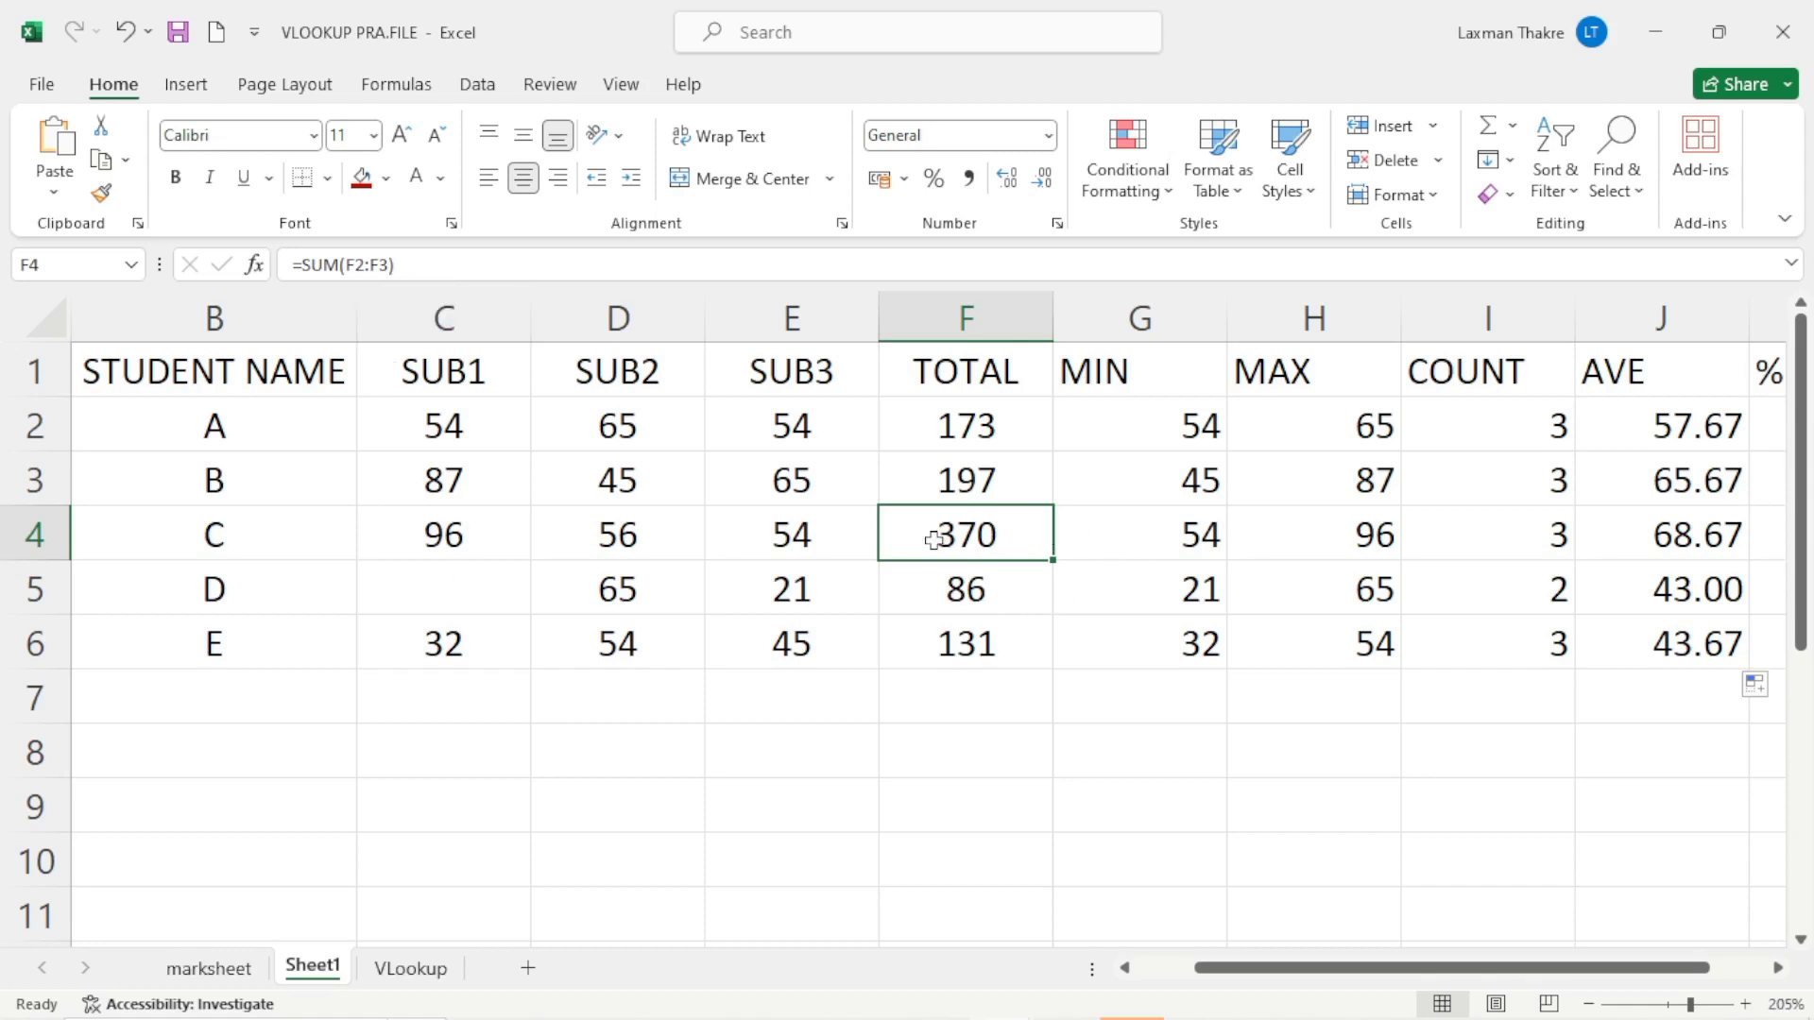
Erase the formula =SUM(F2:F3) from student C's total in cell F4.
double_click(983, 538)
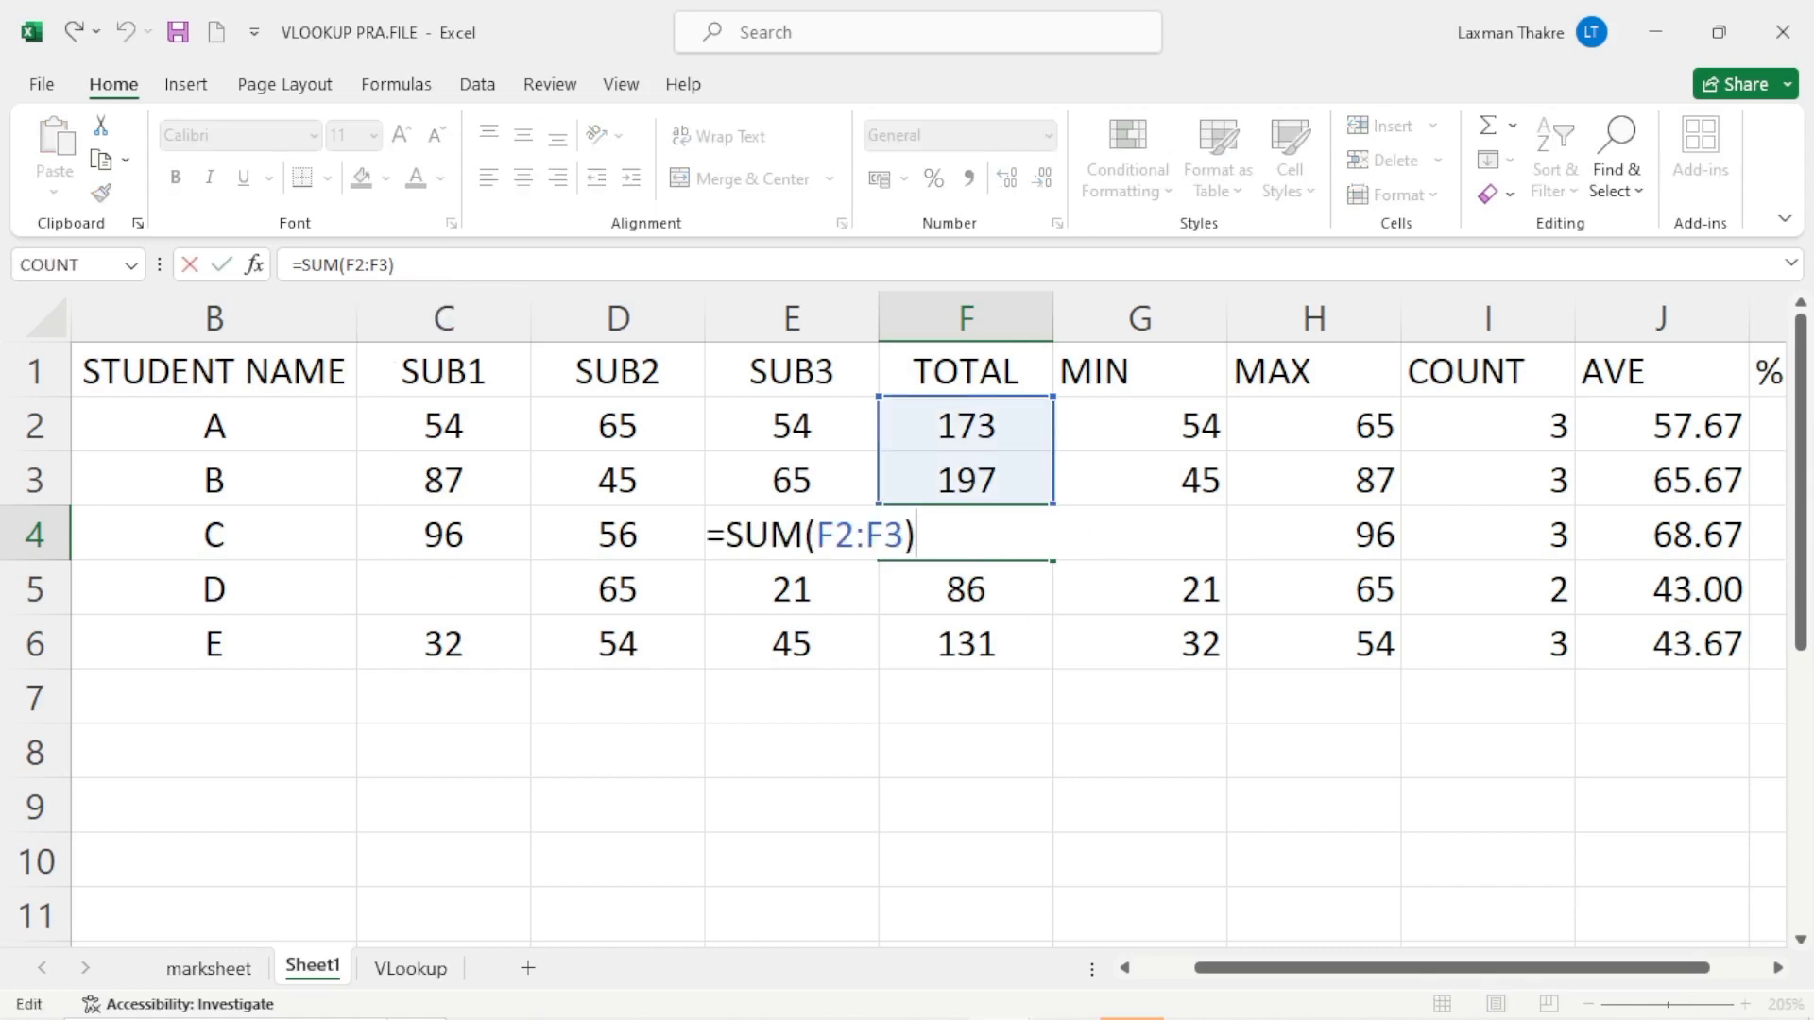
key(BackSpace)
key(BackSpace)
key(BackSpace)
key(BackSpace)
key(BackSpace)
key(BackSpace)
key(BackSpace)
key(BackSpace)
key(BackSpace)
key(BackSpace)
key(BackSpace)
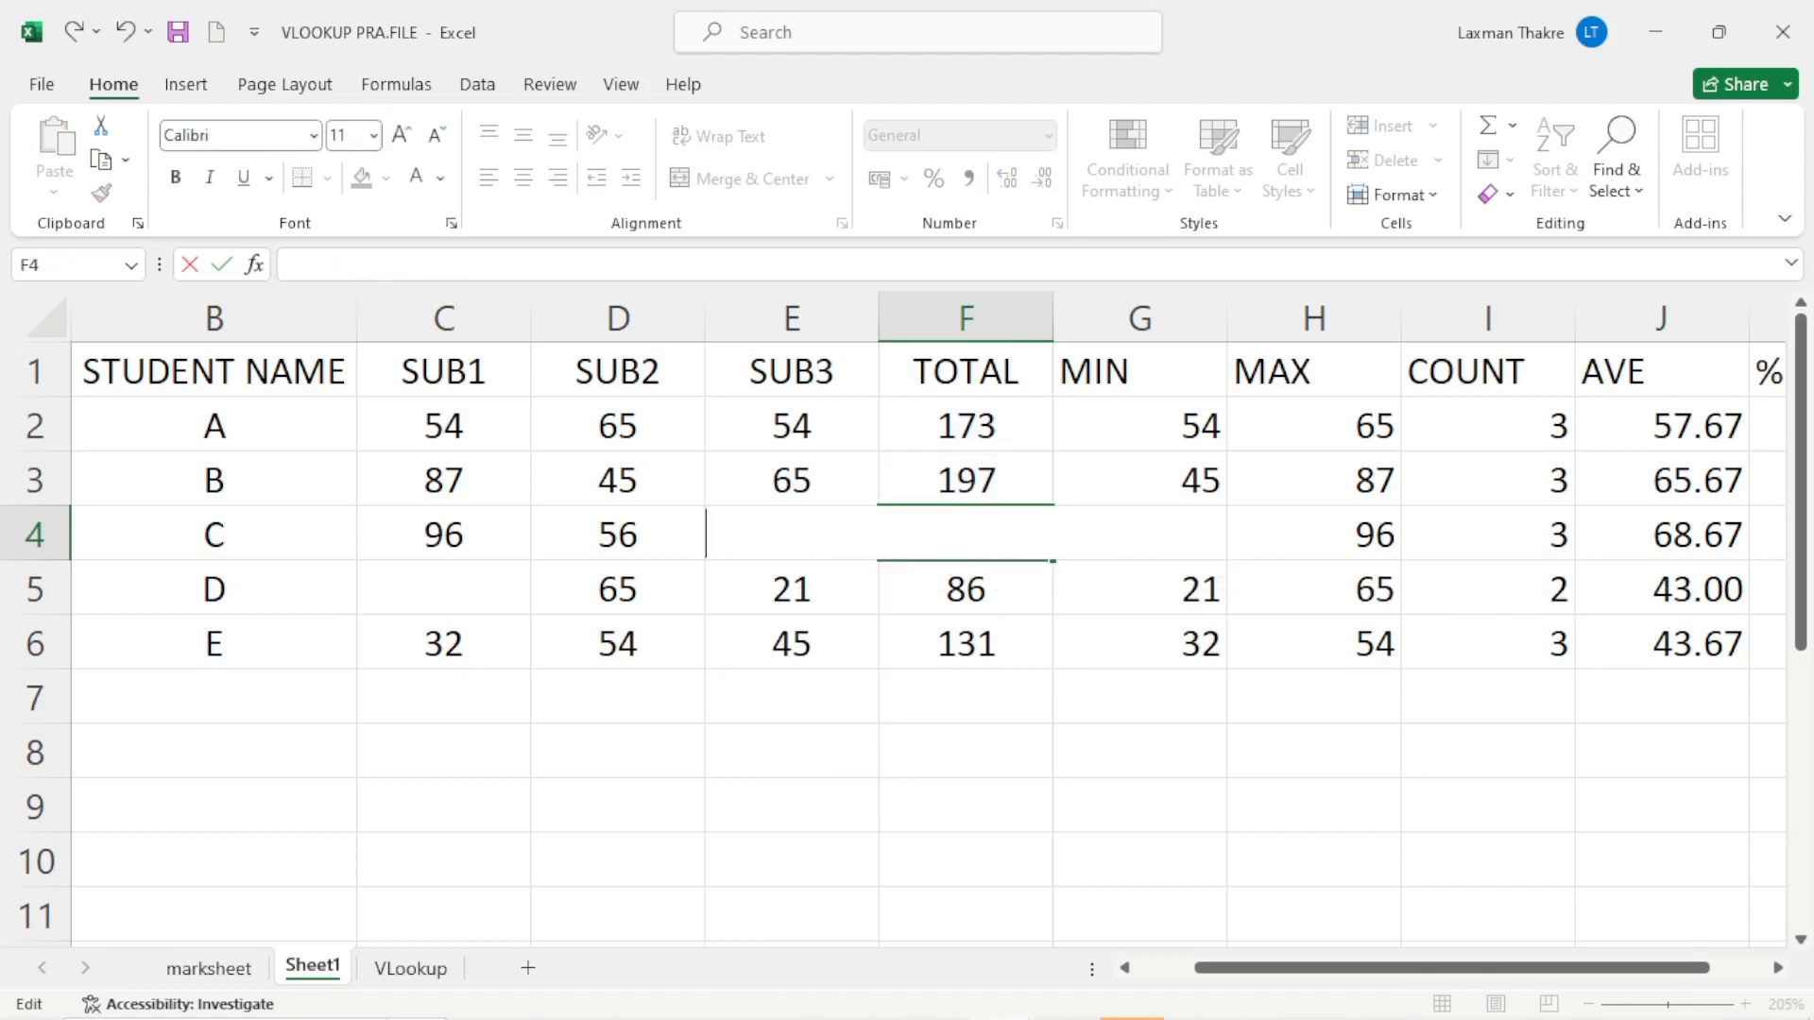
key(Return)
Enter the total formula =SUM(C4:E4) for student C in cell F4 and recheck the cell.
click(964, 538)
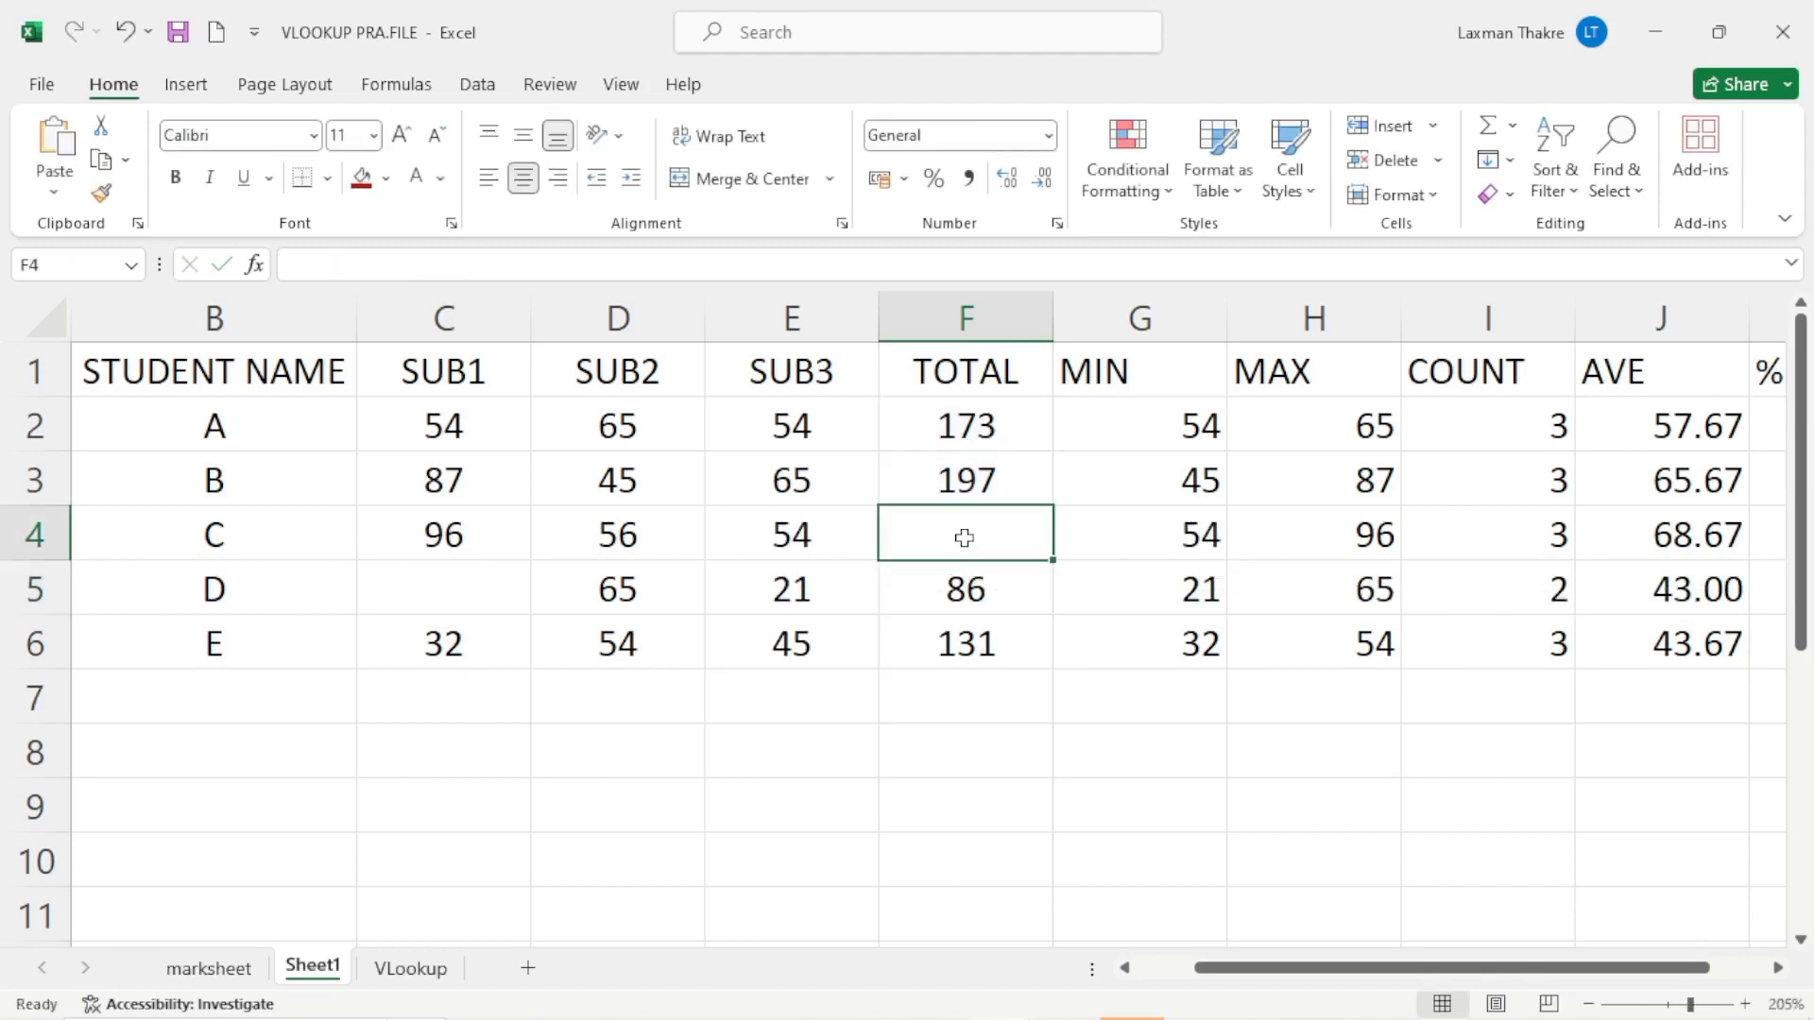
text(=)
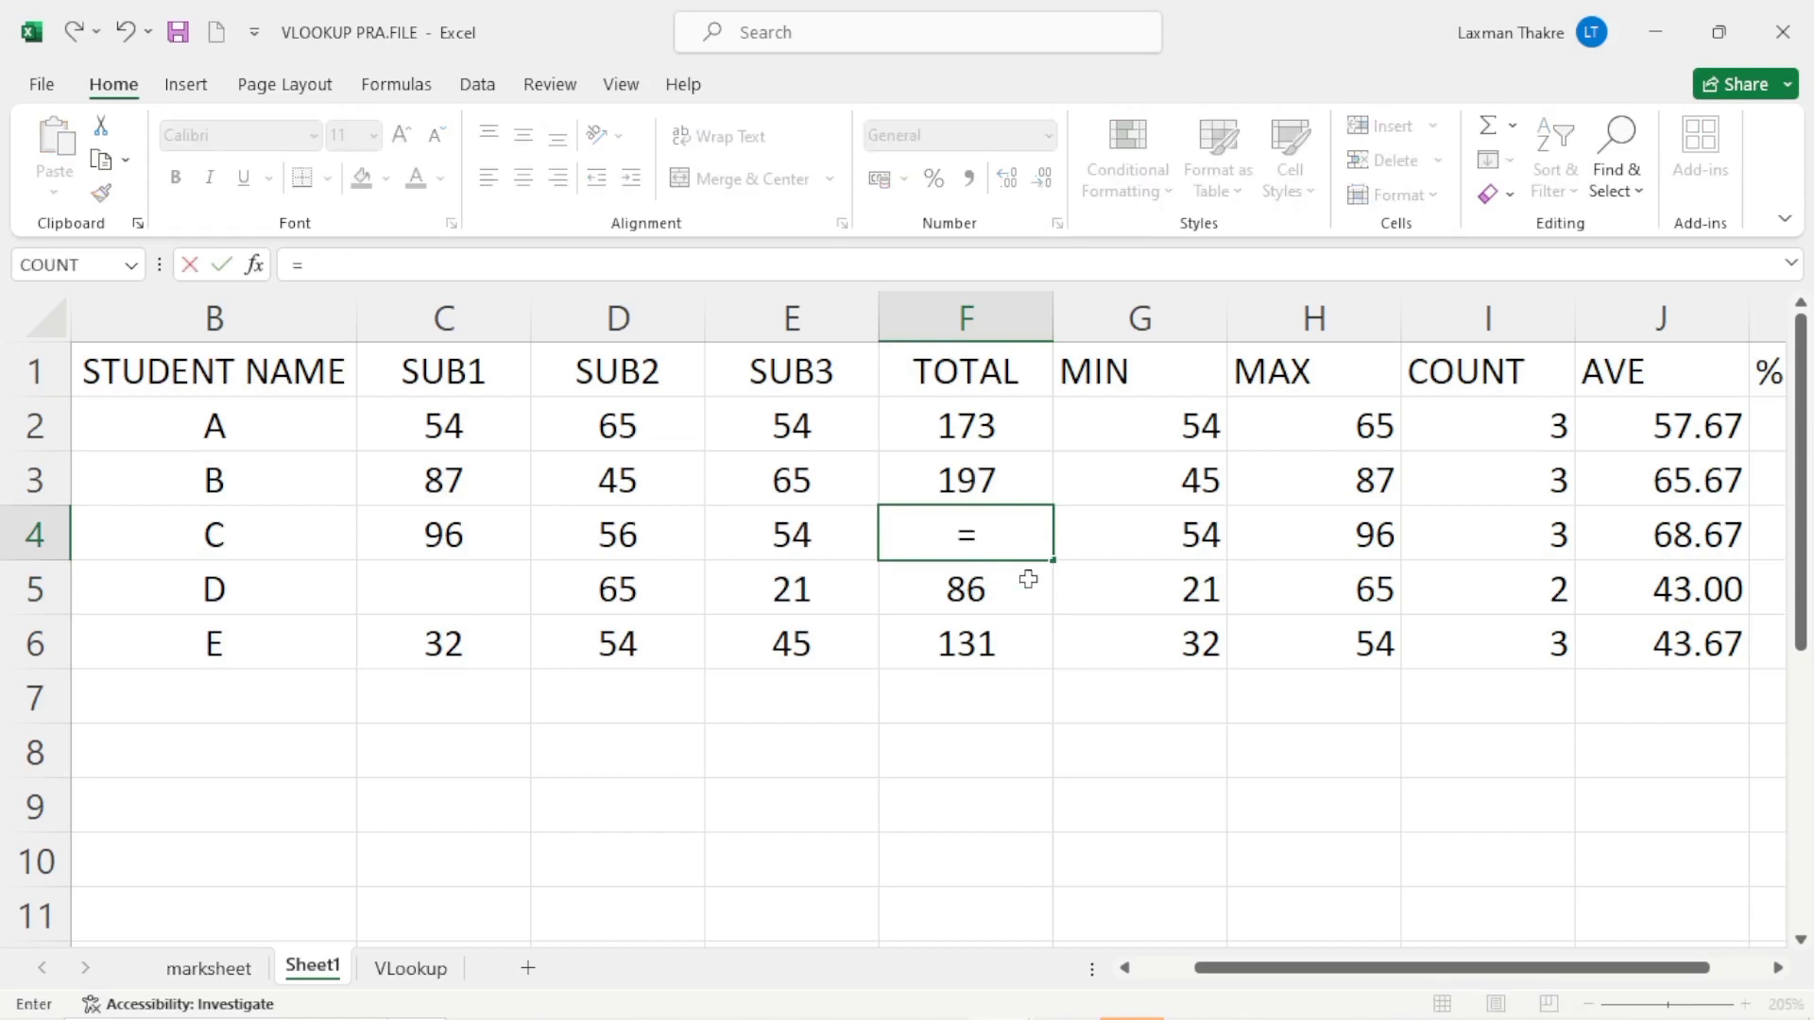
text(SUM)
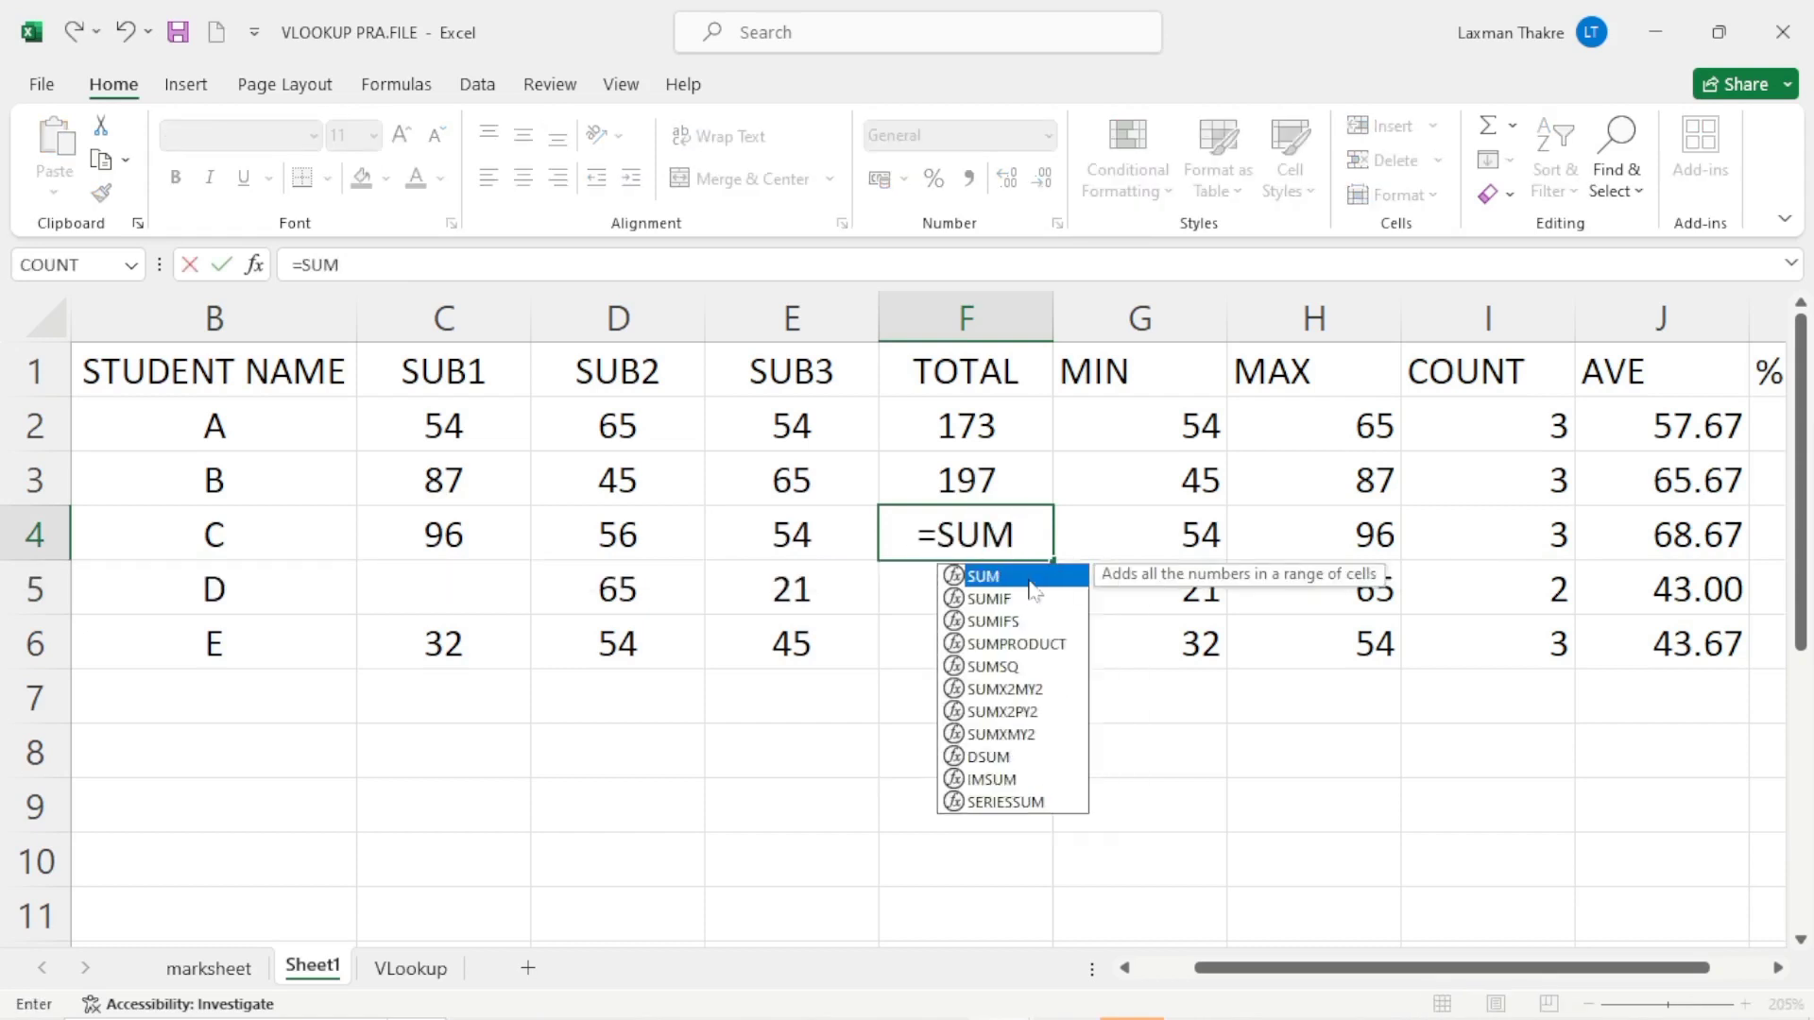
double_click(1031, 580)
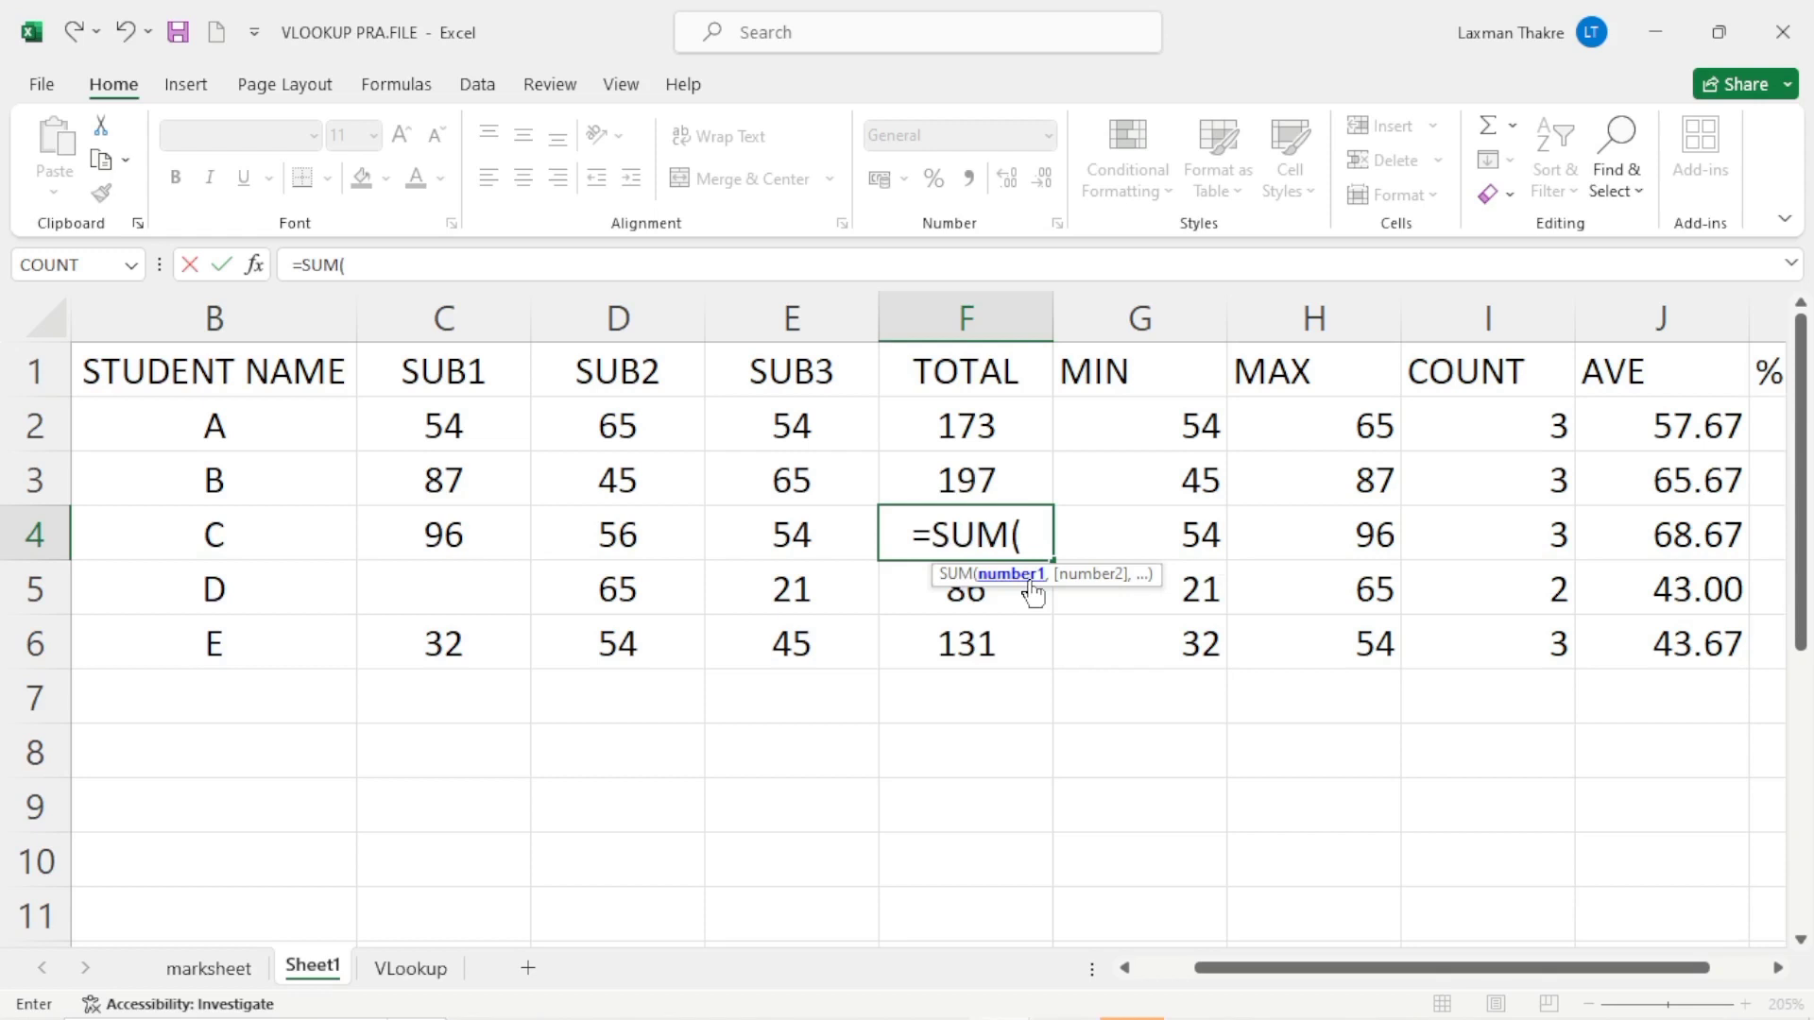
click(437, 529)
mouse_move(628, 535)
mouse_down()
mouse_move(756, 534)
mouse_move(628, 537)
mouse_up()
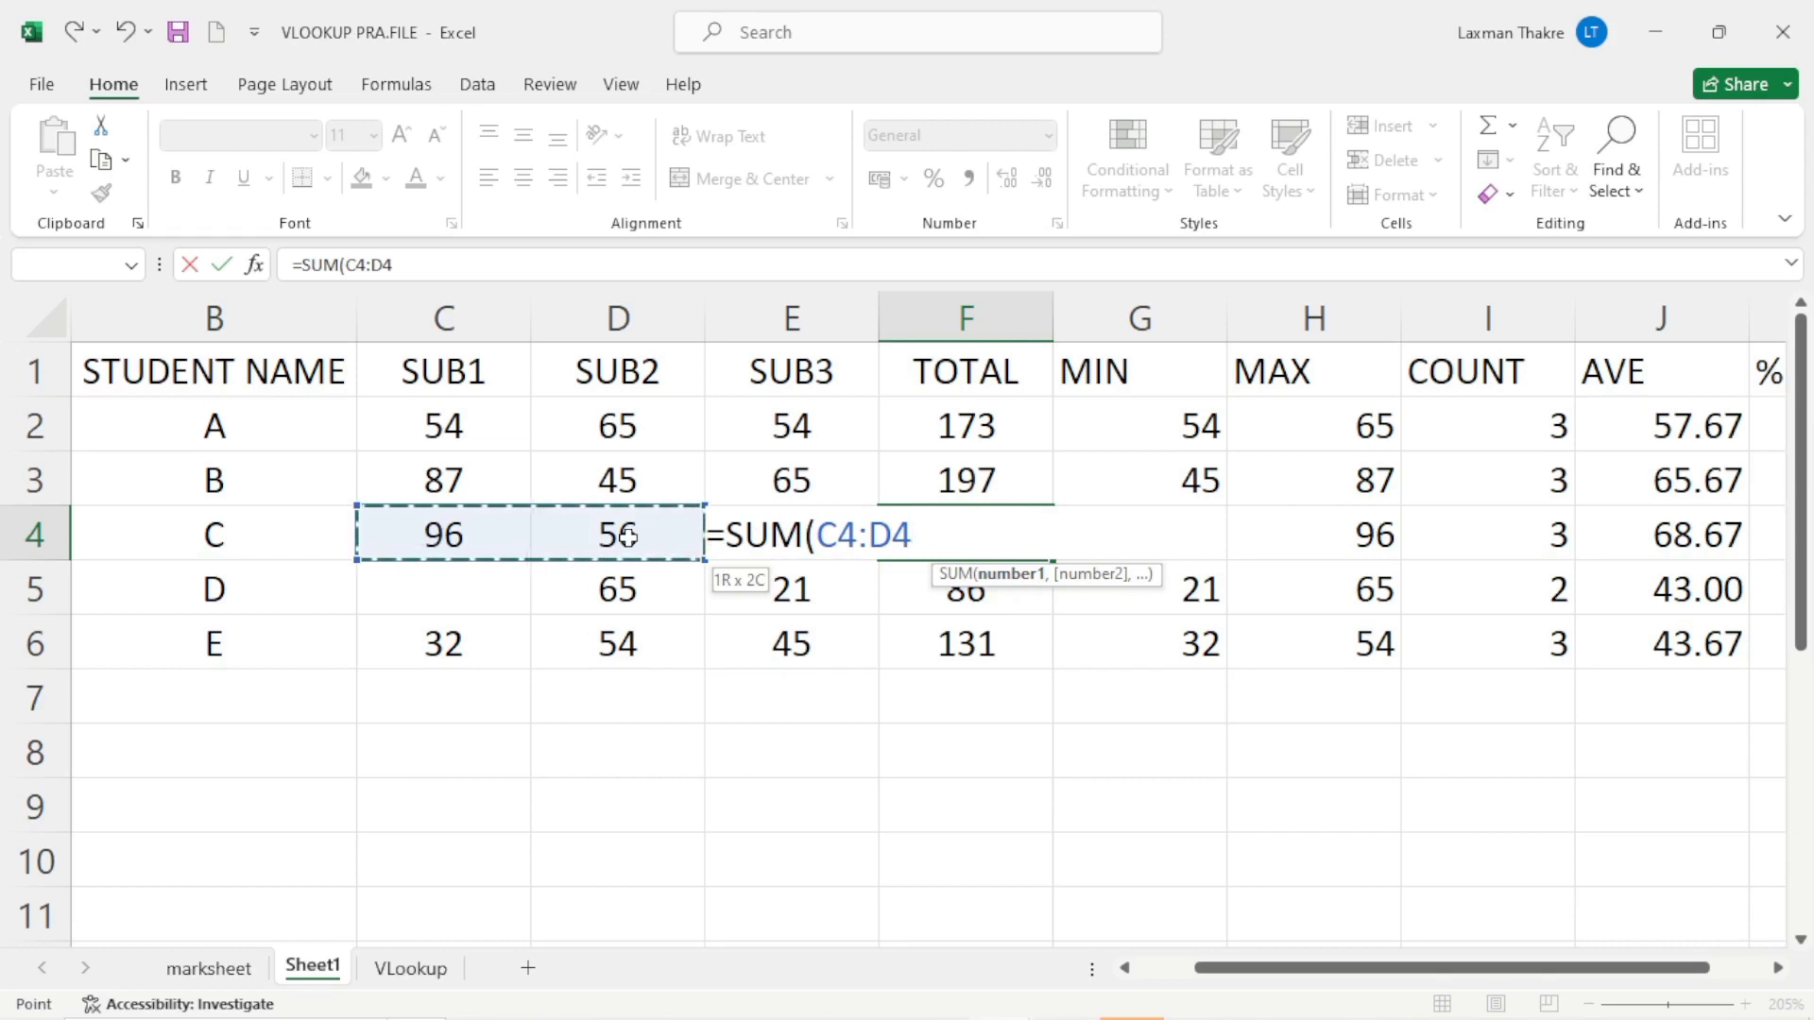
key(shift+Right)
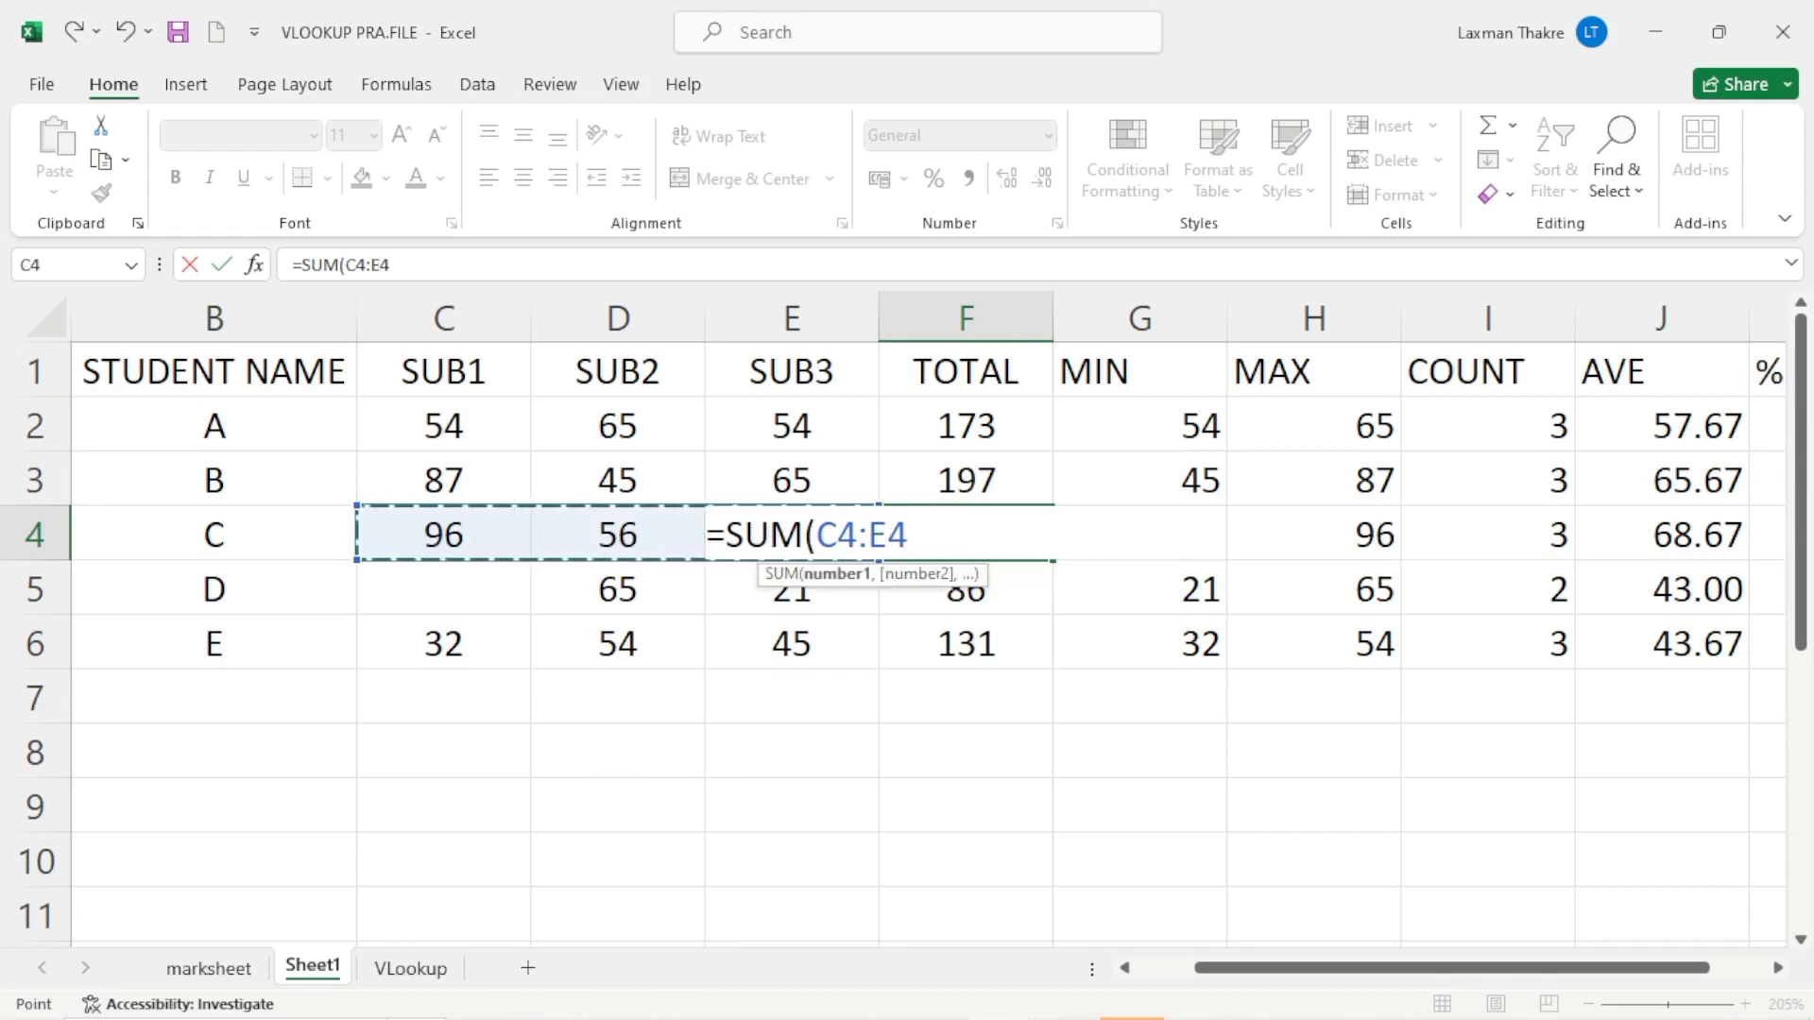
key(Return)
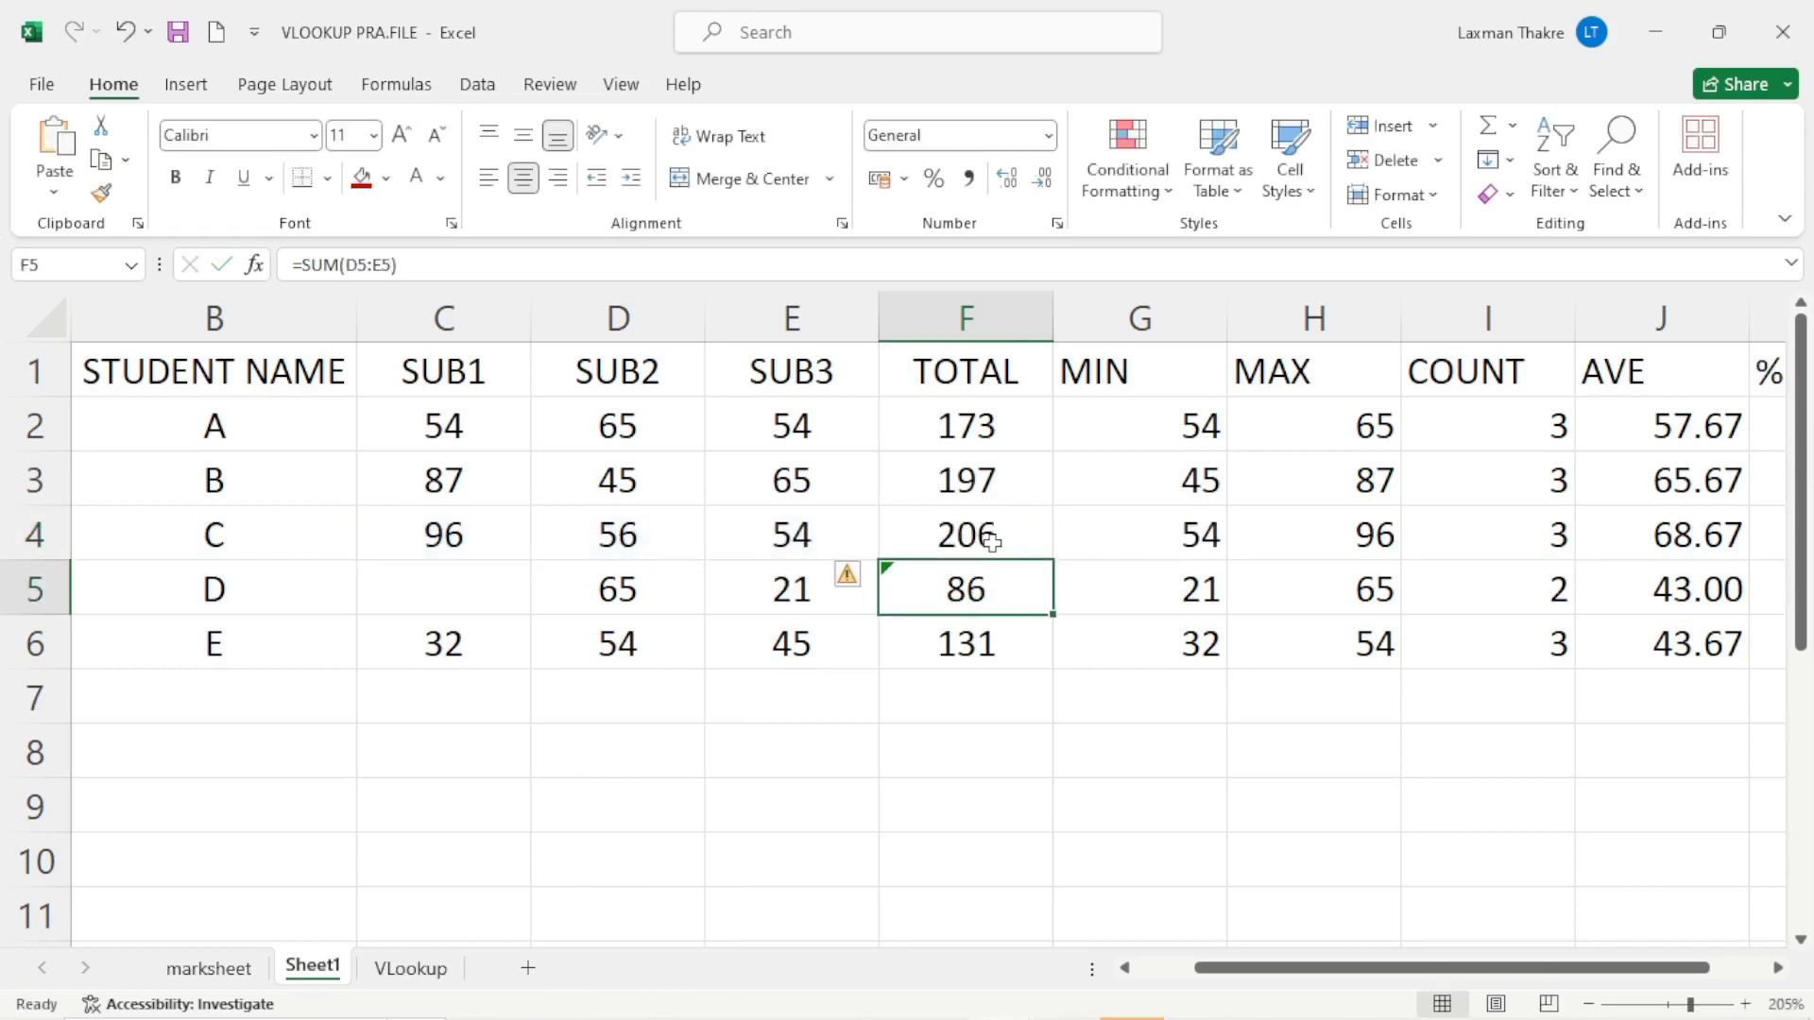
click(991, 542)
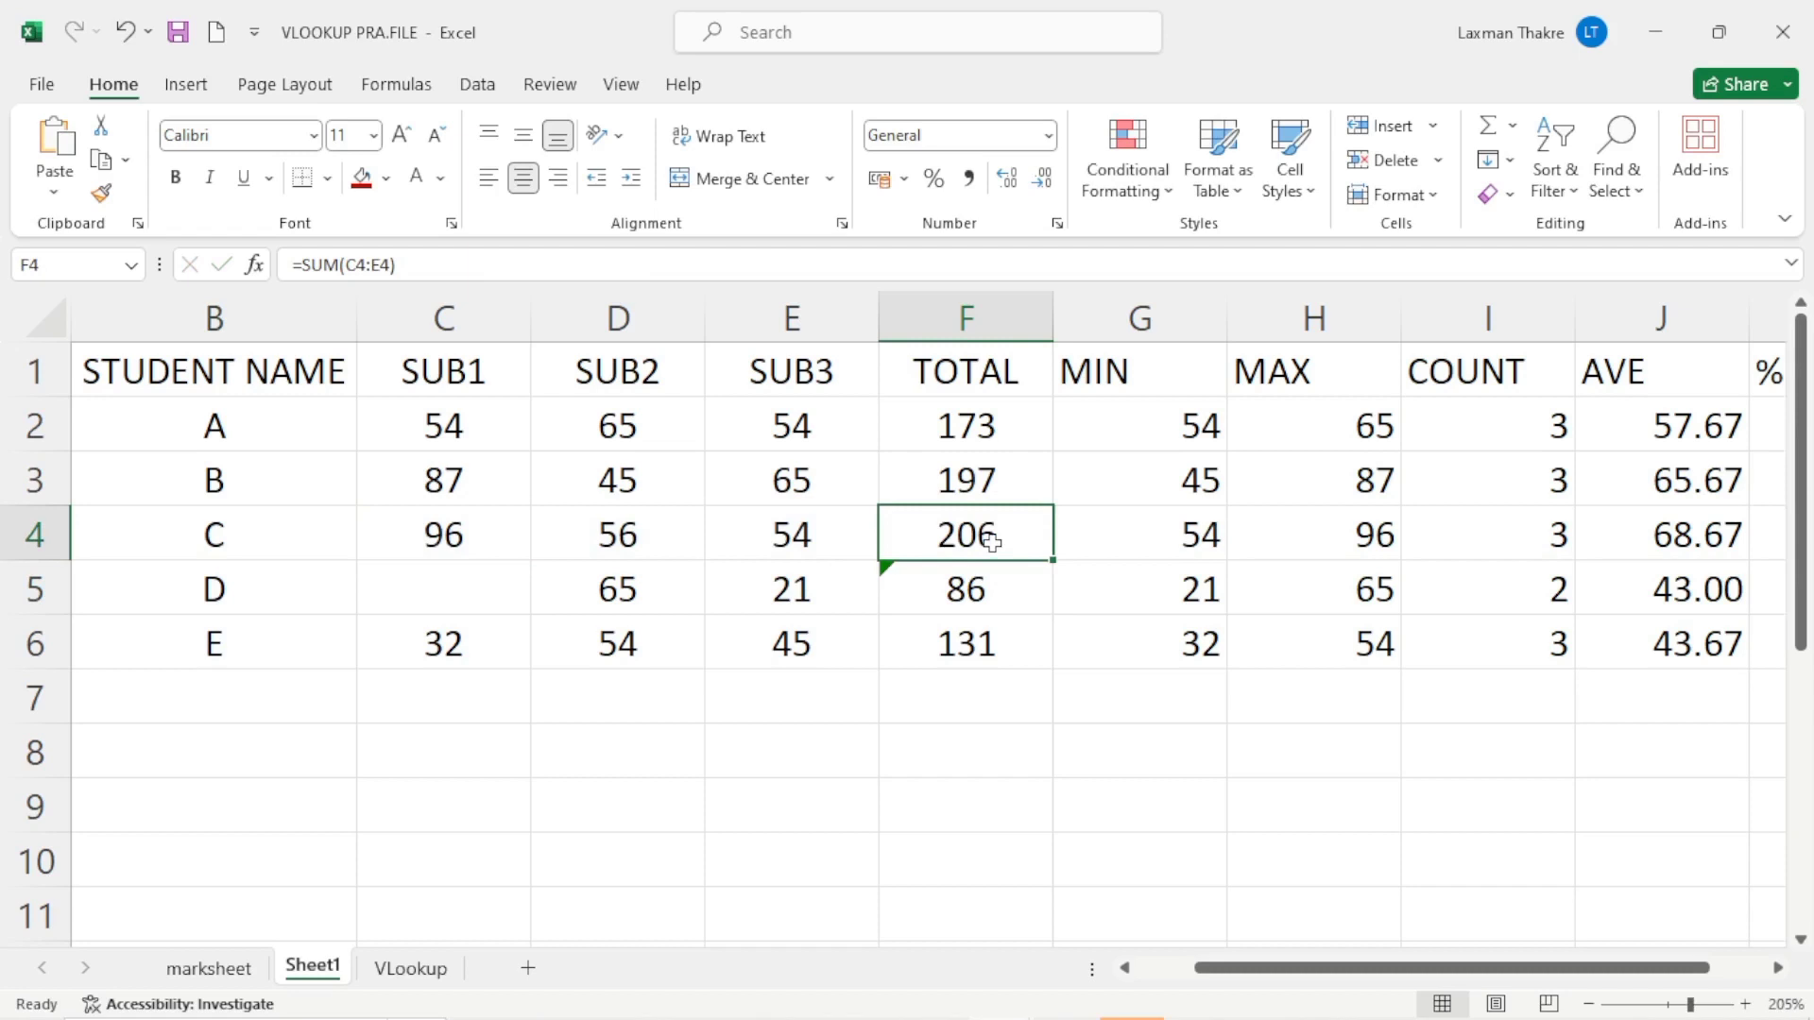
Recheck the total formula in cell F2 and fill it down through F6.
double_click(992, 423)
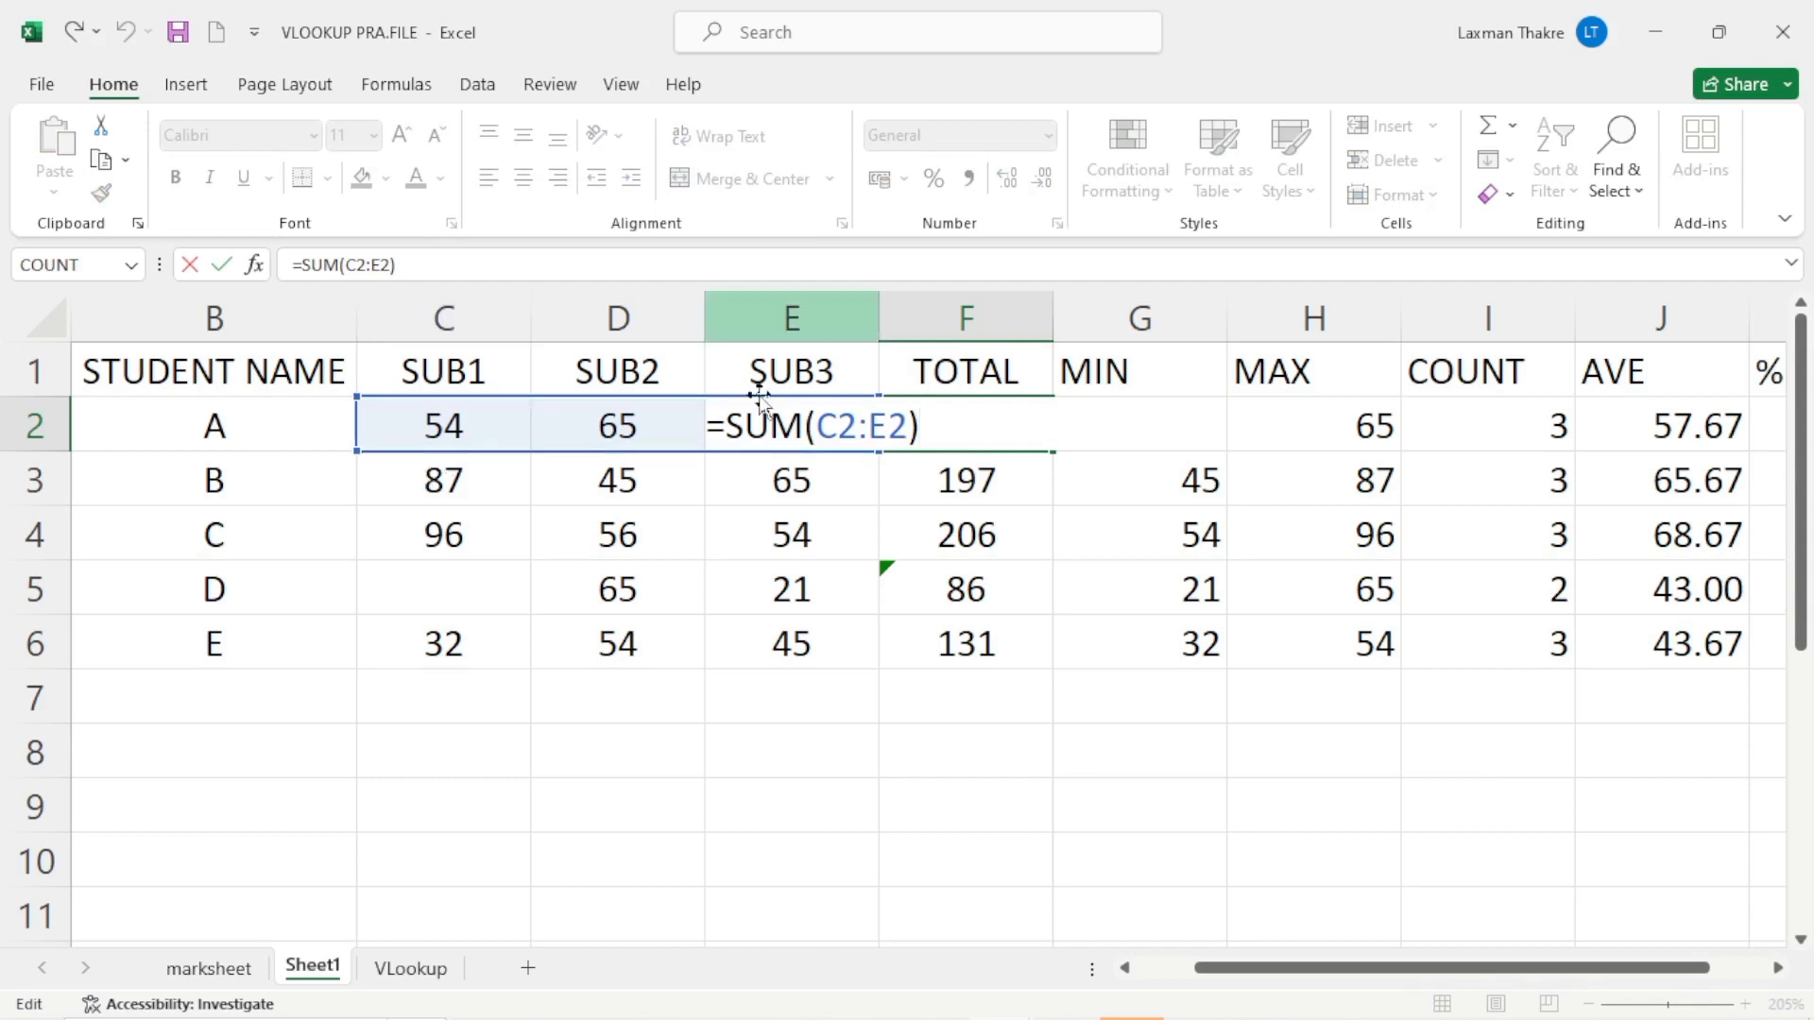
key(Return)
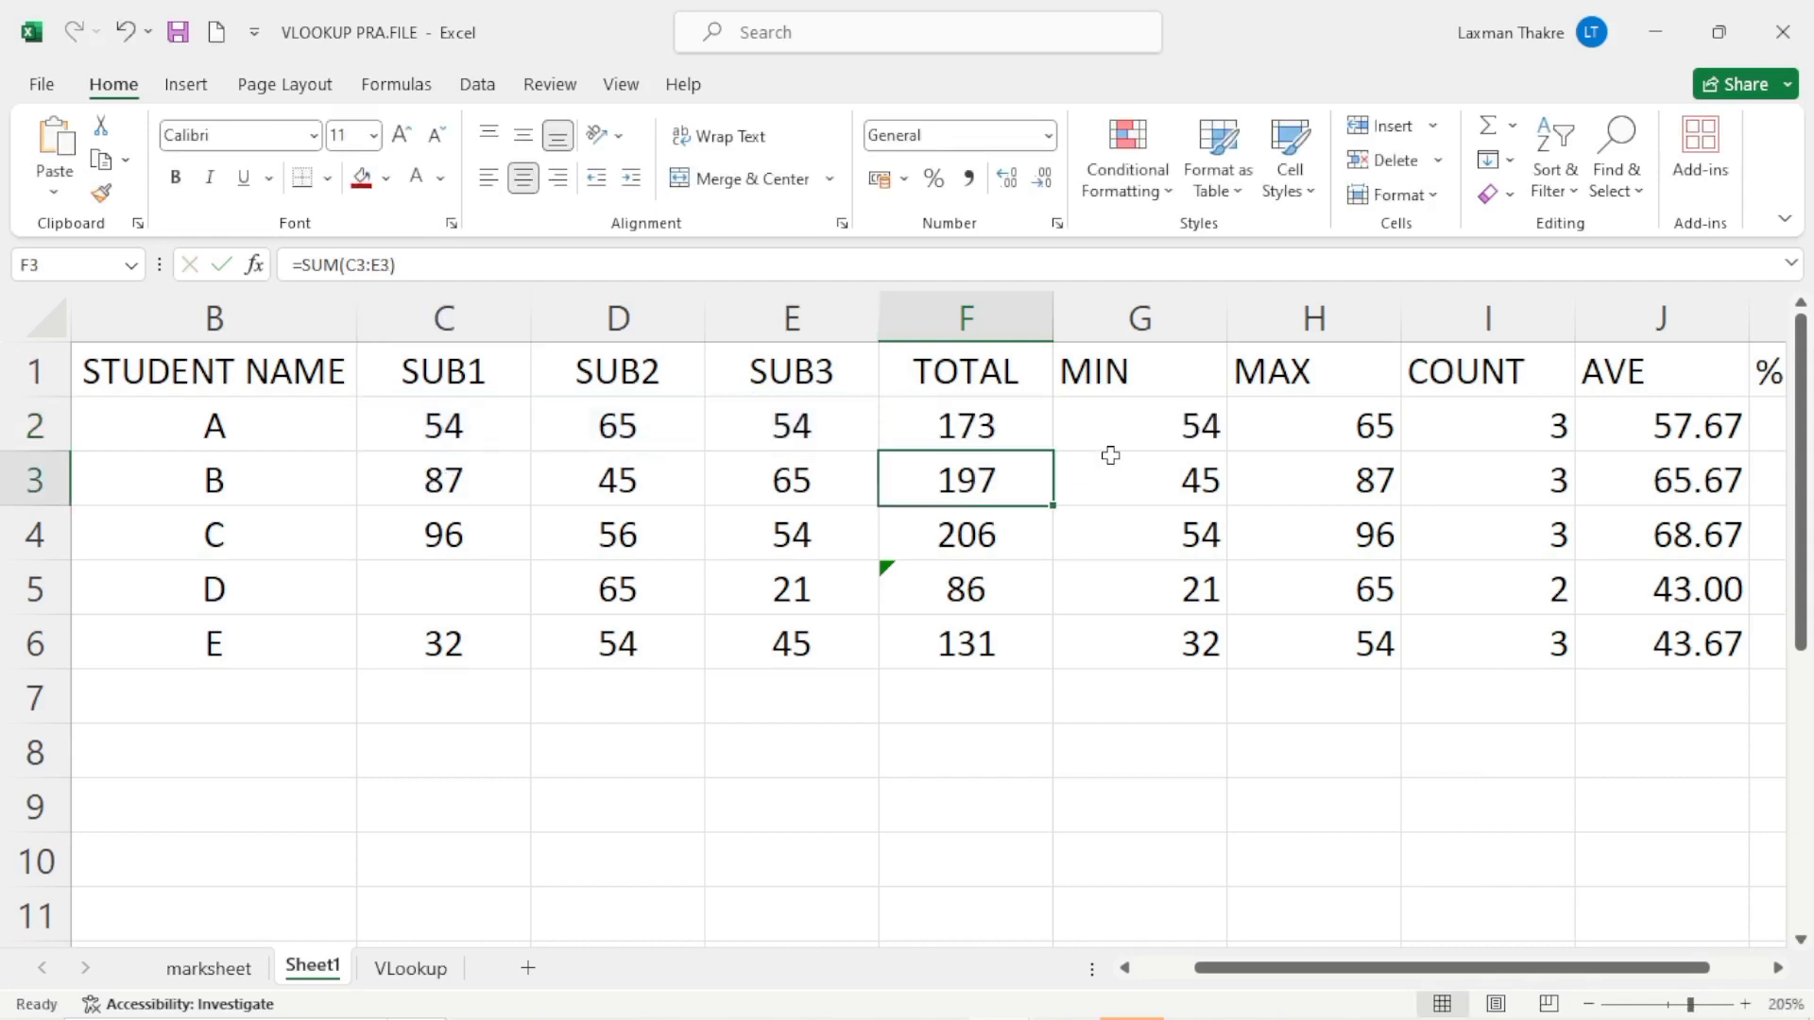
click(1012, 434)
drag(1054, 450, 1051, 667)
click(975, 531)
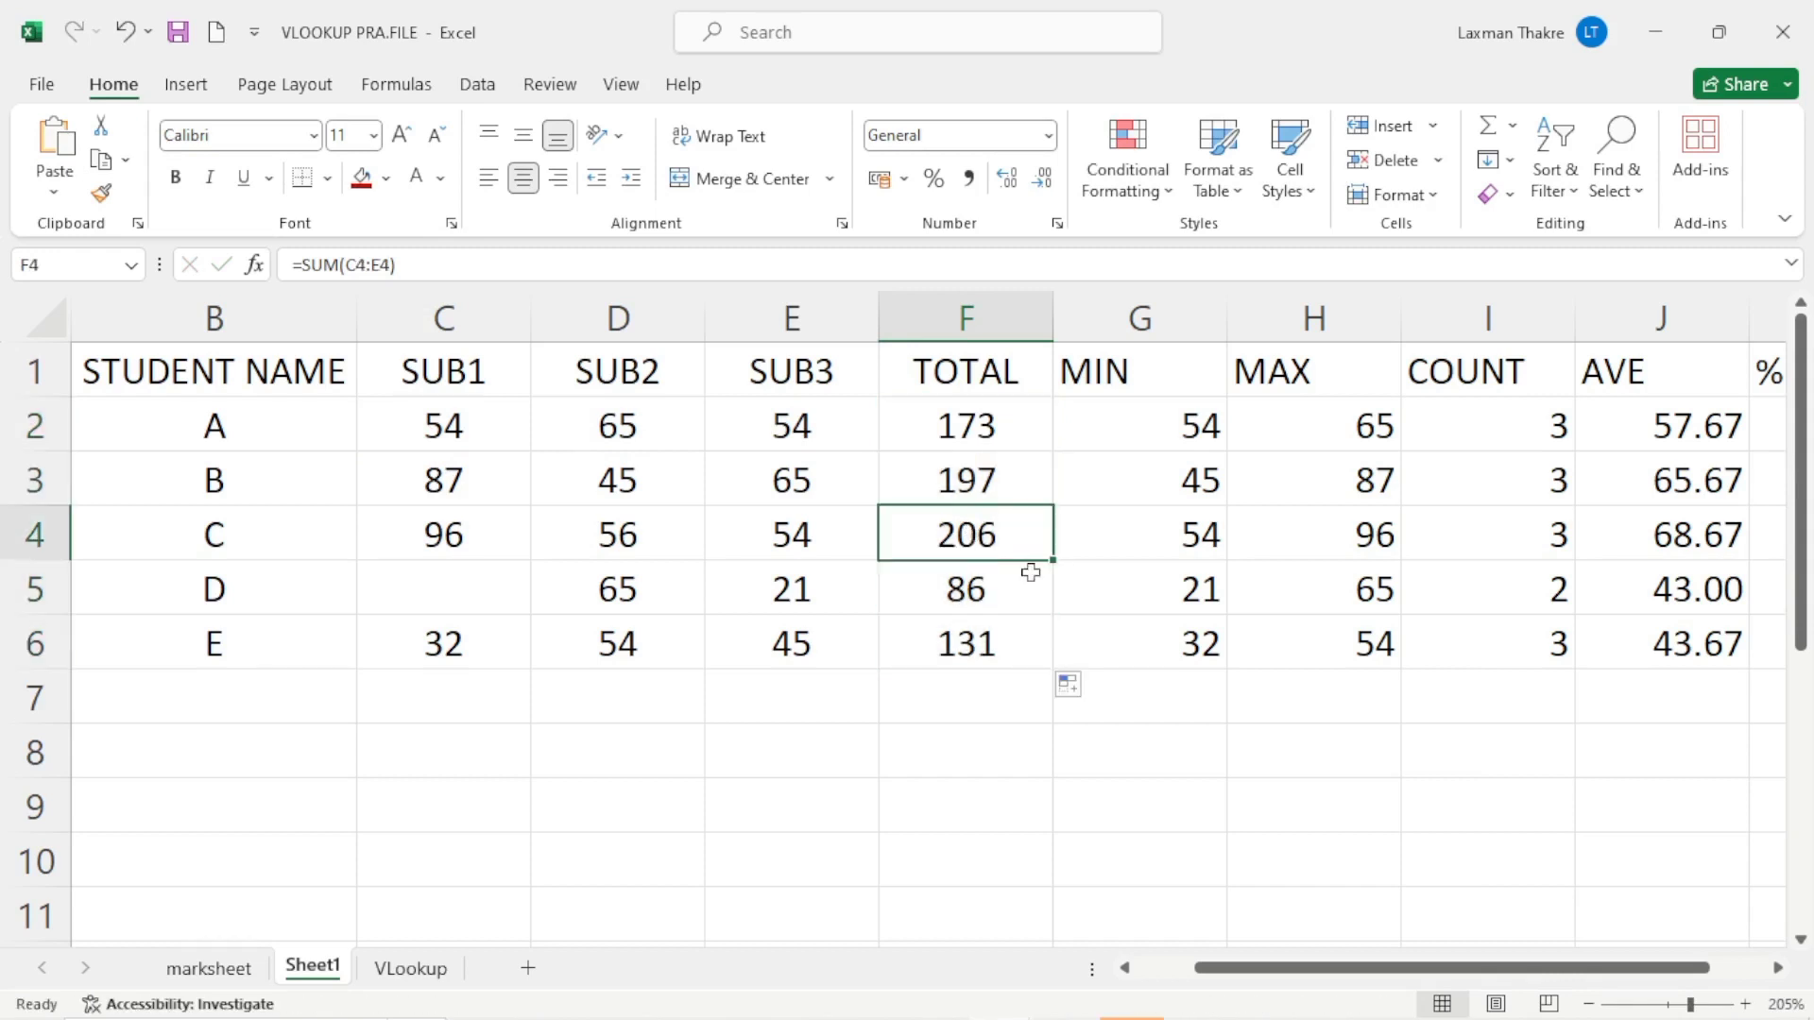
click(1000, 425)
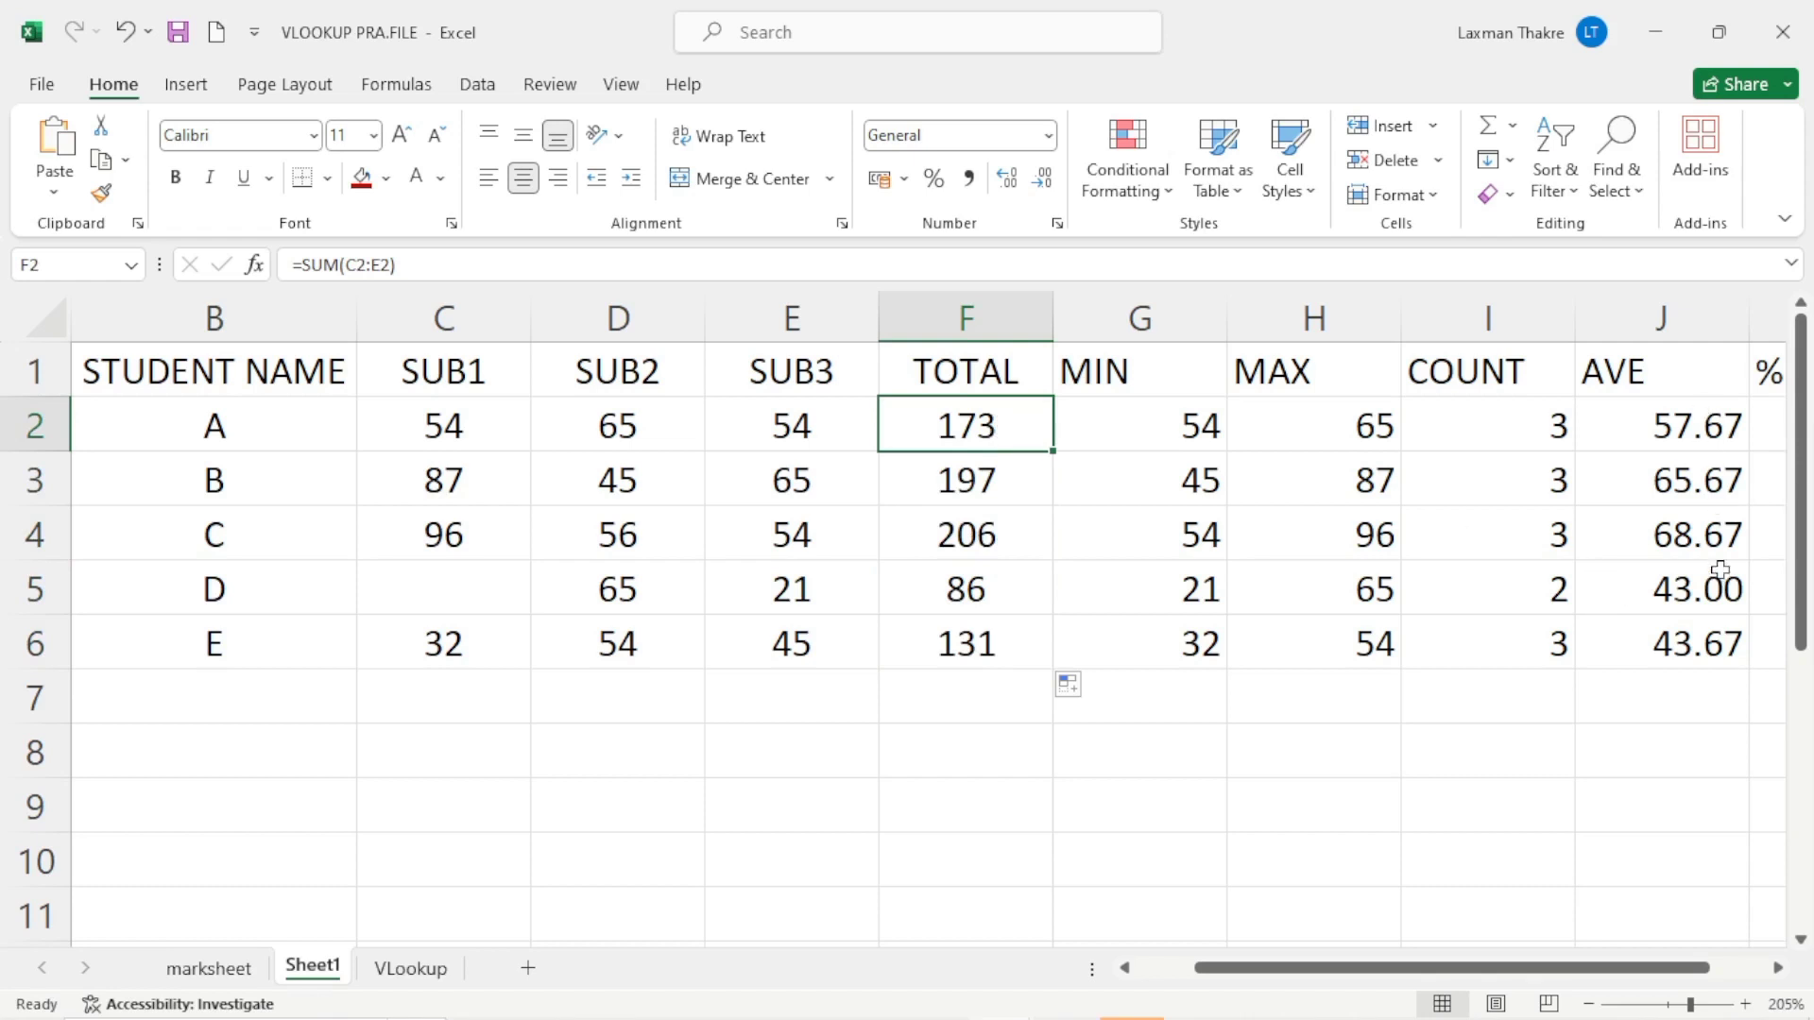
Examine the results along row 2 from the total to the percentage column, and back to the subject marks.
key(Right)
key(Right)
key(Right)
key(Right)
key(Right)
key(Right)
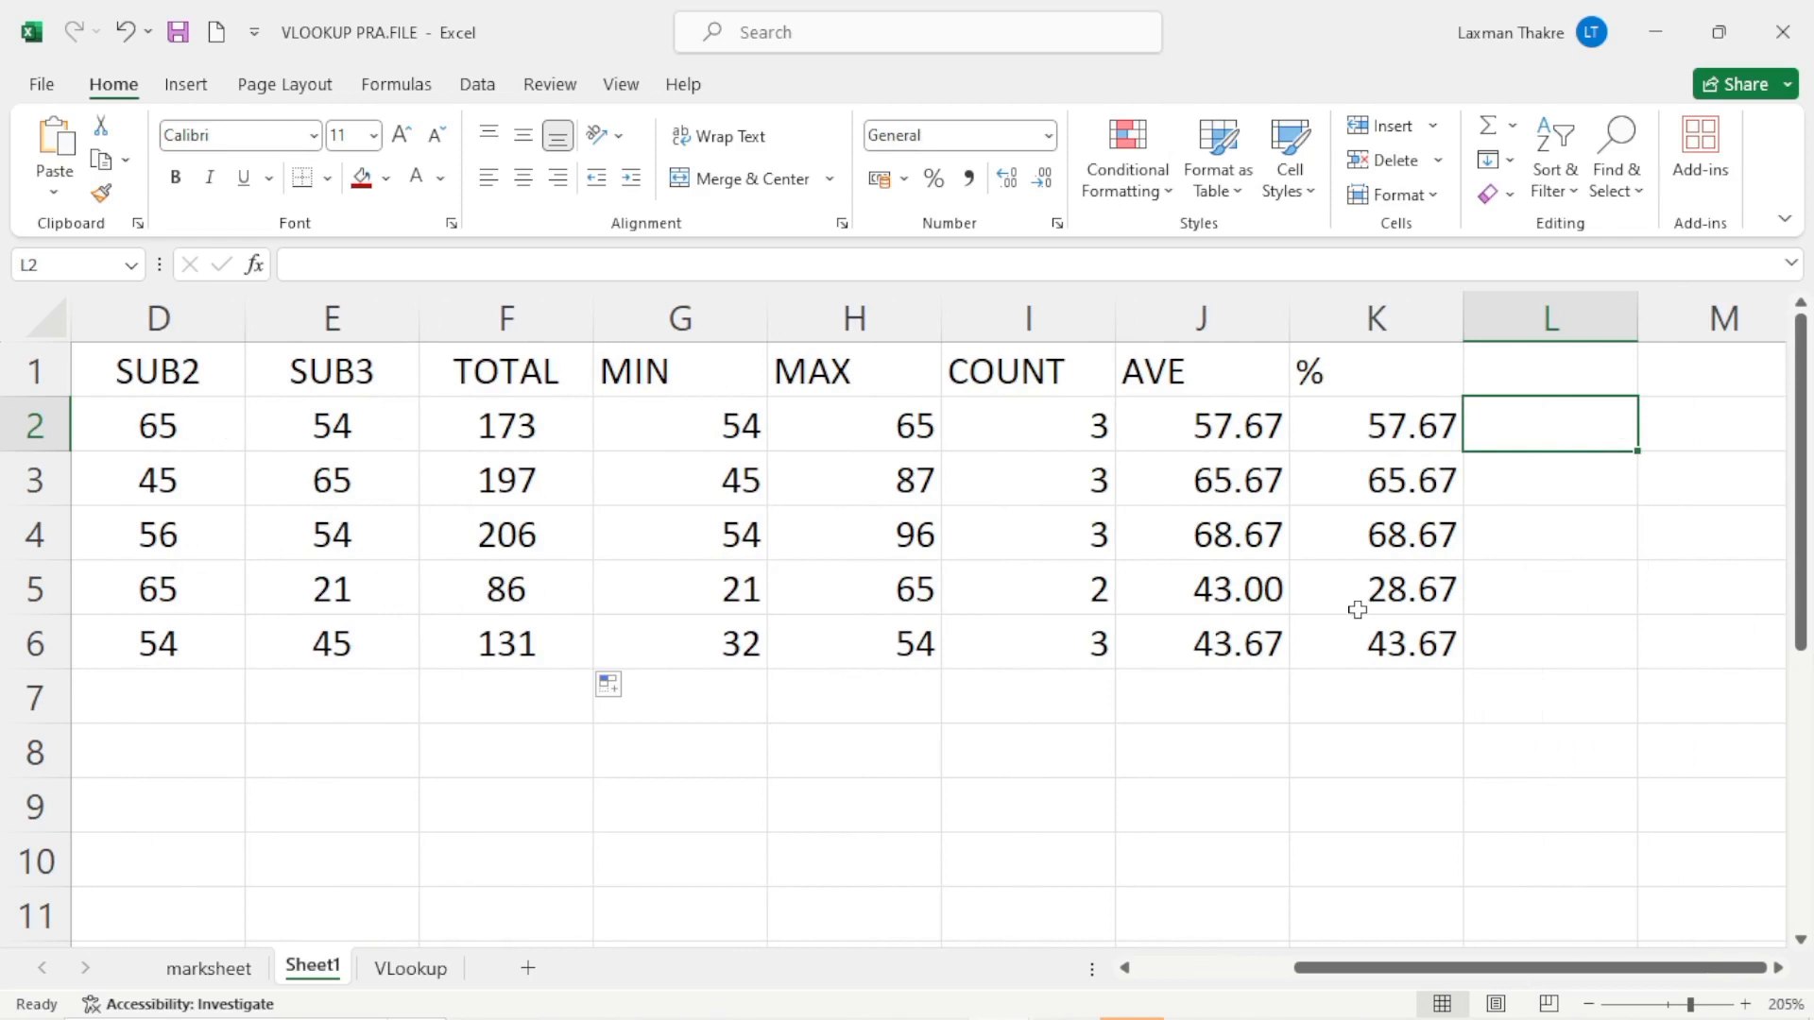
key(Left)
key(Left)
key(Left)
key(Left)
key(Left)
key(Left)
key(Left)
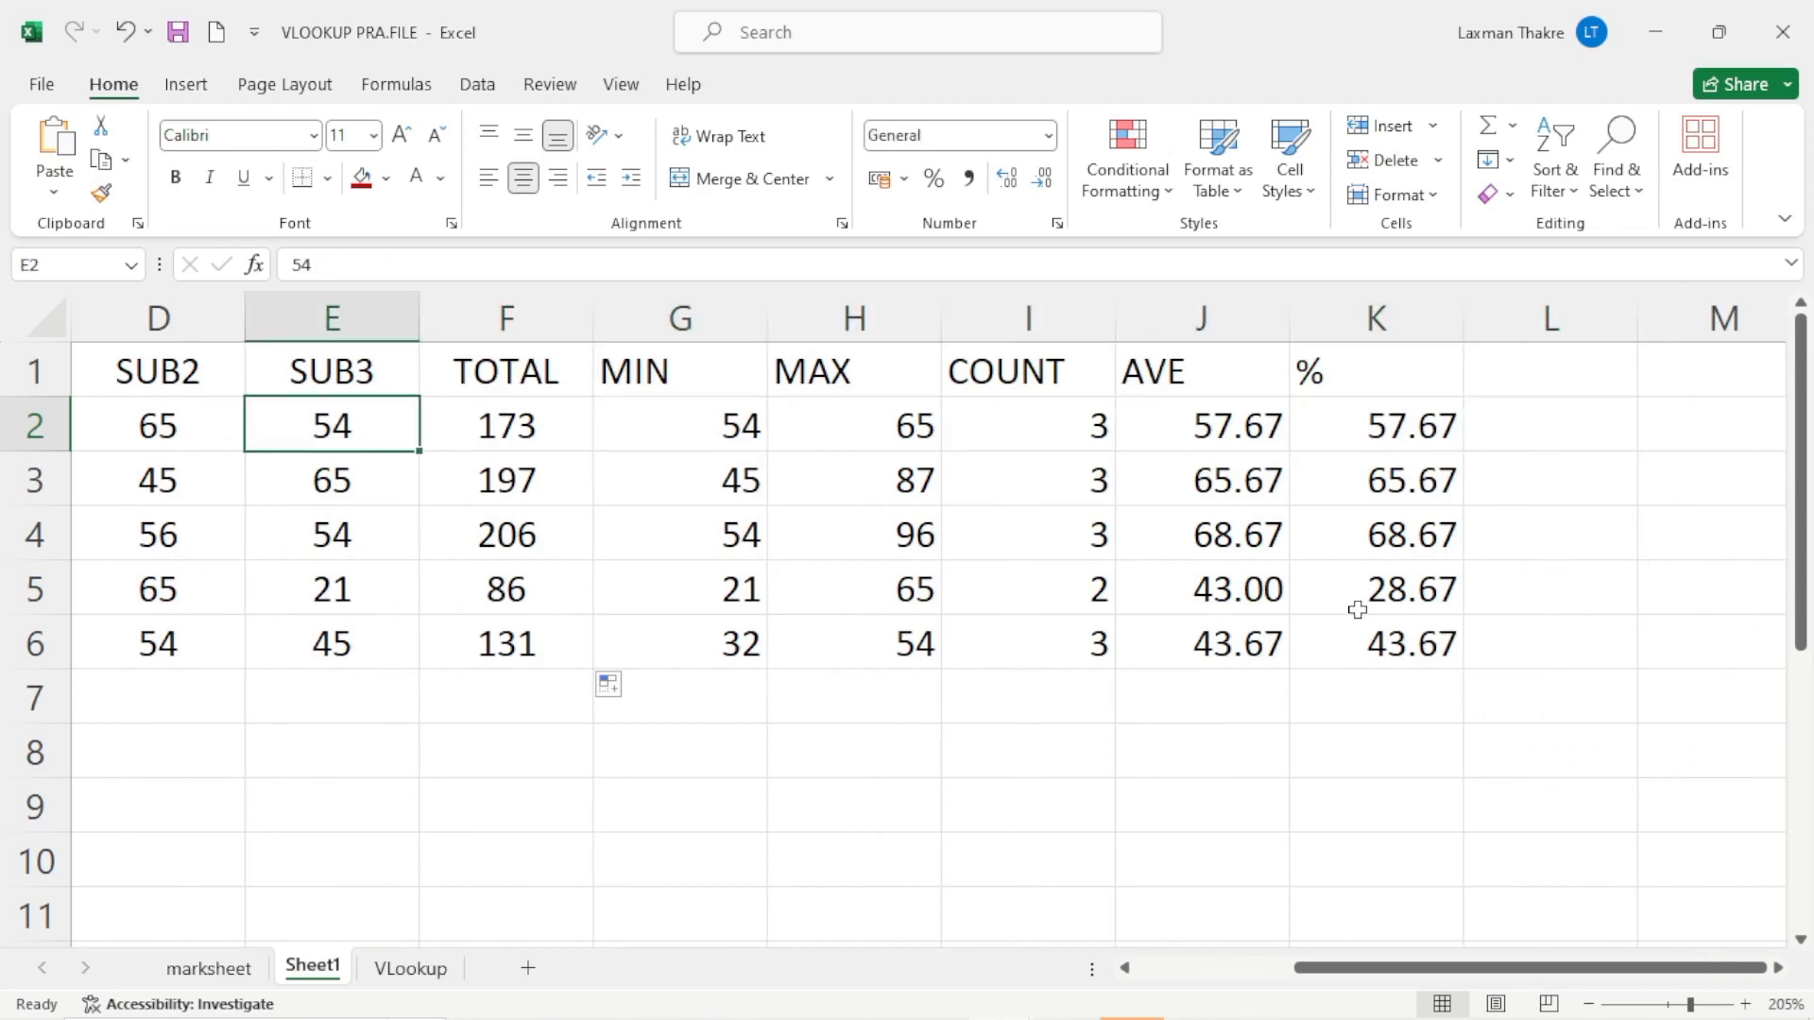
scroll(1357, 610, down, 2)
scroll(1357, 609, up, 2)
scroll(1357, 615, down, 1)
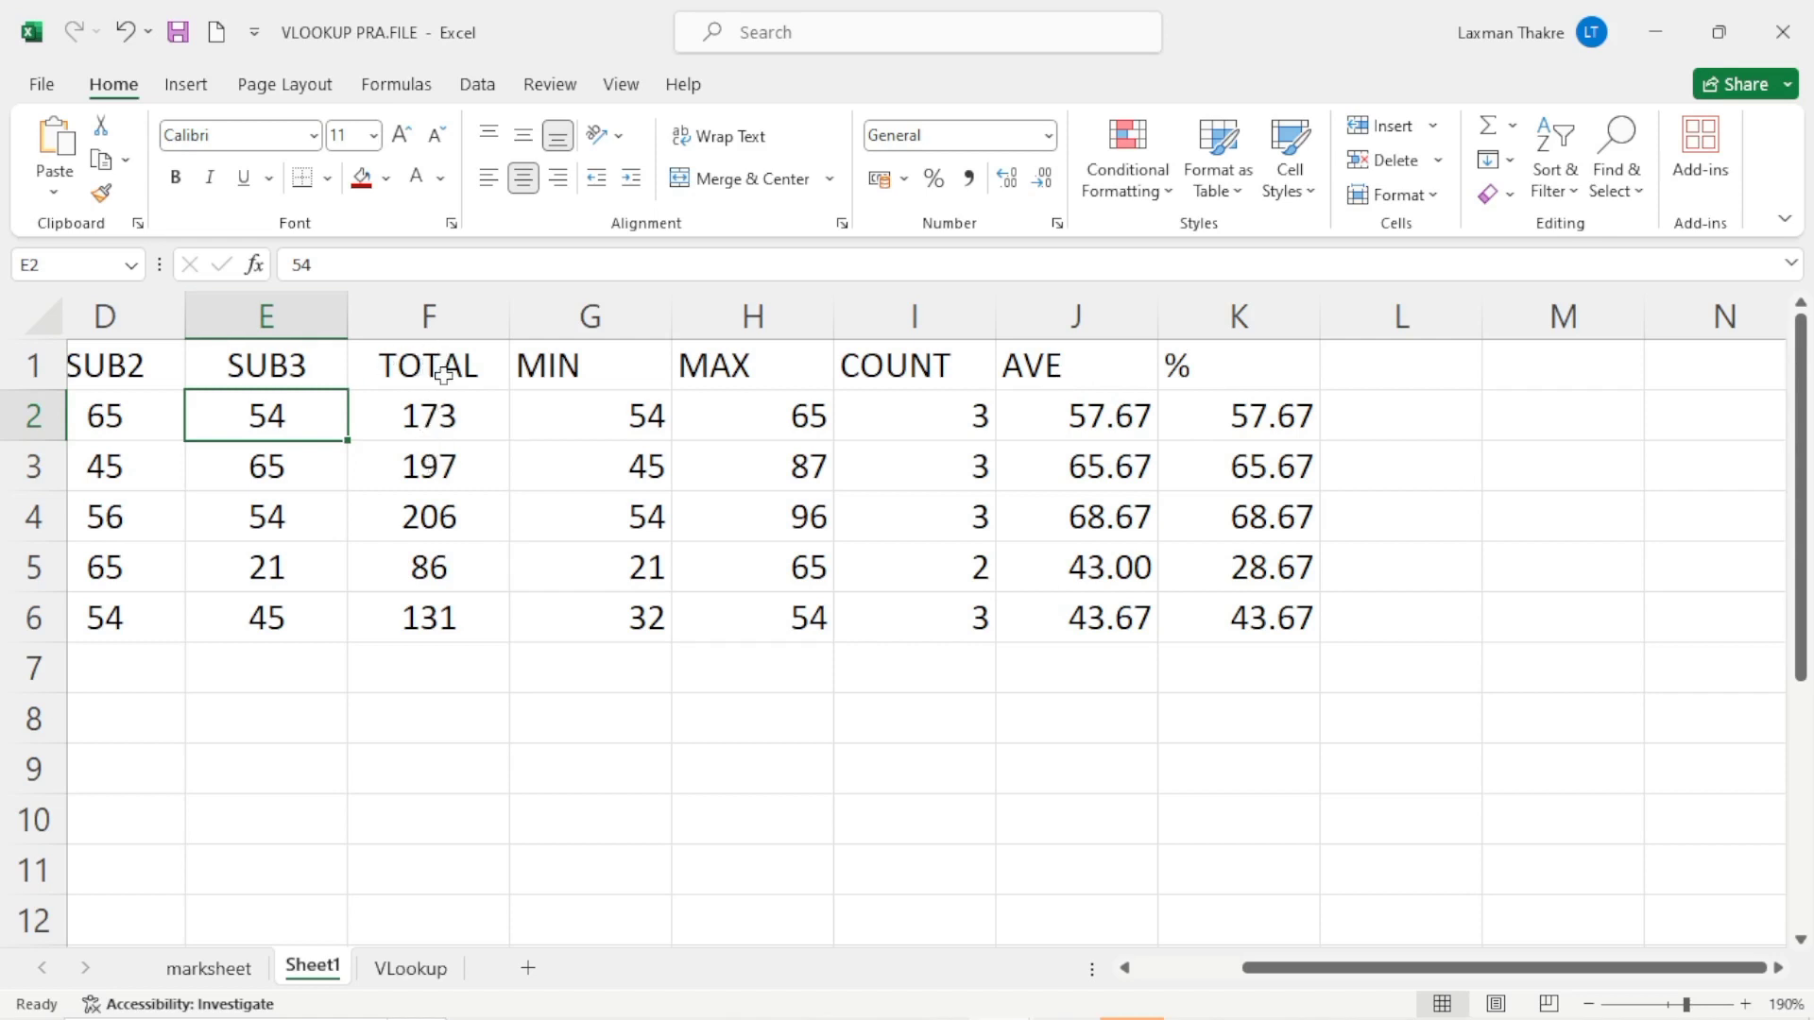
key(Left)
scroll(439, 481, left, 2)
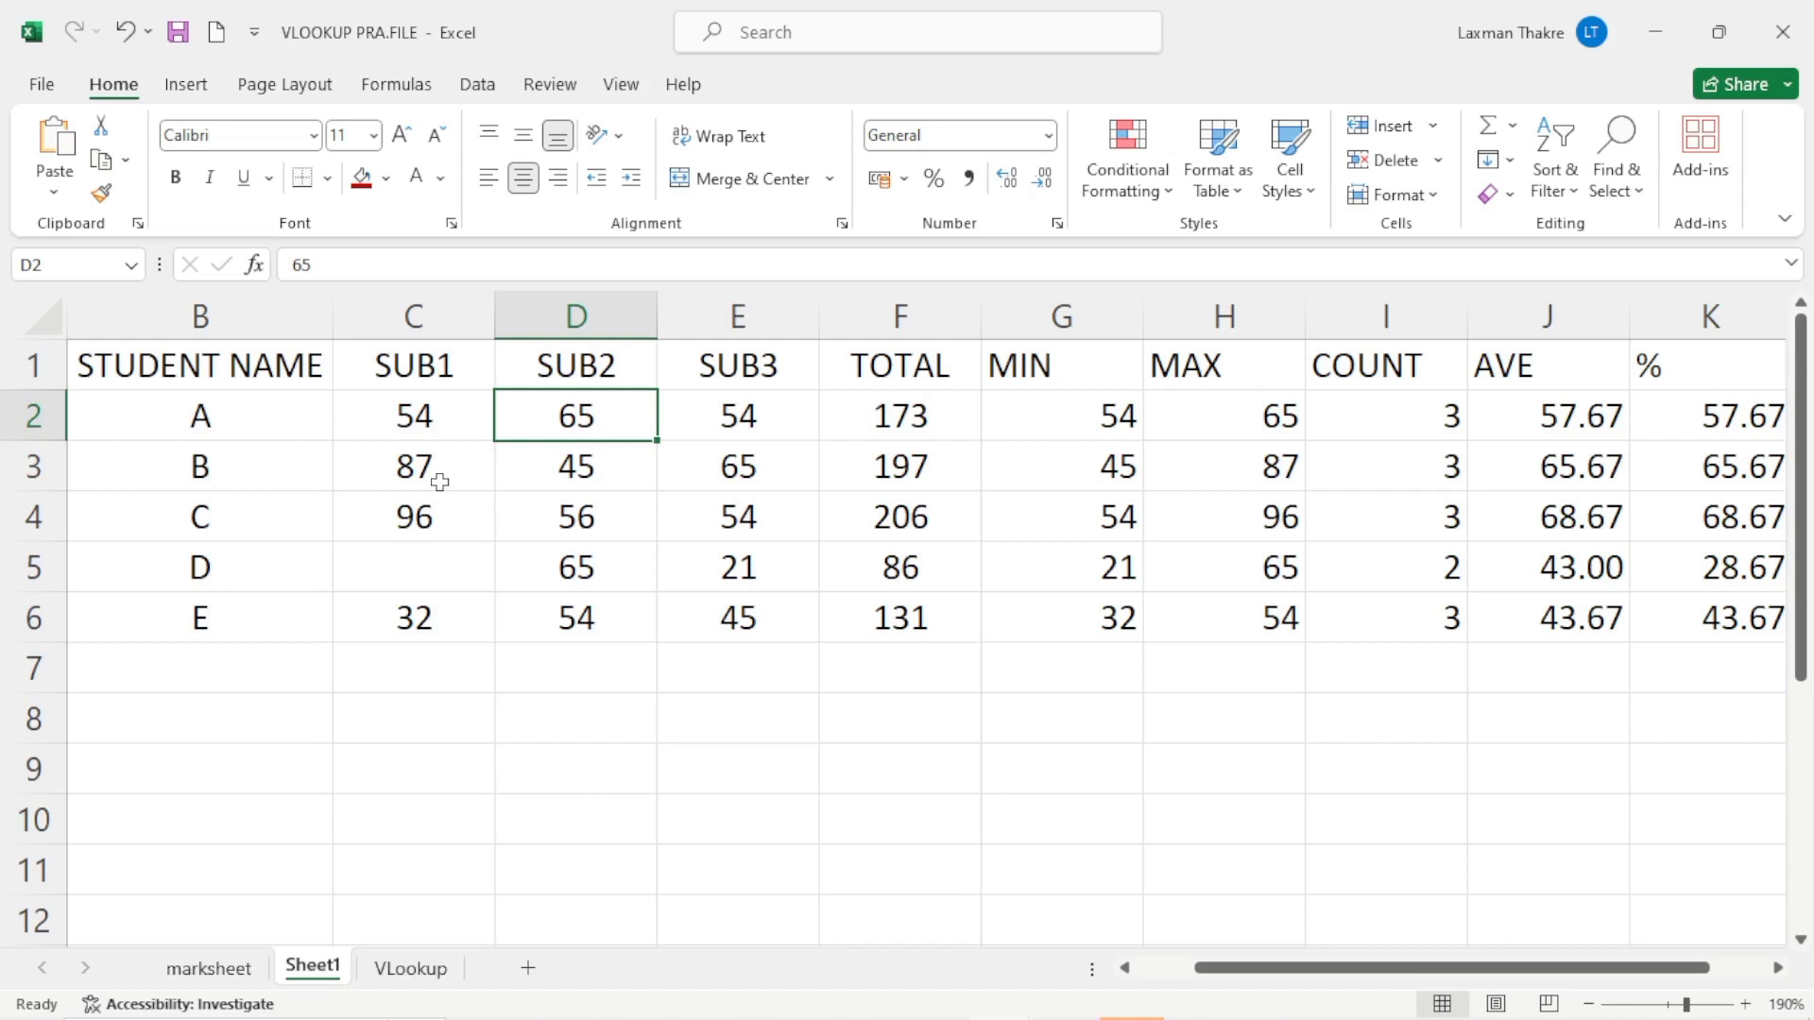
key(Right)
key(Right)
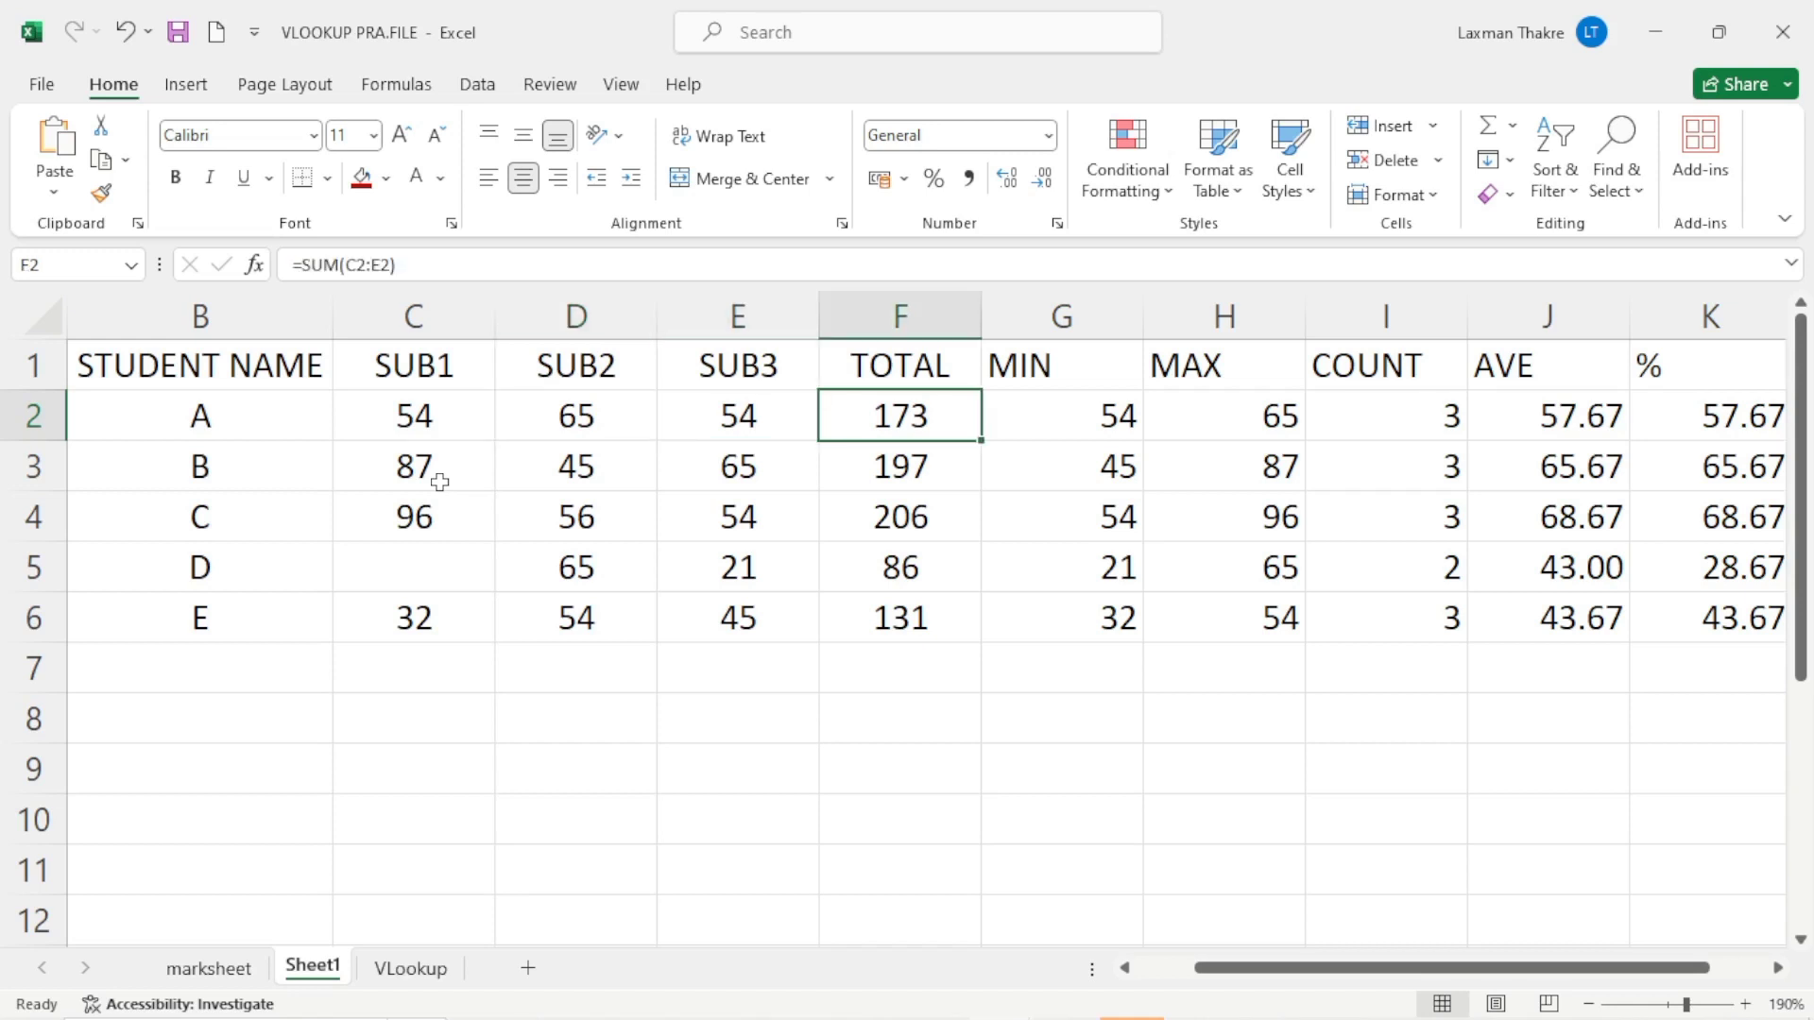
Set the SUB1 marks of students A, B and C to 200, 150 and 120 in C2:C4.
click(445, 417)
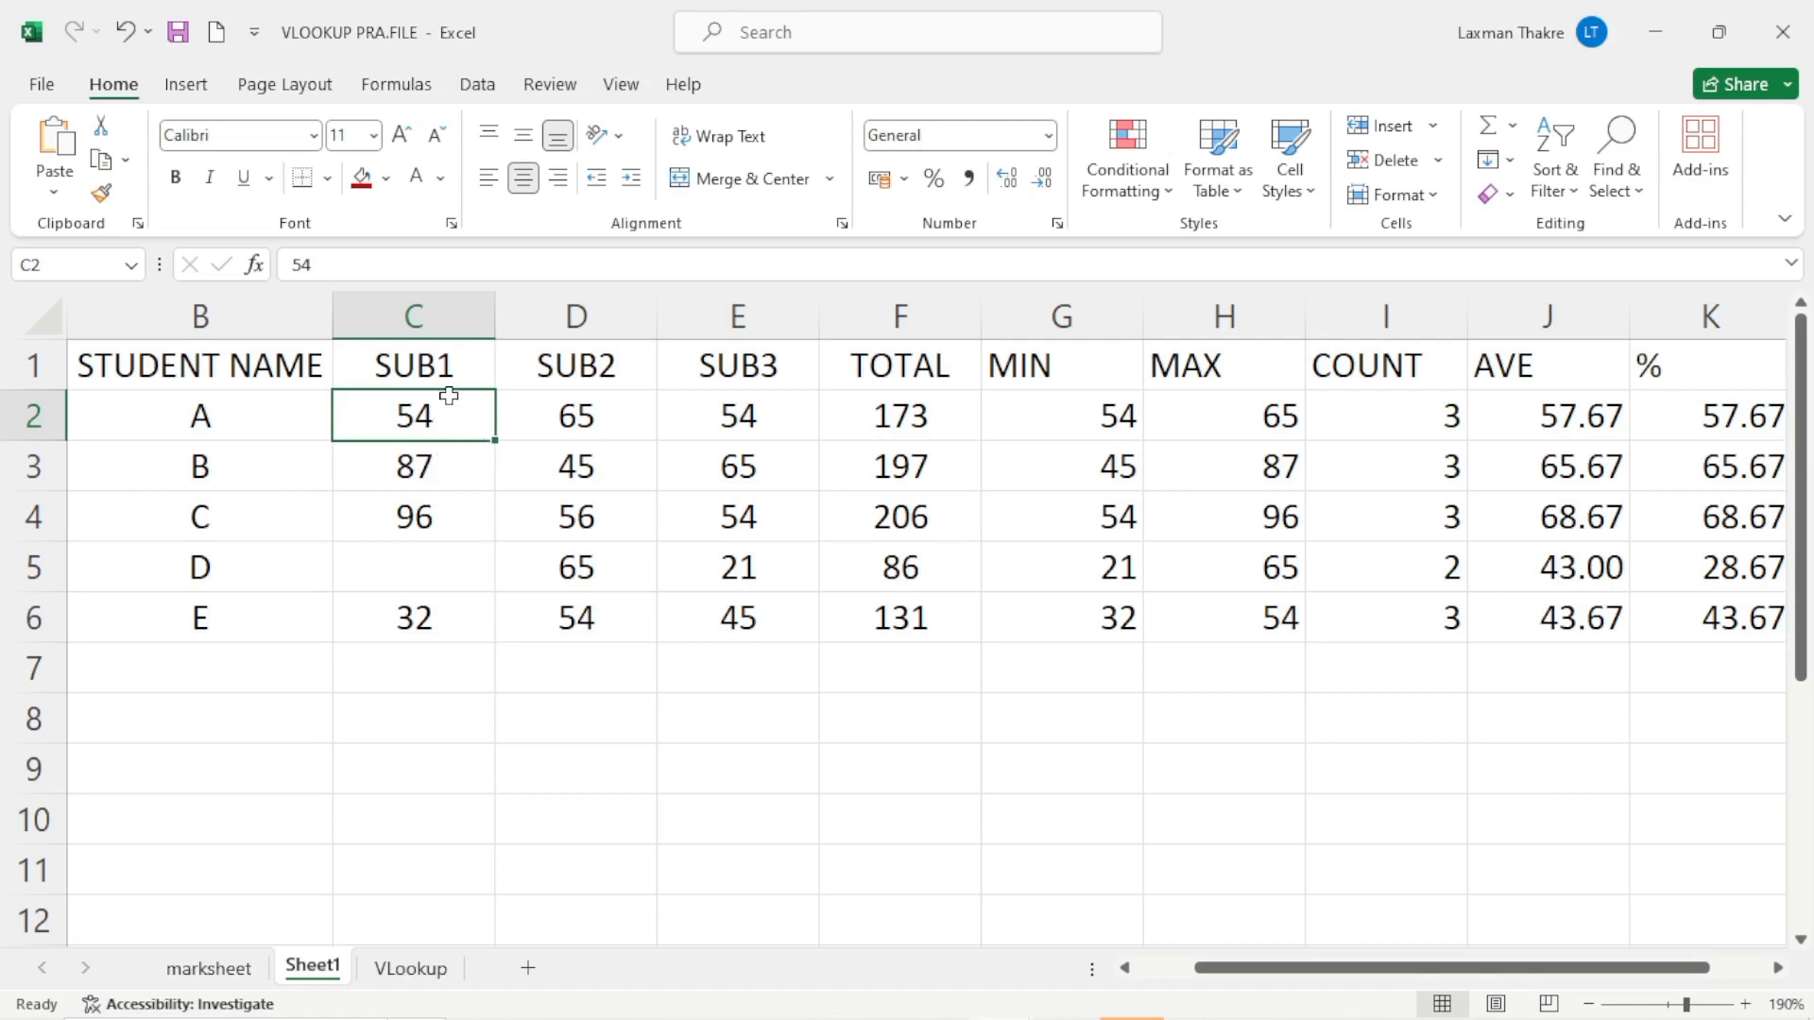
text(22)
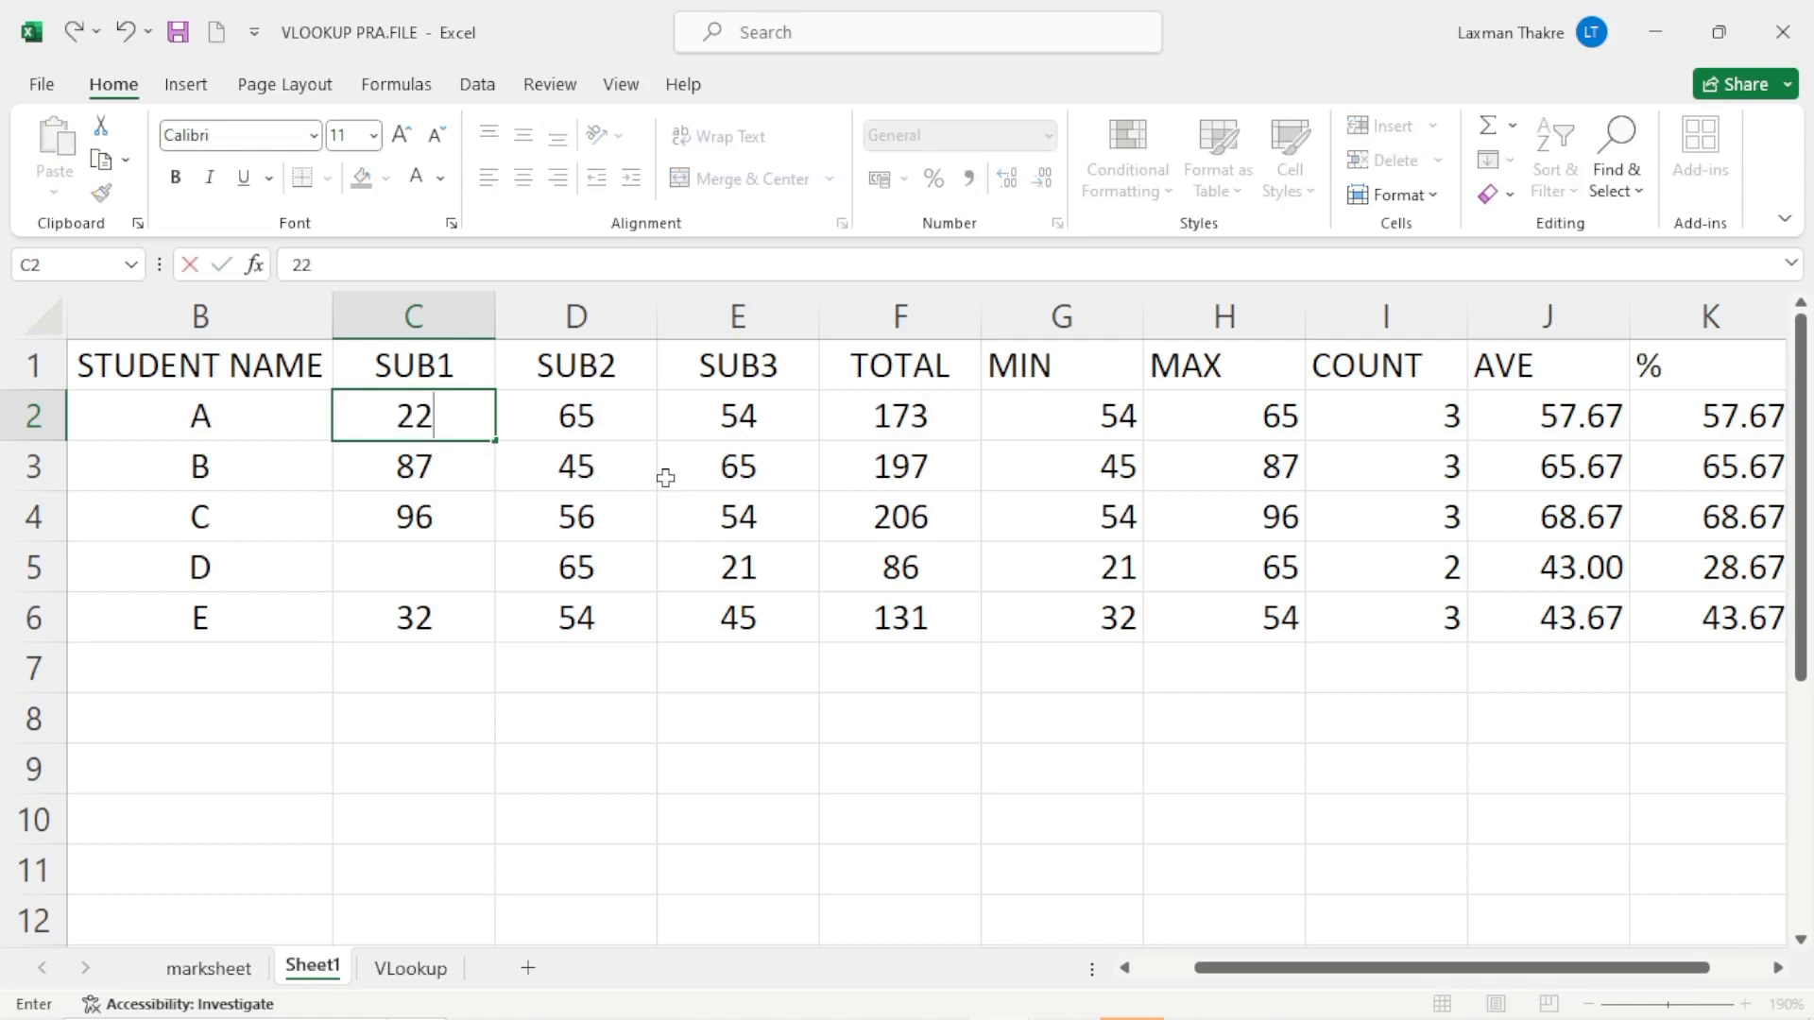
key(BackSpace)
text(00)
key(Return)
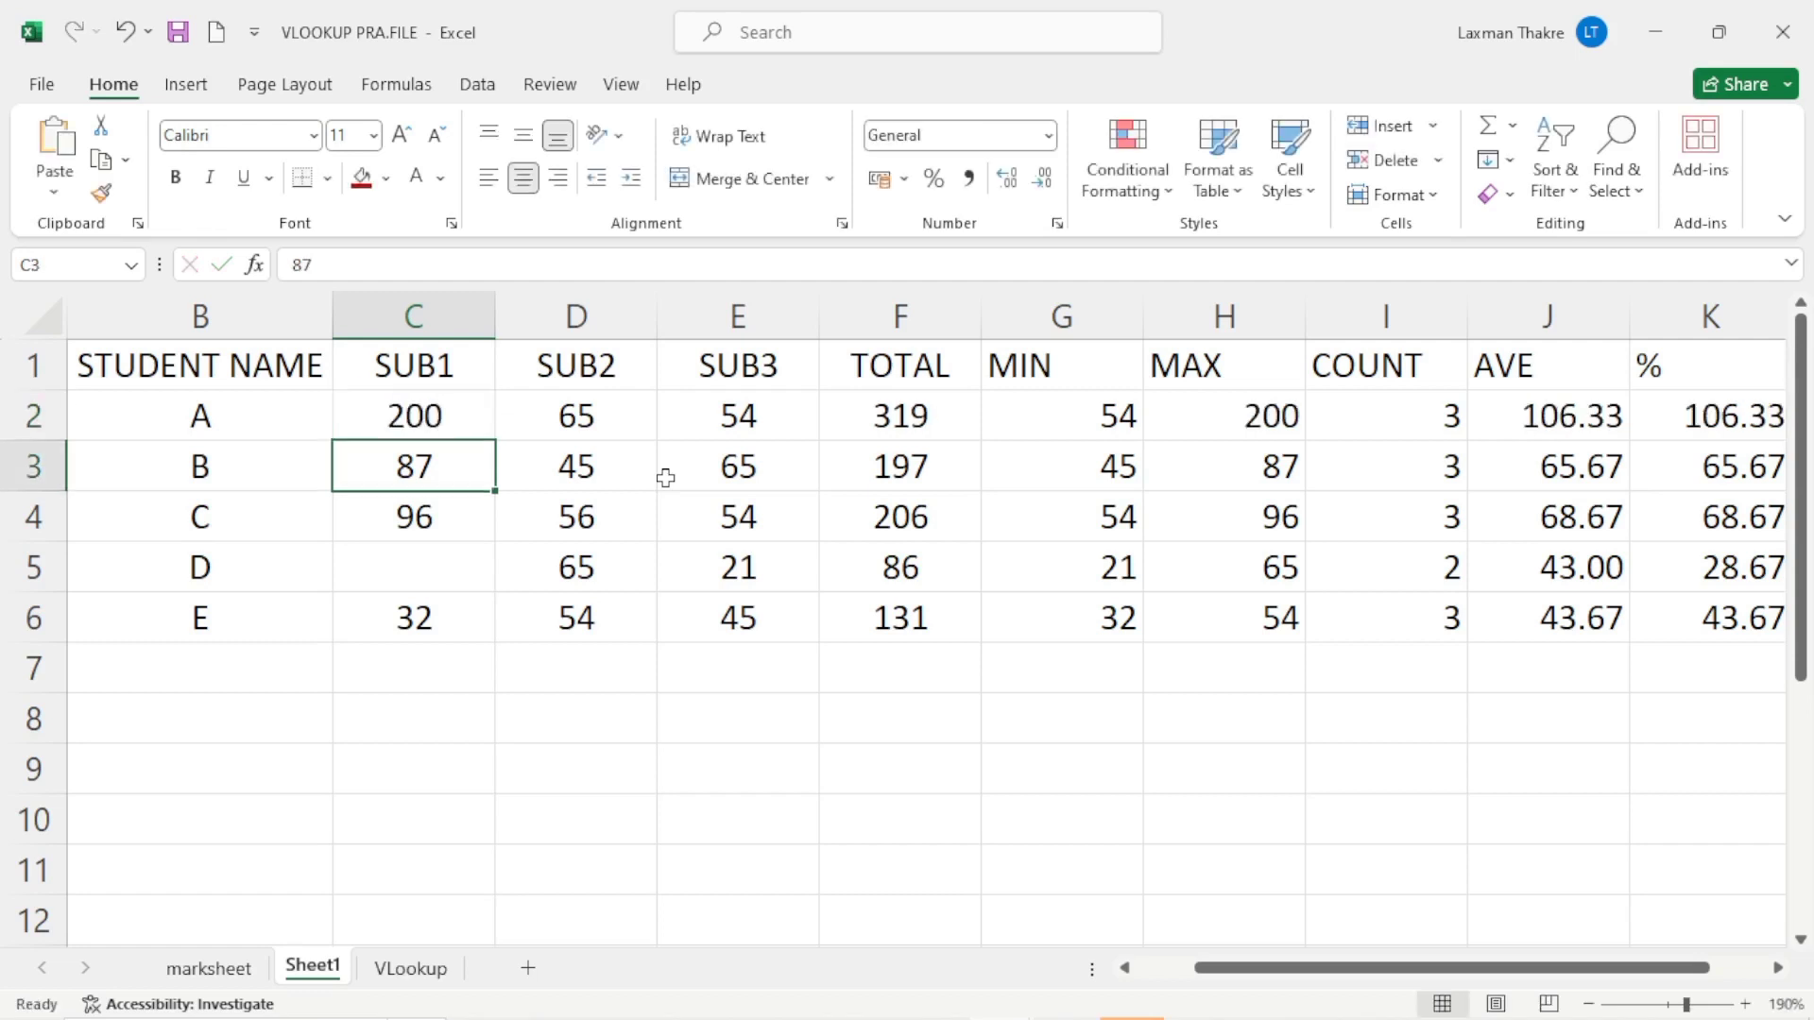
text(150)
key(Return)
text(120)
key(Return)
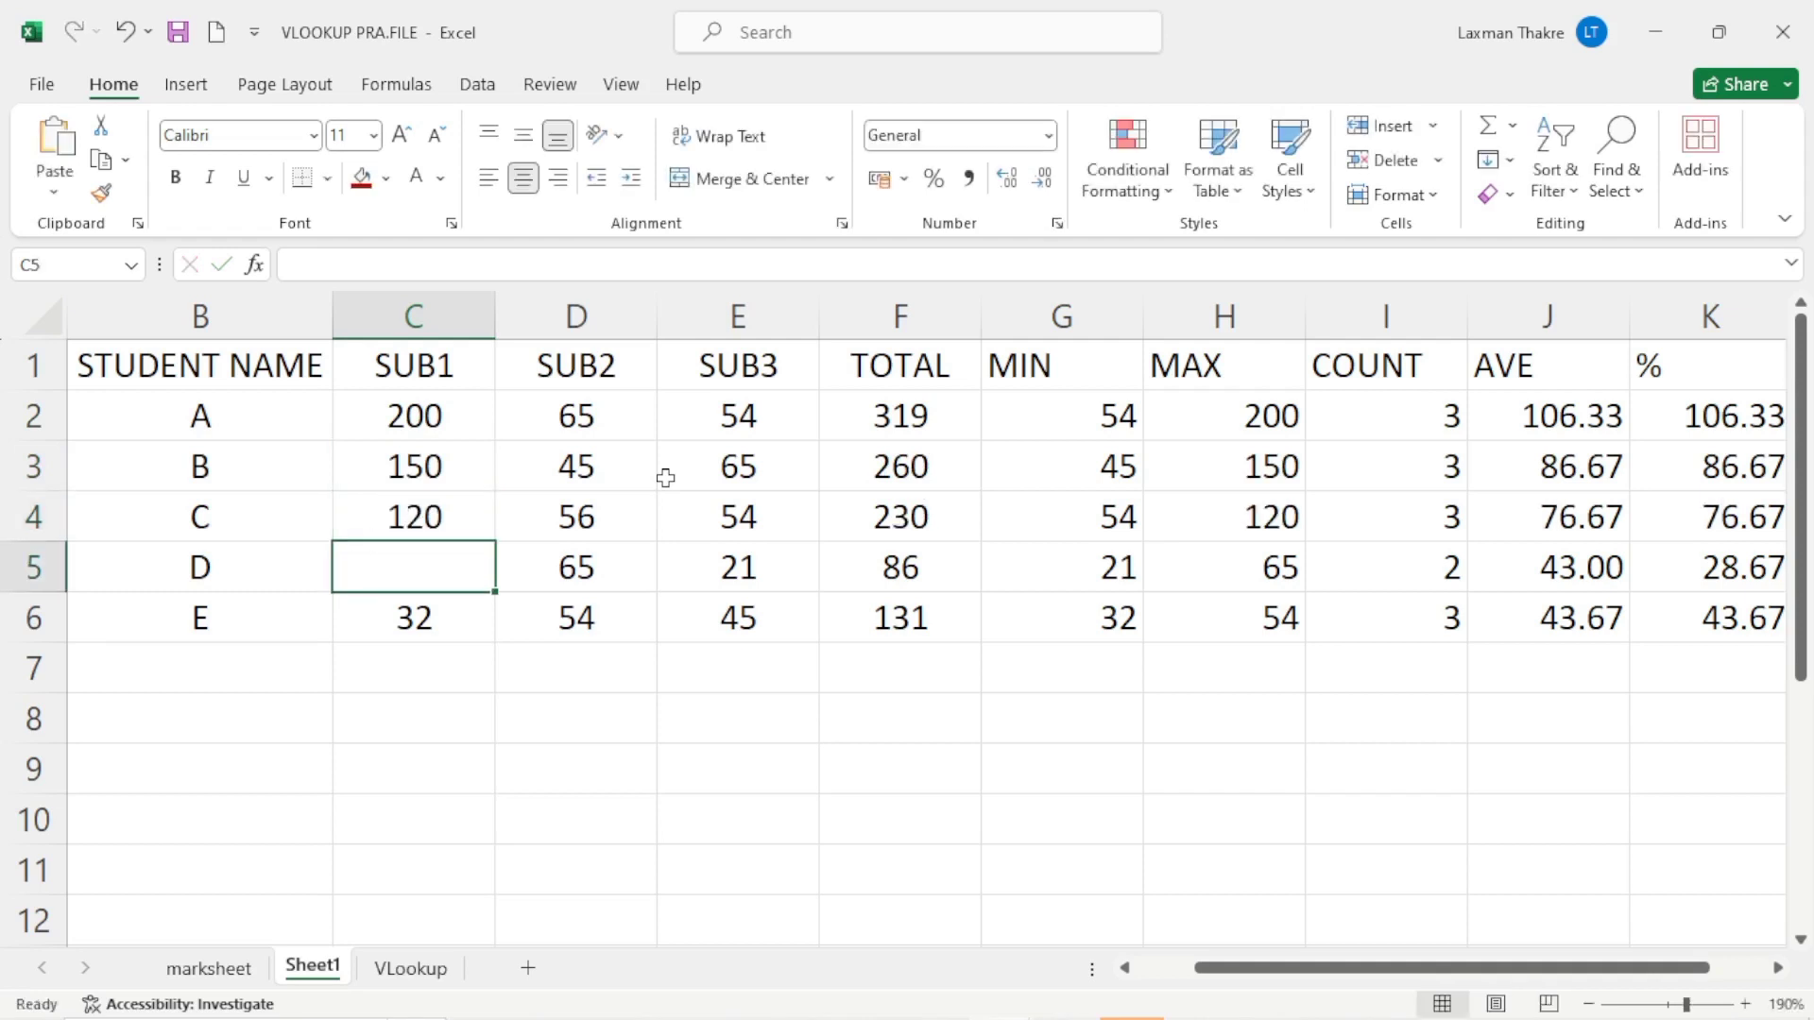
Set the SUB1 marks of students D and E to 199 and 144 in C5:C6.
text(1)
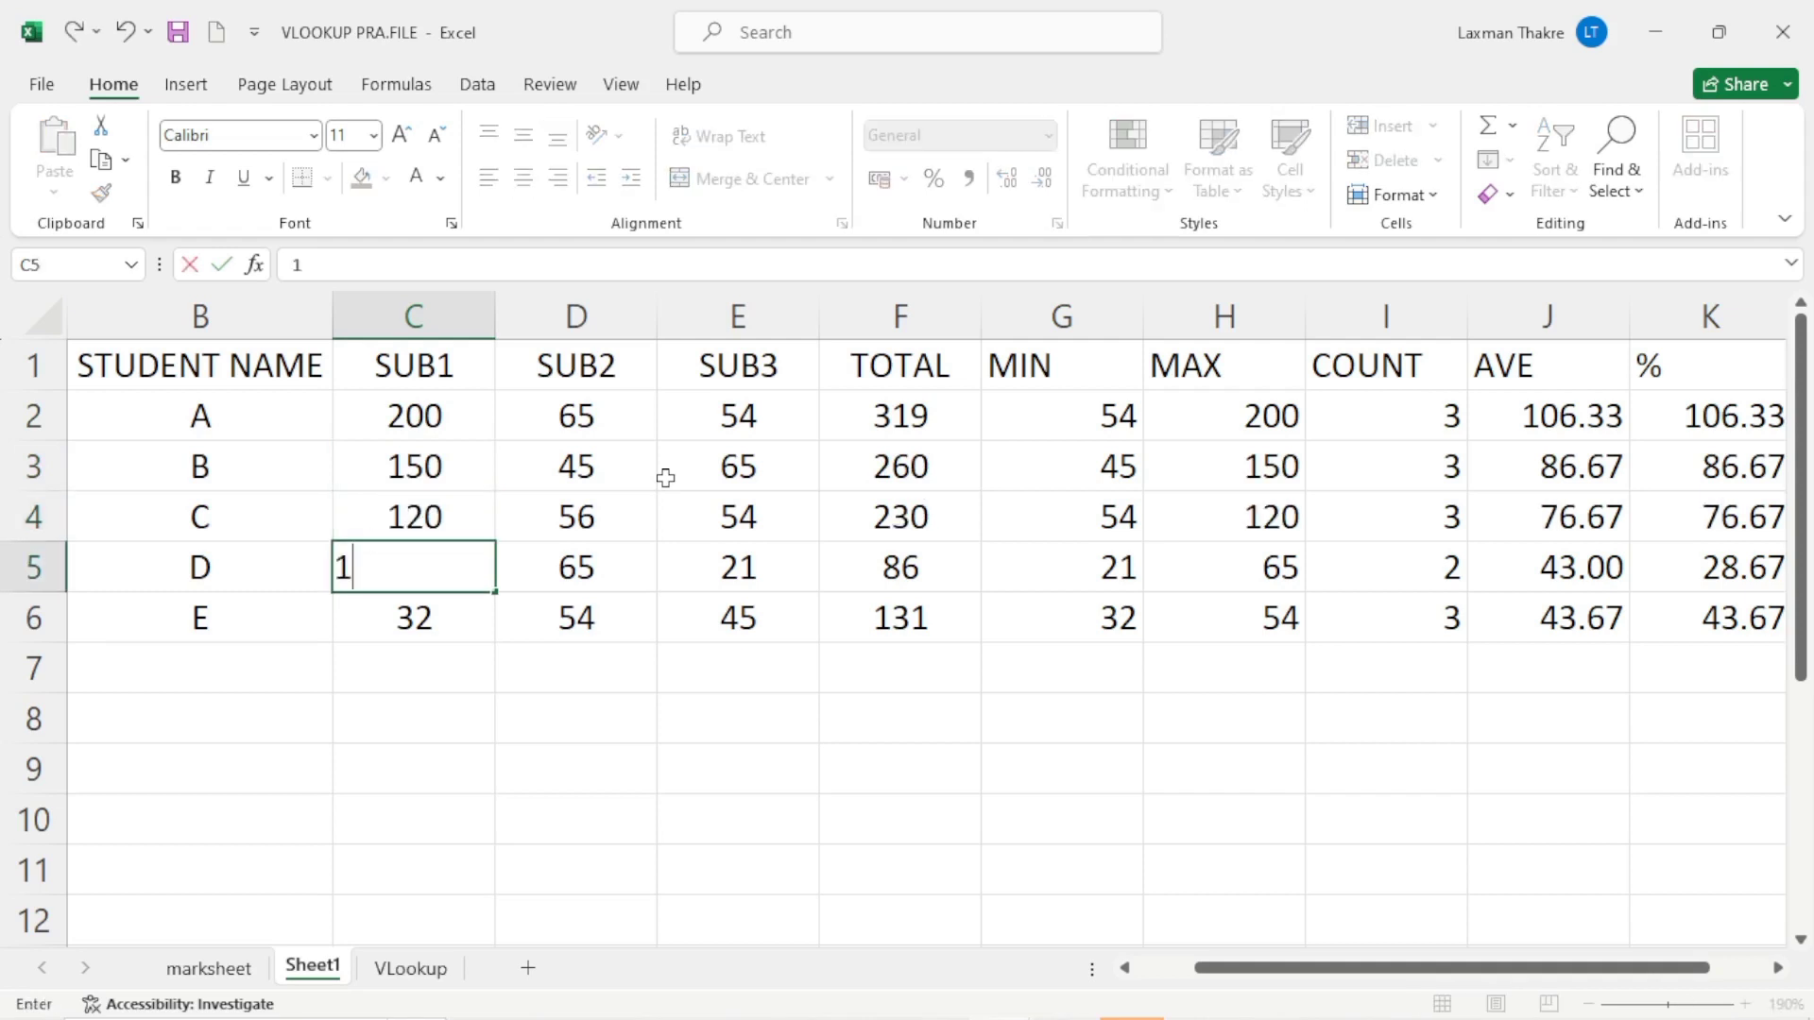
text(99)
key(Return)
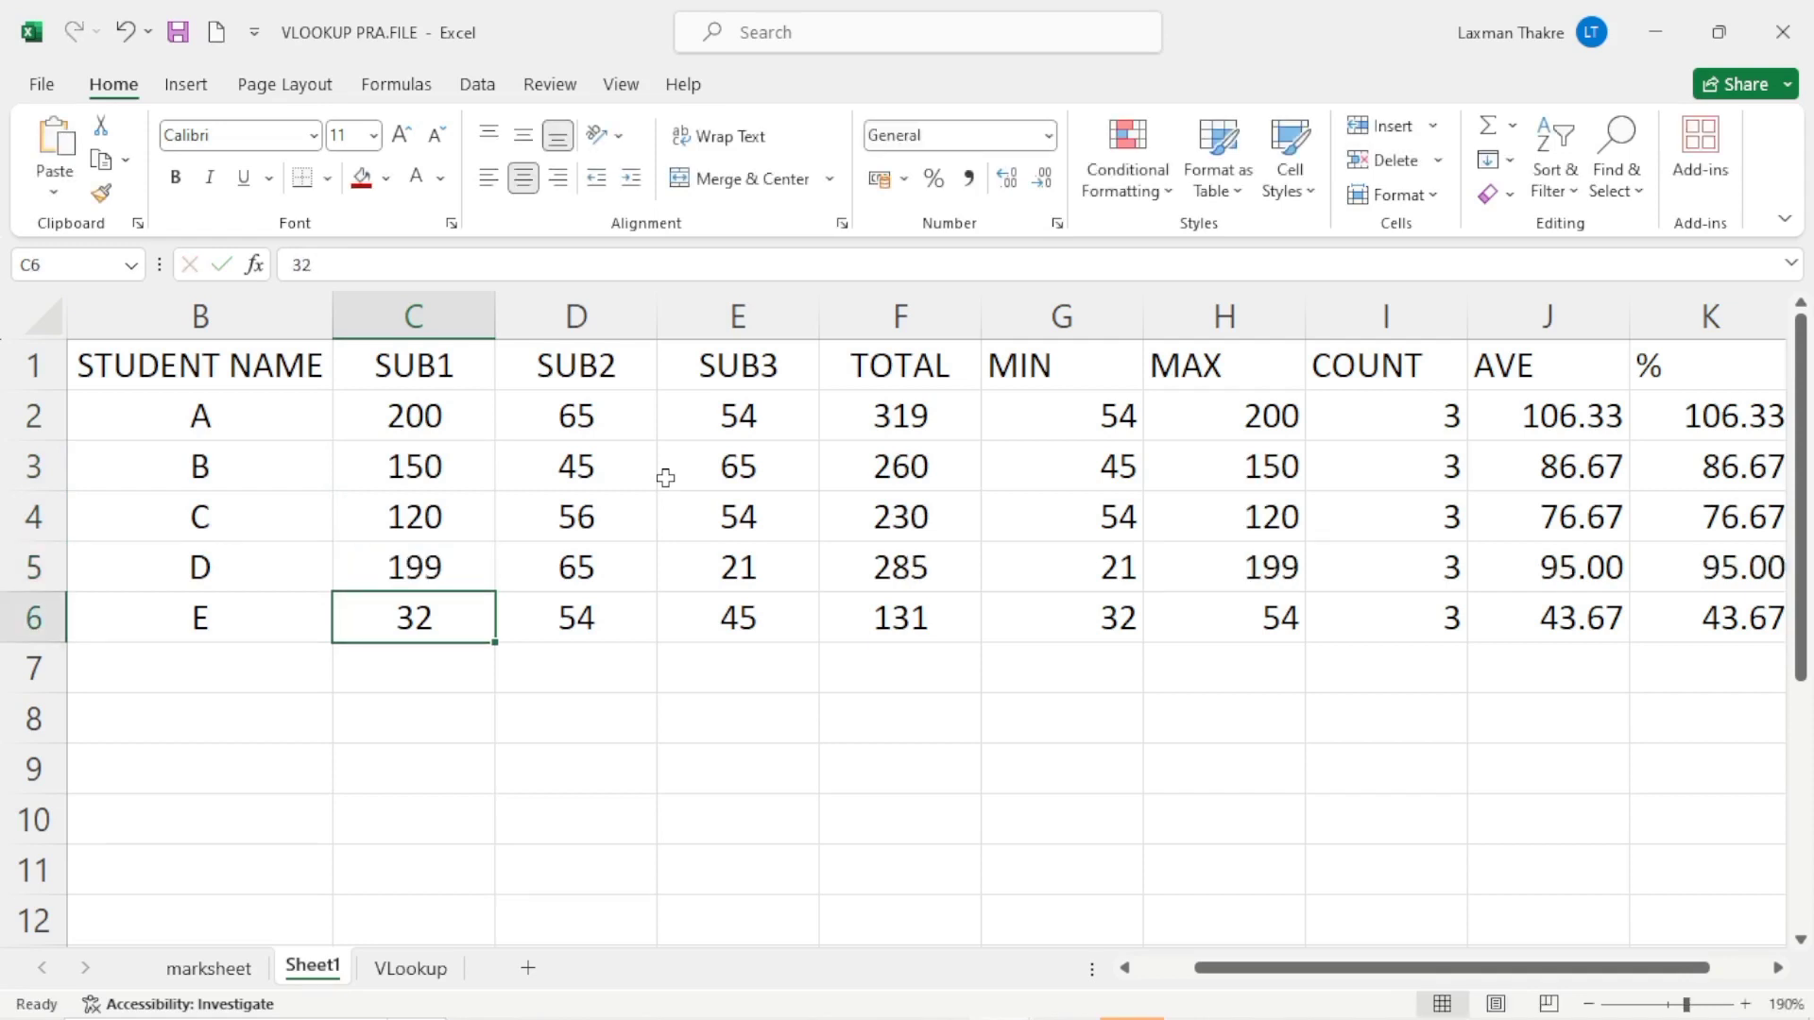
text(144)
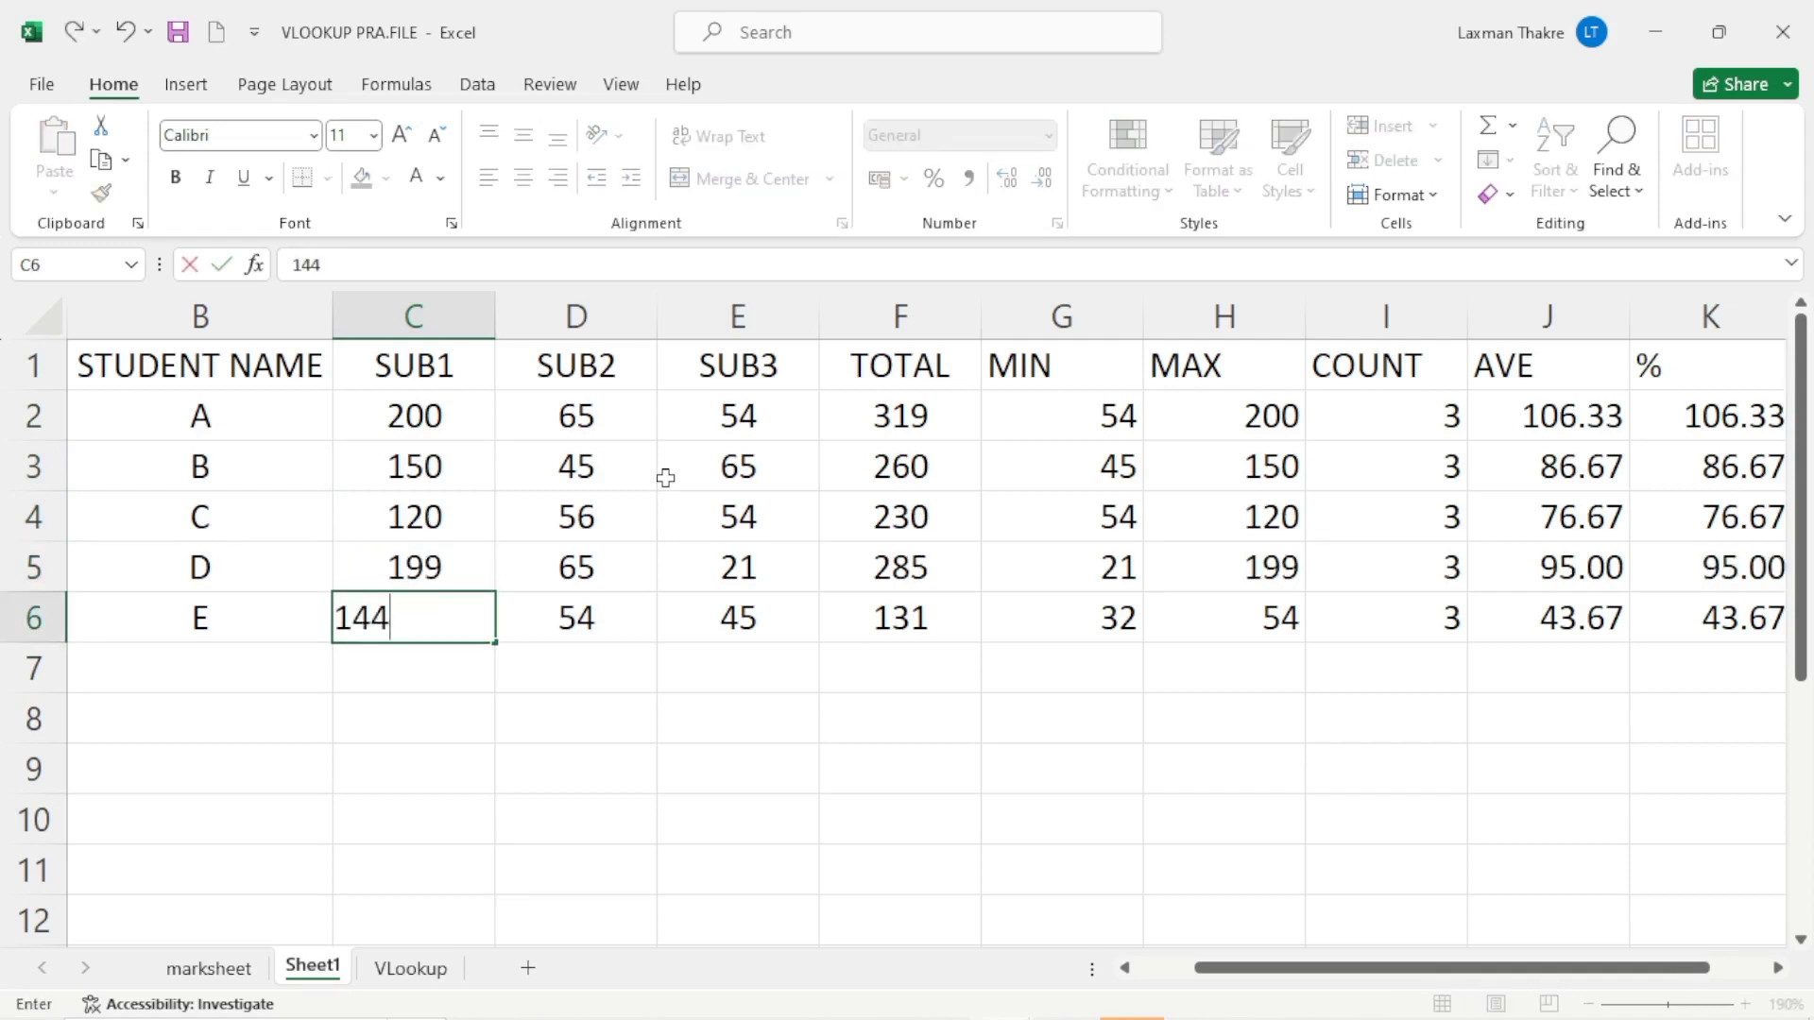
key(Tab)
Set student A's SUB2 mark to 54 in cell D2.
key(Up)
key(Up)
key(Up)
key(Up)
key(Up)
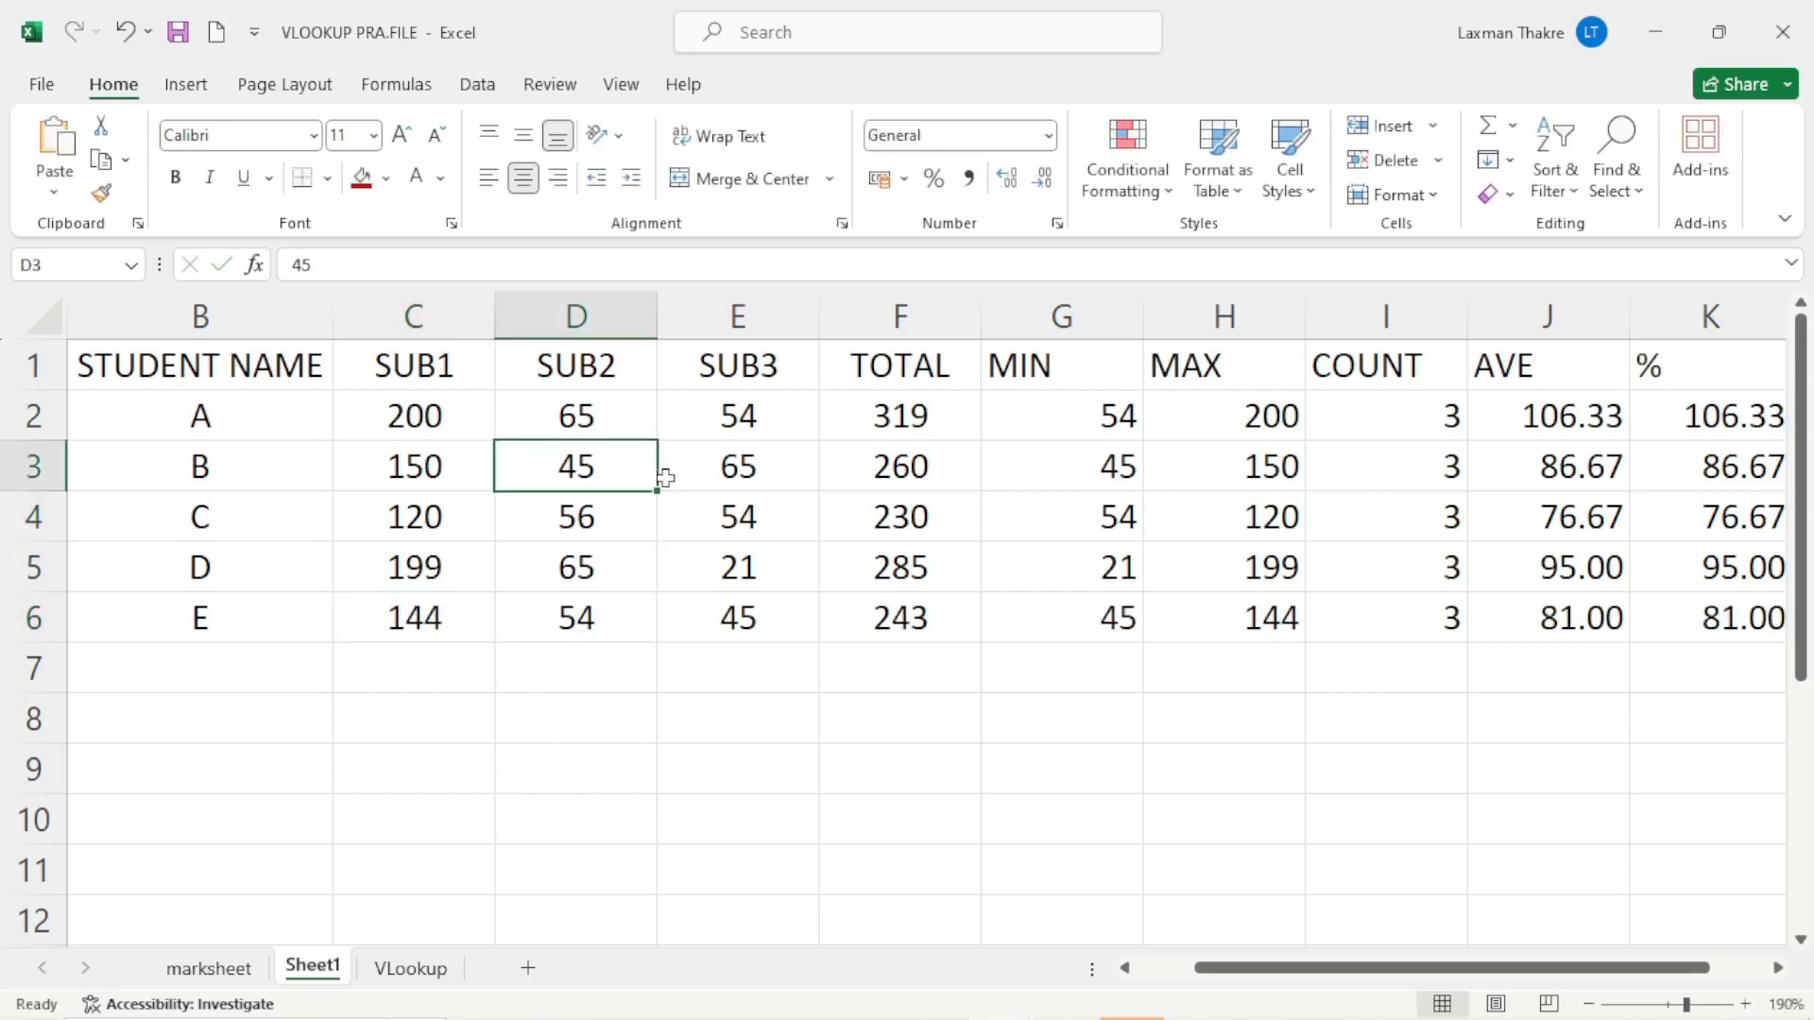
key(Down)
text(54)
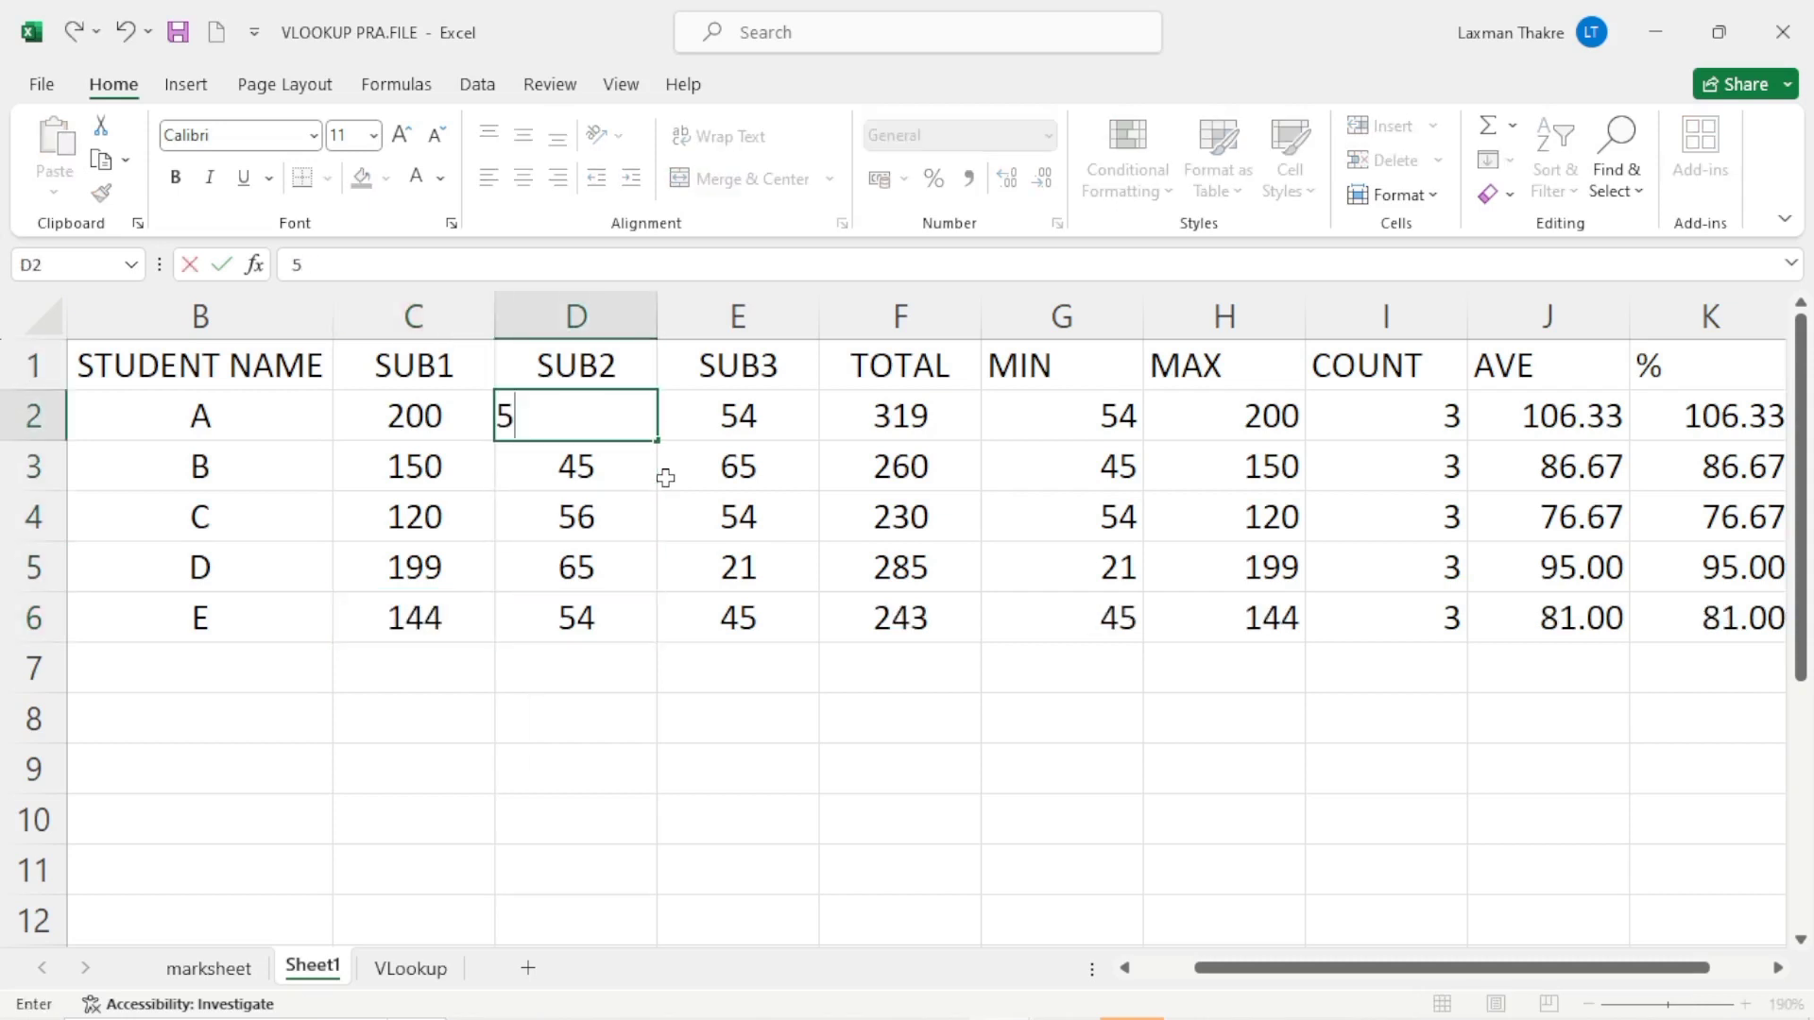
key(Return)
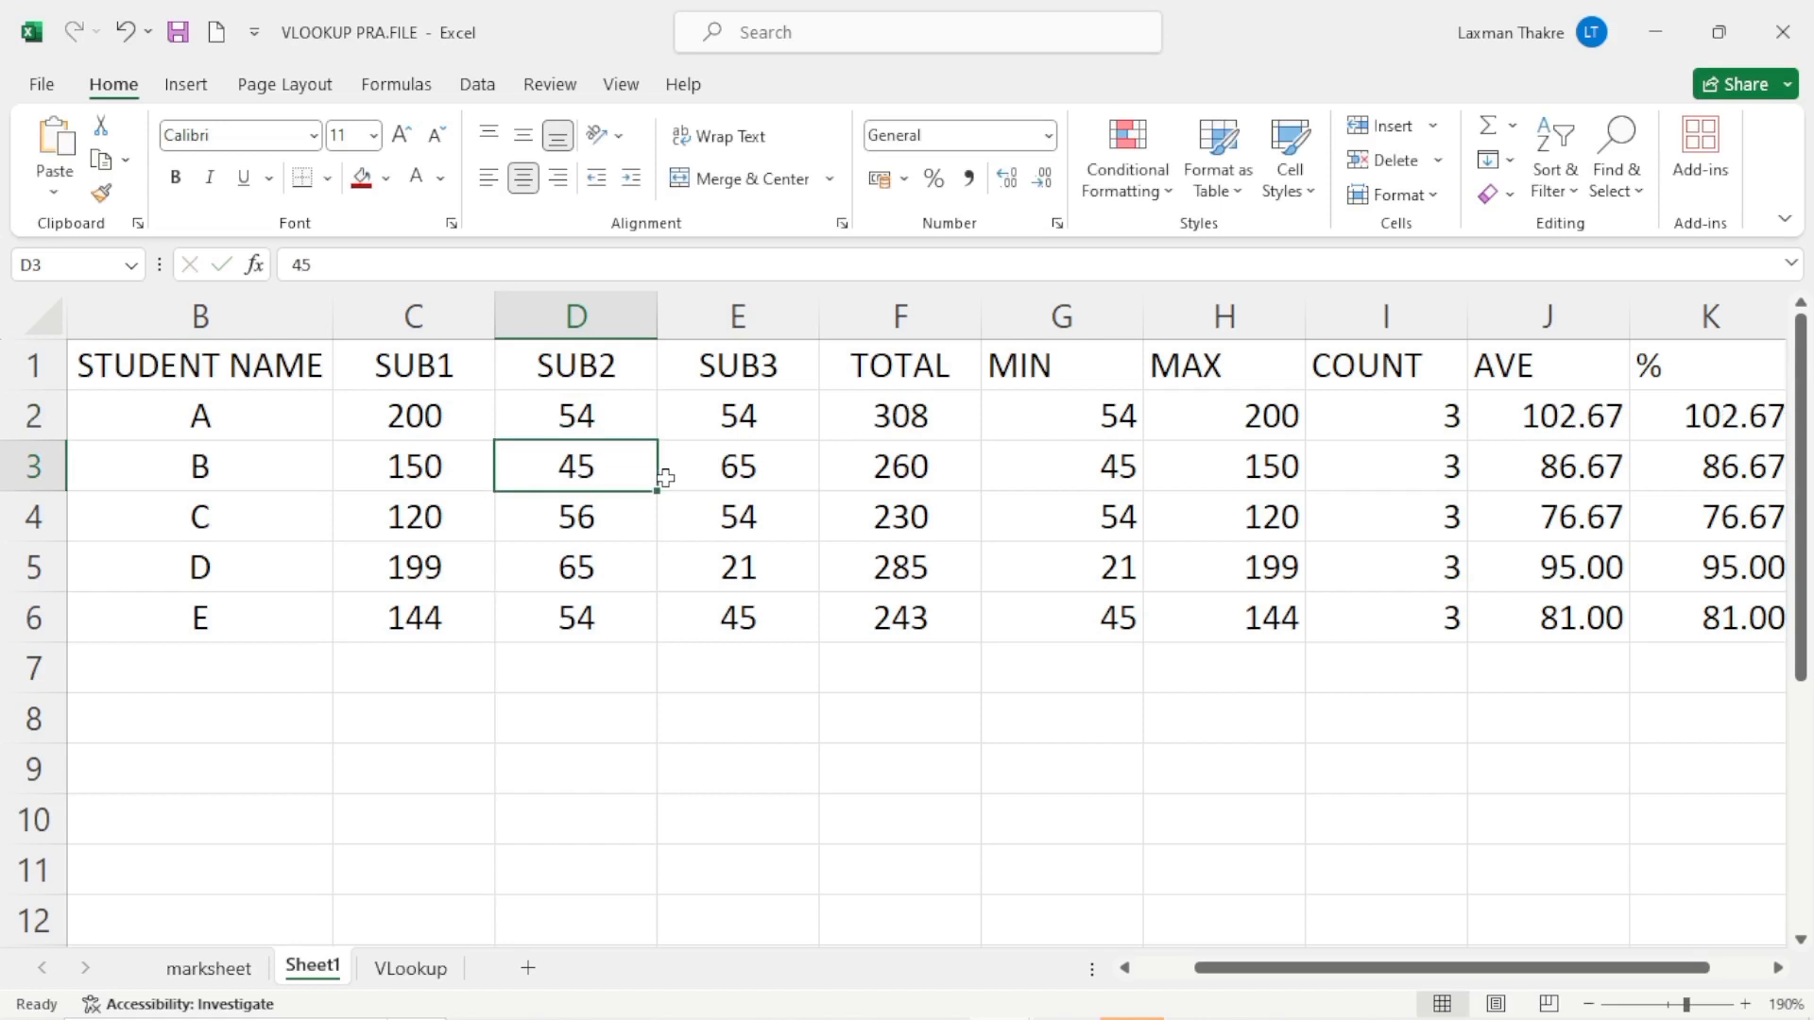
Set the SUB2 marks of students B, C, D and E to 100, 200, 160 and 45 in D3:D6.
text(100)
key(Return)
text(200)
key(Return)
text(160)
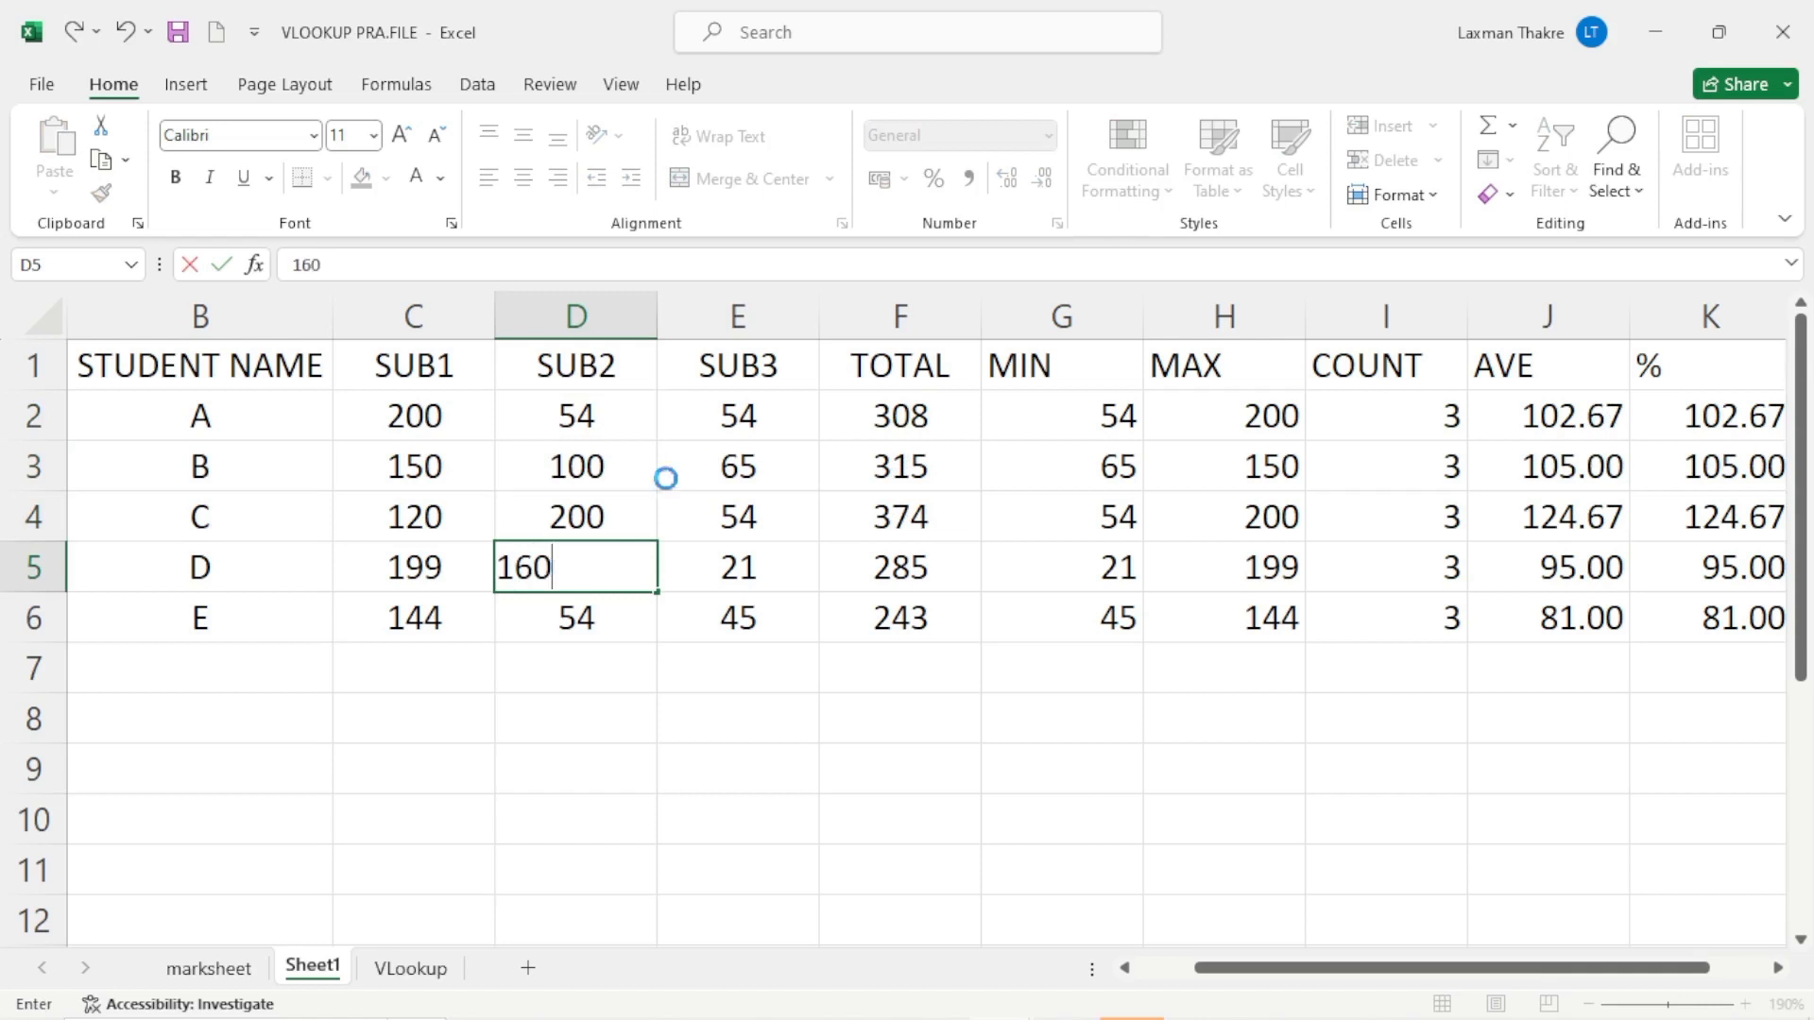
key(Return)
text(45)
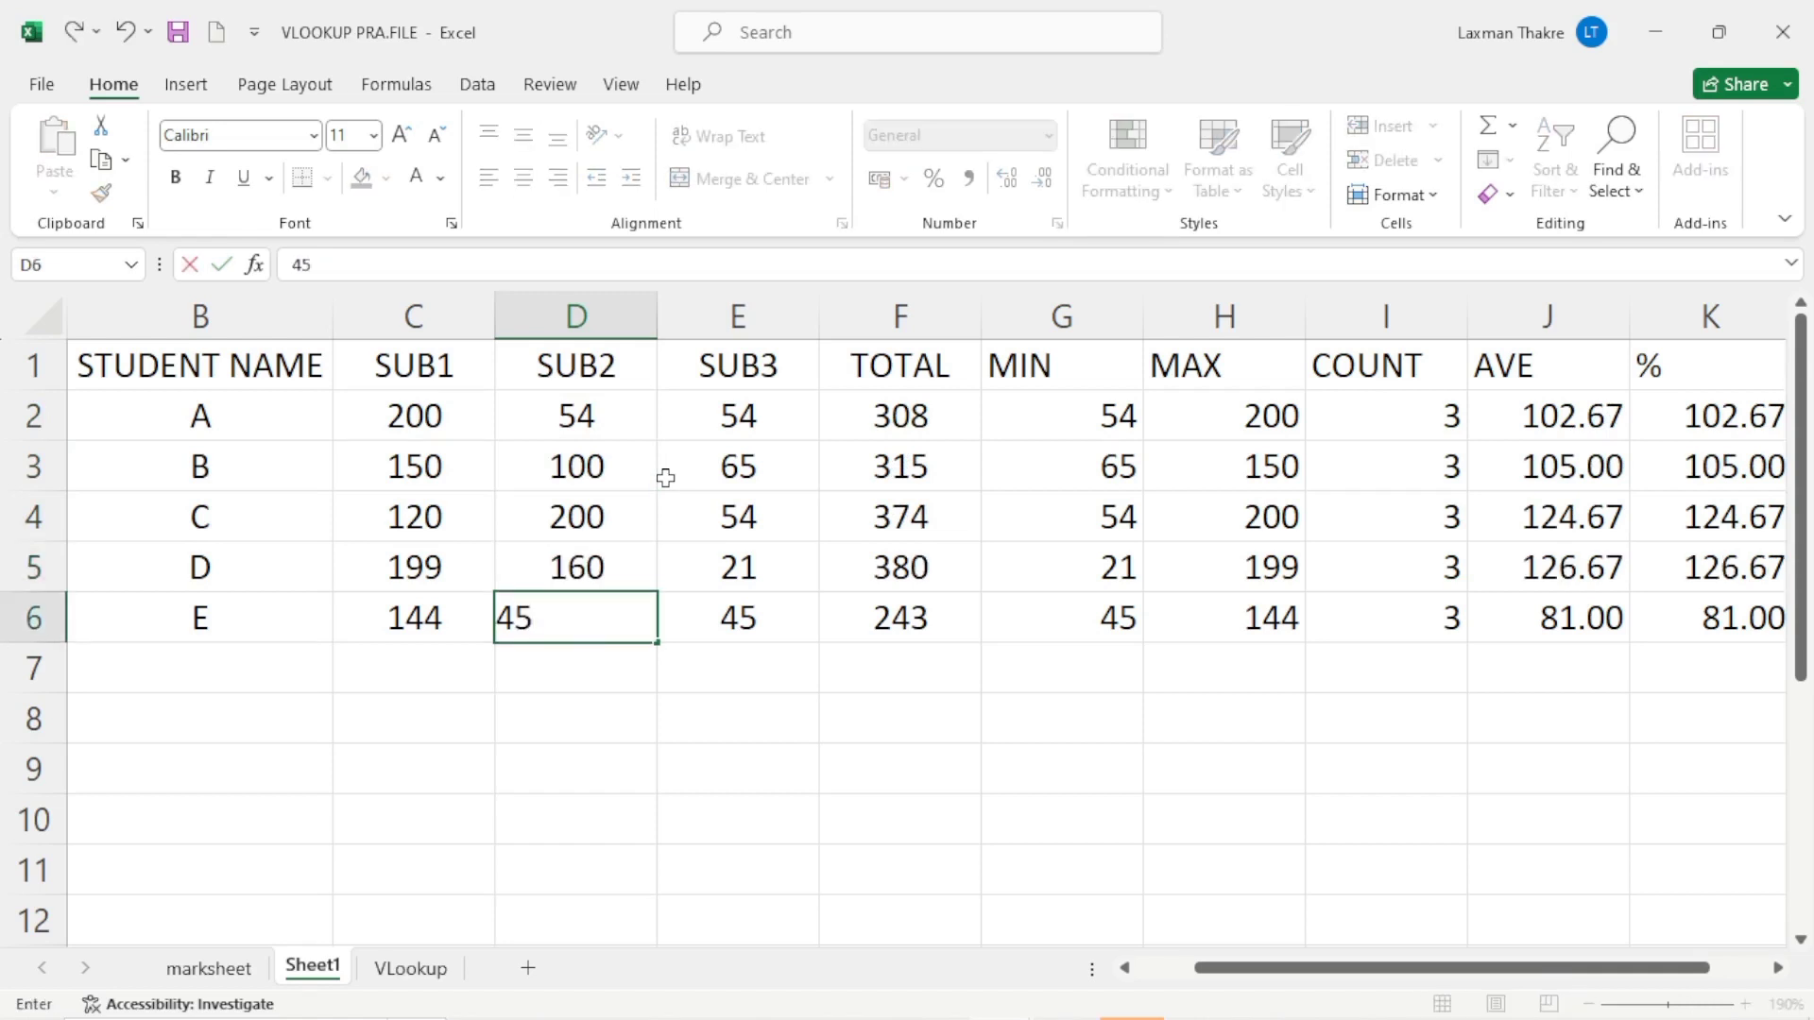
key(Tab)
Set student A's SUB3 mark to 200 in cell E2.
key(Up)
key(Up)
key(Up)
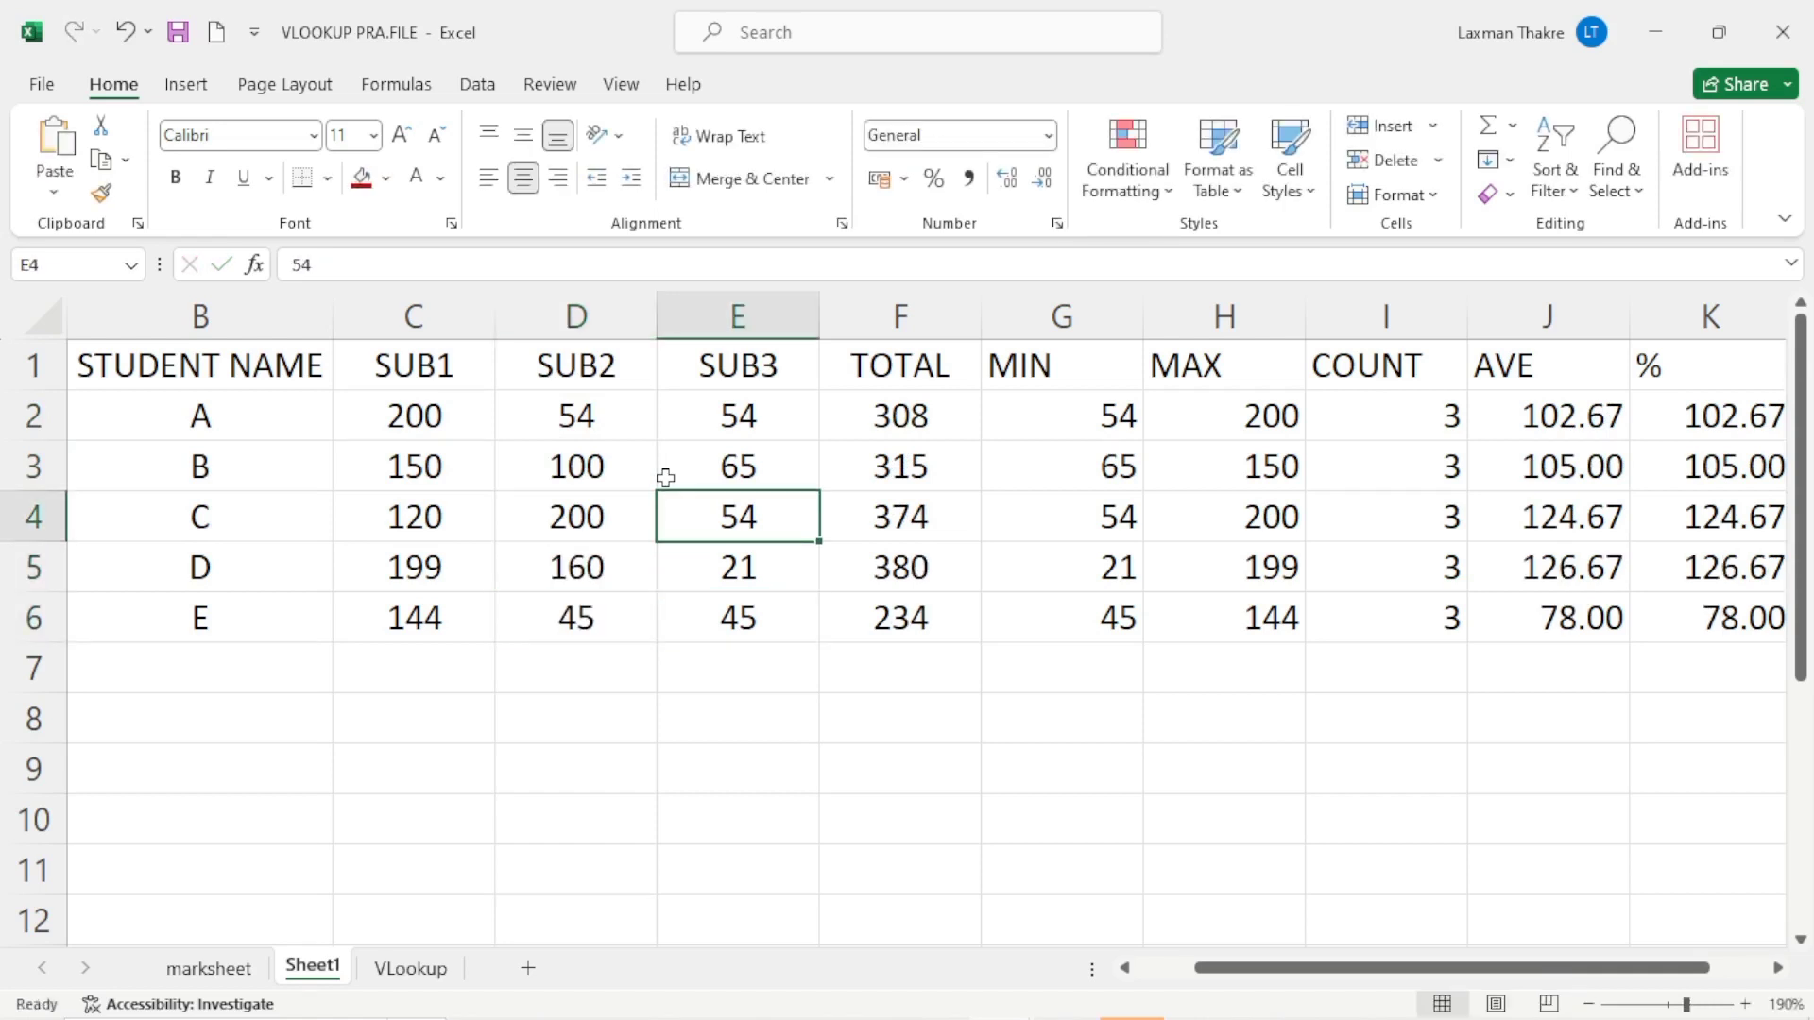
key(Up)
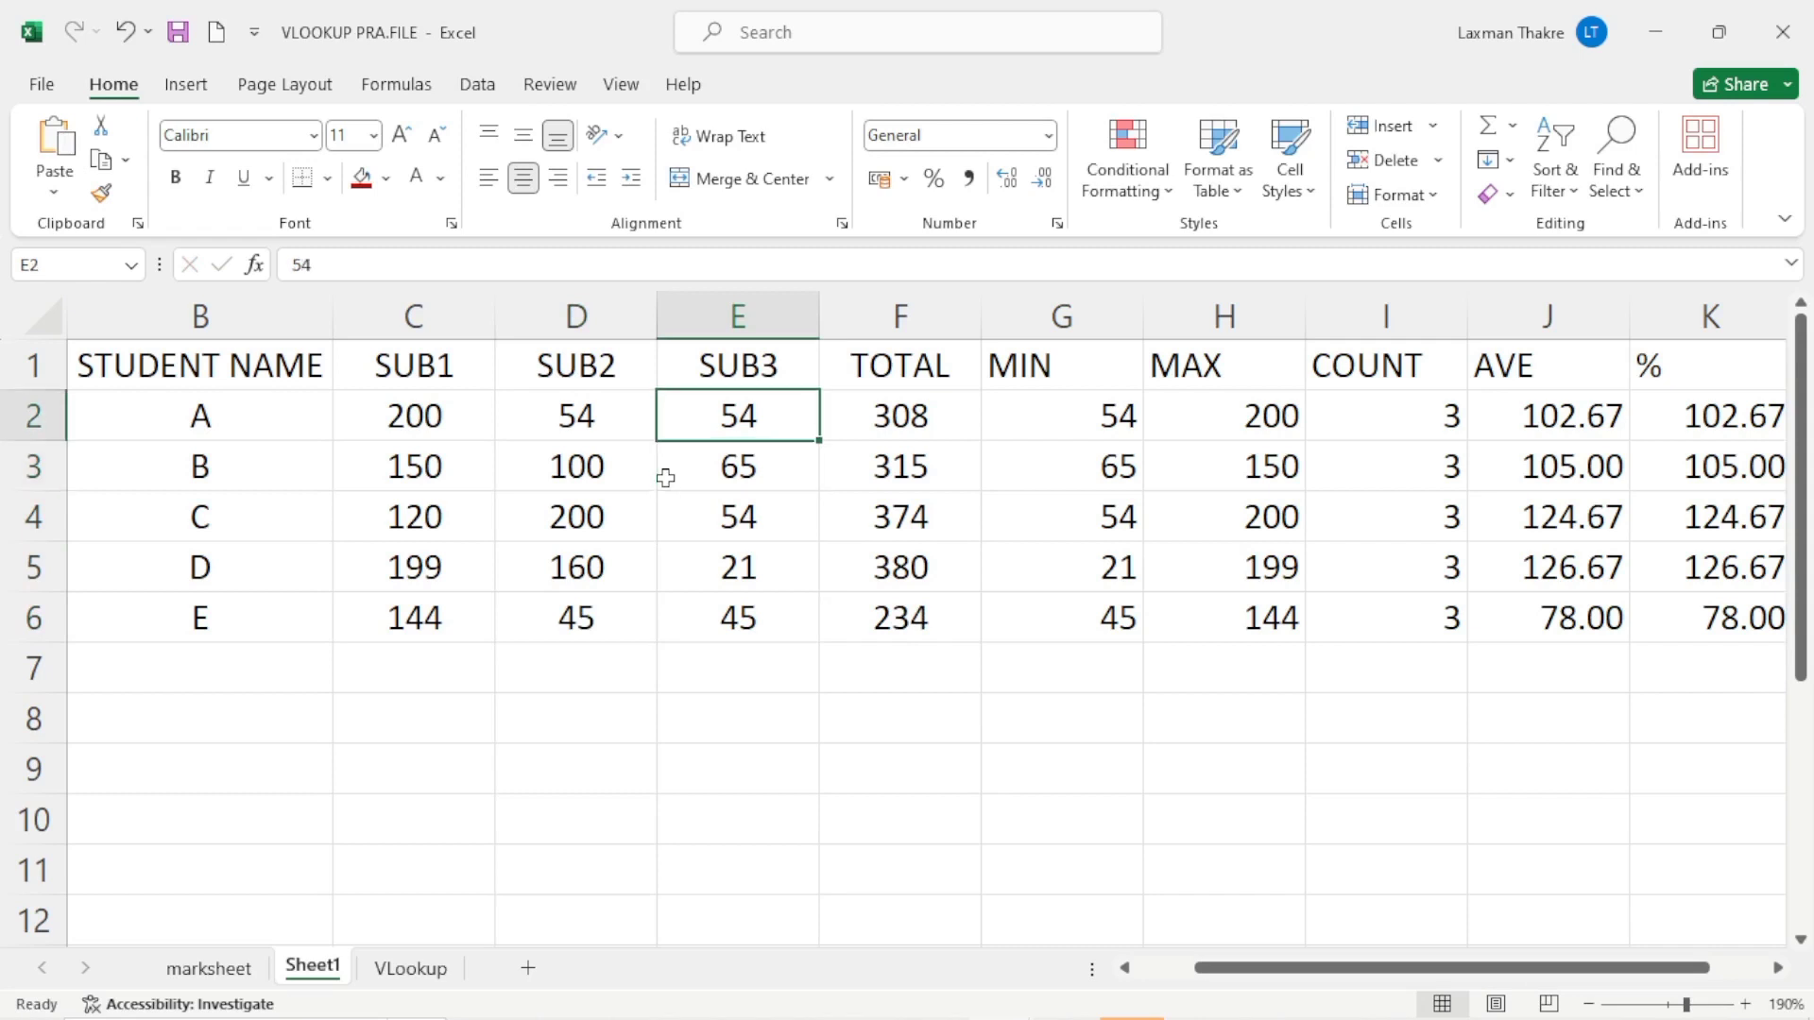
text(200)
key(Return)
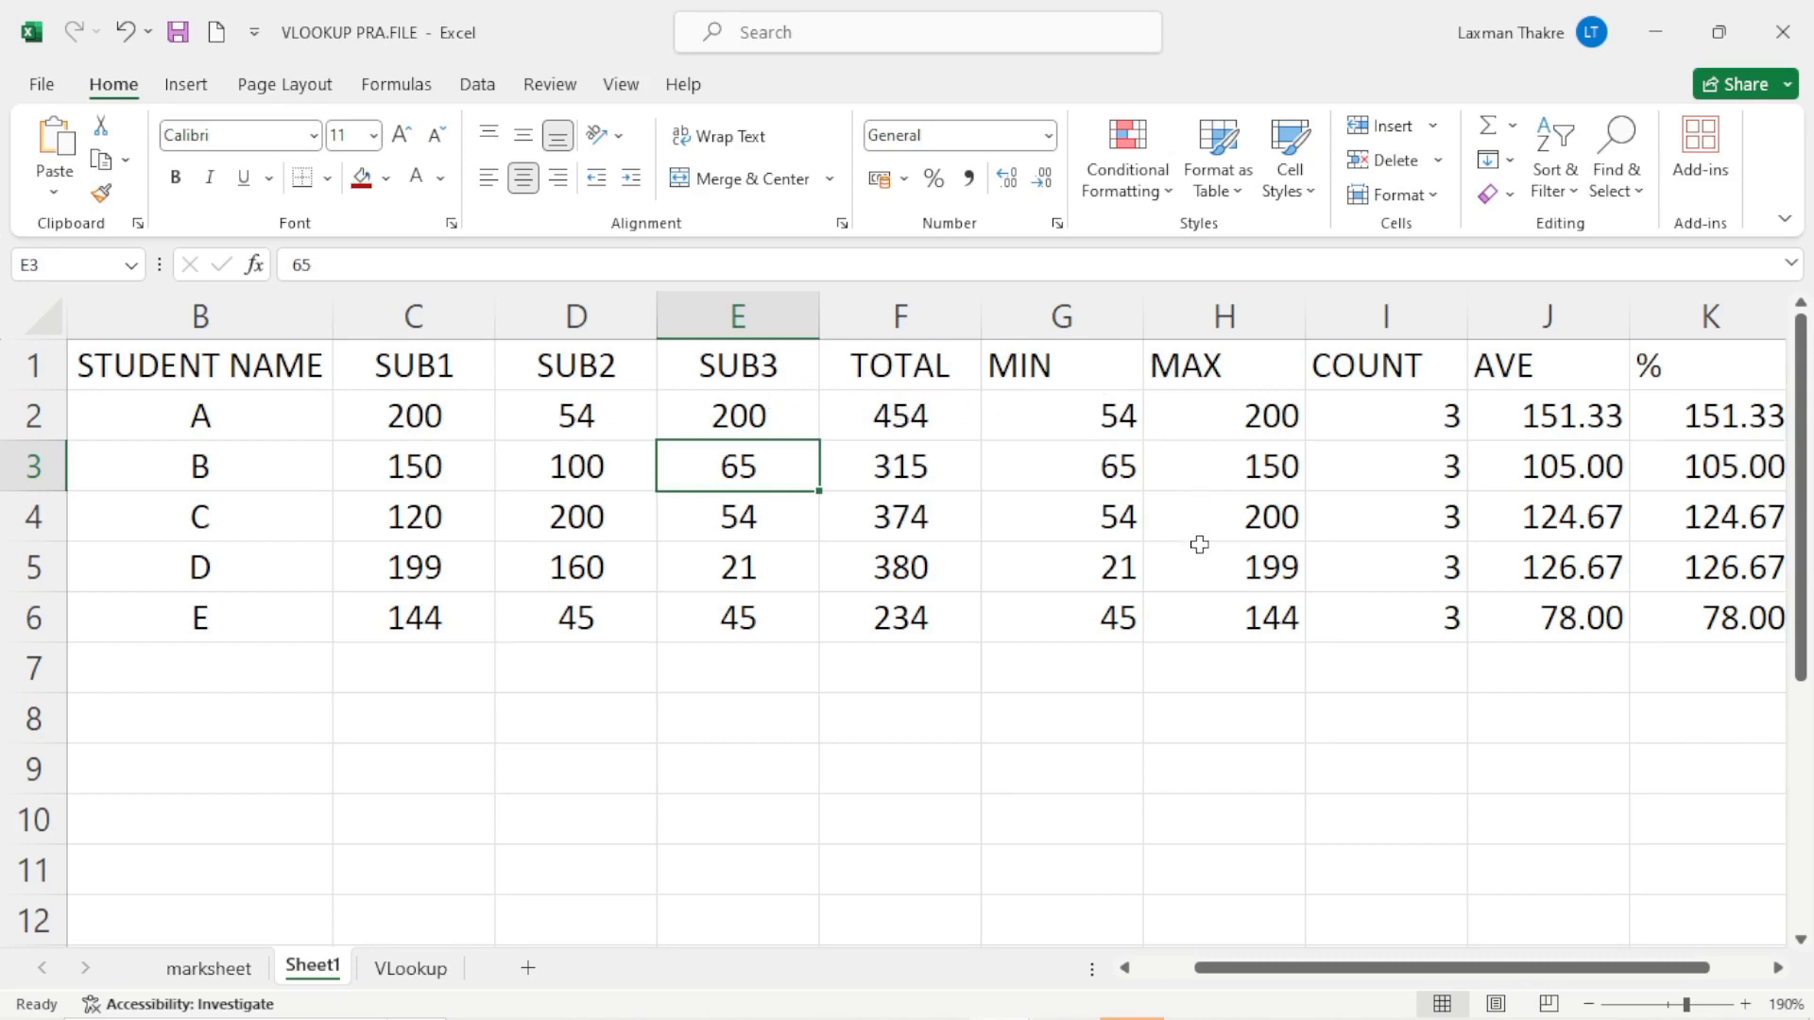
Examine student A's maximum, average and percentage formulas in row 2.
click(1198, 422)
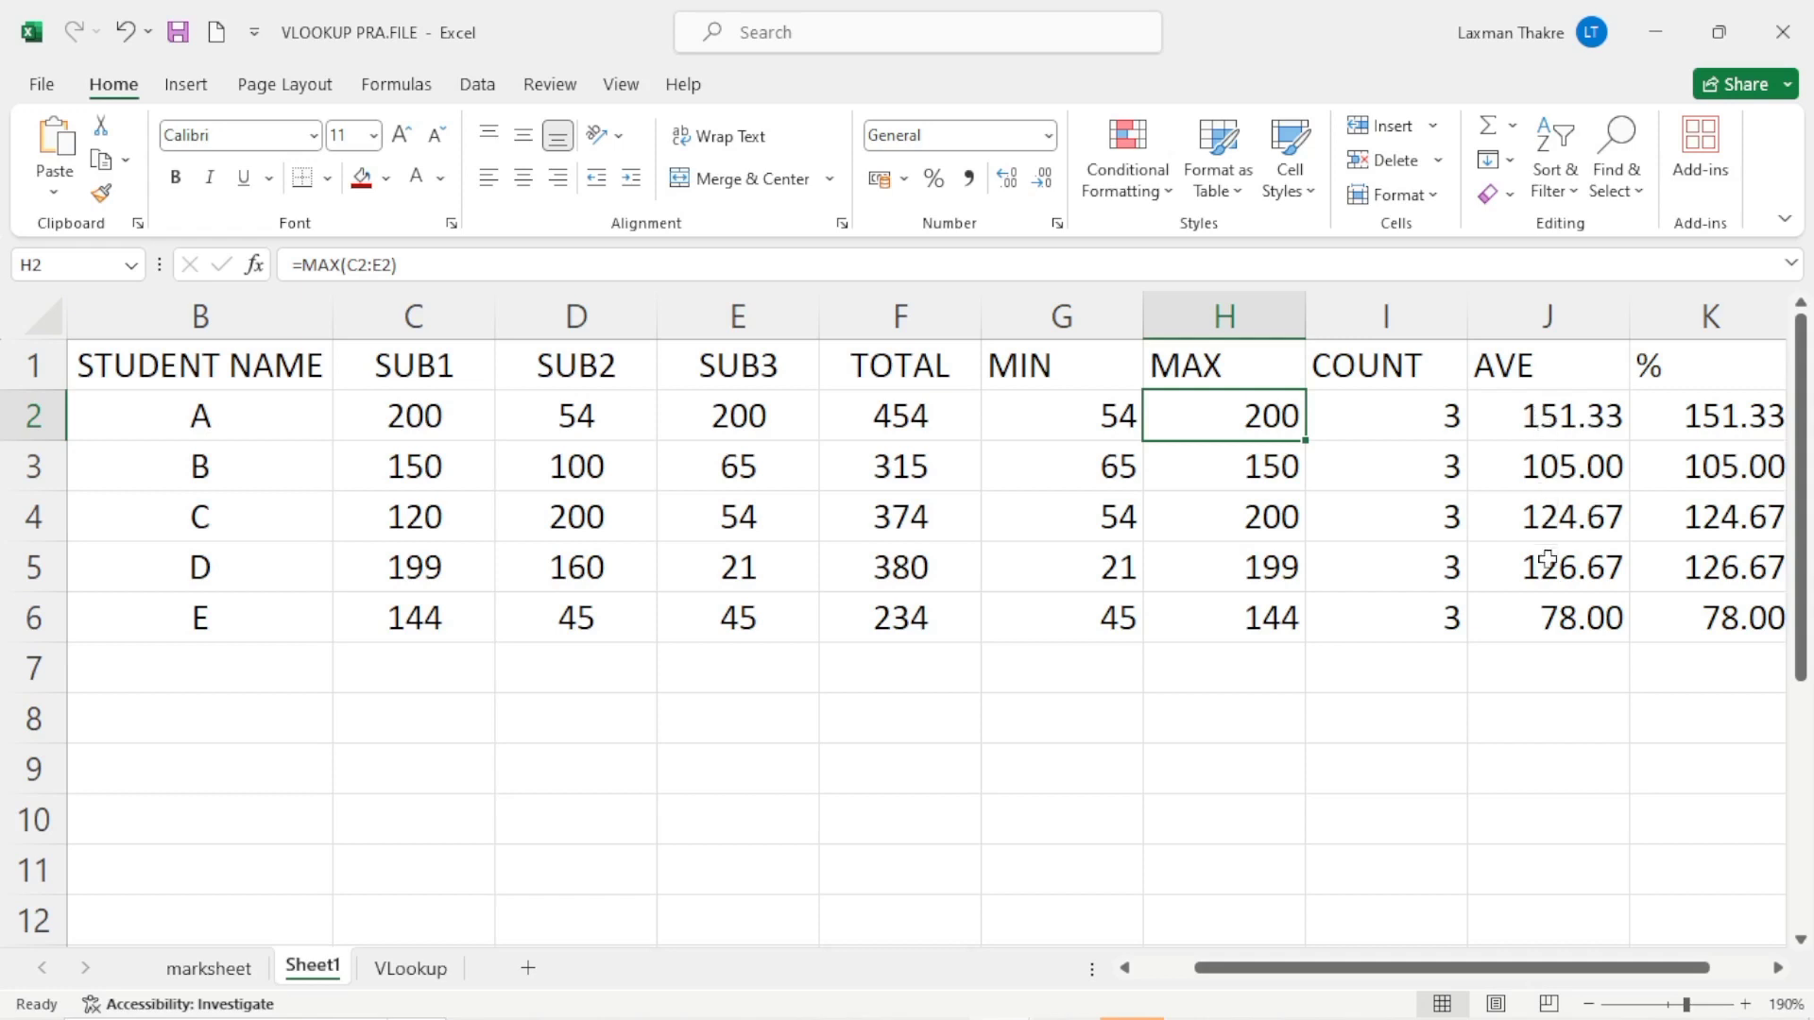
click(1544, 422)
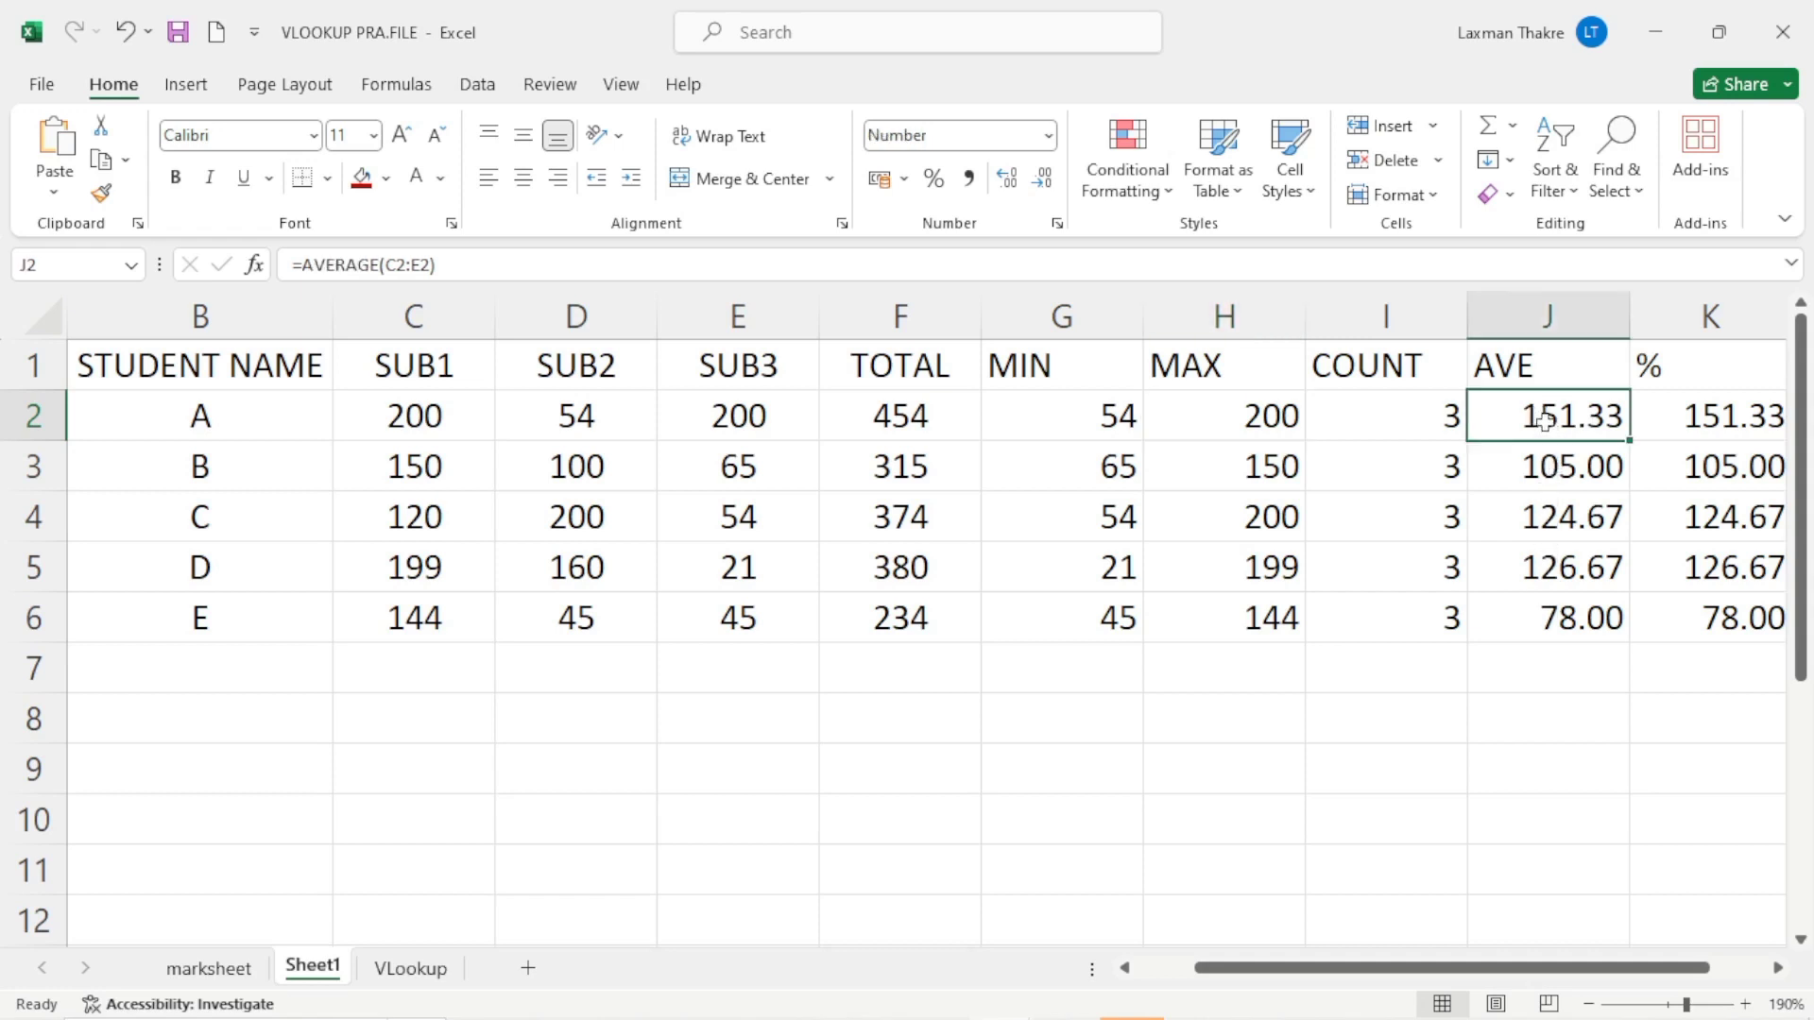
double_click(1545, 421)
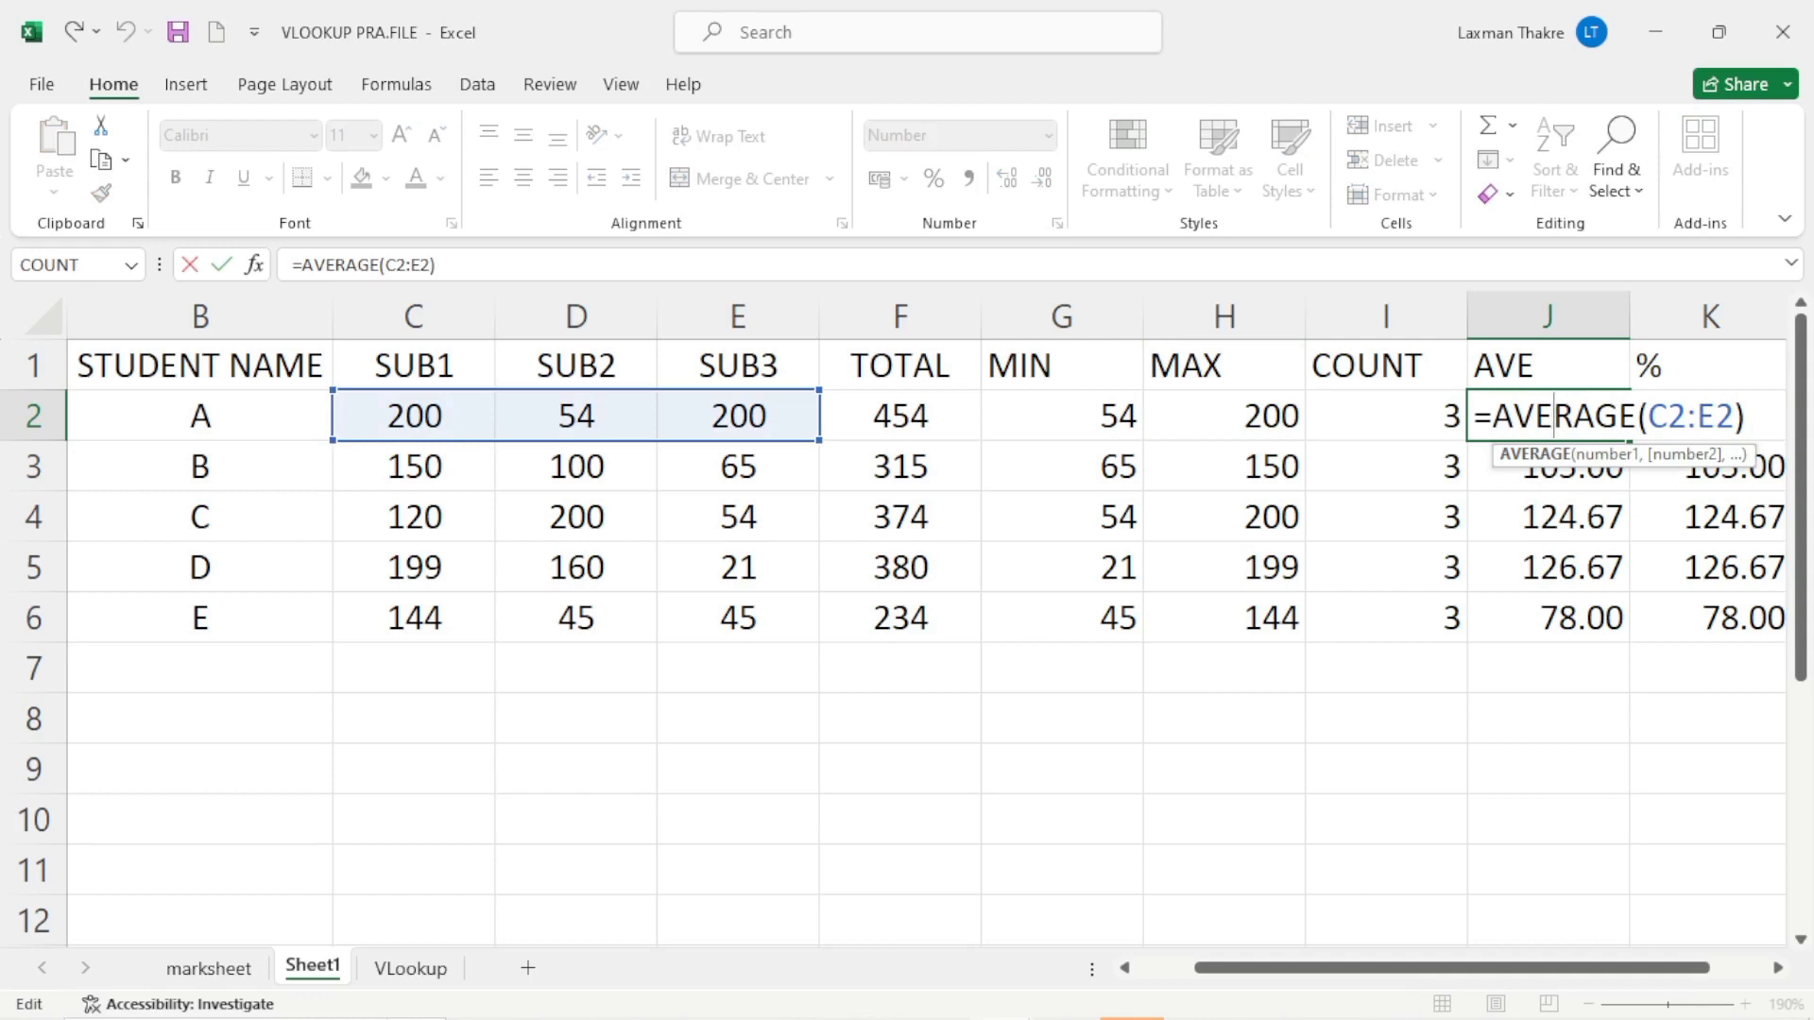
key(Return)
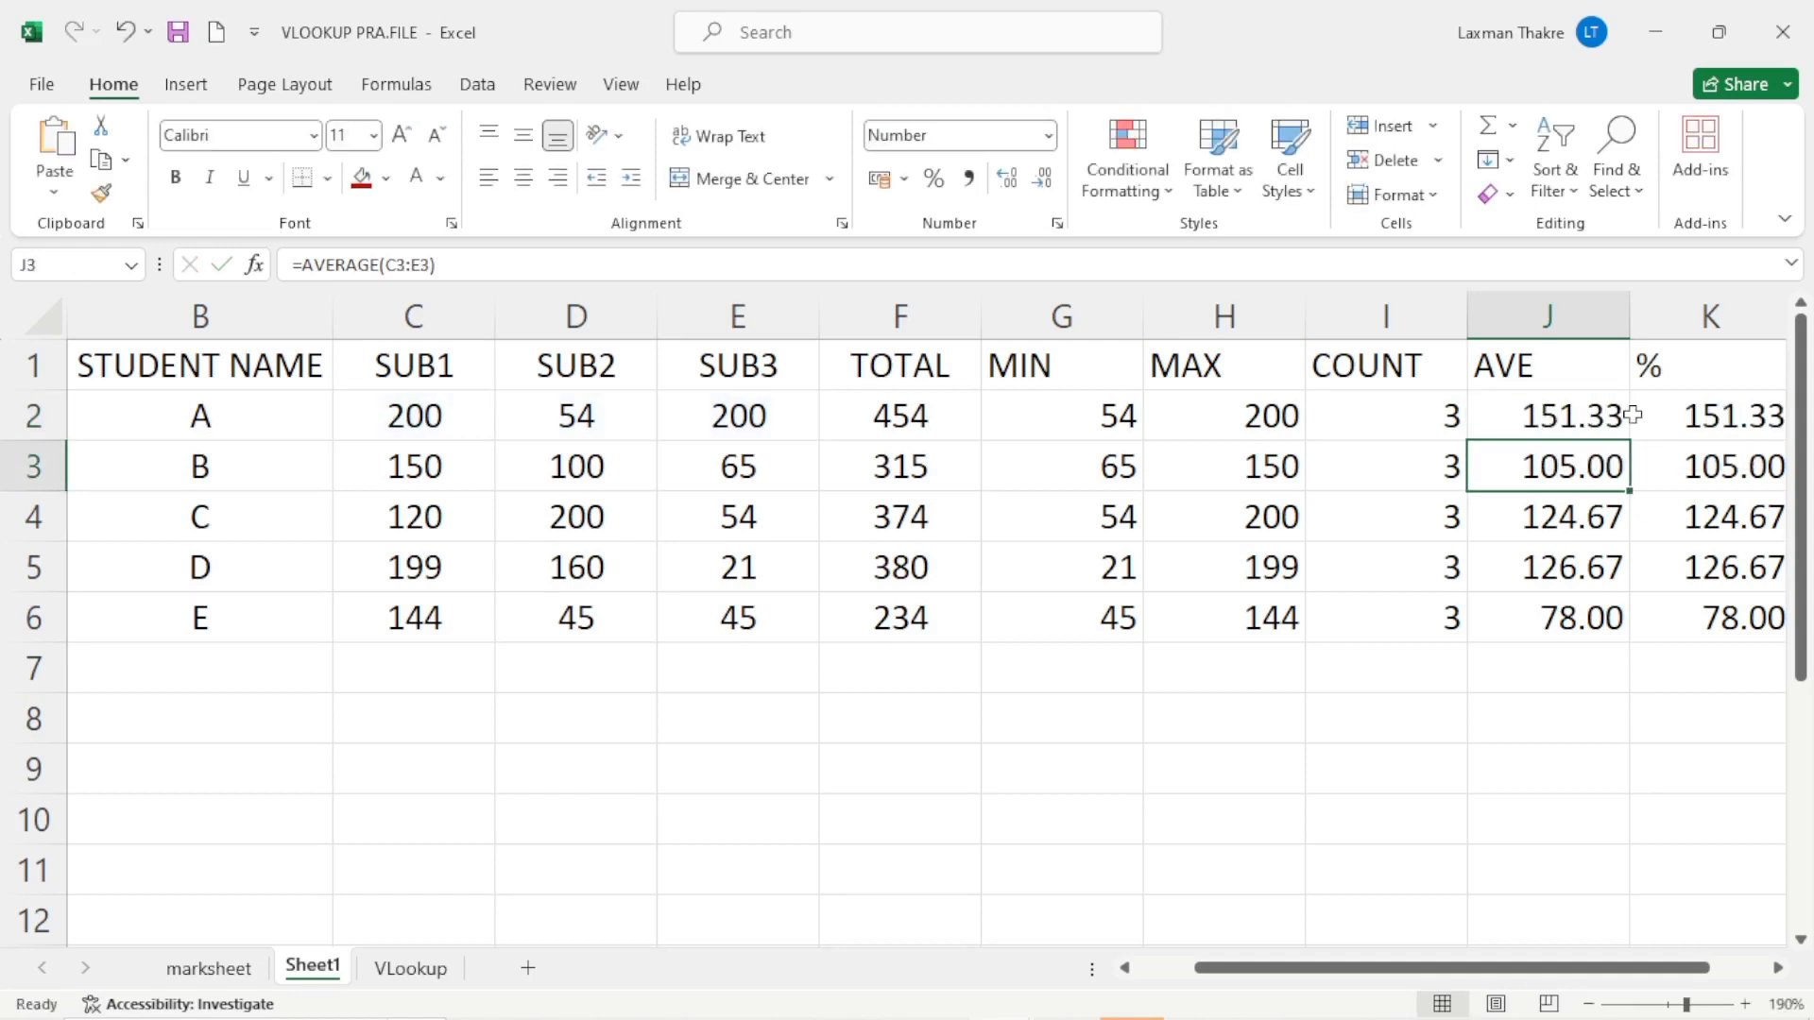
click(1717, 424)
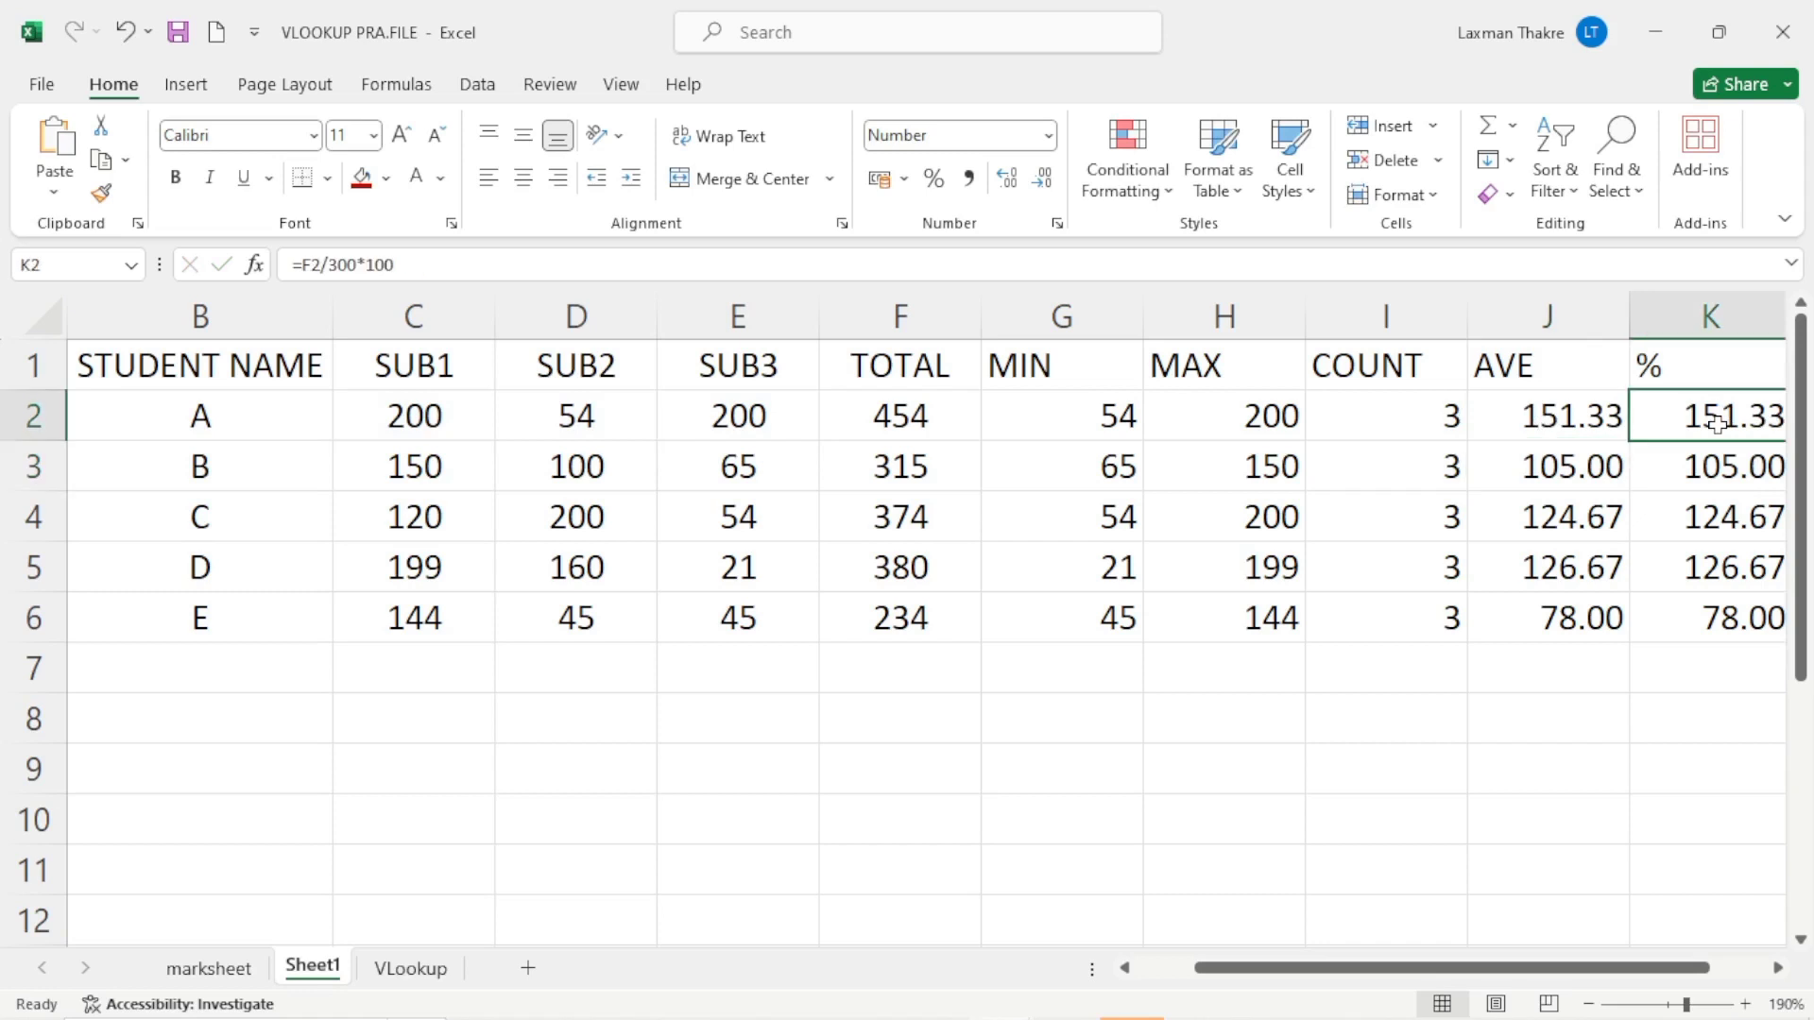
key(Right)
key(Right)
key(Left)
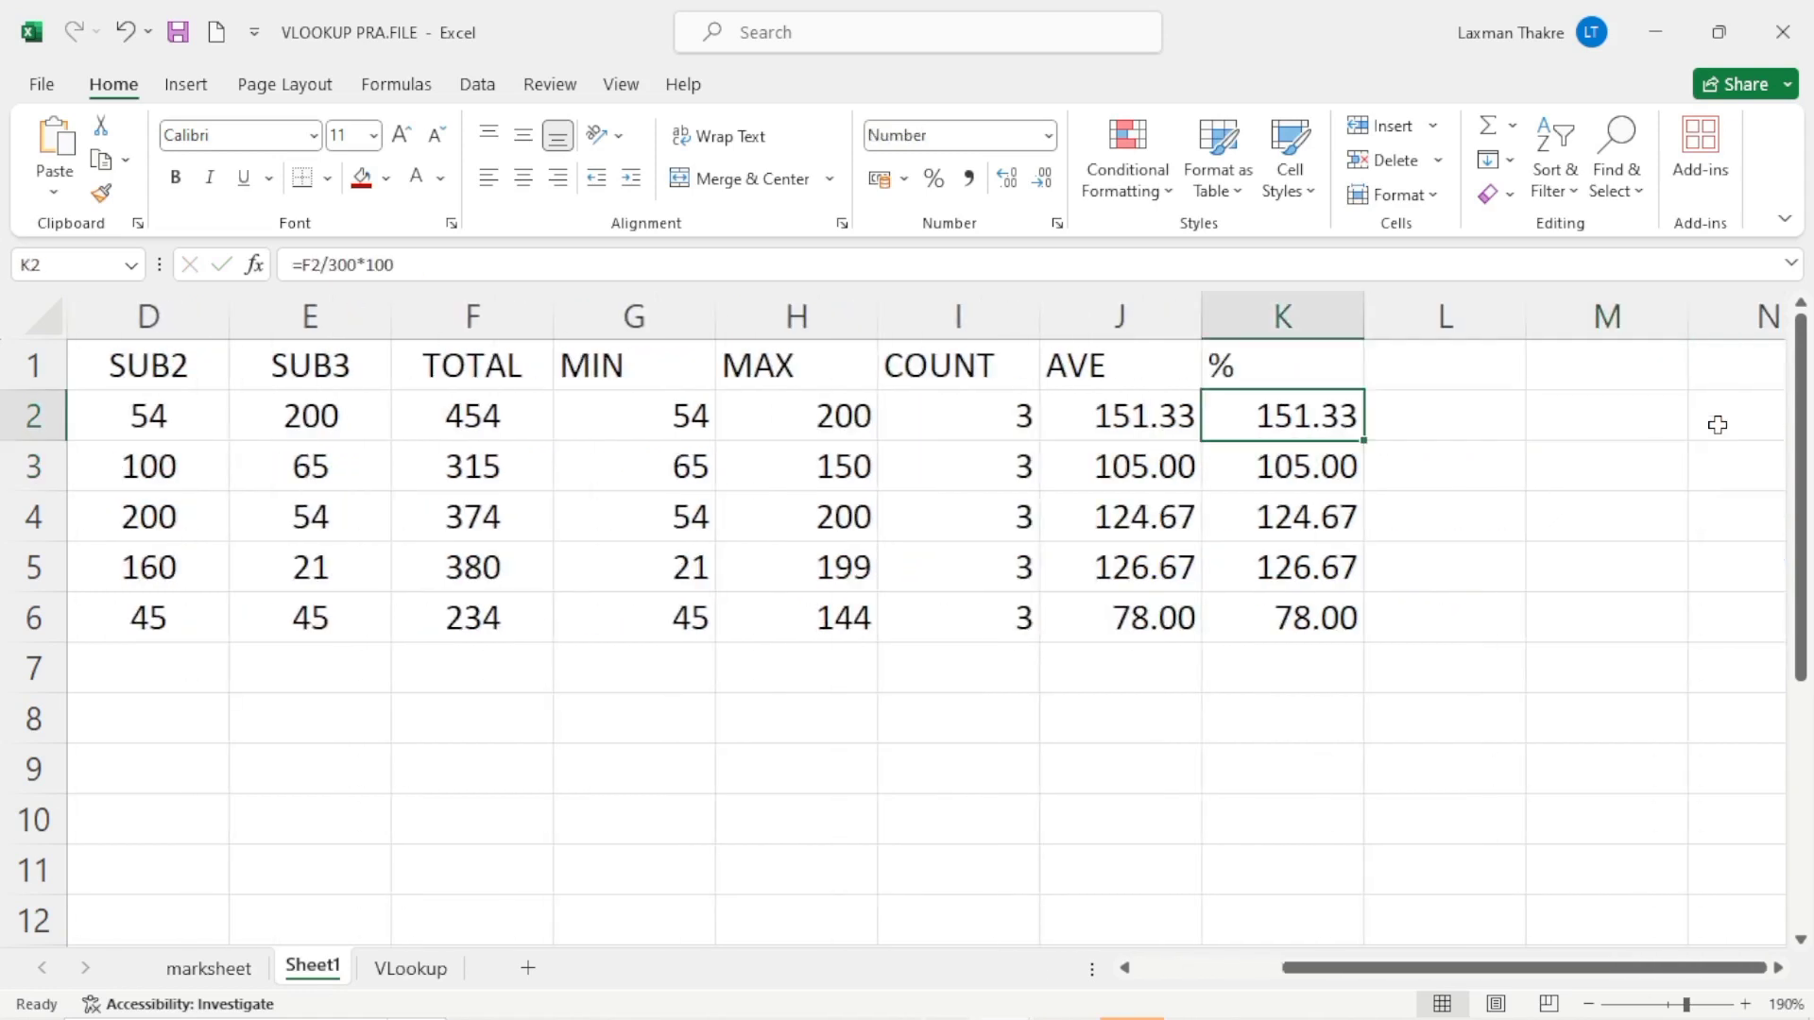
Change the percentage formula in K2 to =F2/600*100 and fill it down through K6.
double_click(1288, 419)
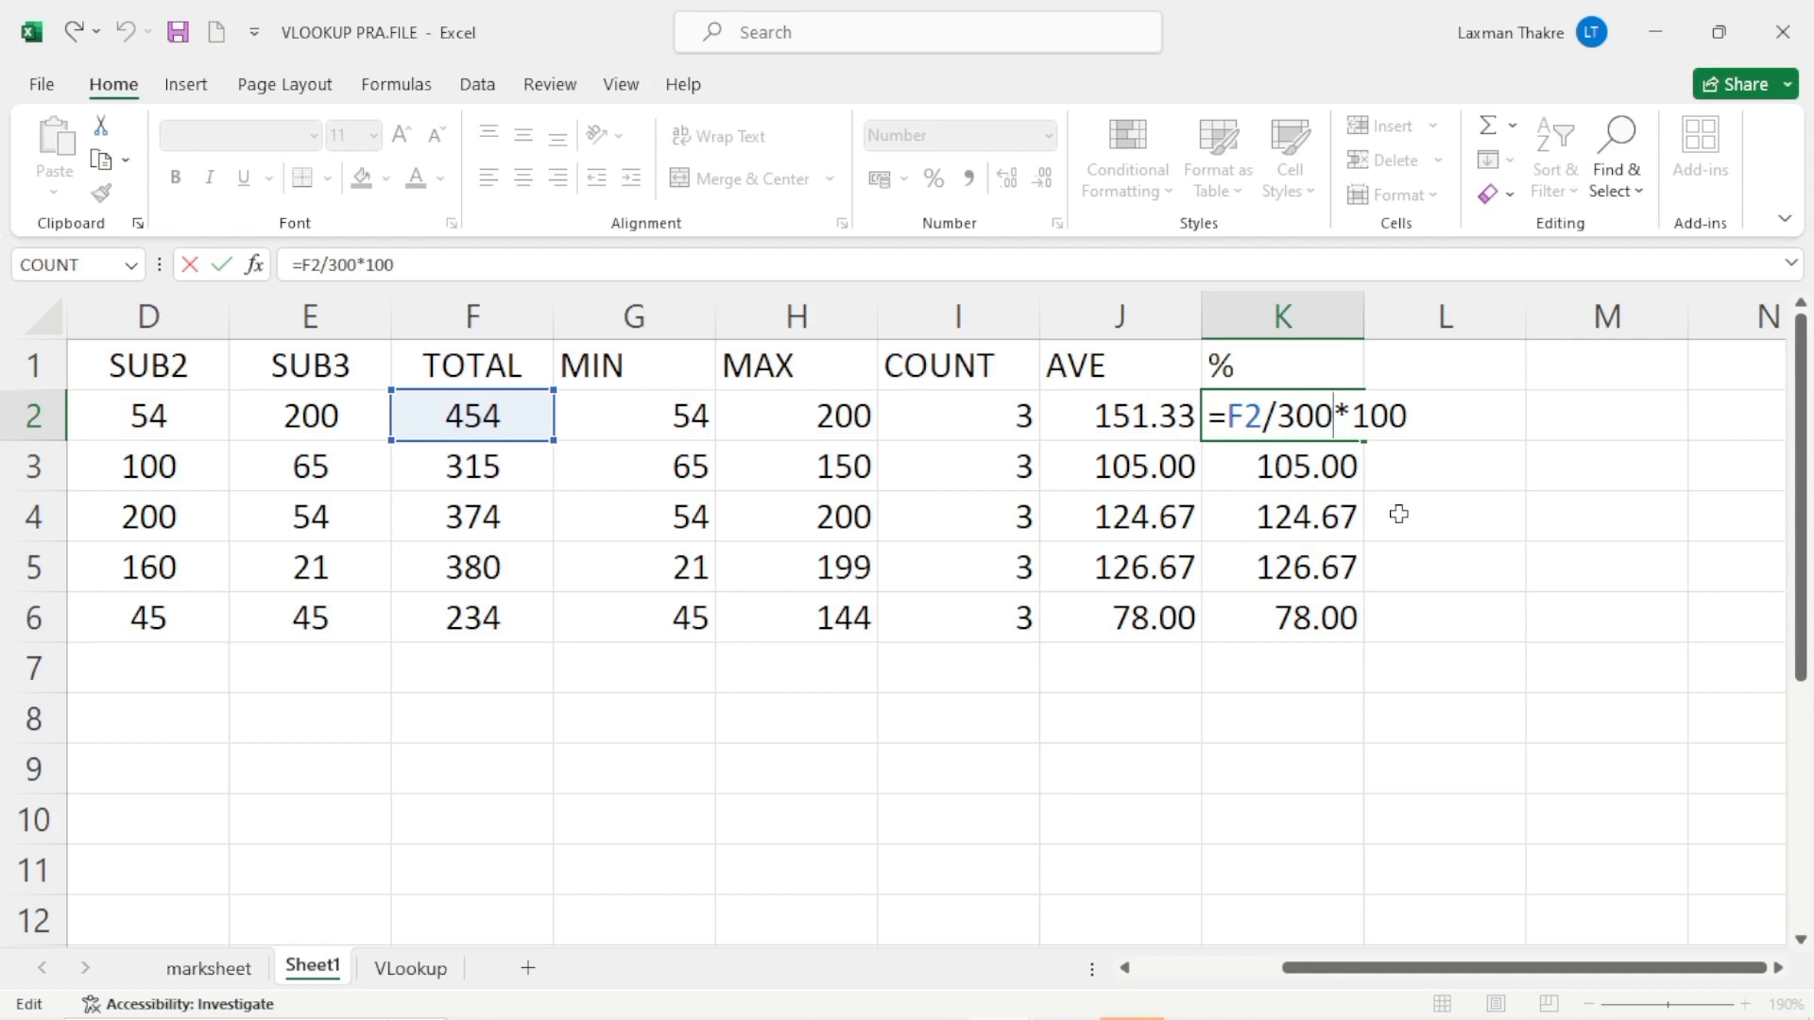
key(BackSpace)
key(BackSpace)
key(BackSpace)
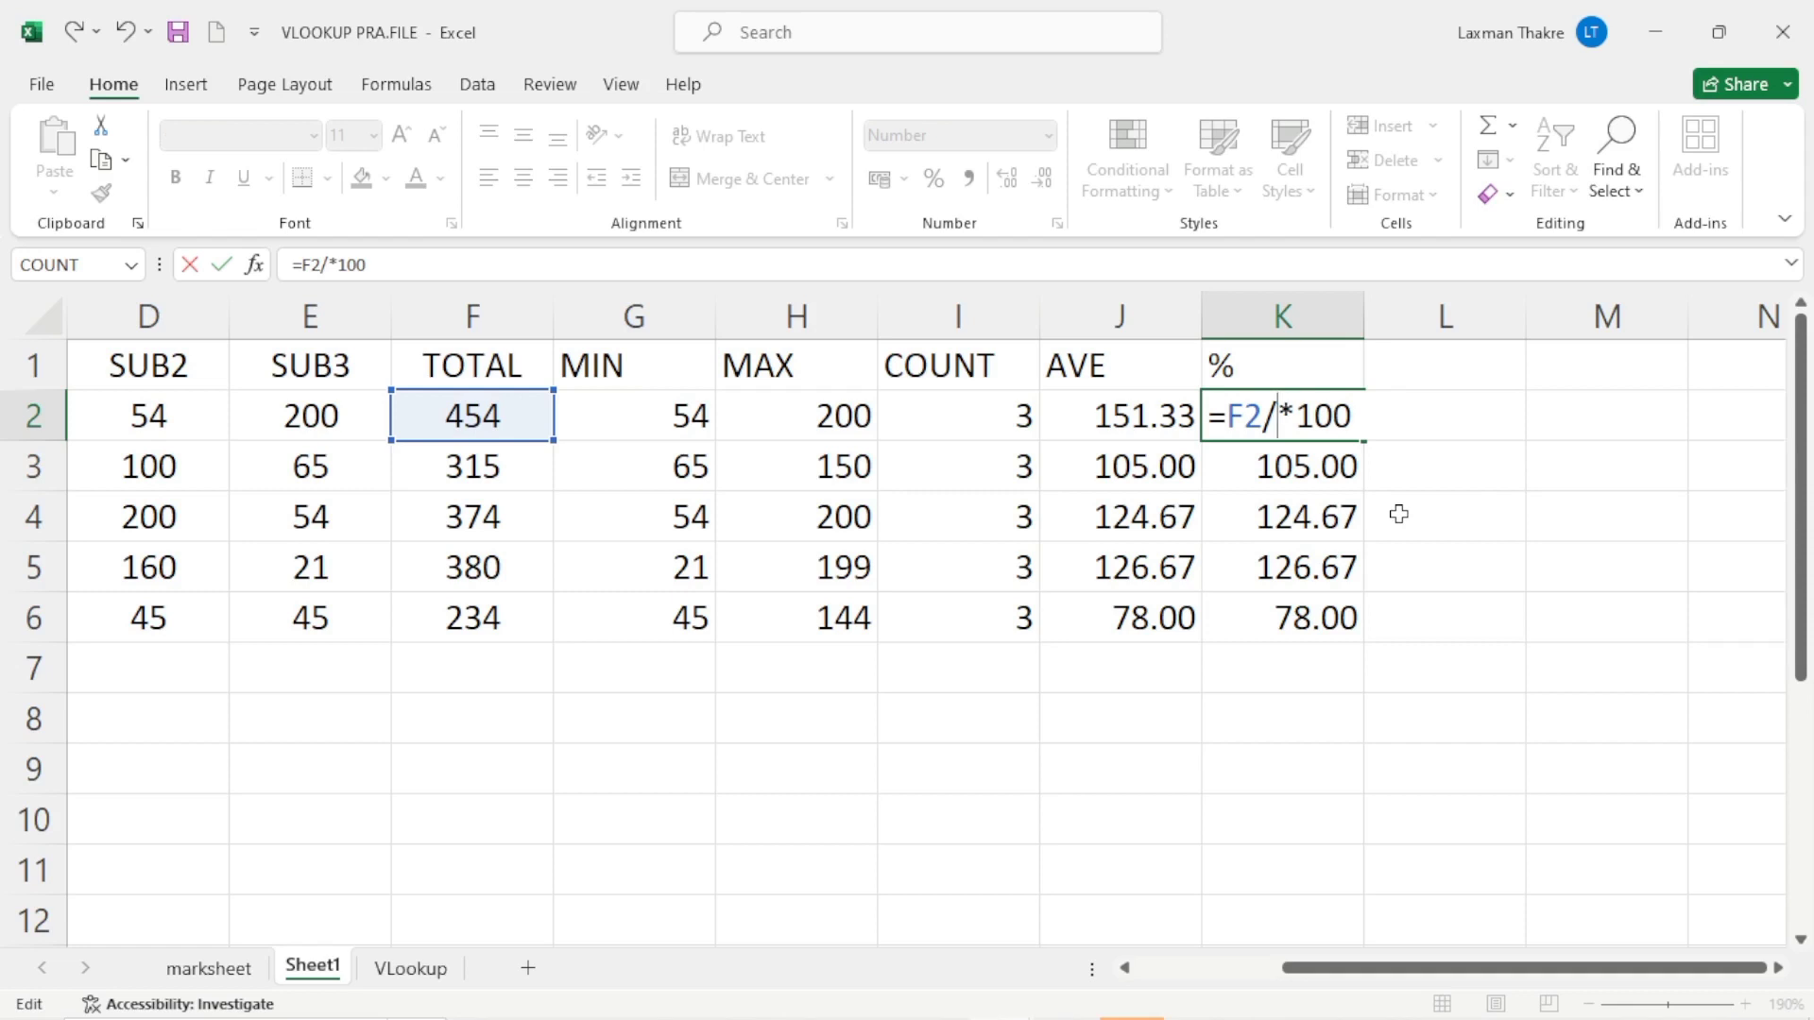
text(600)
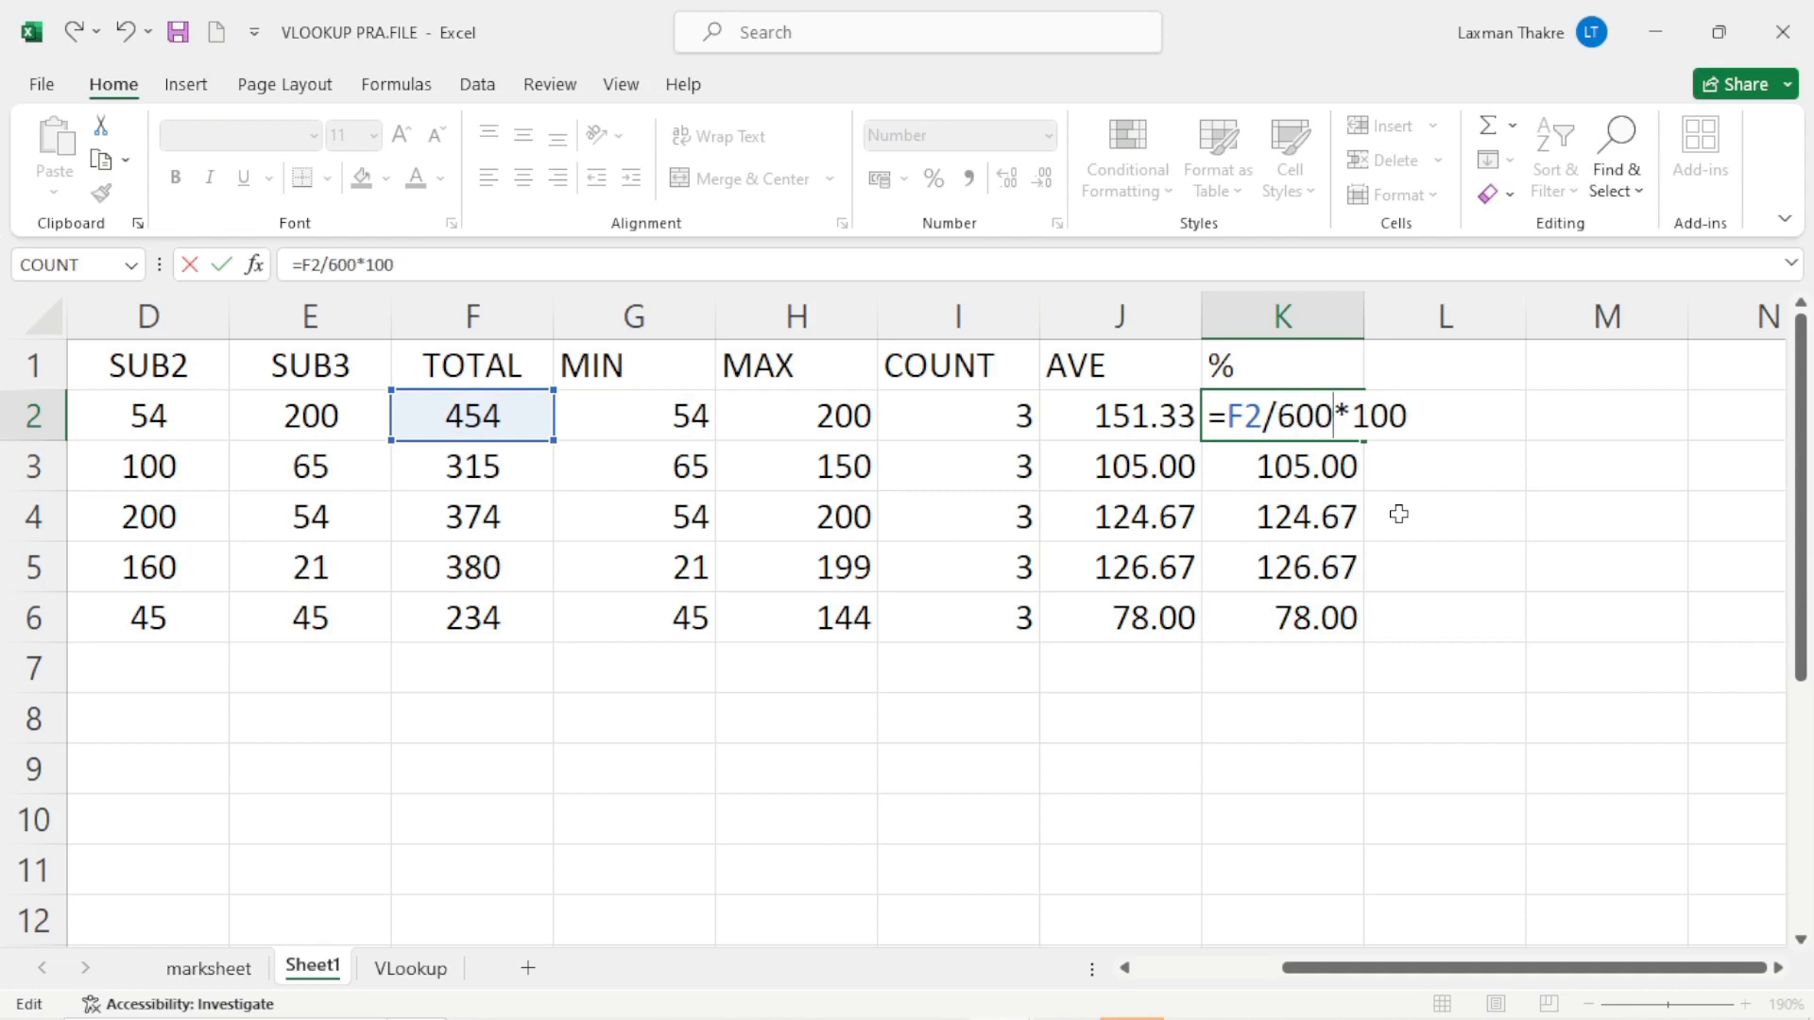
key(Return)
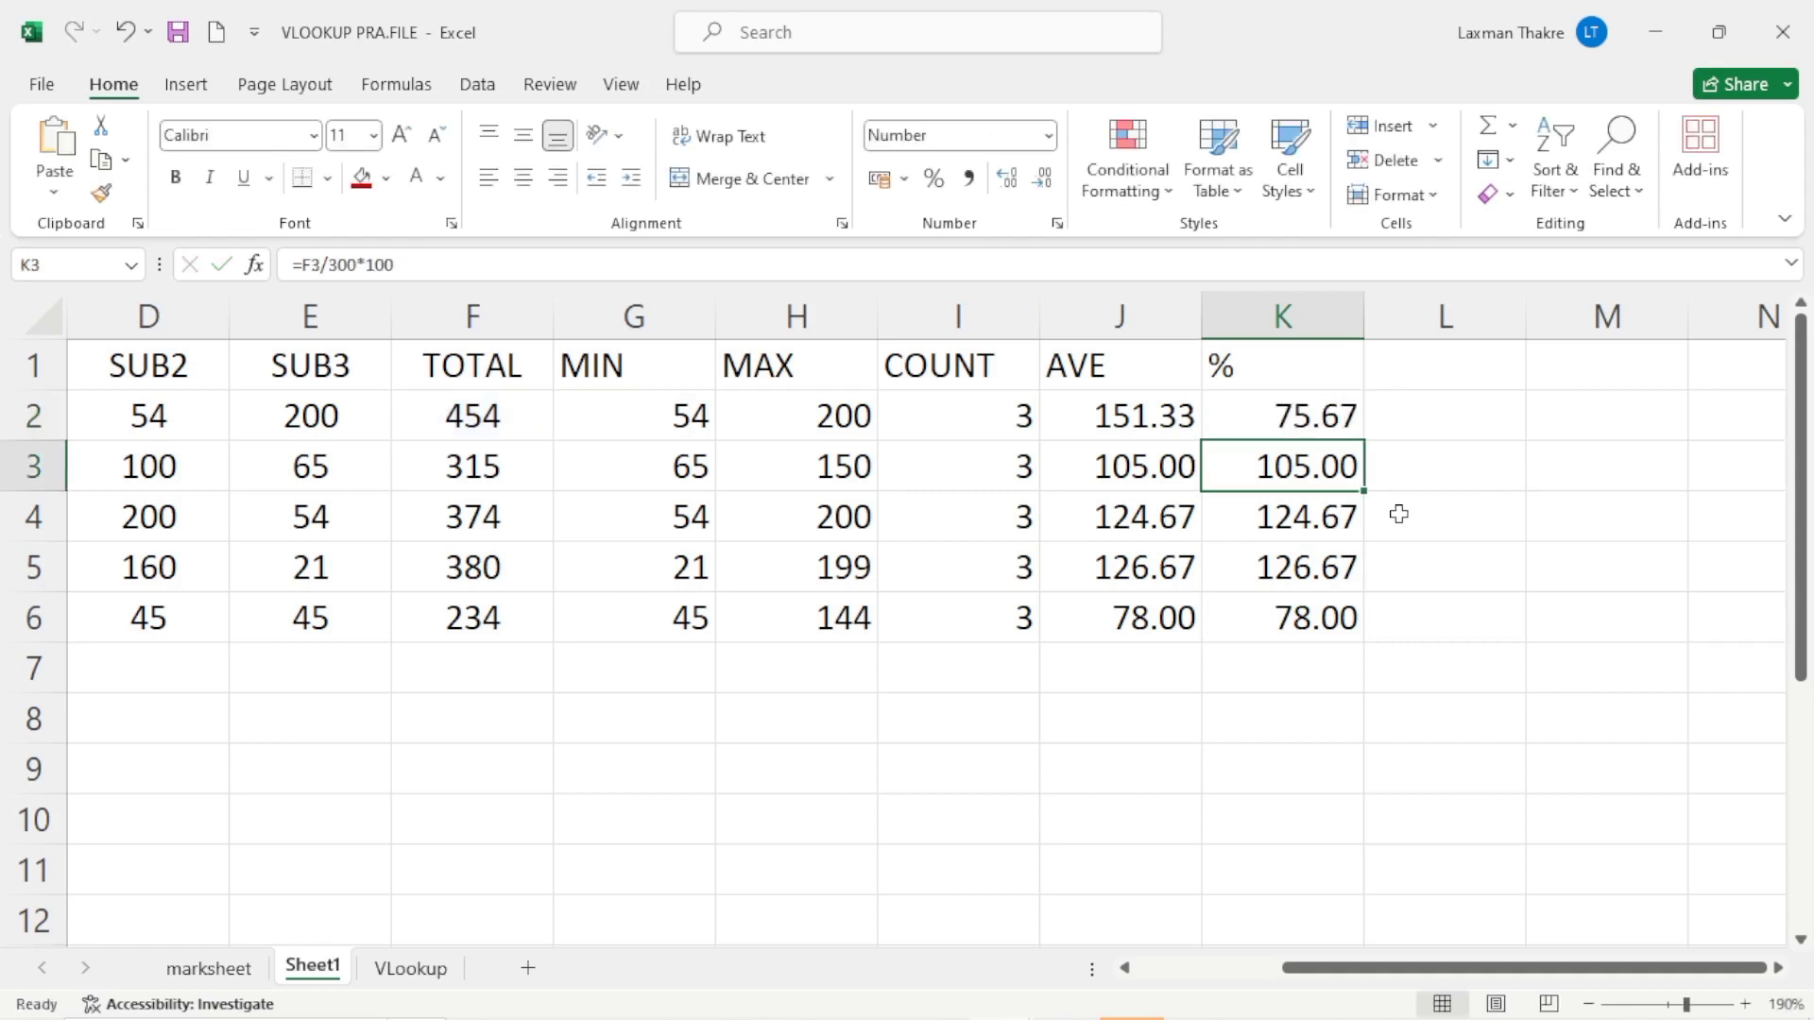
click(1299, 417)
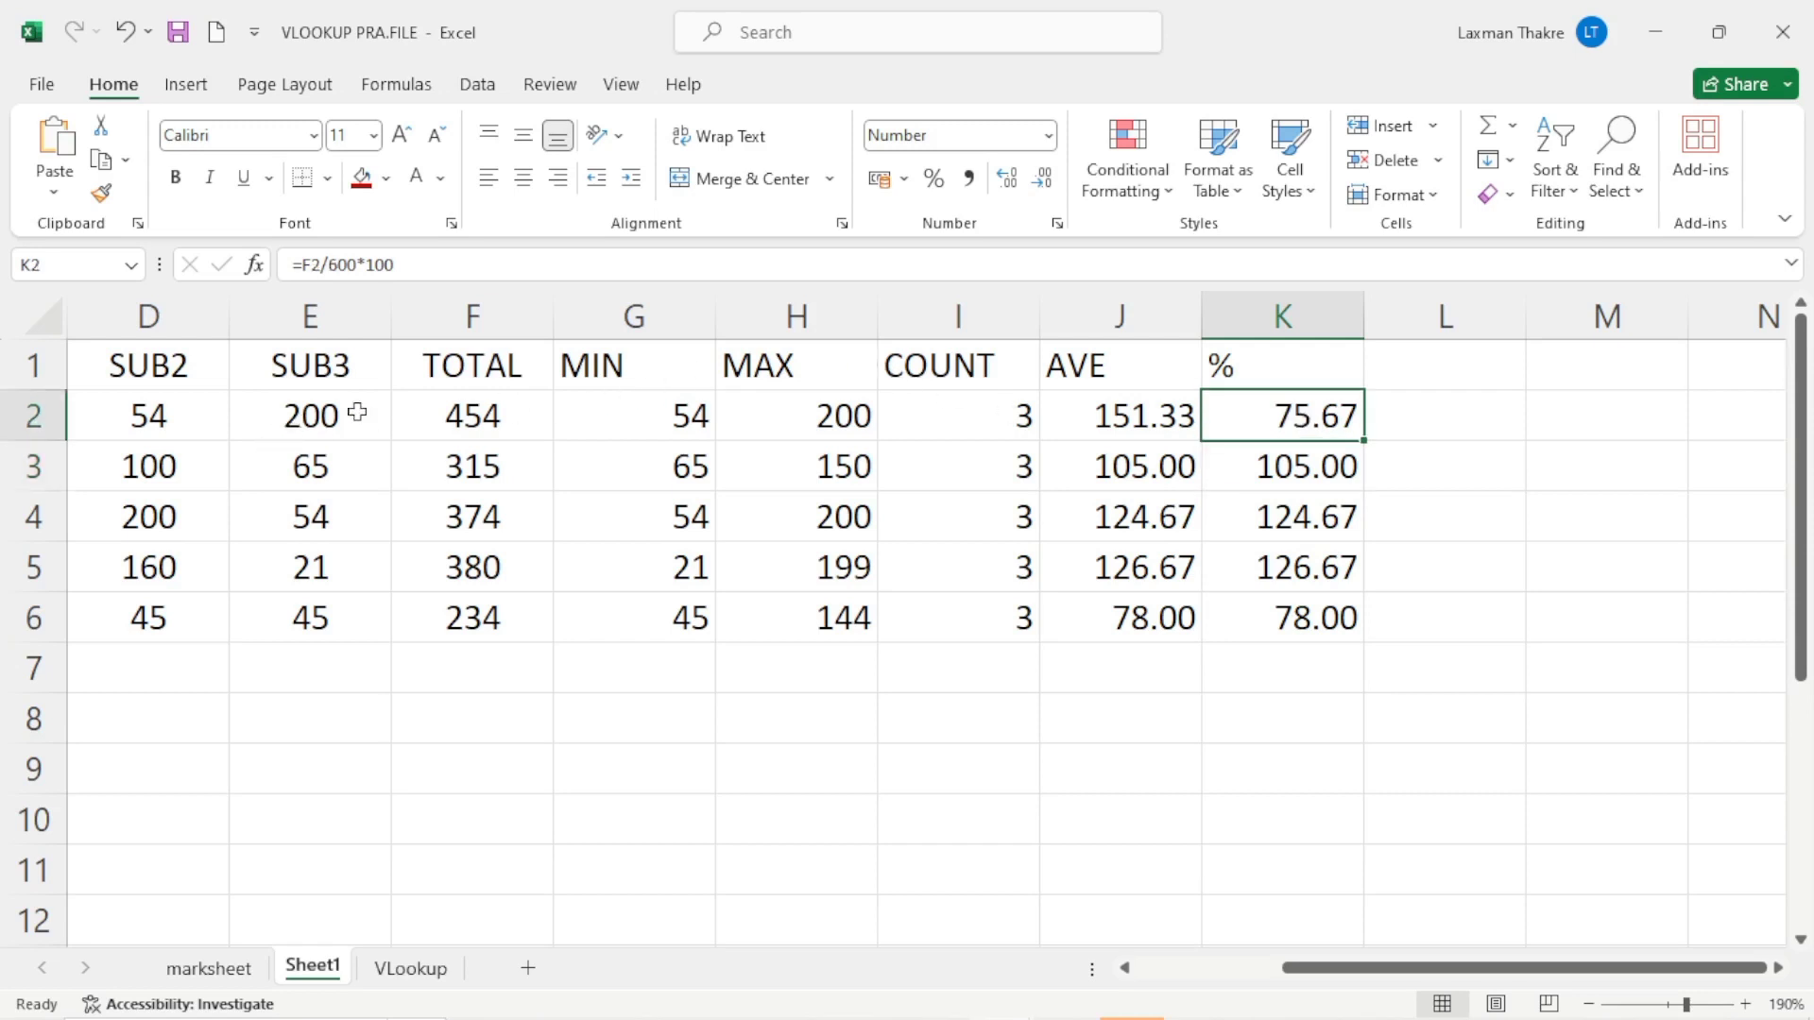
double_click(1371, 444)
Compare the average and percentage results, check student A's percentage formula, and go back along row 3 to the serial number column.
click(1065, 419)
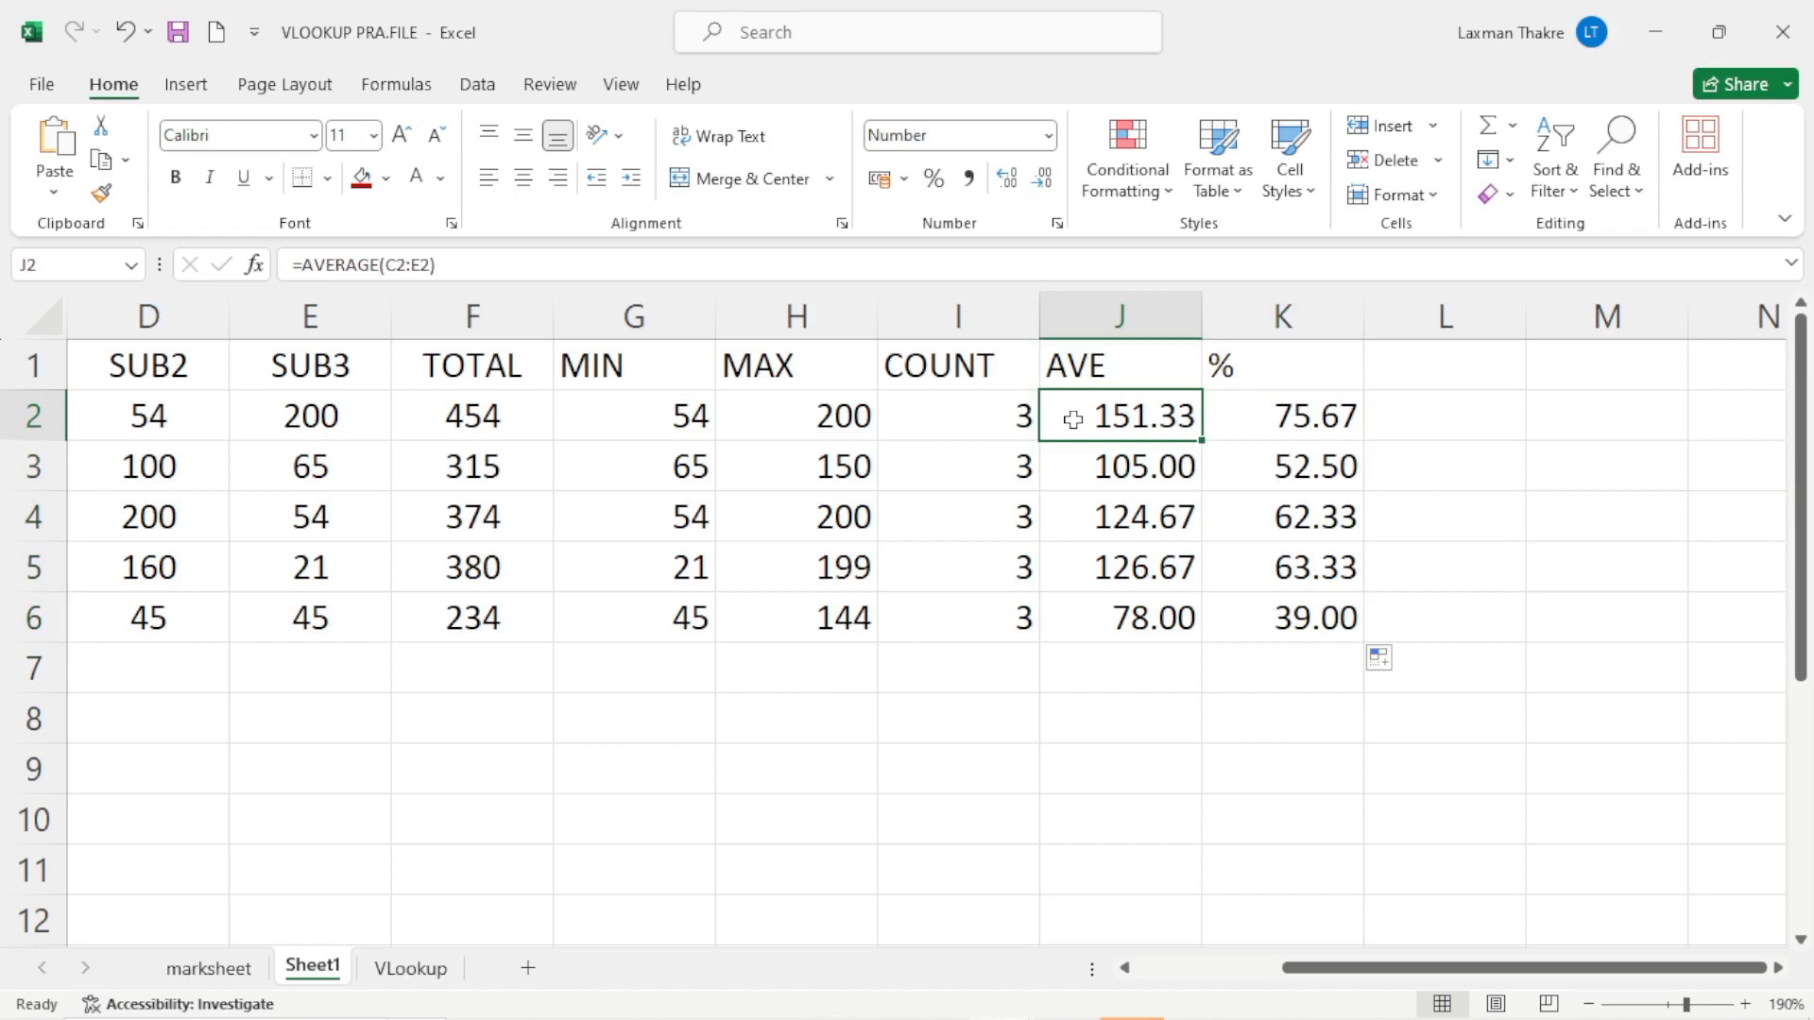
click(1320, 469)
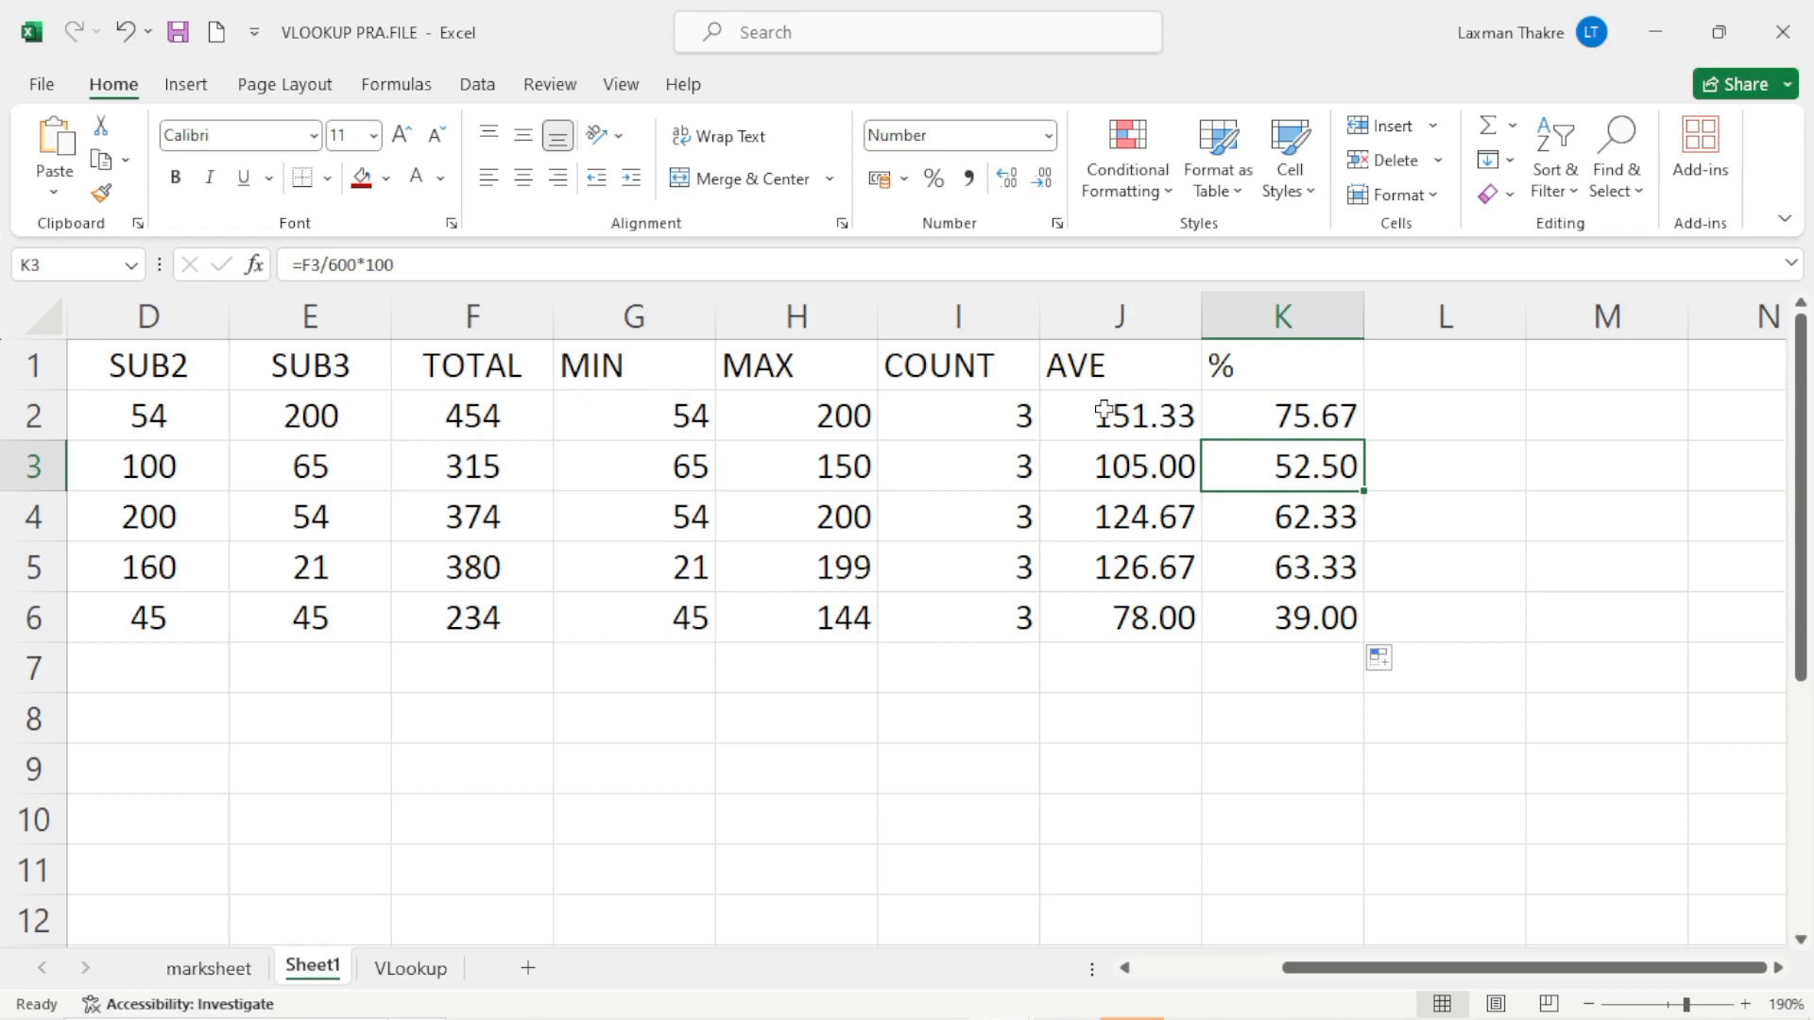
click(1279, 409)
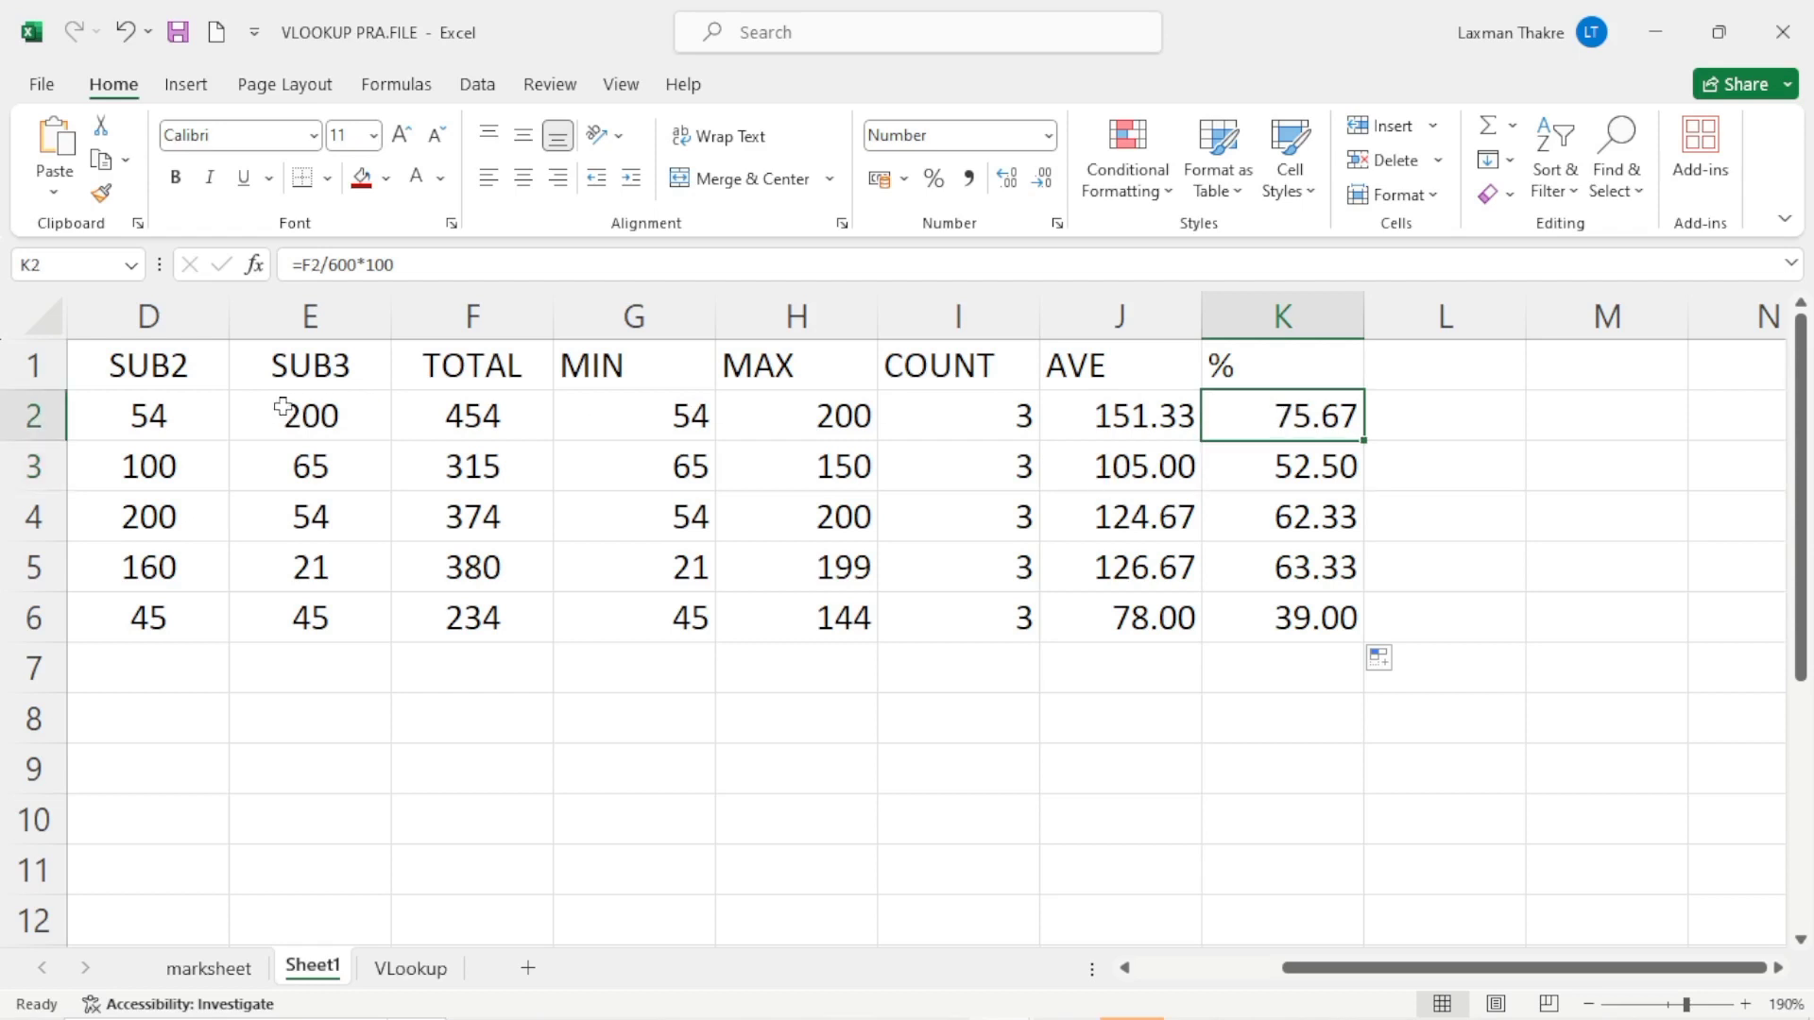
double_click(1294, 416)
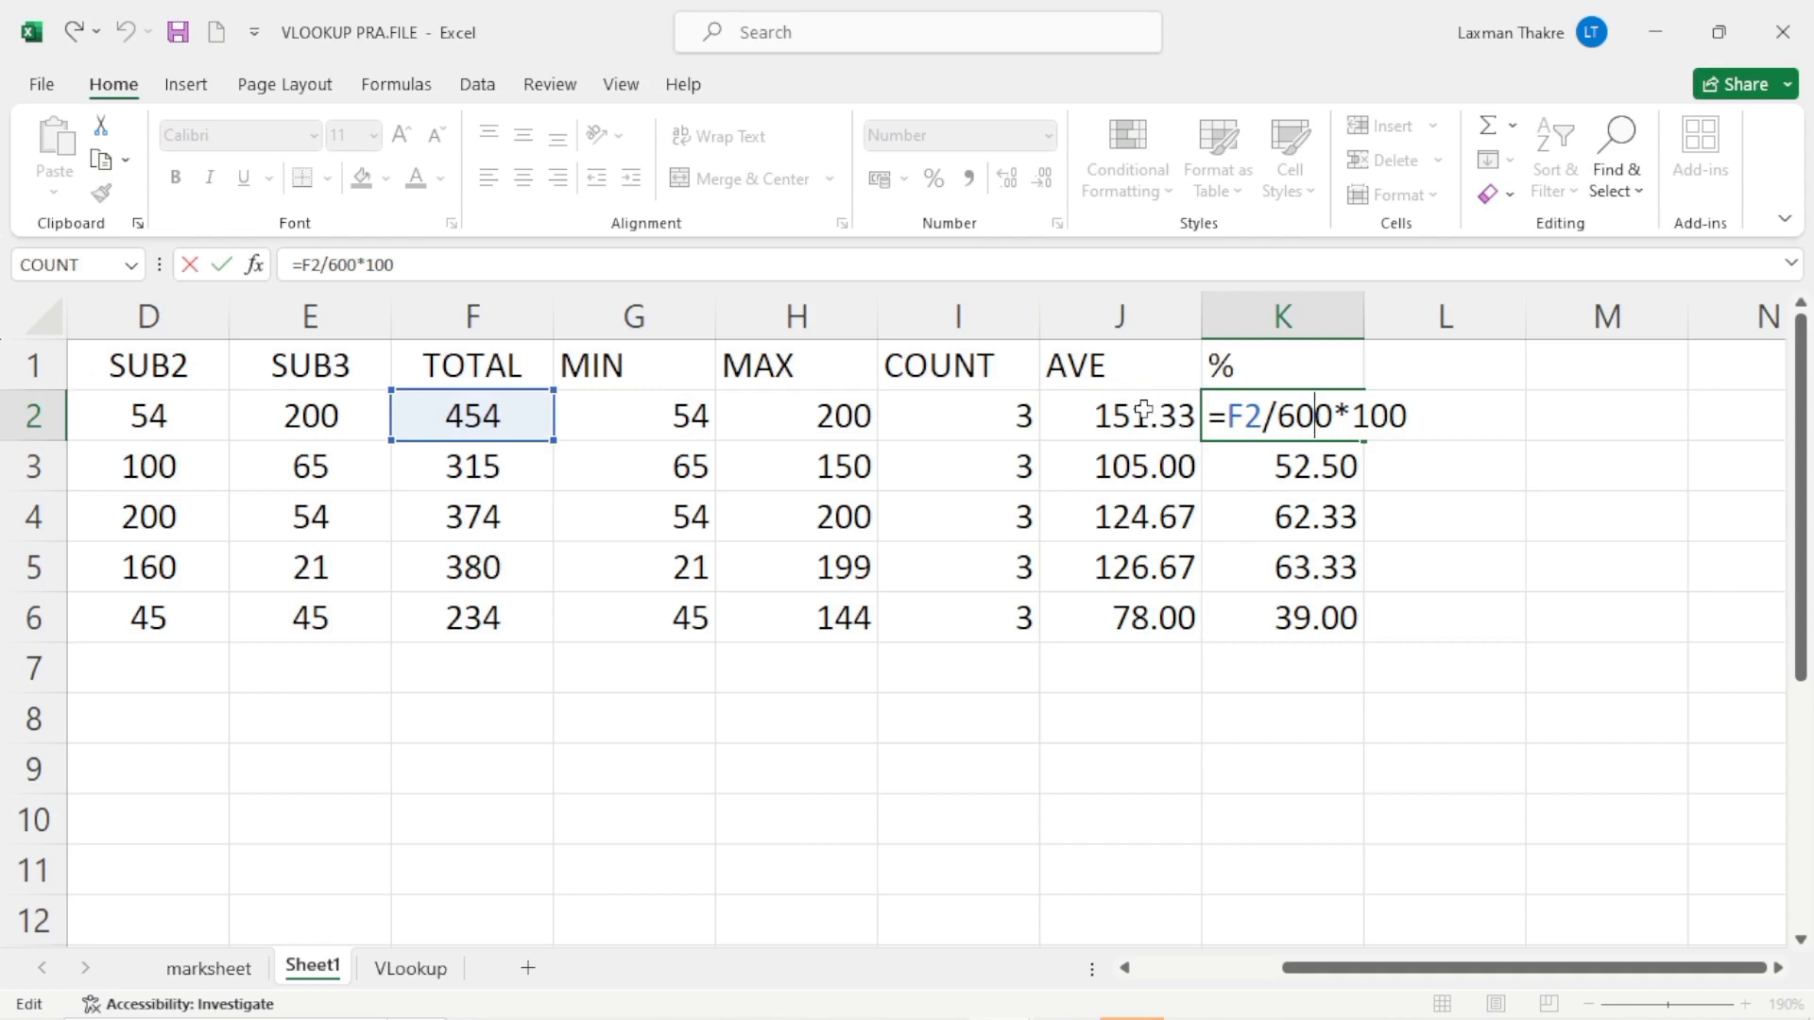
key(Return)
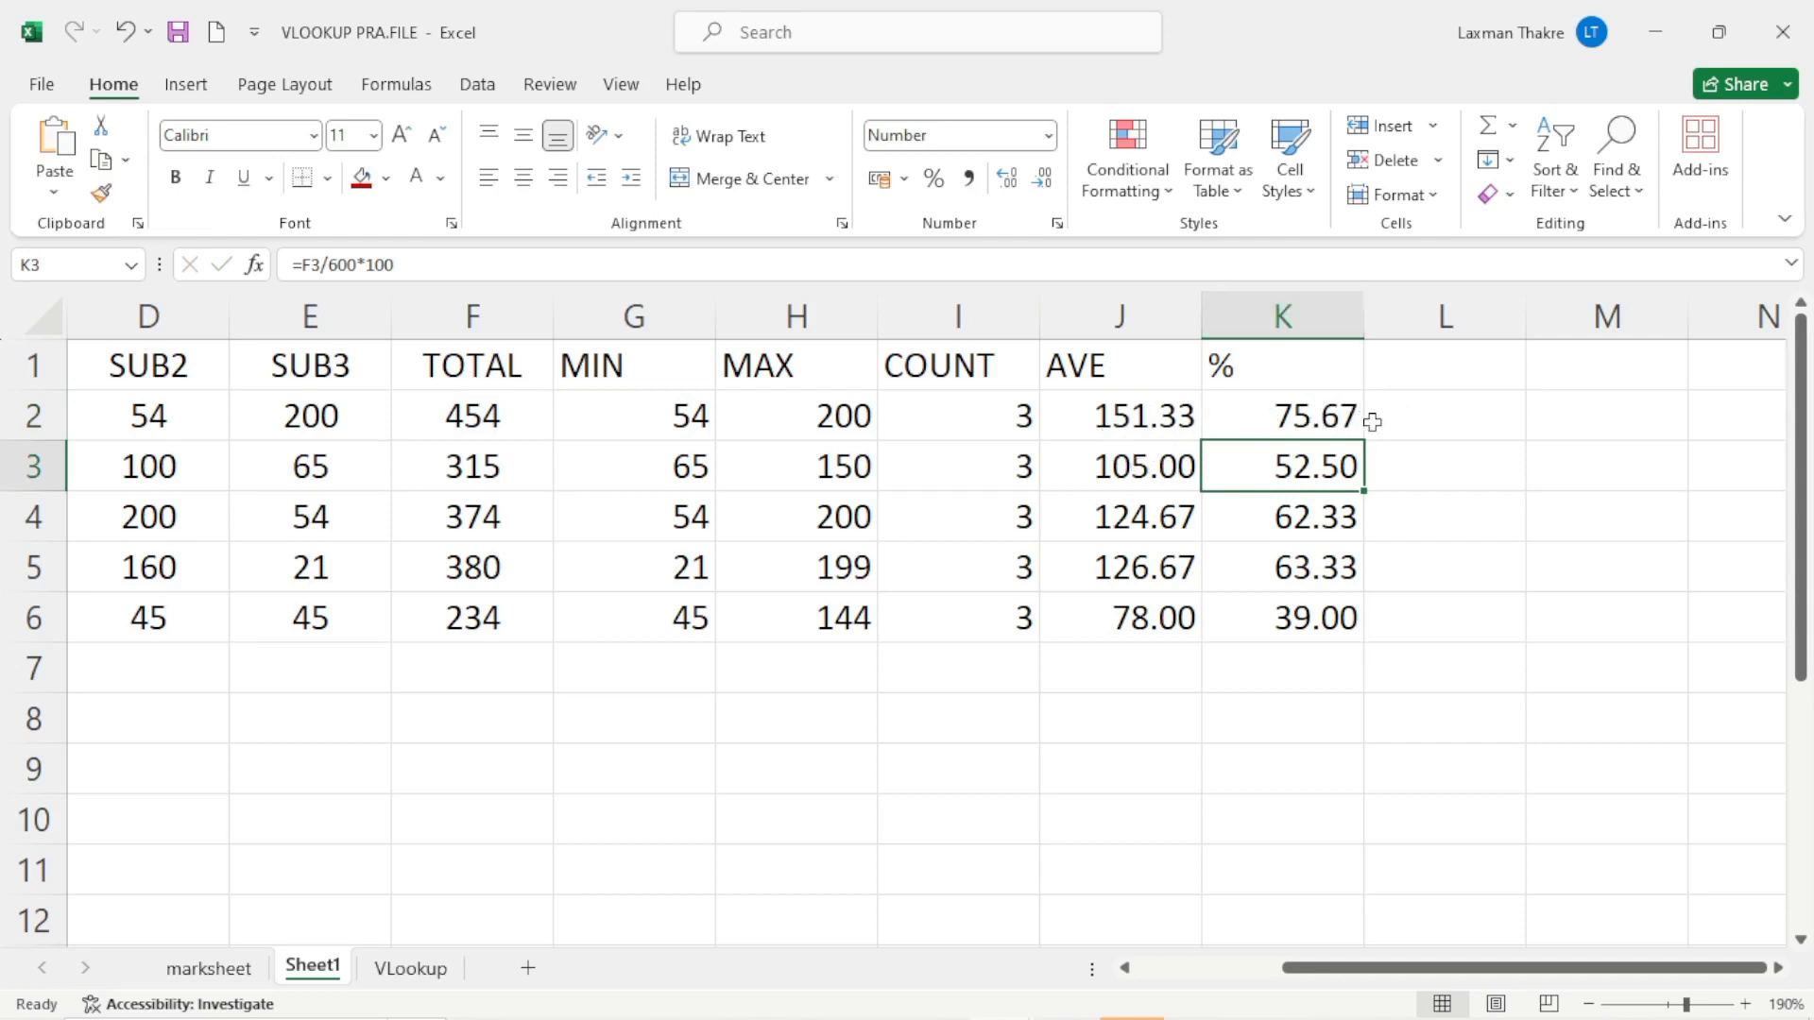
key(Left)
key(Left)
key(Left)
key(Left)
key(Left)
key(Left)
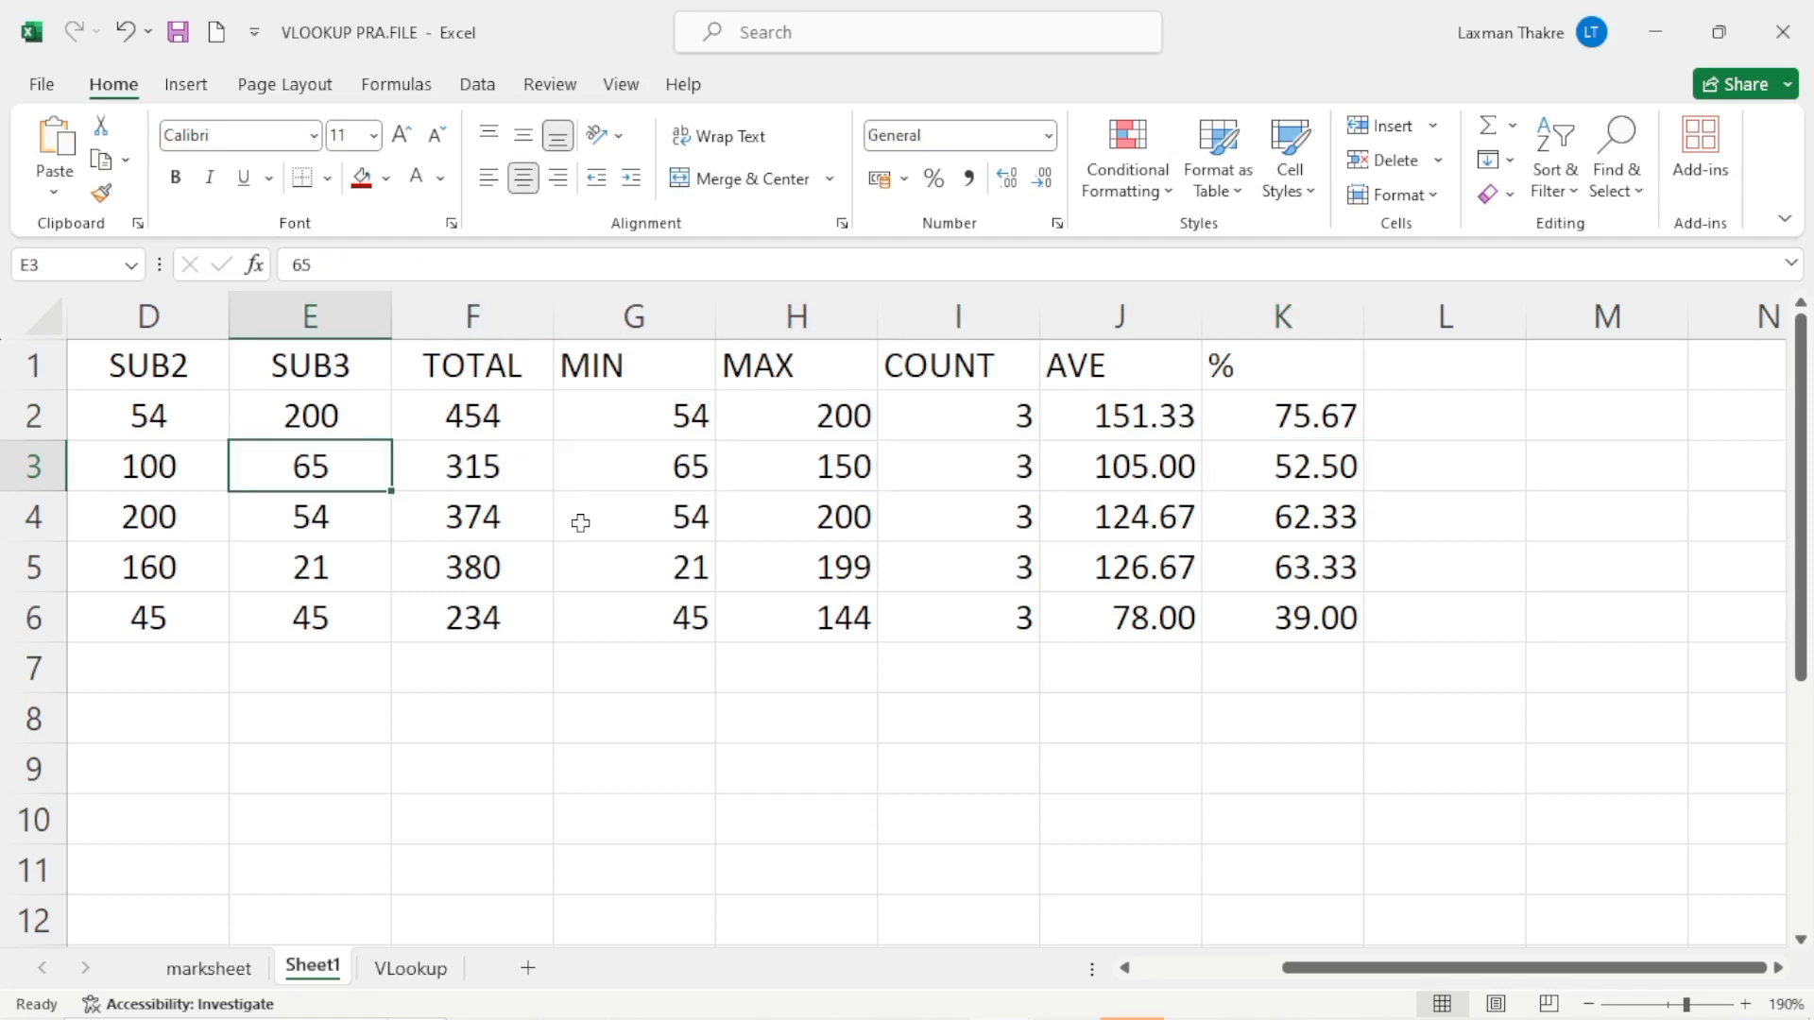
key(Left)
key(Left)
key(Left)
key(Left)
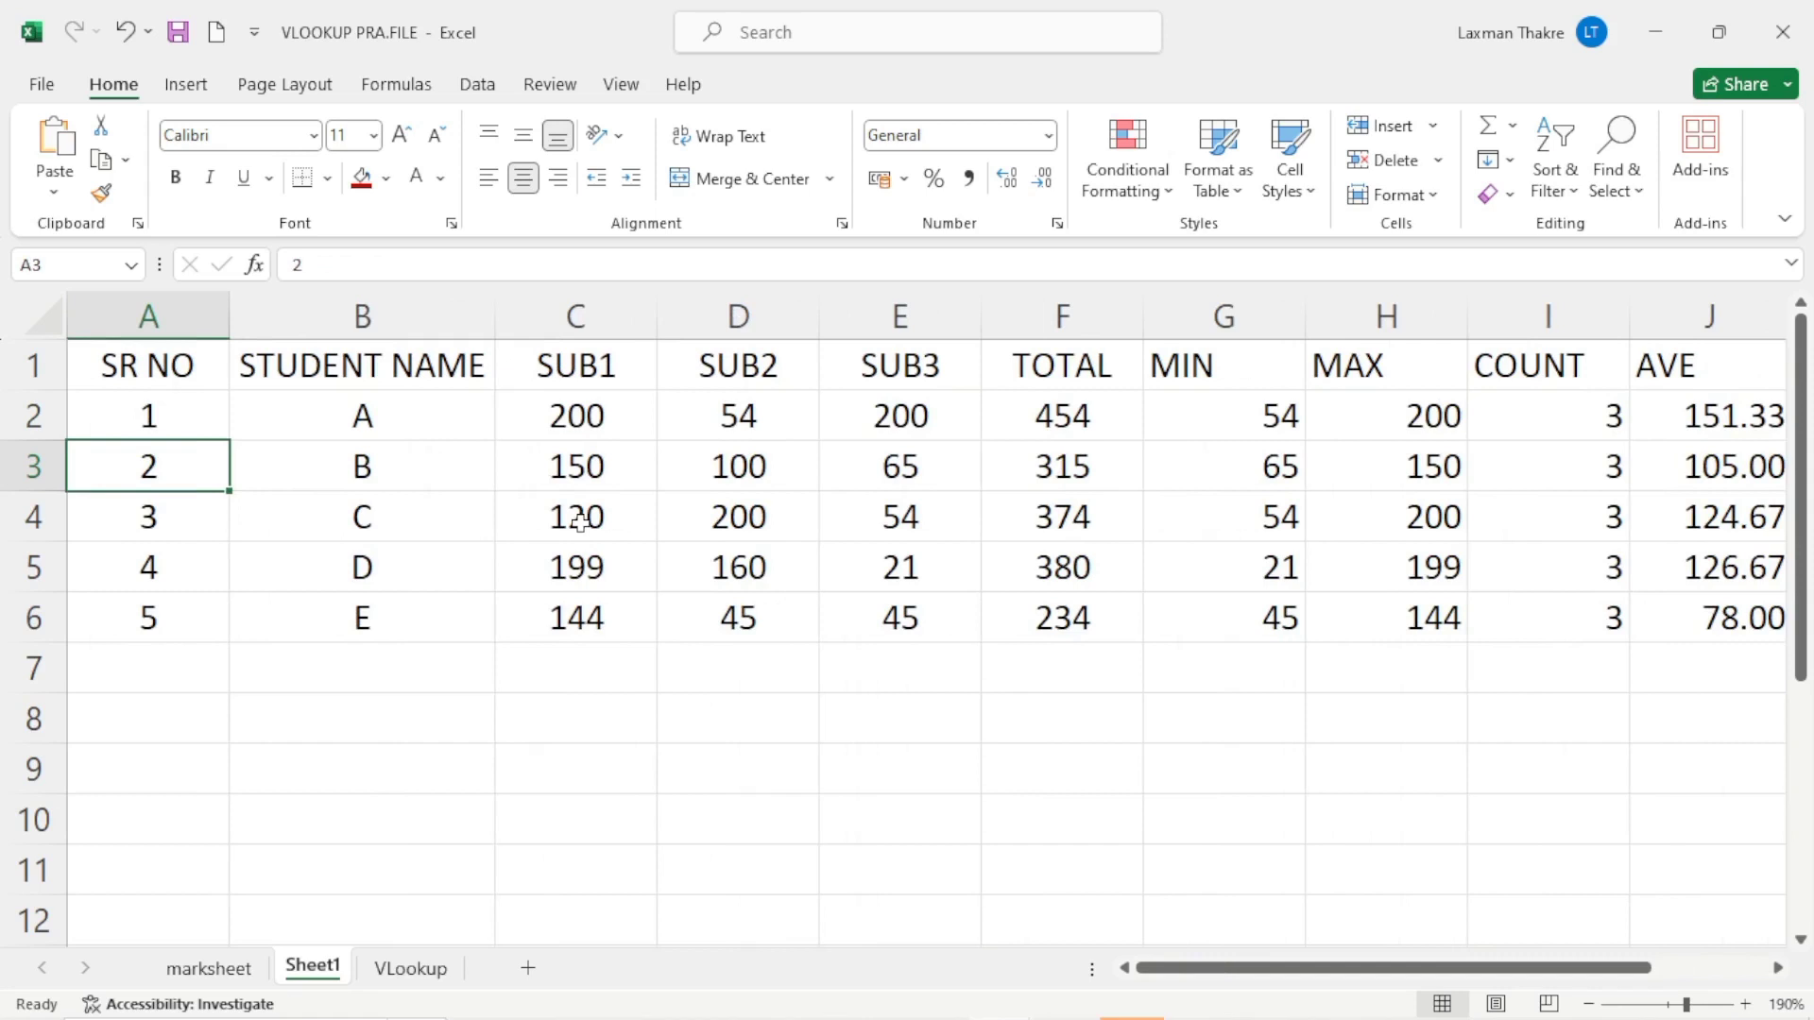
Insert a blank row above the marksheet's header row.
scroll(735, 513, down, 3)
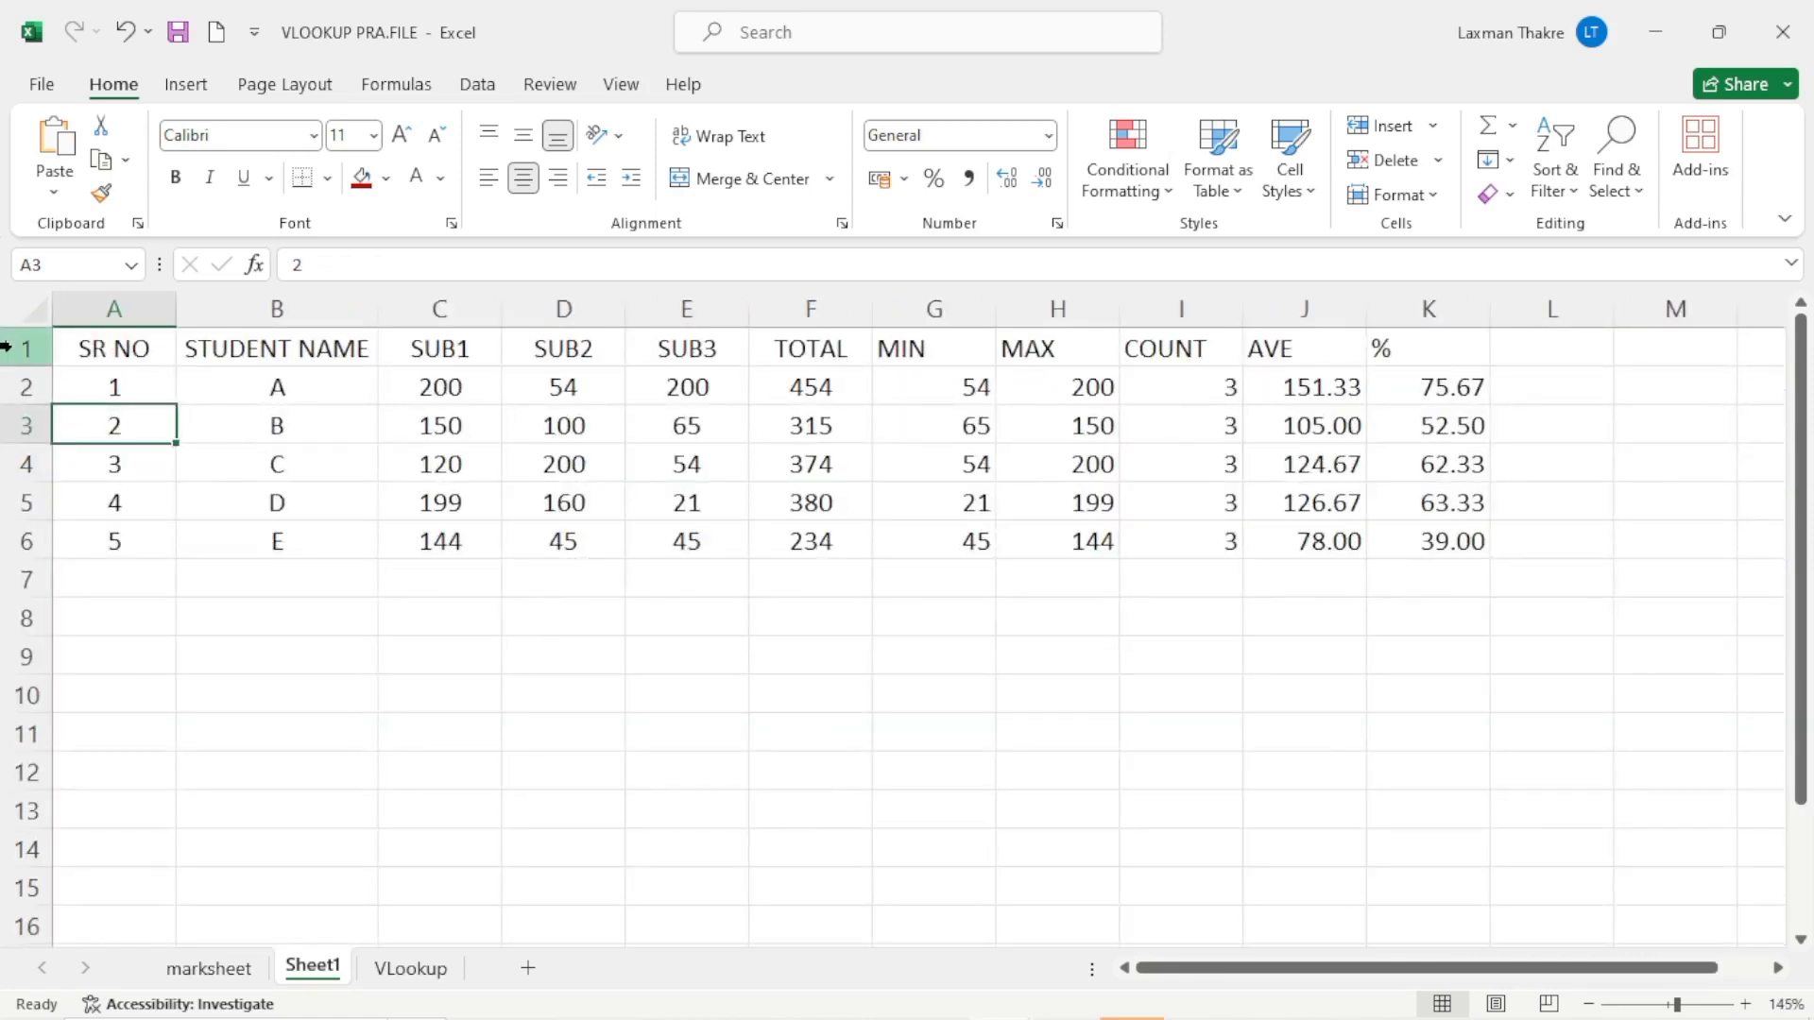
drag(1426, 352, 90, 348)
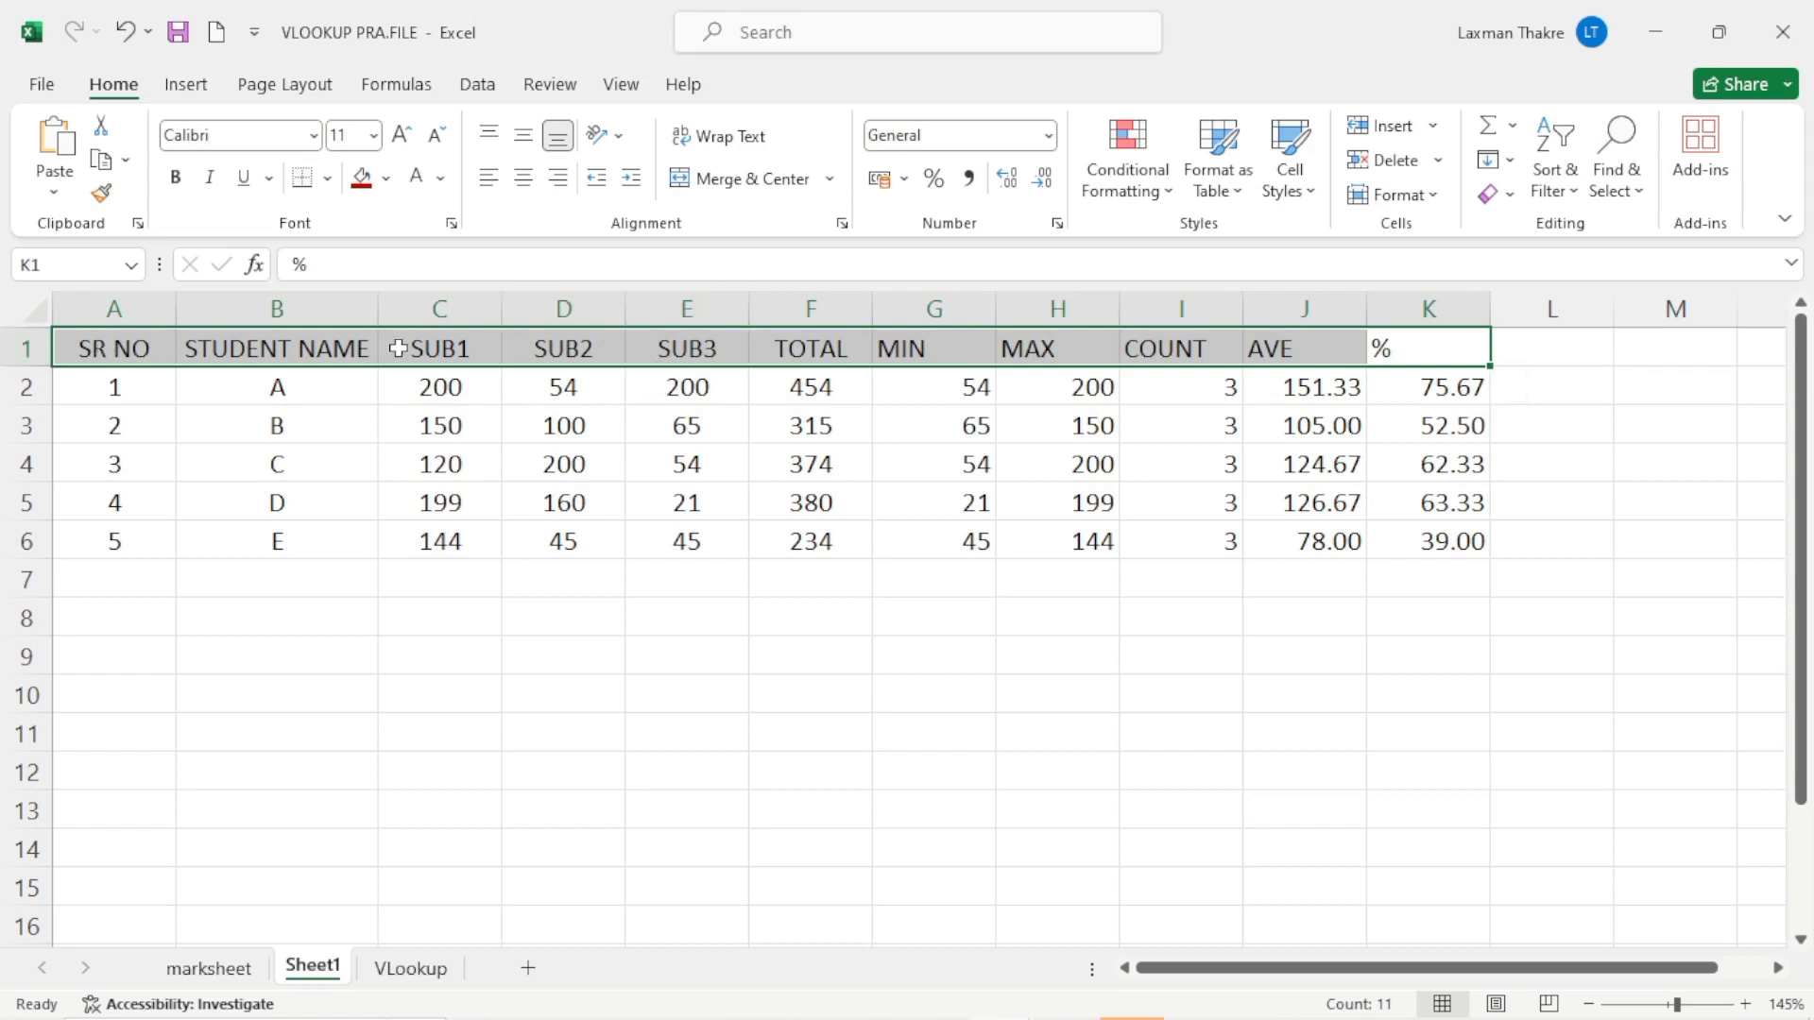
click(13, 349)
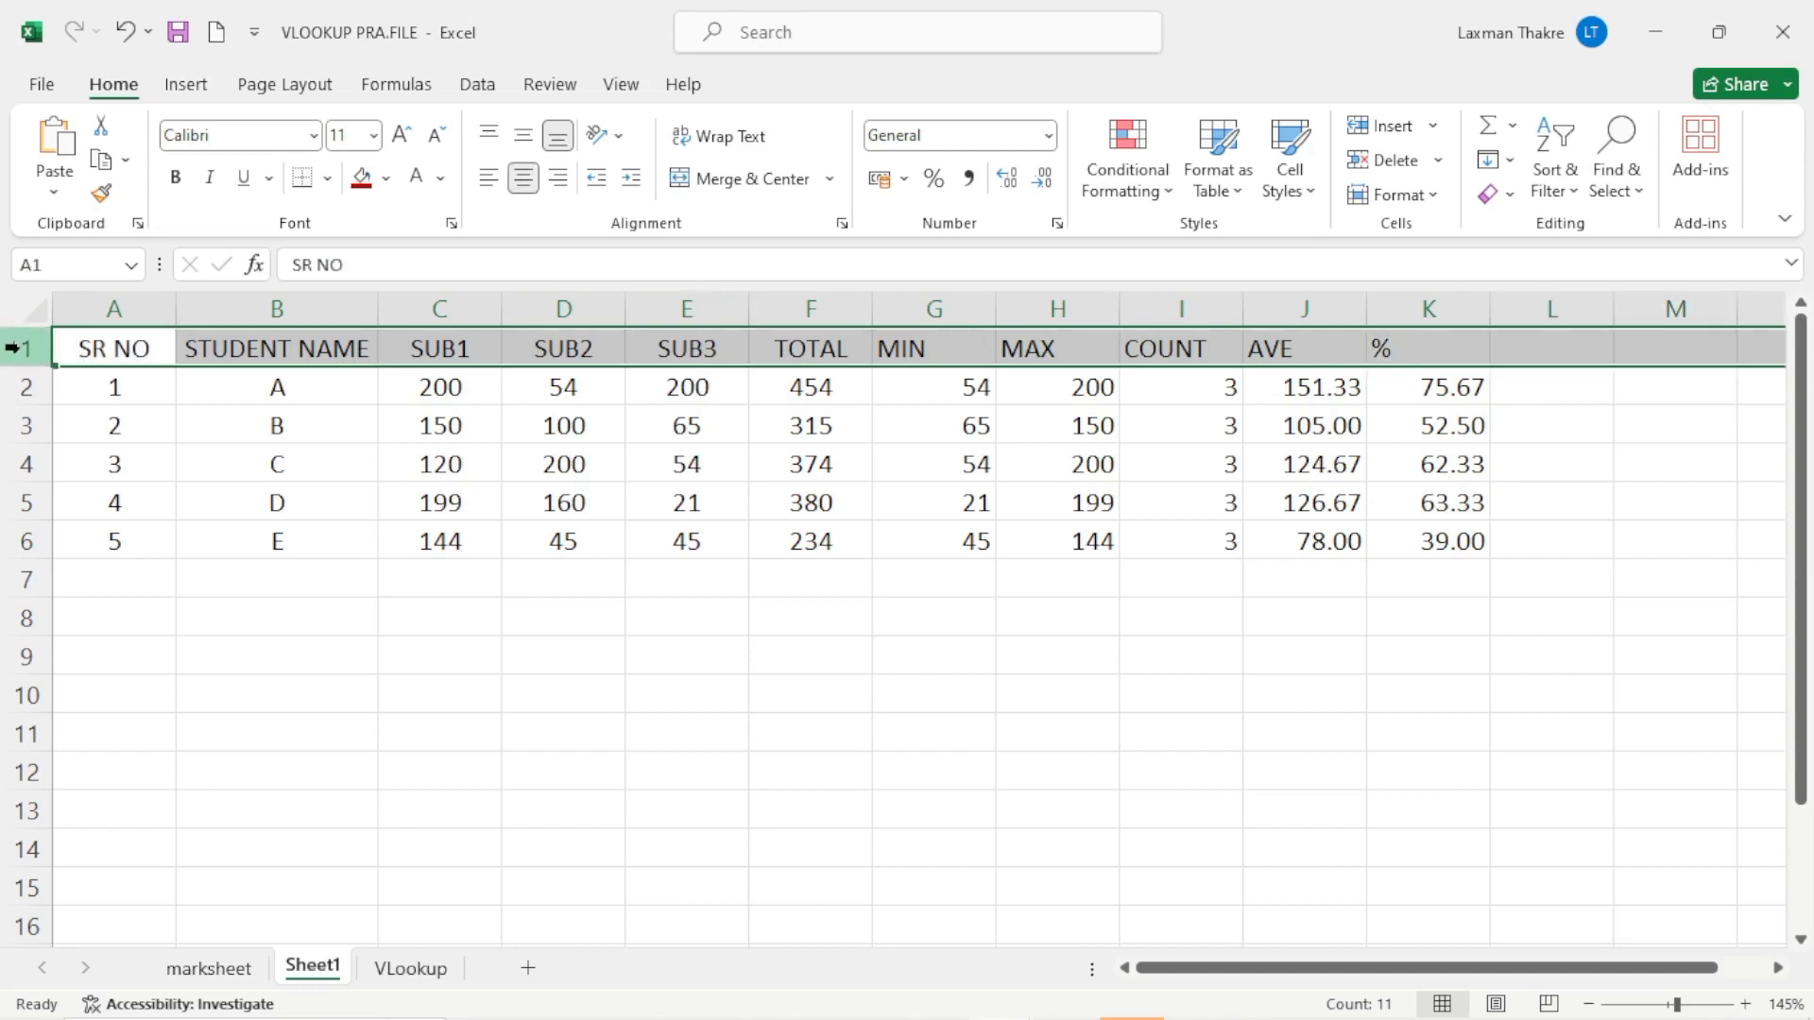
right_click(13, 348)
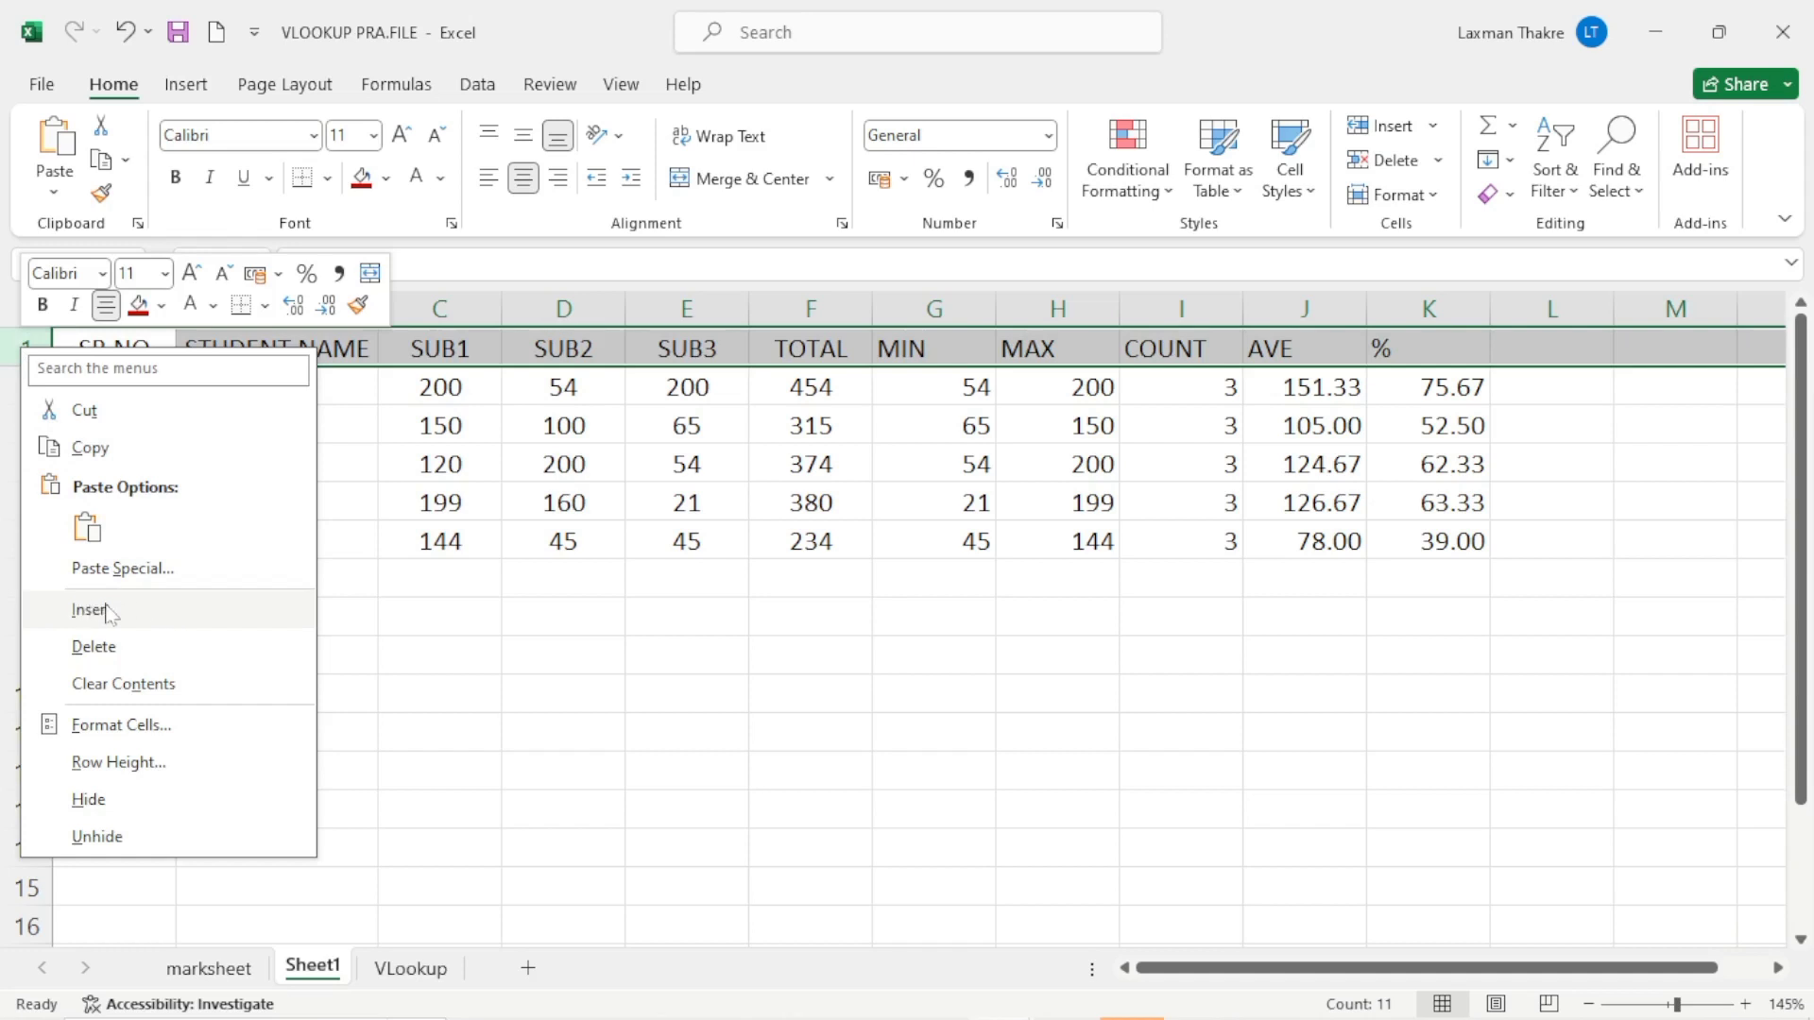
key(Escape)
key(ctrl+shift+plus)
click(139, 352)
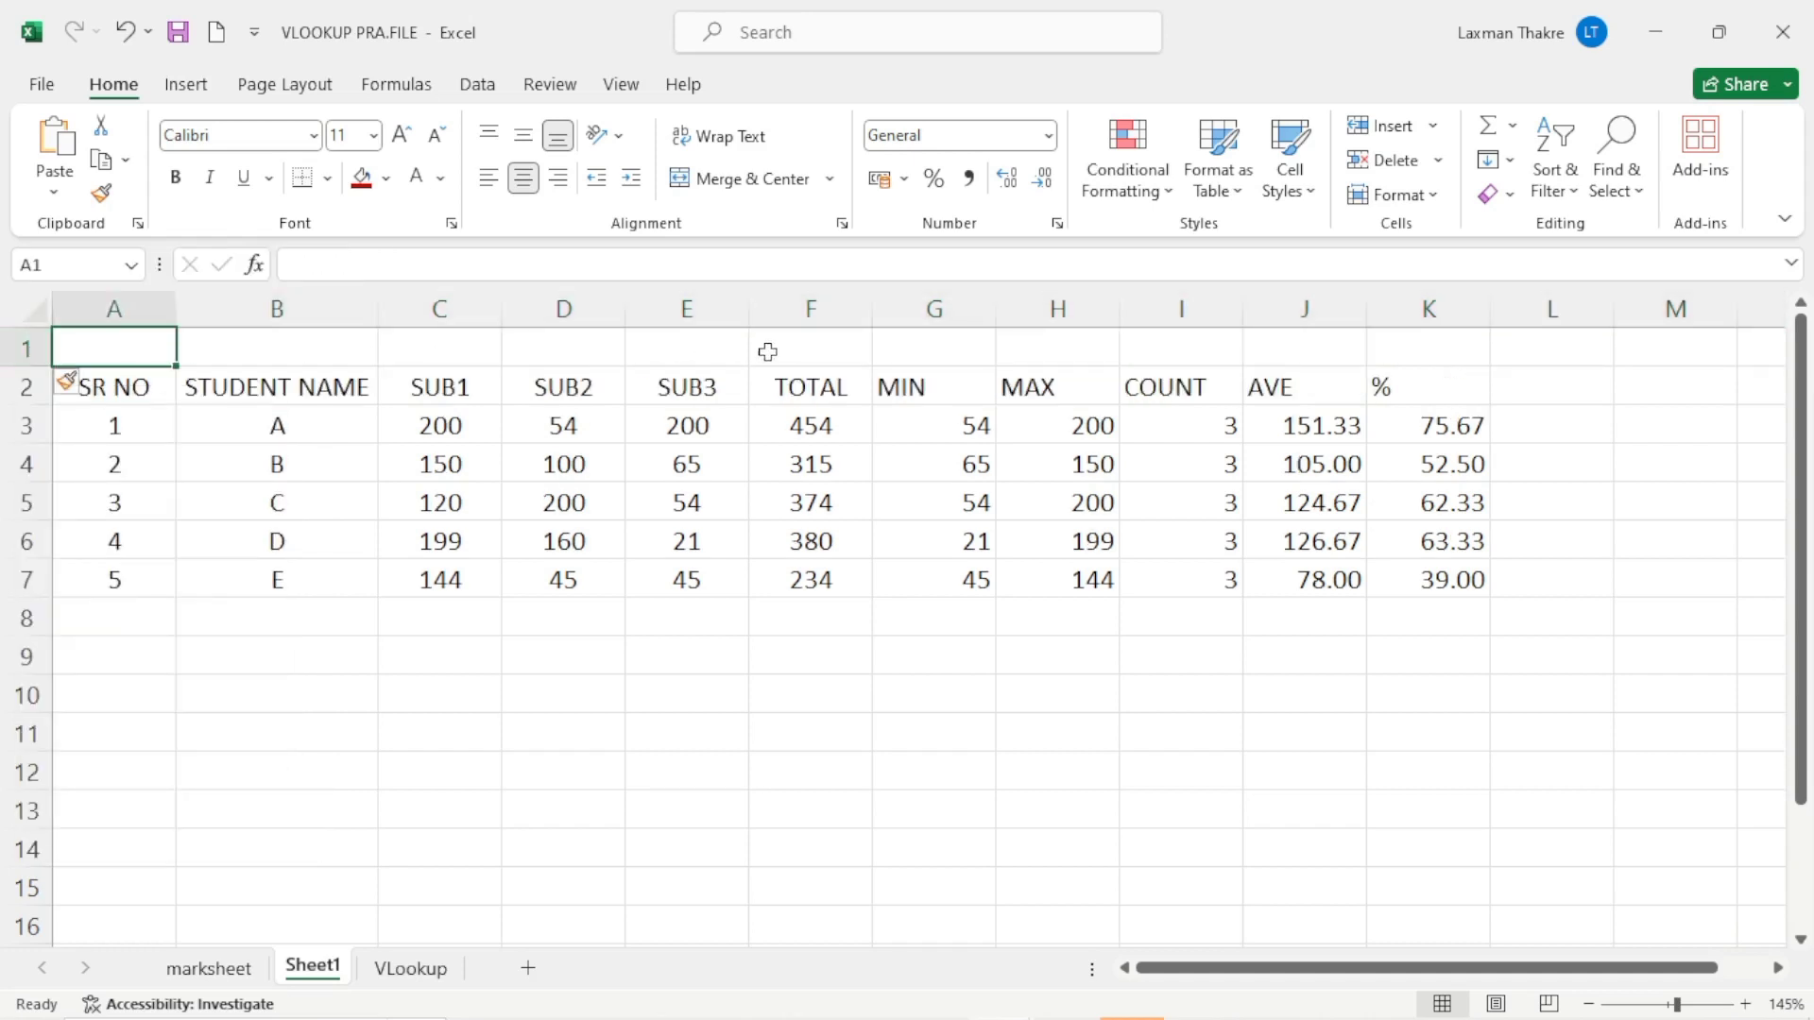
Insert a blank row between the rows of students B and C.
click(26, 508)
right_click(28, 507)
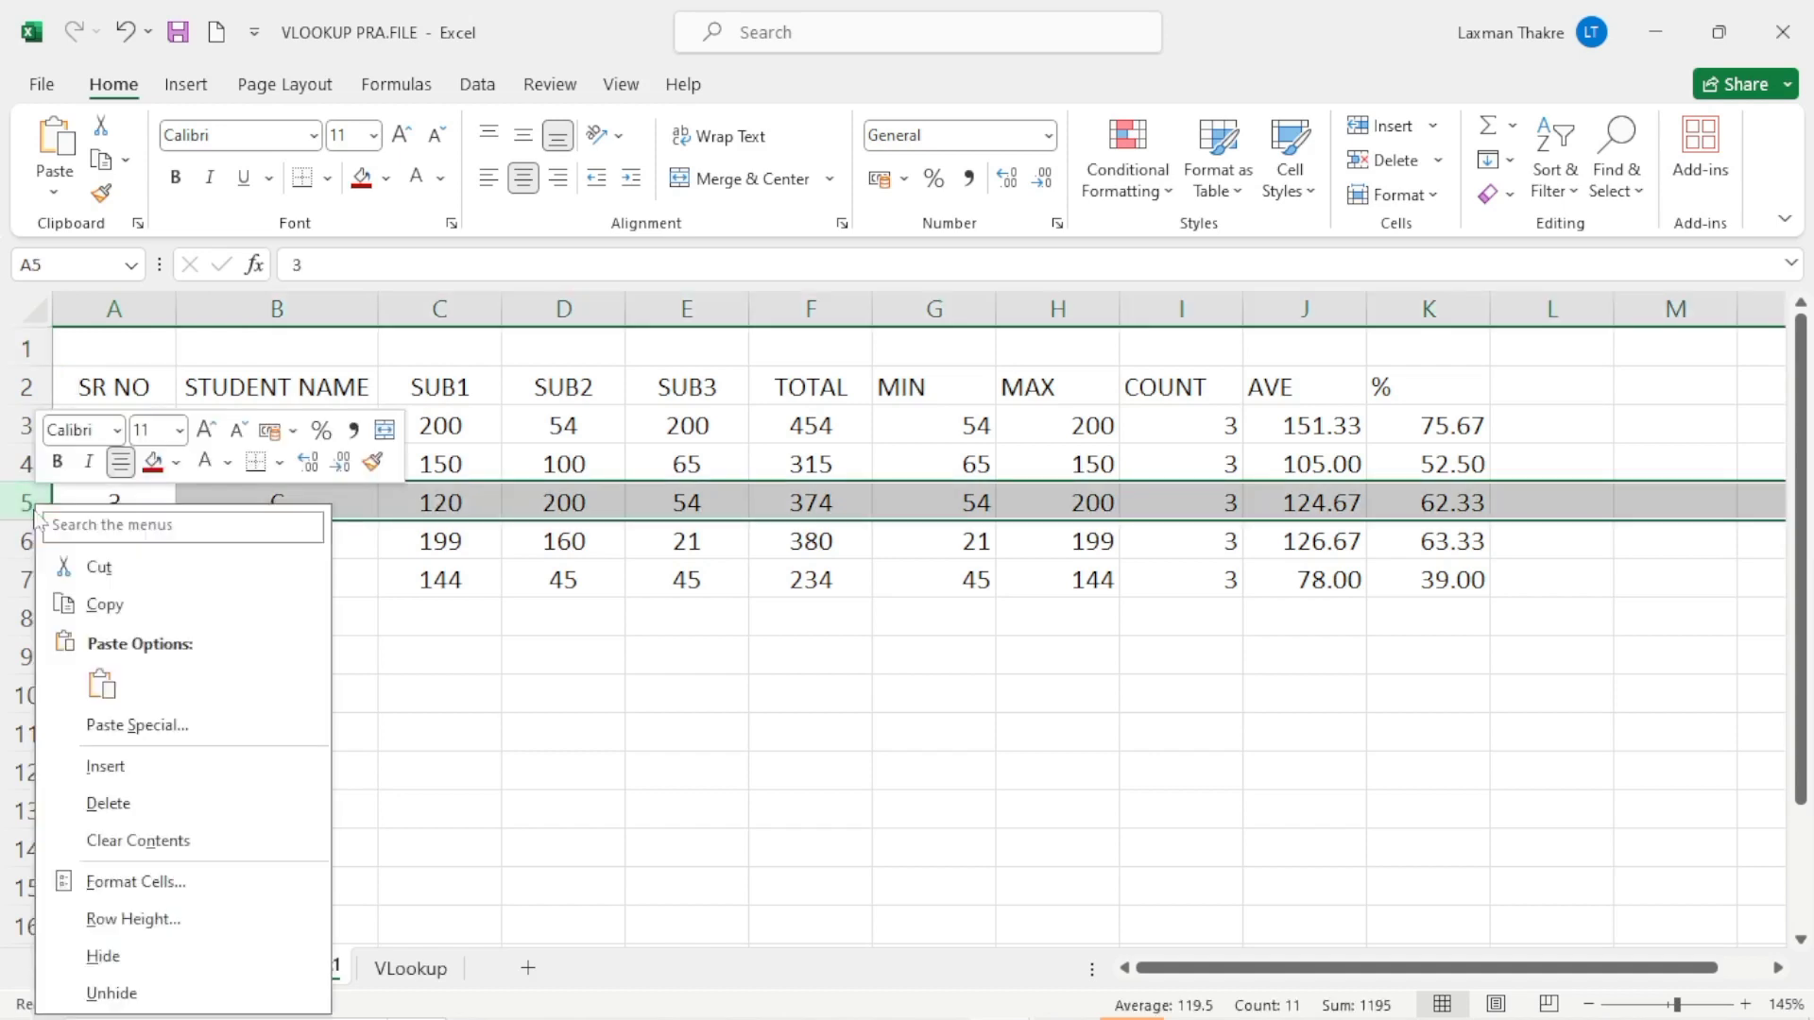
click(121, 764)
click(466, 496)
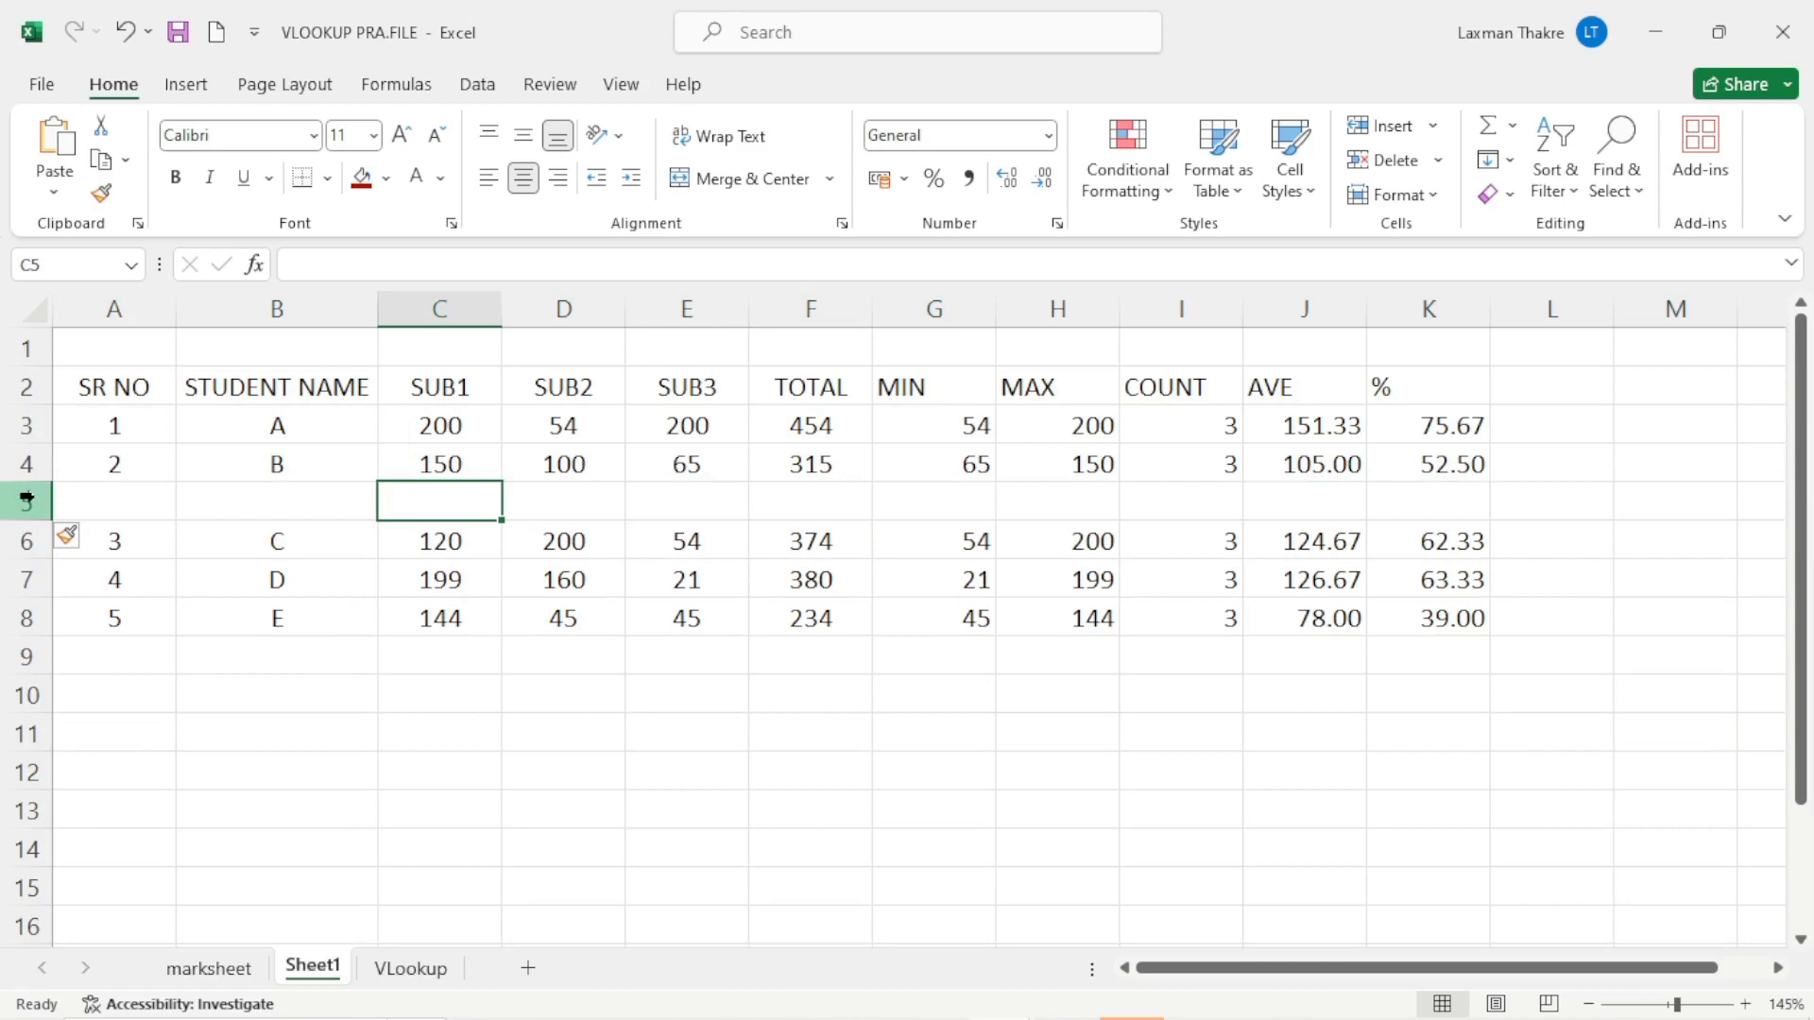
click(27, 498)
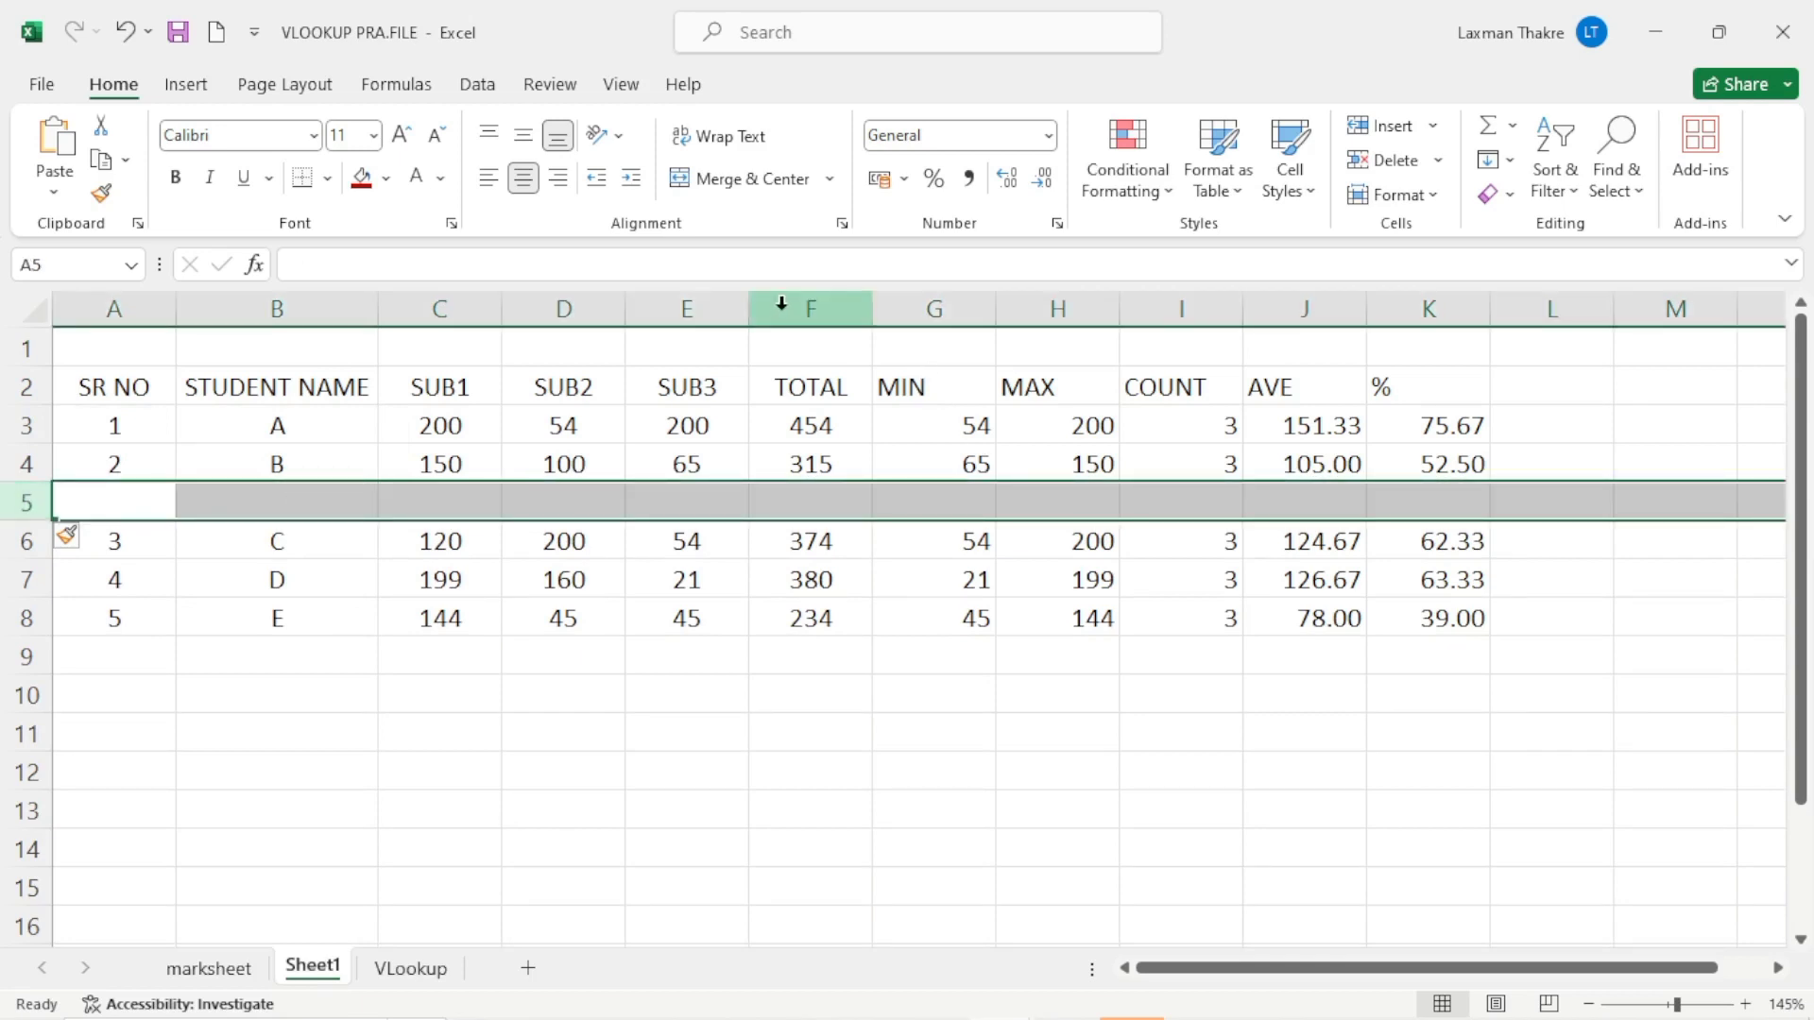
Insert a blank column between the SUB3 and TOTAL columns.
click(808, 309)
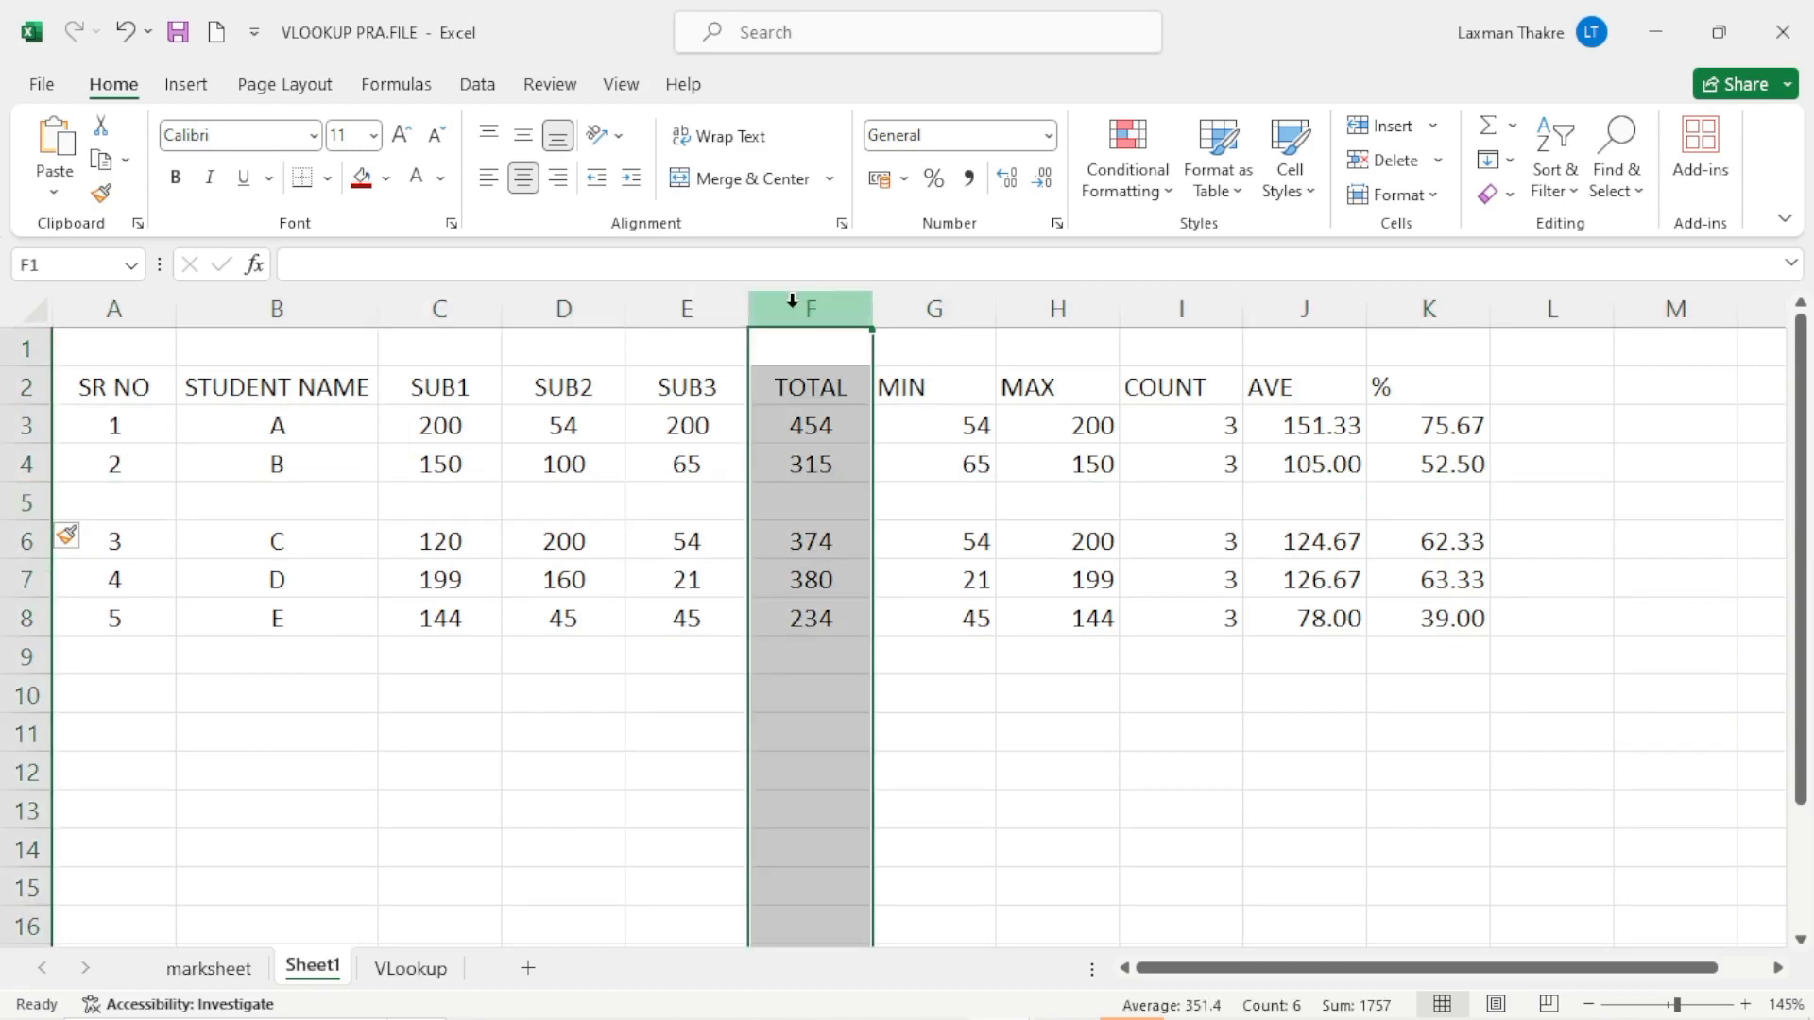
right_click(794, 306)
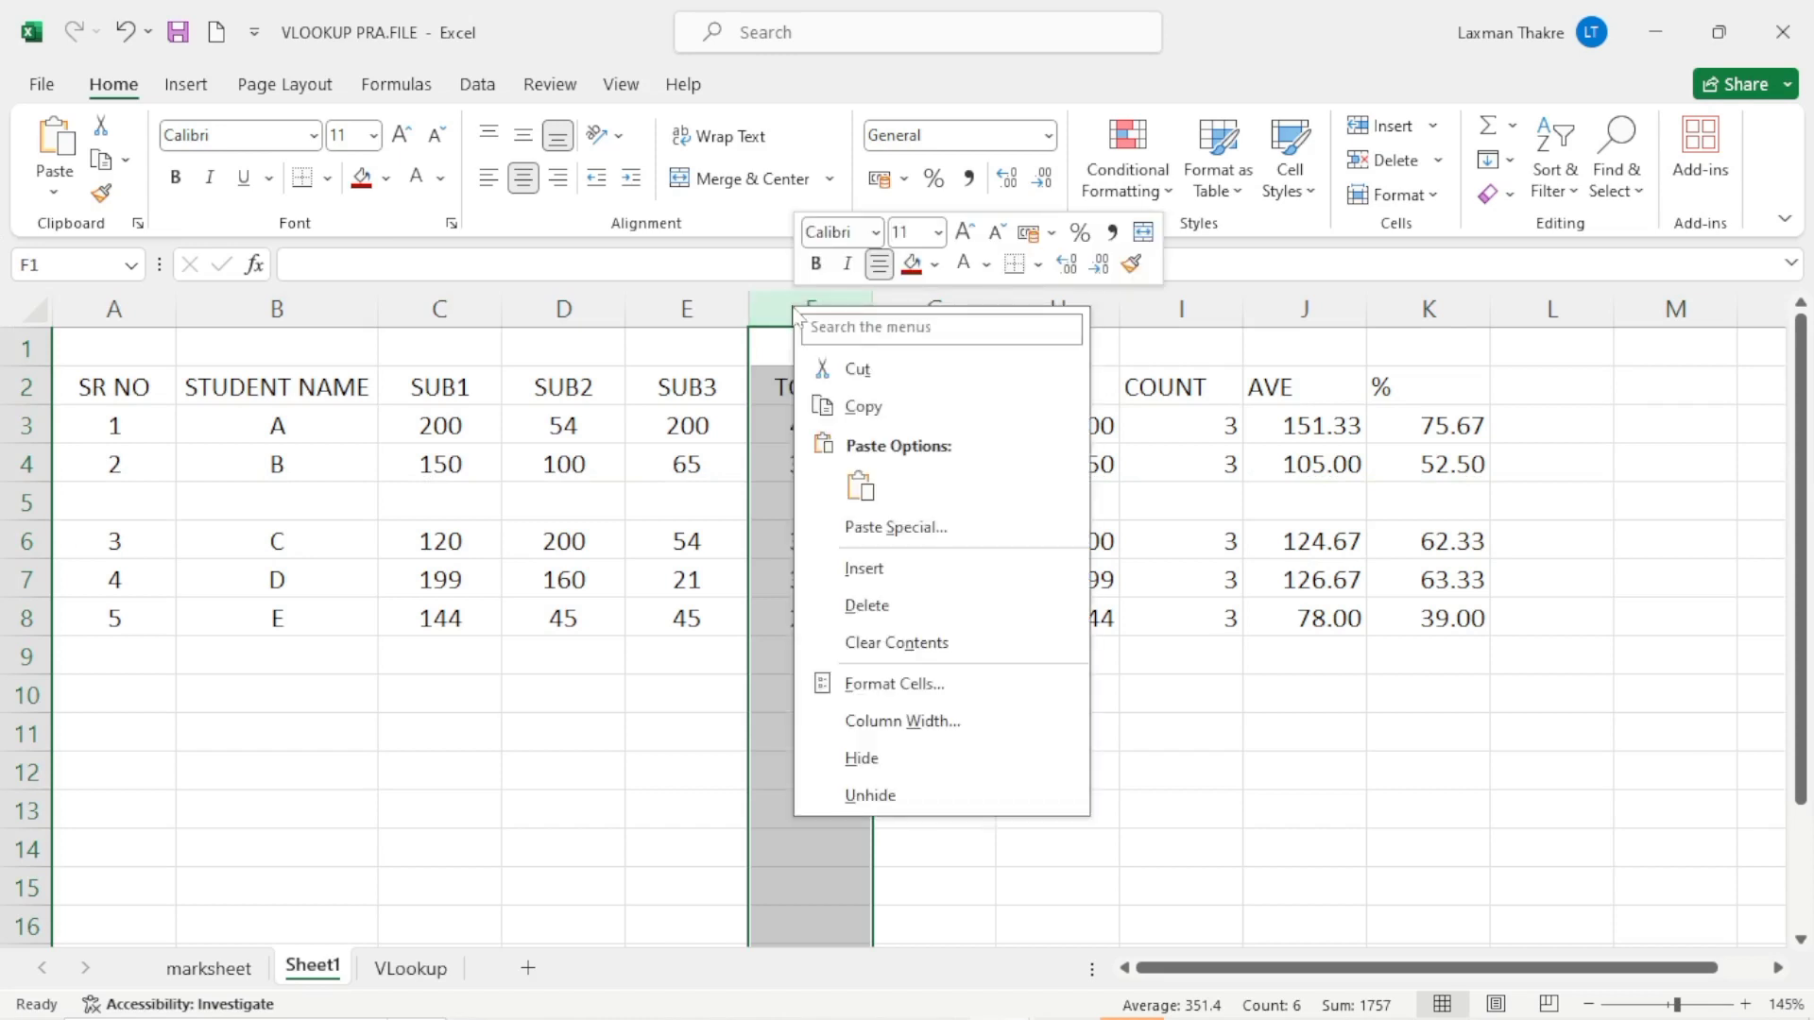
click(864, 569)
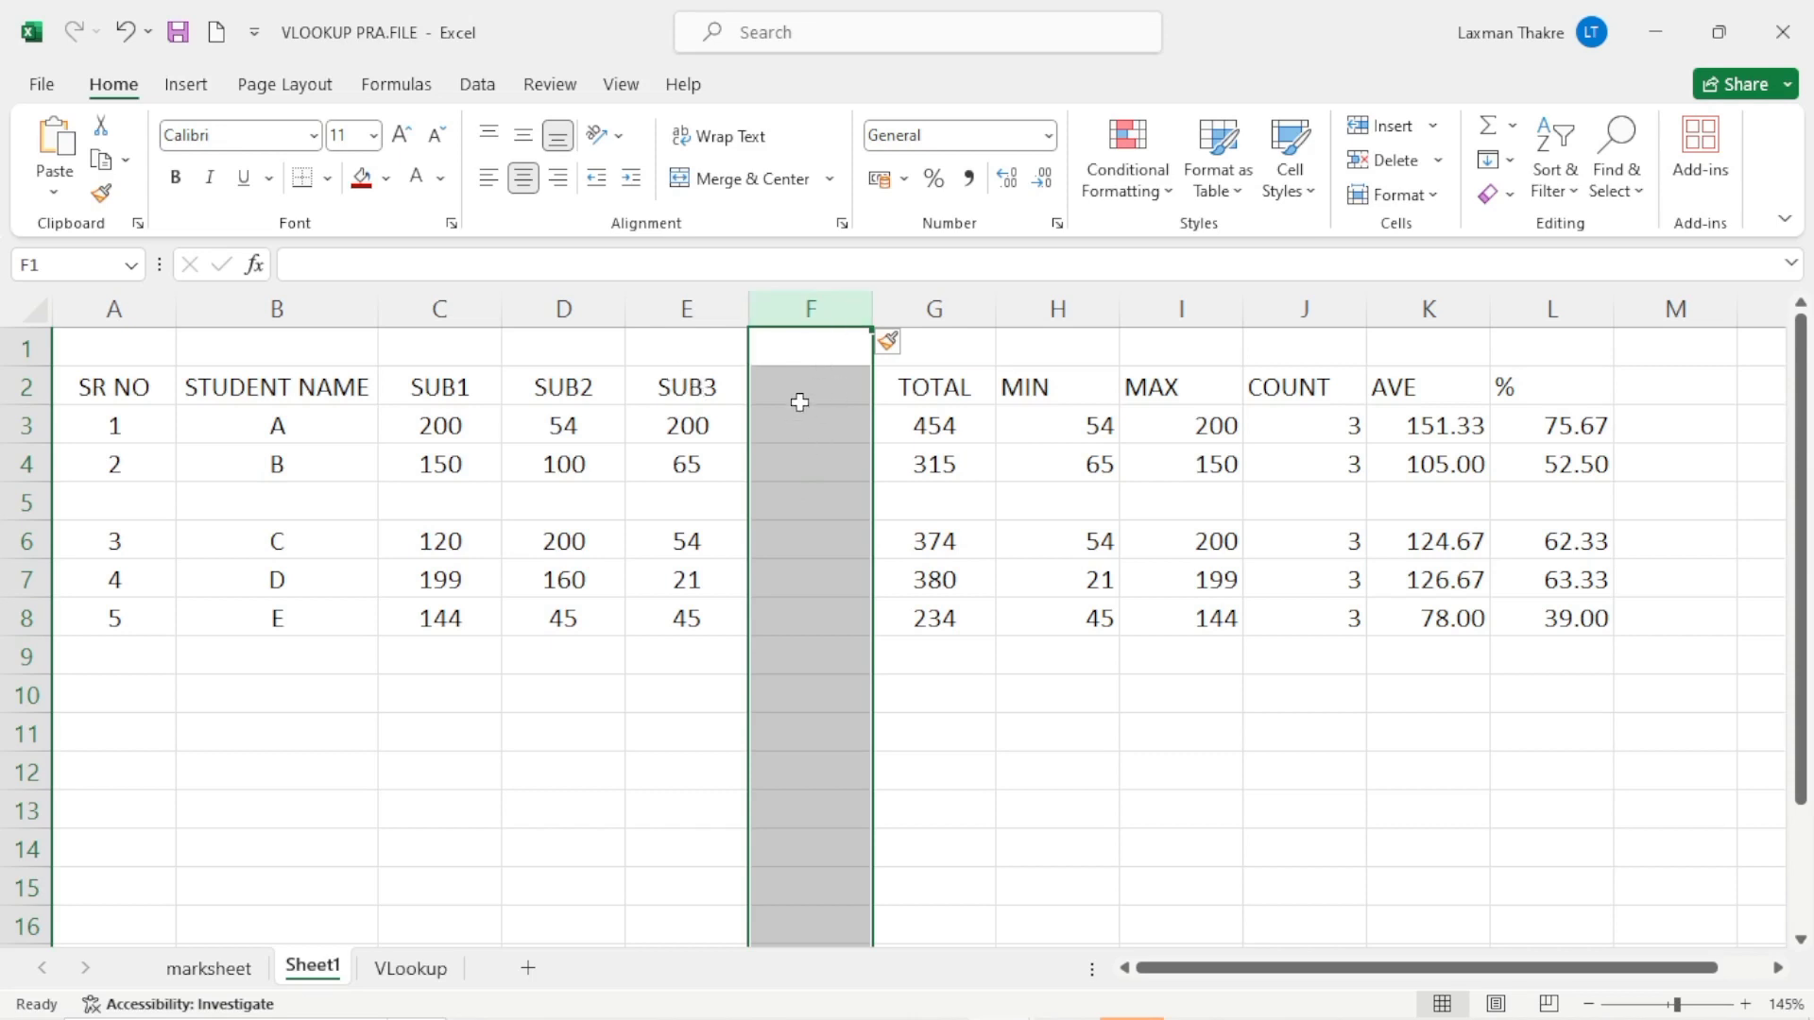
Insert a second blank column between the SUB3 and TOTAL columns.
right_click(813, 310)
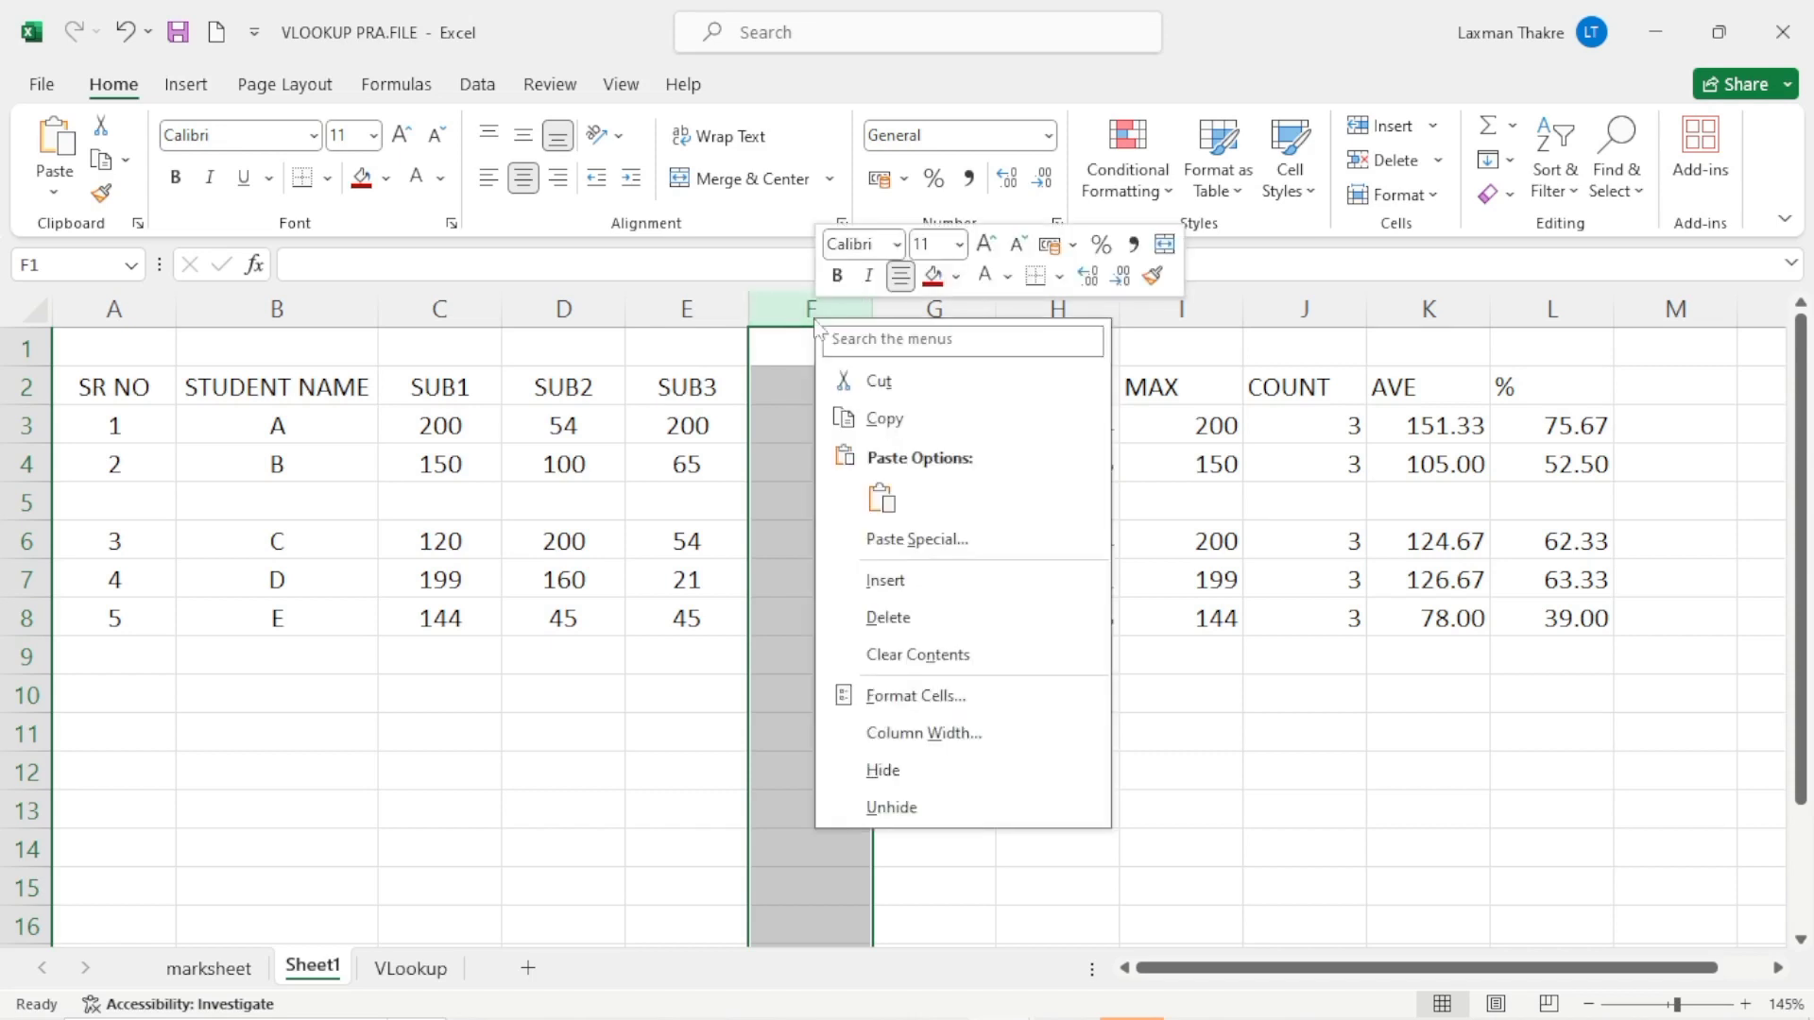
click(905, 578)
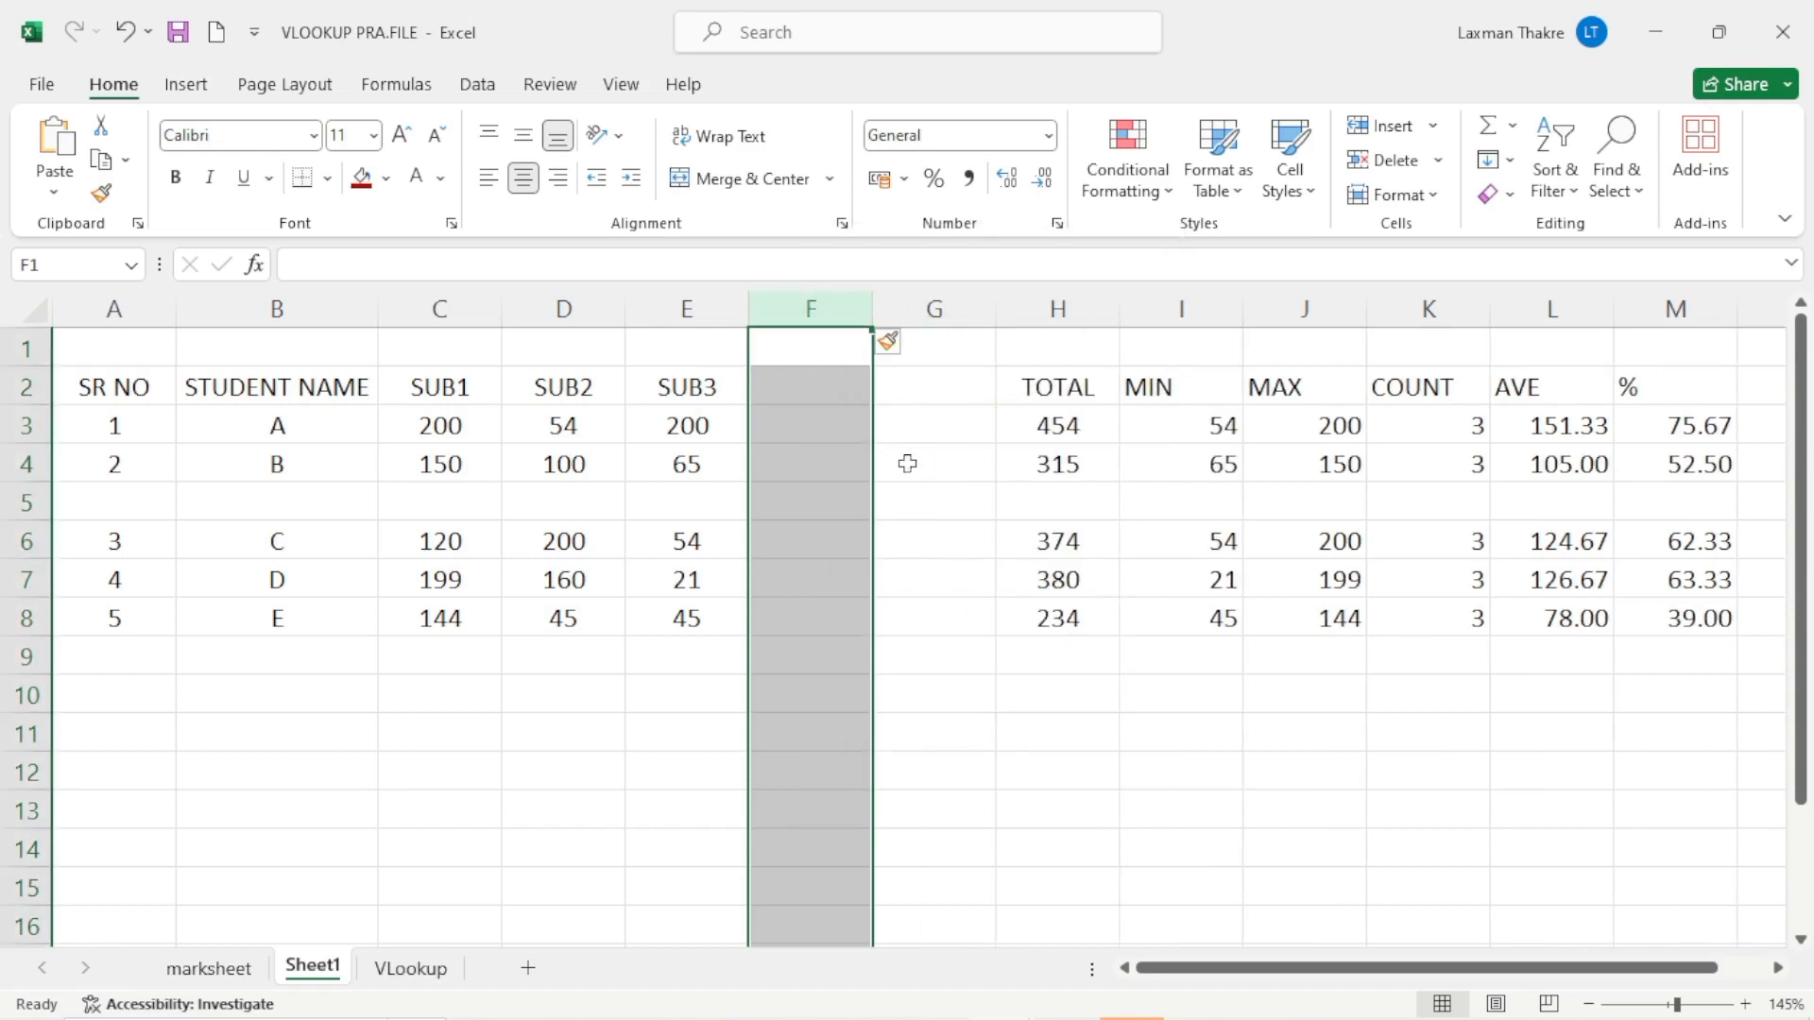
Delete both blank columns between SUB3 and TOTAL and the blank row between students B and C.
right_click(794, 311)
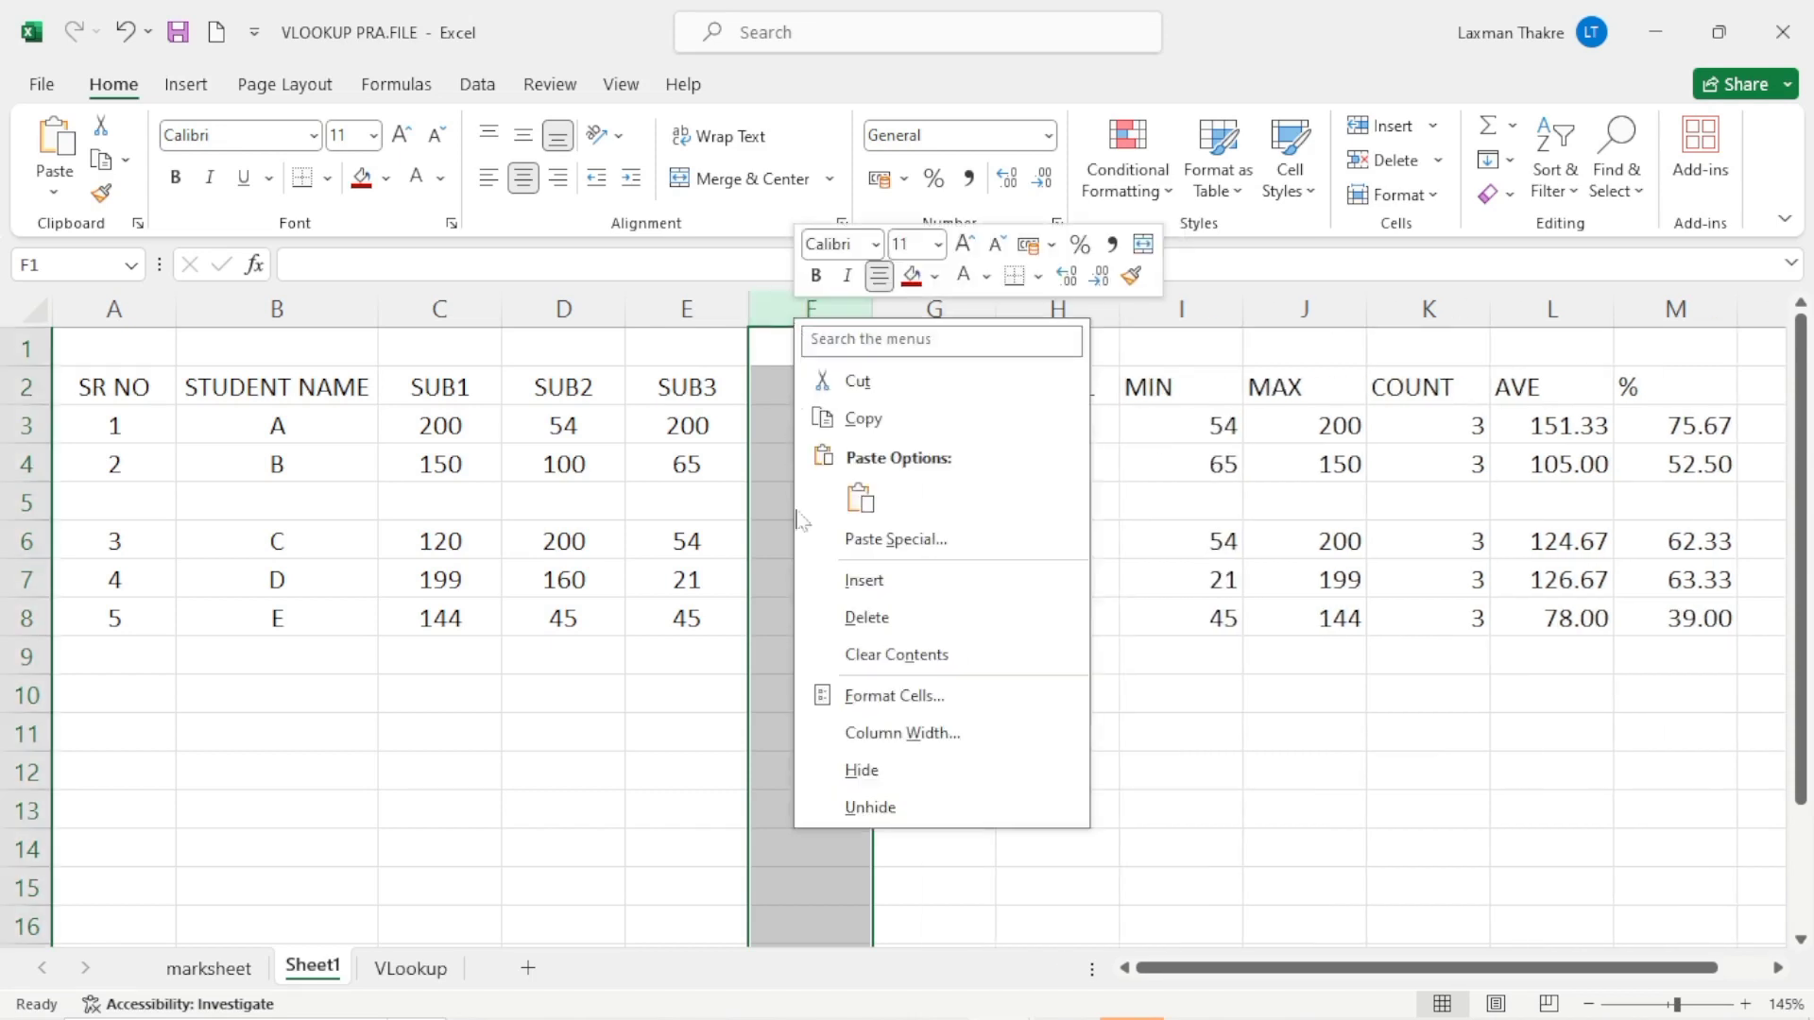
click(868, 617)
right_click(826, 307)
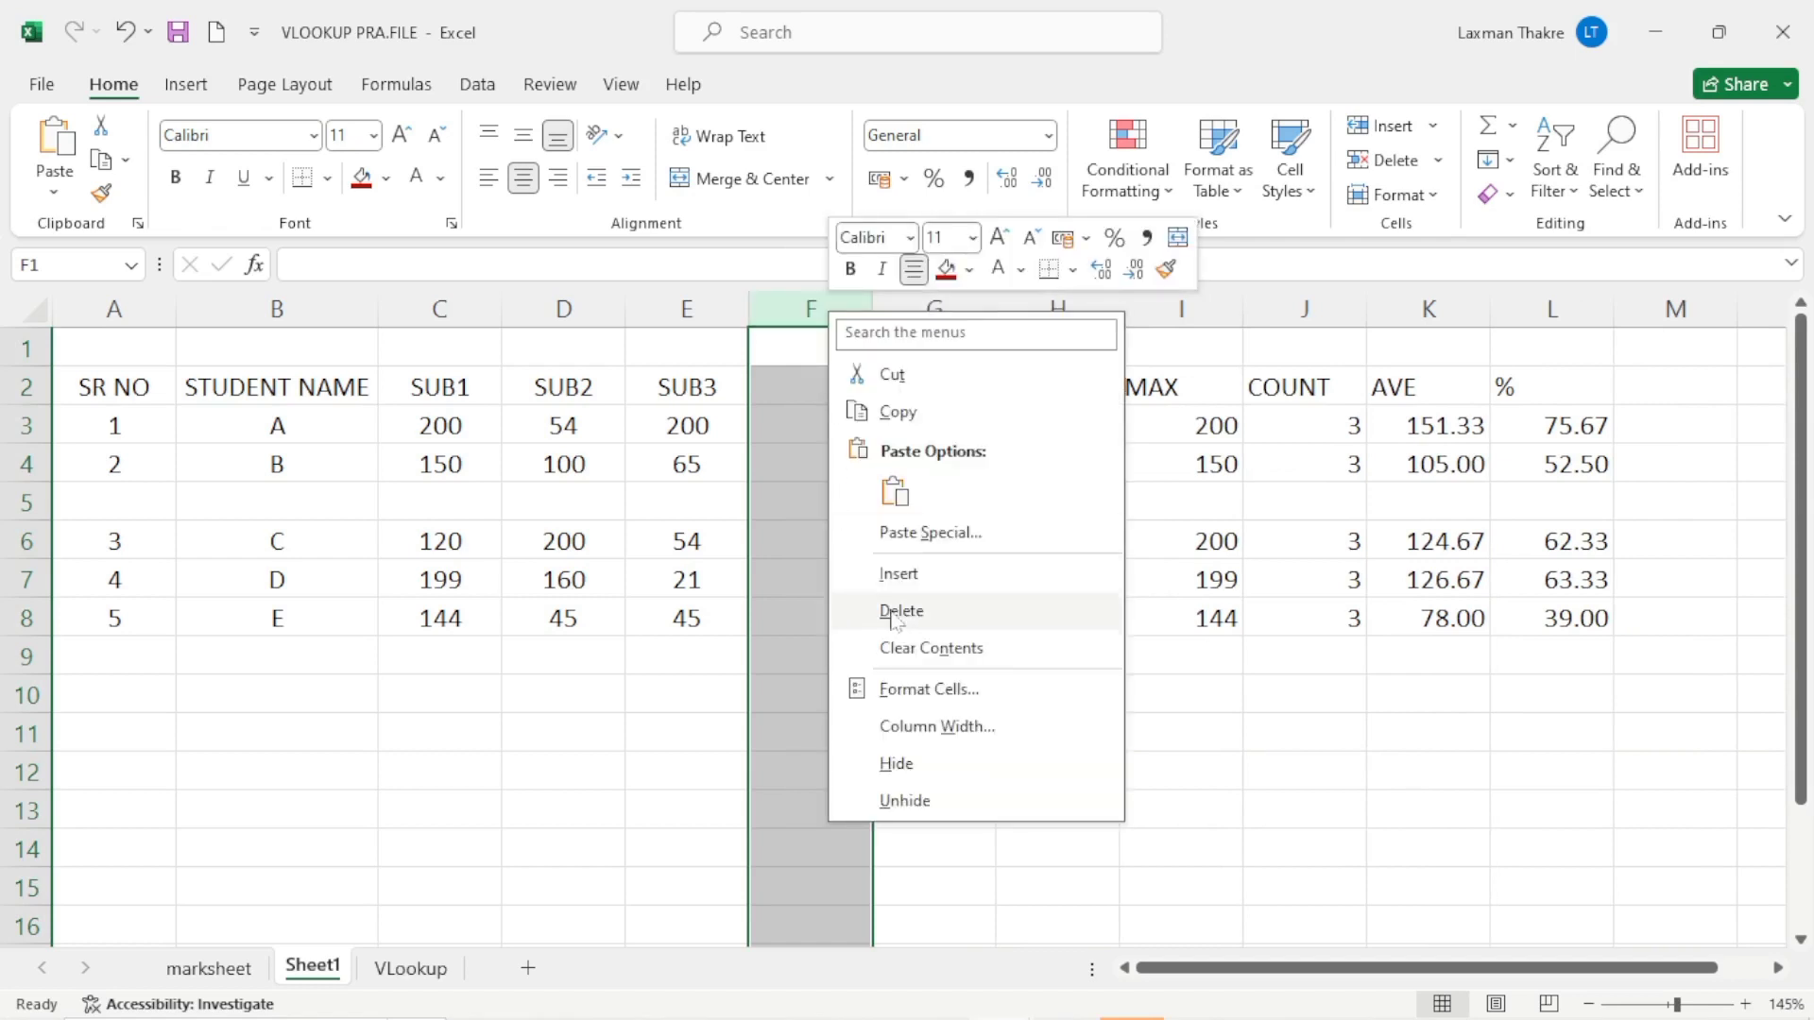
click(905, 608)
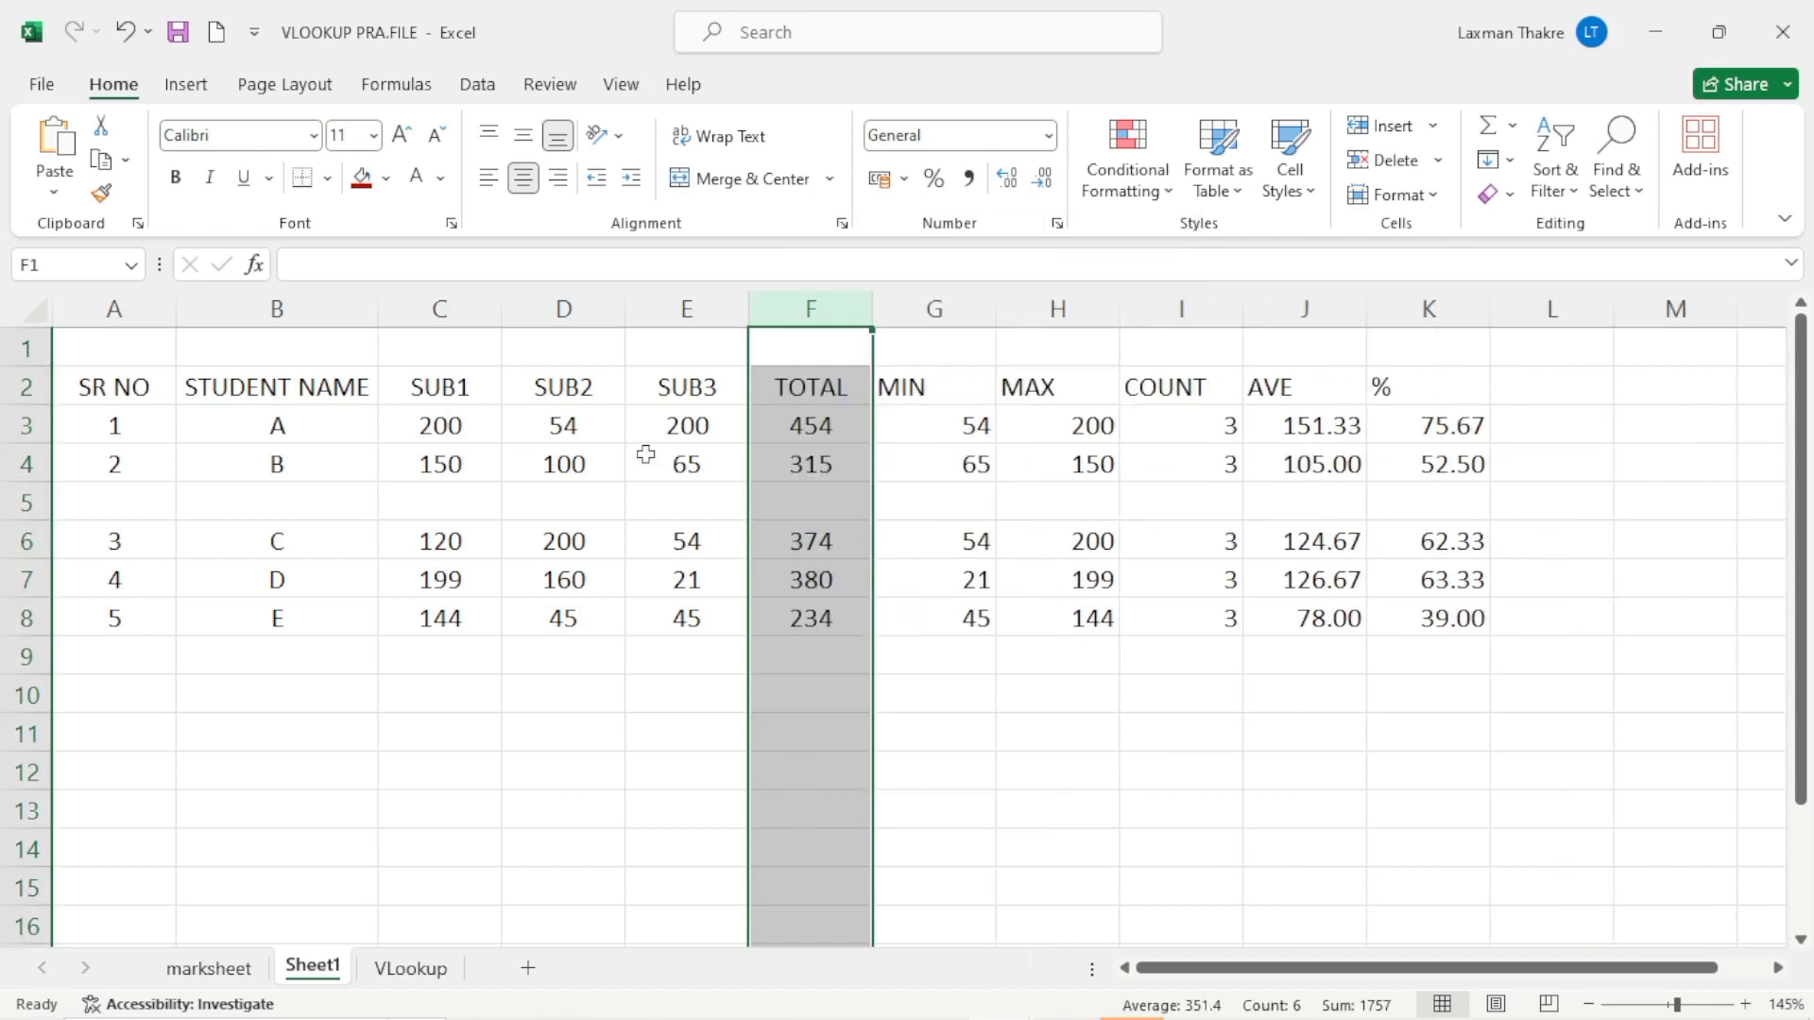
right_click(27, 502)
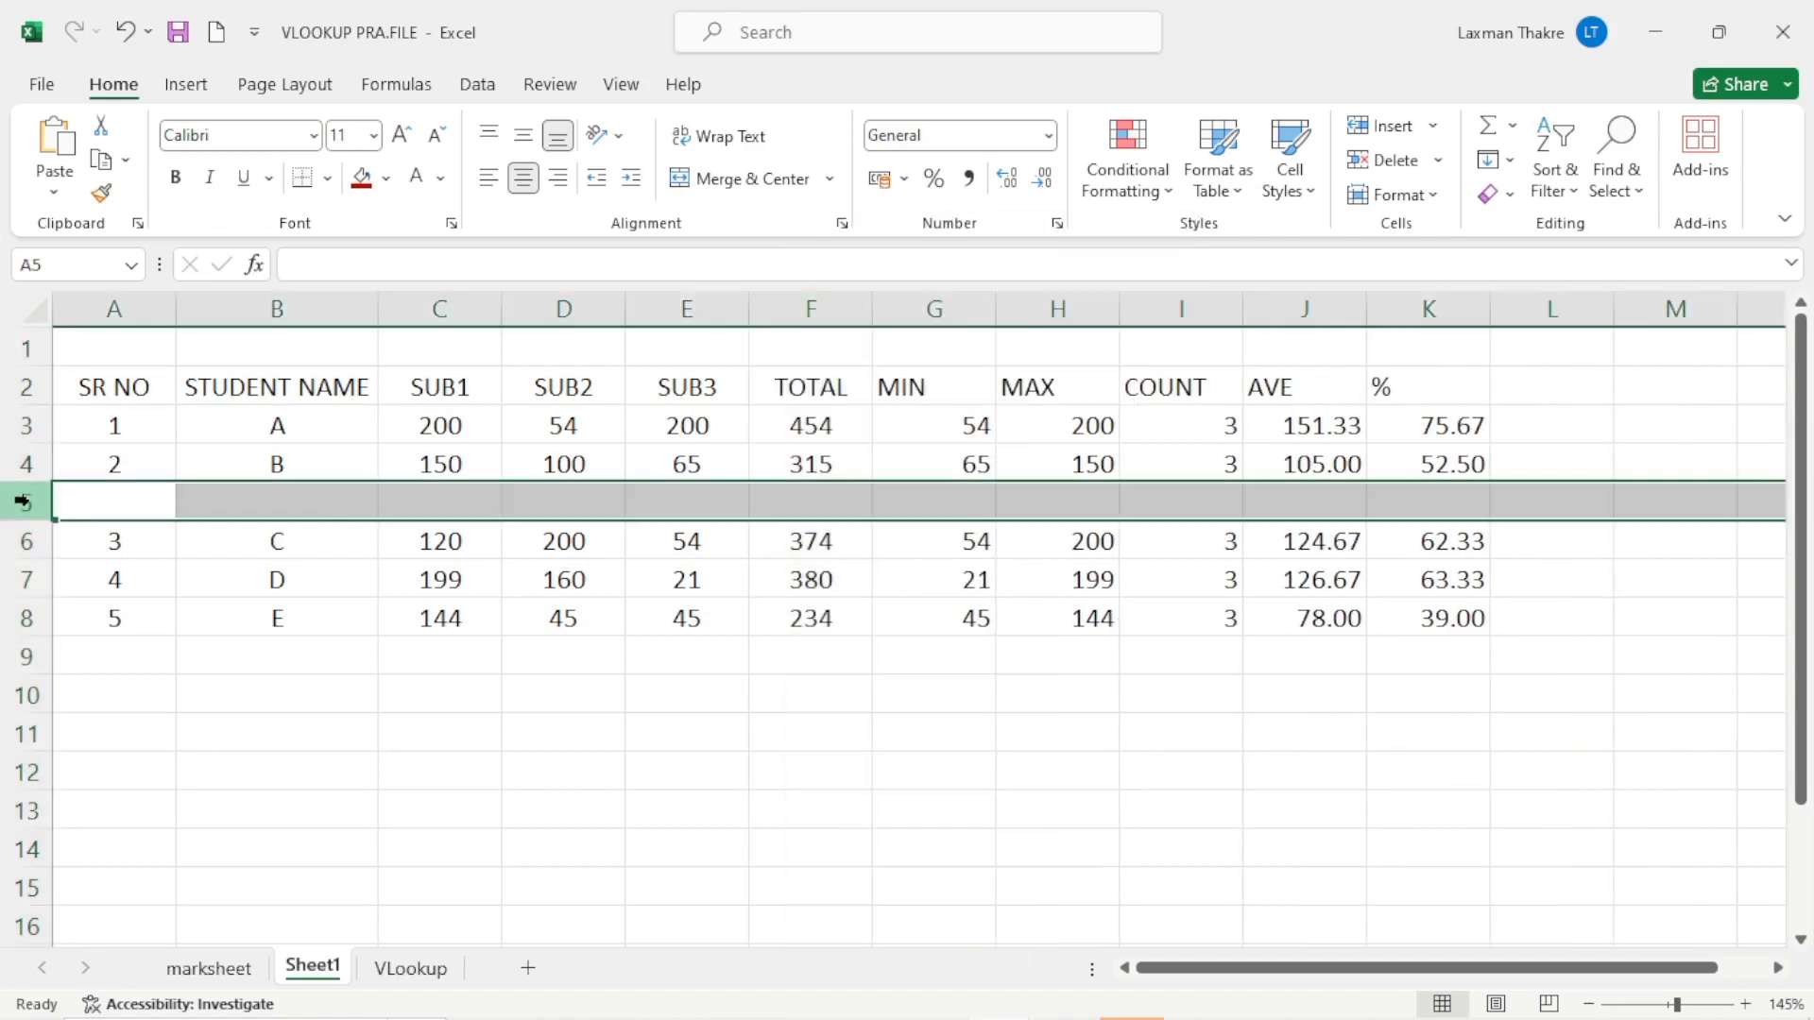
click(129, 811)
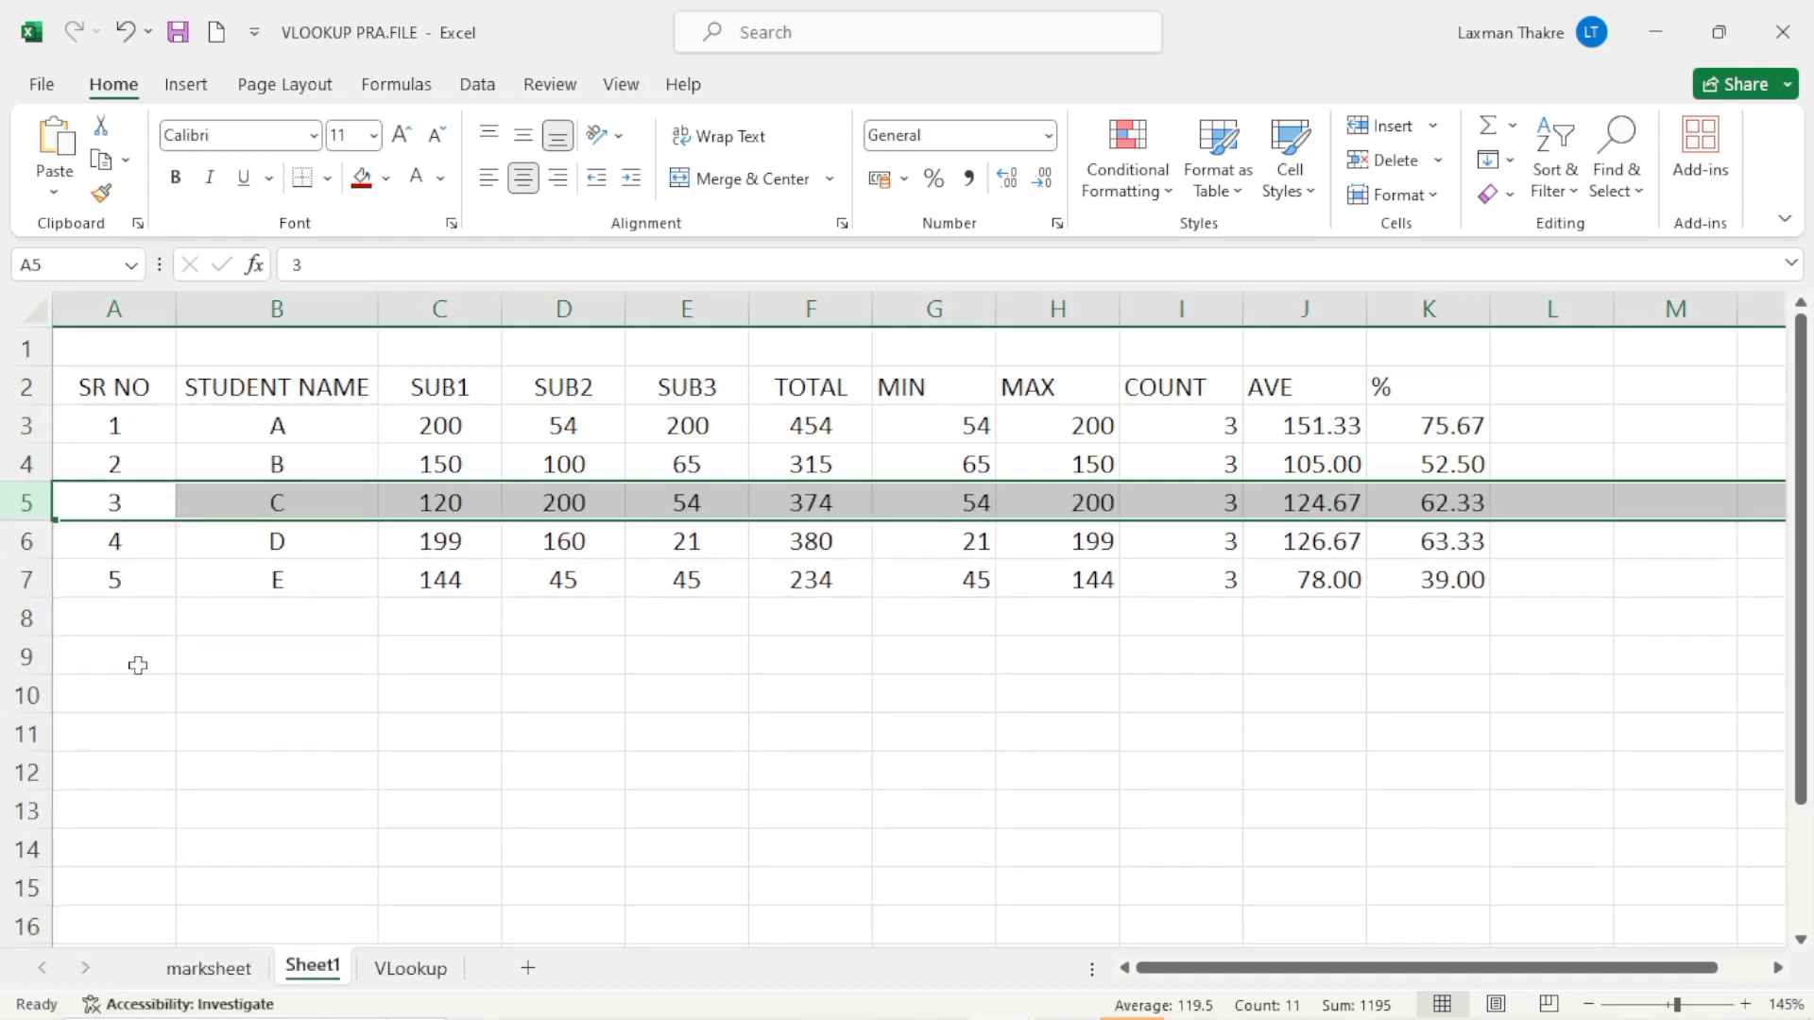
Merge and center cells A1:K1 above the marksheet's header row.
click(109, 347)
drag(235, 346, 1396, 342)
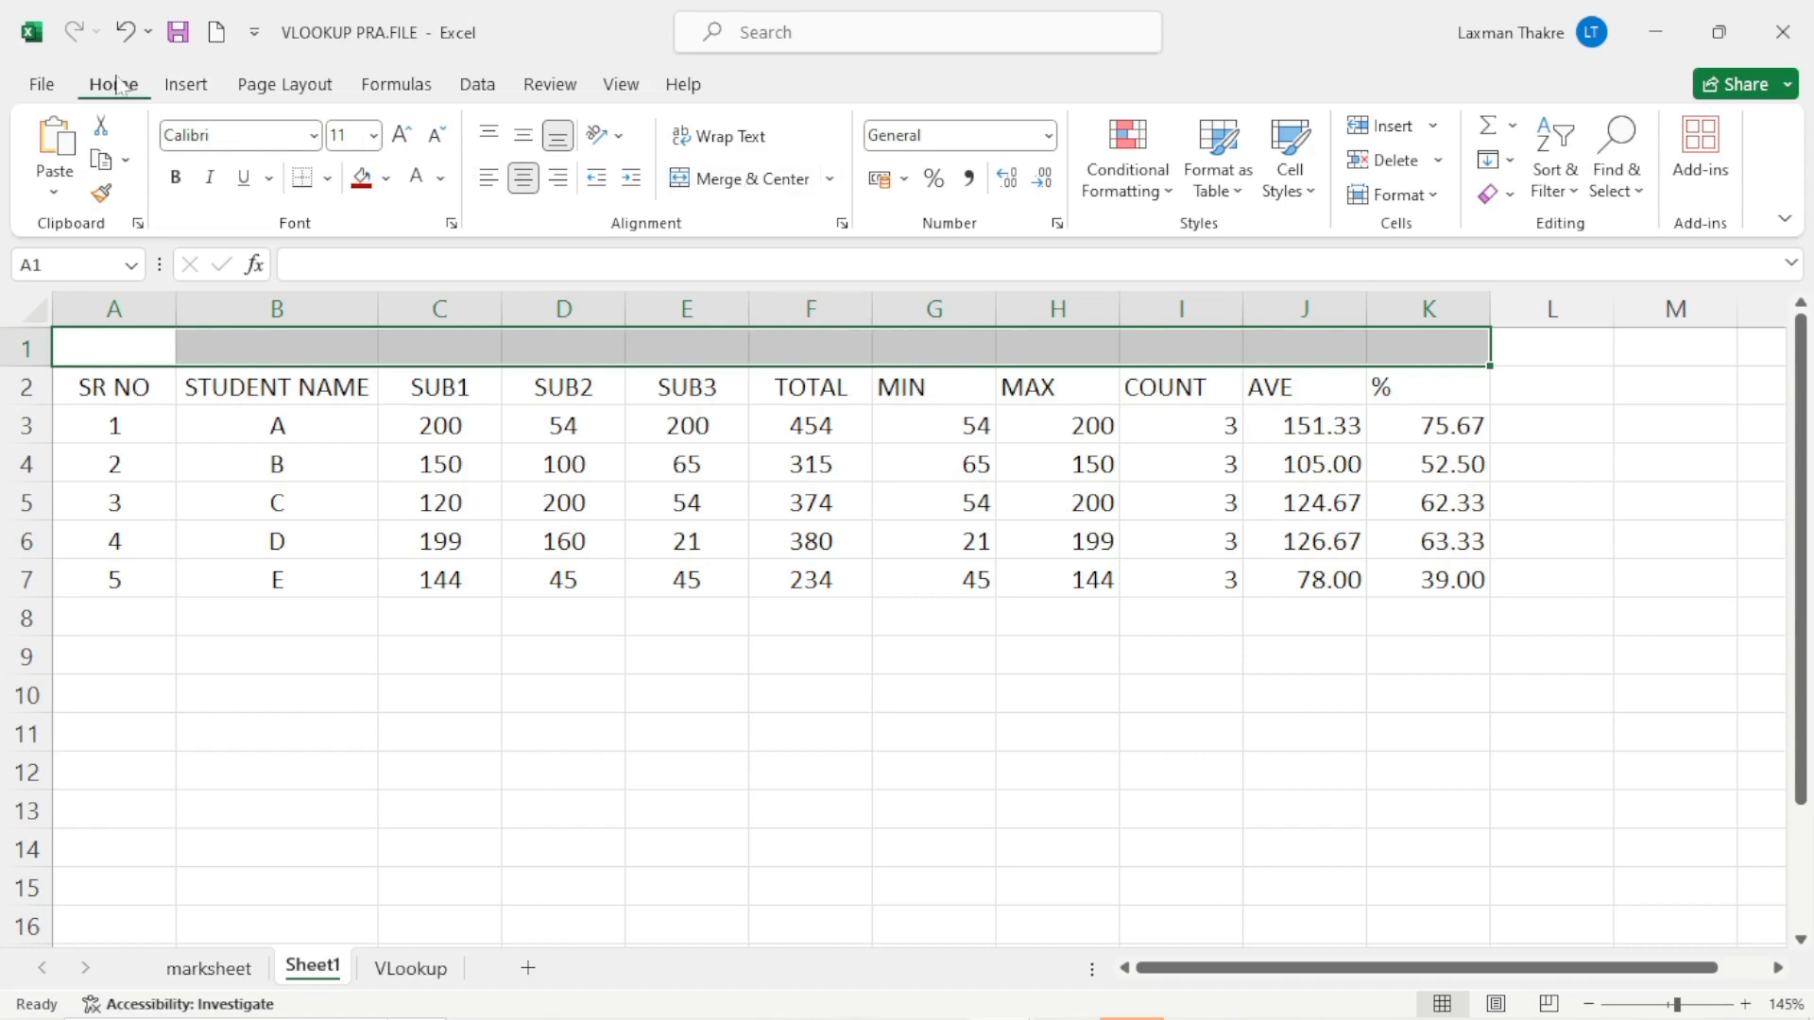
click(735, 181)
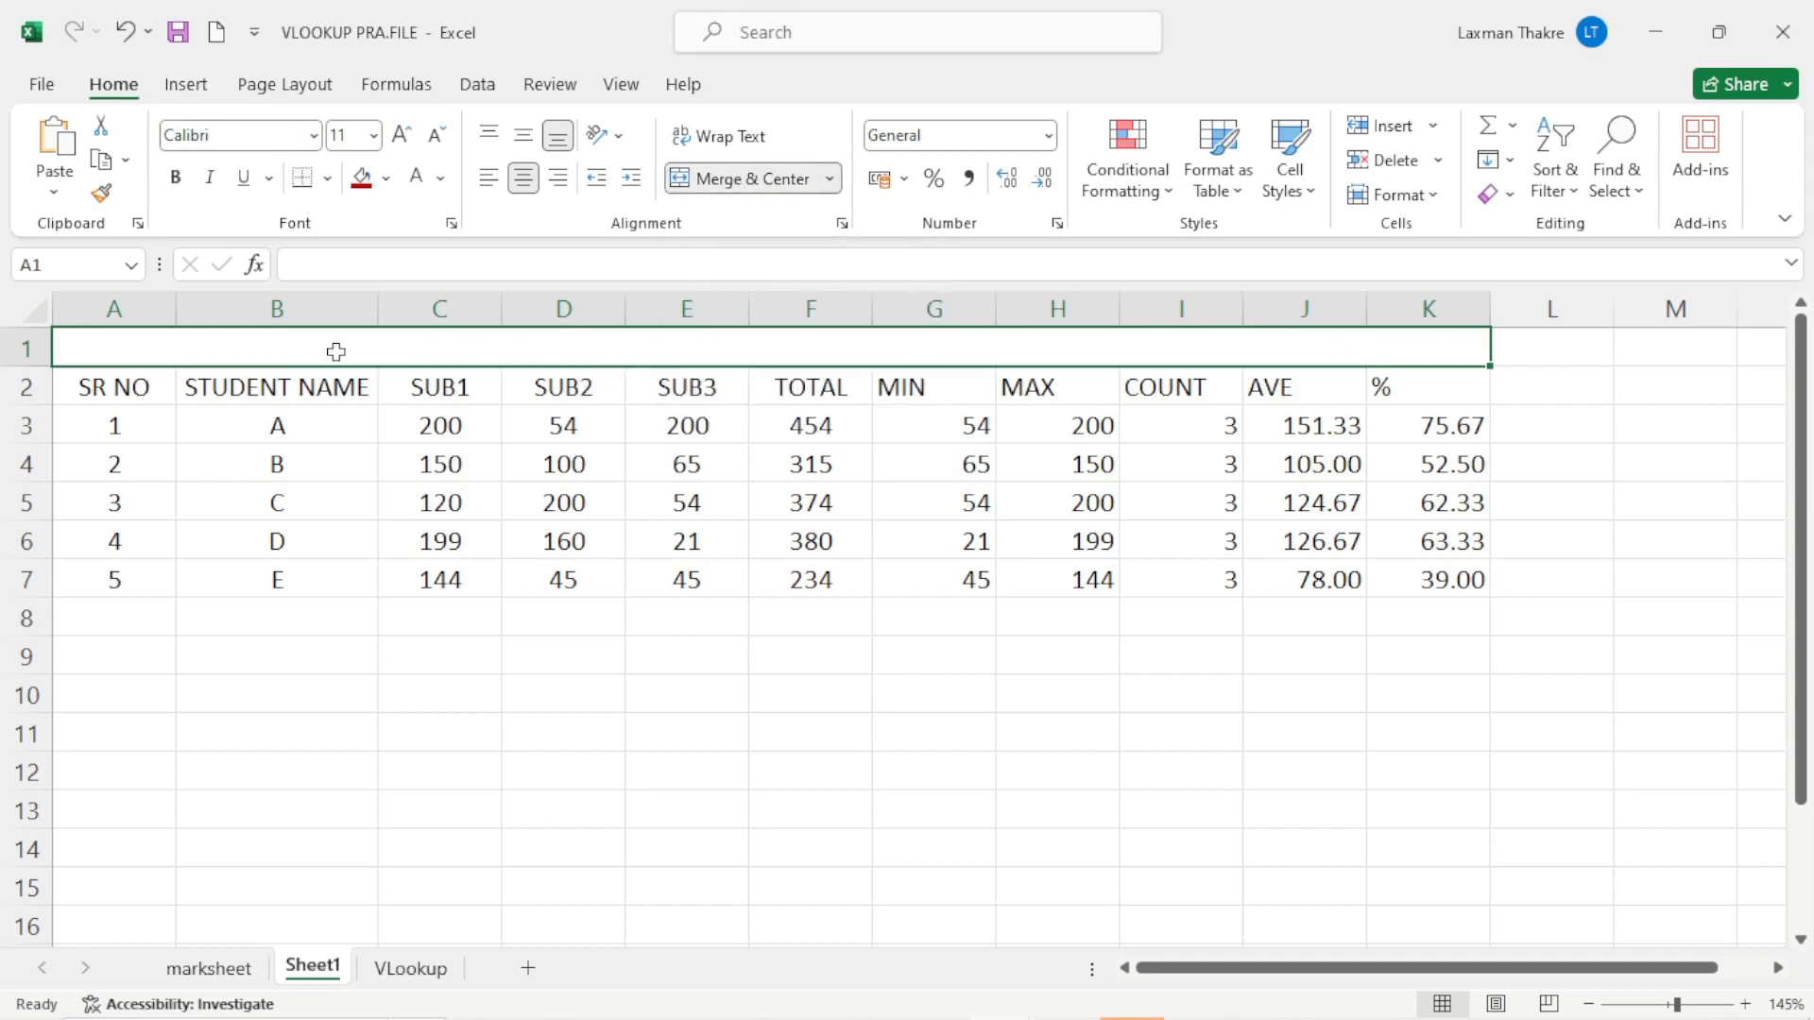
click(844, 430)
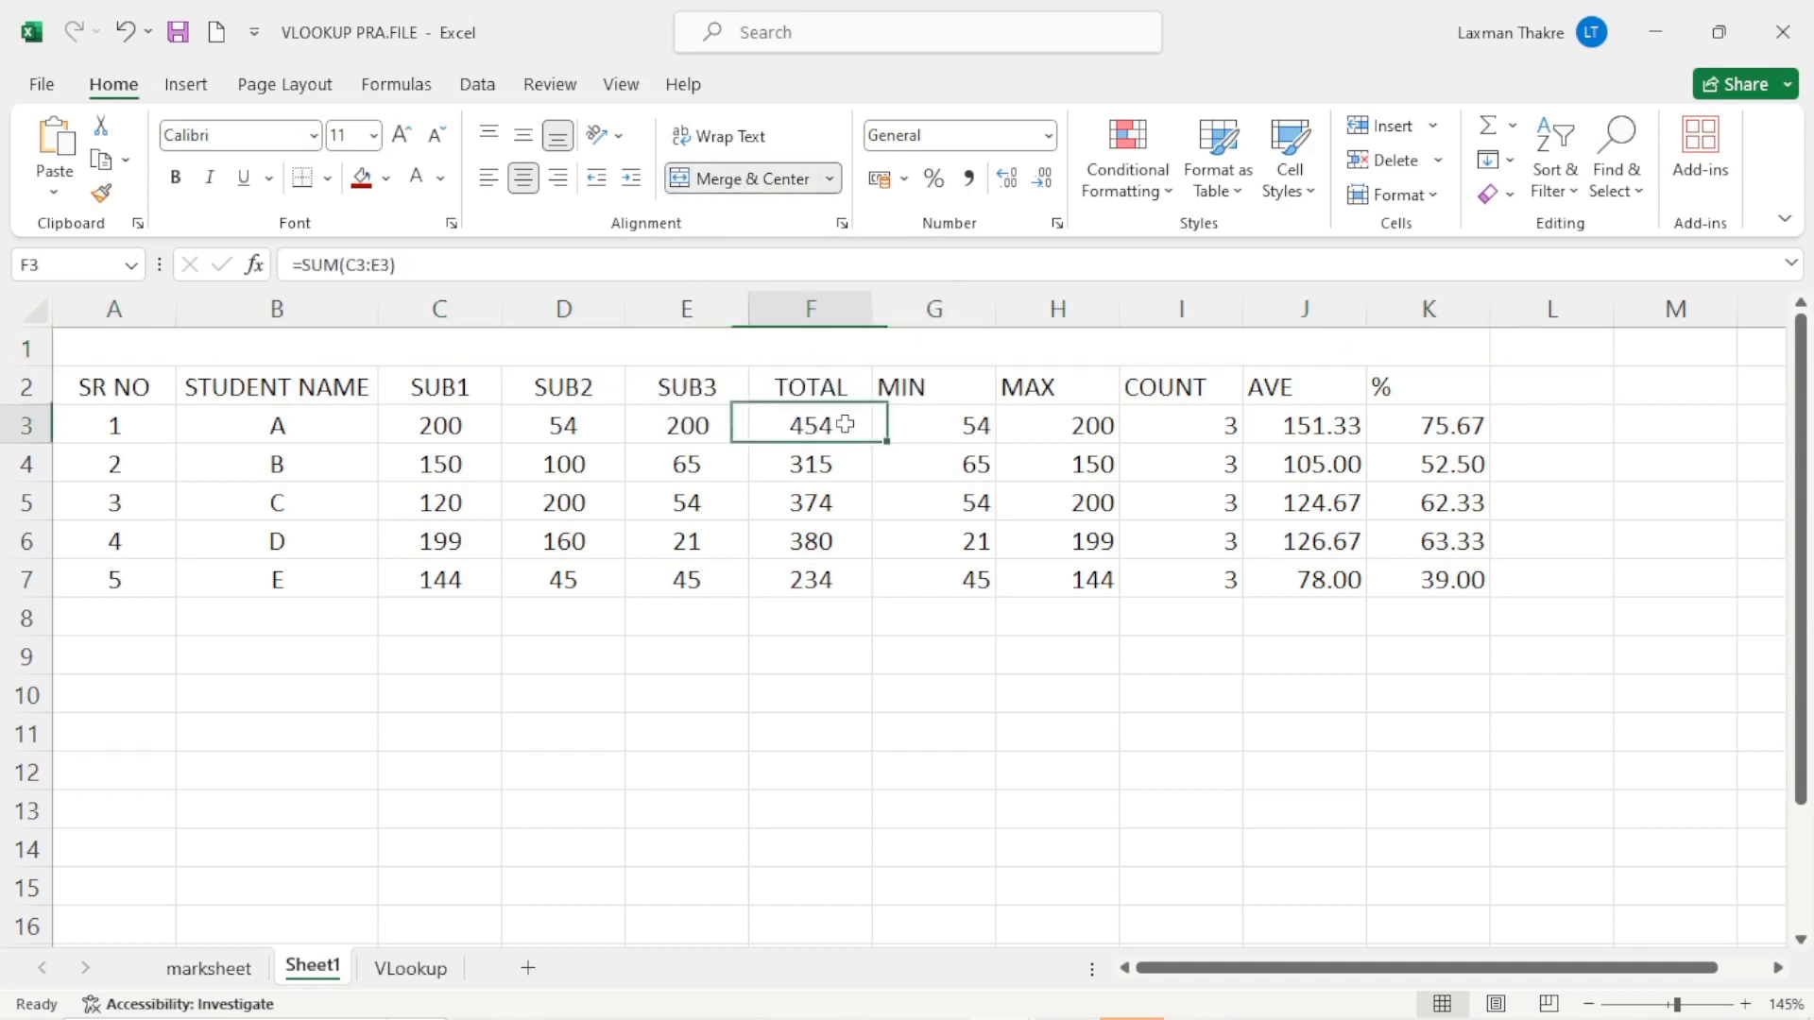
Enter the title MARKSHEET in the merged cell of row 1.
click(822, 350)
scroll(628, 338, up, 3)
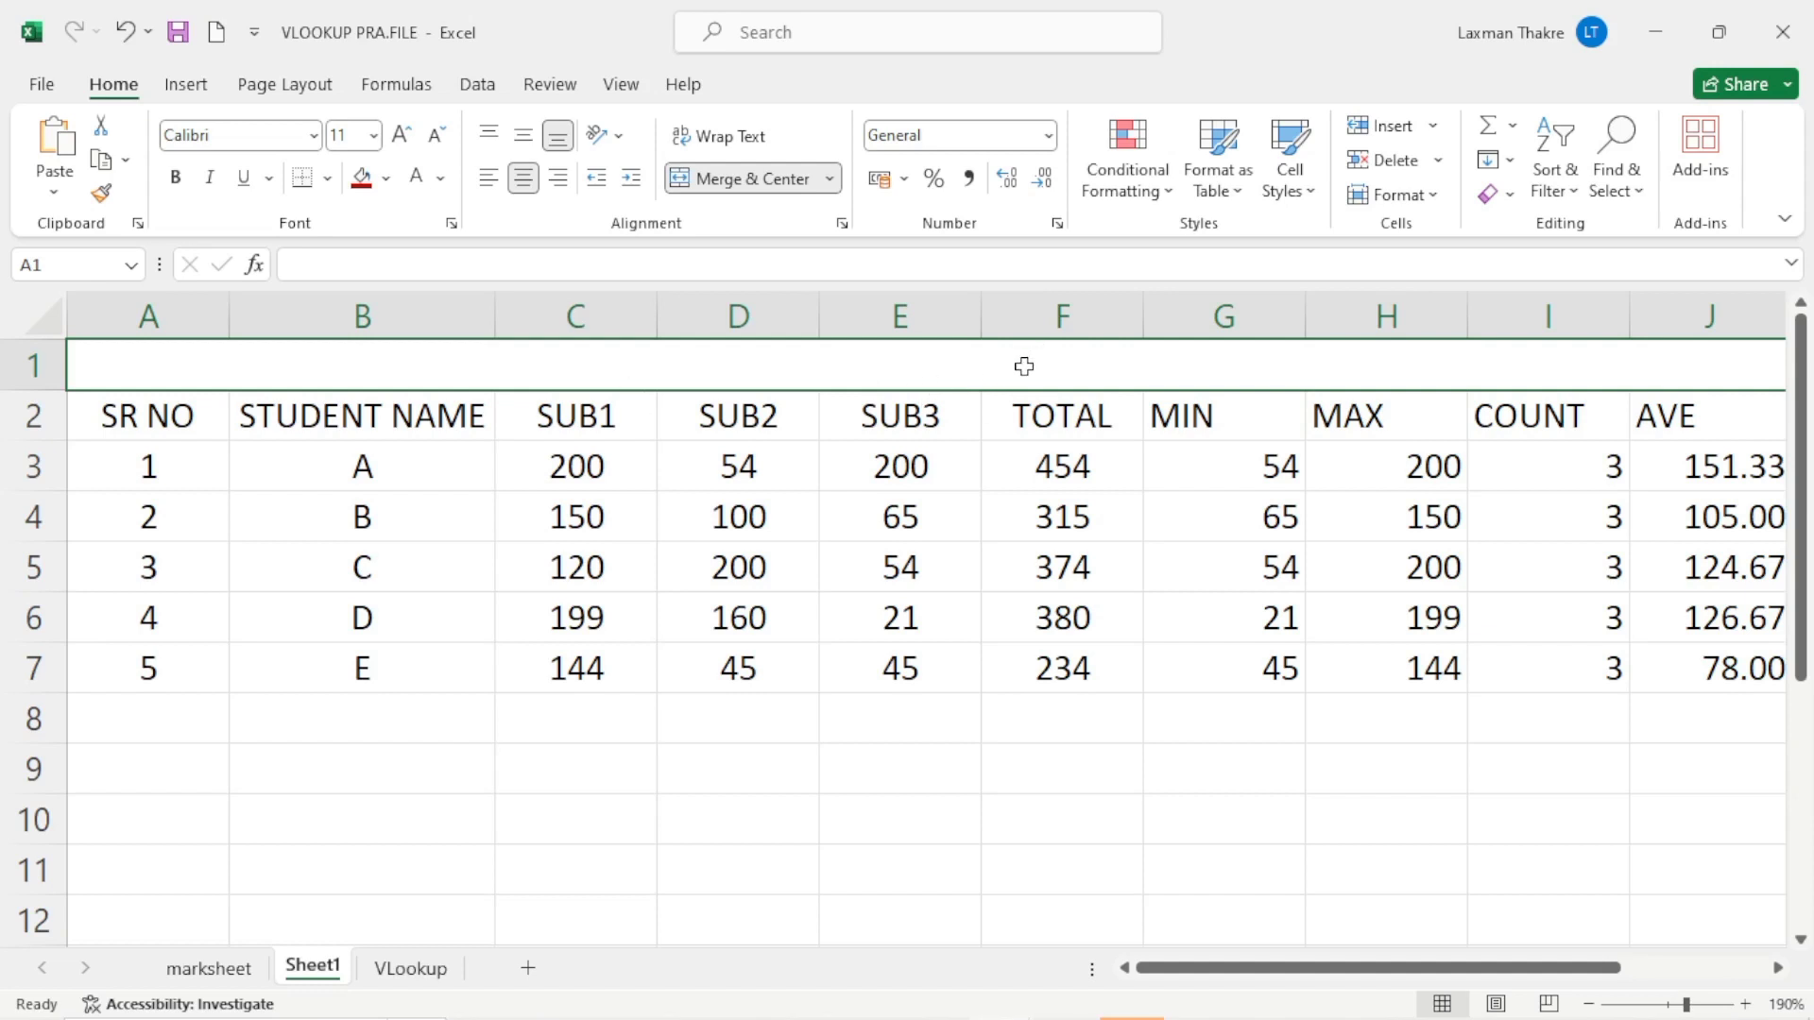
text(MARKSHE)
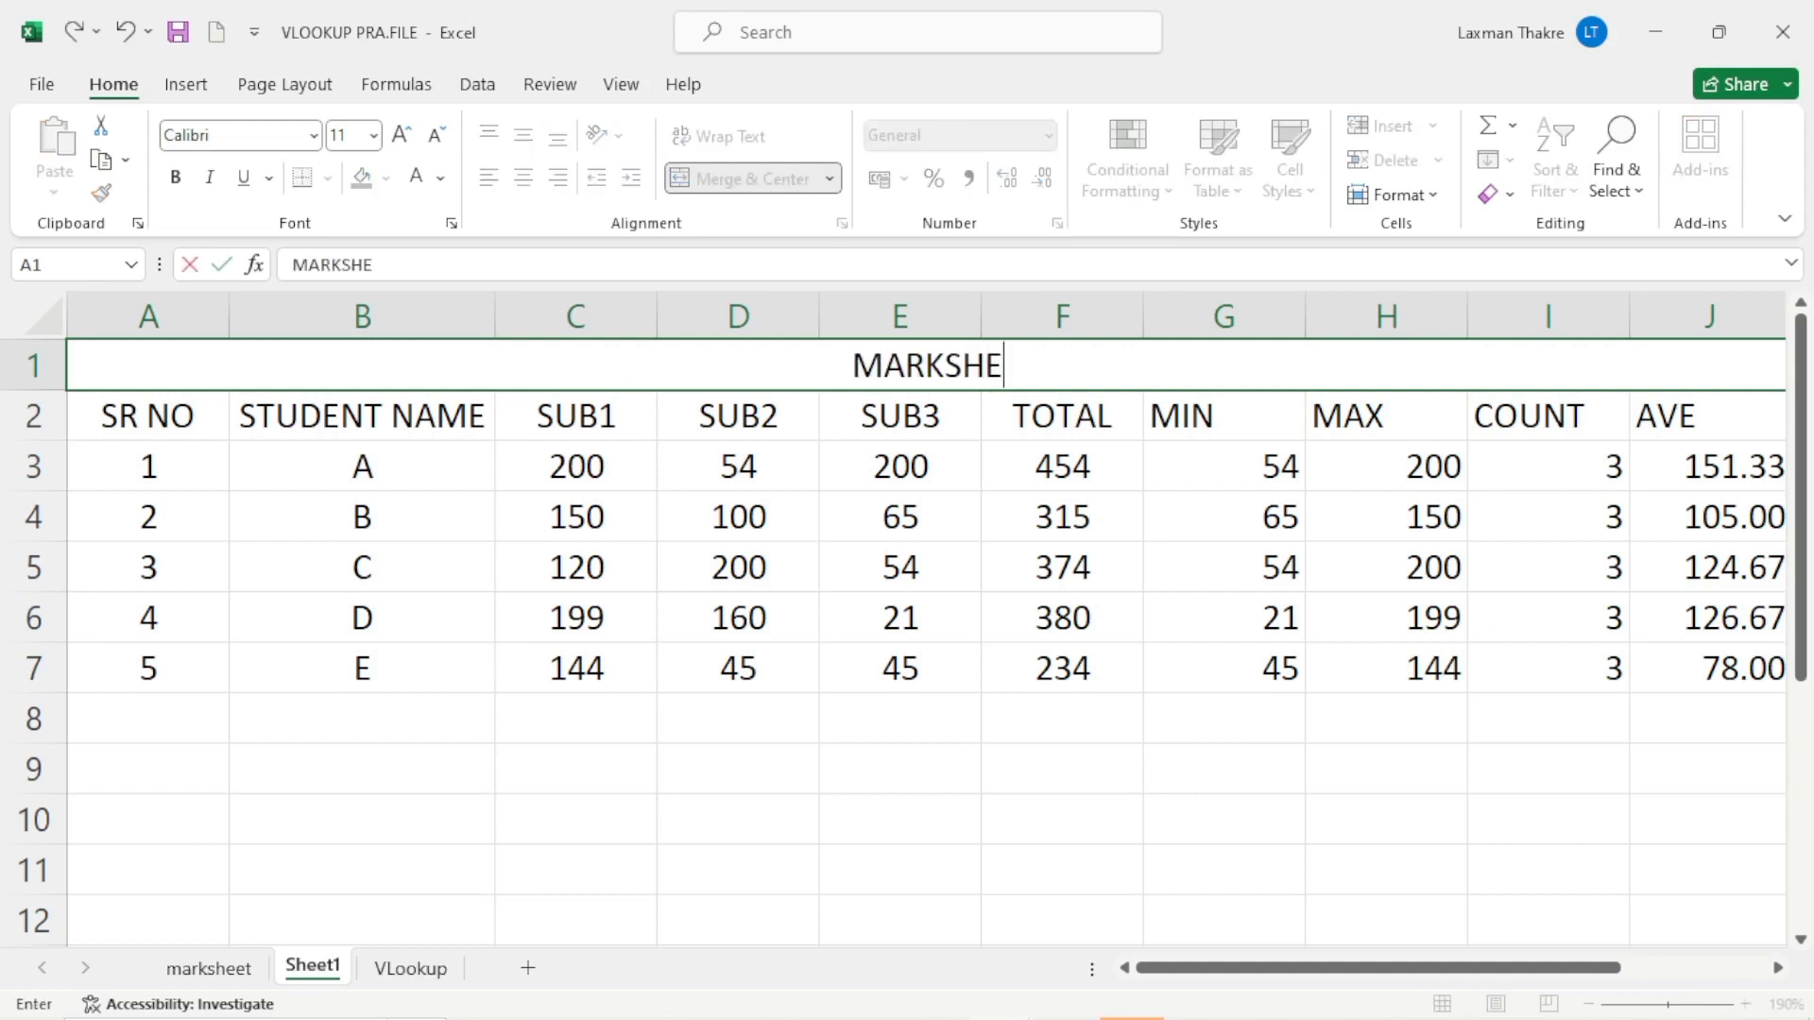
text(ET)
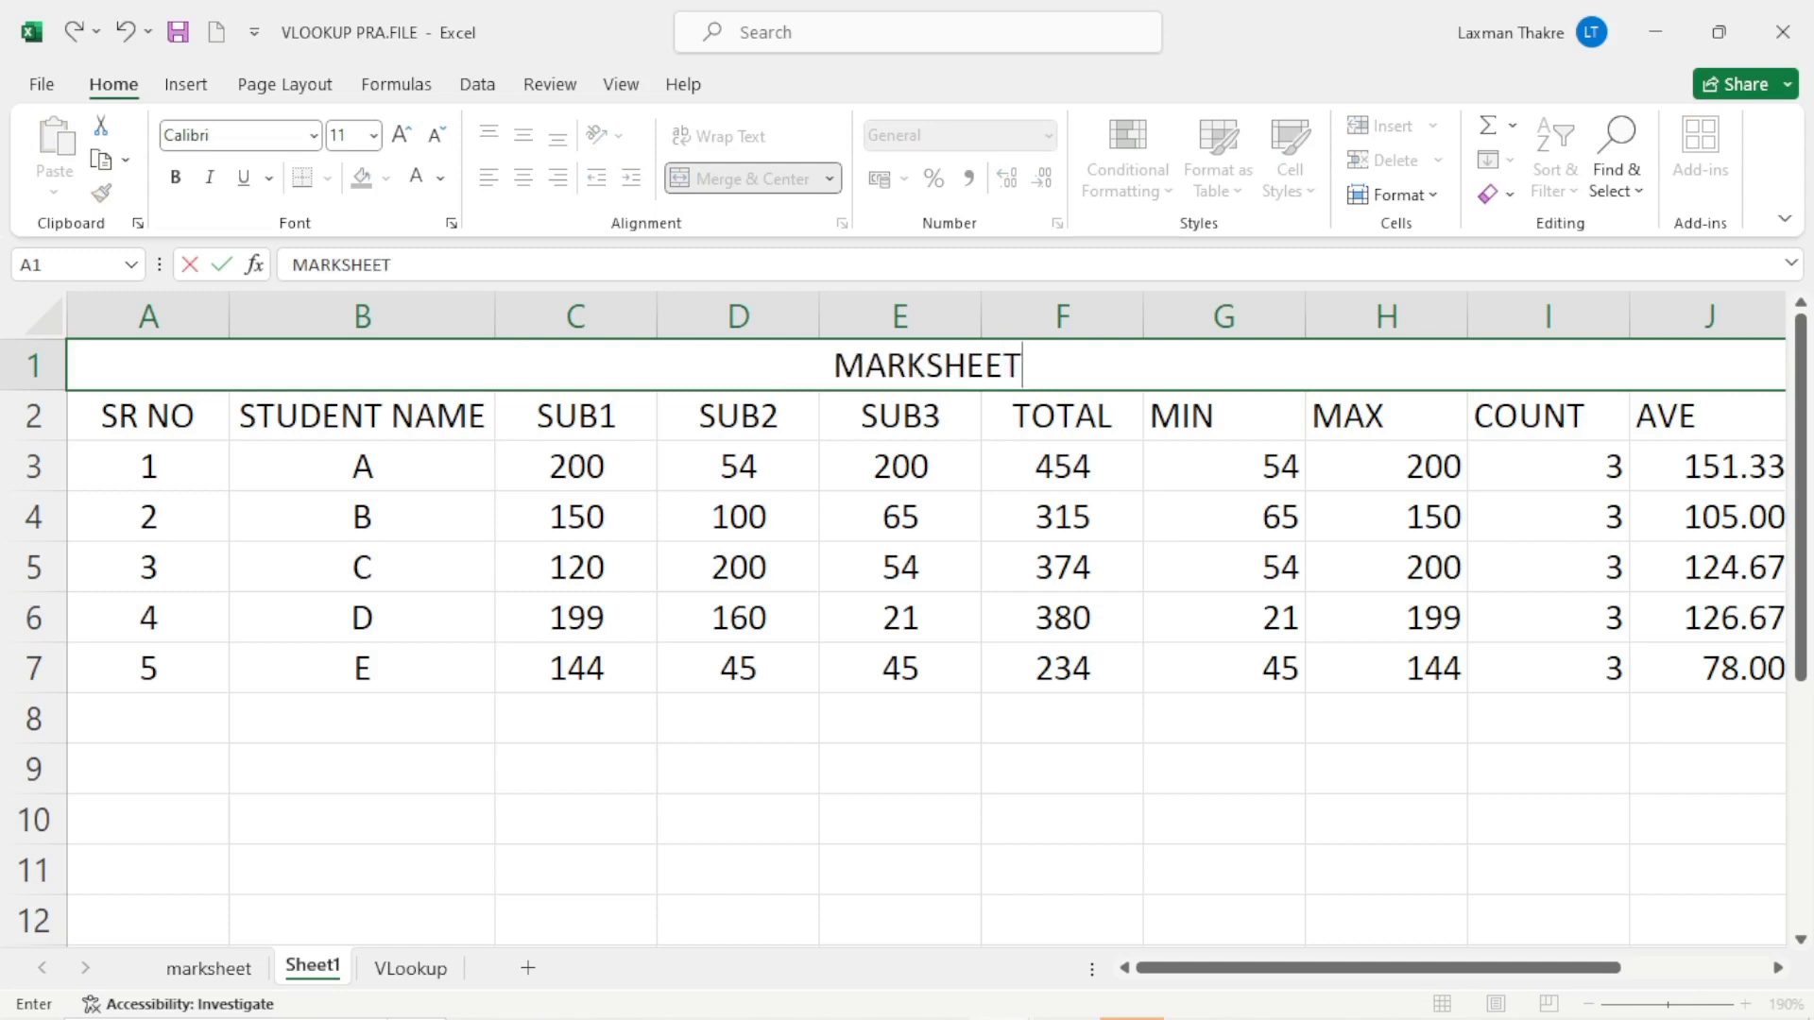
click(1014, 414)
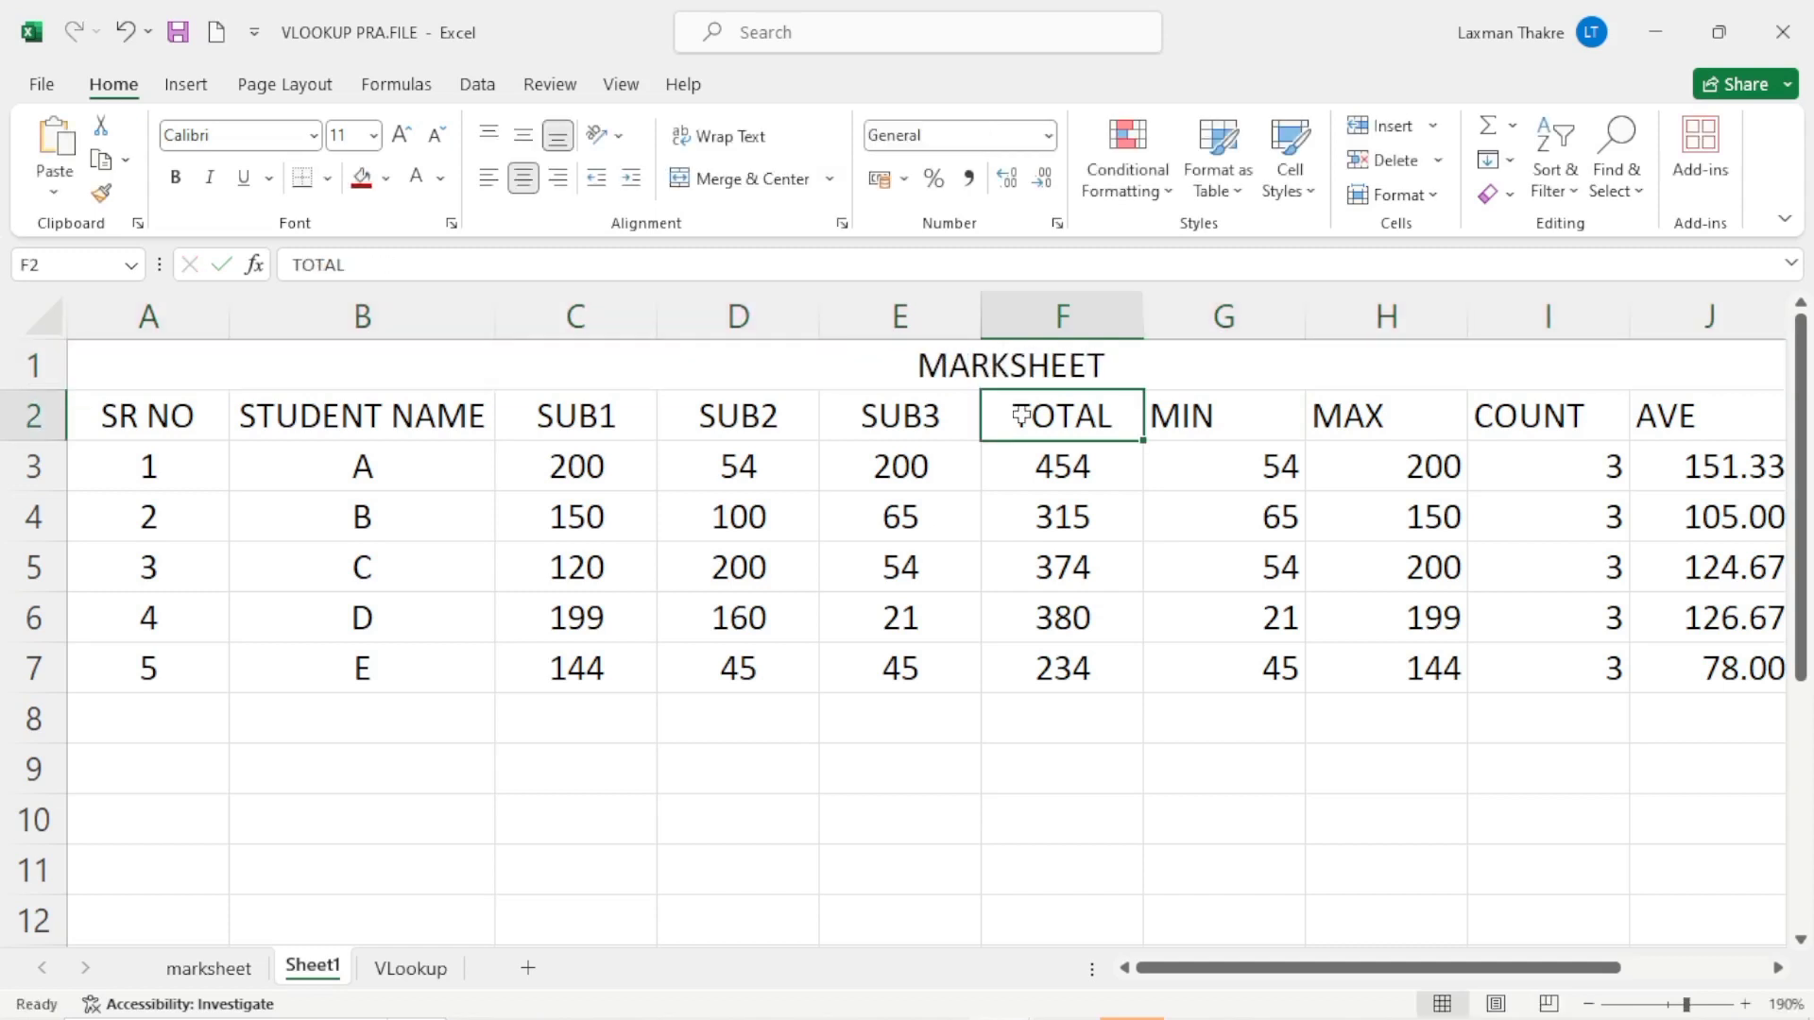
Check how the MARKSHEET title spans the merged row and inspect its text in the cell.
click(1166, 369)
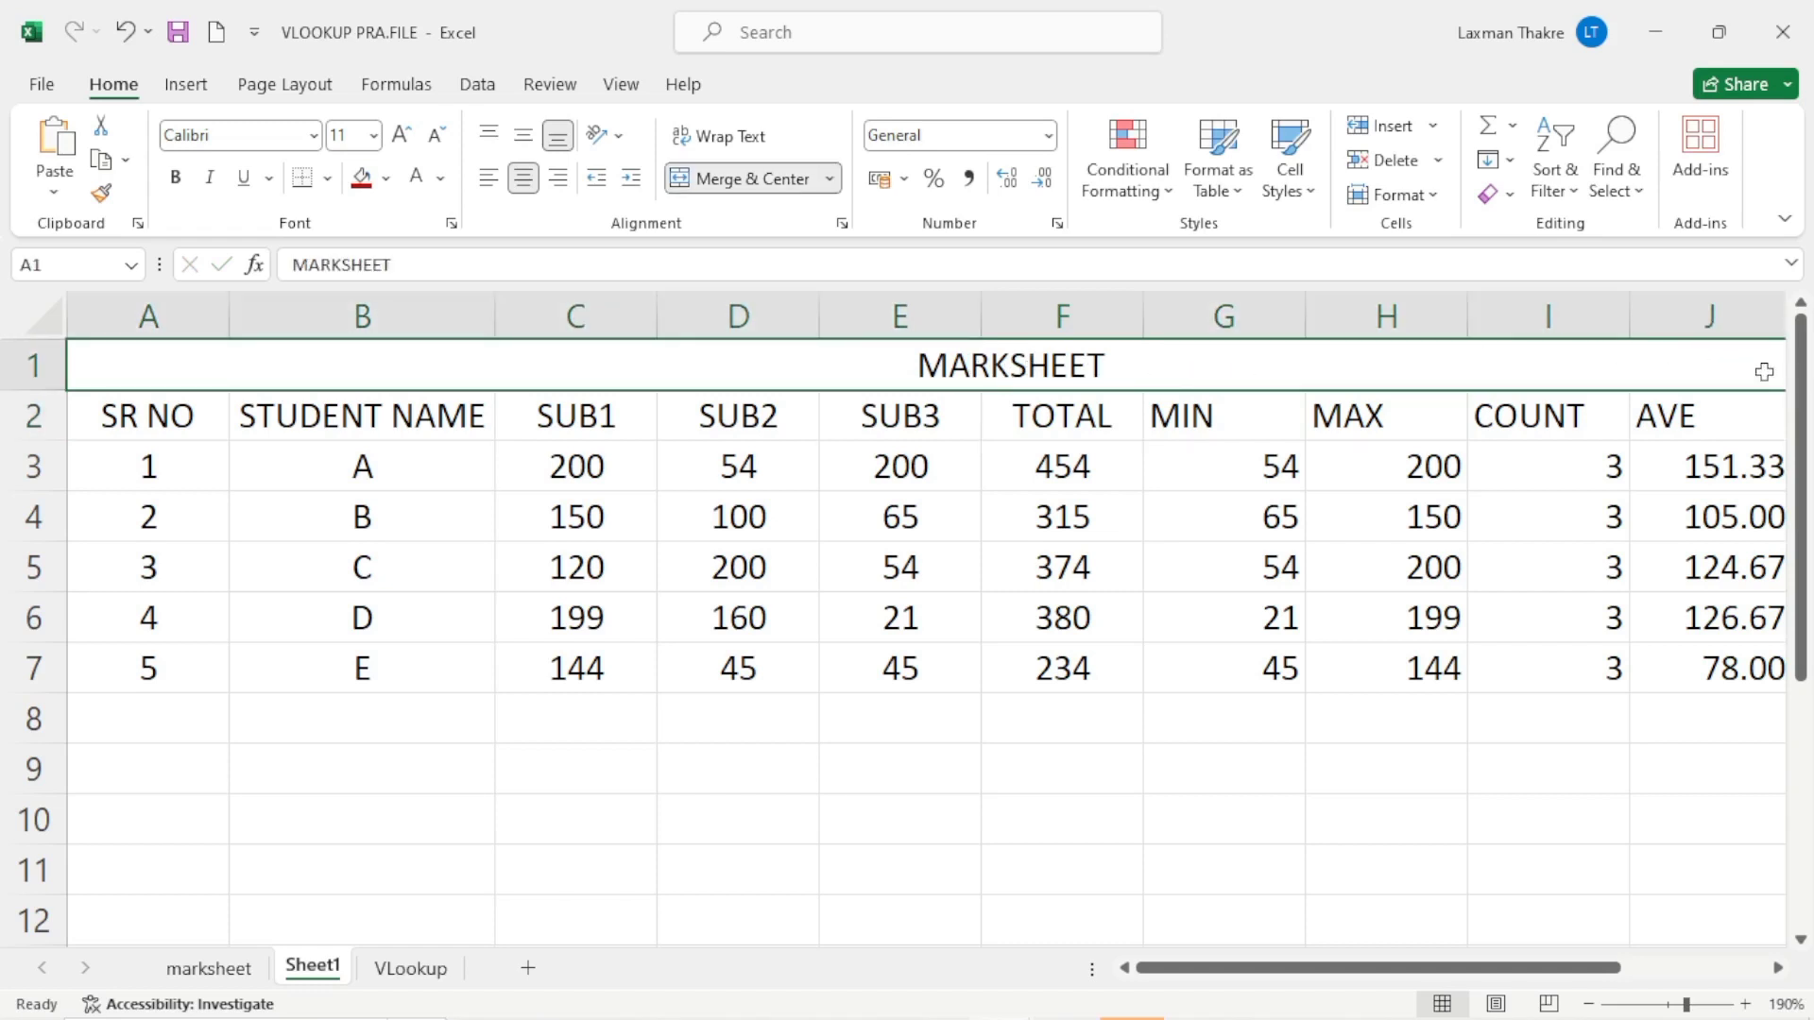
drag(1479, 973, 1531, 978)
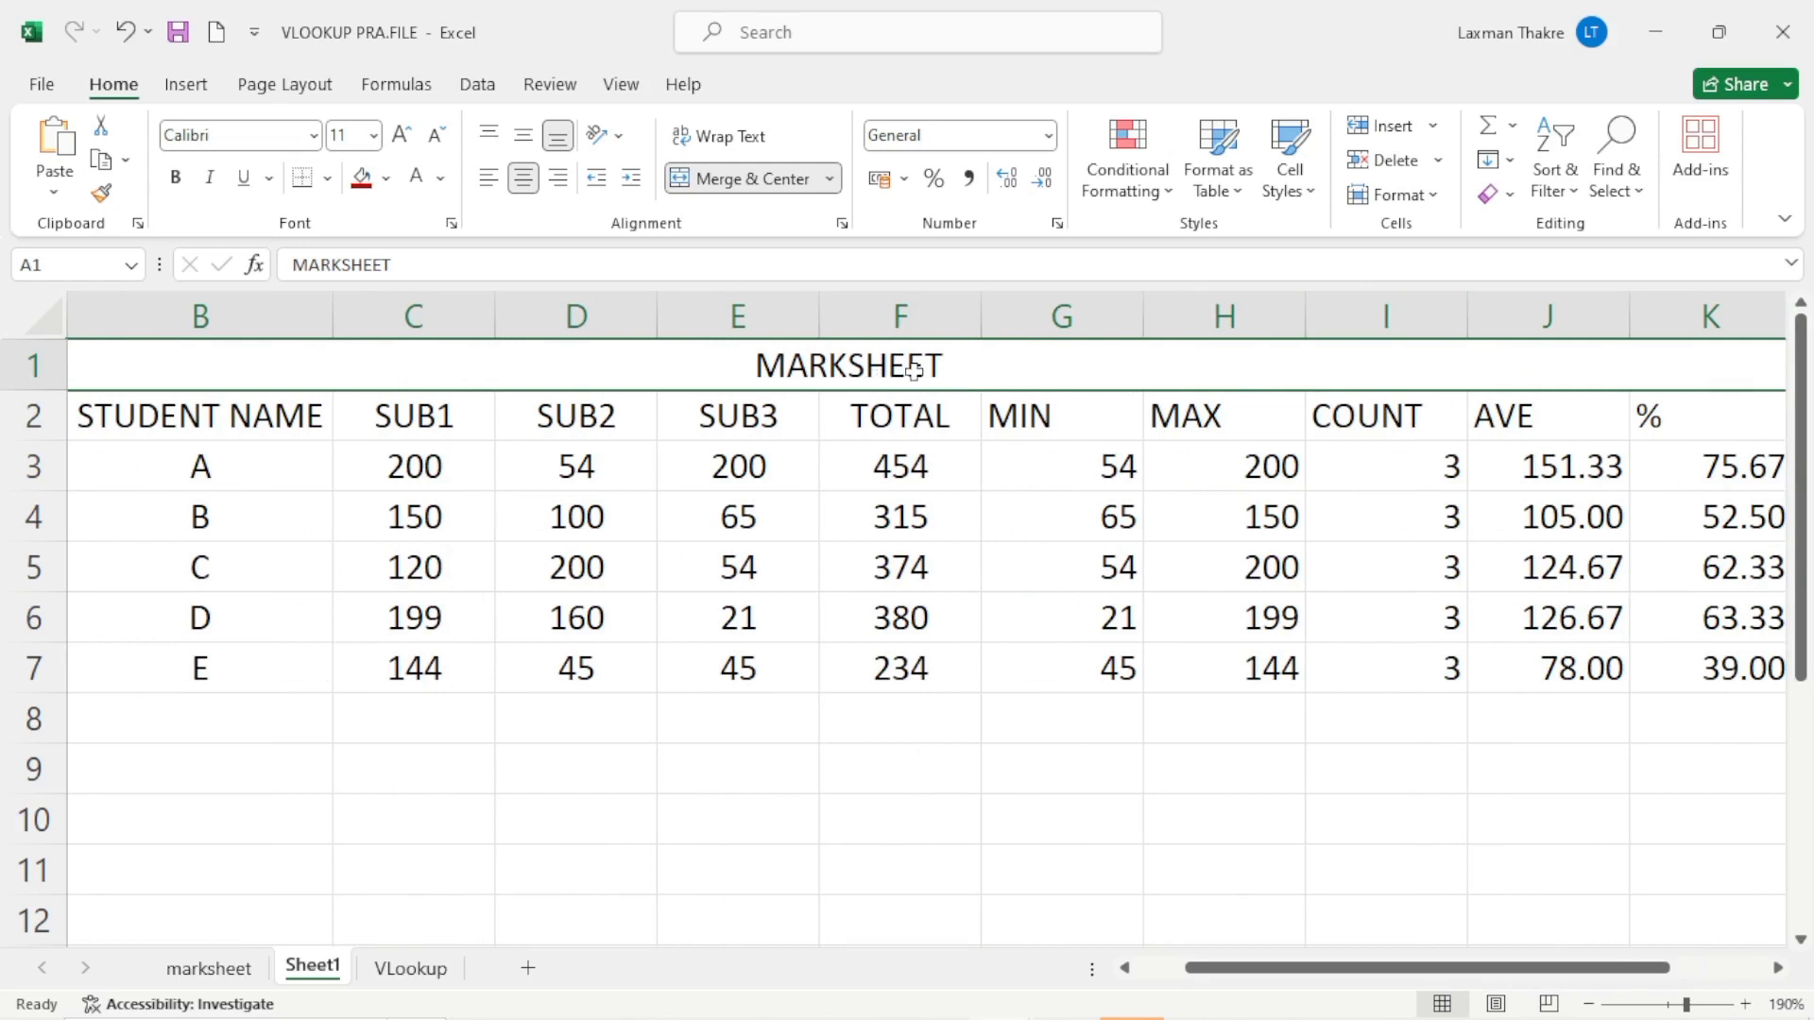
double_click(874, 377)
key(shift+End)
key(shift+Home)
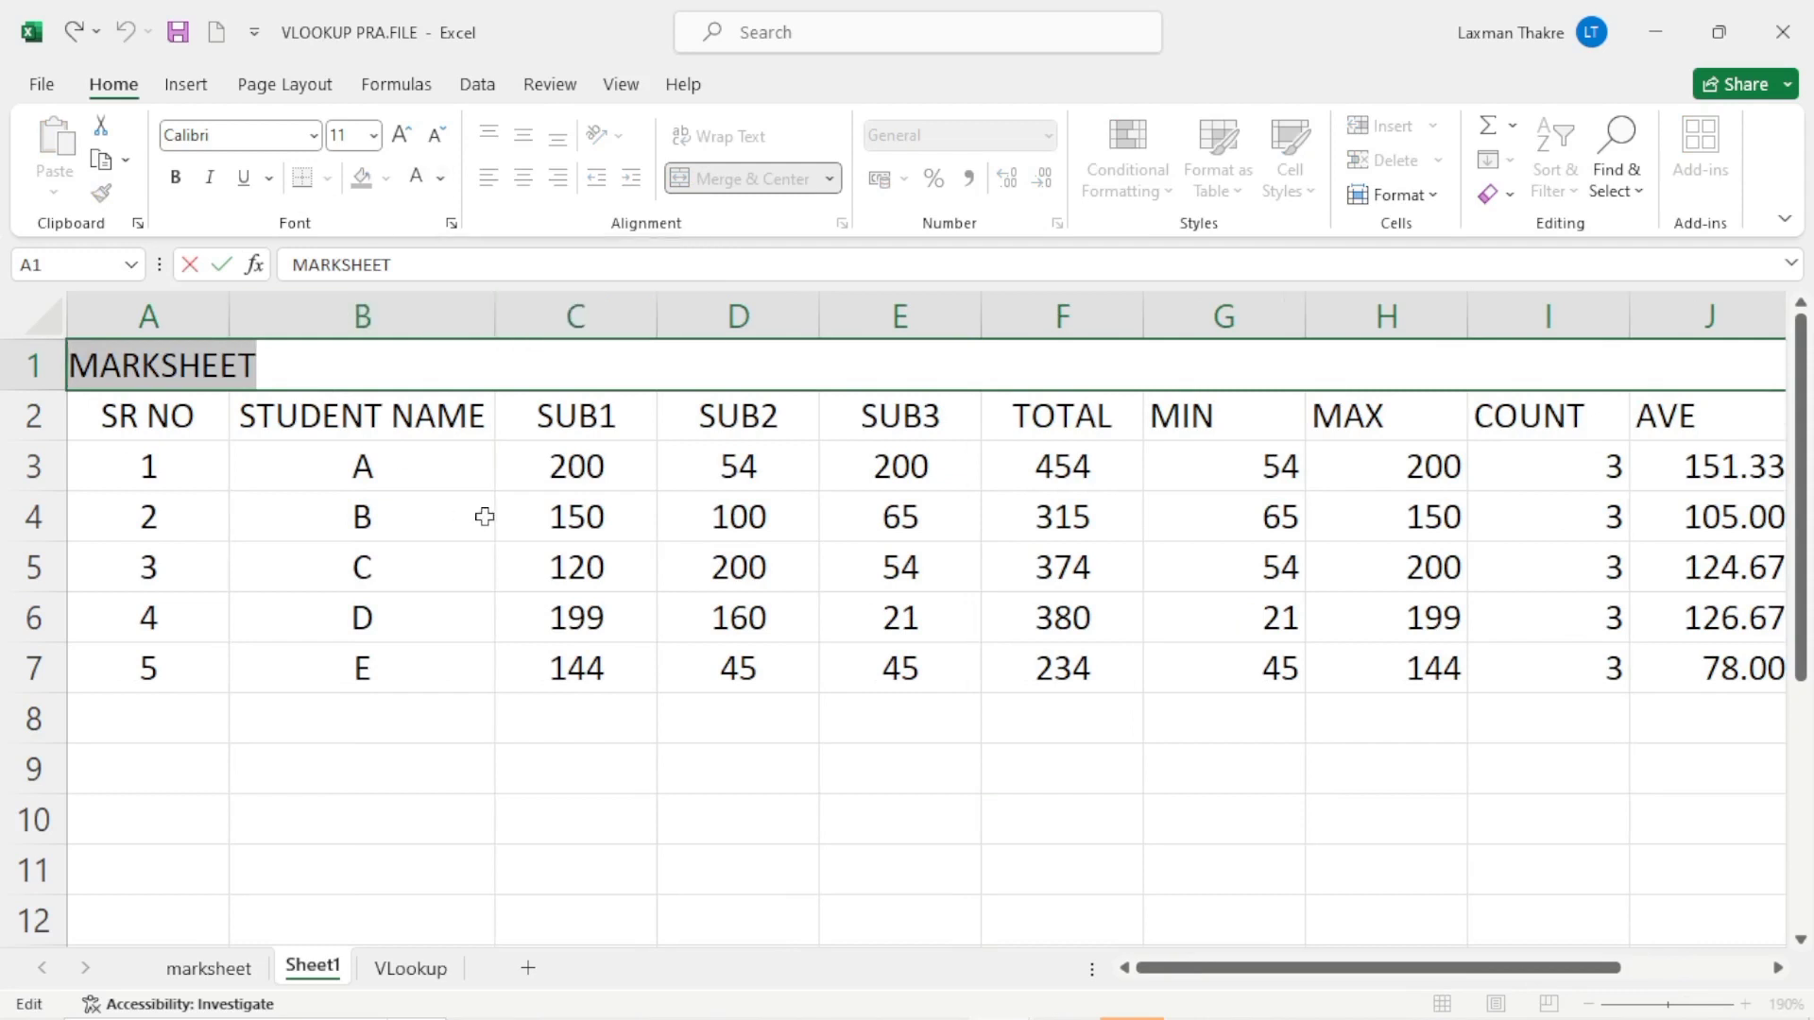
click(480, 465)
Fill the MARKSHEET title cell with yellow and set its text color to dark red.
click(988, 359)
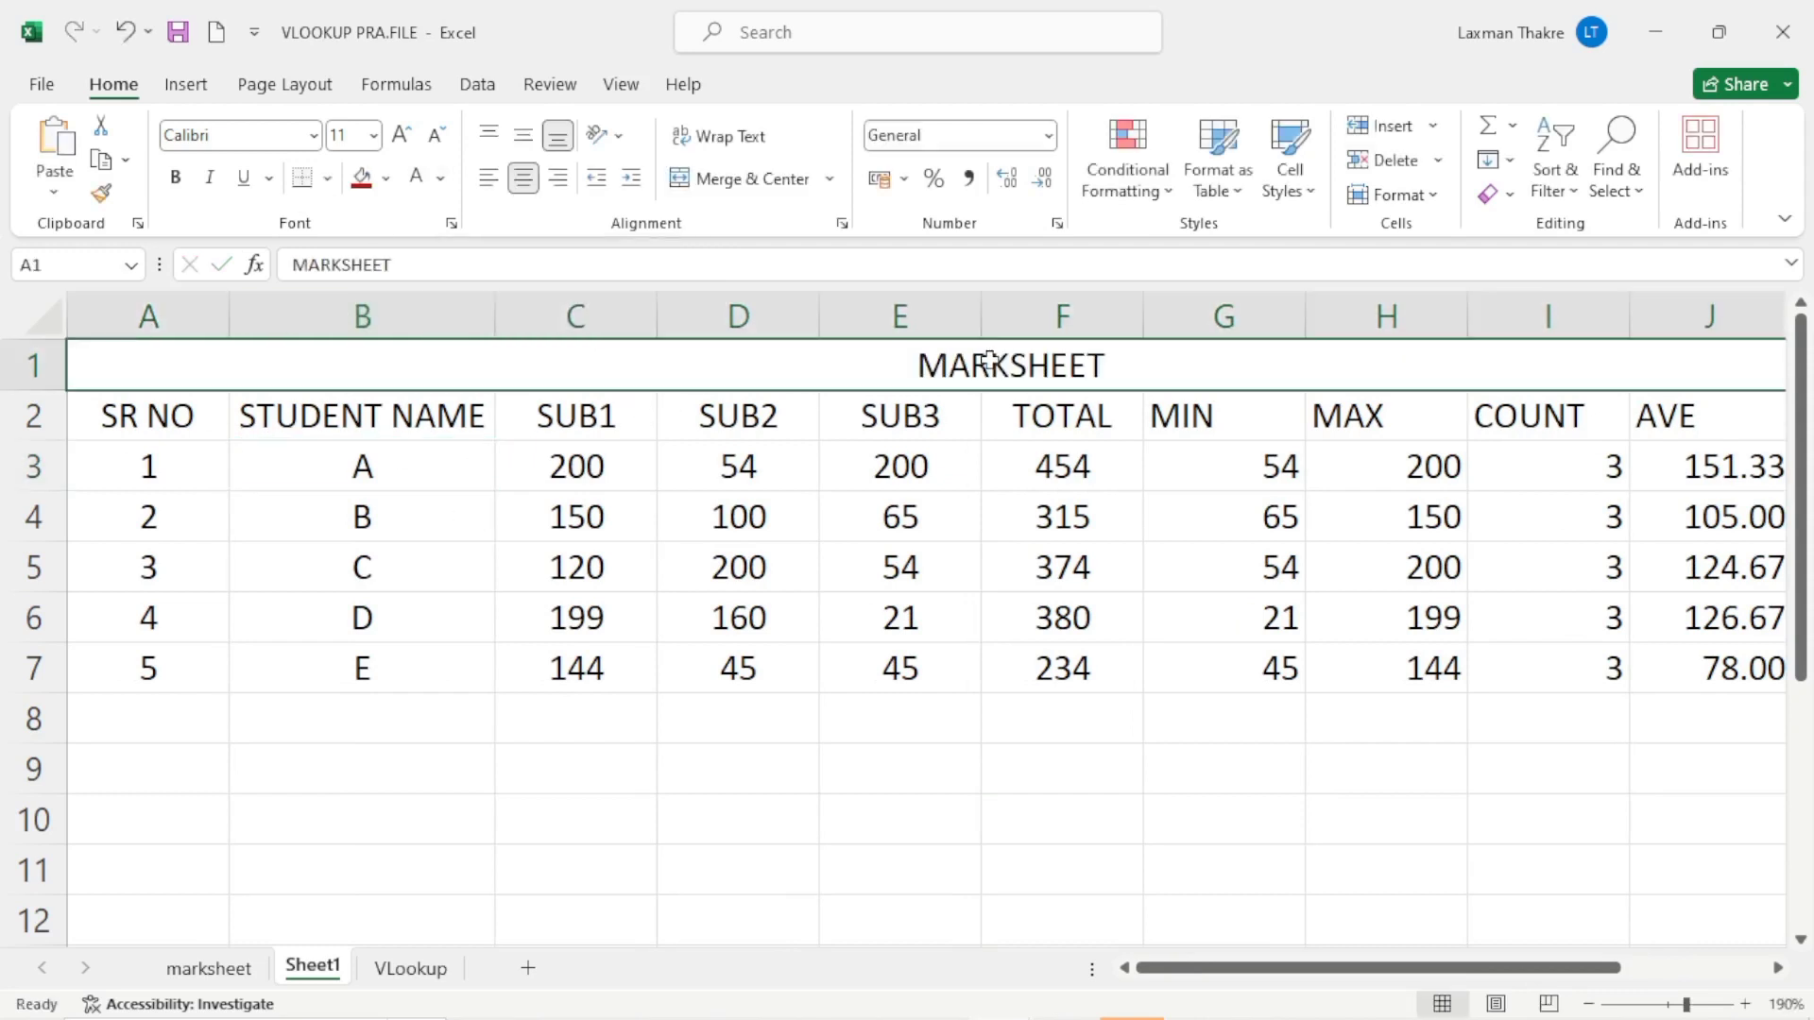
click(388, 179)
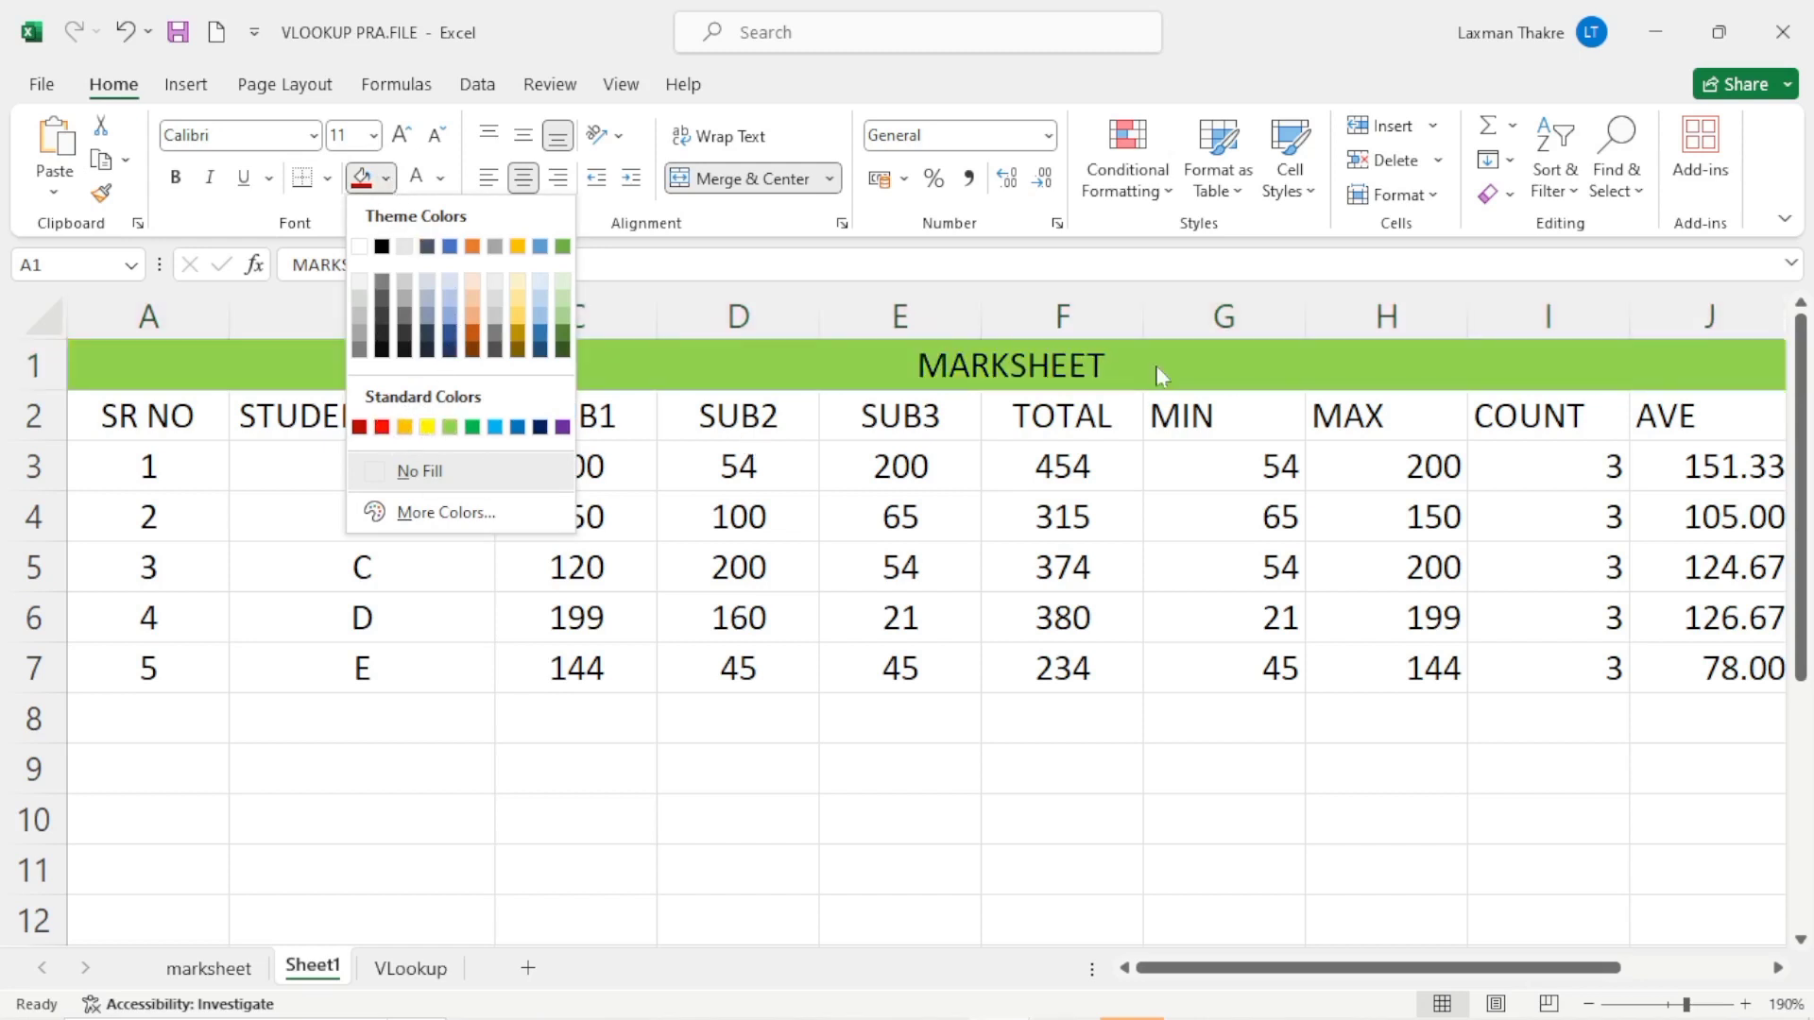
click(427, 427)
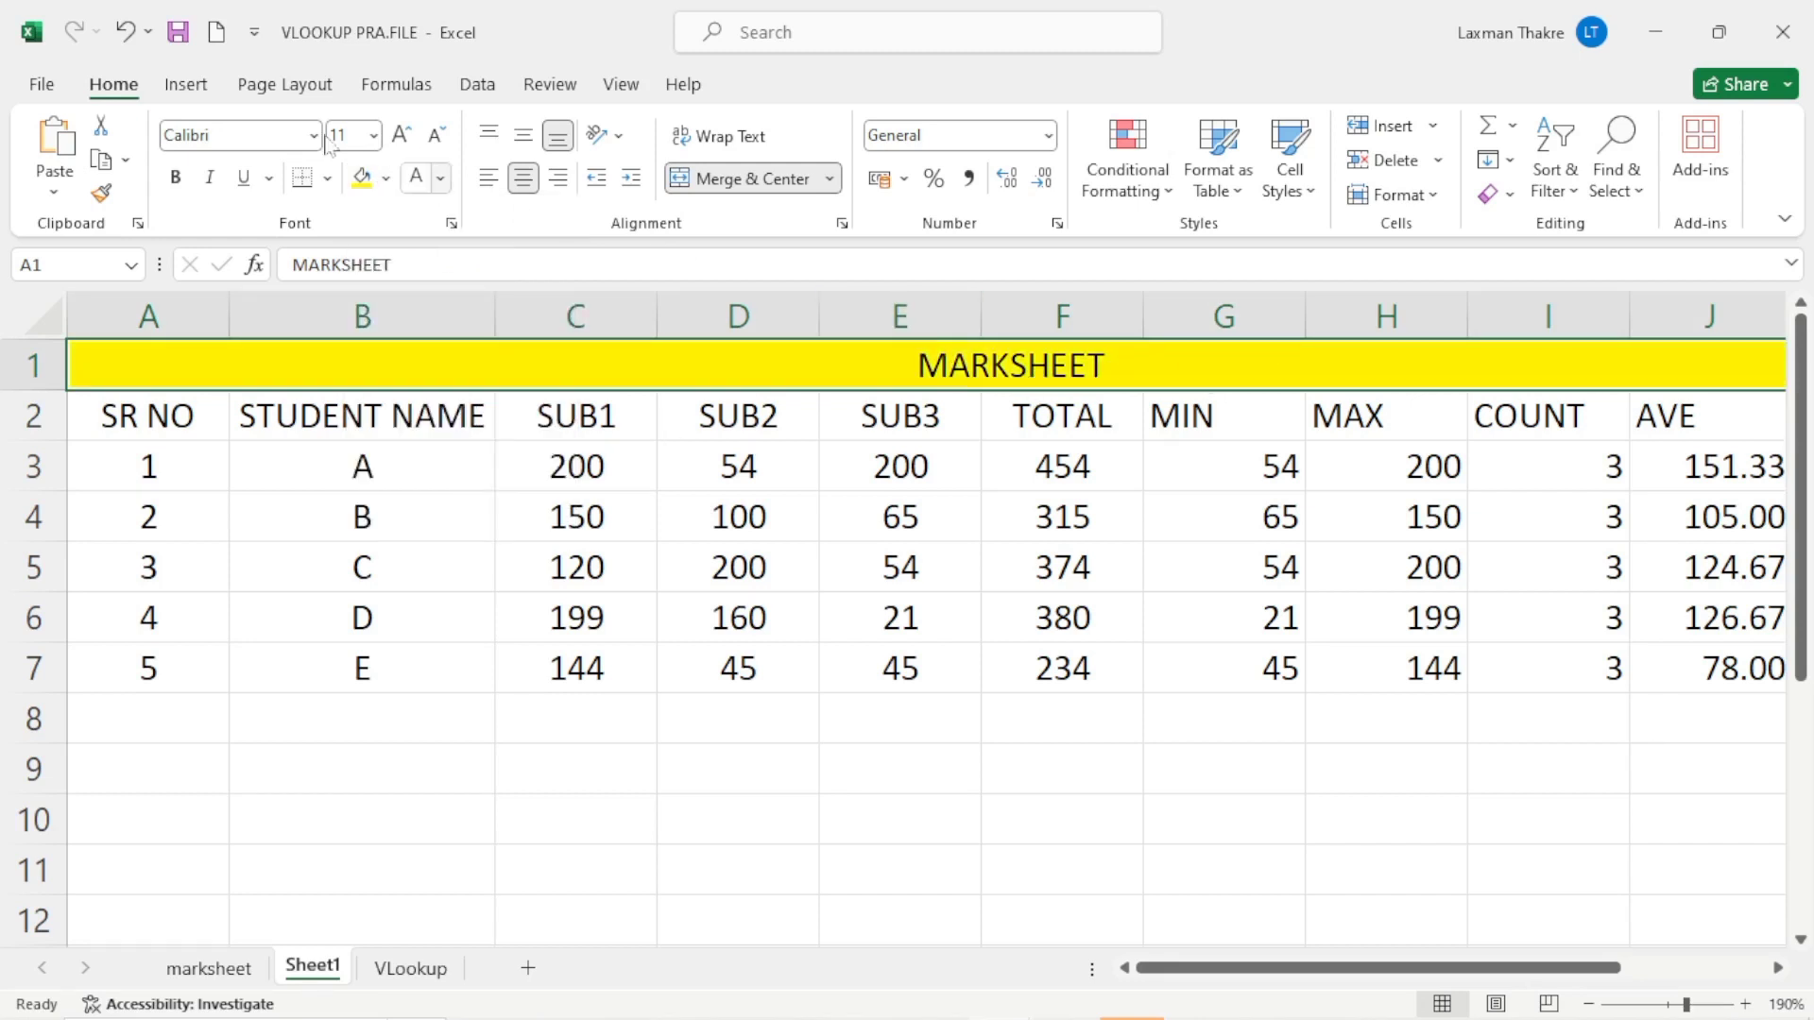
click(441, 181)
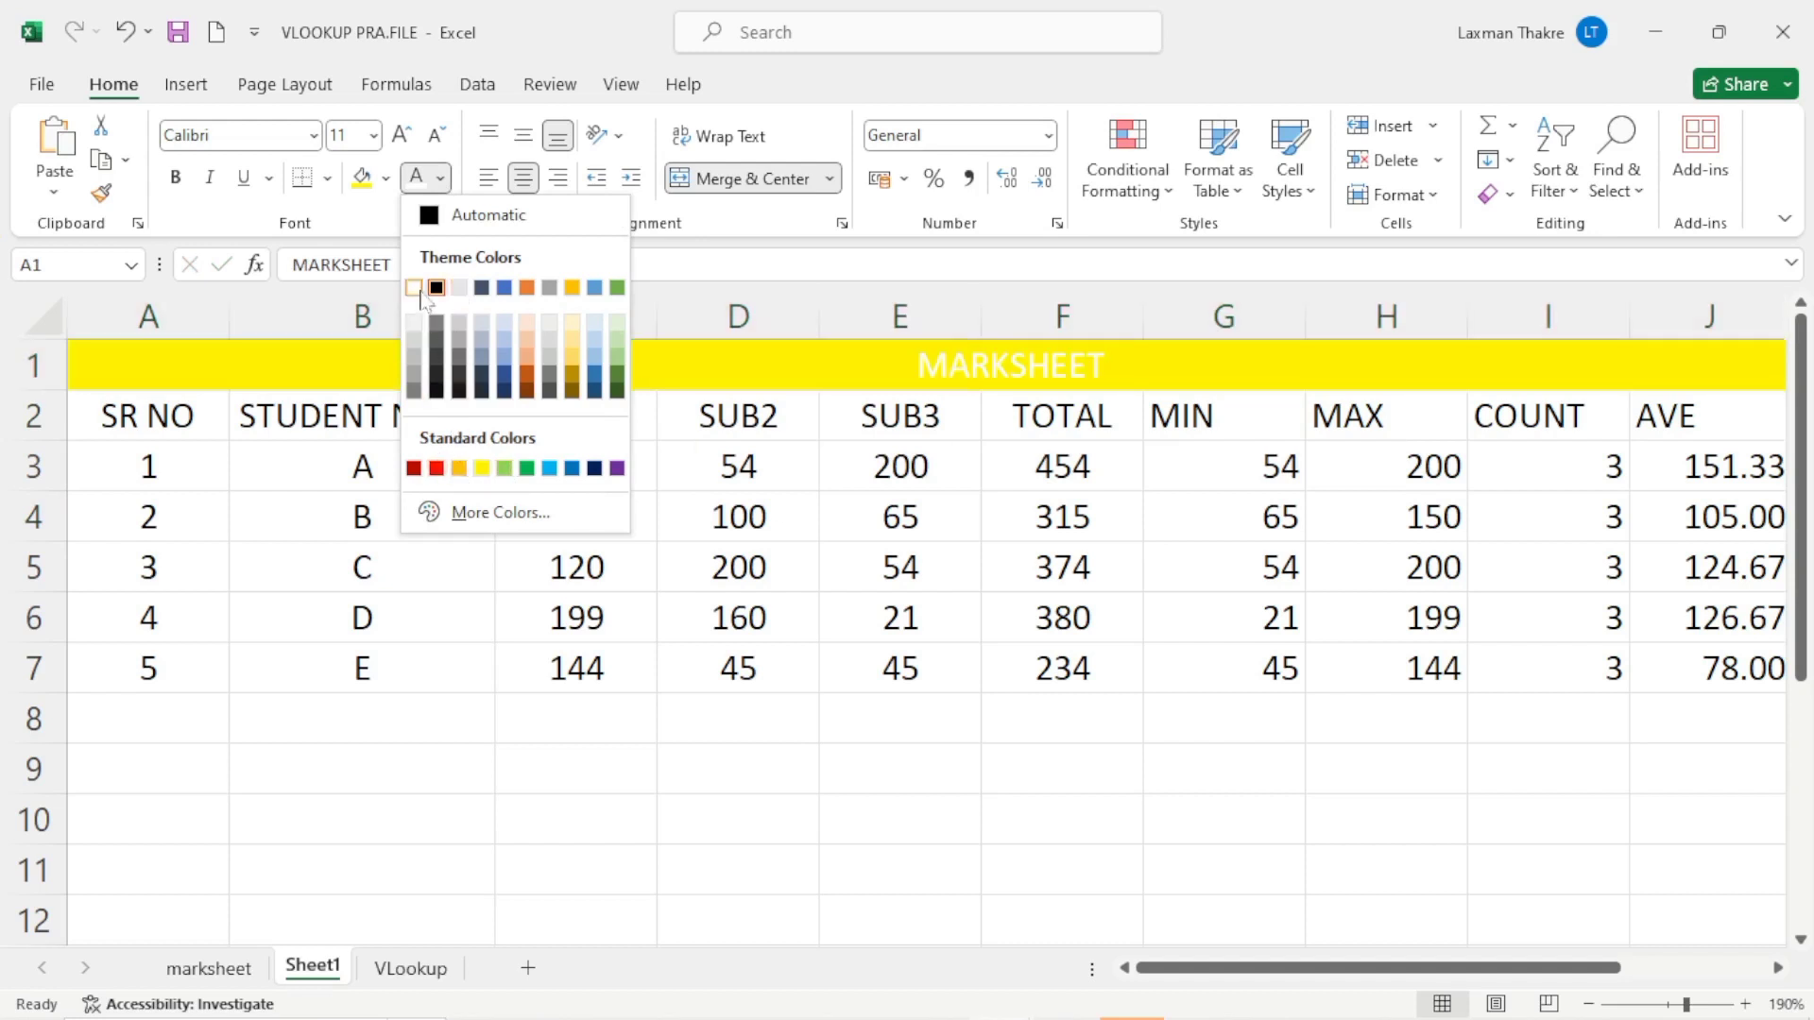
click(414, 469)
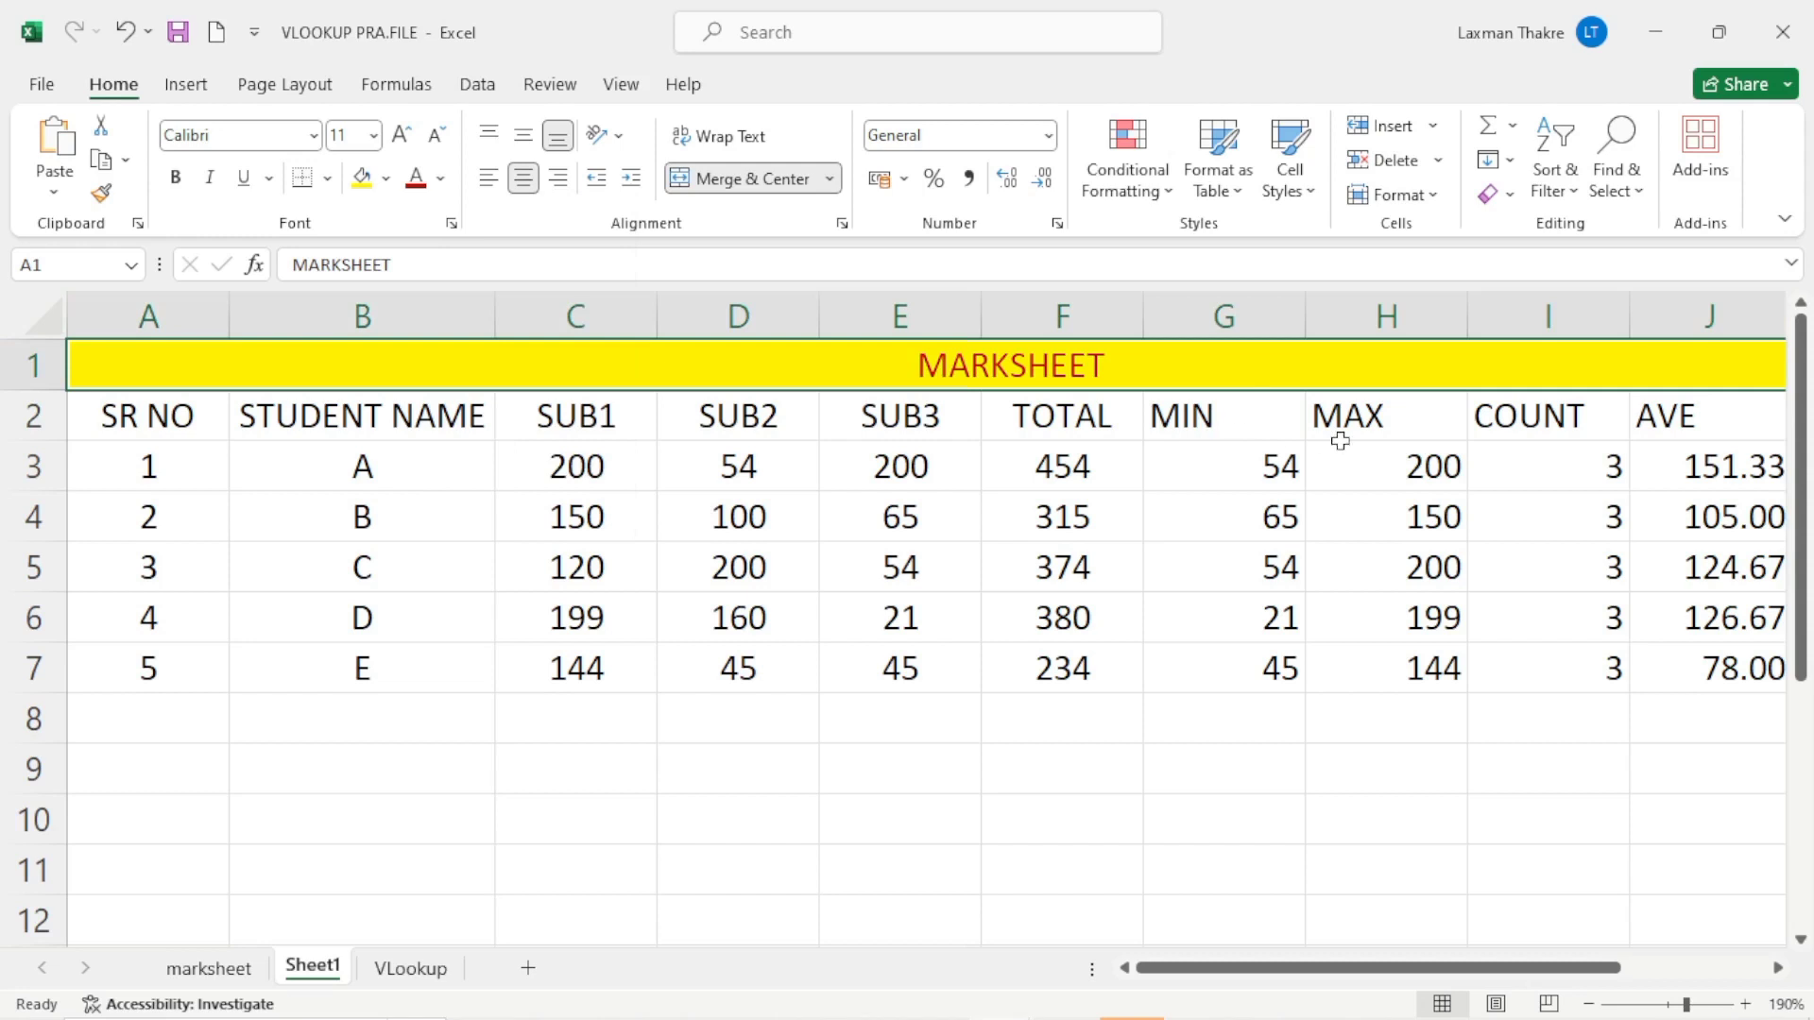
Apply All Borders to the whole marksheet, including the title row, A1:K7.
click(132, 415)
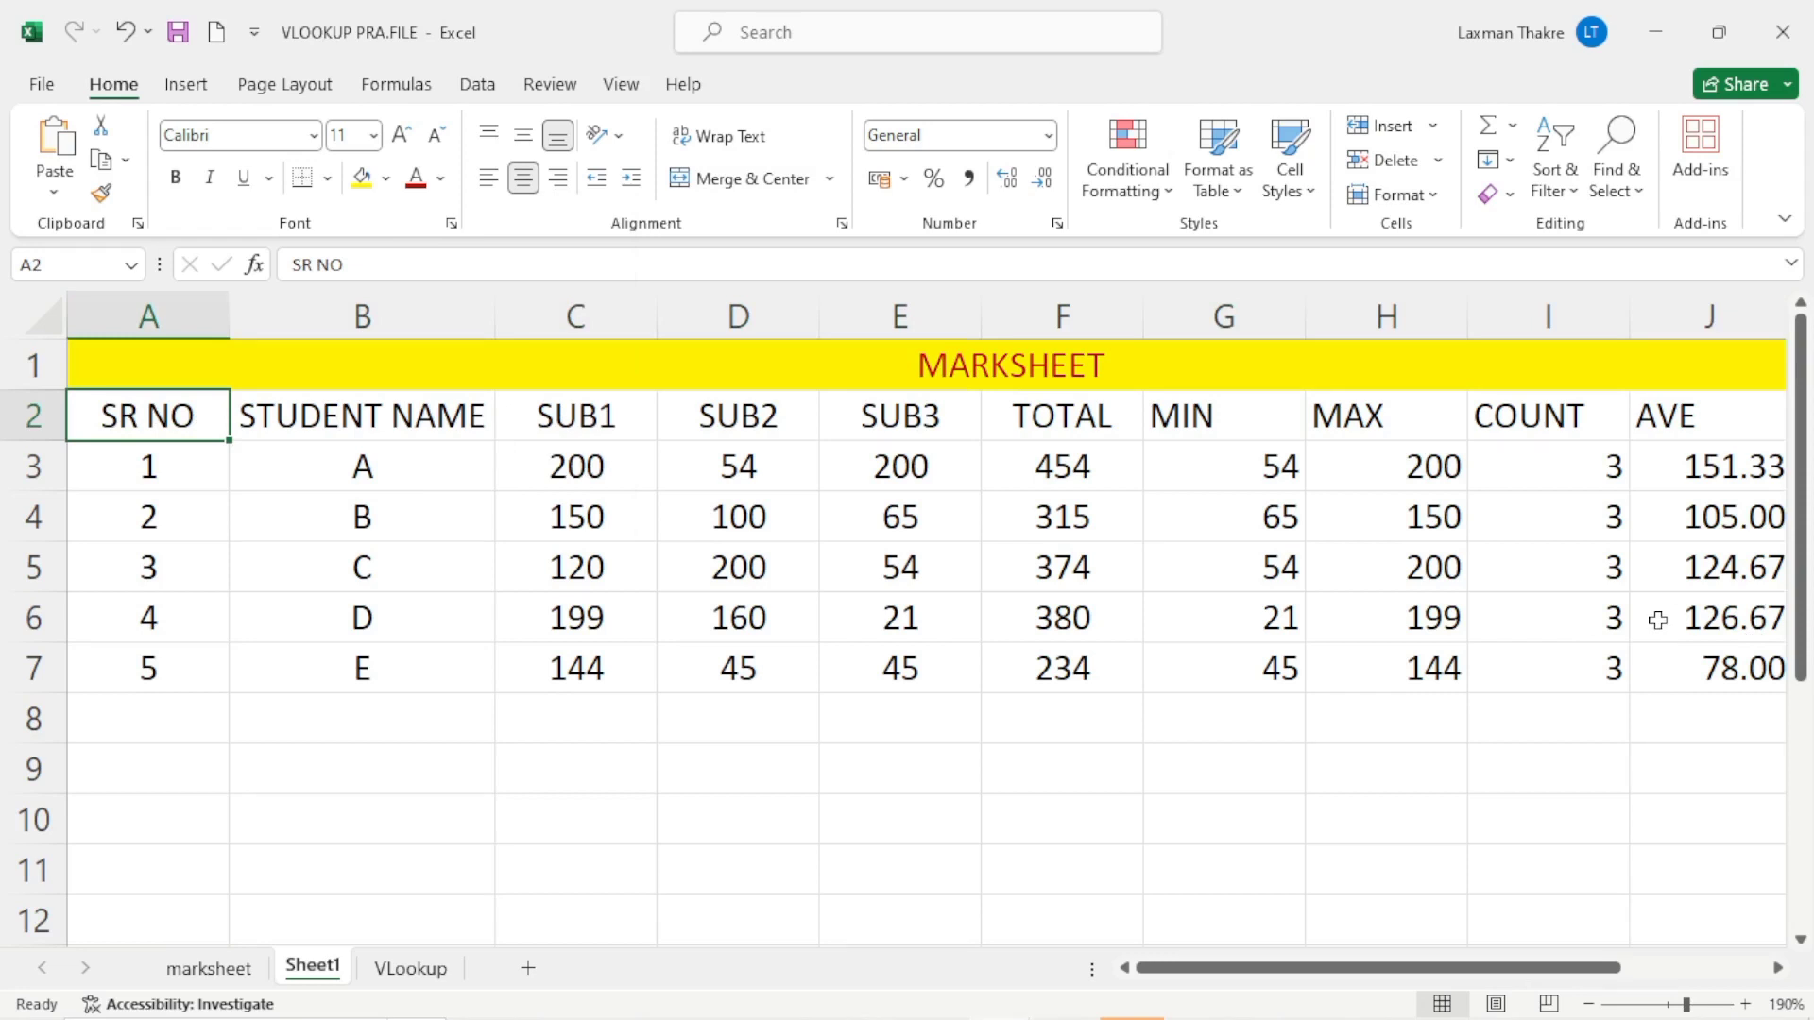
key(ctrl+a)
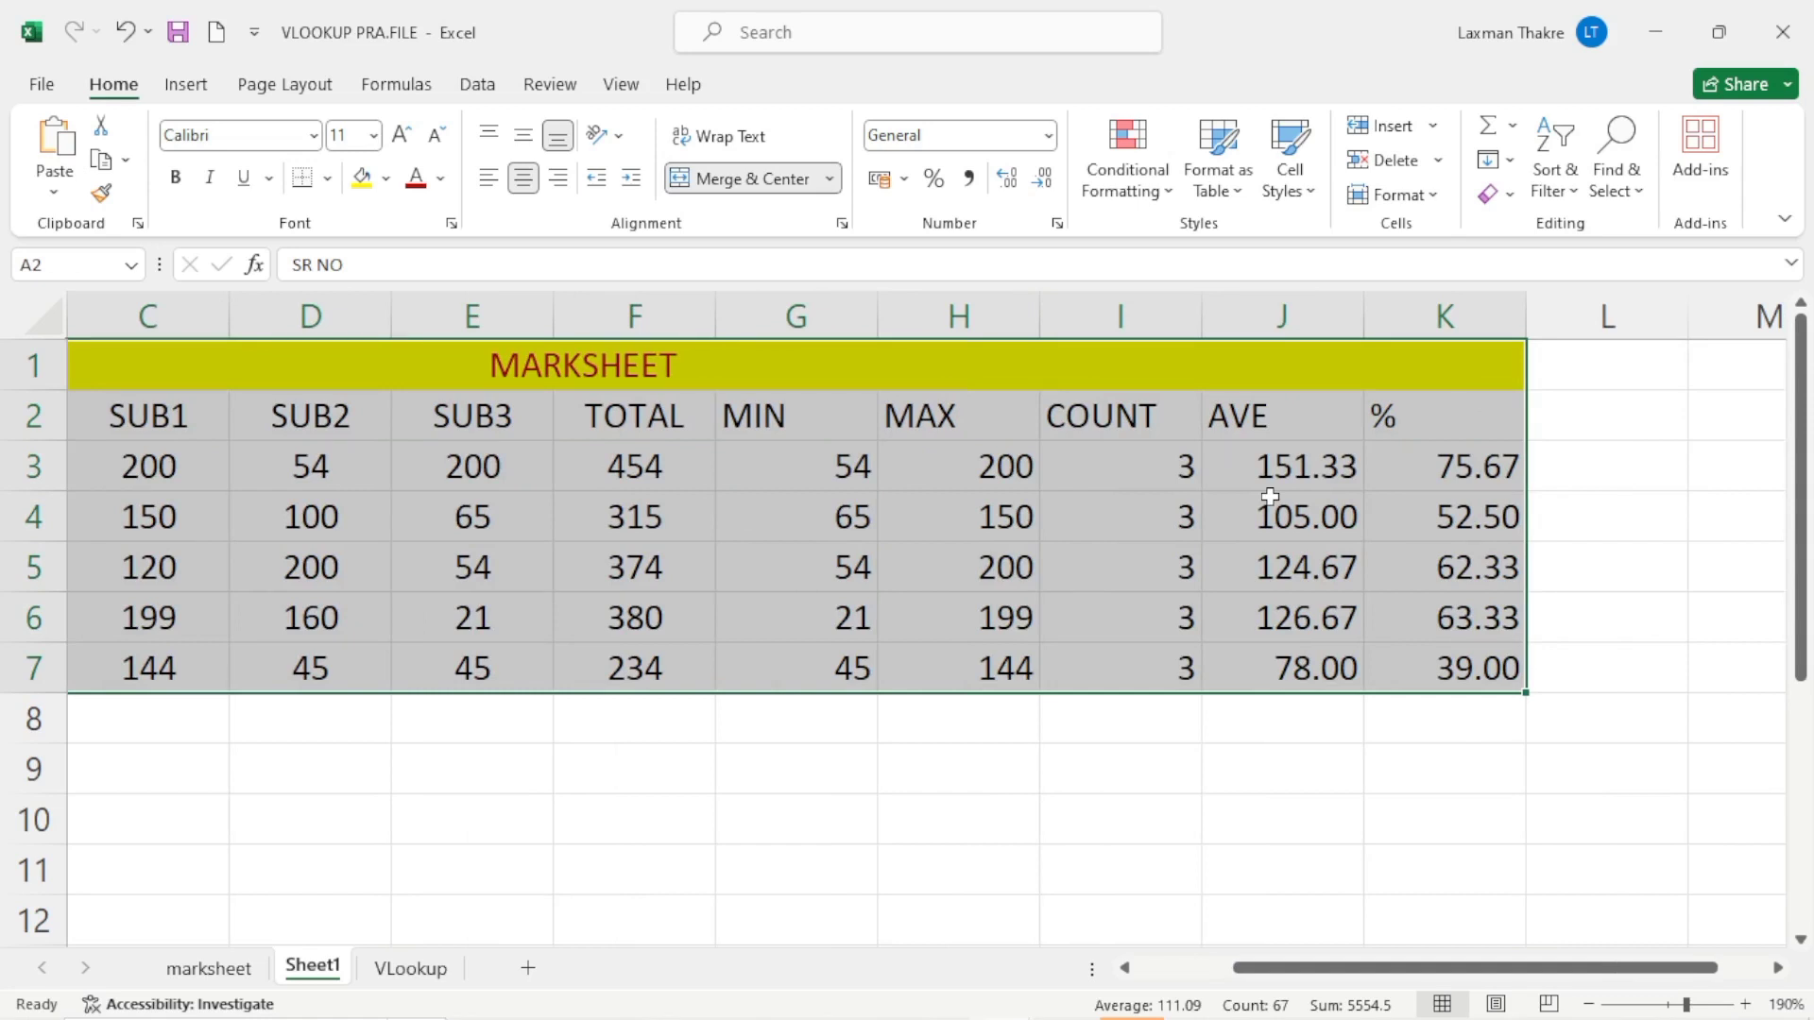
click(441, 179)
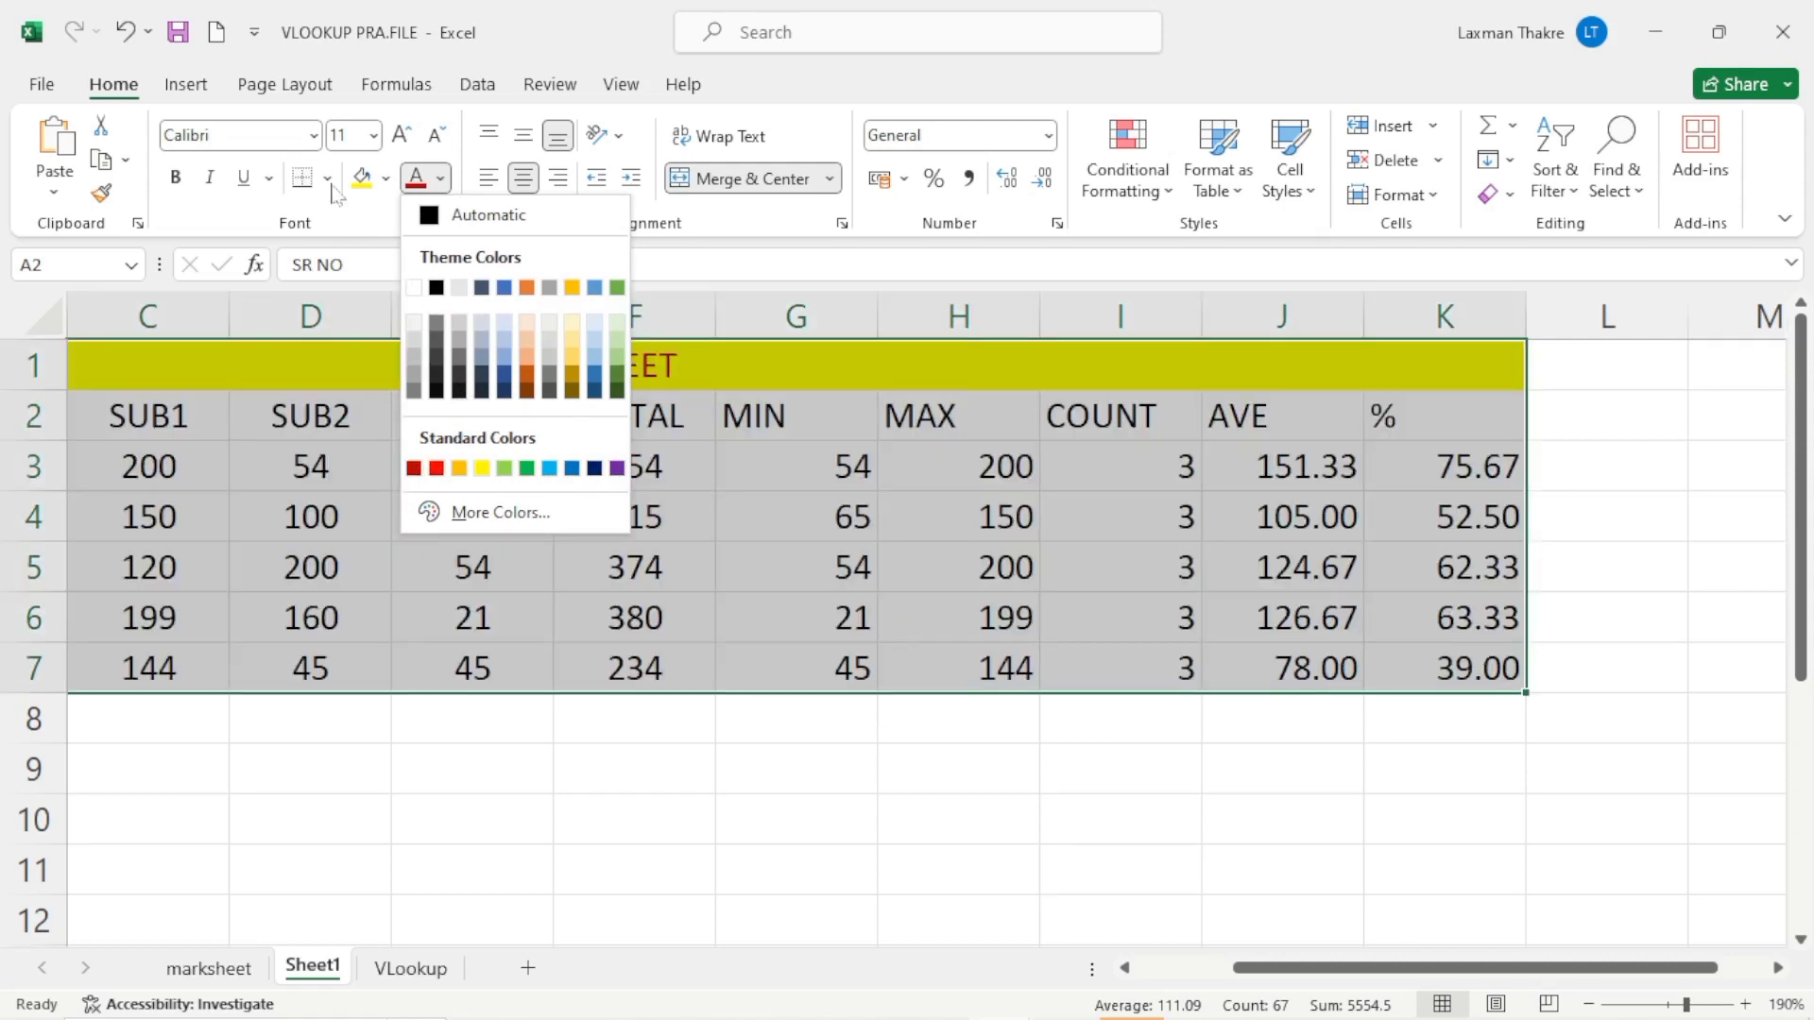
click(331, 186)
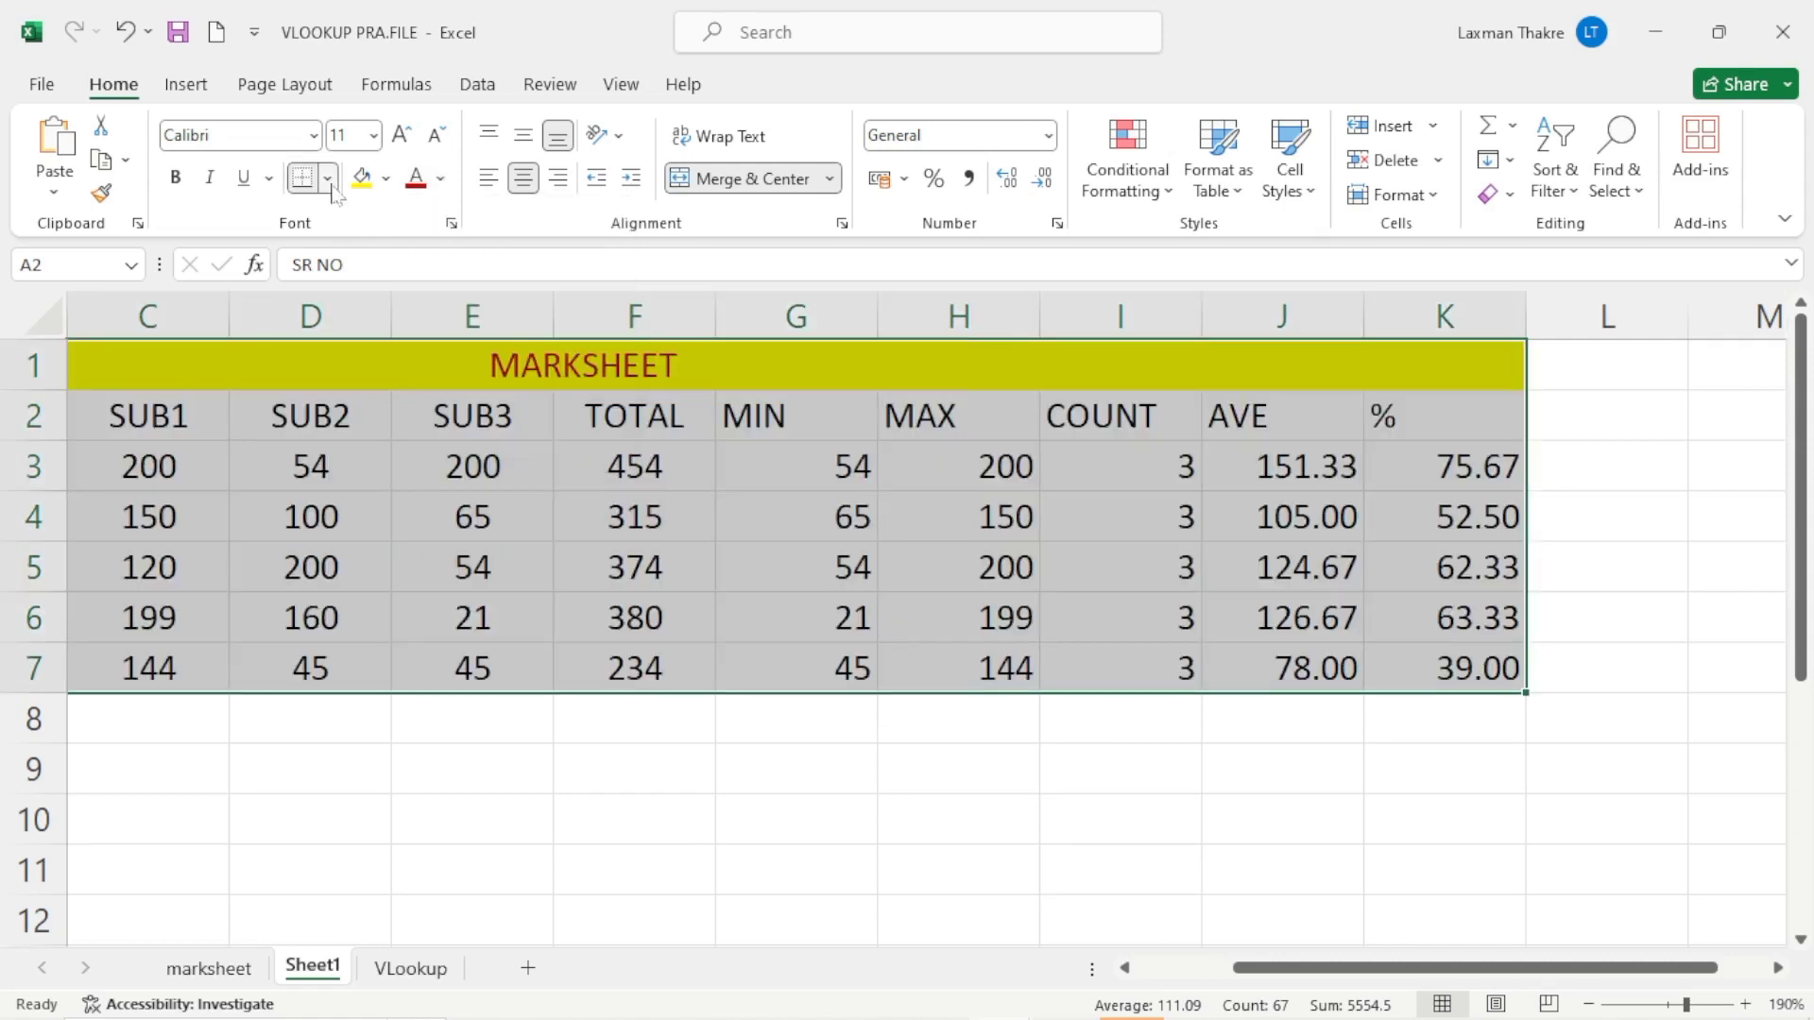
click(329, 185)
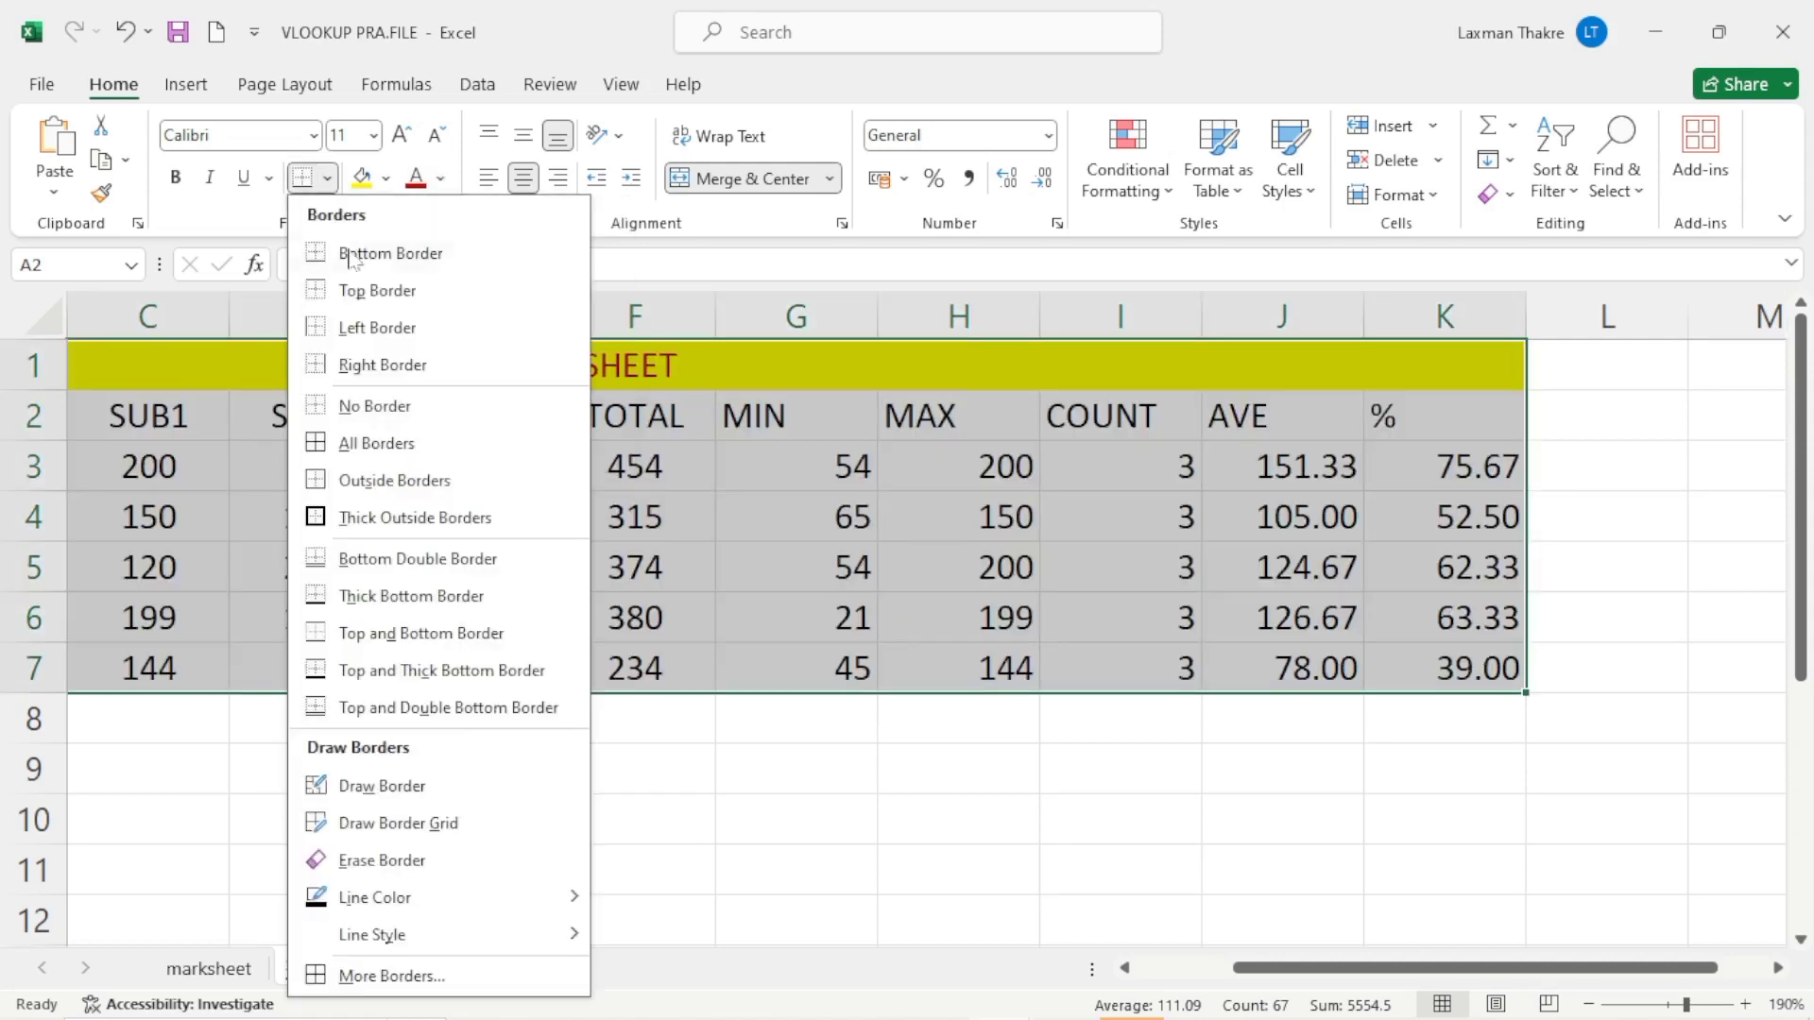
click(374, 444)
scroll(1013, 515, left, 3)
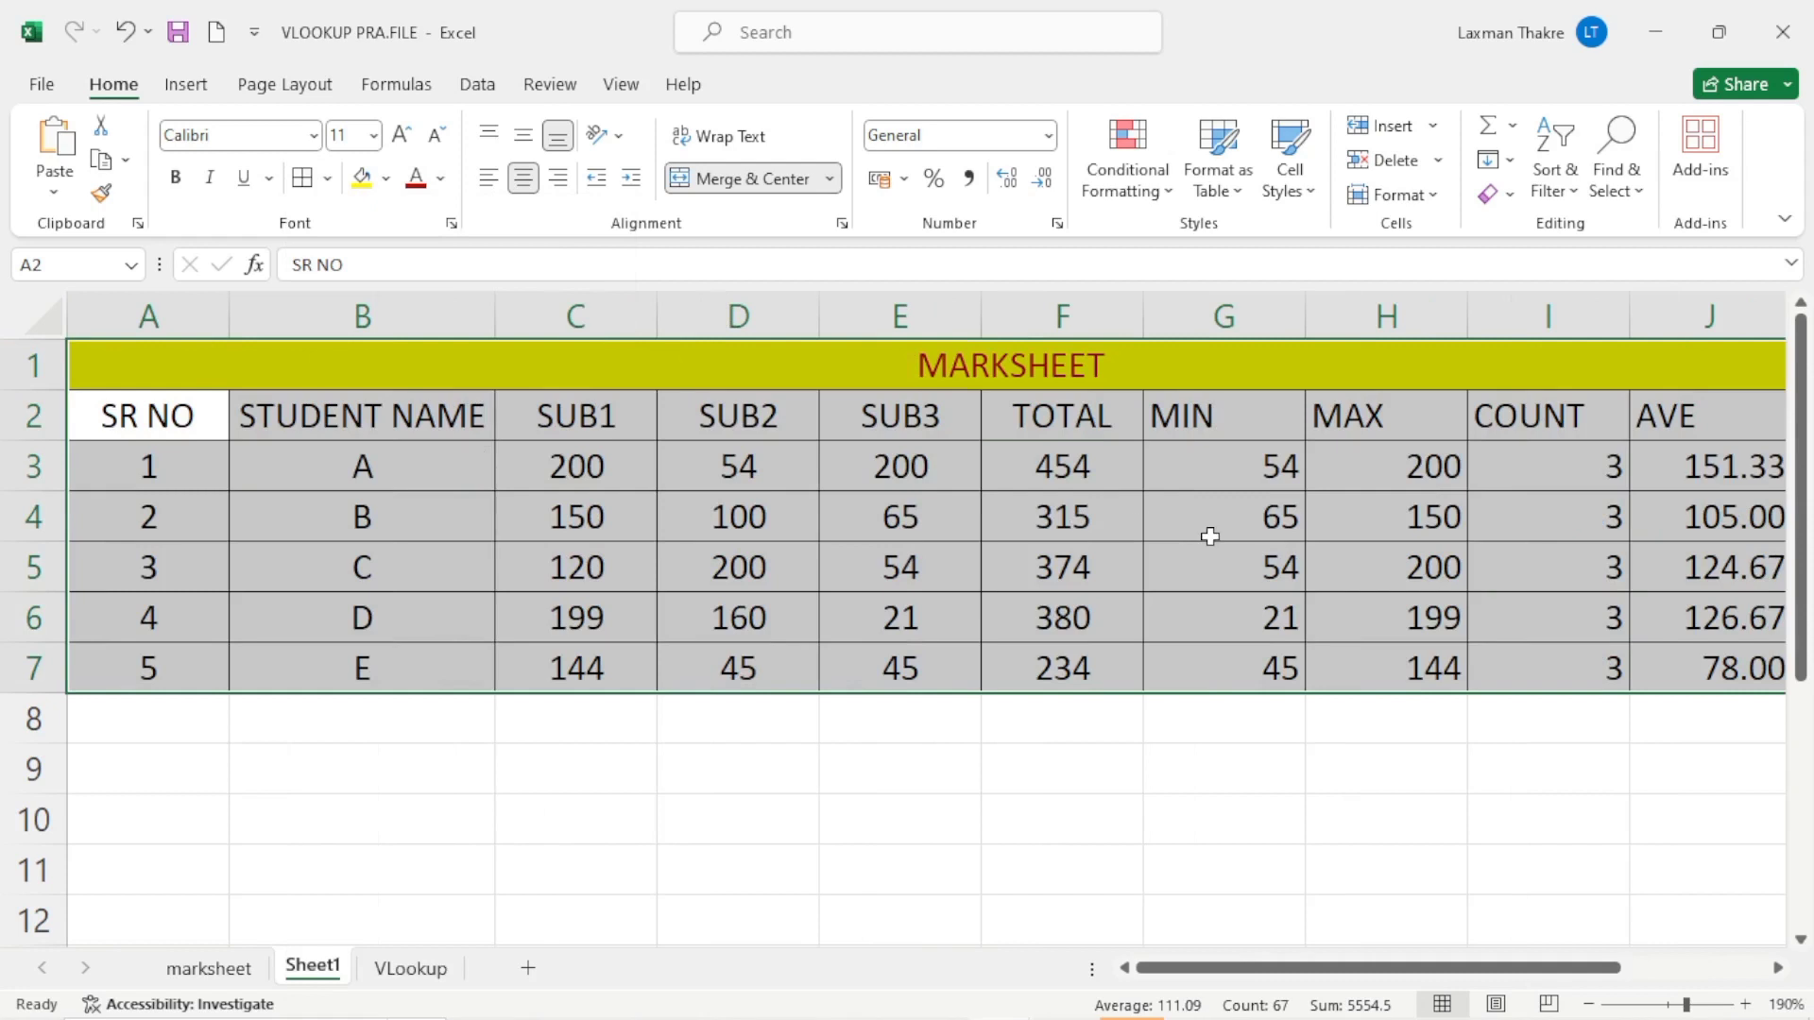
click(789, 514)
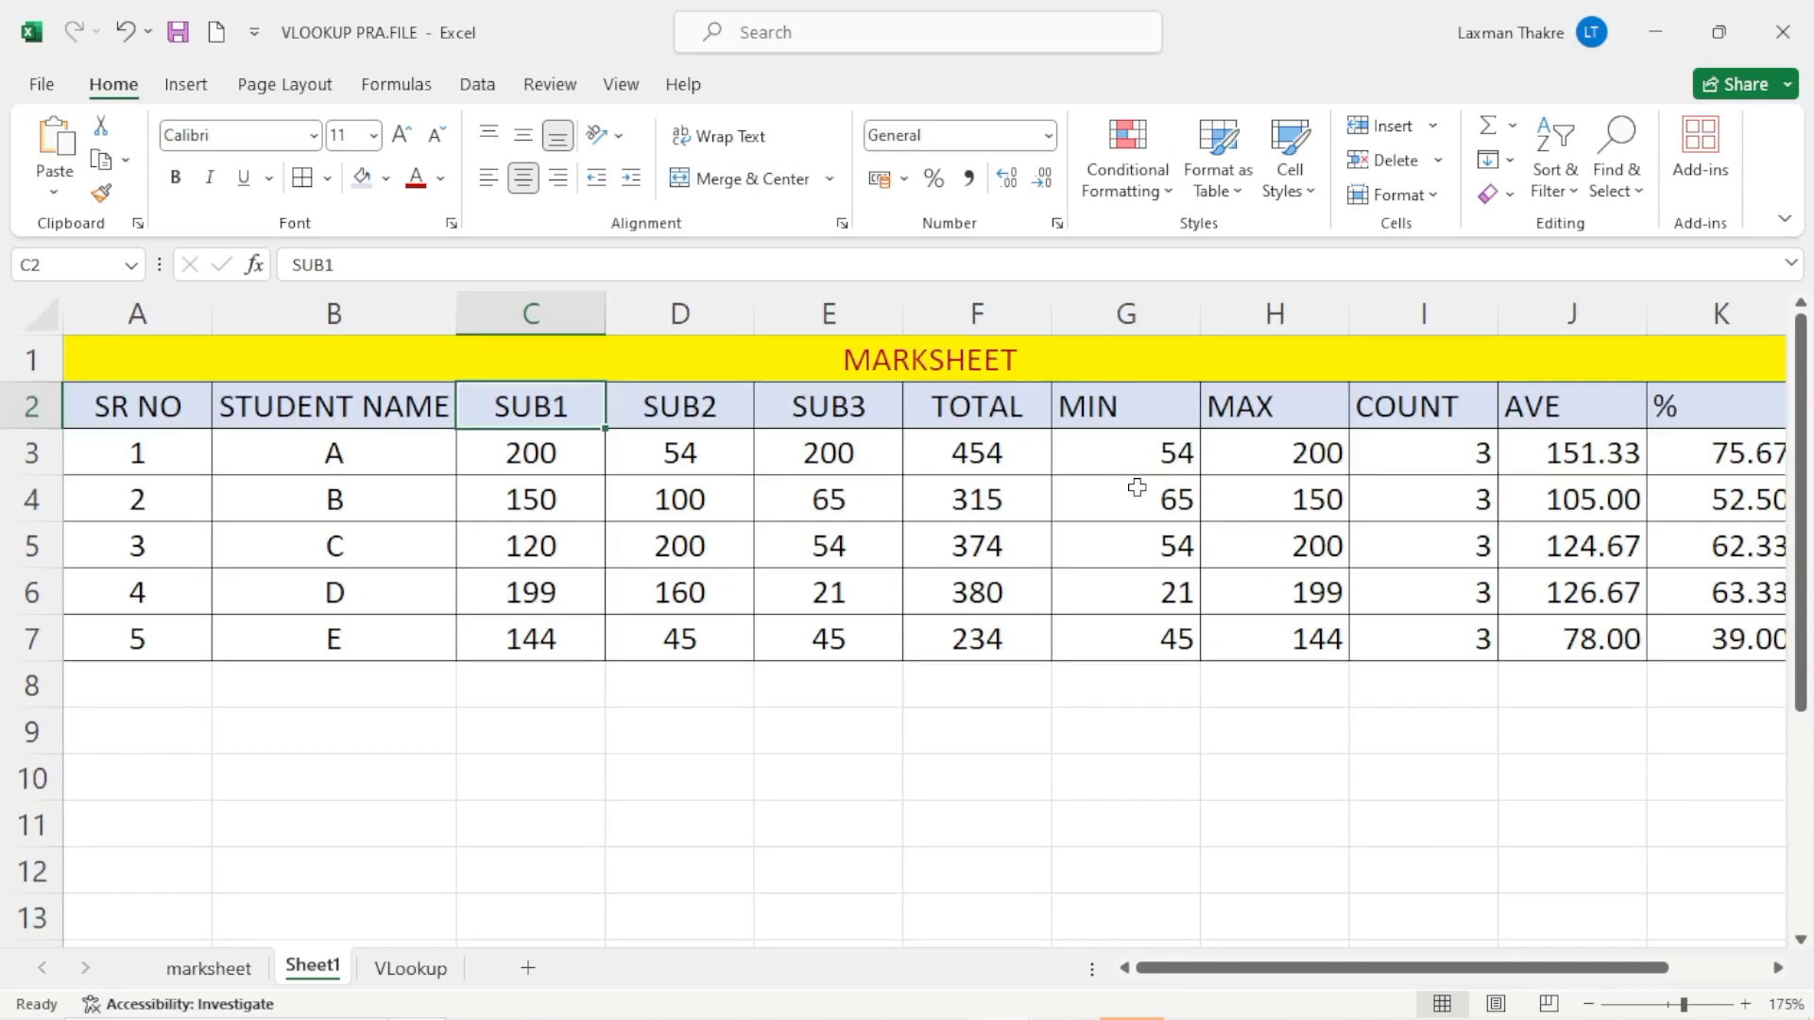
Undo the header row's light blue fill and the marksheet's borders.
ctrl+scroll(1137, 487, up, 1)
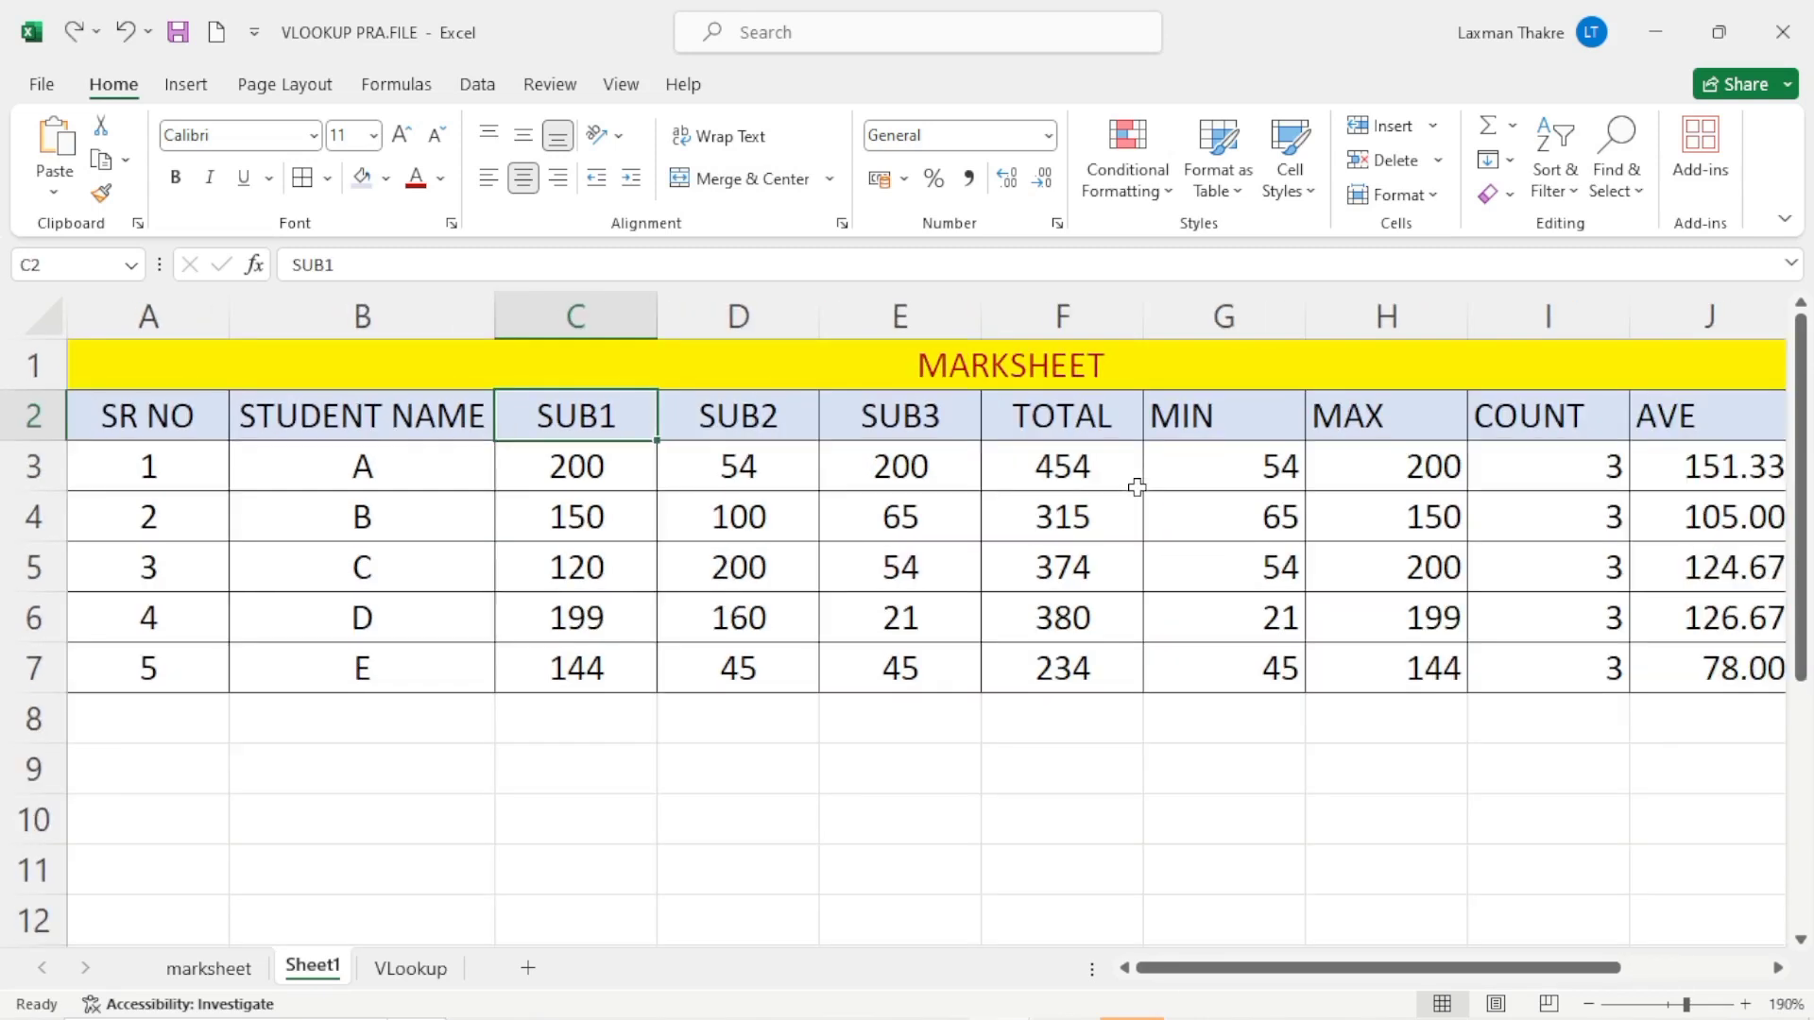
key(ctrl+z)
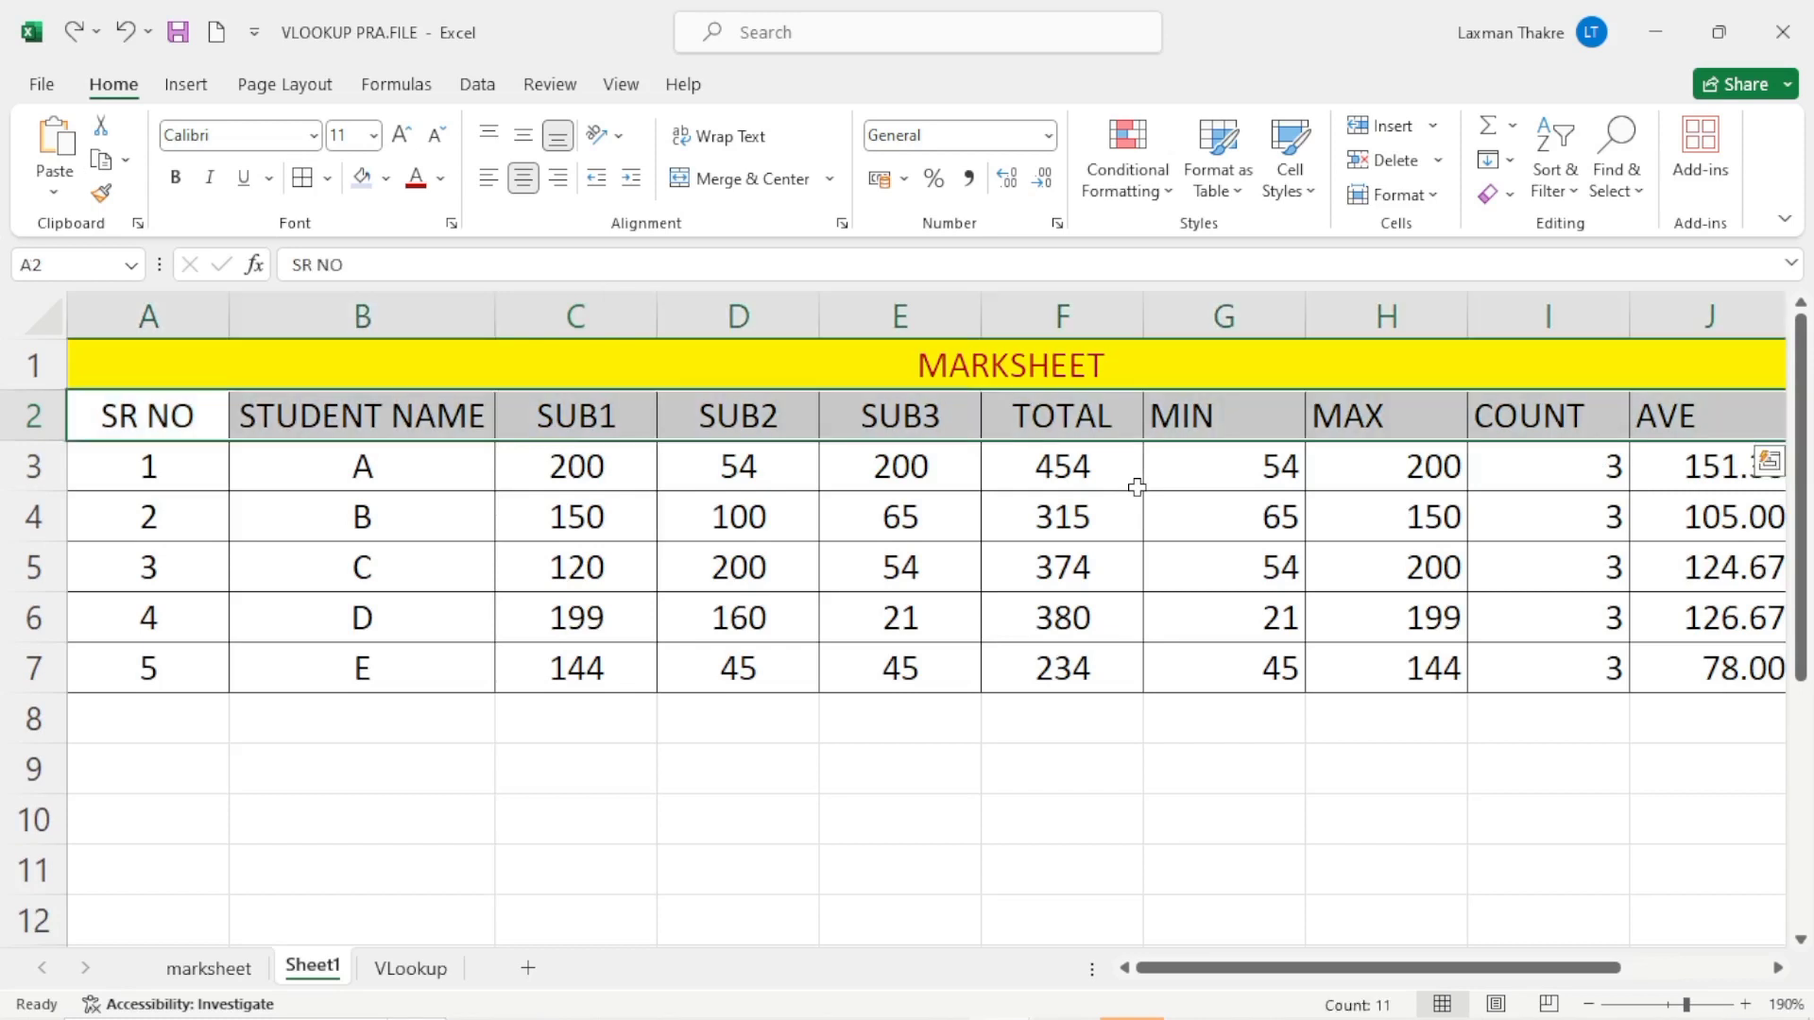
key(ctrl+a)
Apply All Borders to the whole marksheet, A1:K7.
click(158, 424)
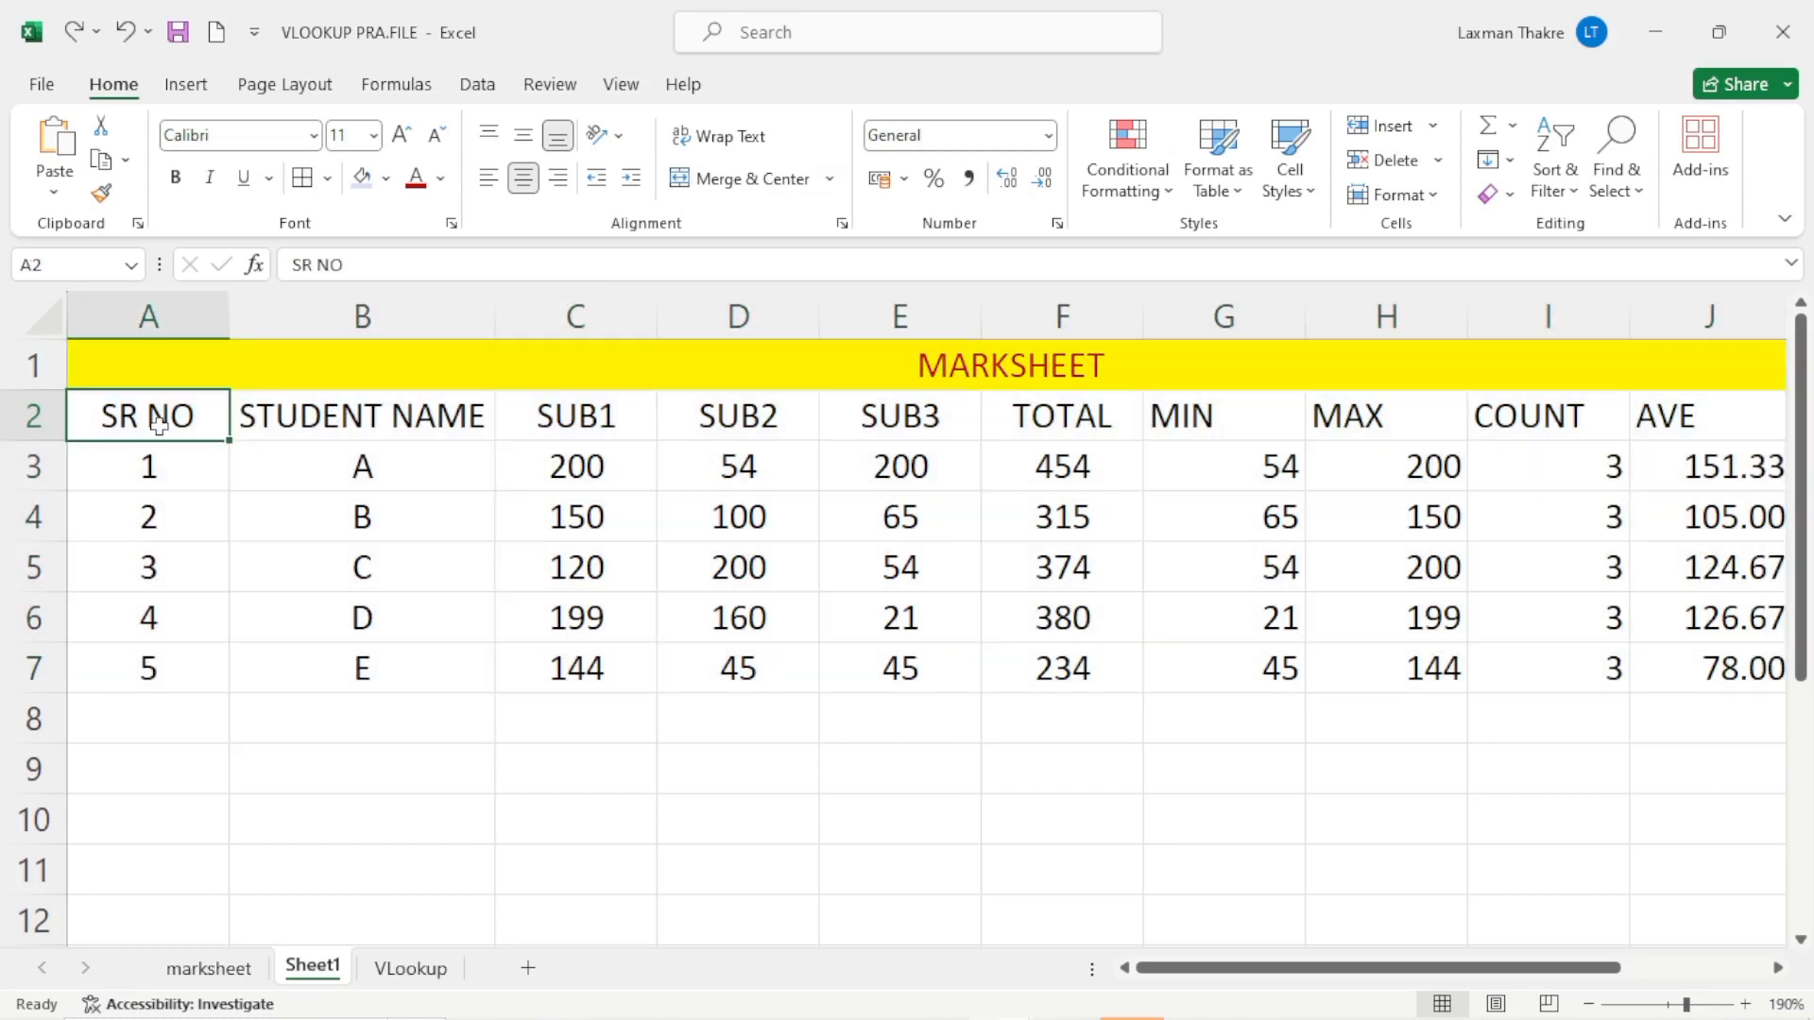
key(ctrl+a)
scroll(159, 426, right, 2)
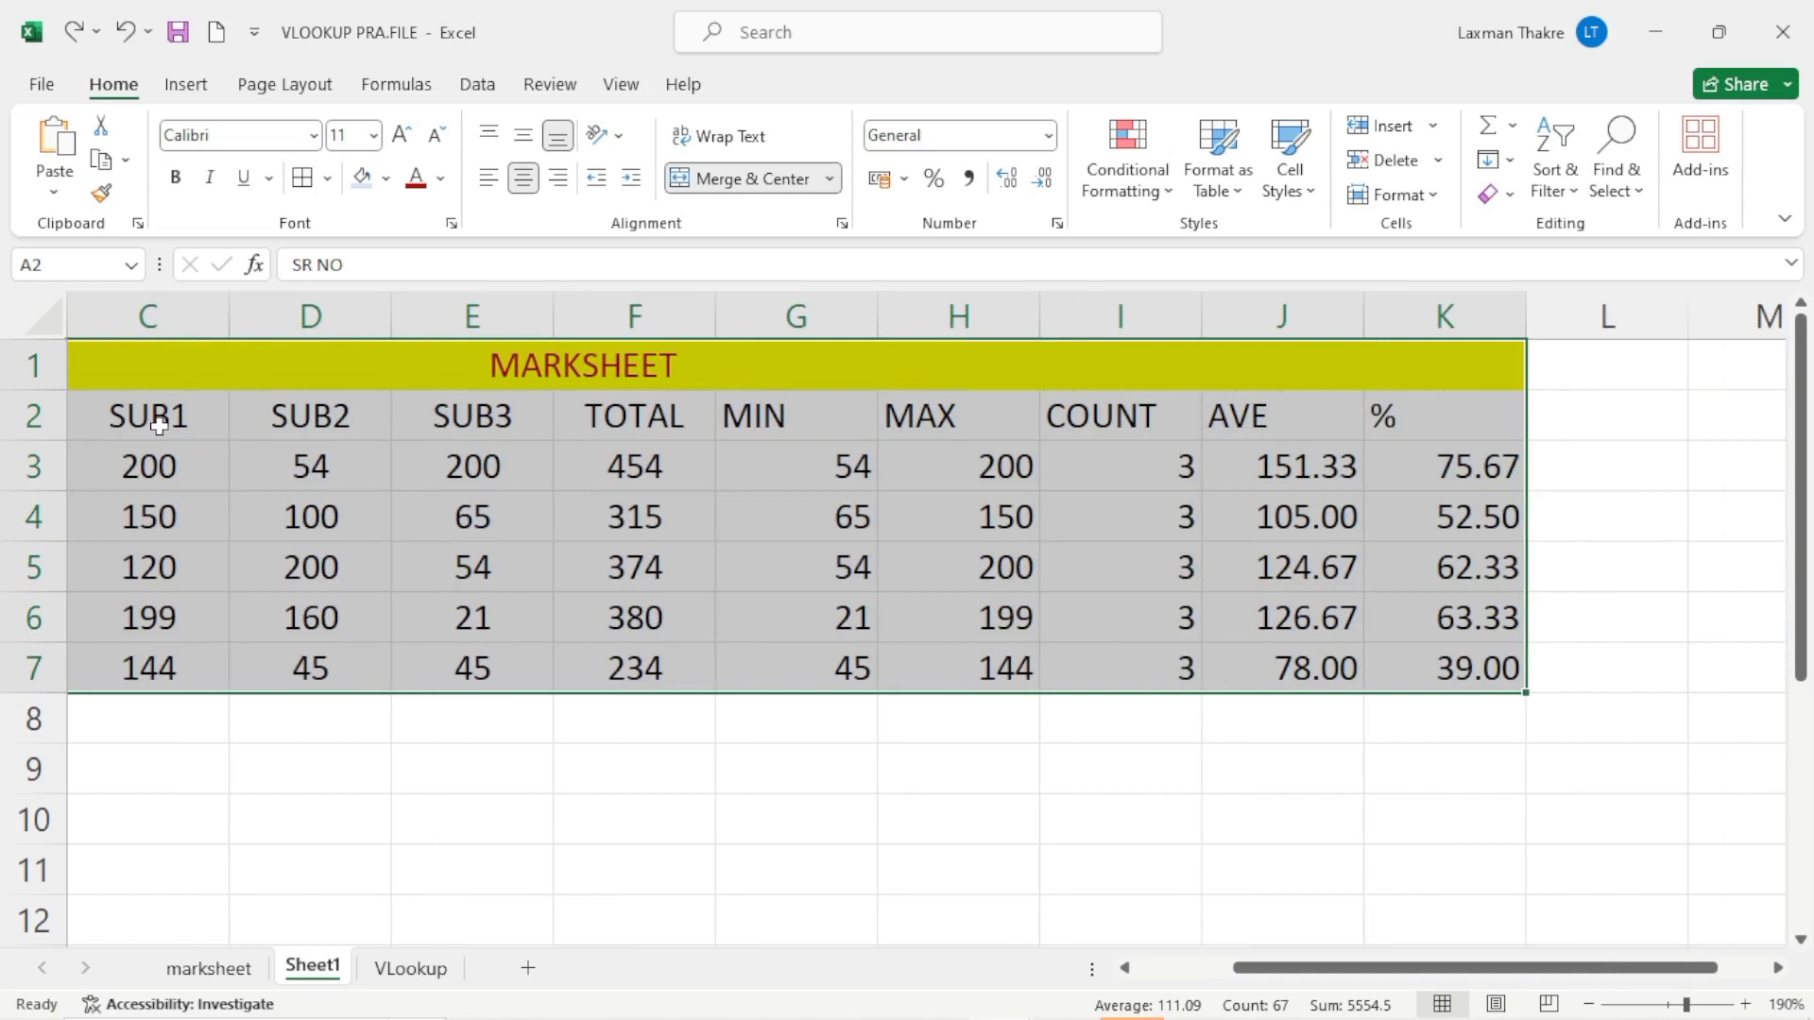
key(alt)
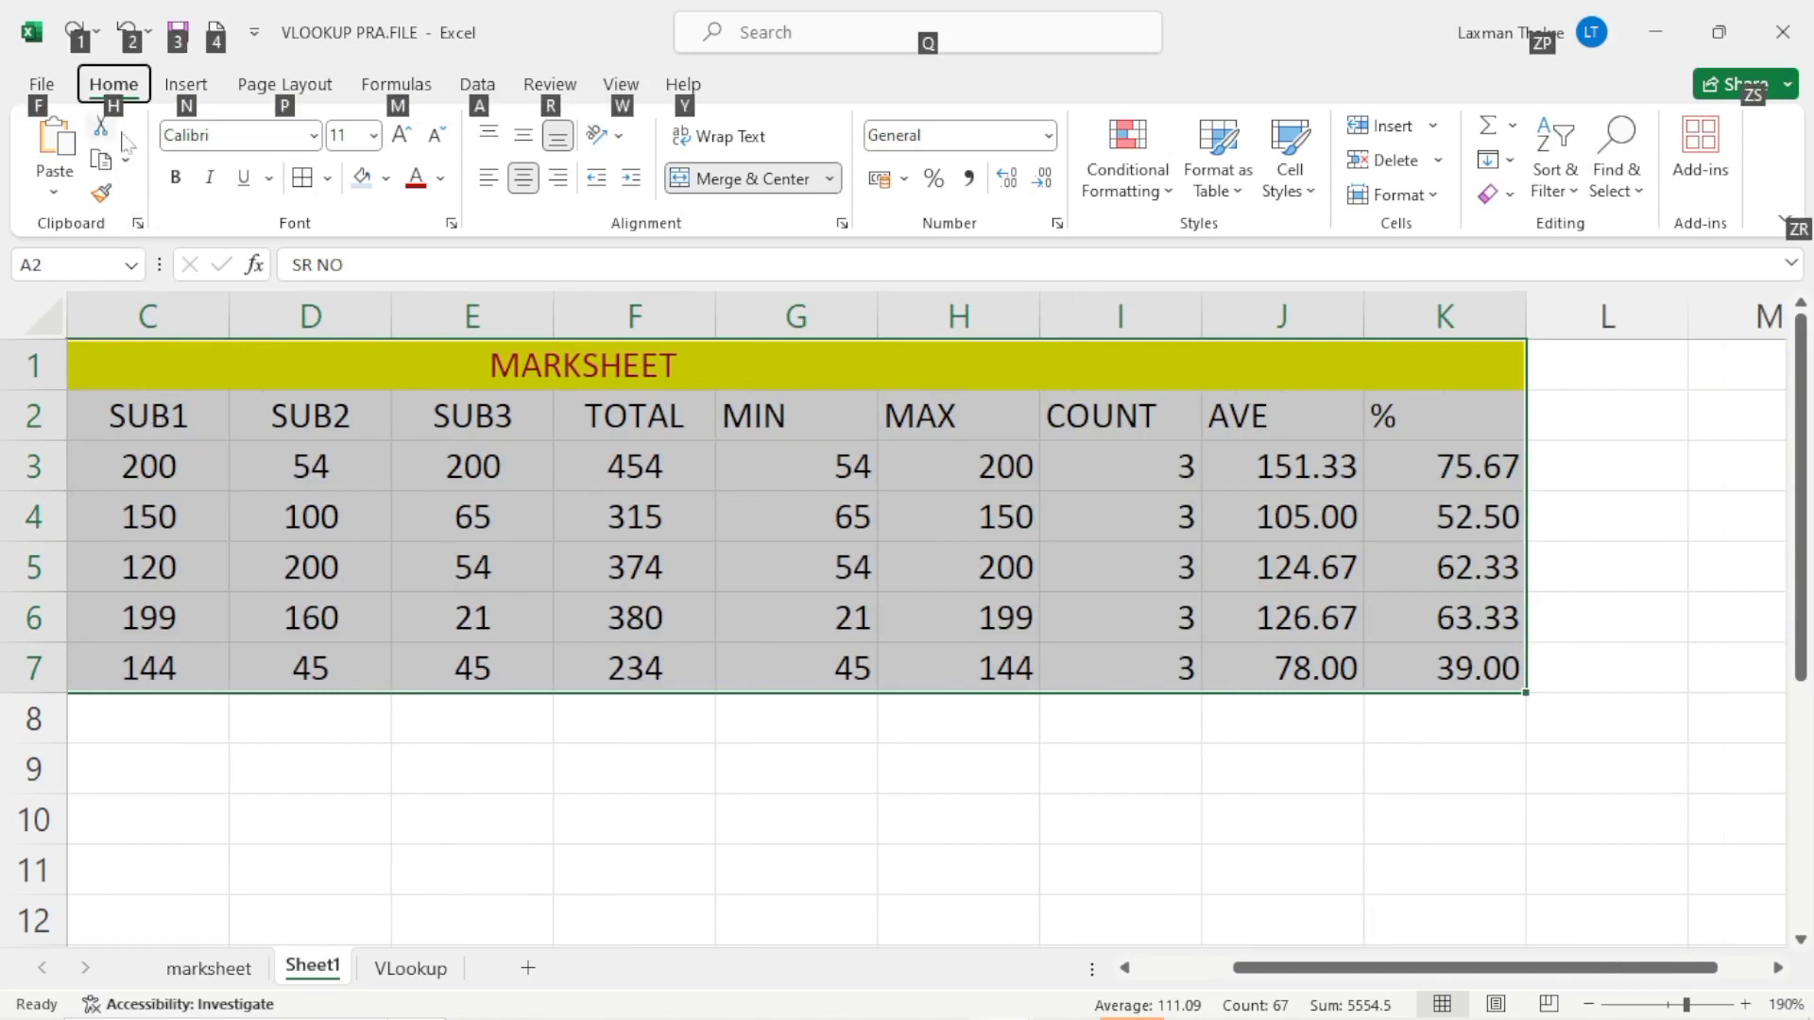
key(h)
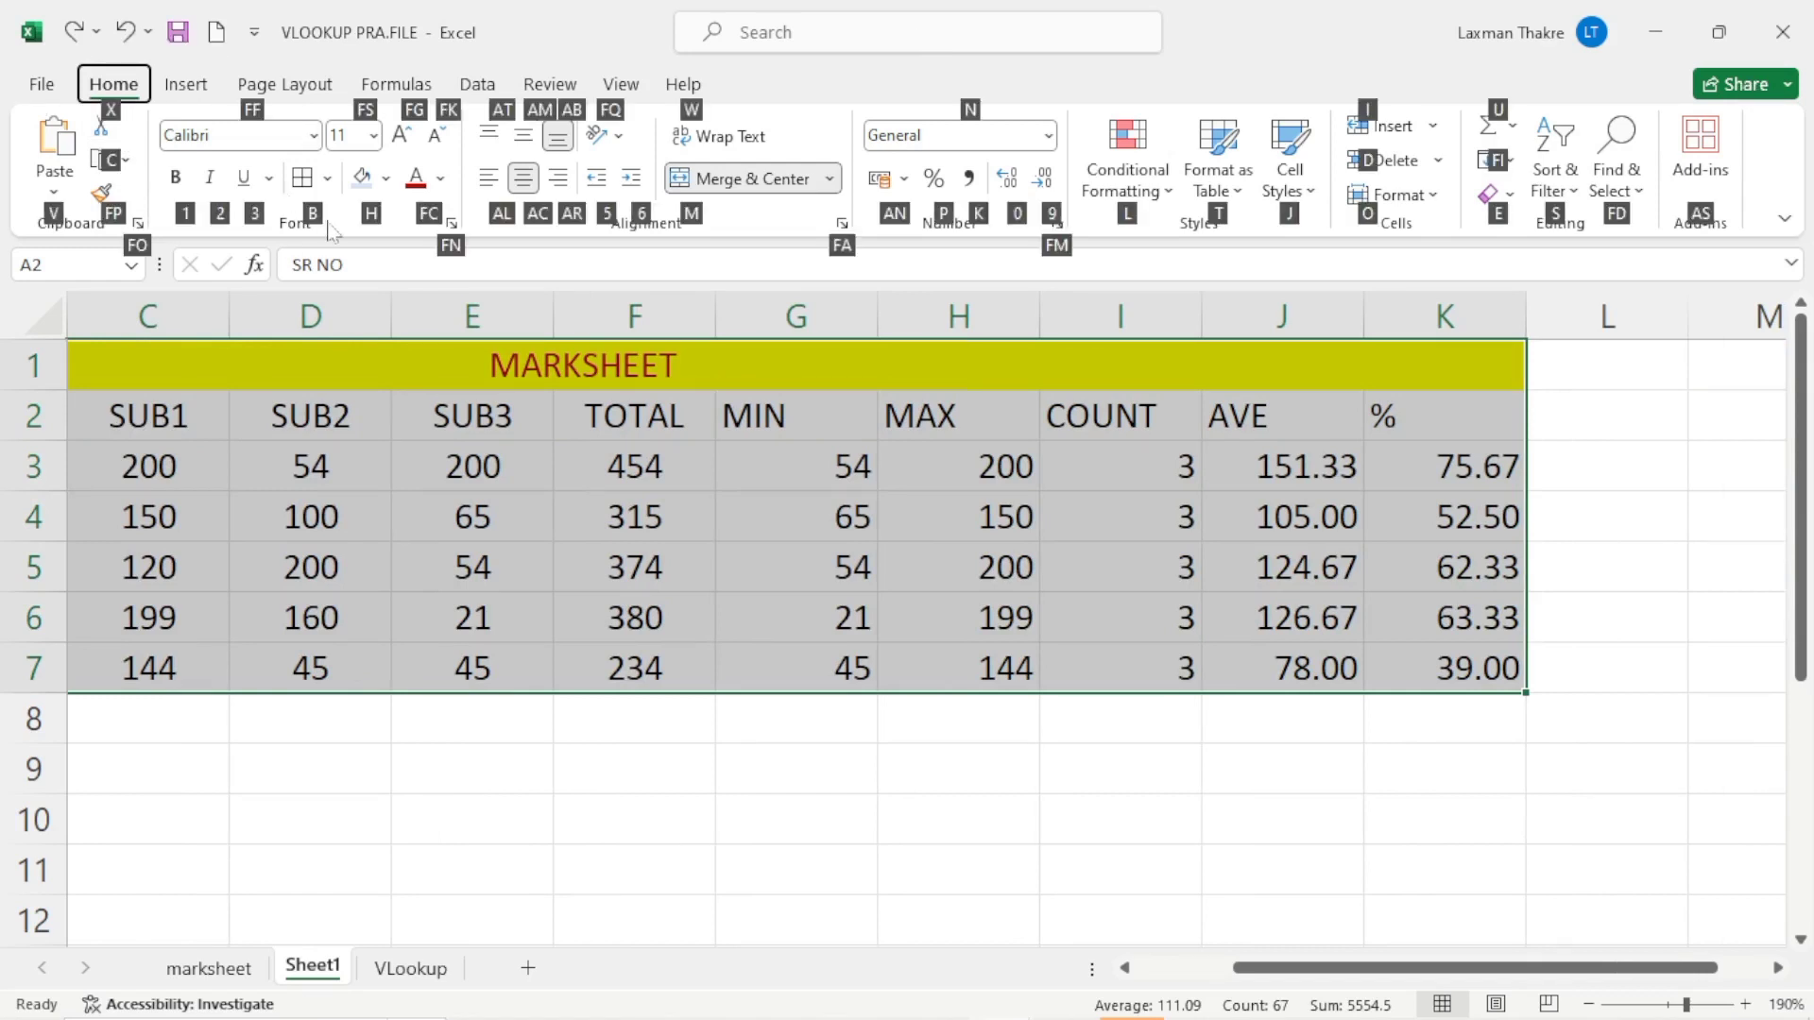
key(b)
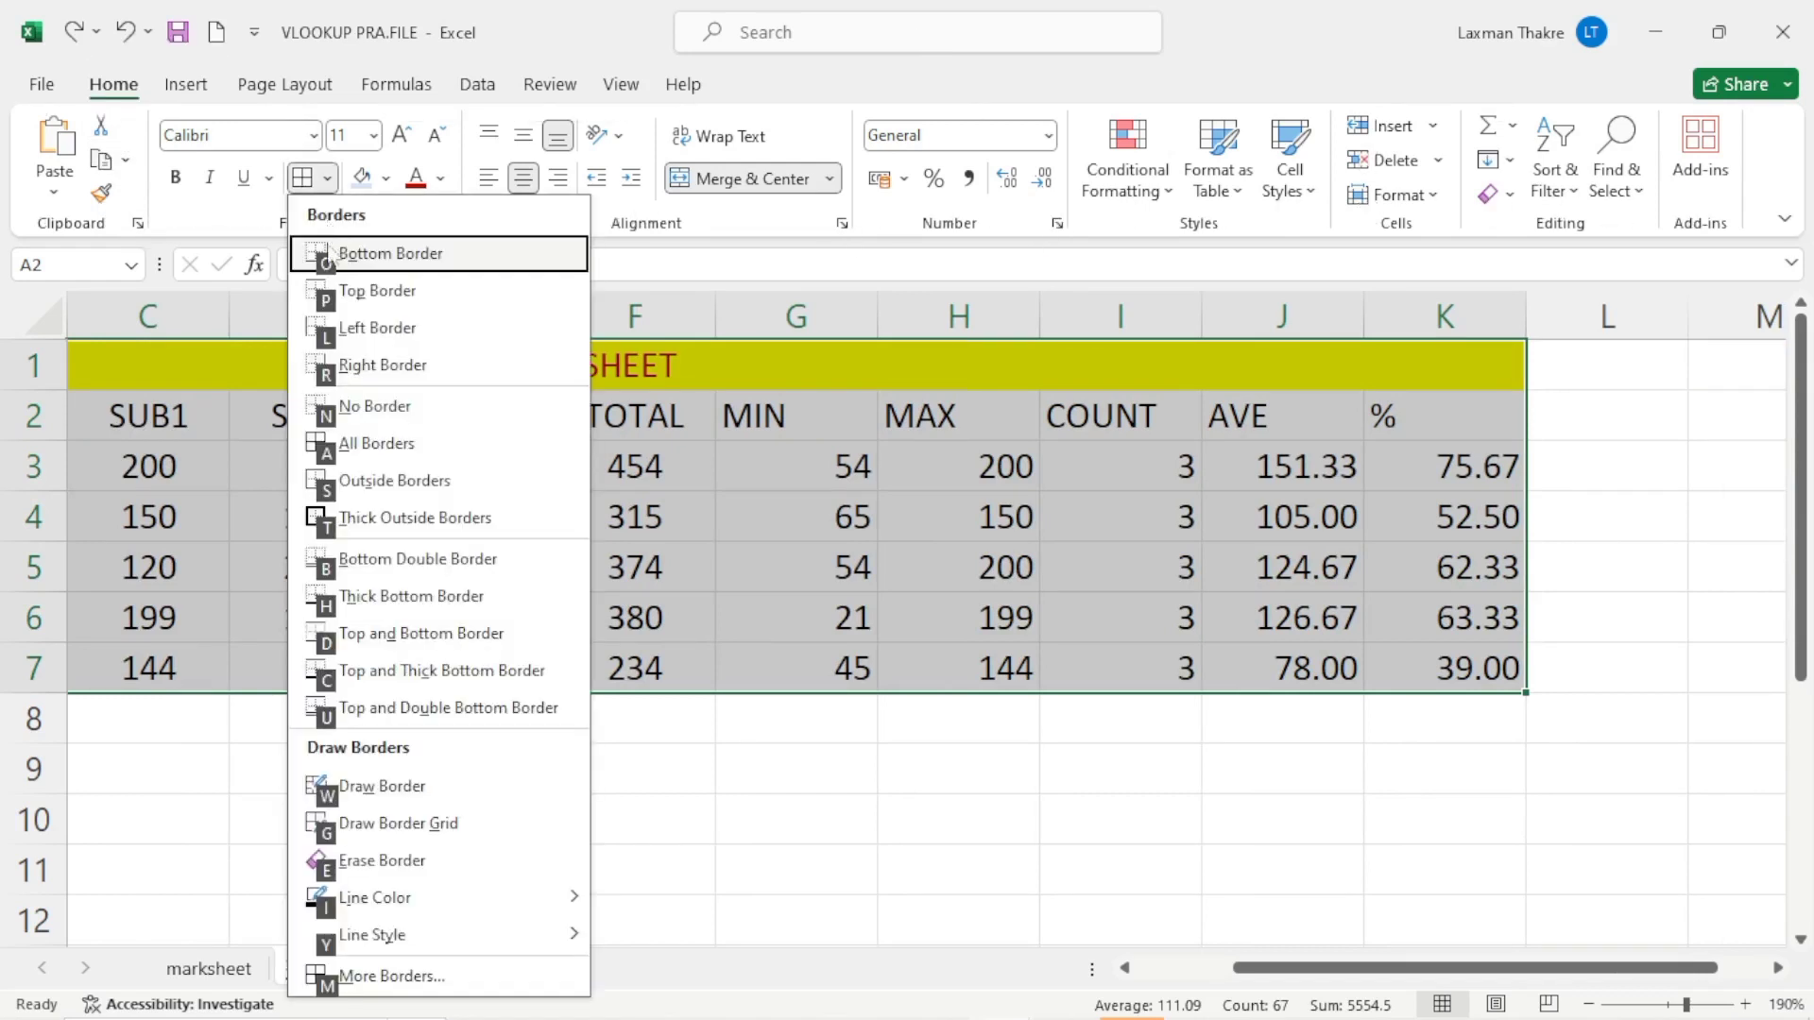
click(362, 444)
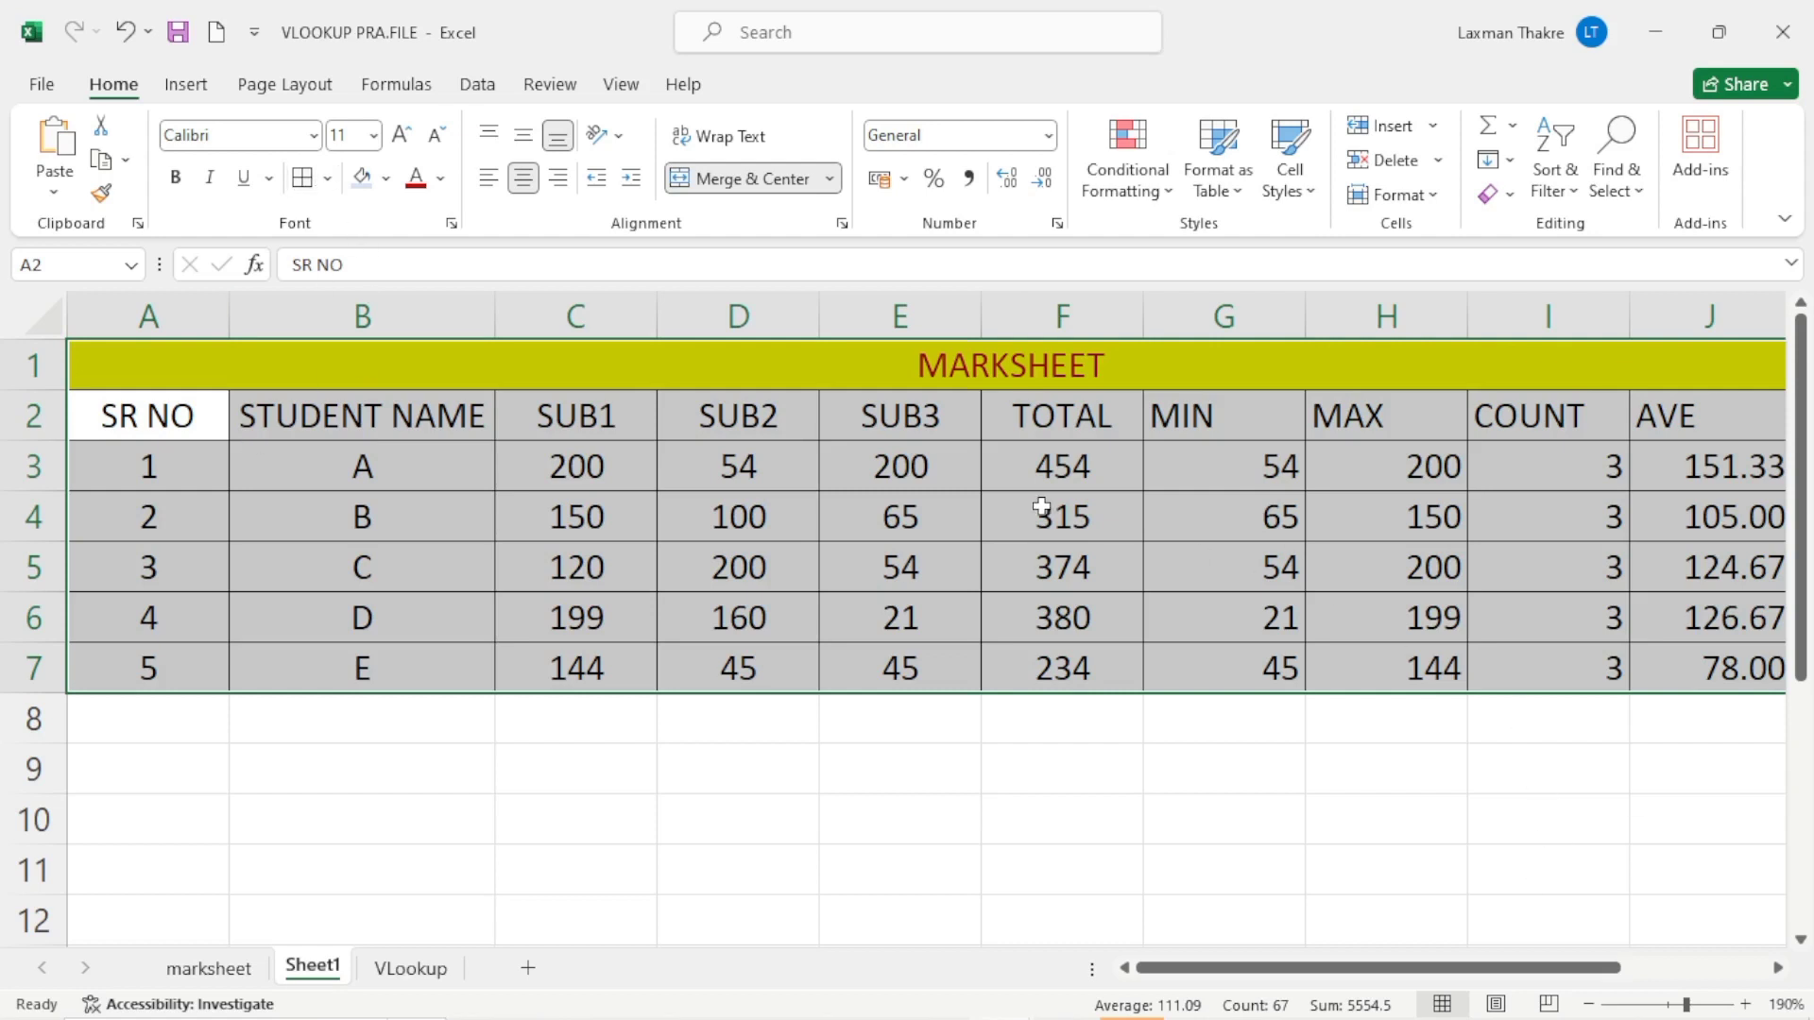
Fill the header row A2:K2, from SR NO to %, with a gray theme color.
click(120, 414)
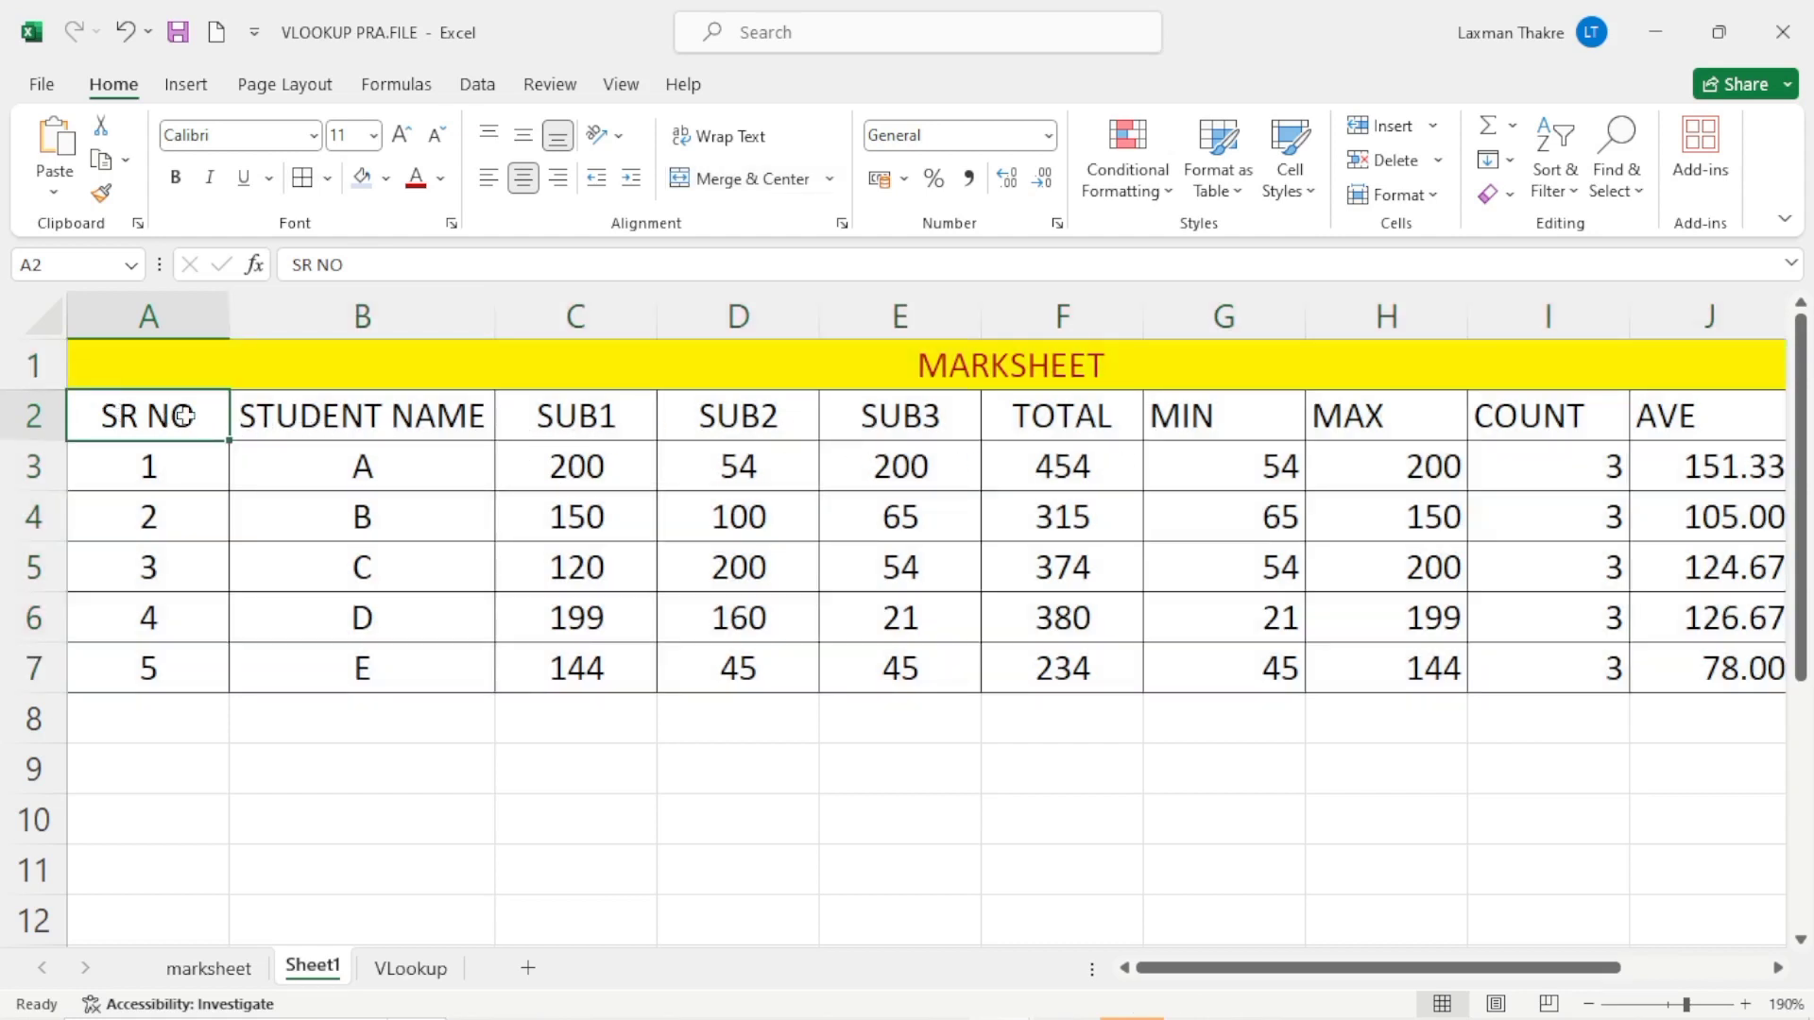
drag(123, 416, 1490, 430)
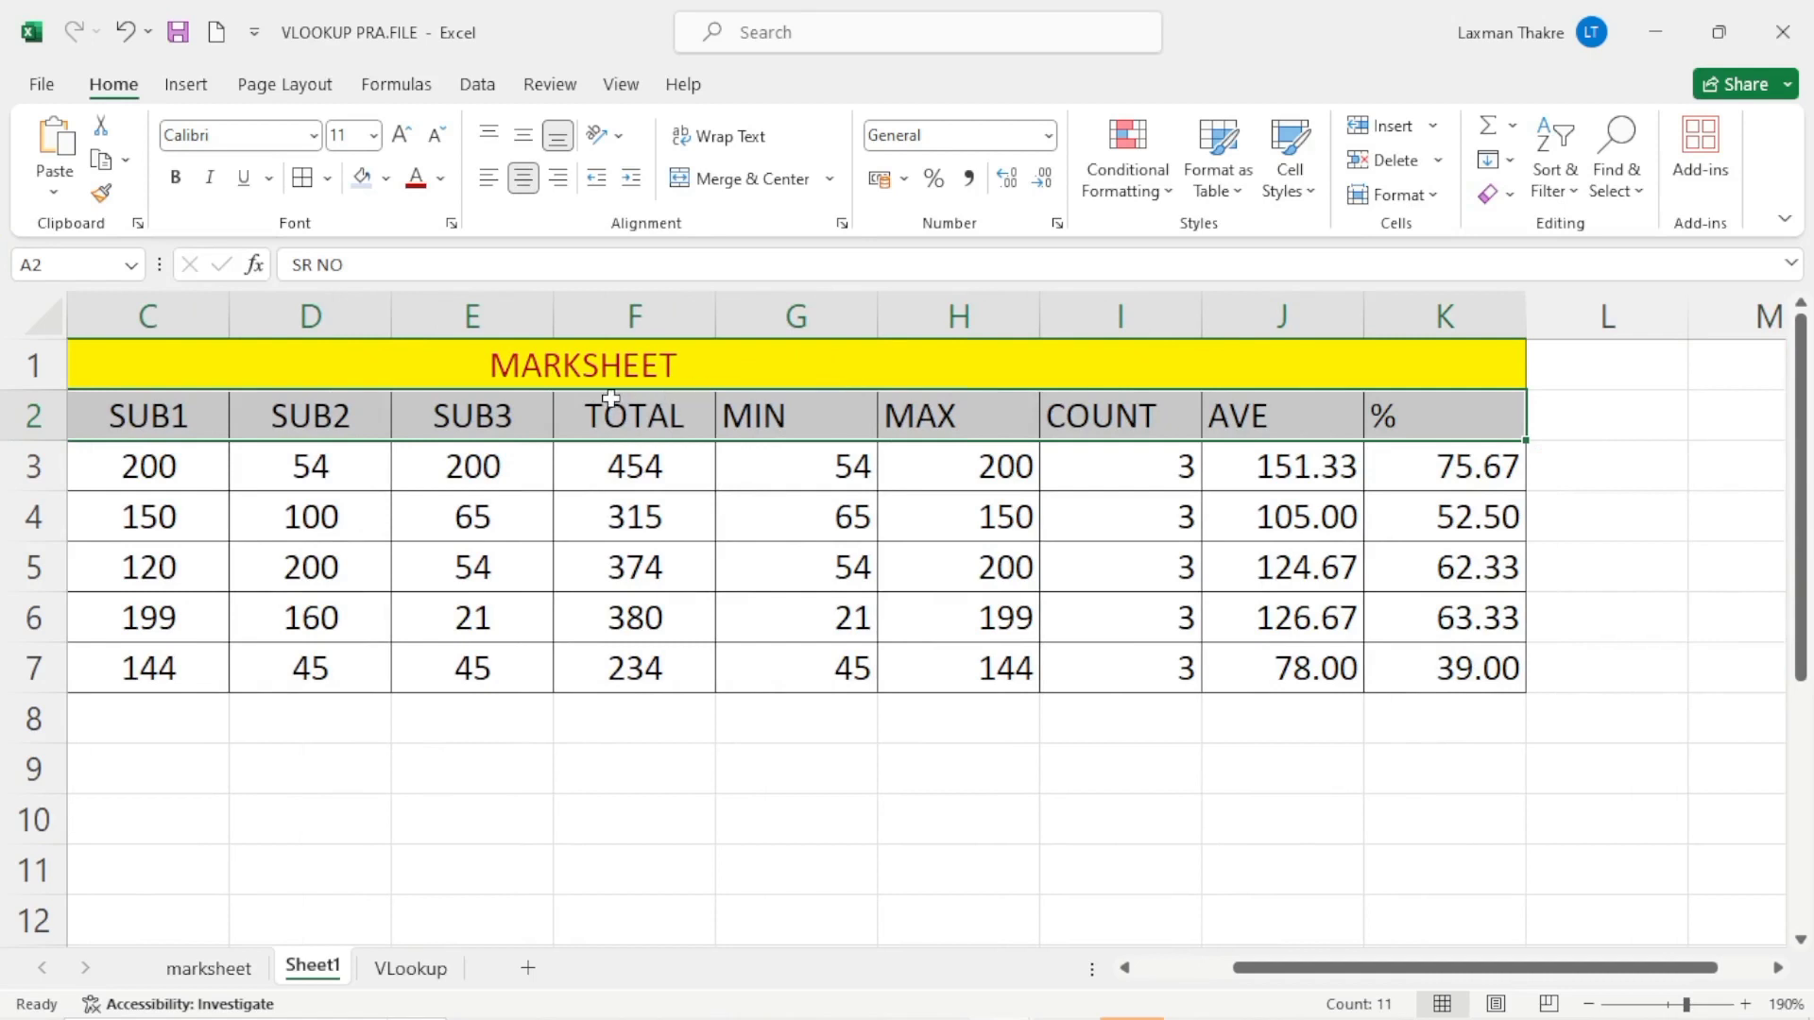
click(384, 180)
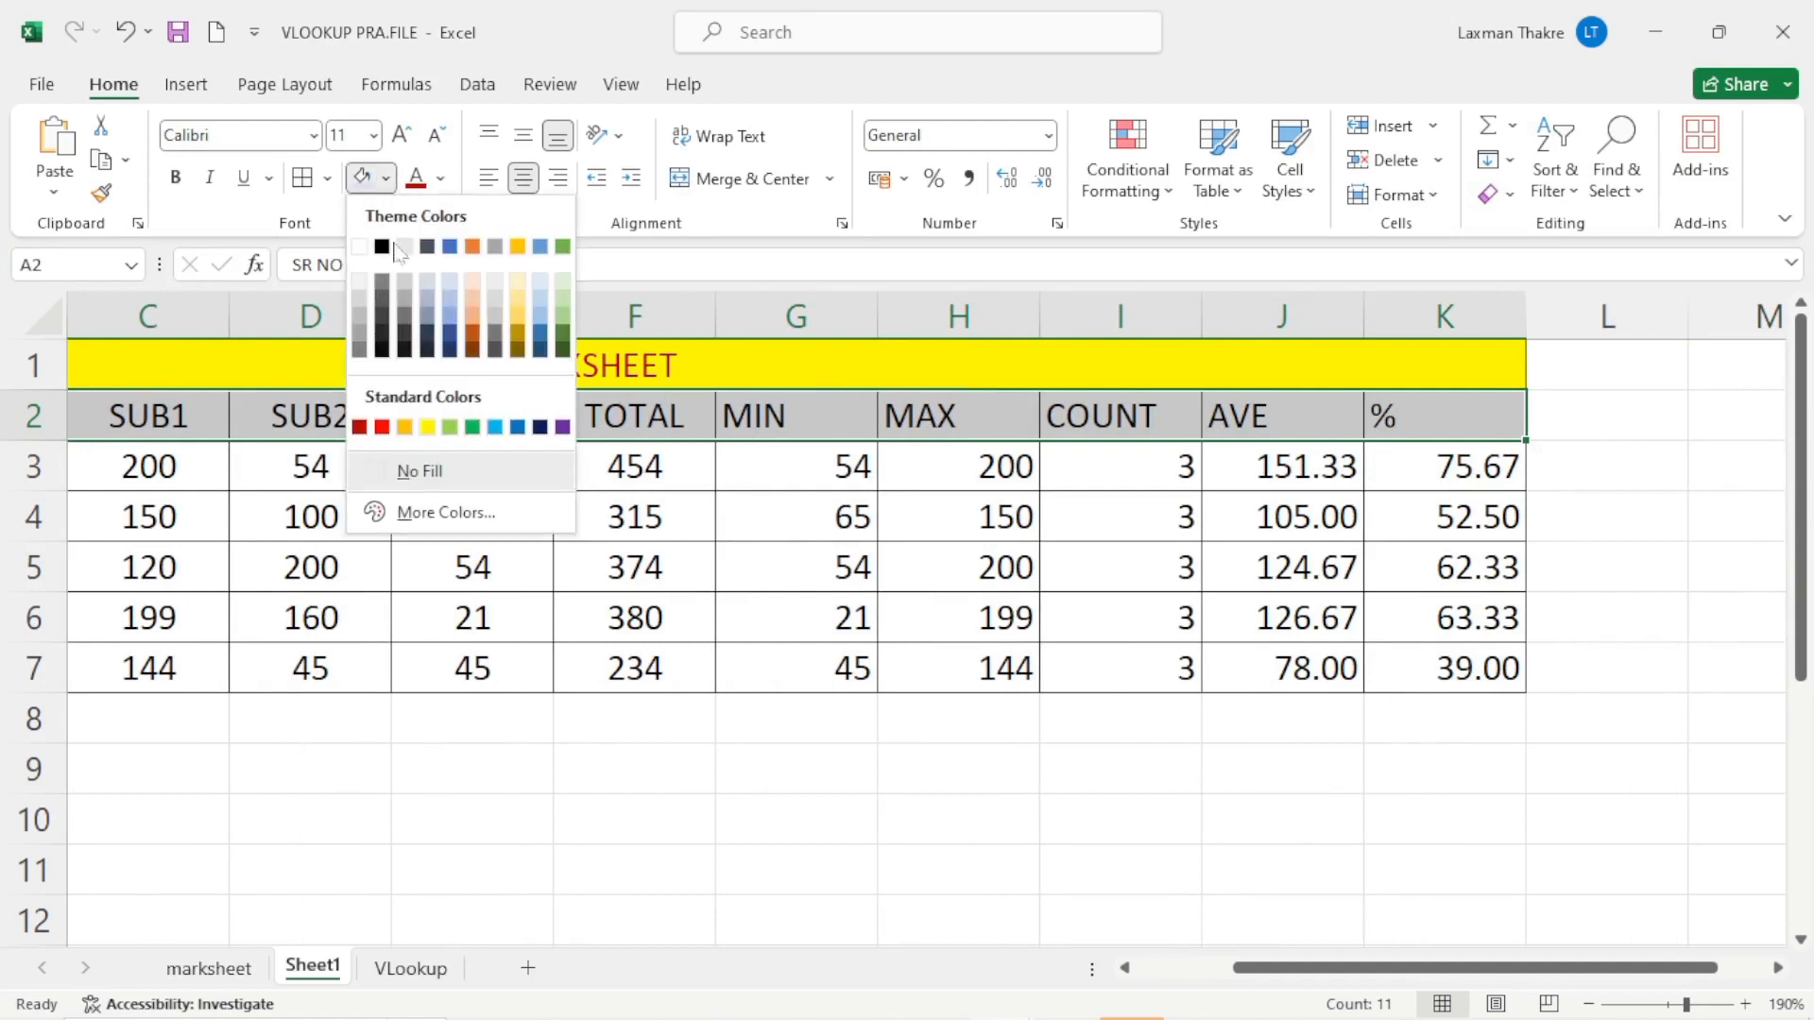
click(405, 300)
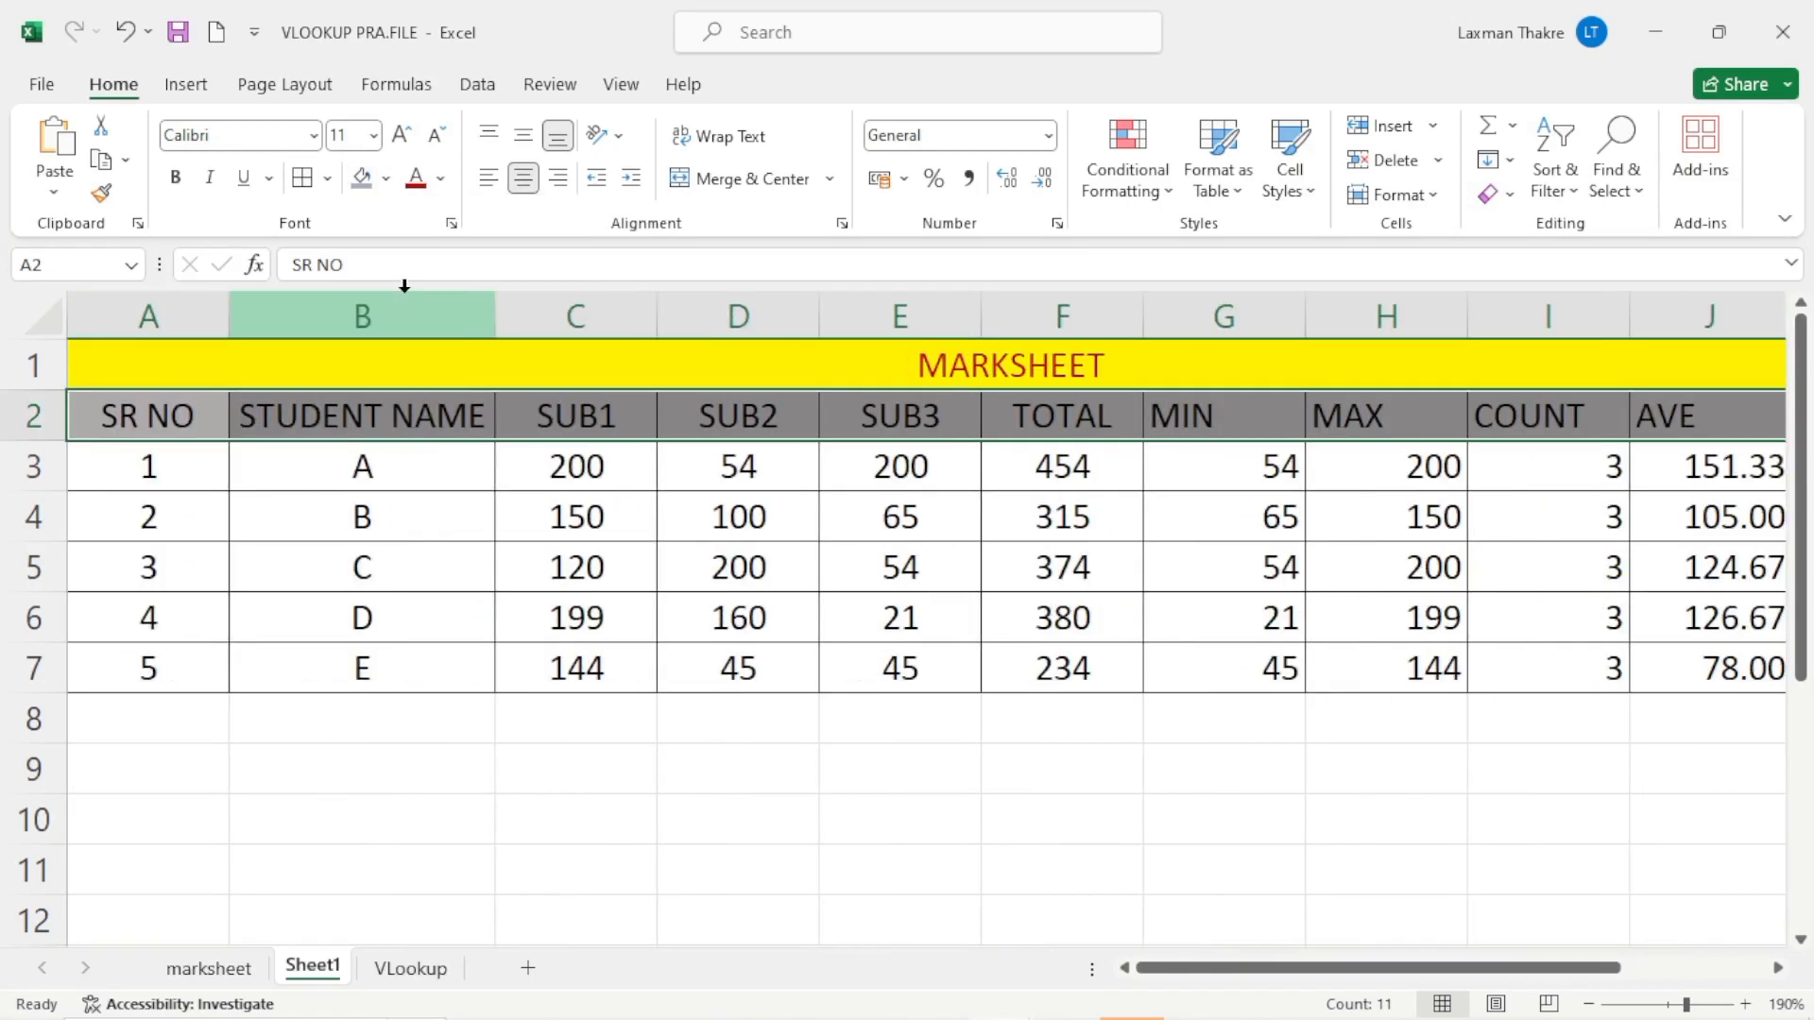
Try formatting the header row A2:K2 as a table in a light blue style without the headers option, and undo it.
click(1214, 185)
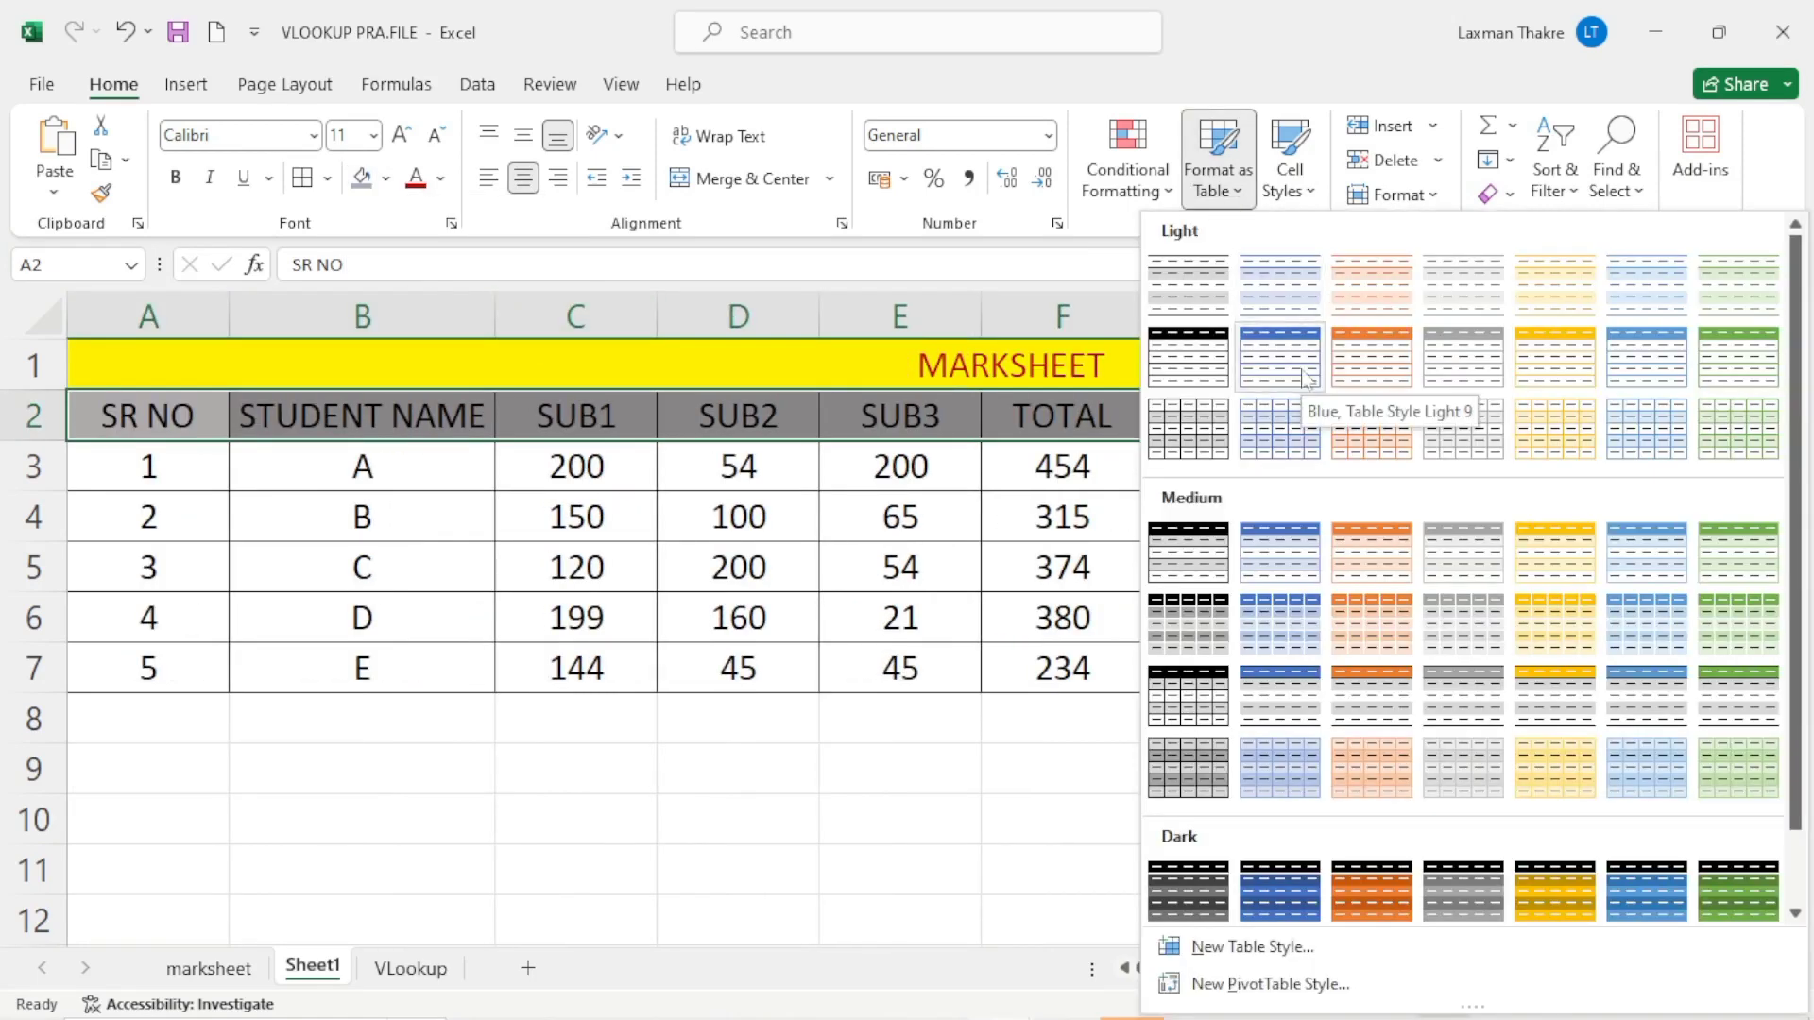
click(1668, 376)
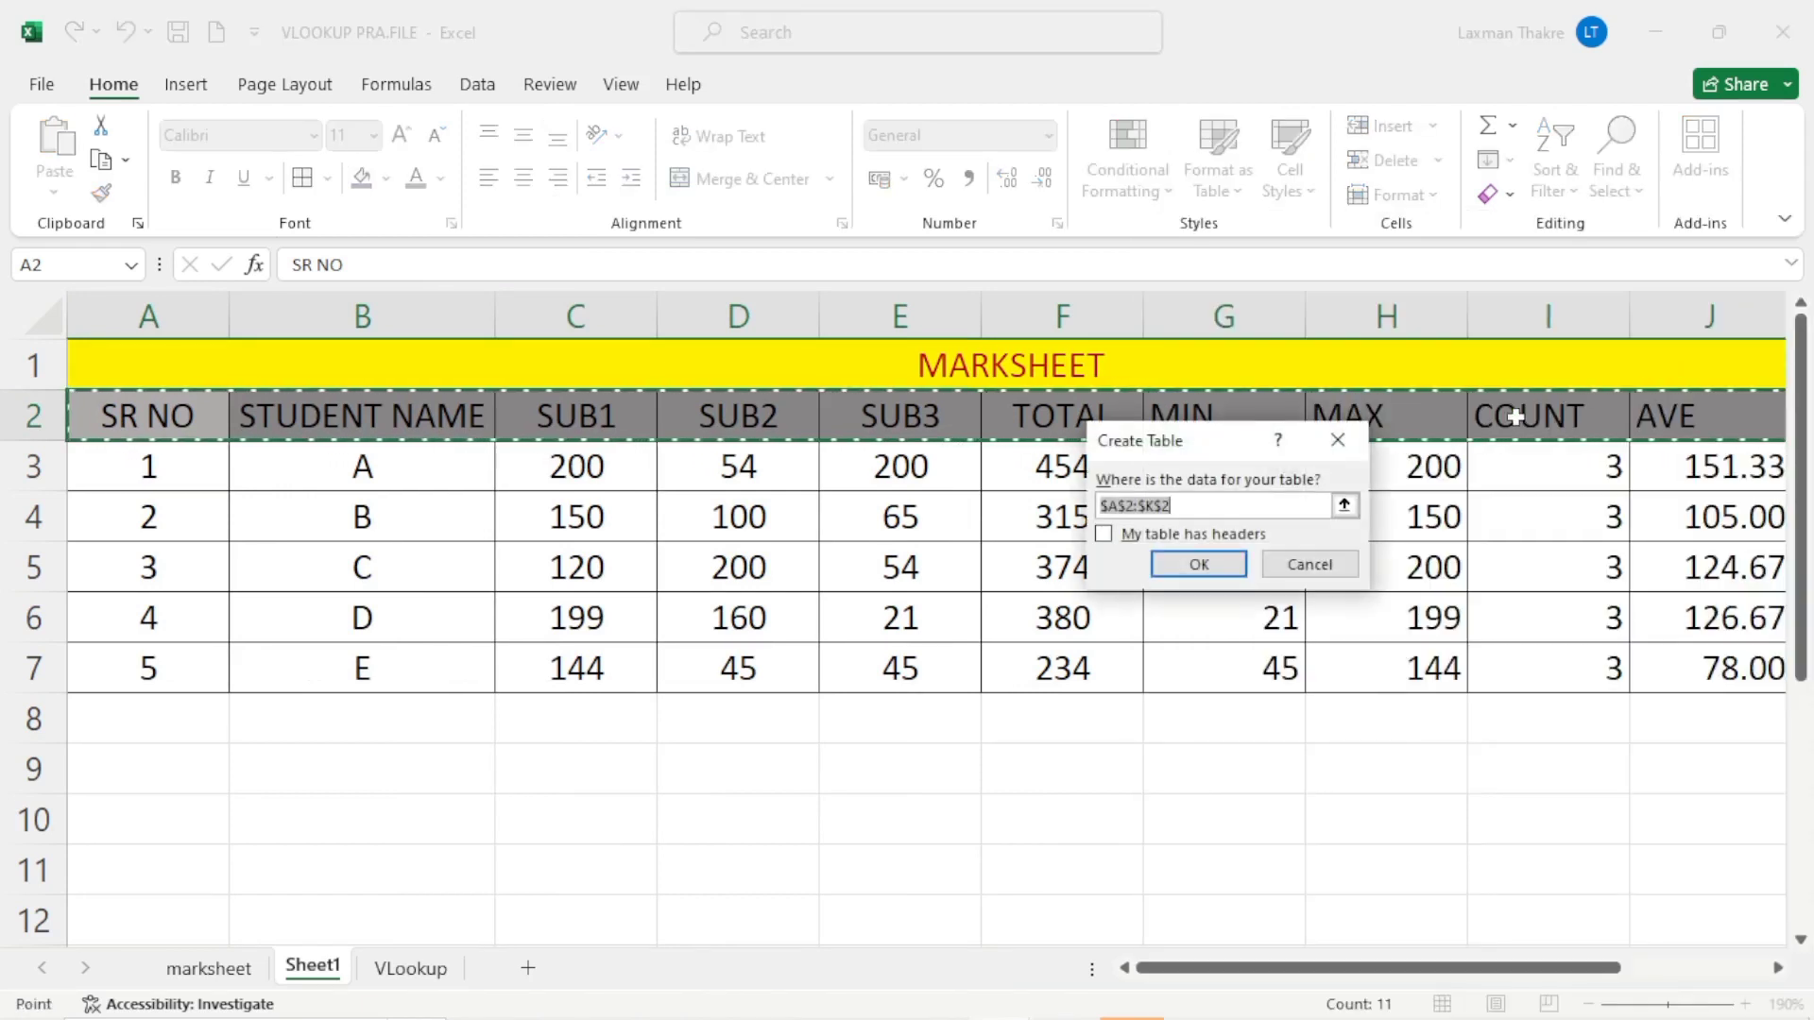
click(1198, 564)
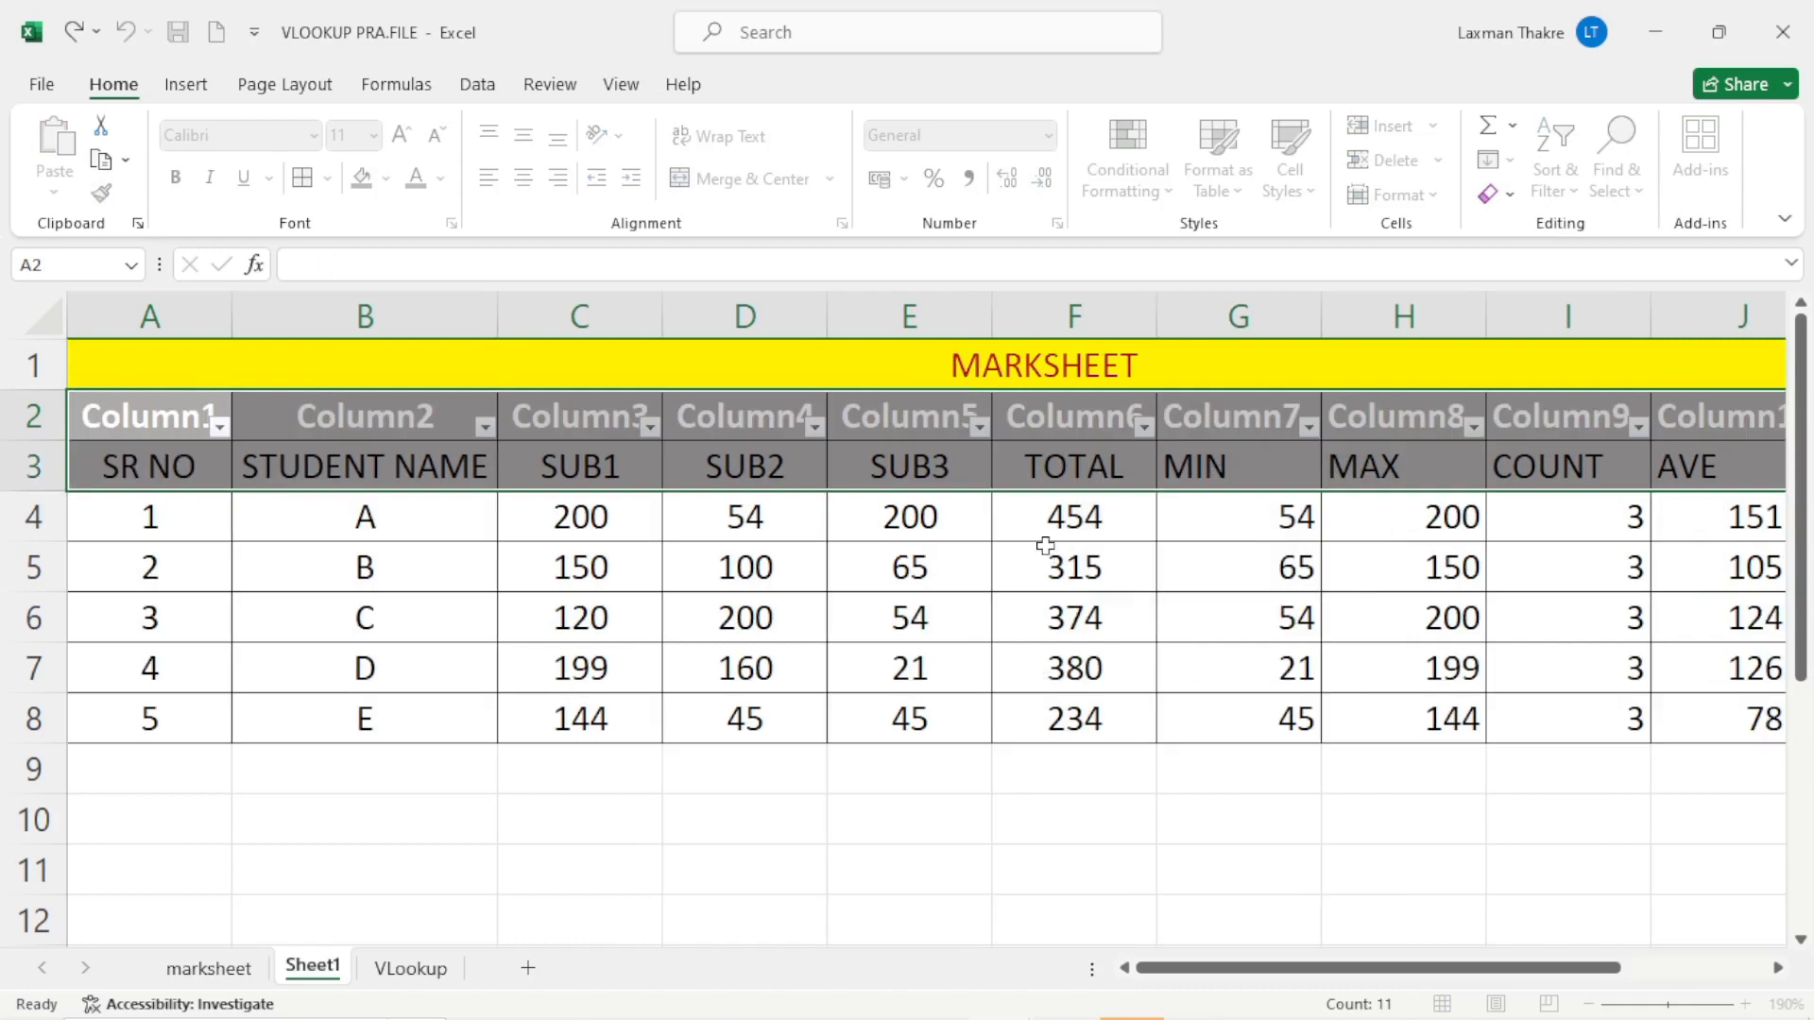
click(327, 599)
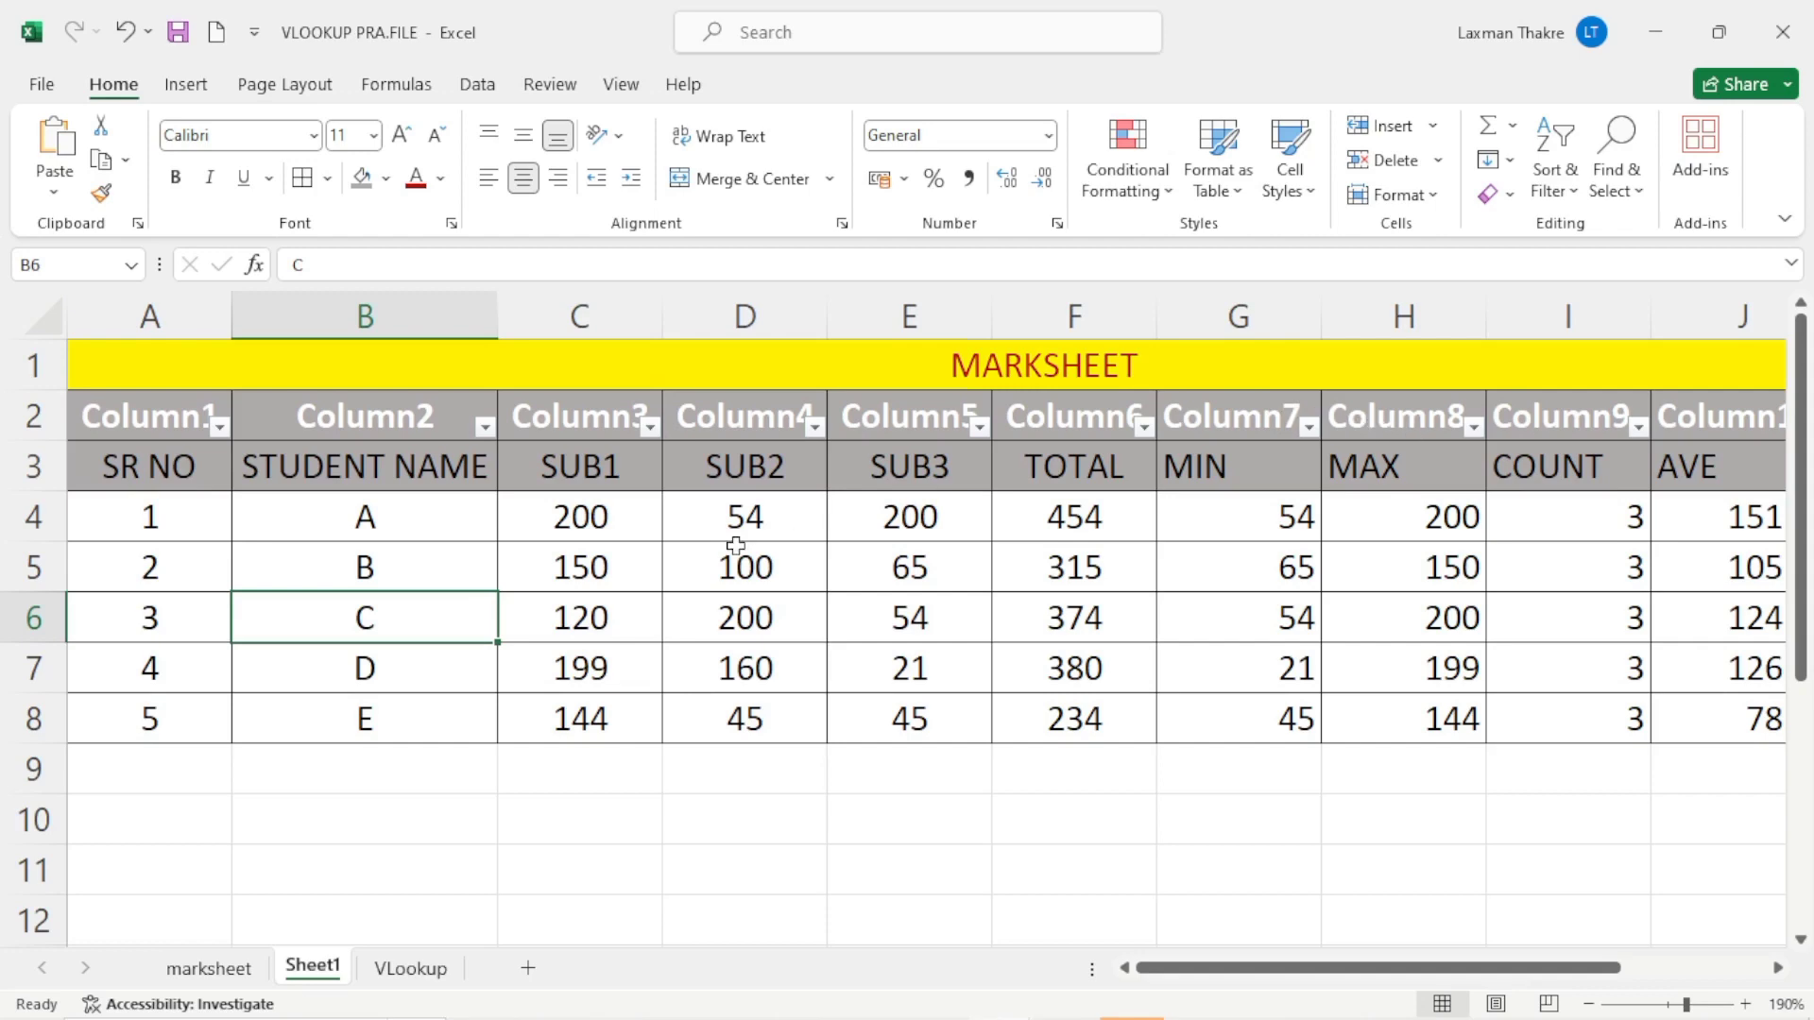
key(ctrl+z)
key(ctrl+z)
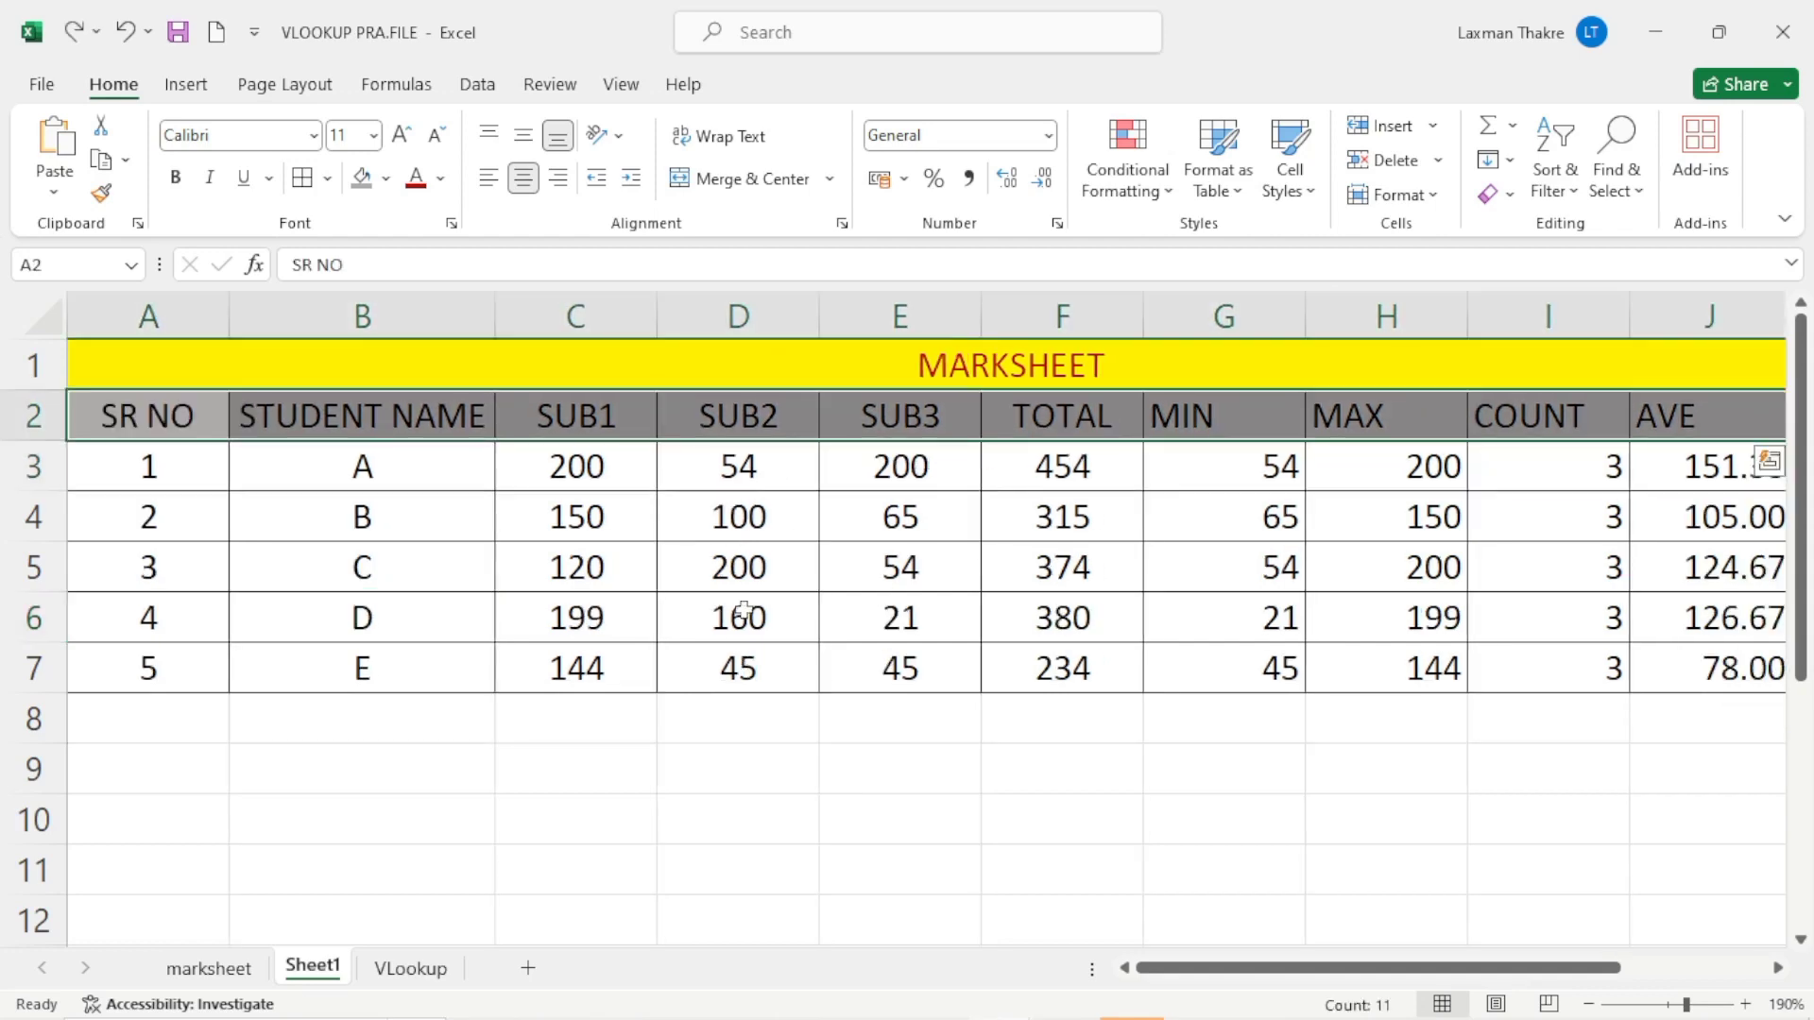
ctrl+scroll(722, 625, down, 2)
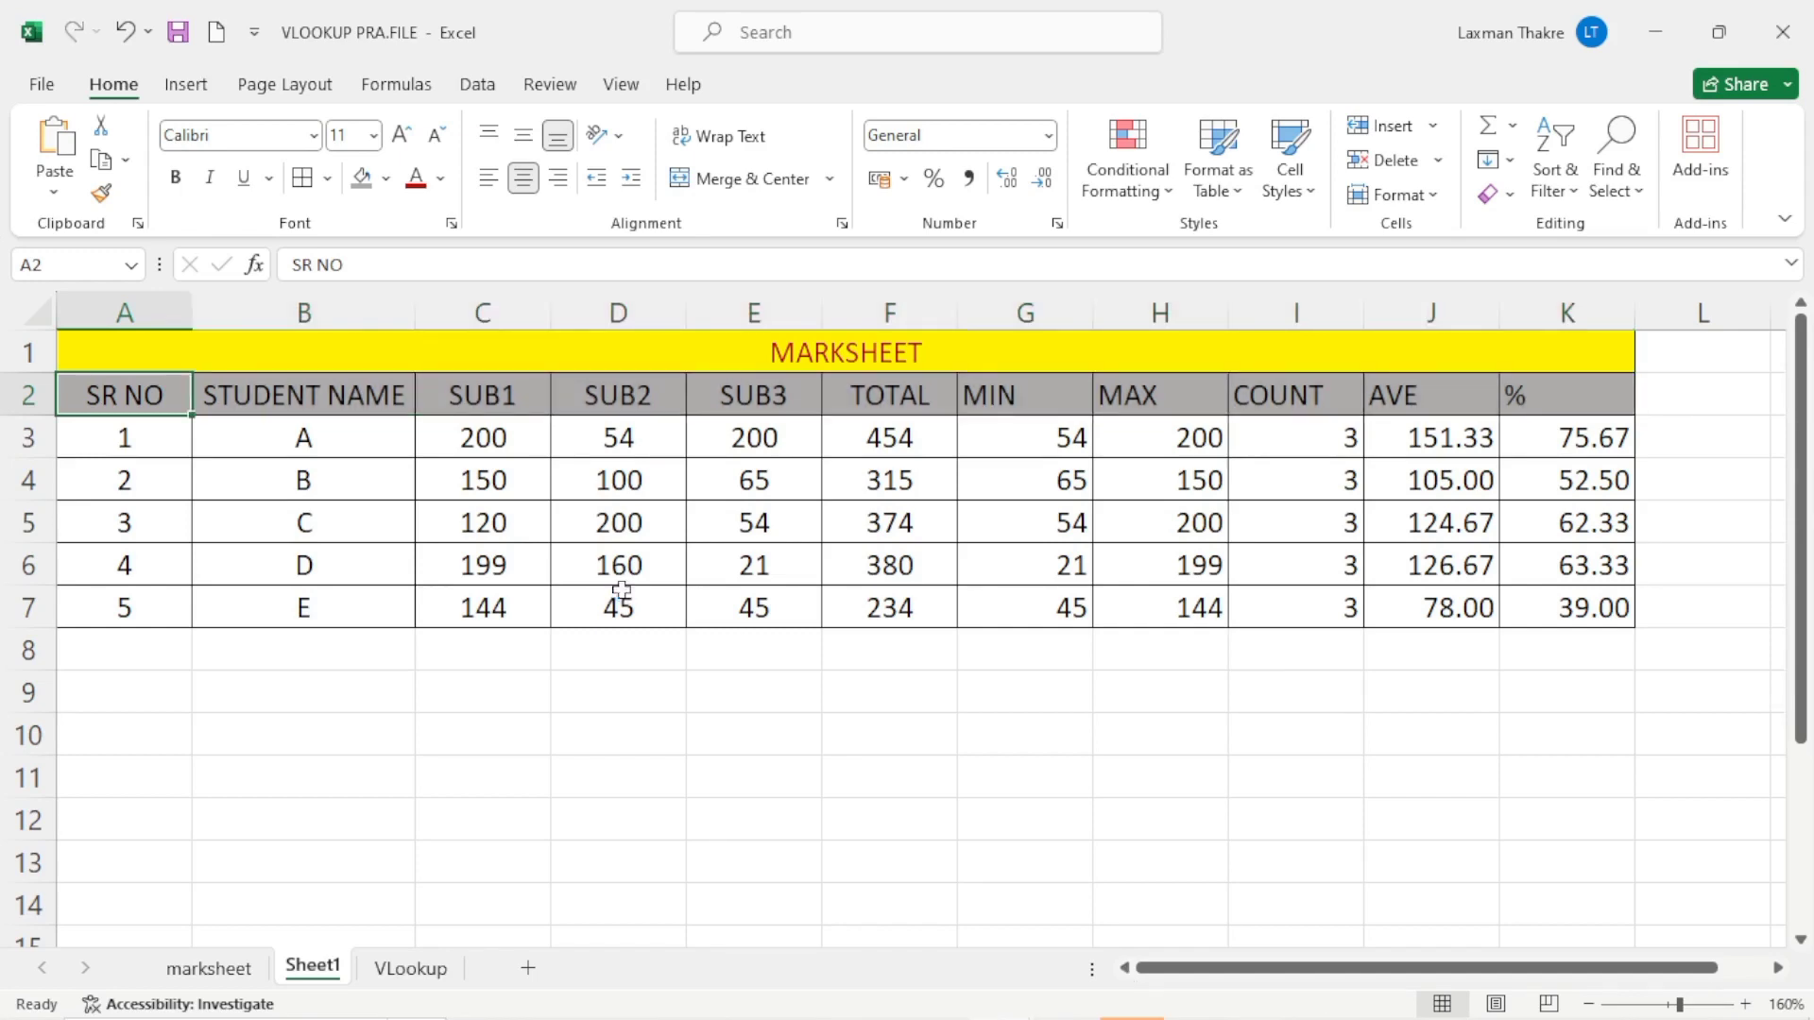
scroll(622, 591, up, 3)
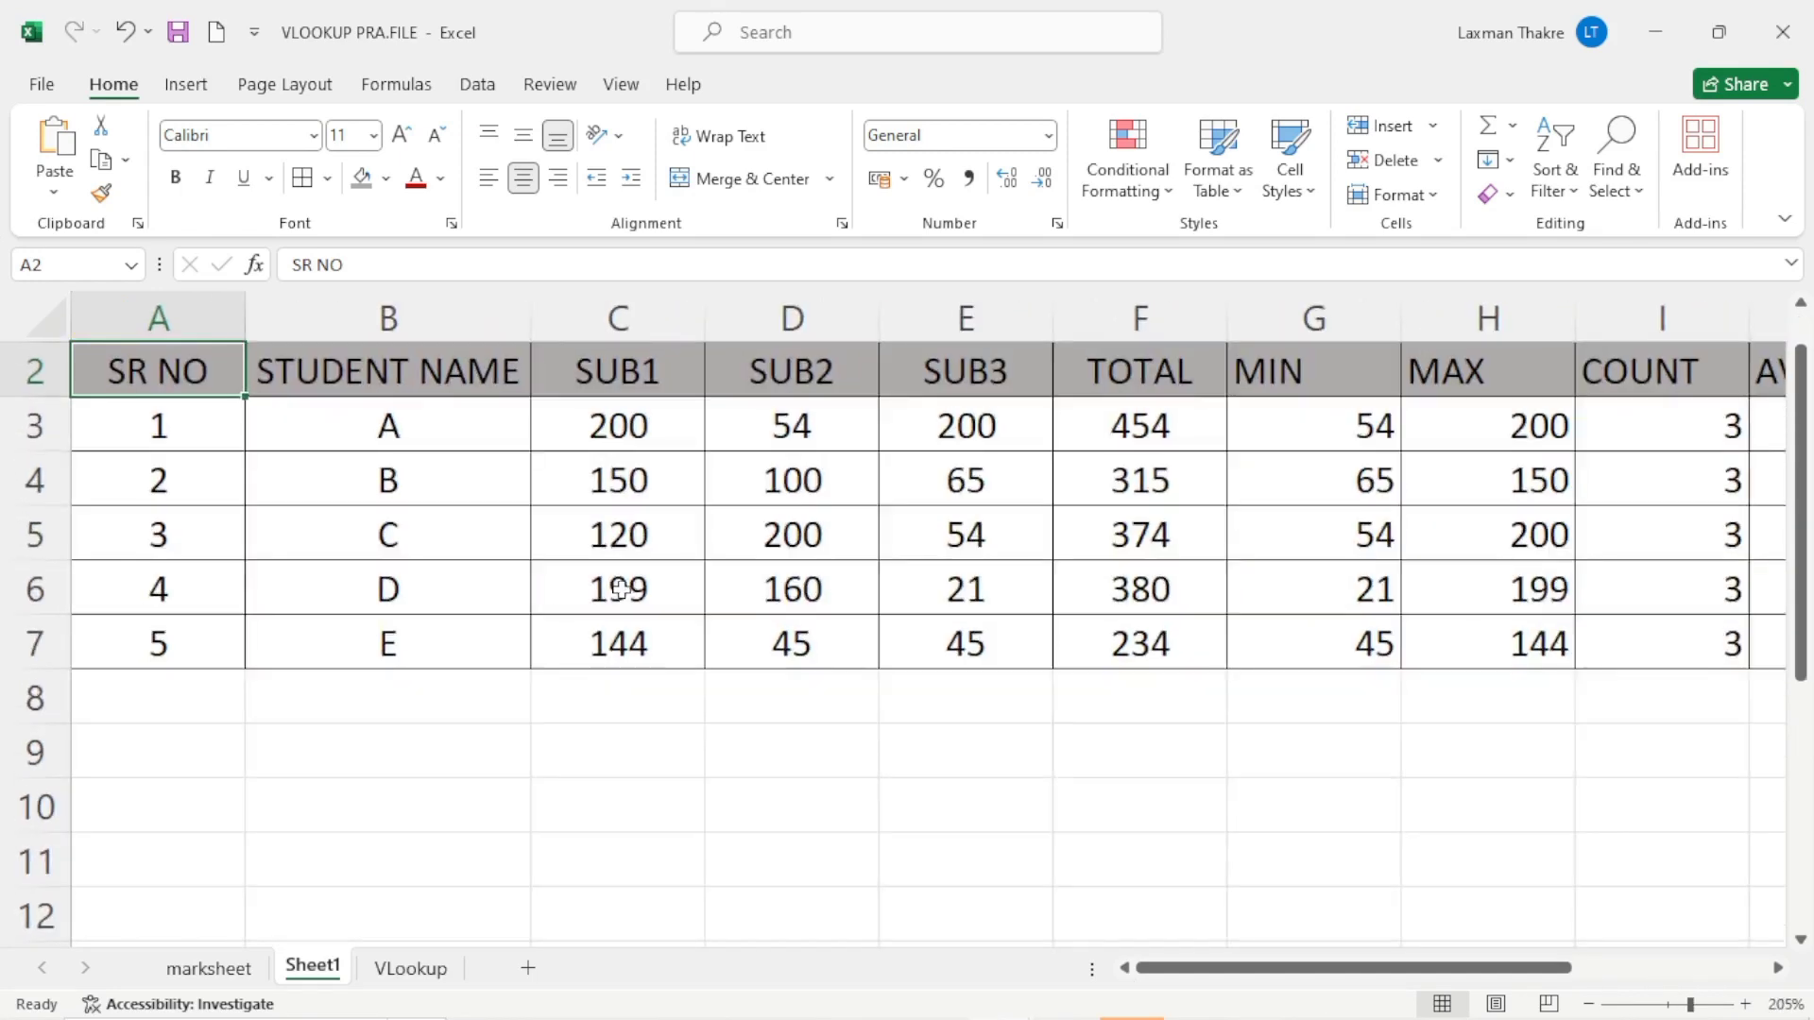